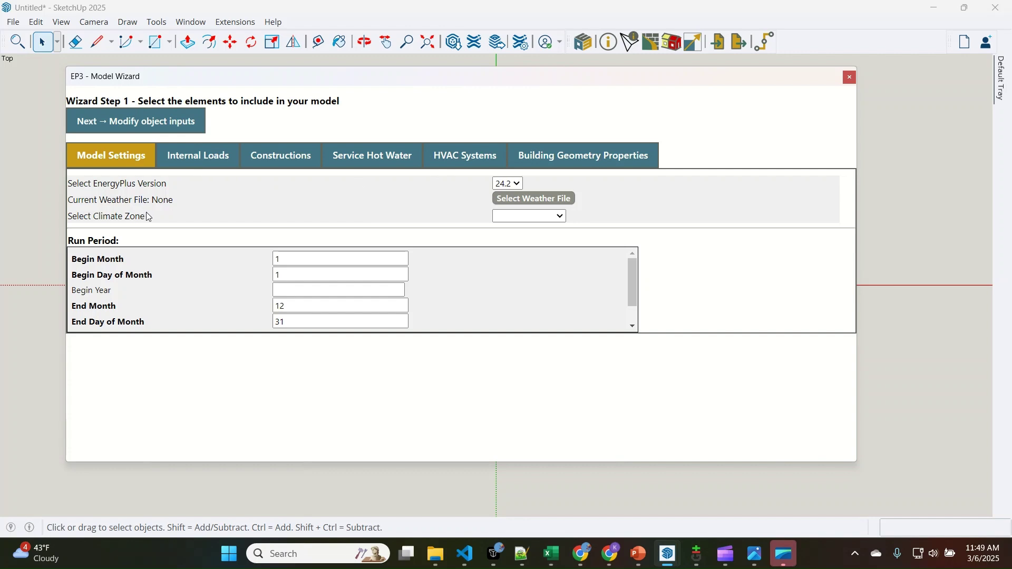
Include the Assembly and Retail space types from the EP3 library in the model's internal loads
{"action": "left_click", "coordinate": [173, 157]}
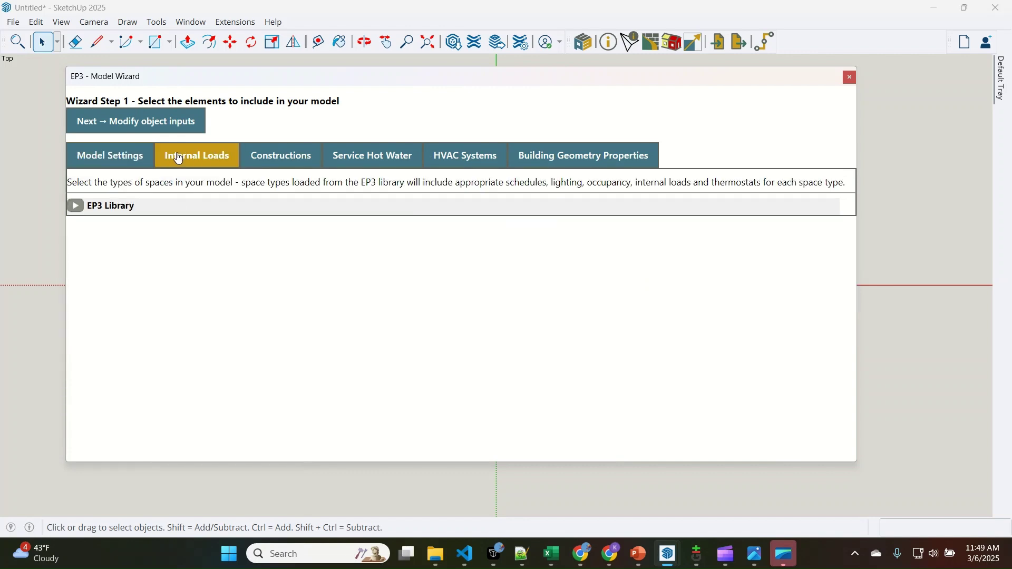
{"action": "left_click", "coordinate": [76, 208]}
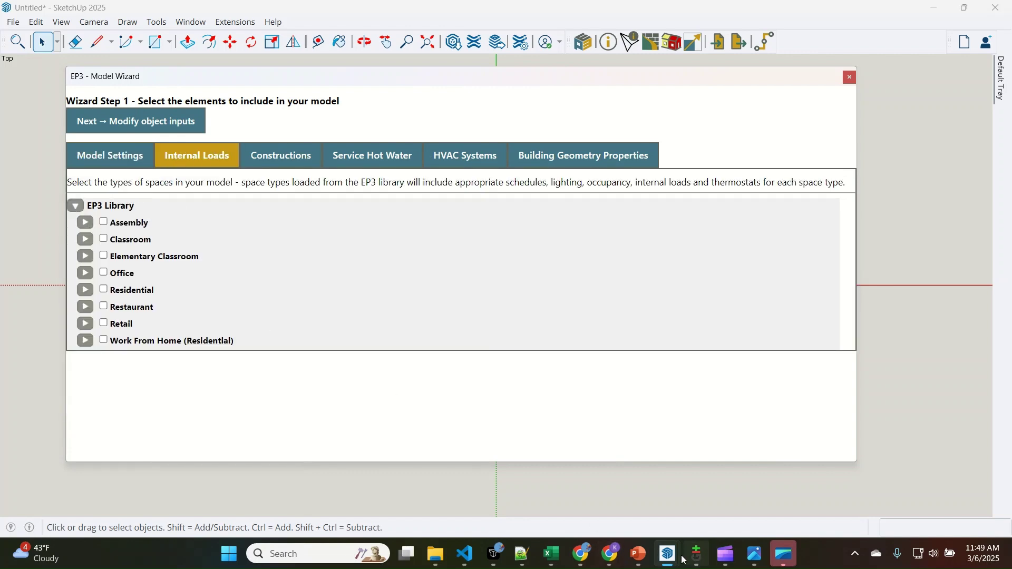
{"action": "mouse_move", "coordinate": [668, 553]}
{"action": "left_click", "coordinate": [593, 488]}
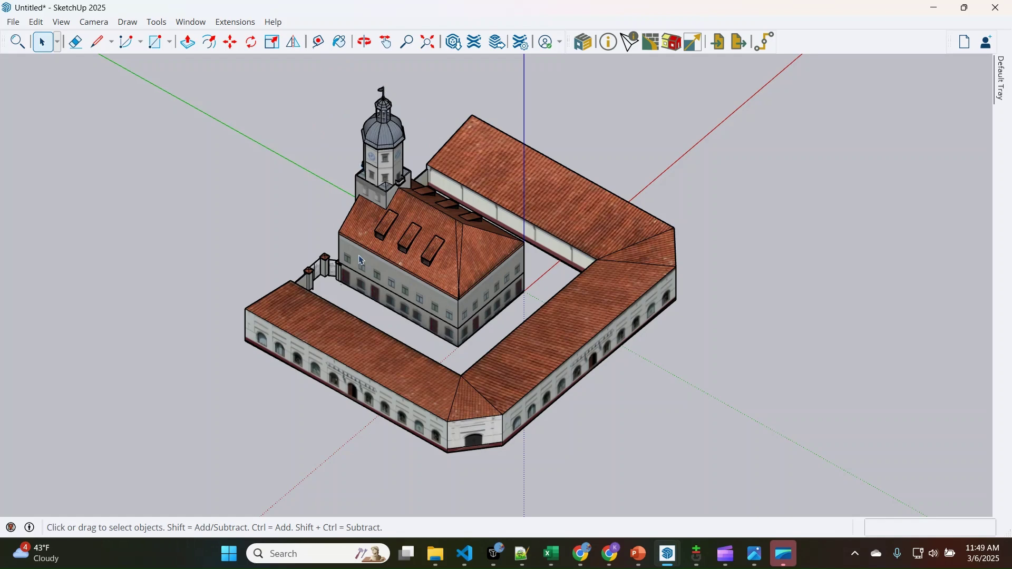
{"action": "mouse_move", "coordinate": [669, 565]}
{"action": "left_click", "coordinate": [714, 490]}
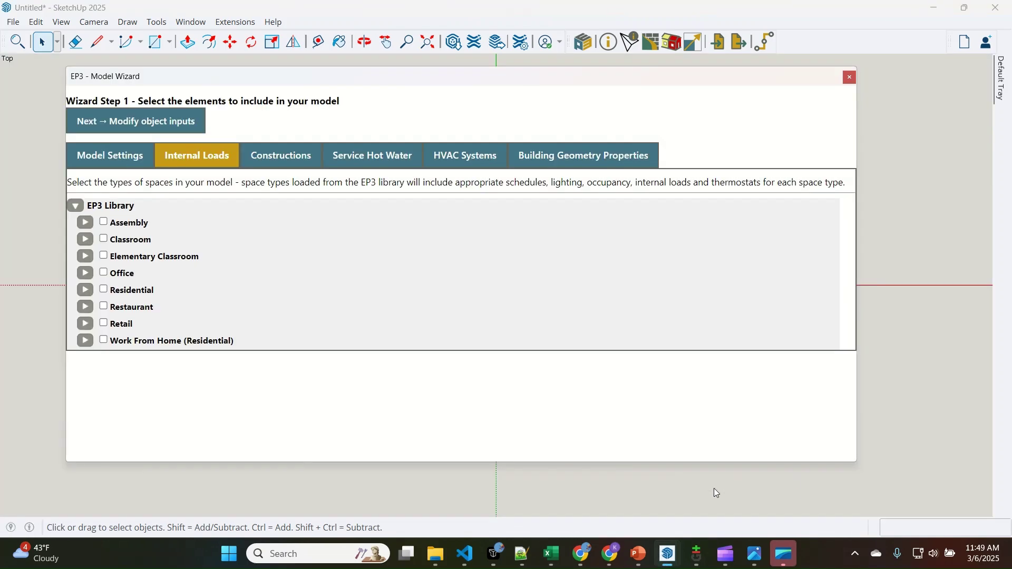
{"action": "left_click", "coordinate": [105, 223]}
{"action": "left_click", "coordinate": [105, 324]}
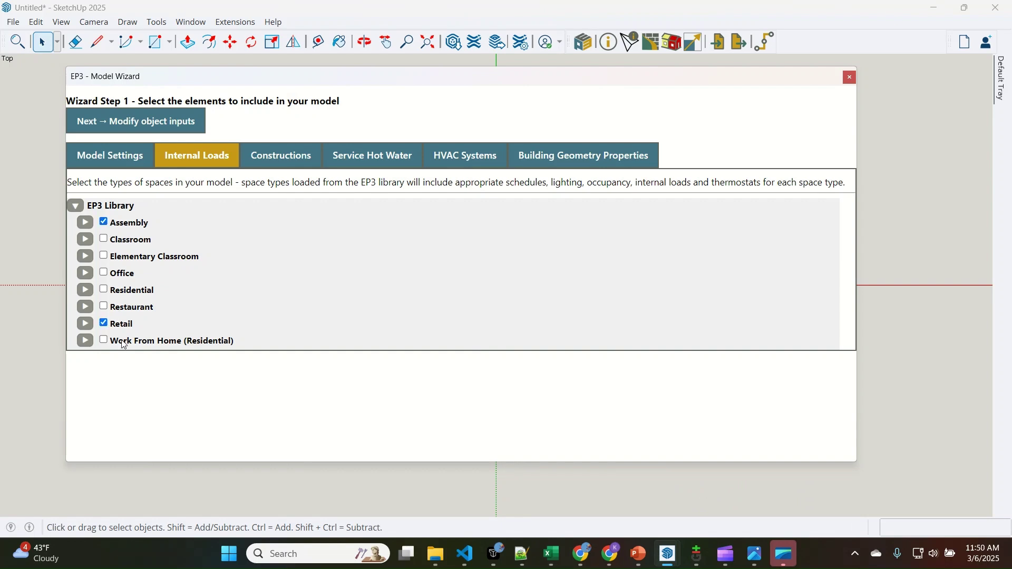
Include the ASHRAE90_1 AppG Baseline constructions for climate zone CZ4, NonResidential, from the EP3 library
{"action": "left_click", "coordinate": [278, 158]}
{"action": "left_click", "coordinate": [74, 206]}
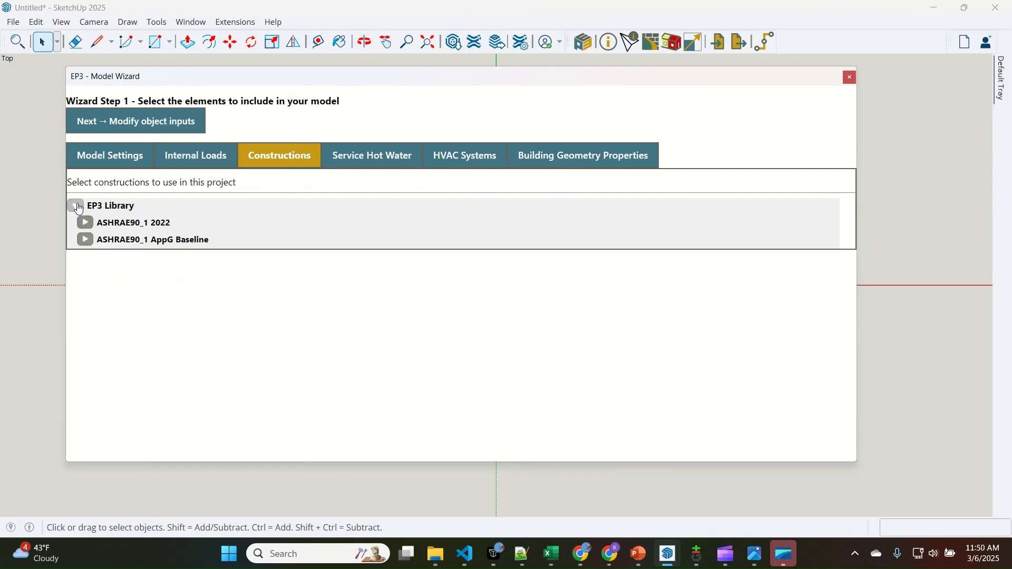
{"action": "left_click", "coordinate": [85, 240]}
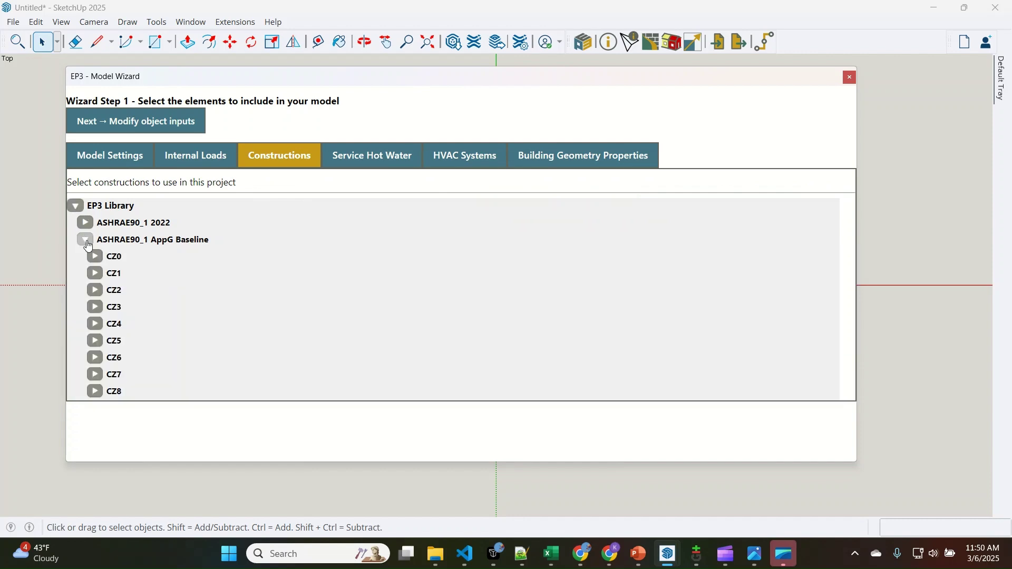
{"action": "left_click", "coordinate": [94, 325]}
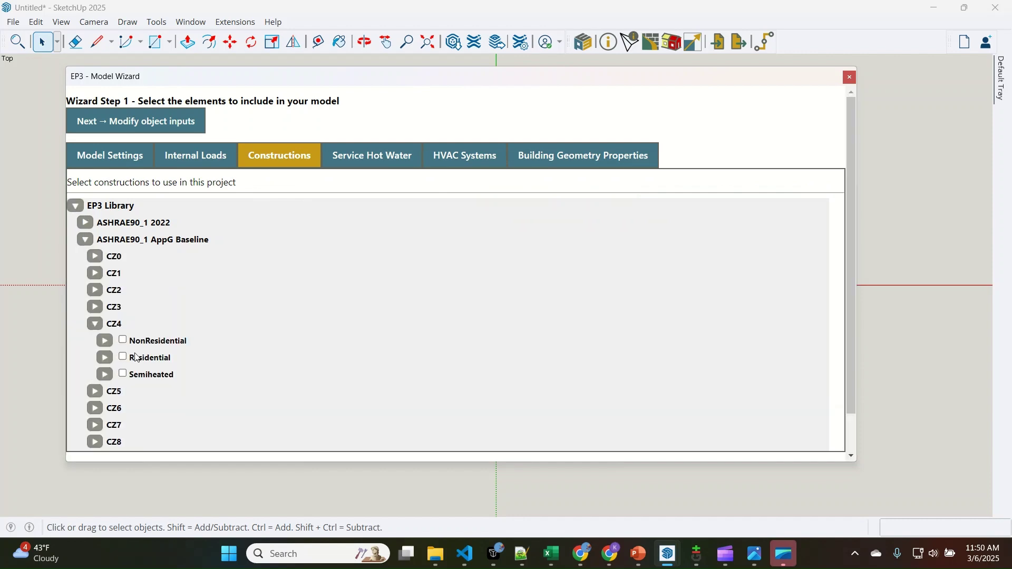
{"action": "left_click", "coordinate": [123, 341]}
Include the Fan Coil system from the EP3 library as the building's HVAC system
{"action": "left_click", "coordinate": [464, 156]}
{"action": "left_click", "coordinate": [83, 208]}
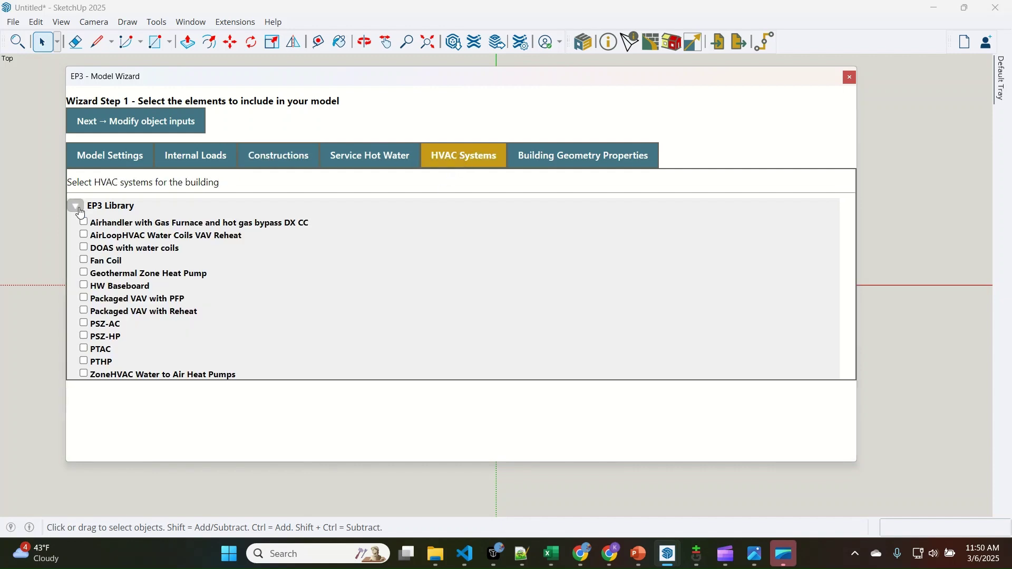
{"action": "left_click", "coordinate": [84, 260]}
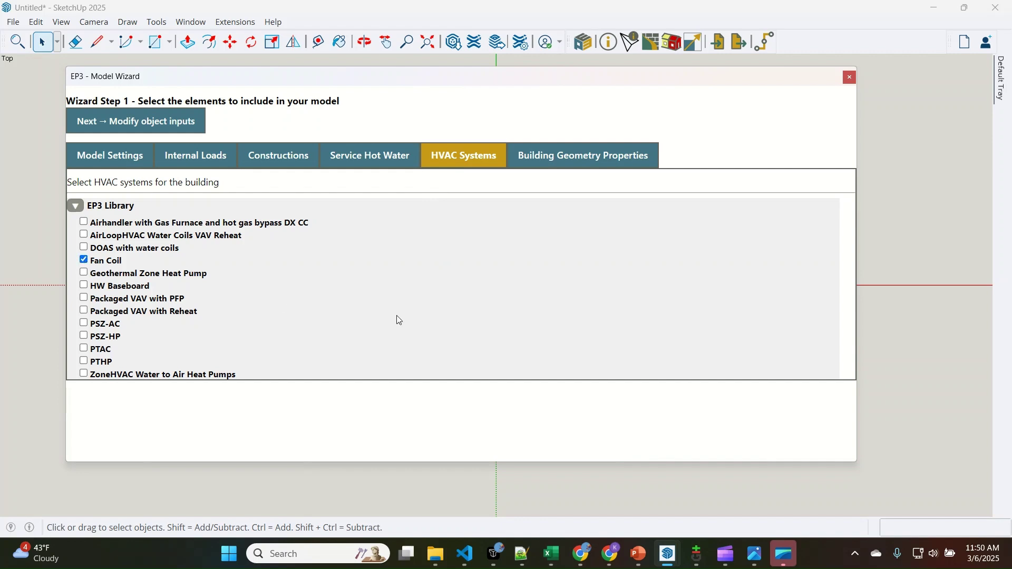
Set the building drawing method to "I want to draw my own building geometry"
{"action": "left_click", "coordinate": [570, 168]}
{"action": "left_click", "coordinate": [300, 184]}
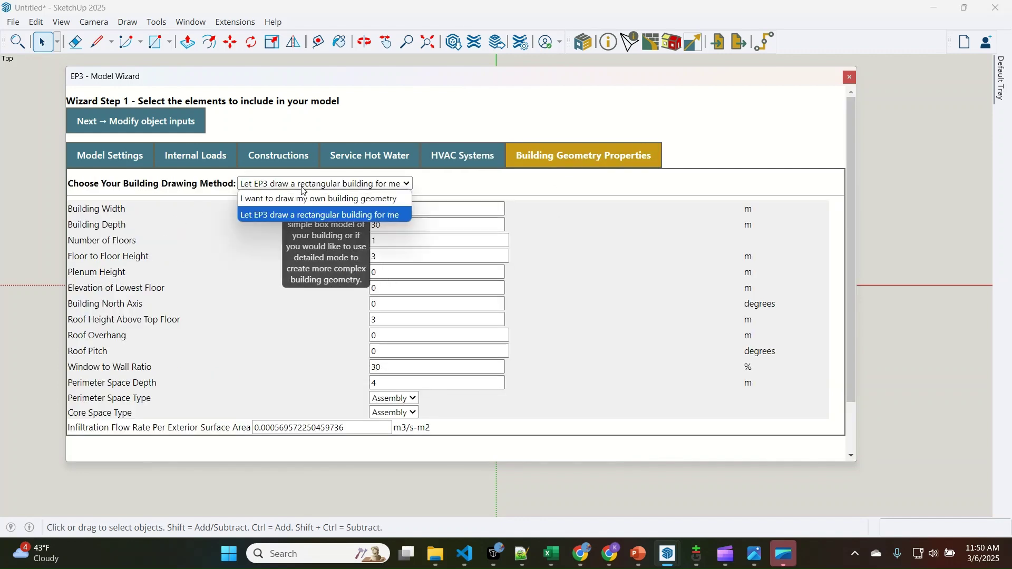
{"action": "left_click", "coordinate": [337, 207]}
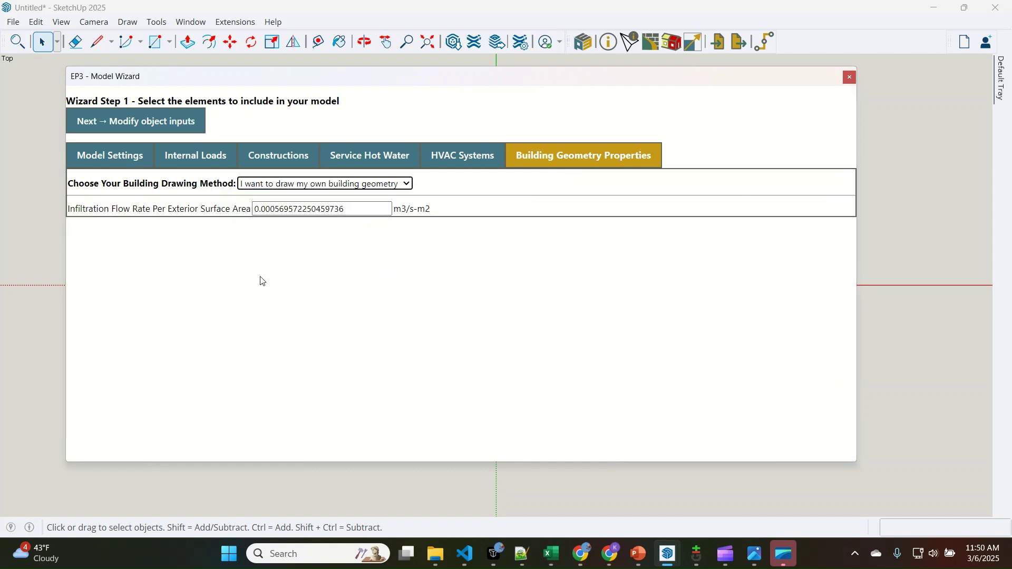
Proceed through the object inputs and default constructions without changing them, and finish the model wizard
{"action": "left_click", "coordinate": [146, 129]}
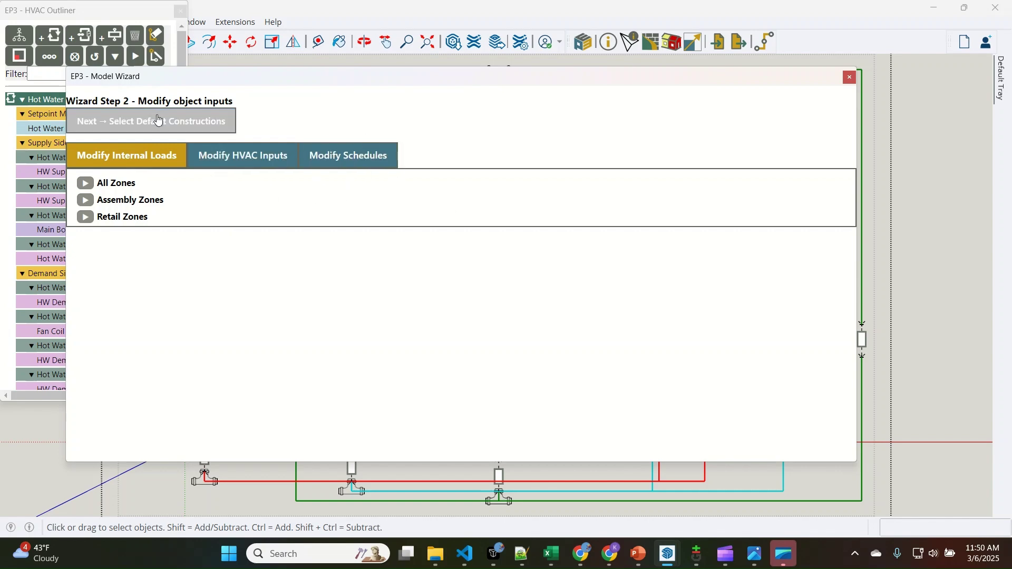
{"action": "left_click", "coordinate": [168, 130]}
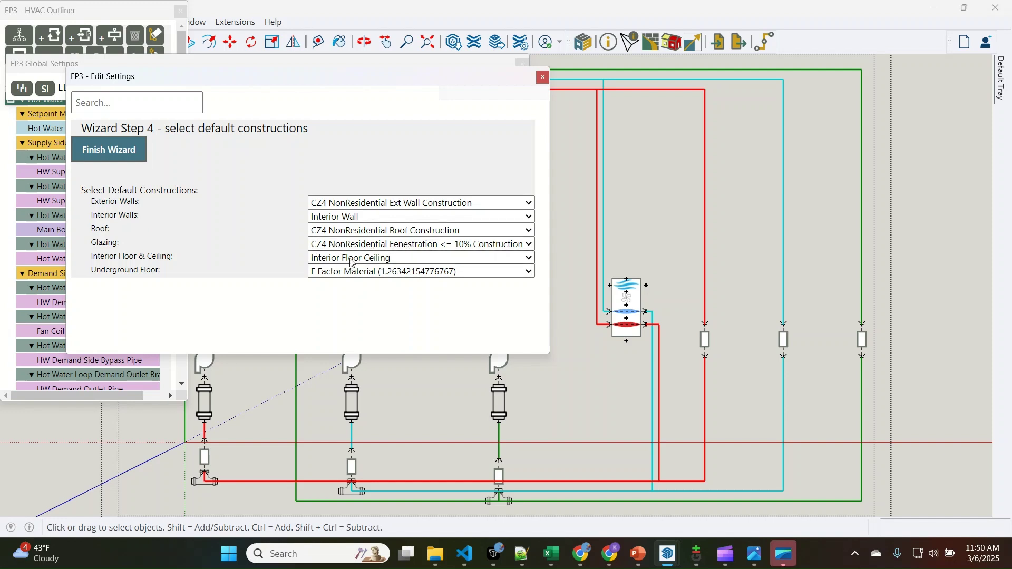
{"action": "left_click", "coordinate": [138, 157]}
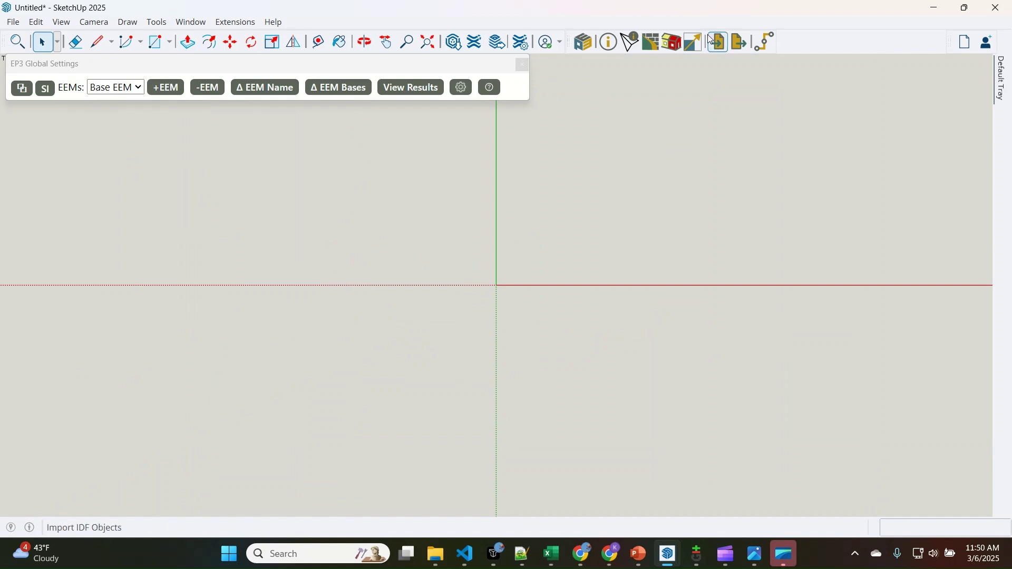
Open the Building Geometry Outliner and view the reference courtyard building in the other SketchUp window
{"action": "left_click", "coordinate": [673, 43]}
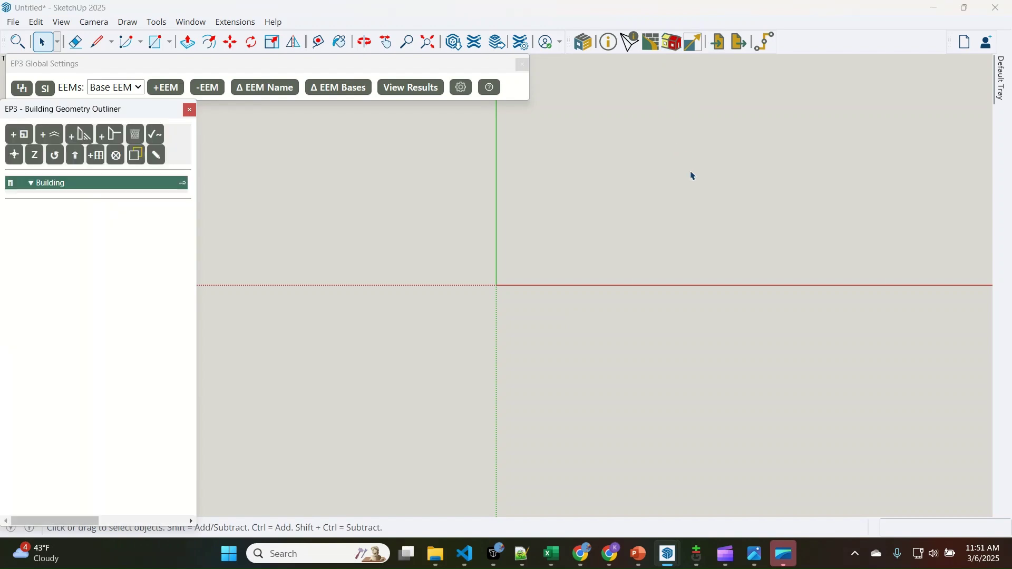
{"action": "left_click_drag", "start_coordinate": [112, 114], "coordinate": [122, 120]}
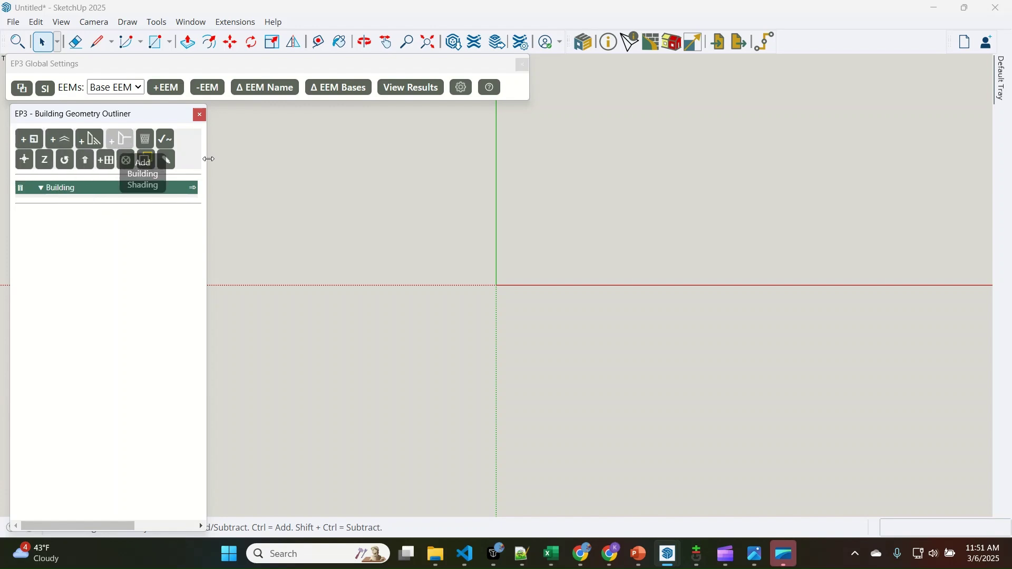
{"action": "mouse_move", "coordinate": [669, 552]}
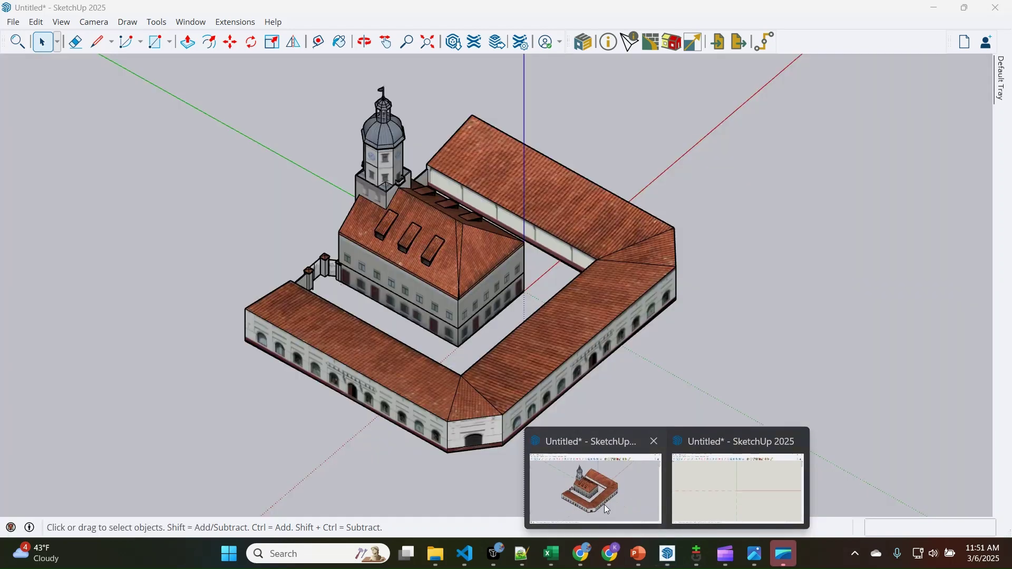
{"action": "left_click", "coordinate": [606, 506]}
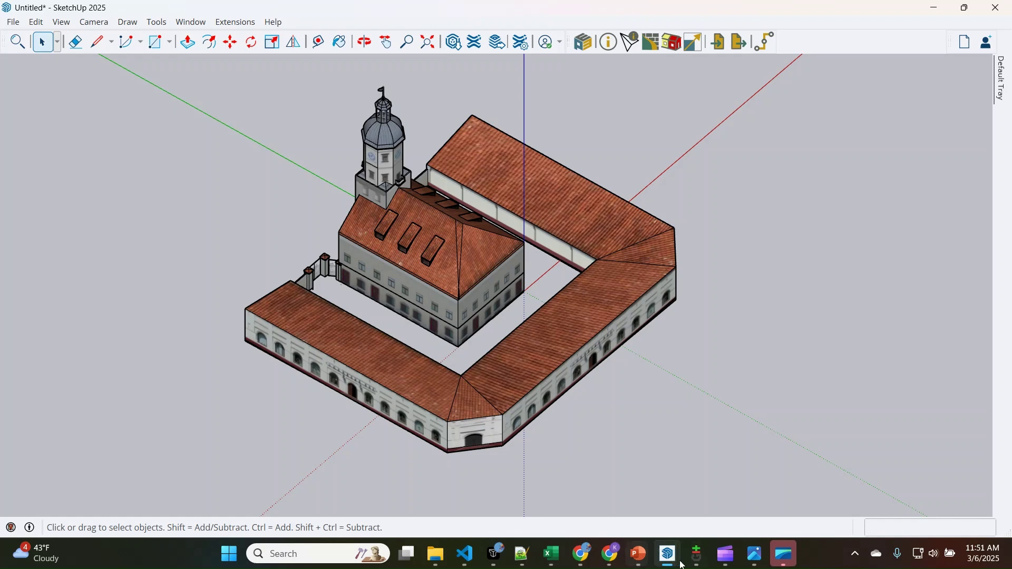
{"action": "mouse_move", "coordinate": [683, 565]}
{"action": "left_click", "coordinate": [714, 498]}
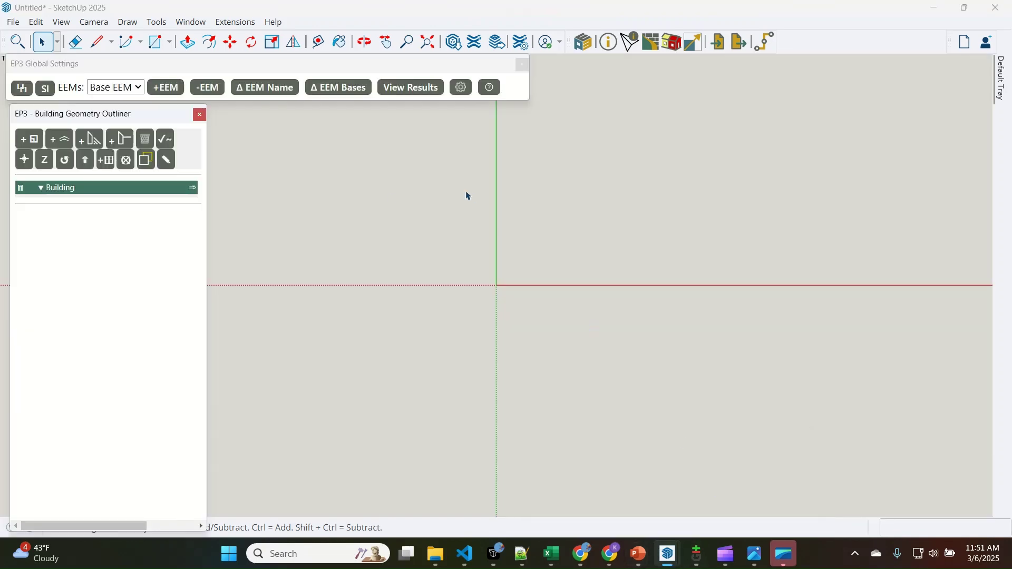
Add a floor named Circ to the building, keeping the default elevation of 0.0 m
{"action": "left_click", "coordinate": [29, 139]}
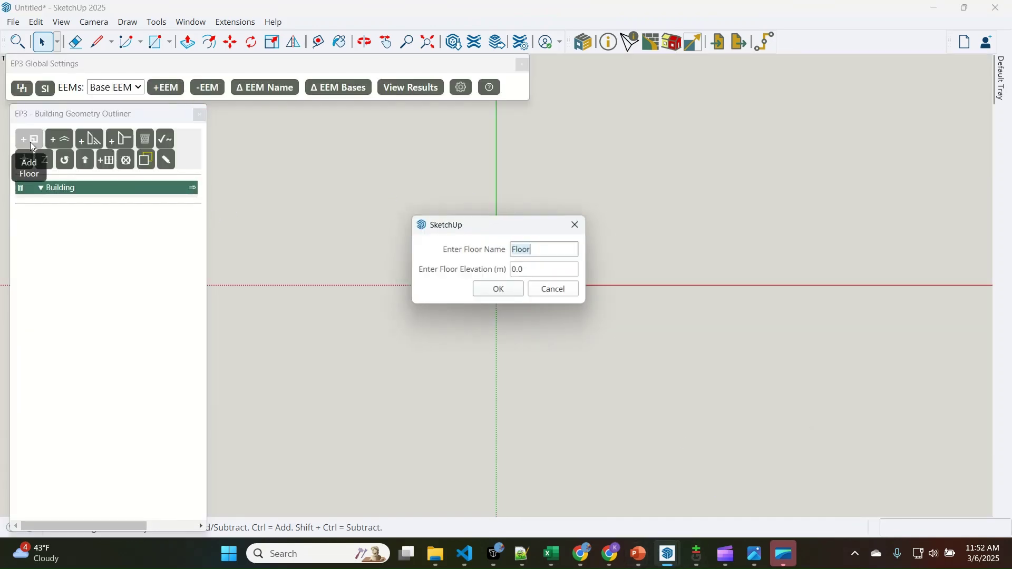
{"action": "type", "text": "Circ"}
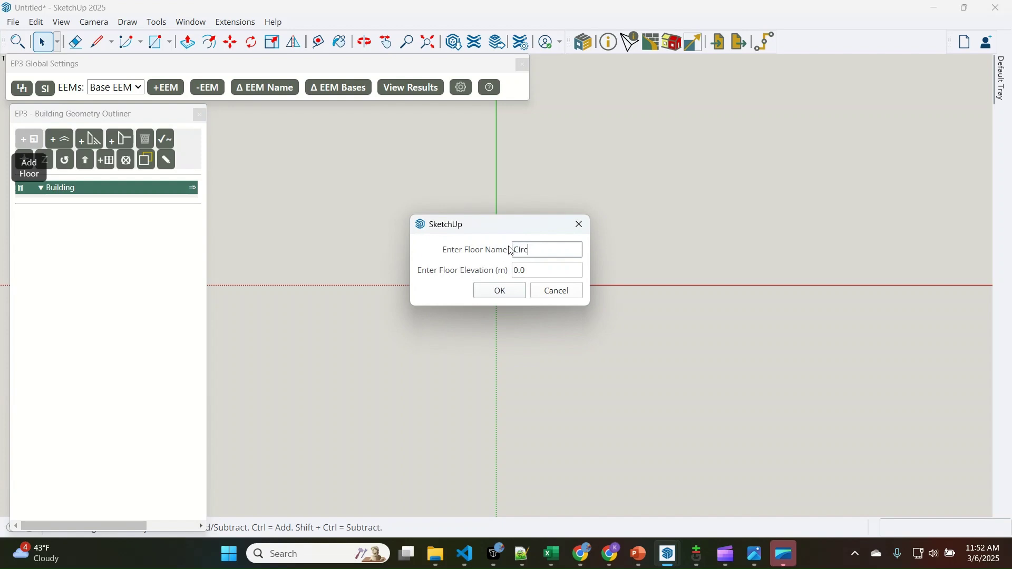
{"action": "key", "text": "Return"}
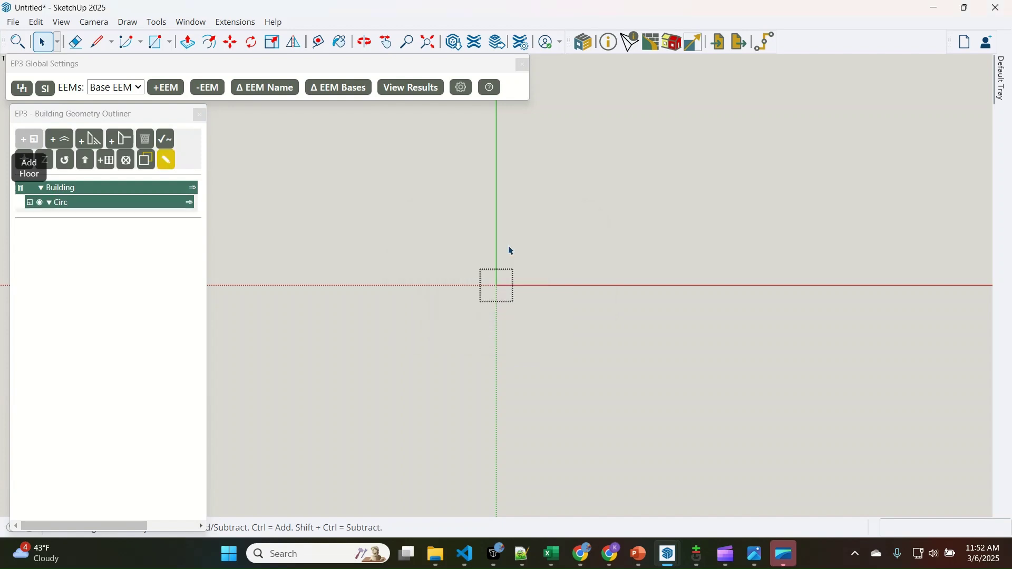
Add a second floor named Assembly Ground to the building, keeping the default elevation of 0.0 m
{"action": "left_click", "coordinate": [29, 139]}
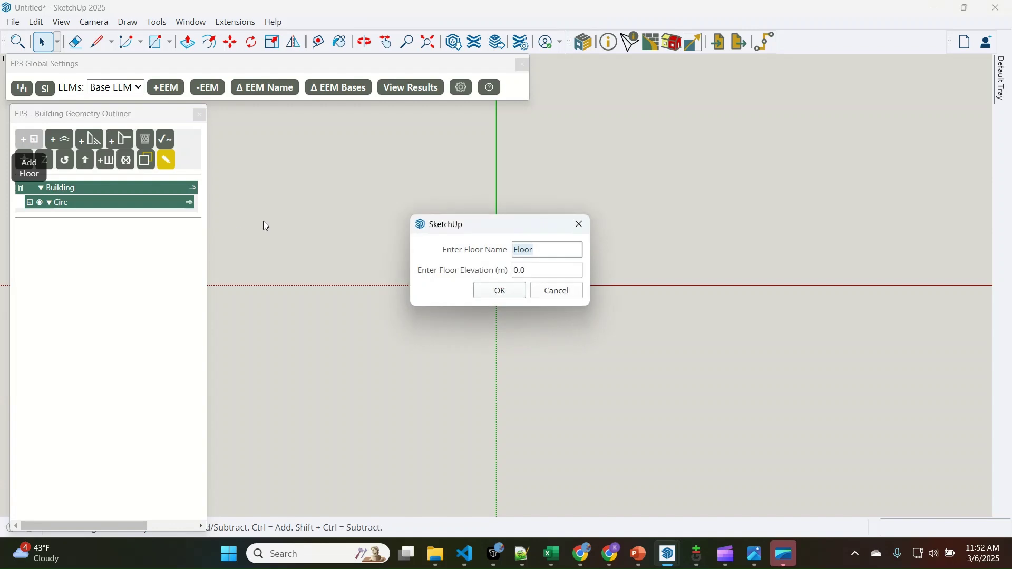
{"action": "type", "text": "Assembly Ground F"}
{"action": "key", "text": "BackSpace"}
{"action": "key", "text": "BackSpace"}
{"action": "left_click", "coordinate": [498, 291]}
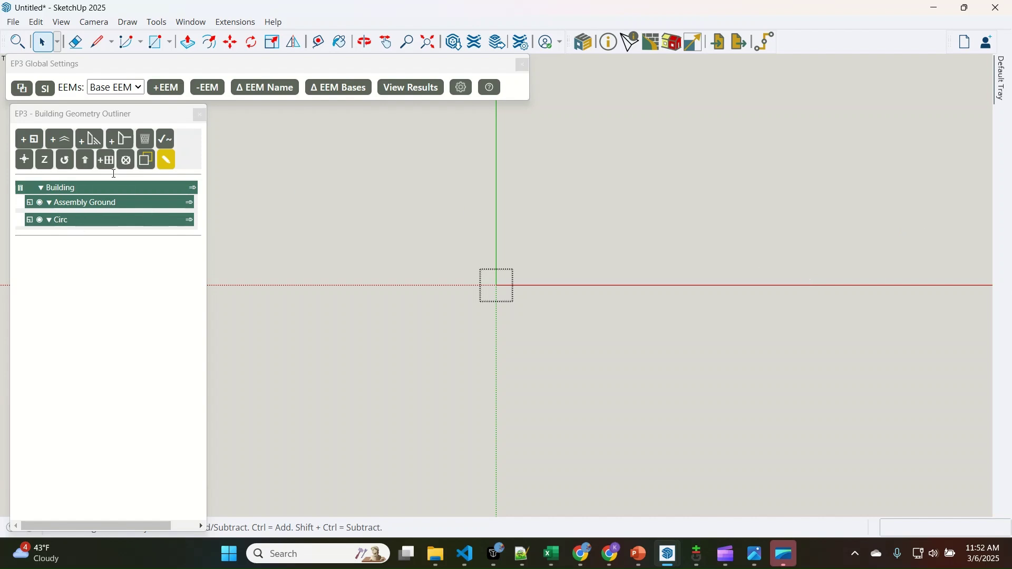
Import the floor plan Circ.dwg from the complex roof folder and select the Building level in the outliner
{"action": "left_click", "coordinate": [14, 22]}
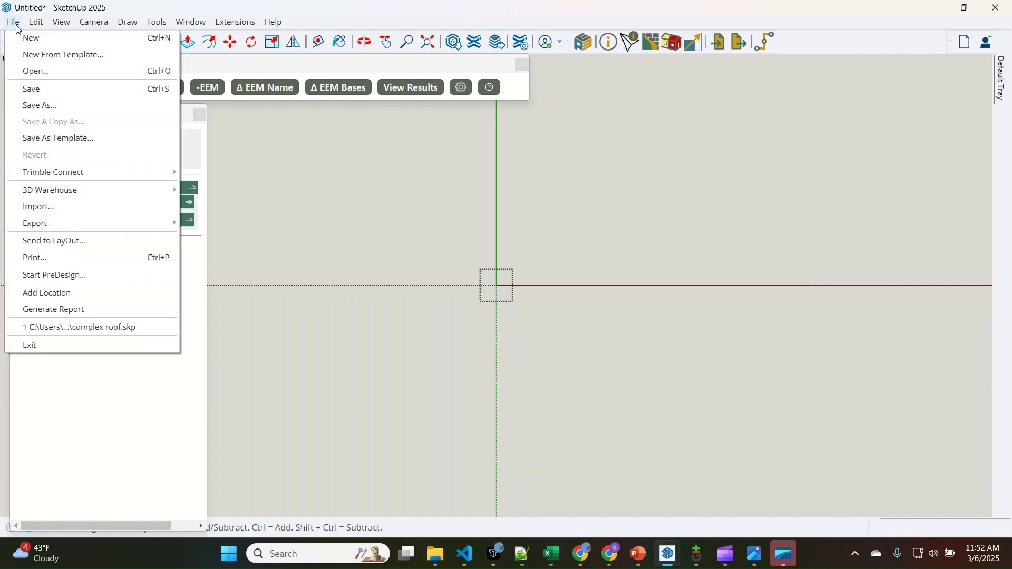
{"action": "left_click", "coordinate": [58, 212]}
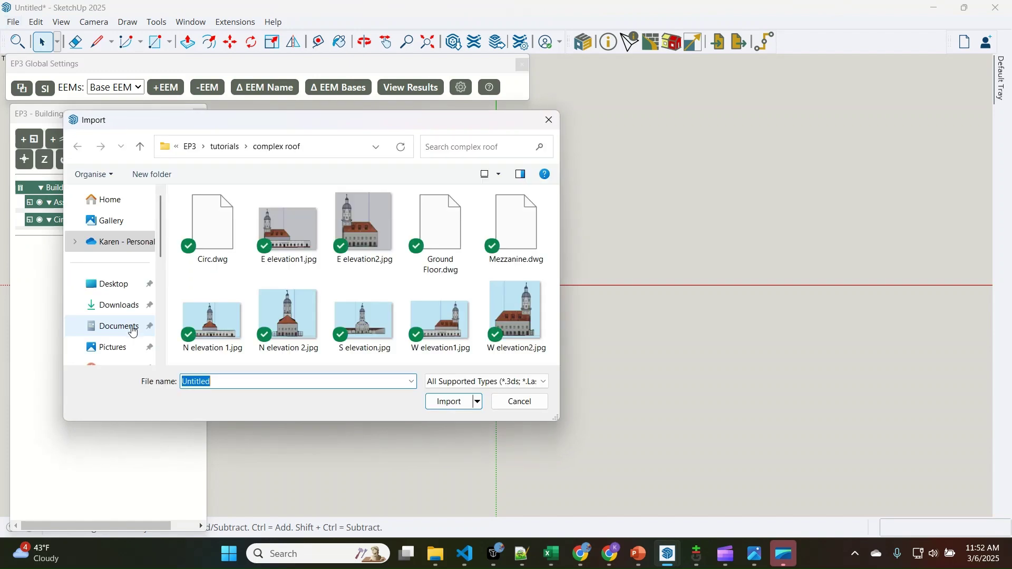
{"action": "left_click", "coordinate": [200, 235]}
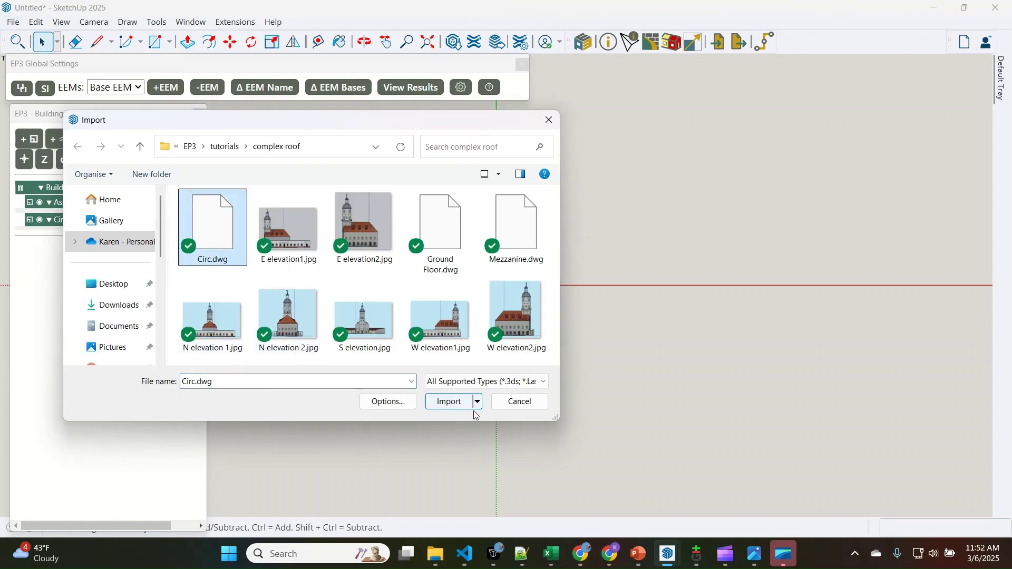
{"action": "left_click", "coordinate": [455, 403]}
{"action": "left_click", "coordinate": [567, 367]}
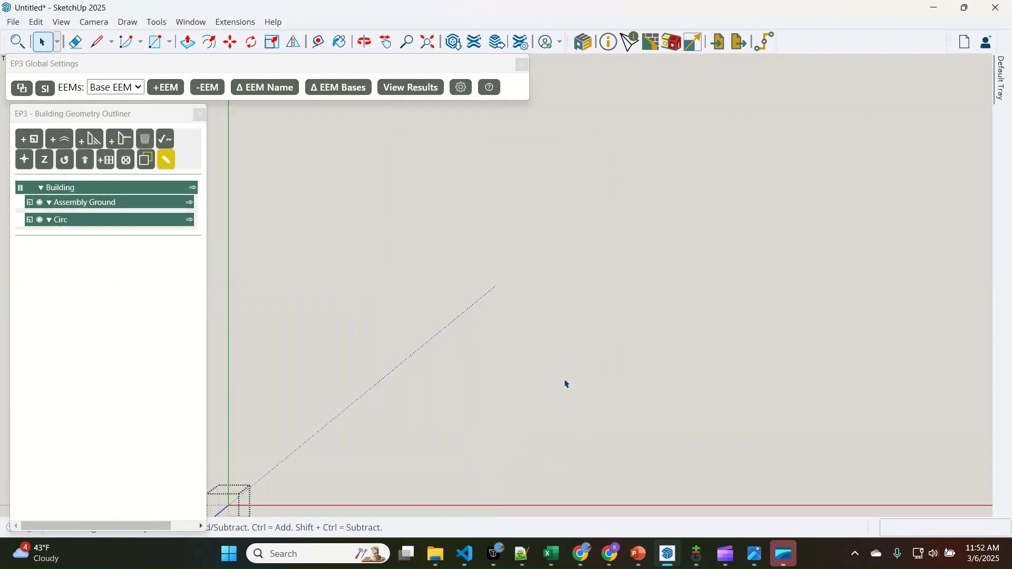
{"action": "scroll", "coordinate": [437, 309], "scroll_direction": "down", "scroll_amount": 2}
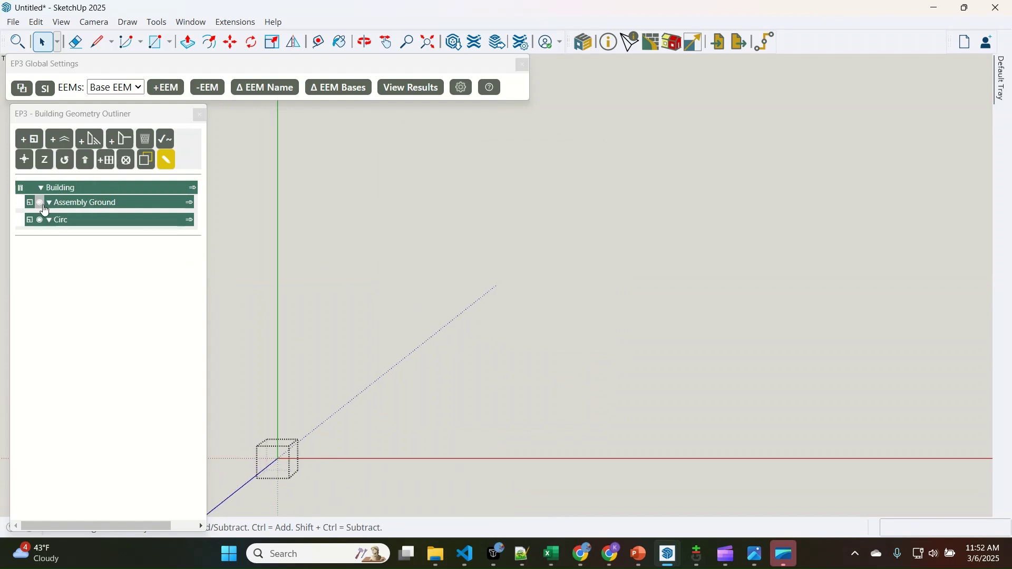
{"action": "left_click", "coordinate": [73, 189]}
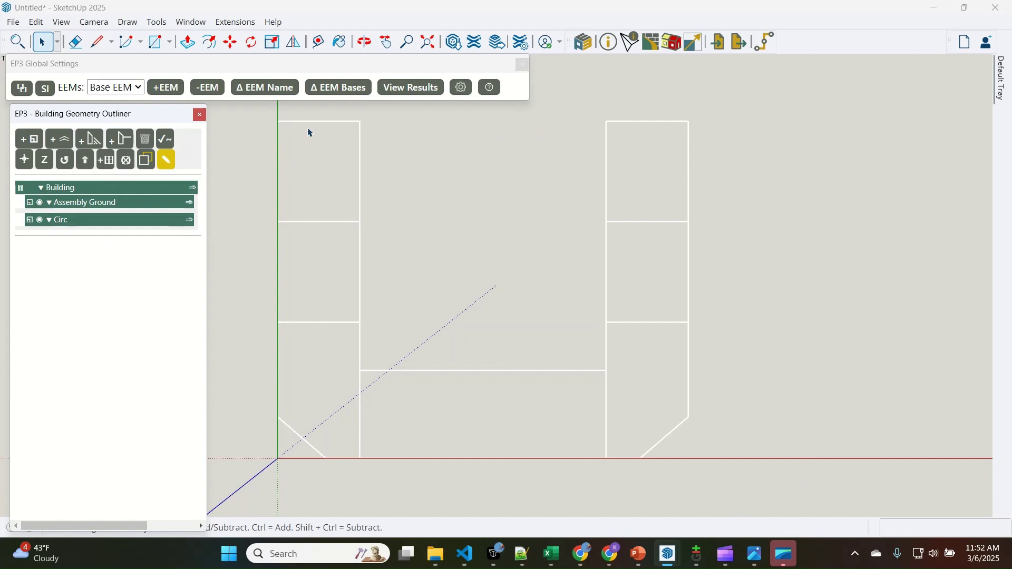
Import the floor plan Ground Floor.dwg from the complex roof folder
{"action": "left_click", "coordinate": [12, 22]}
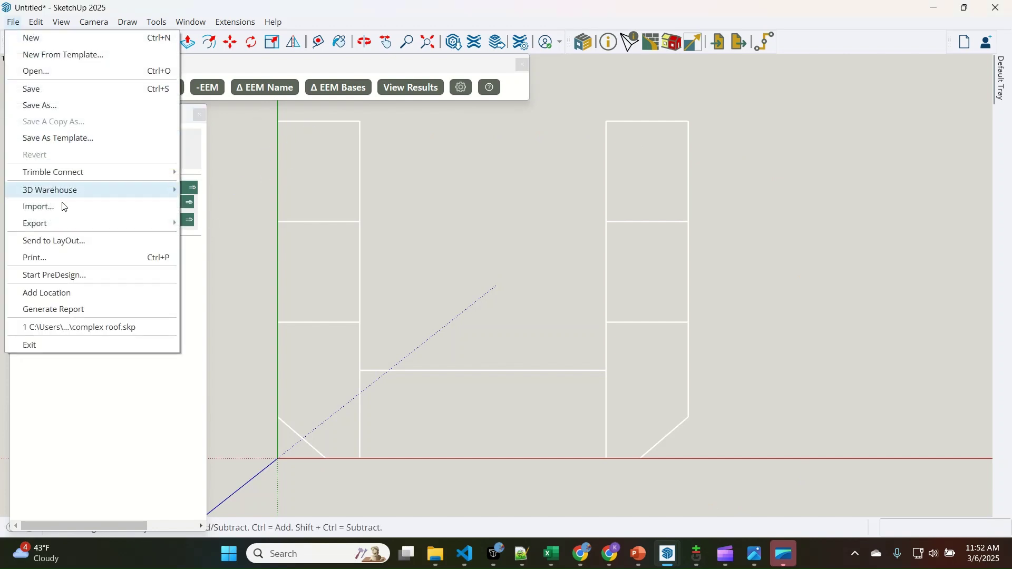
{"action": "left_click", "coordinate": [72, 213]}
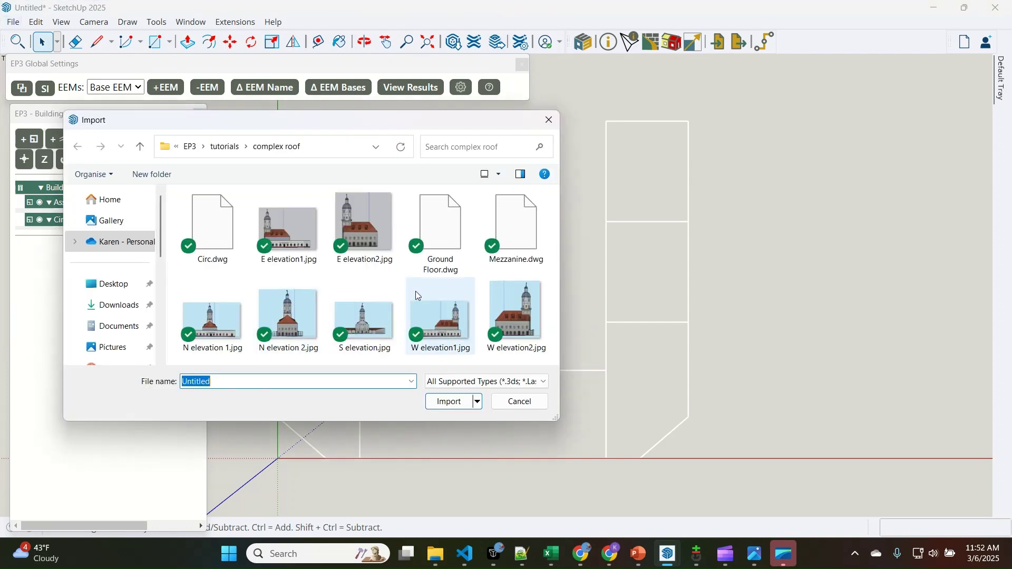
{"action": "left_click", "coordinate": [444, 232]}
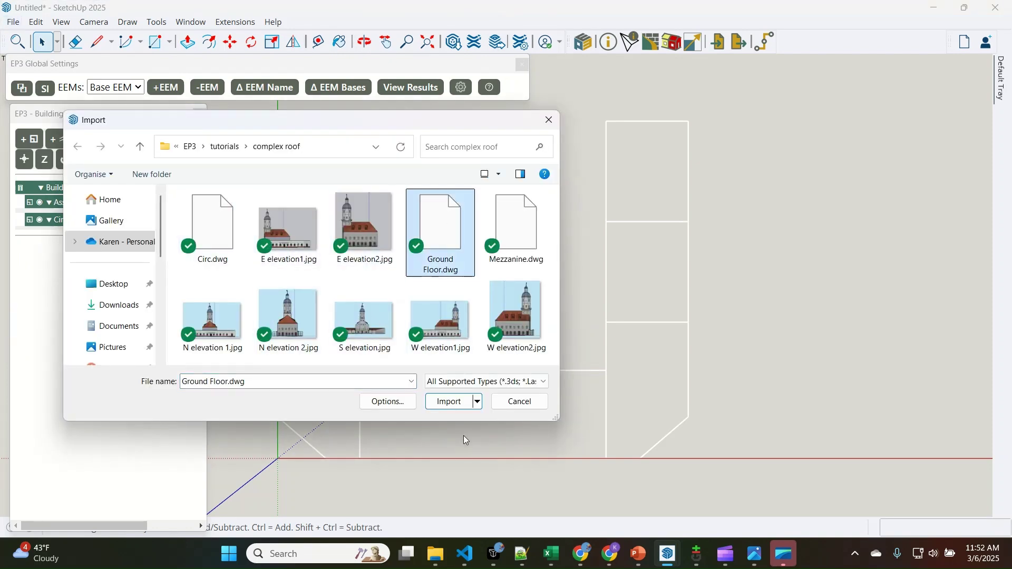
{"action": "left_click", "coordinate": [447, 402]}
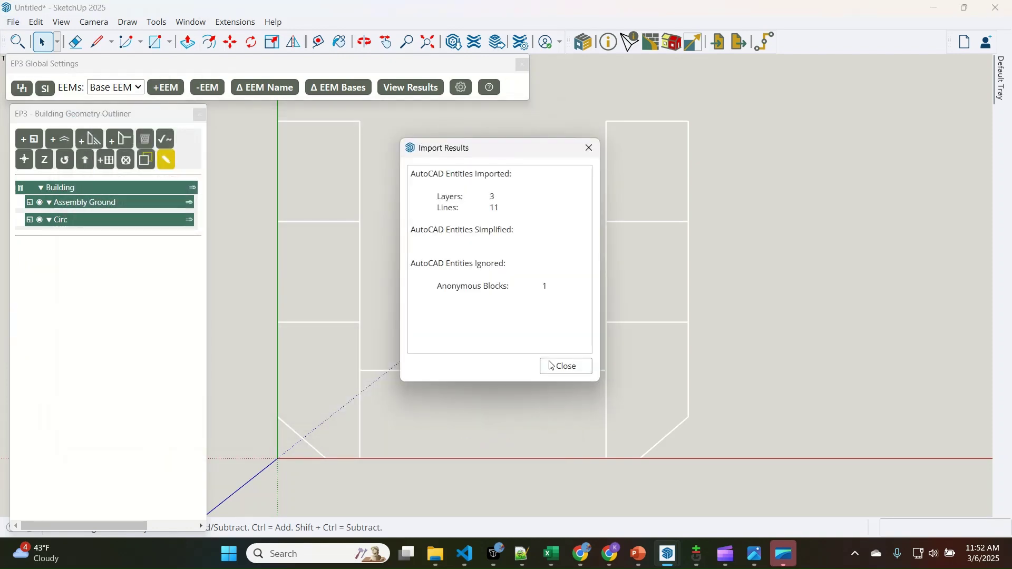
{"action": "left_click", "coordinate": [551, 369]}
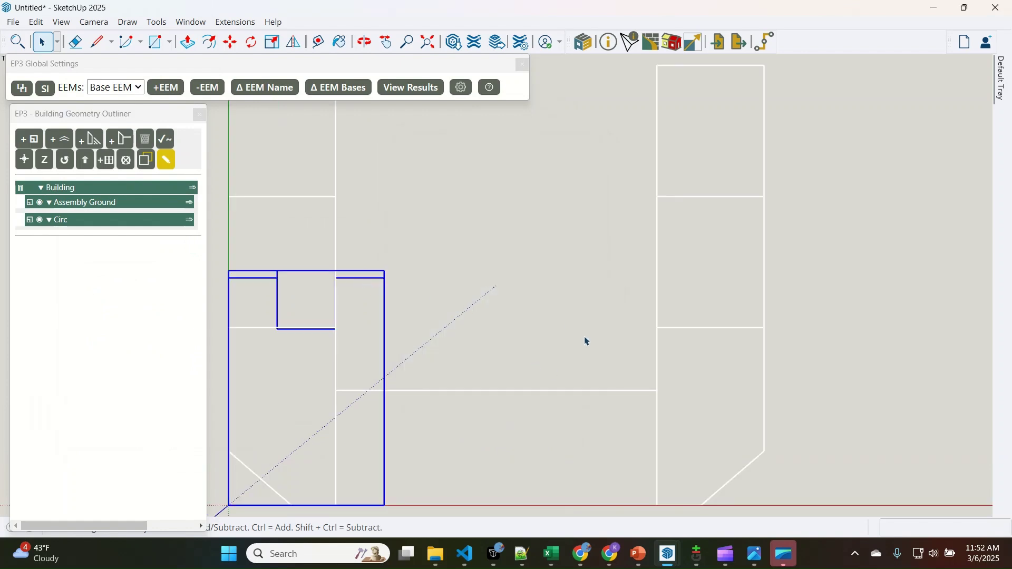
Move the Ground Floor plan about 22.70 m along the green axis, aligning its upper shoulder corner with the wings' top edge
{"action": "scroll", "coordinate": [569, 343], "scroll_direction": "down", "scroll_amount": 2}
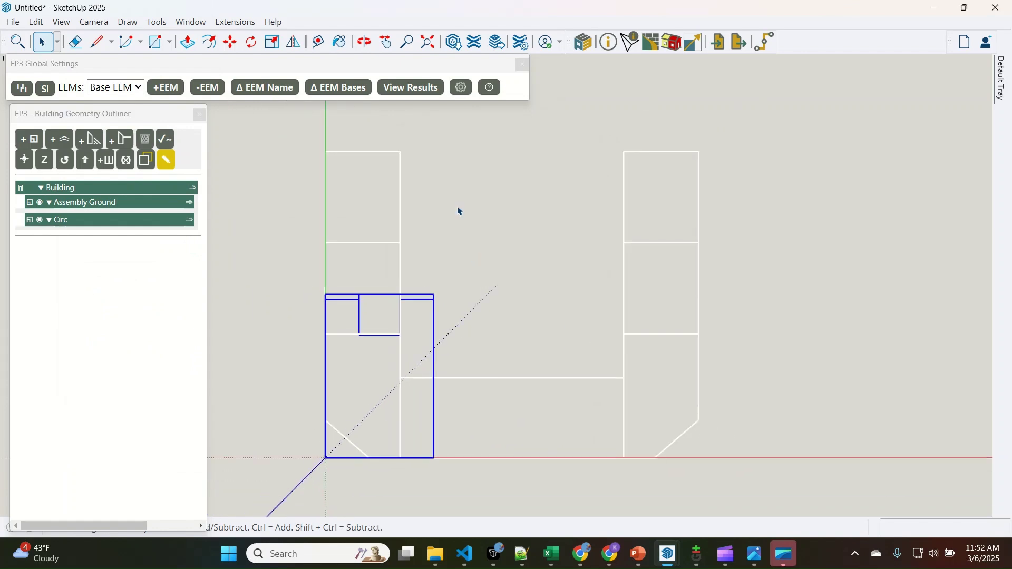
{"action": "left_click", "coordinate": [656, 153]}
{"action": "left_click", "coordinate": [433, 308]}
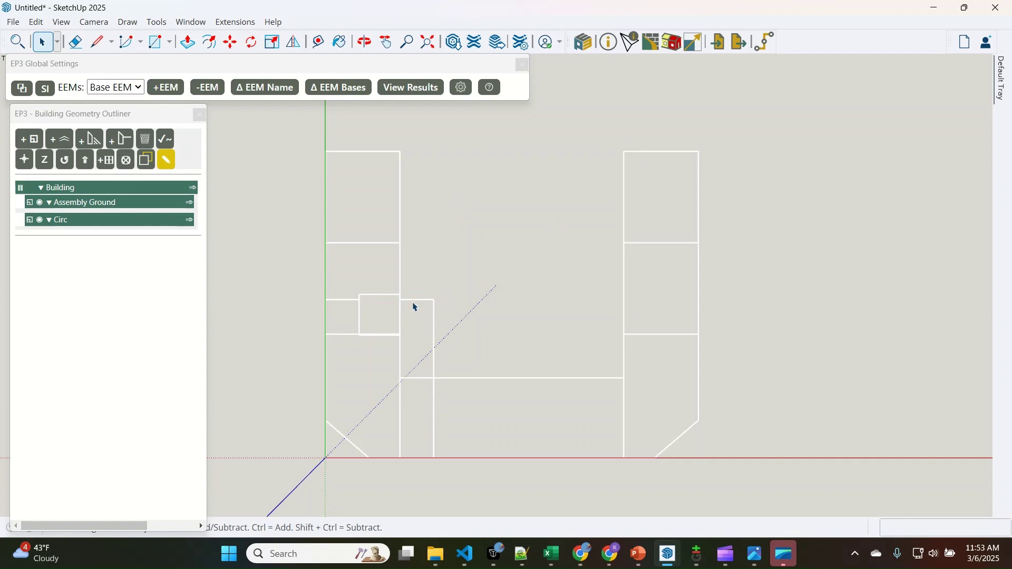
{"action": "left_click", "coordinate": [419, 305]}
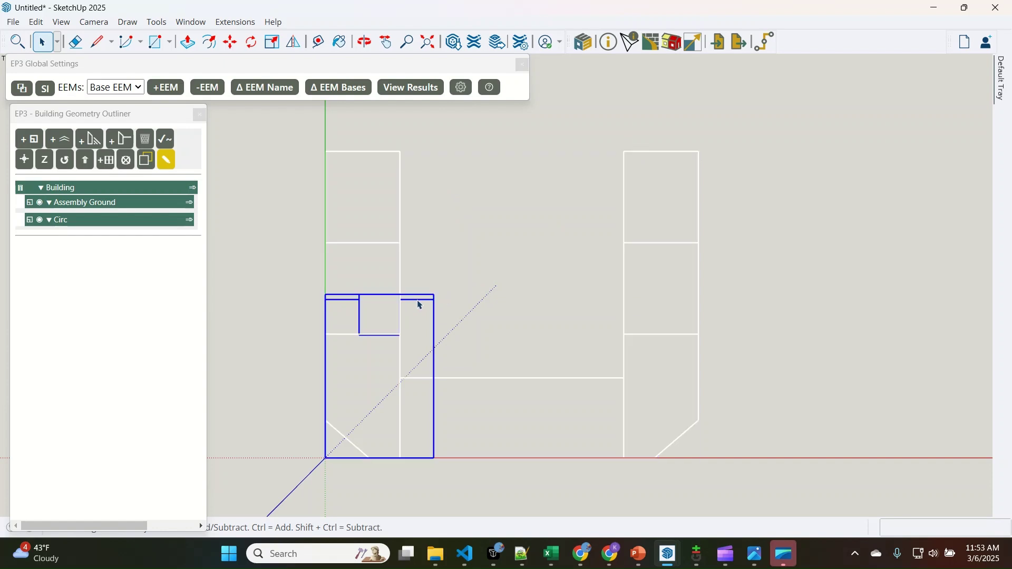
{"action": "key", "text": "m"}
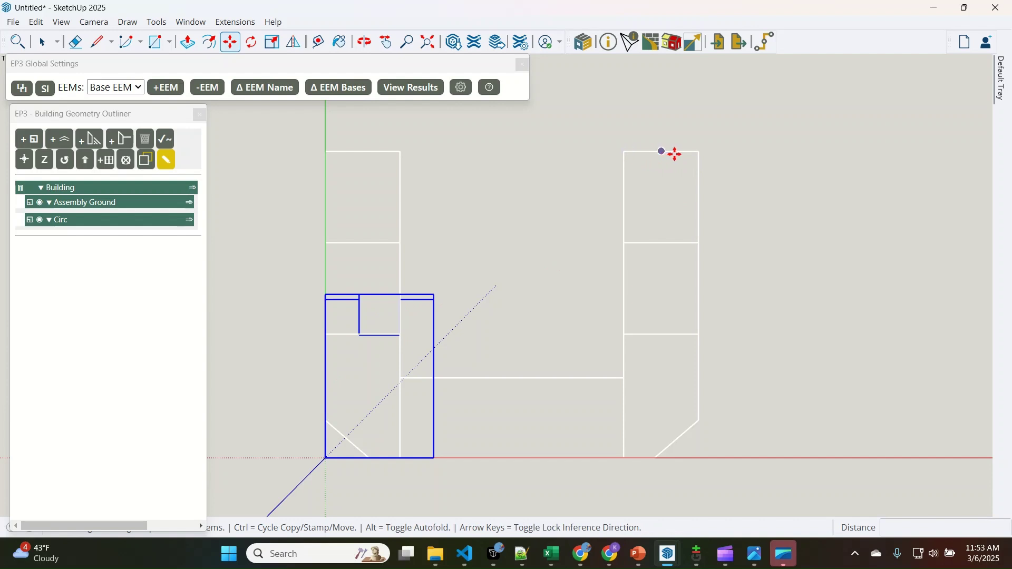
{"action": "left_click", "coordinate": [431, 303]}
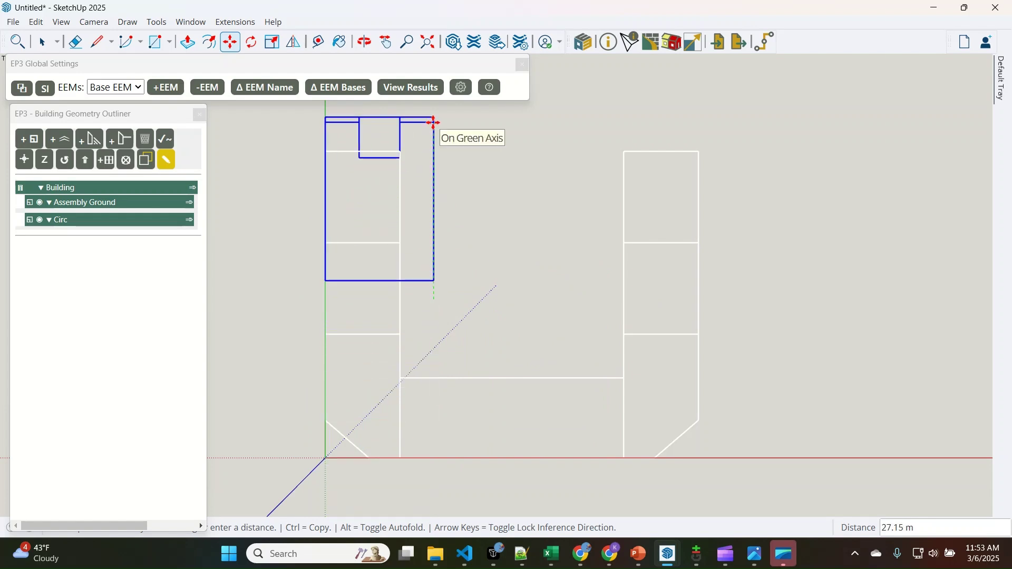
{"action": "left_click", "coordinate": [481, 300]}
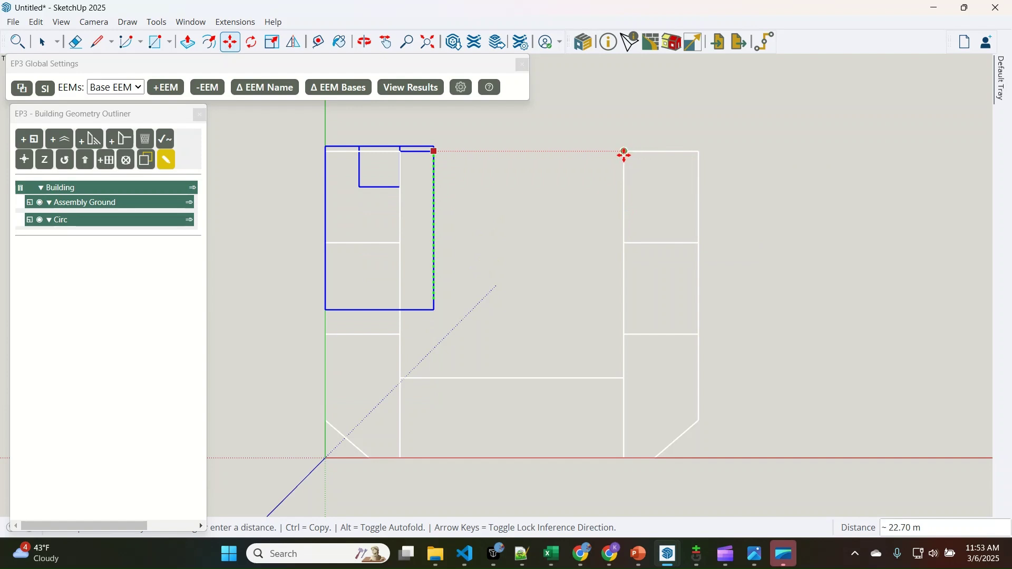
{"action": "left_click", "coordinate": [624, 157]}
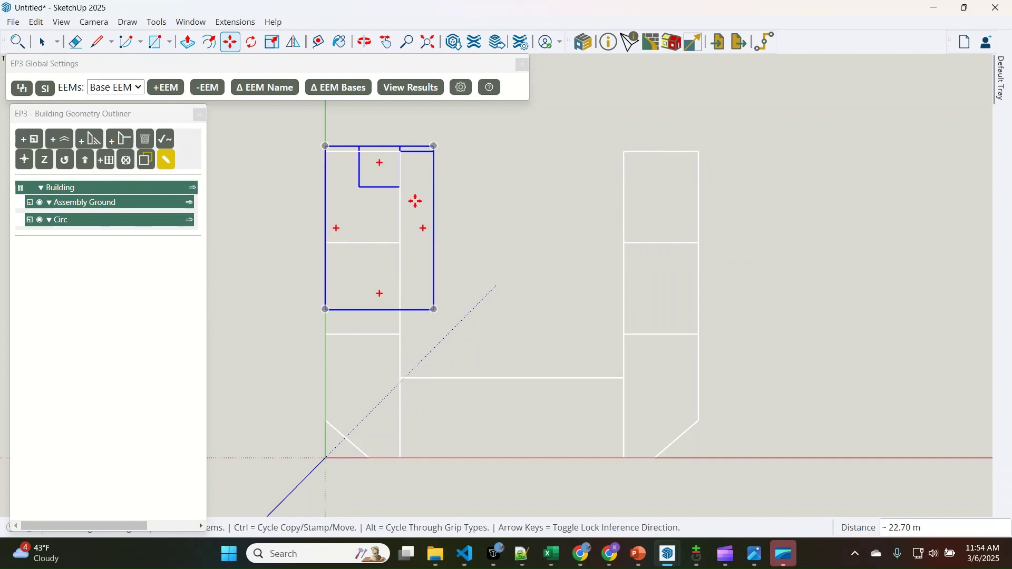
Move the Ground Floor plan about 20.27 m along the red axis to centre it on the courtyard edge's midpoint
{"action": "left_click", "coordinate": [378, 308]}
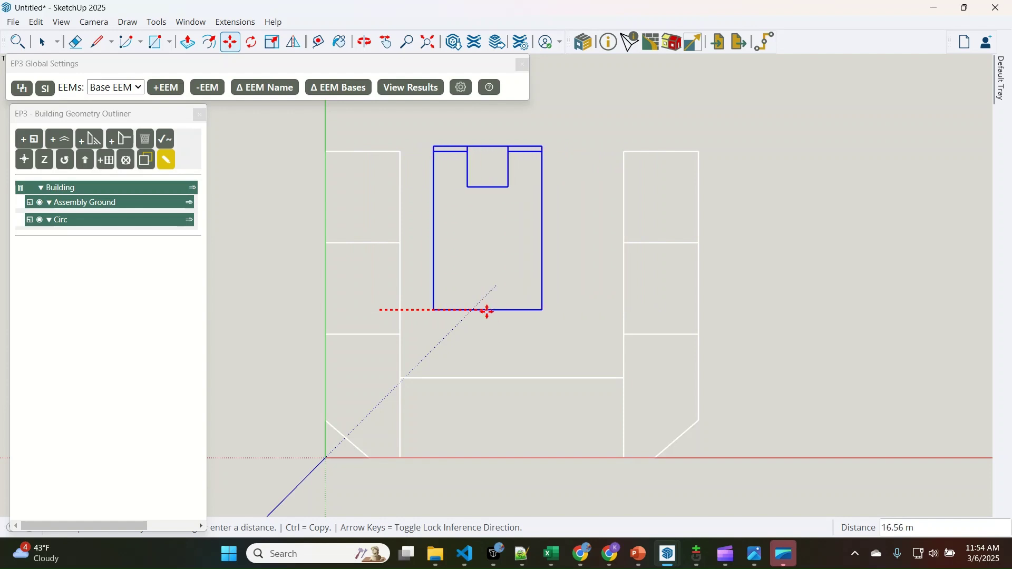
{"action": "left_click", "coordinate": [515, 379]}
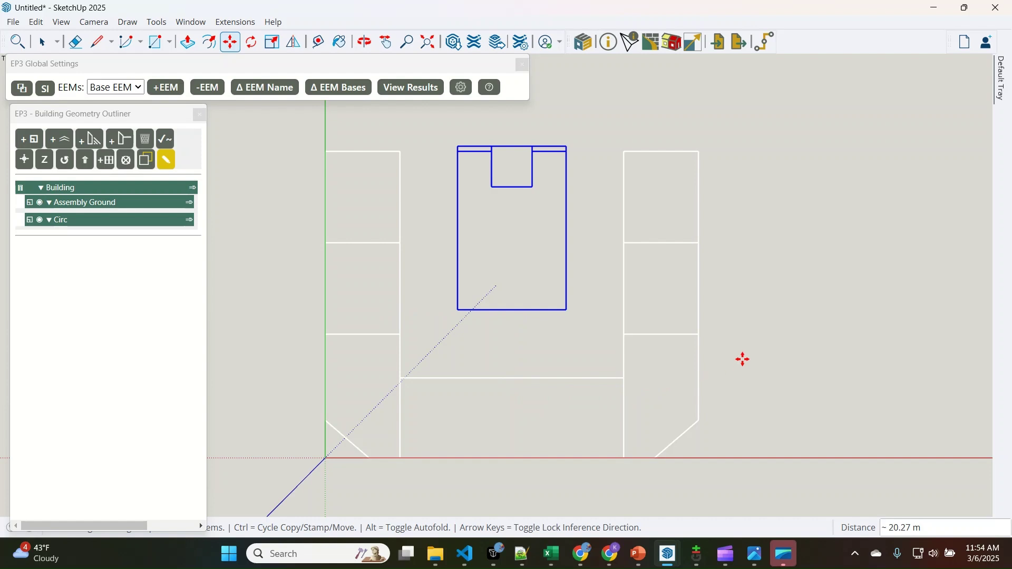
{"action": "key", "text": "space"}
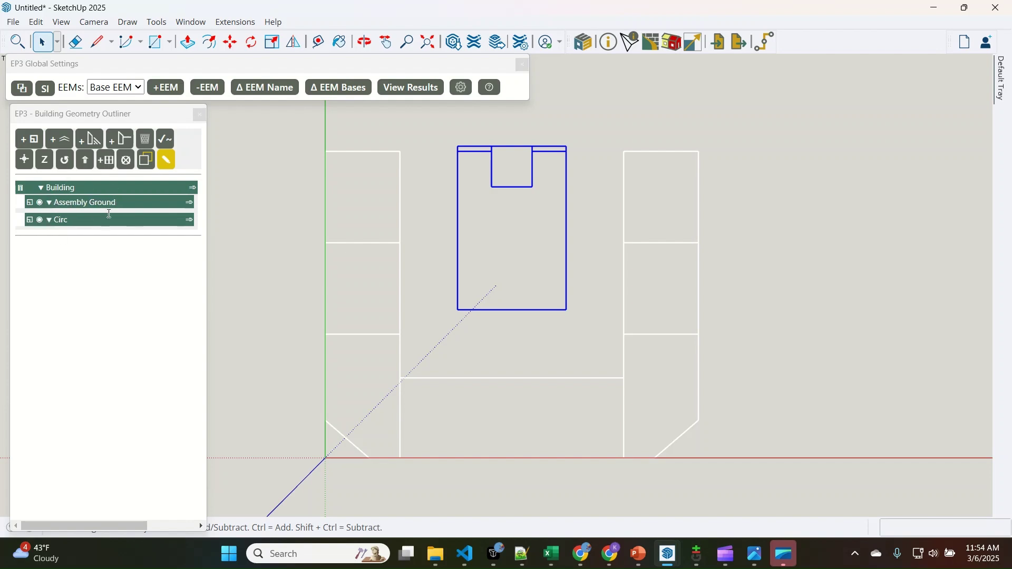
Set the imported Circ plan as the EP3 floorplan of the Circ layer and expand the Floor Plans group
{"action": "left_click", "coordinate": [701, 248]}
{"action": "right_click", "coordinate": [701, 174]}
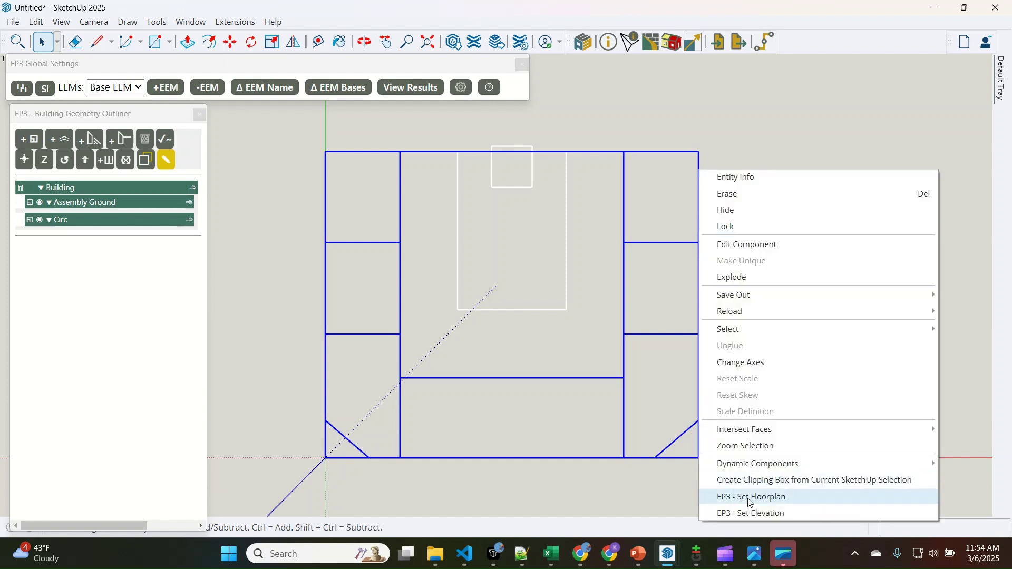
{"action": "left_click", "coordinate": [769, 498]}
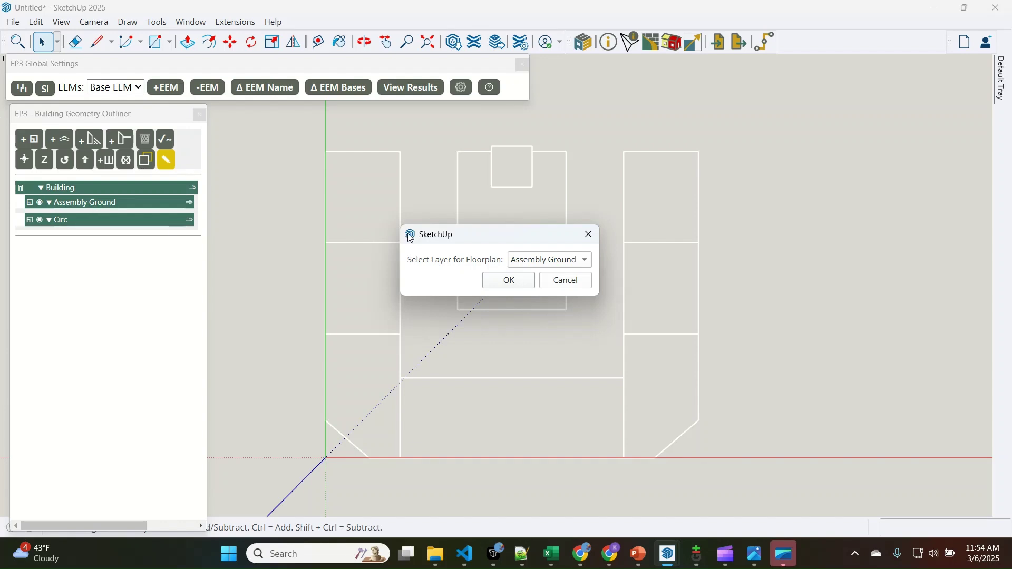
{"action": "left_click", "coordinate": [541, 260]}
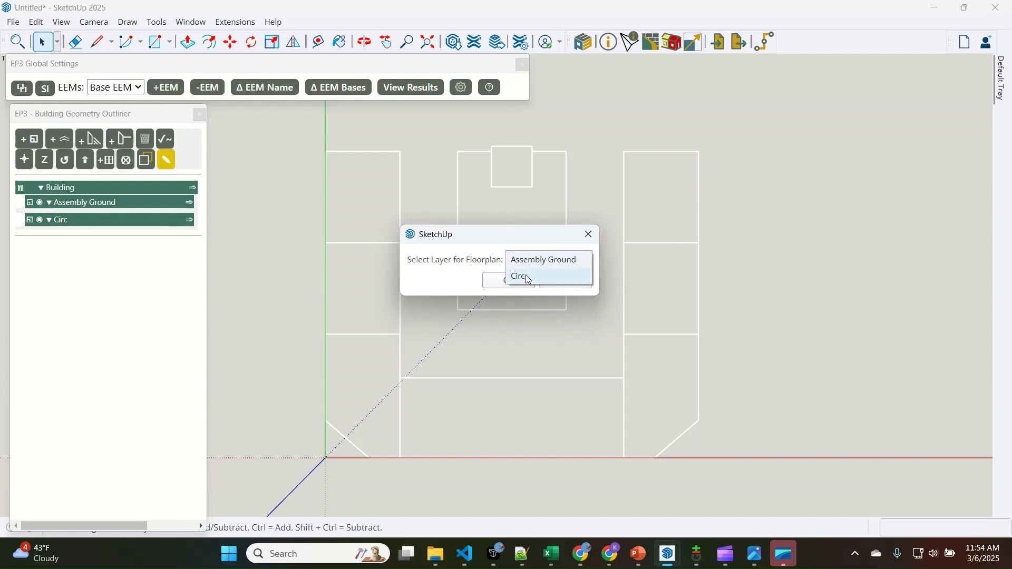
{"action": "left_click", "coordinate": [528, 277]}
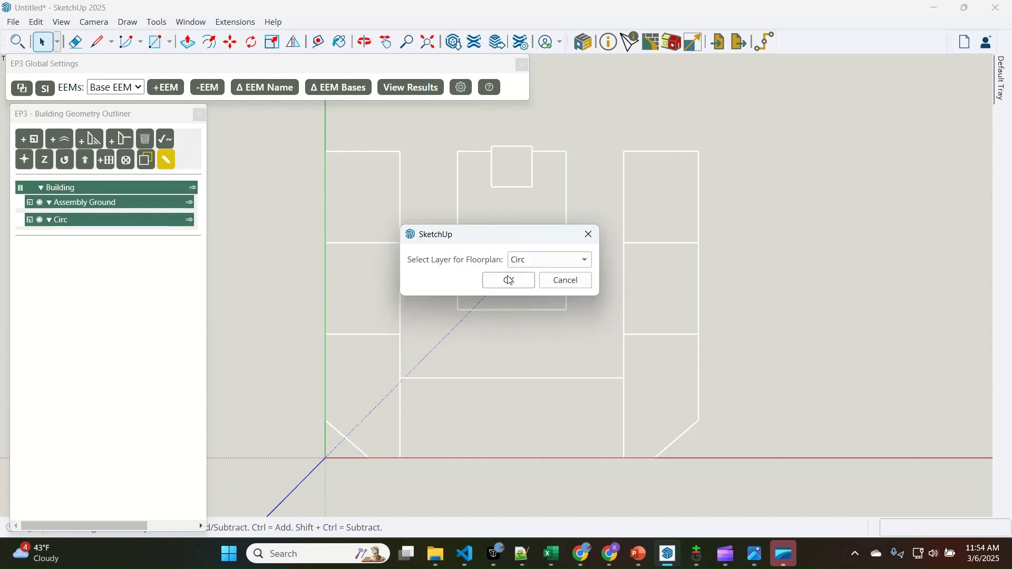
{"action": "left_click", "coordinate": [510, 280]}
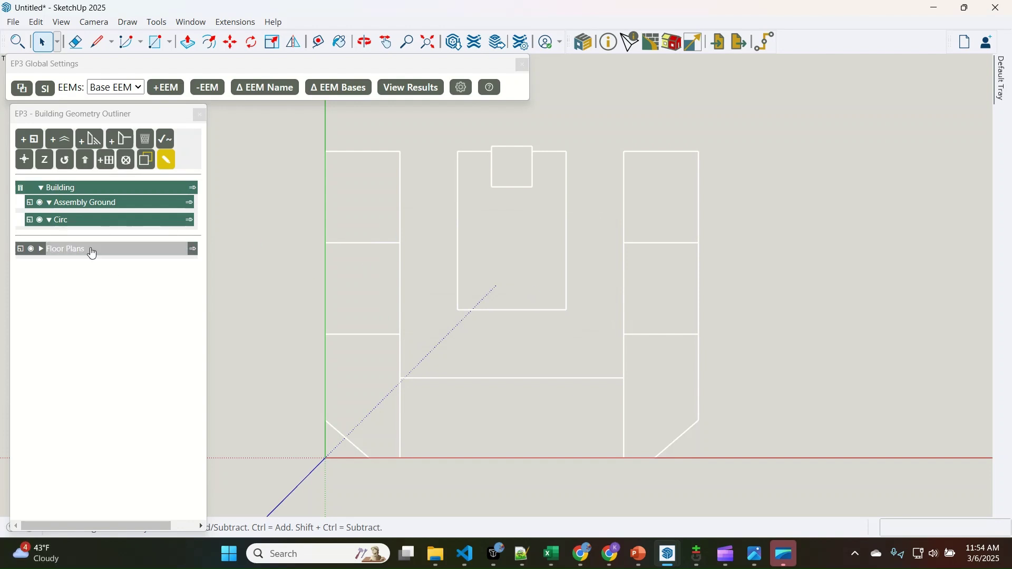
{"action": "left_click", "coordinate": [40, 253]}
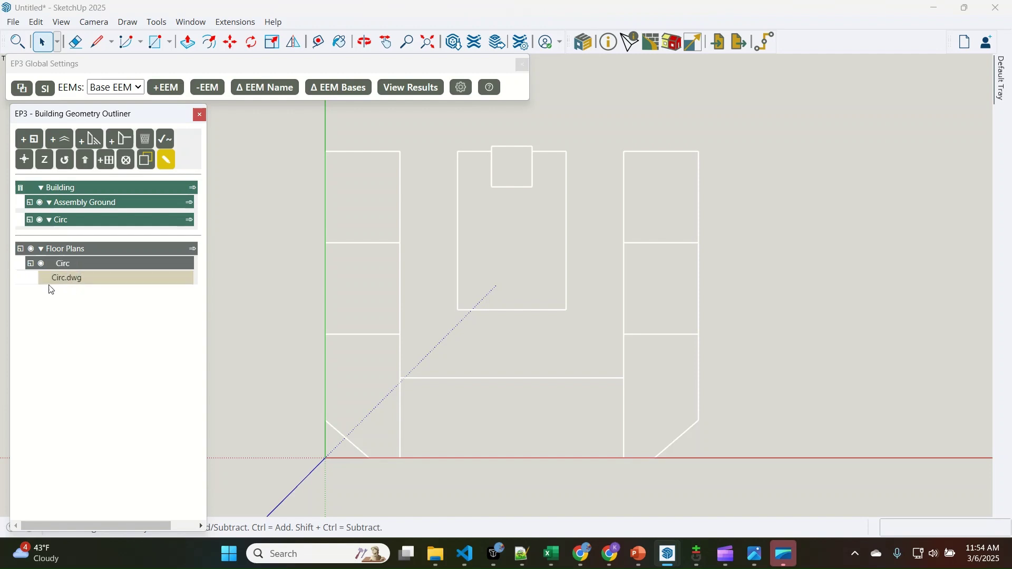
{"action": "left_click", "coordinate": [79, 286]}
Set the Ground Floor plan as the EP3 floorplan of the Assembly Ground layer
{"action": "left_click", "coordinate": [511, 150]}
{"action": "right_click", "coordinate": [512, 149]}
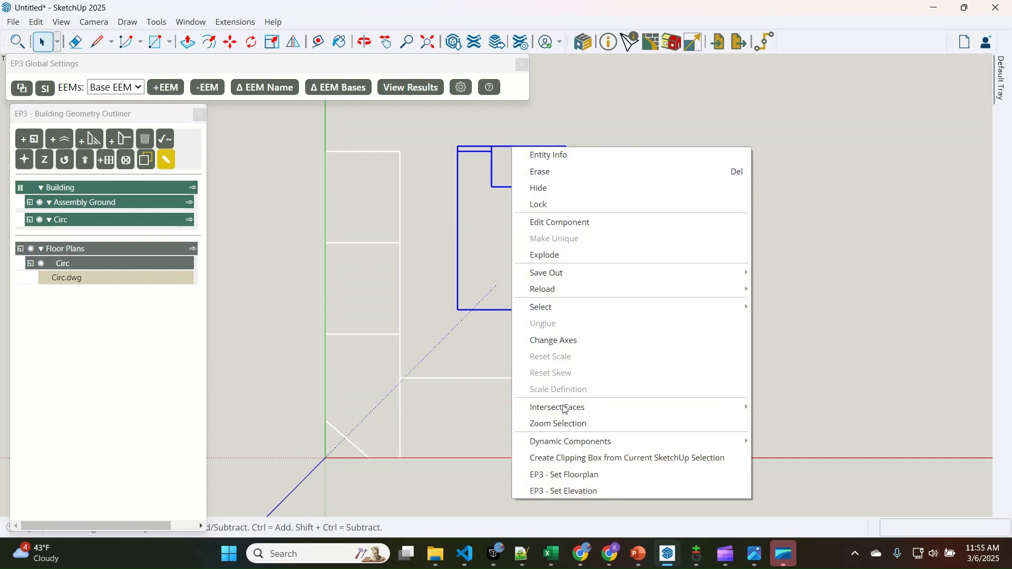
{"action": "left_click", "coordinate": [567, 475]}
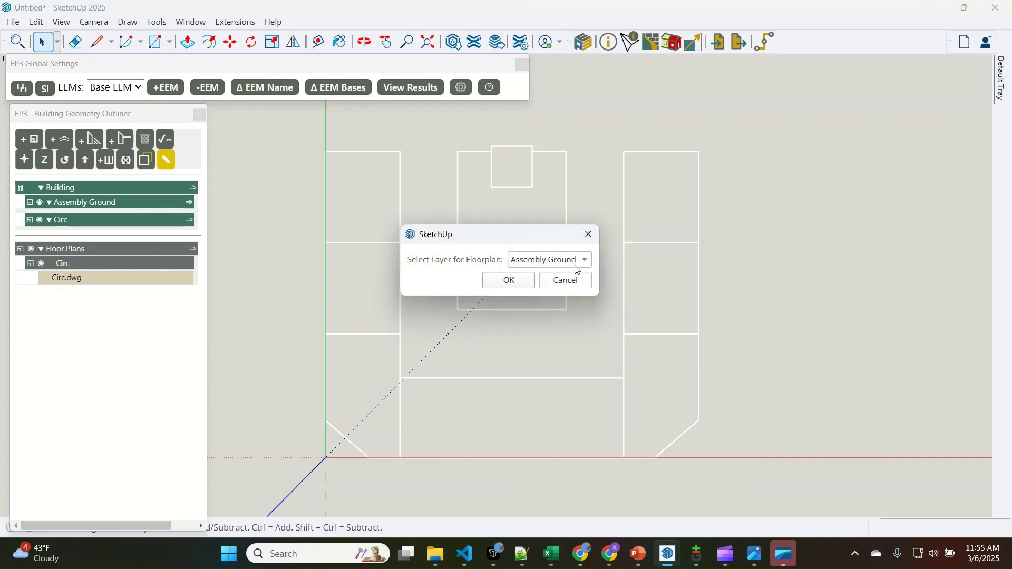
{"action": "left_click", "coordinate": [509, 282]}
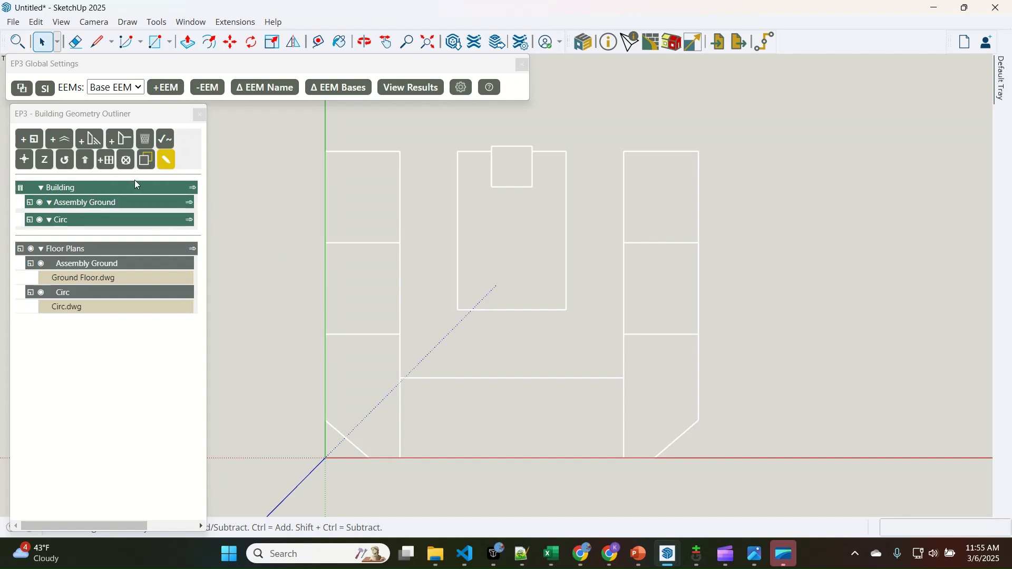
Open the Assembly Ground floor and trace its plan with two rectangles, about 16.61 by 24.27 m and 6.23 by 6.23 m
{"action": "left_click", "coordinate": [190, 207]}
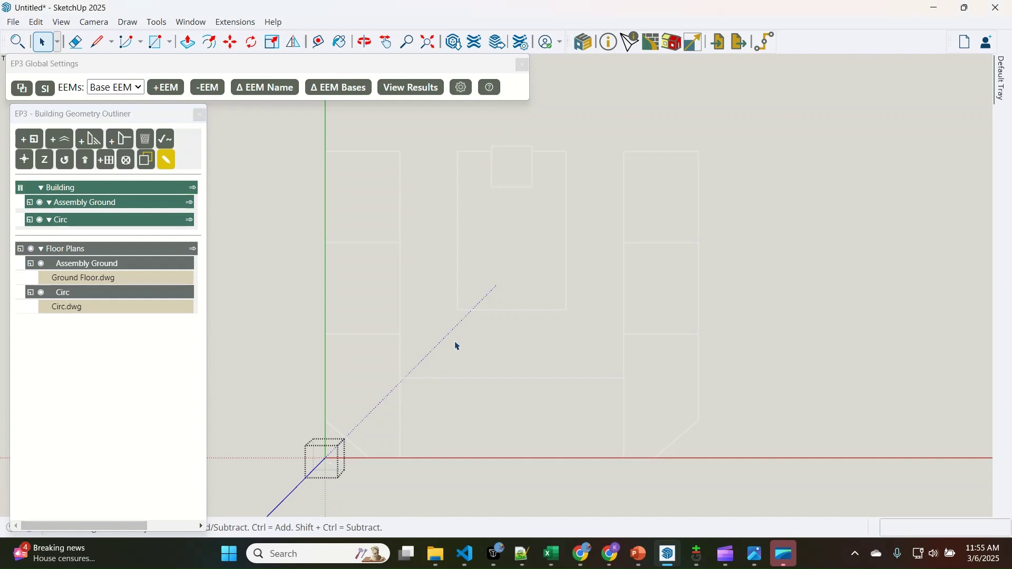
{"action": "key", "text": "r"}
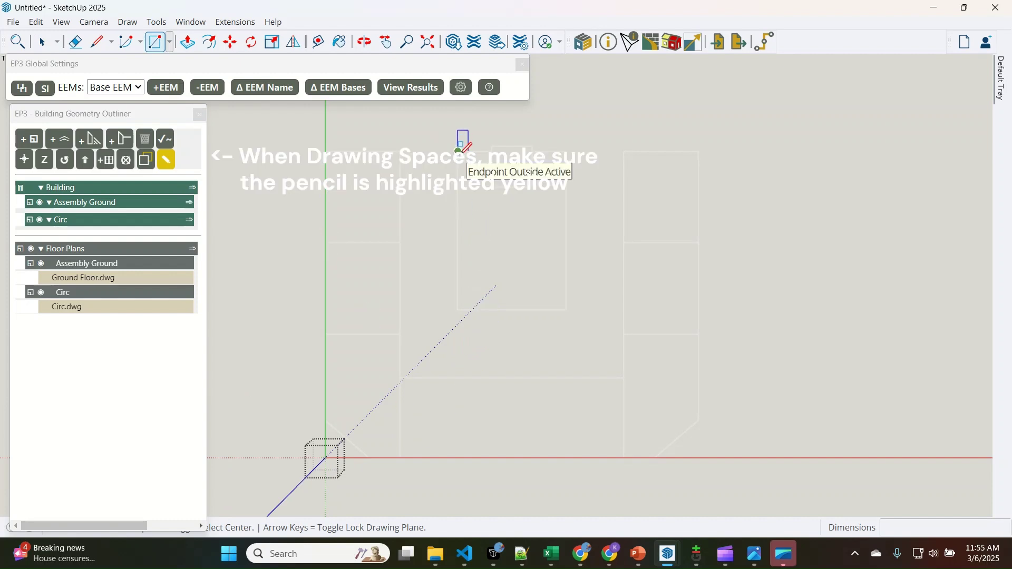
{"action": "left_click", "coordinate": [459, 152]}
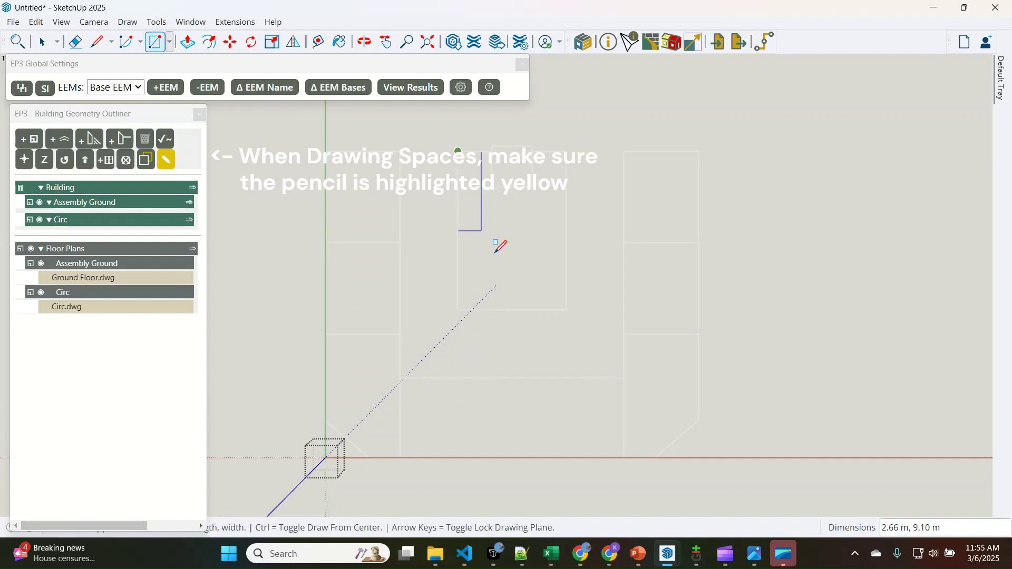
{"action": "left_click", "coordinate": [567, 309]}
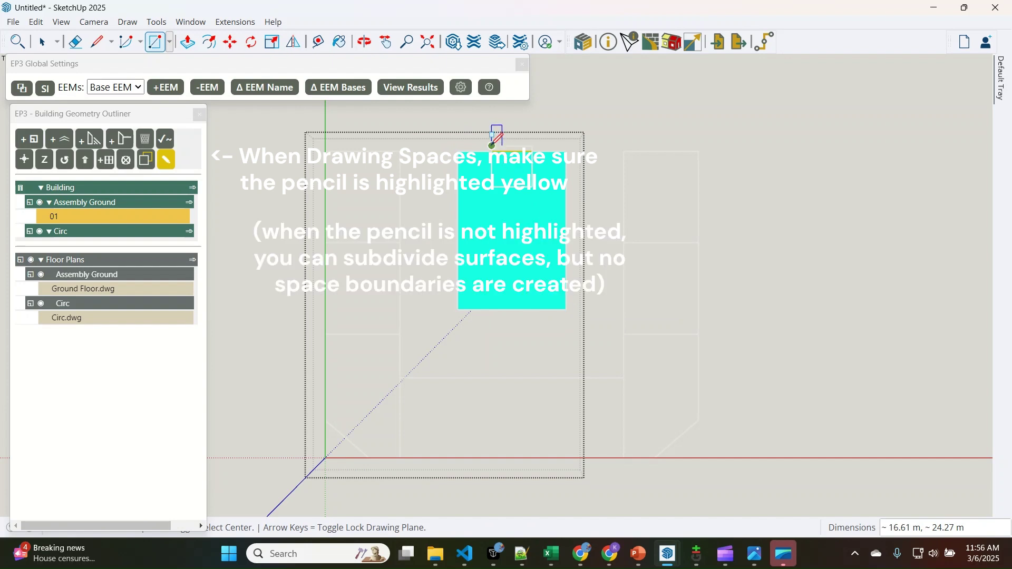
{"action": "left_click", "coordinate": [493, 148]}
{"action": "left_click", "coordinate": [532, 187]}
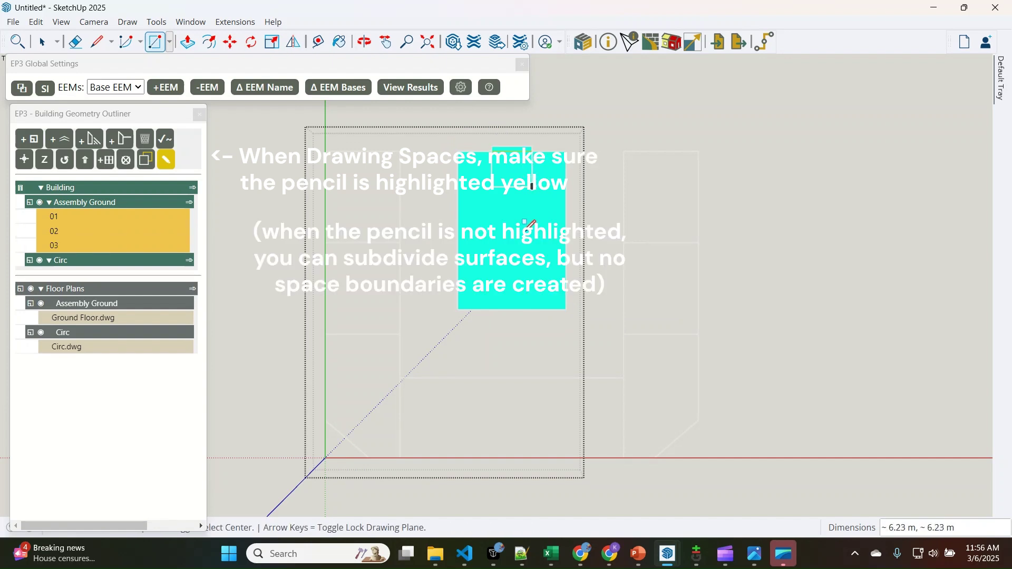
{"action": "key", "text": "space"}
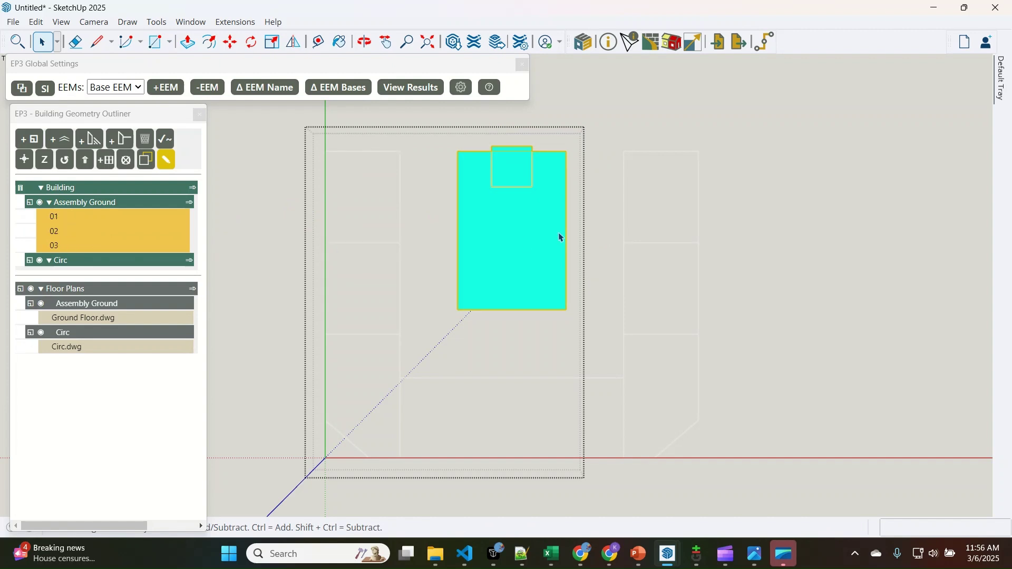
Erase the hall edge crossing the small square so the square becomes a single space
{"action": "scroll", "coordinate": [502, 151], "scroll_direction": "up", "scroll_amount": 2}
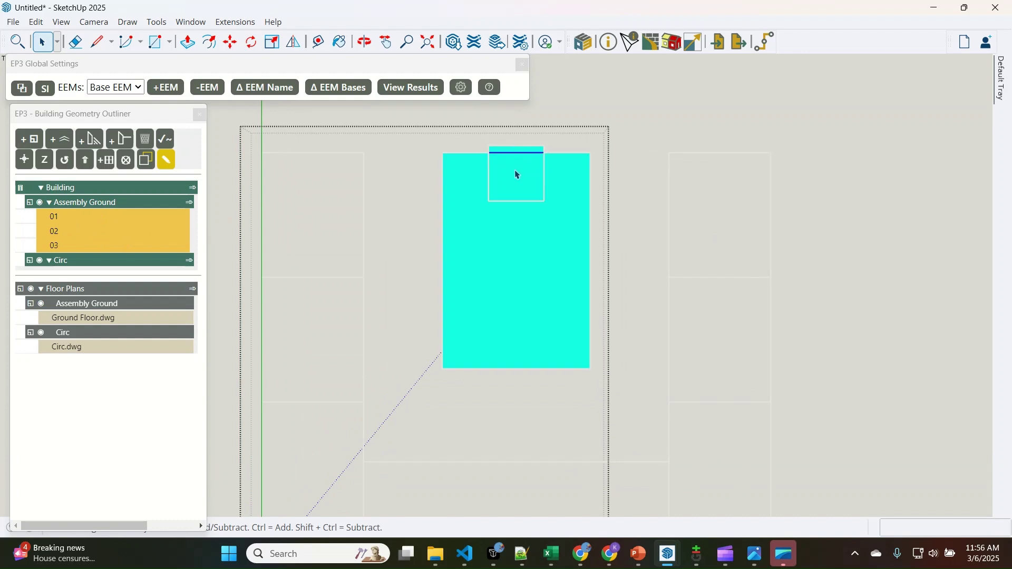
{"action": "scroll", "coordinate": [517, 174], "scroll_direction": "up", "scroll_amount": 5}
{"action": "key", "text": "e"}
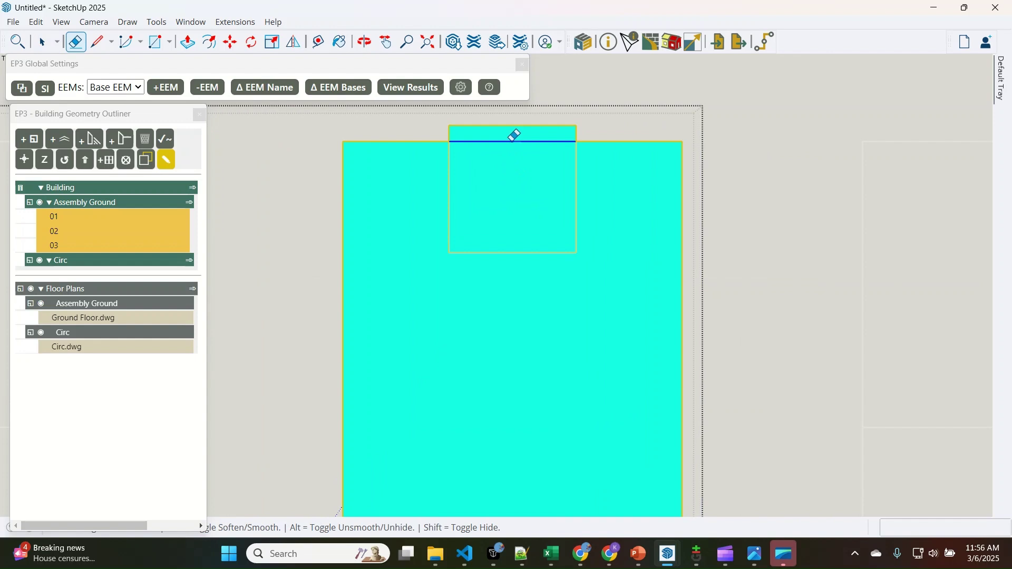
{"action": "left_click", "coordinate": [514, 141]}
{"action": "key", "text": "space"}
Select the small square space for identification and rename the large hall space 01 as 01 Assembly
{"action": "left_click", "coordinate": [502, 182]}
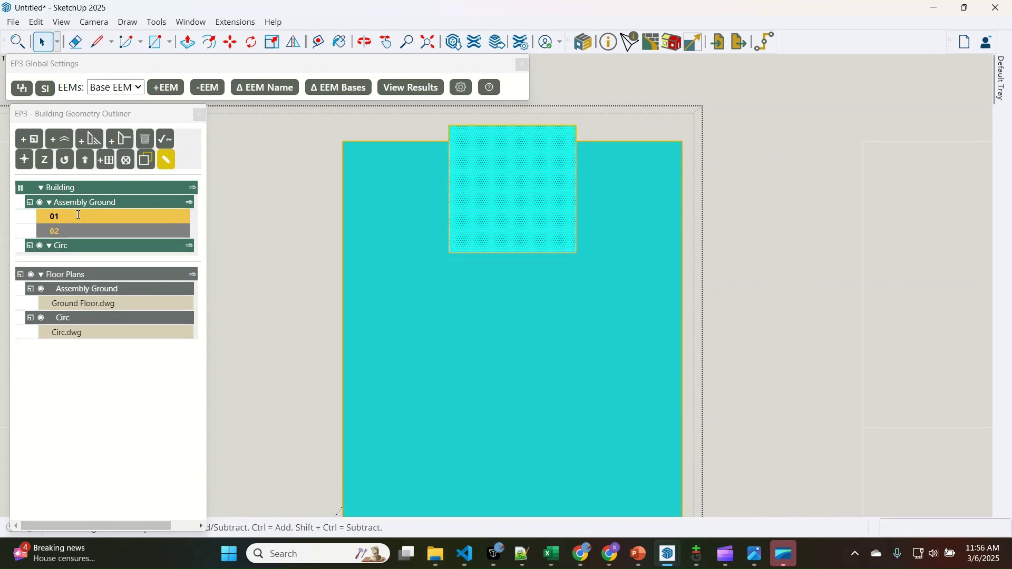
{"action": "double_click", "coordinate": [78, 216]}
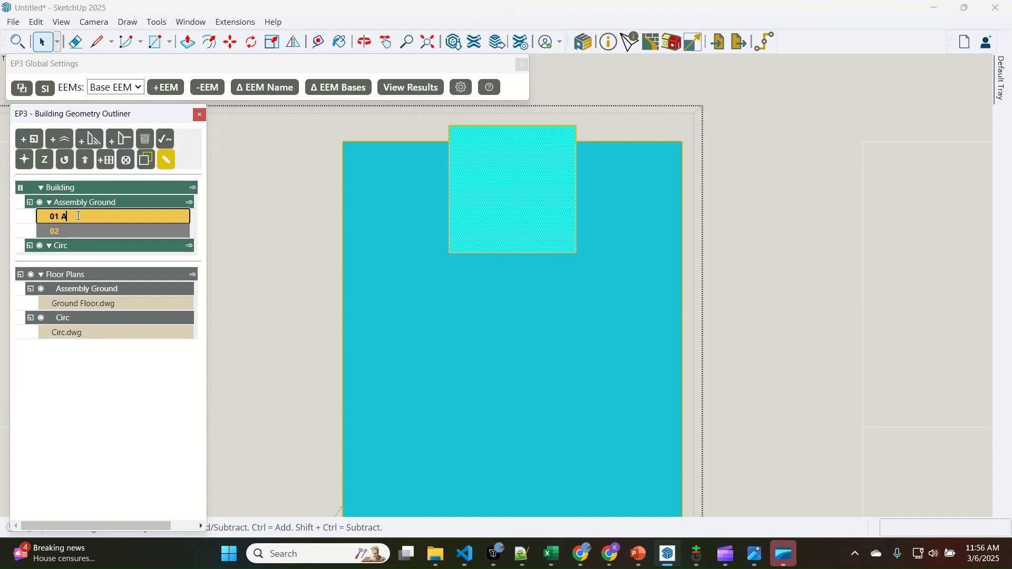
{"action": "type", "text": "Assembly"}
{"action": "left_click", "coordinate": [86, 228]}
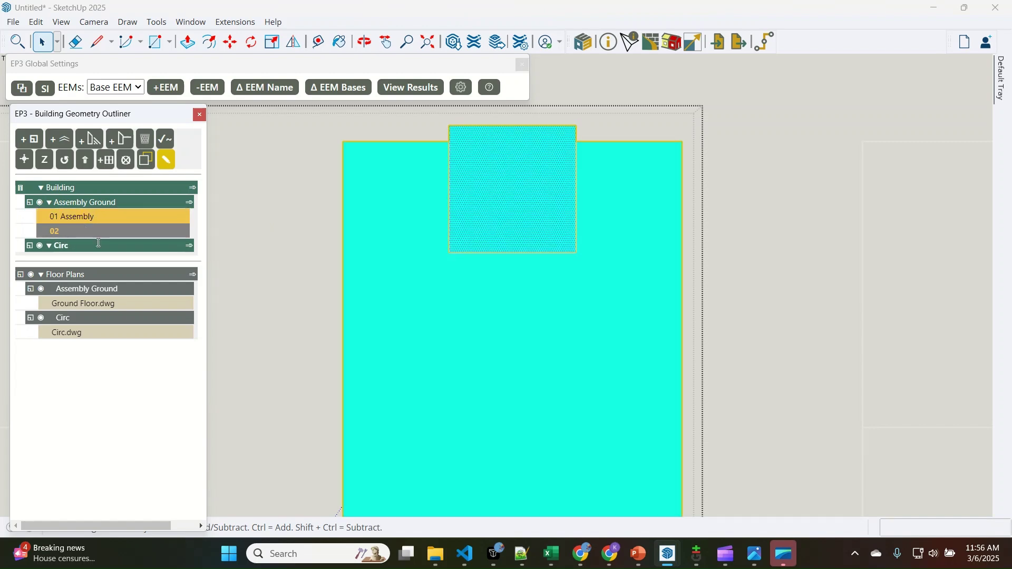
Rename the small square space 02 on the Assembly Ground floor as 02 Entrance
{"action": "left_click", "coordinate": [102, 226]}
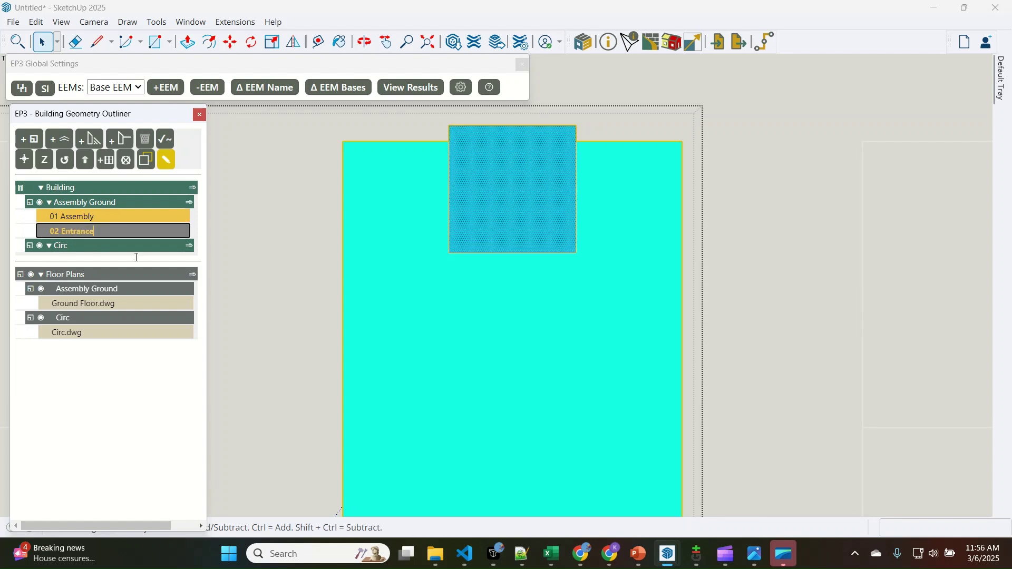
{"action": "key", "text": "Return"}
{"action": "scroll", "coordinate": [467, 138], "scroll_direction": "down", "scroll_amount": 3}
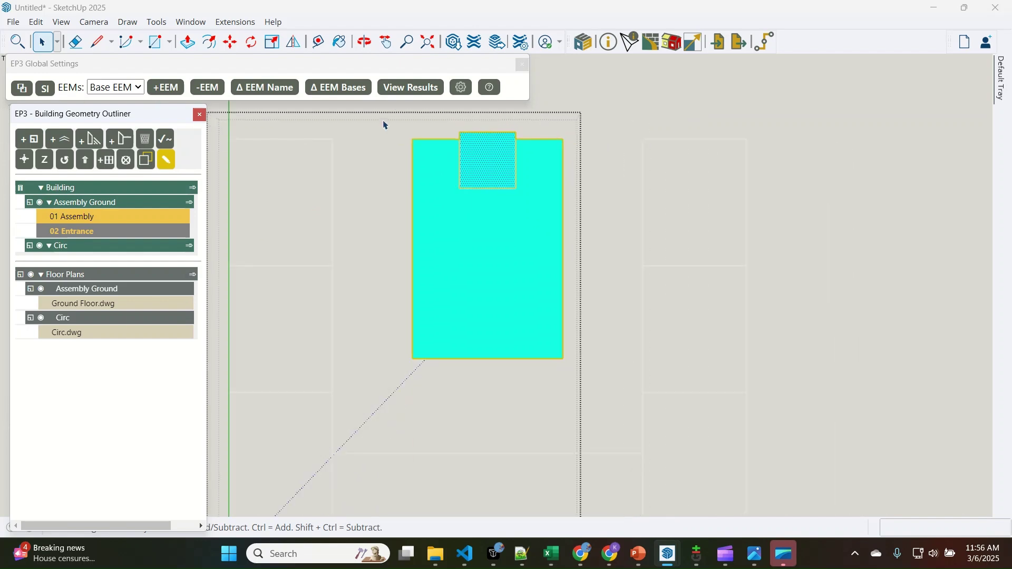
{"action": "scroll", "coordinate": [385, 125], "scroll_direction": "down", "scroll_amount": 3}
Open the Circ floor and trace the two upper rooms of the plan's left wing with rectangles, each about 11.44 by 14.00 m
{"action": "left_click", "coordinate": [191, 251]}
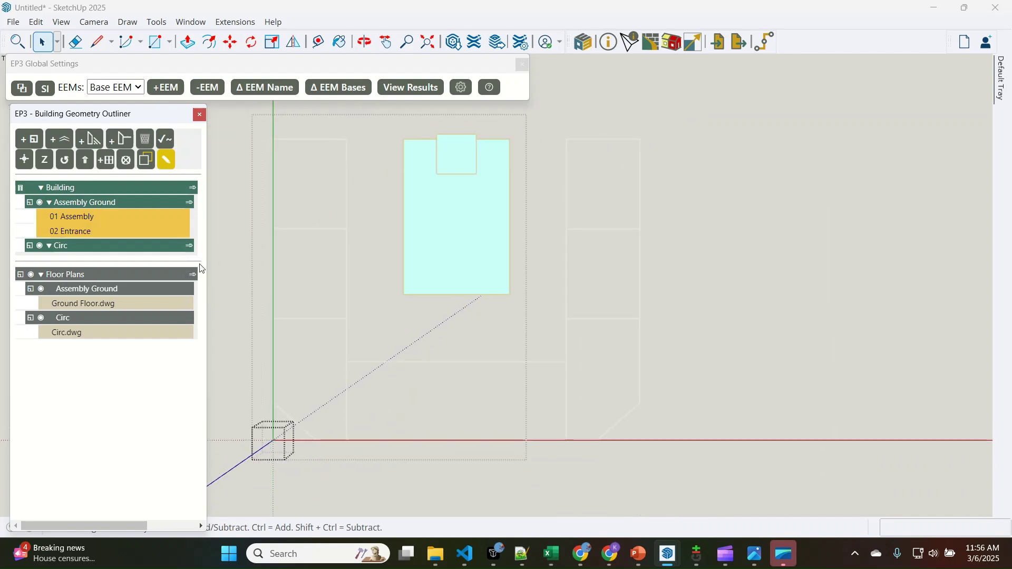
{"action": "left_click", "coordinate": [275, 443]}
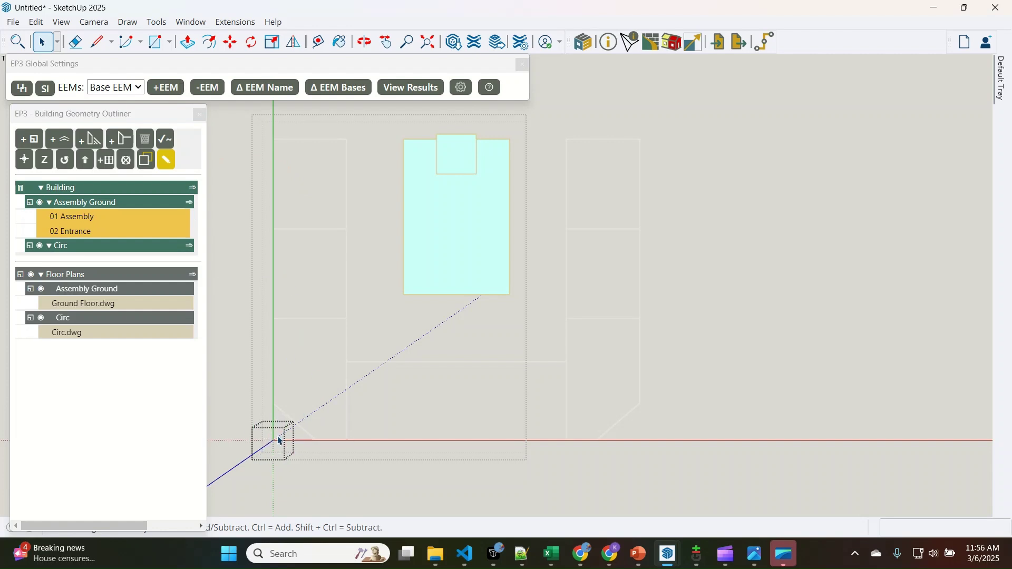
{"action": "key", "text": "r"}
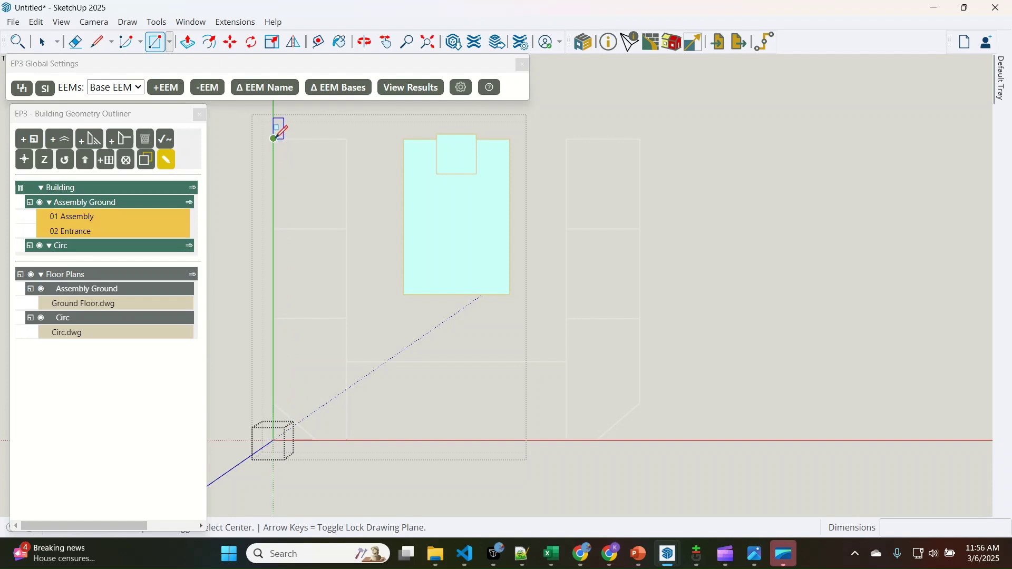
{"action": "left_click", "coordinate": [273, 139]}
{"action": "left_click", "coordinate": [346, 228]}
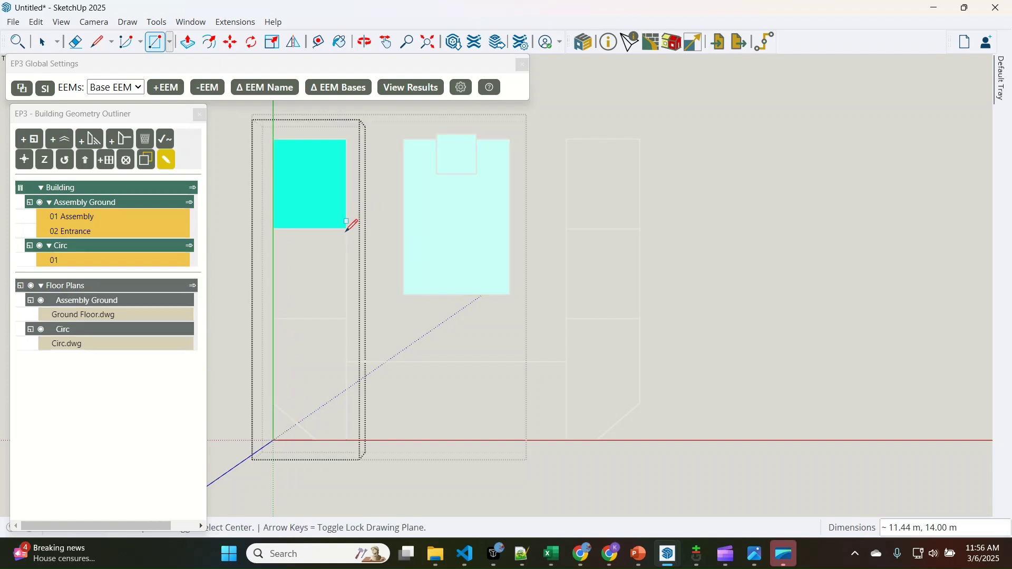
{"action": "left_click", "coordinate": [273, 228]}
{"action": "left_click", "coordinate": [347, 318]}
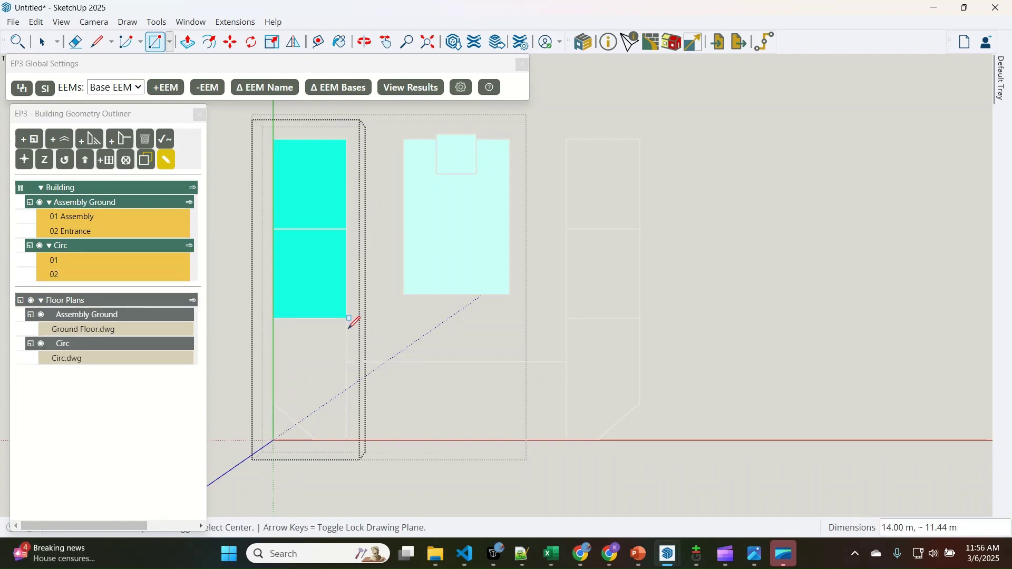
Trace the block connecting the wings, about 34.27 by 12.25 m, and outline the full length of the right wing
{"action": "left_click", "coordinate": [347, 362]}
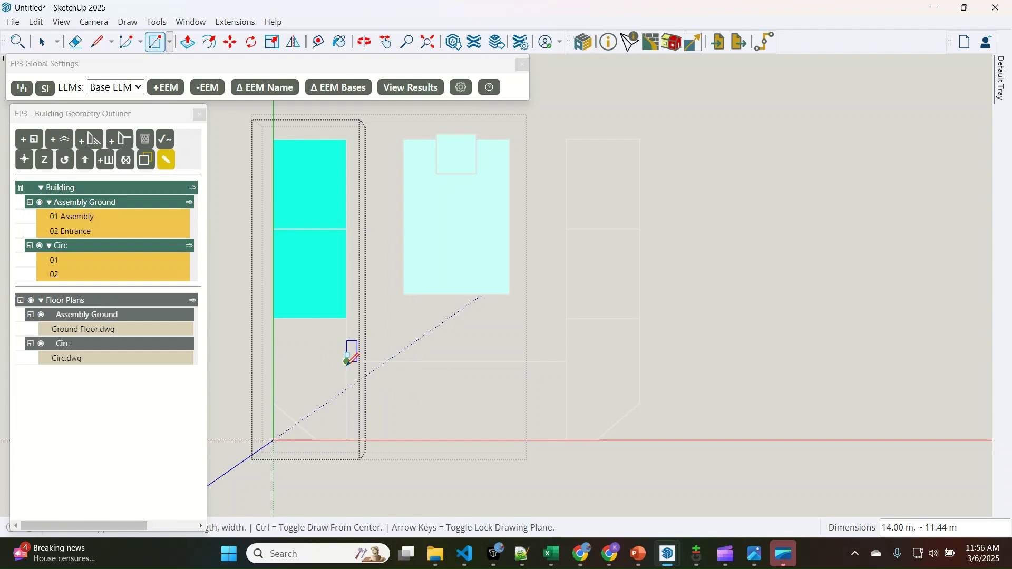
{"action": "left_click", "coordinate": [566, 440]}
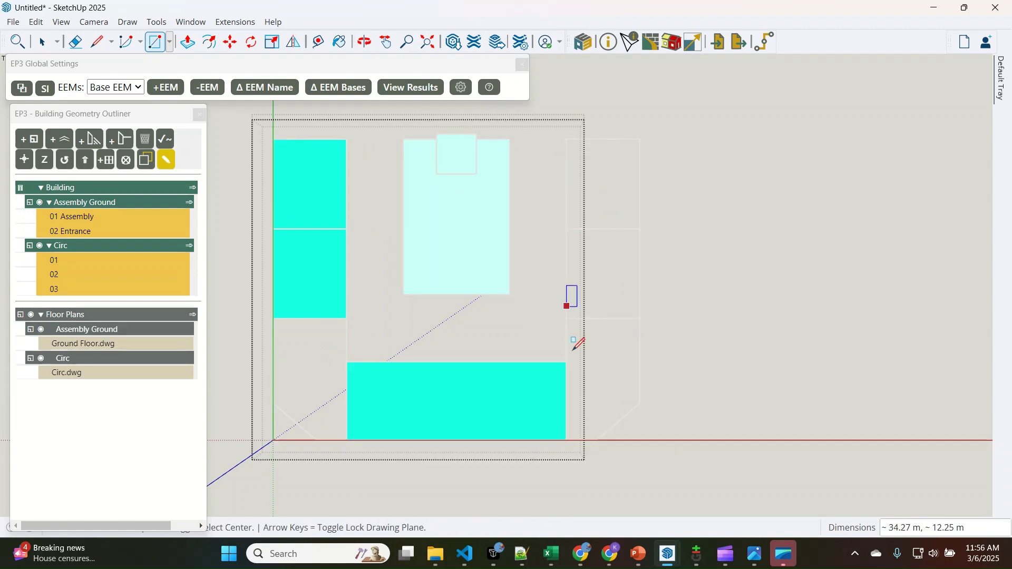
{"action": "left_click", "coordinate": [567, 440]}
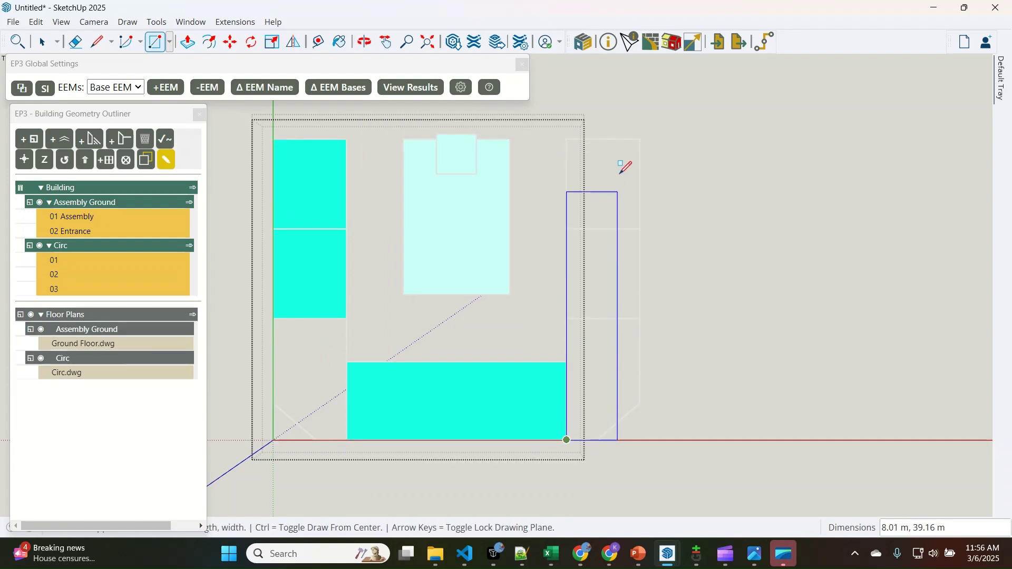
{"action": "left_click", "coordinate": [641, 139]}
Trace the right wing's middle room, about 14.00 by 11.44 m, and the left wing's lower corner room, about 18.96 by 11.44 m
{"action": "left_click", "coordinate": [572, 234]}
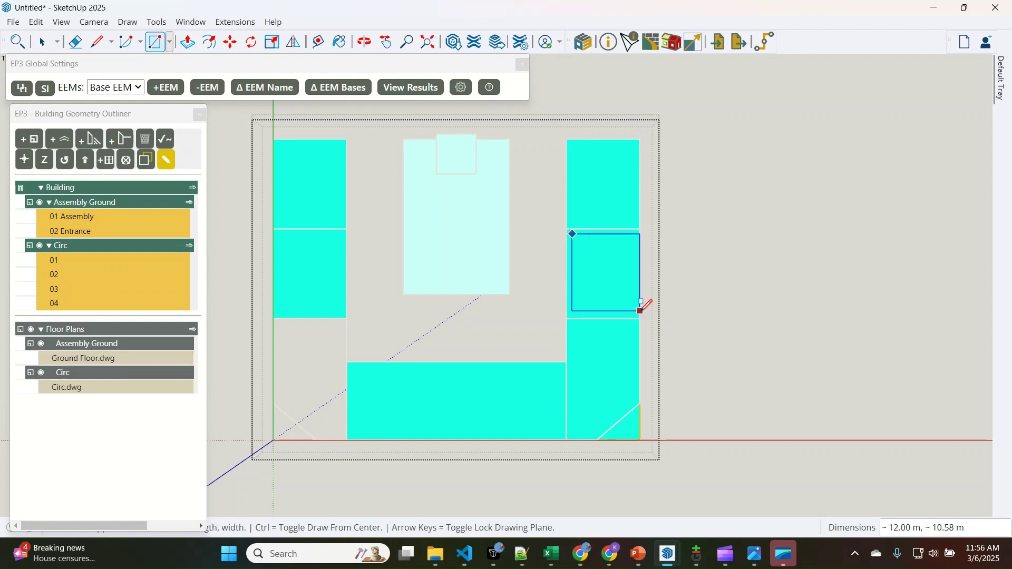
{"action": "key", "text": "Escape"}
{"action": "left_click", "coordinate": [567, 228]}
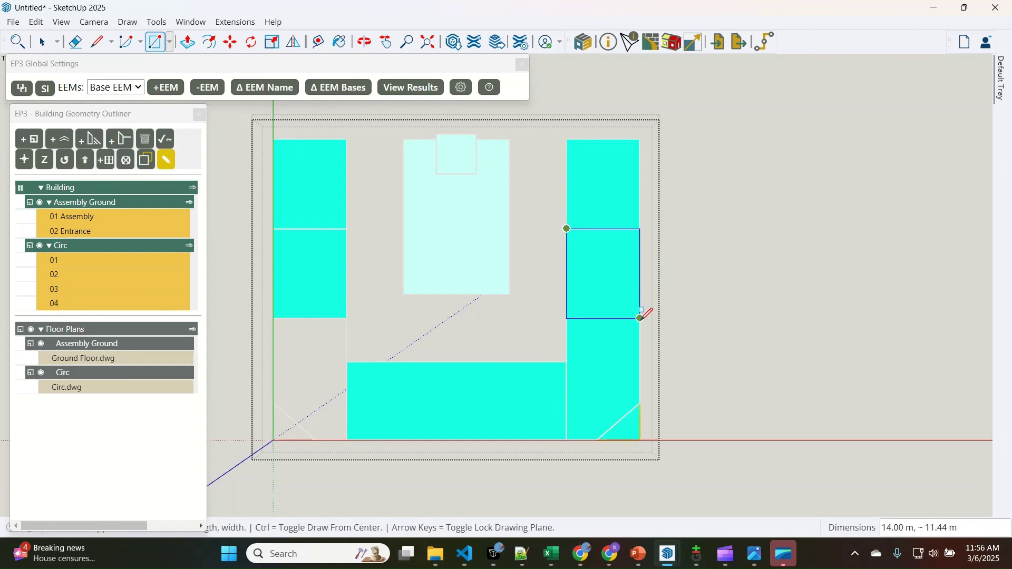
{"action": "left_click", "coordinate": [640, 318]}
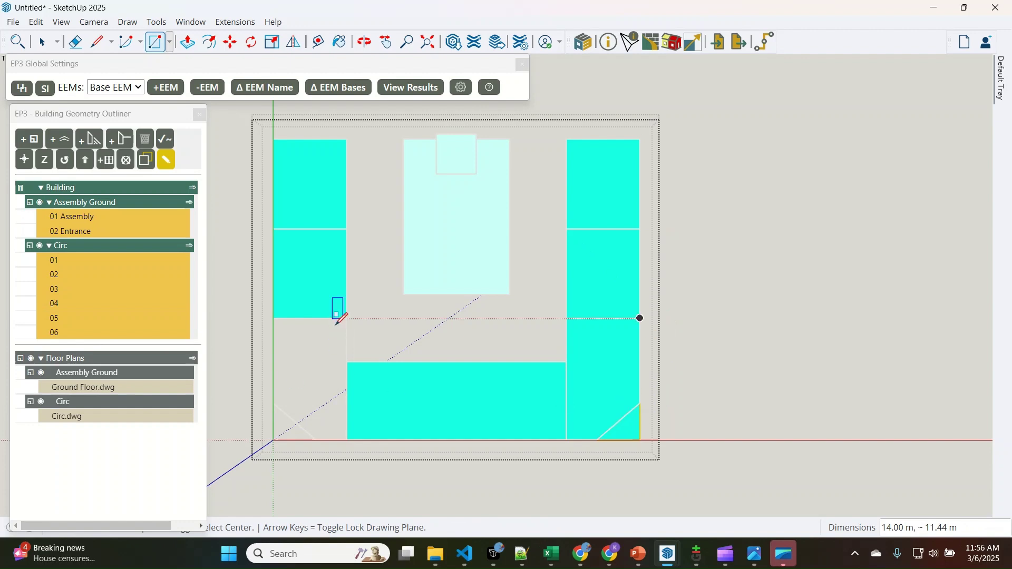
{"action": "left_click", "coordinate": [346, 440]}
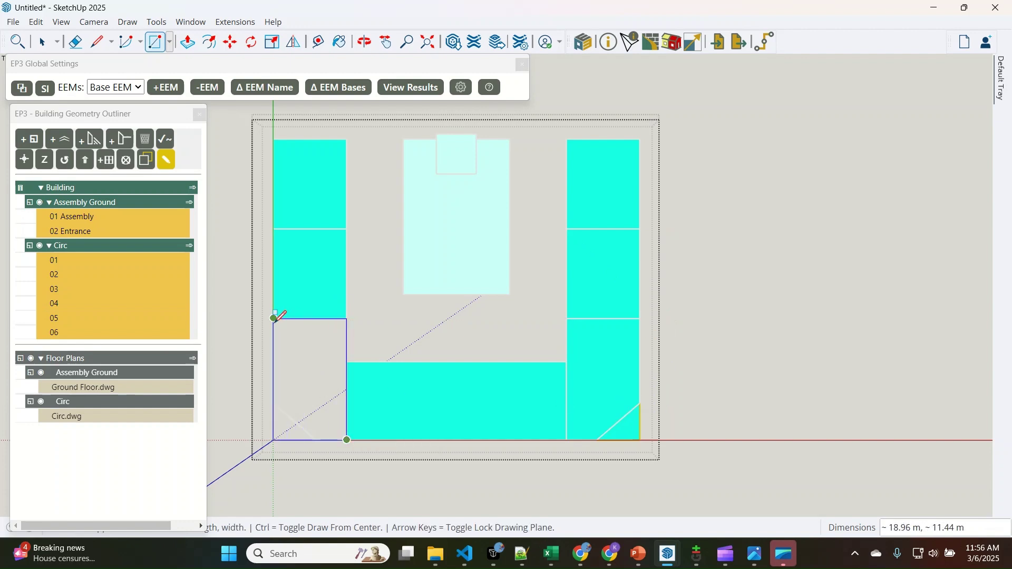
{"action": "left_click", "coordinate": [274, 319]}
{"action": "key", "text": "space"}
Draw diagonal lines about 8.87 m long across the two chamfered outer corners of the Circ plan
{"action": "scroll", "coordinate": [598, 424], "scroll_direction": "up", "scroll_amount": 4}
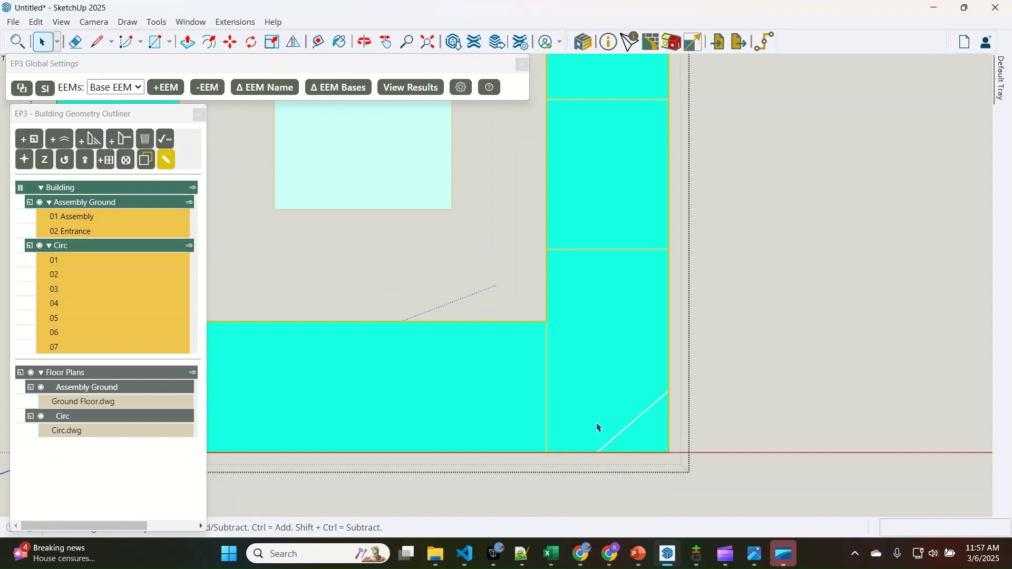
{"action": "left_click", "coordinate": [634, 425]}
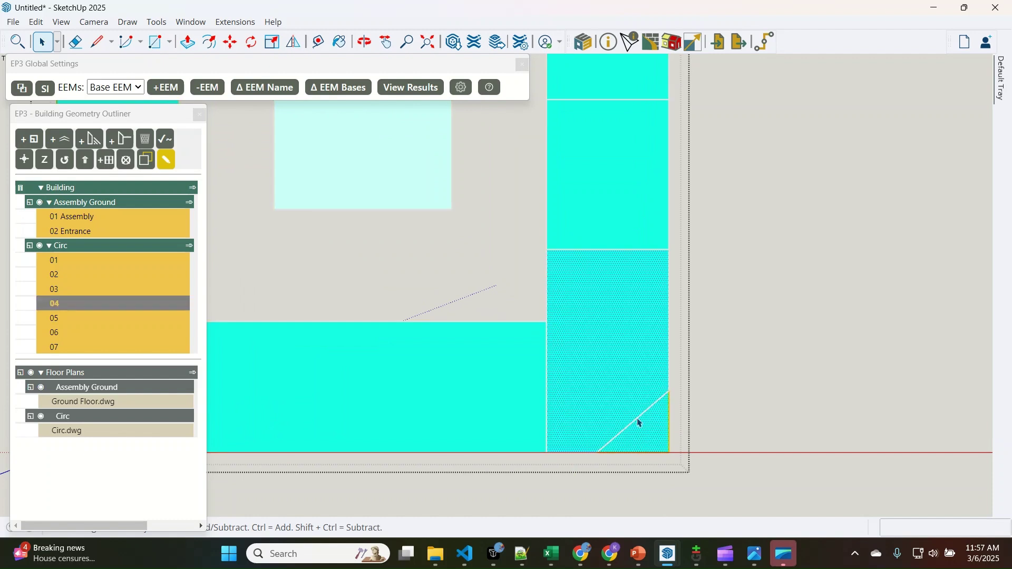
{"action": "key", "text": "l"}
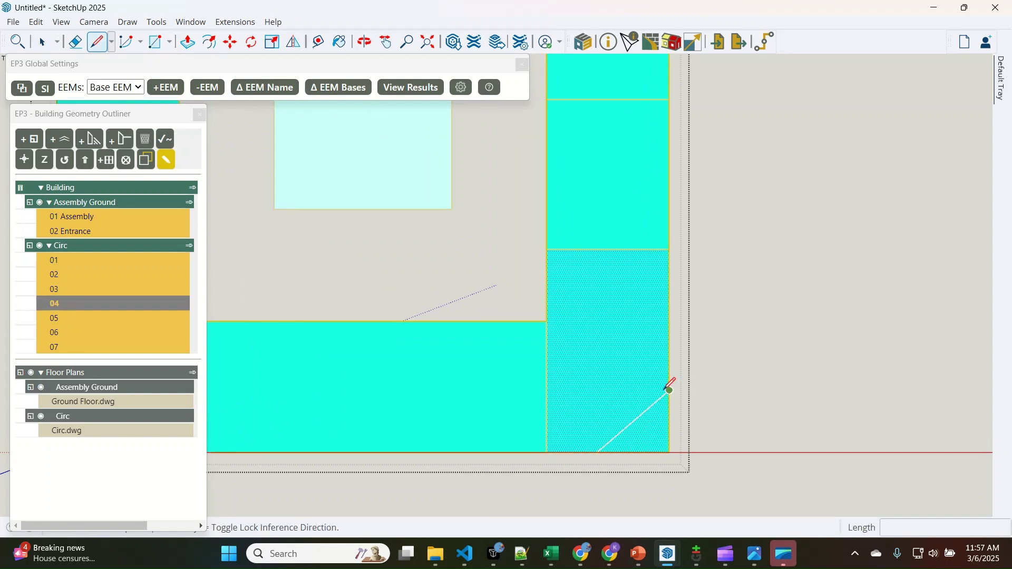
{"action": "left_click", "coordinate": [670, 391]}
{"action": "left_click", "coordinate": [598, 452]}
{"action": "scroll", "coordinate": [796, 316], "scroll_direction": "down", "scroll_amount": 4}
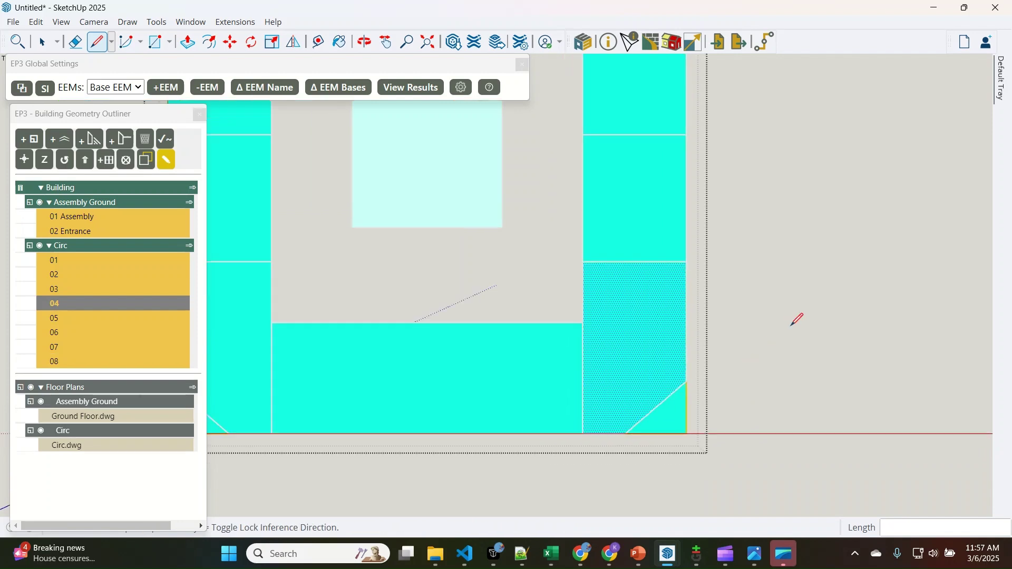
{"action": "scroll", "coordinate": [499, 398], "scroll_direction": "up", "scroll_amount": 1}
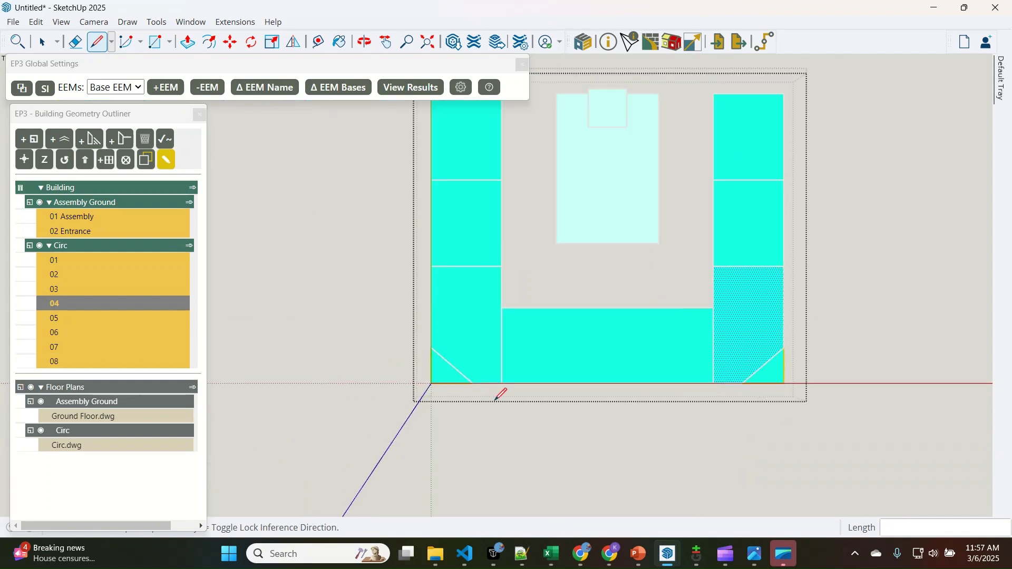
{"action": "left_click", "coordinate": [431, 347]}
{"action": "left_click", "coordinate": [472, 384]}
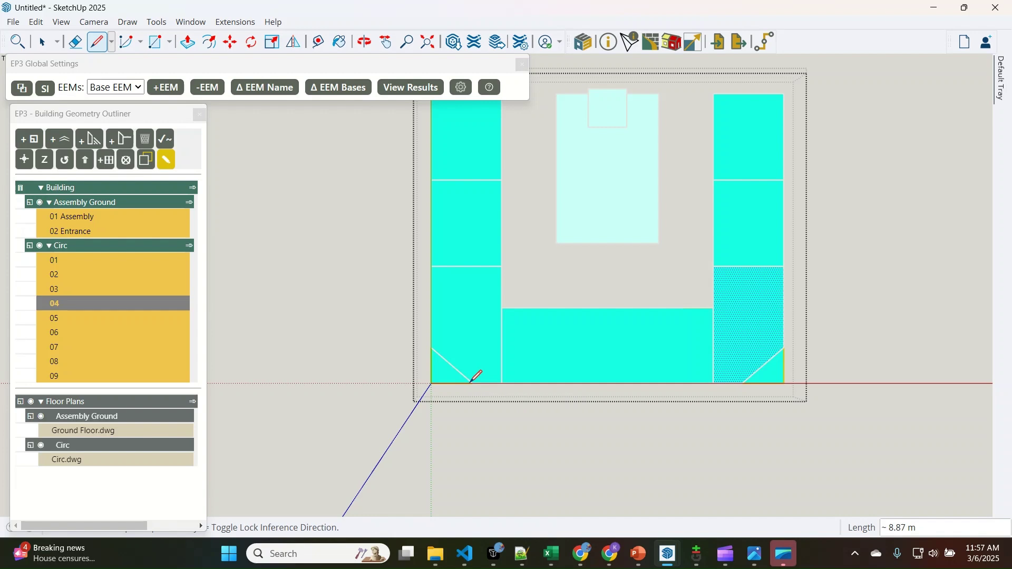
{"action": "key", "text": "space"}
Erase the outer edges of both cut-off corner triangles so the Circ plan keeps its chamfered corners
{"action": "key", "text": "e"}
{"action": "left_click", "coordinate": [431, 369]}
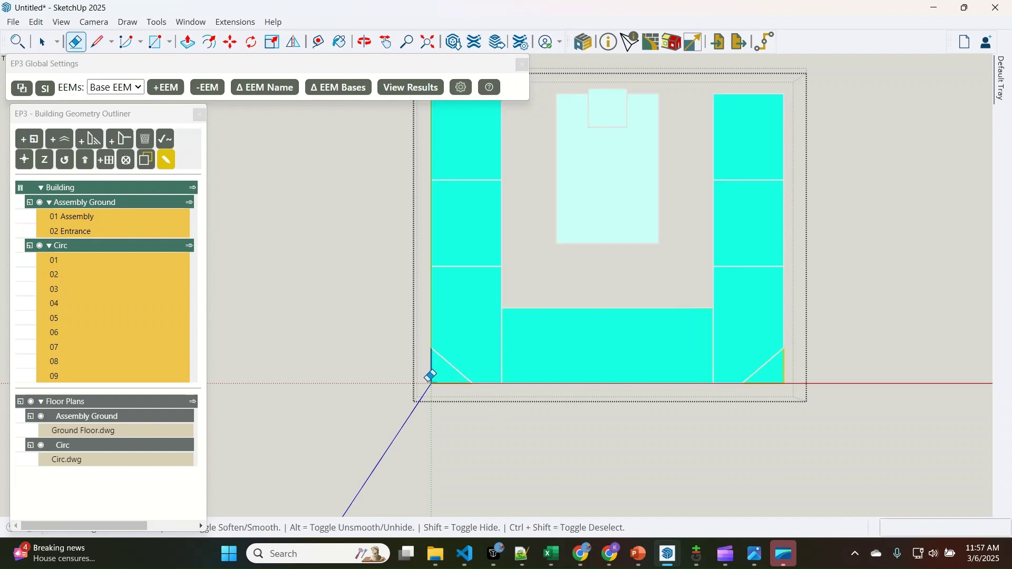
{"action": "left_click_drag", "start_coordinate": [785, 366], "coordinate": [769, 391]}
{"action": "key", "text": "space"}
Select the first Circ space, then all Circ spaces at once with a selection window
{"action": "scroll", "coordinate": [267, 412], "scroll_direction": "down", "scroll_amount": 1}
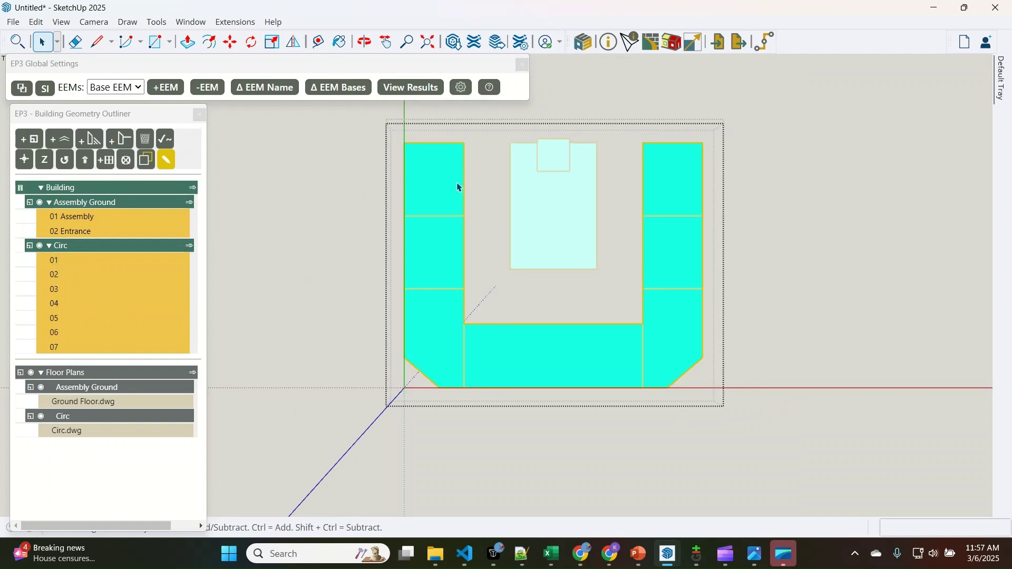
{"action": "left_click", "coordinate": [438, 205]}
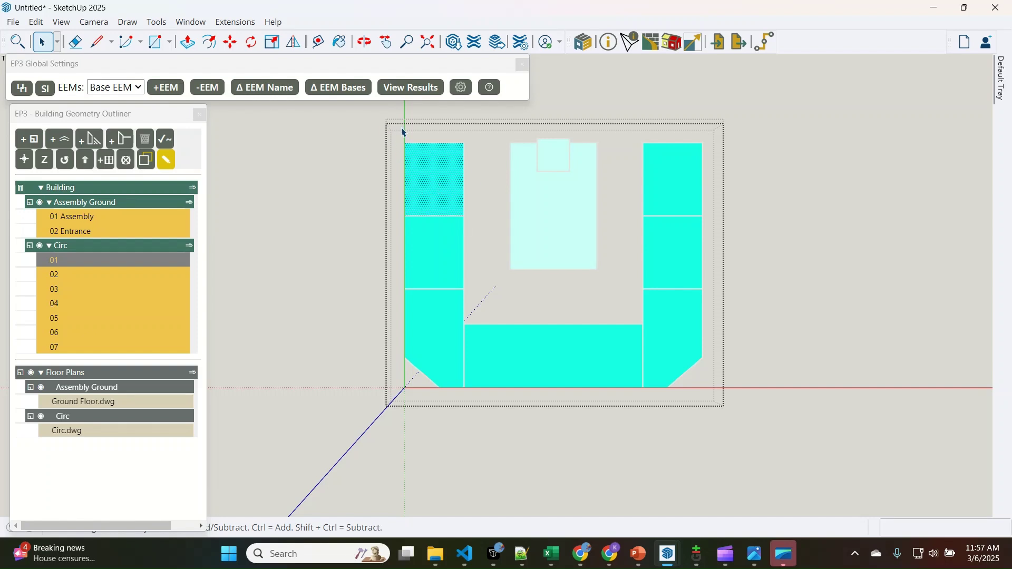
{"action": "left_click_drag", "start_coordinate": [388, 131], "coordinate": [846, 466]}
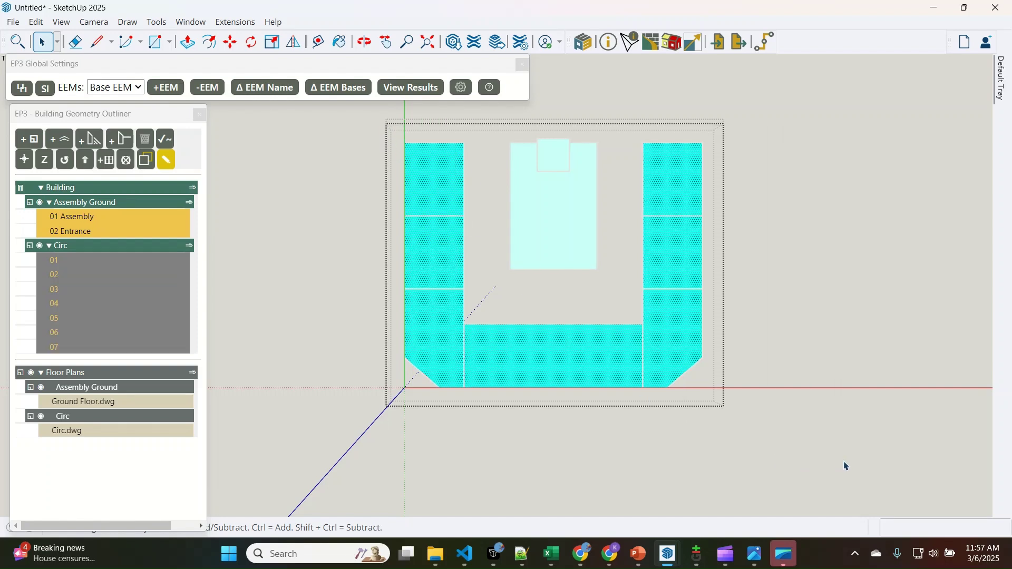
Select the seven Circ spaces in sequence around the U, apply the space name Retail to all, and close the floor
{"action": "left_click", "coordinate": [447, 185]}
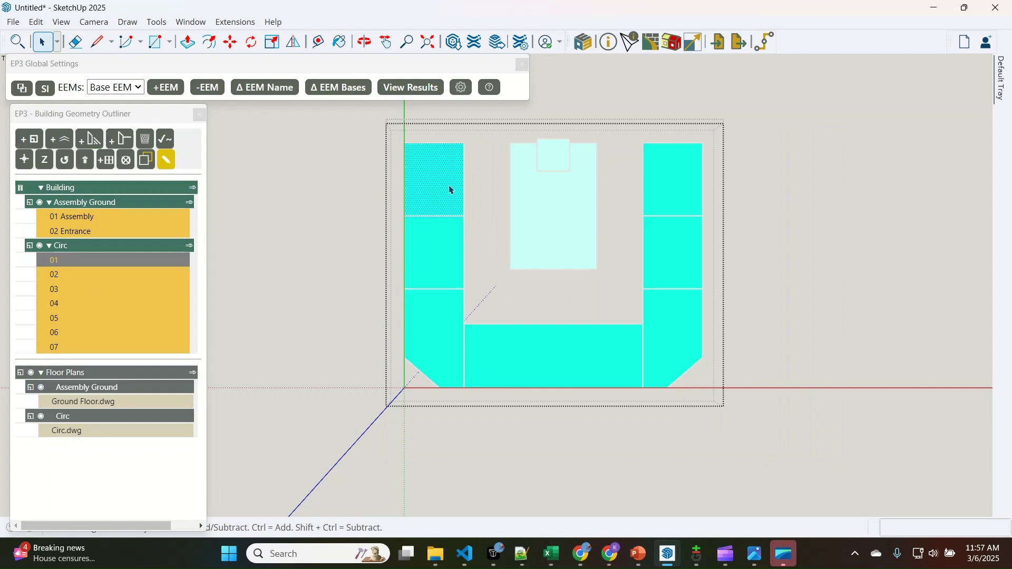
{"action": "left_click", "coordinate": [439, 251], "text": "ctrl"}
{"action": "left_click", "coordinate": [438, 337], "text": "ctrl"}
{"action": "left_click", "coordinate": [560, 368], "text": "ctrl"}
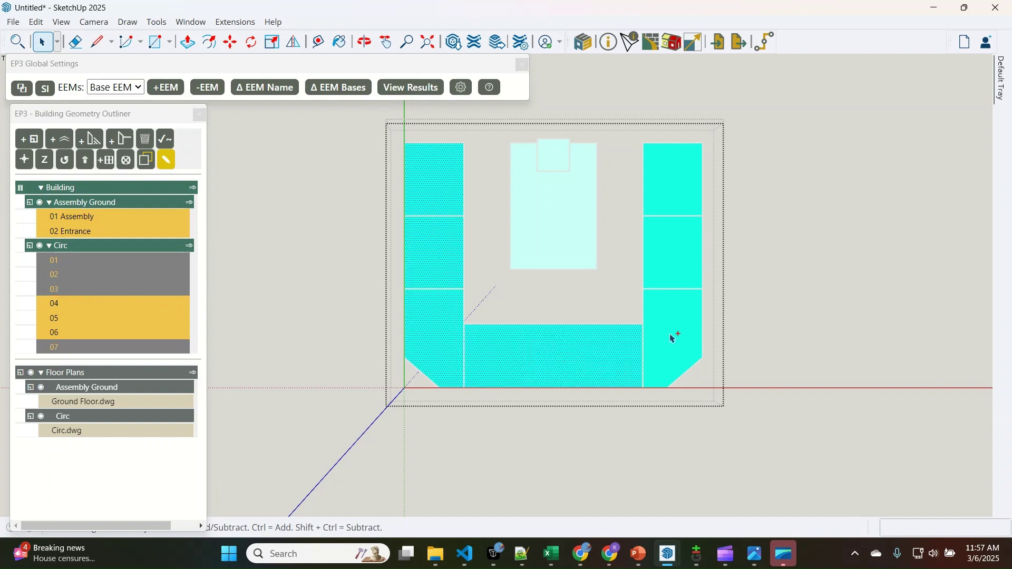
{"action": "left_click", "coordinate": [673, 339], "text": "ctrl"}
{"action": "left_click", "coordinate": [673, 260], "text": "ctrl"}
{"action": "left_click", "coordinate": [684, 184], "text": "ctrl"}
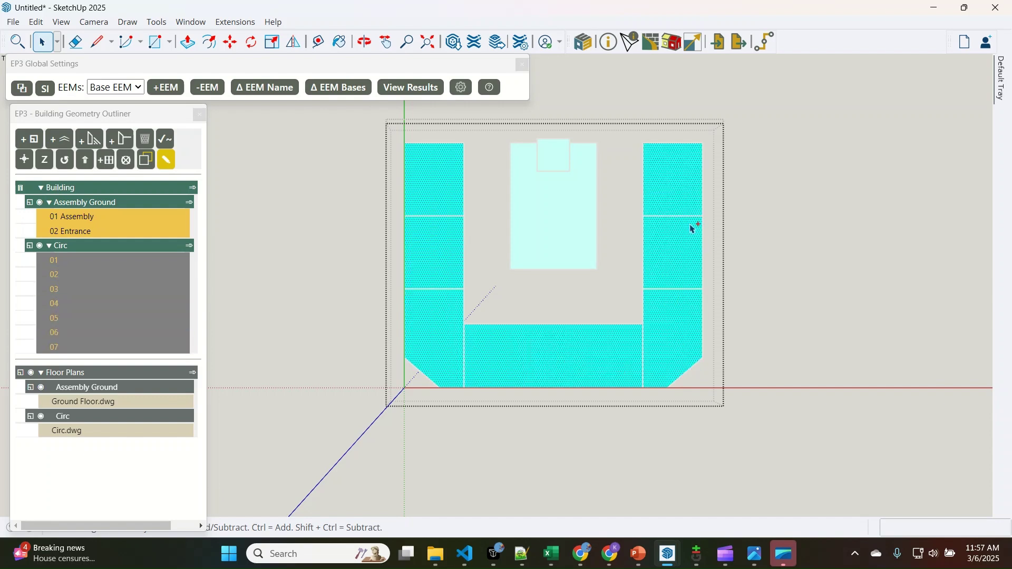
{"action": "right_click", "coordinate": [676, 173]}
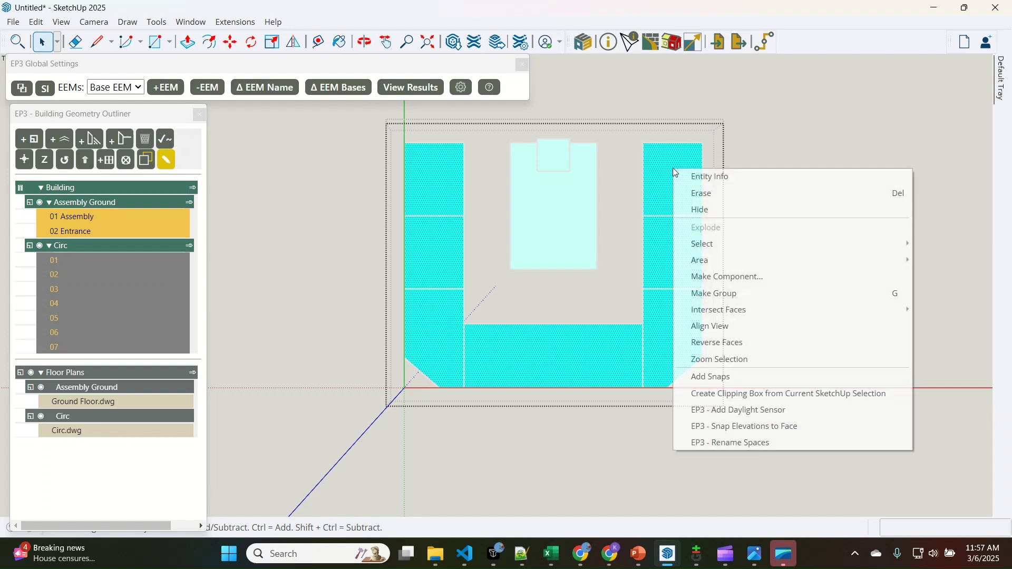
{"action": "left_click", "coordinate": [739, 442]}
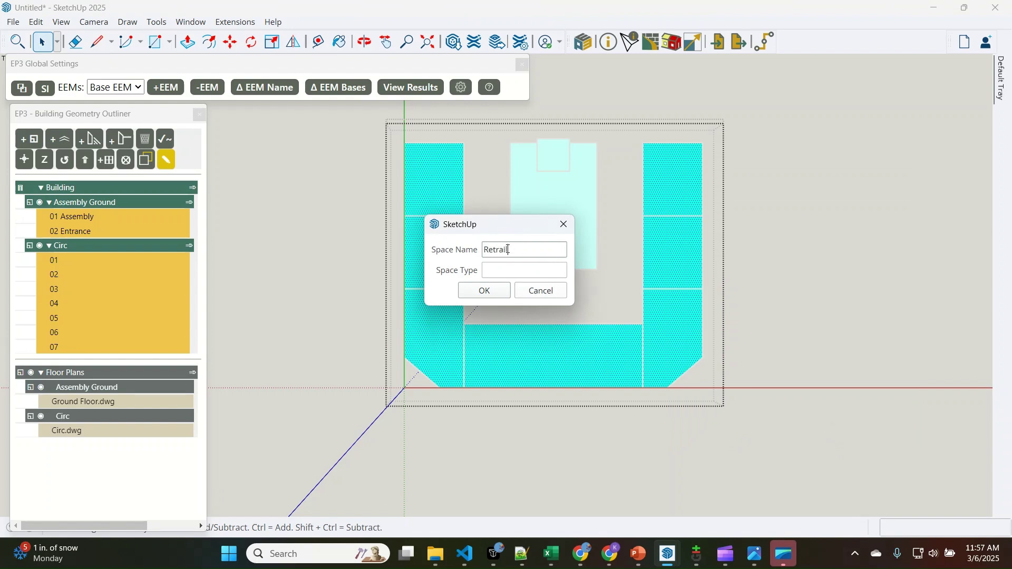
{"action": "key", "text": "Return"}
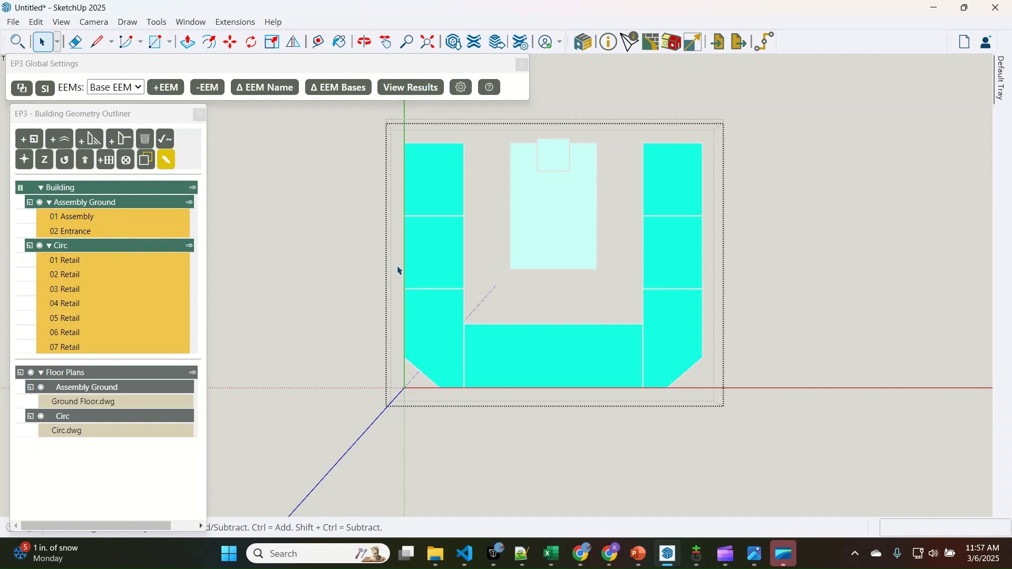
{"action": "left_click", "coordinate": [350, 245]}
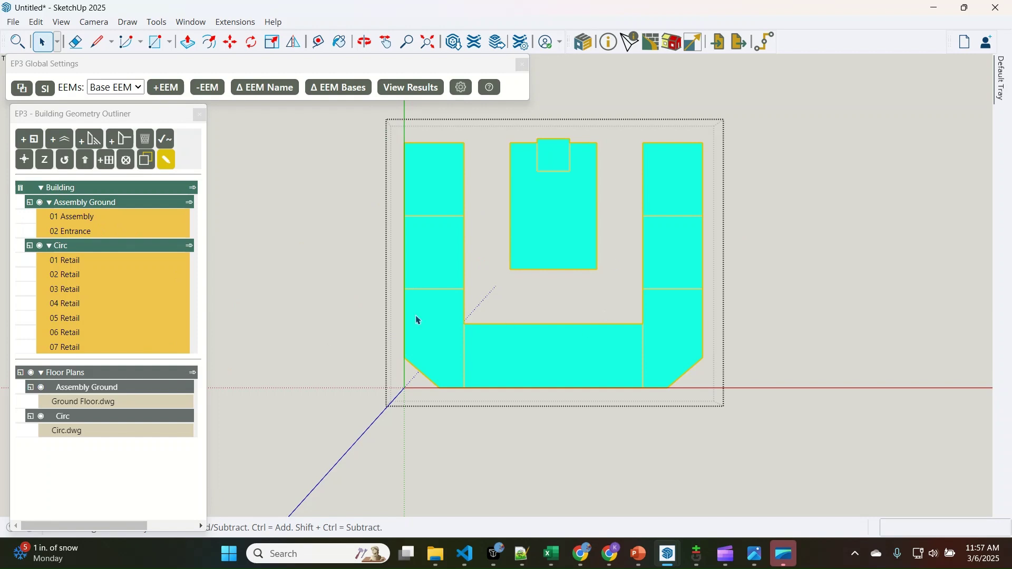
Import the Mezzanine.dwg plan into the model and dismiss the import summary
{"action": "left_click", "coordinate": [11, 23]}
{"action": "left_click", "coordinate": [43, 207]}
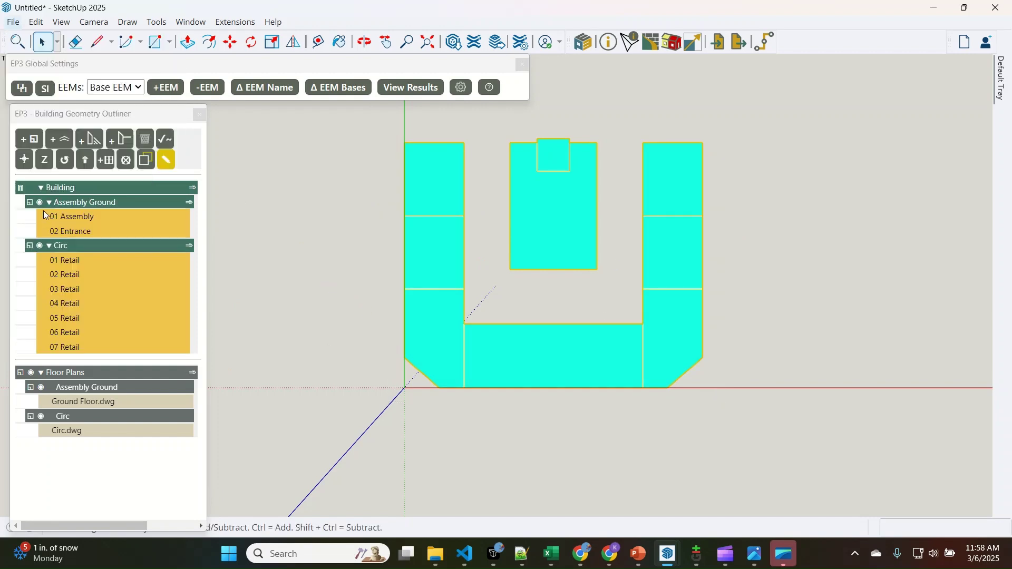
{"action": "left_click", "coordinate": [515, 232]}
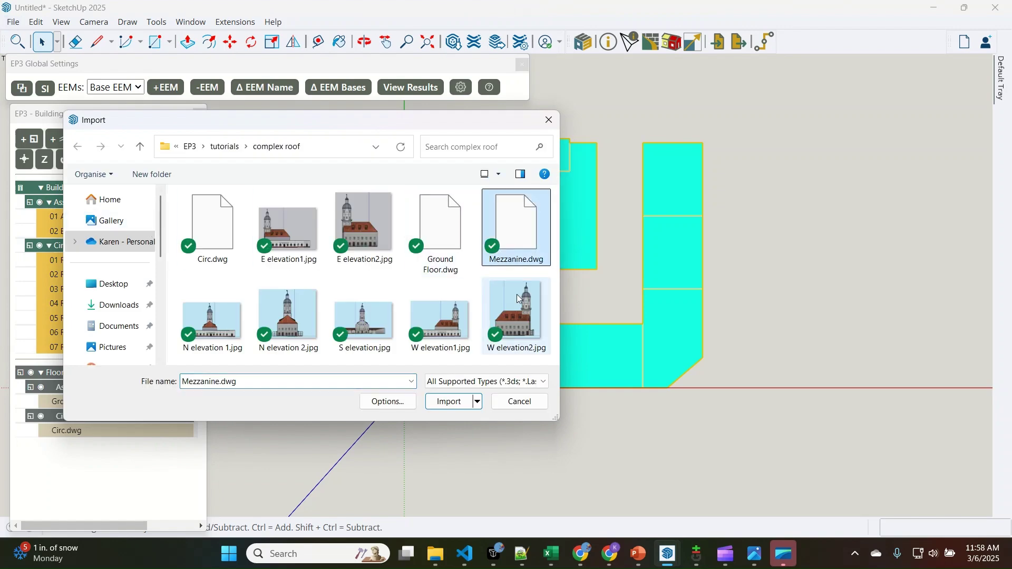
{"action": "left_click", "coordinate": [452, 403]}
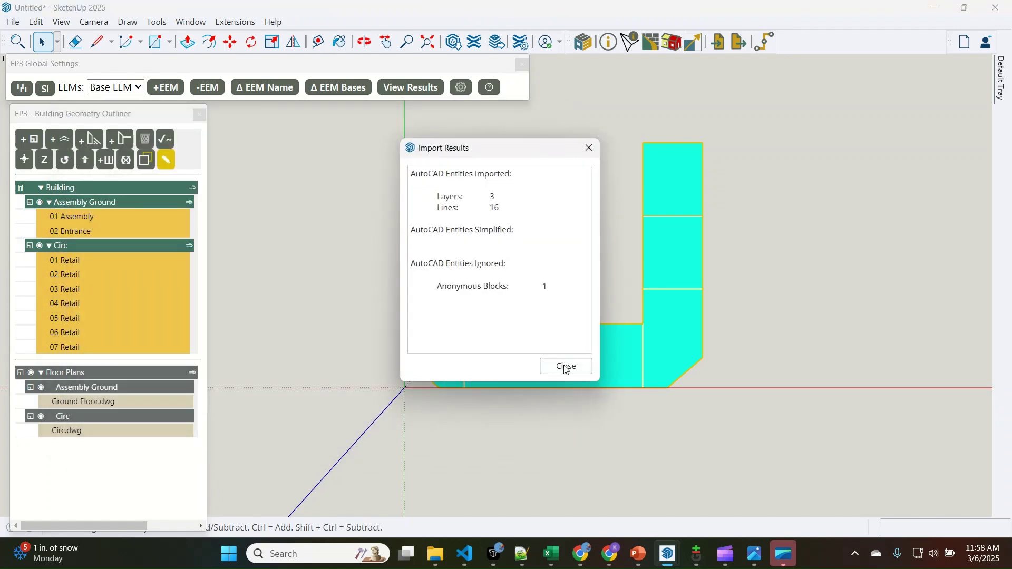
{"action": "left_click", "coordinate": [566, 367]}
{"action": "left_click", "coordinate": [381, 288]}
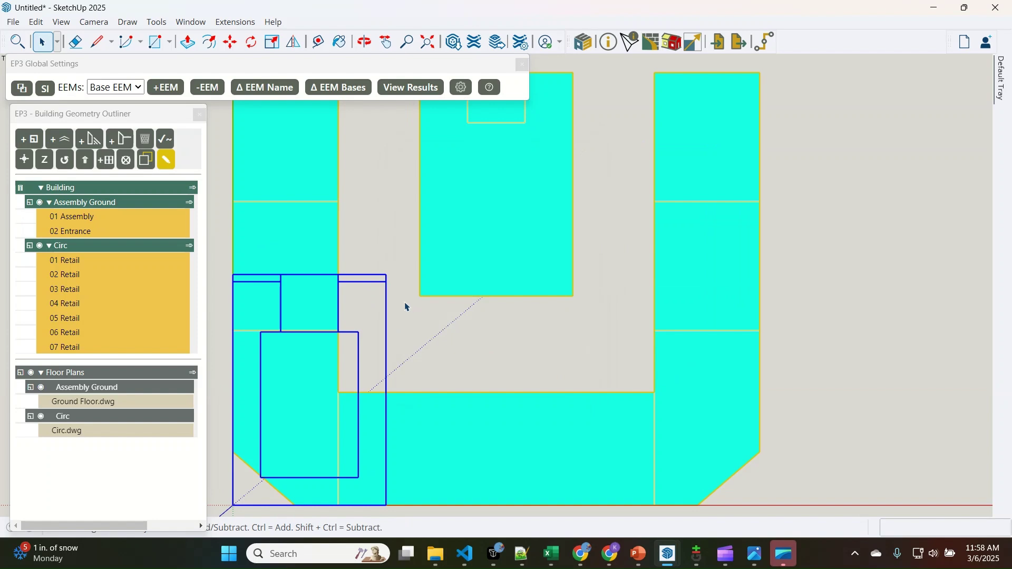
Move the imported Mezzanine plan by its upper outer corner so it lines up over the central assembly block
{"action": "scroll", "coordinate": [324, 327], "scroll_direction": "down", "scroll_amount": 2}
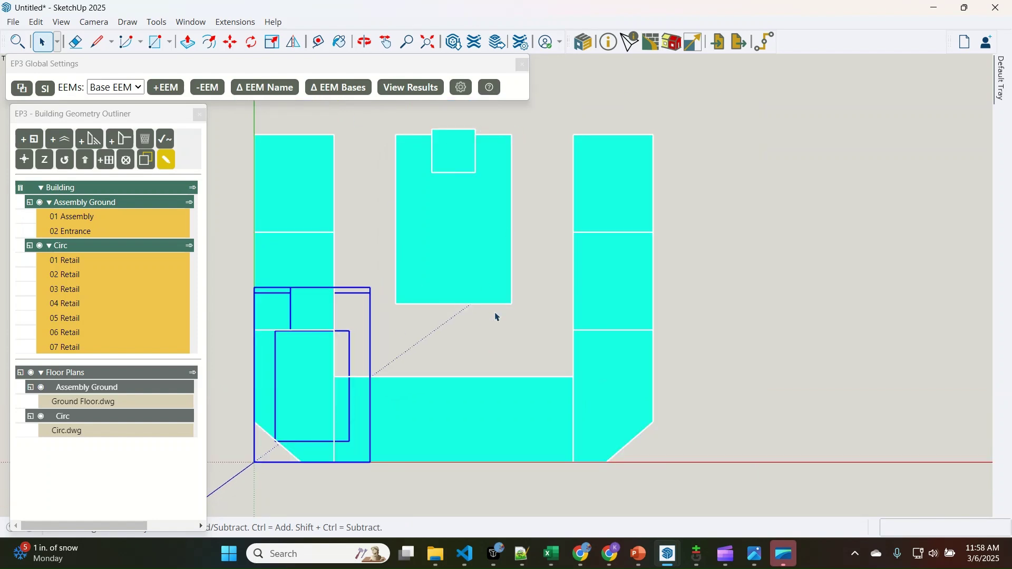
{"action": "key", "text": "m"}
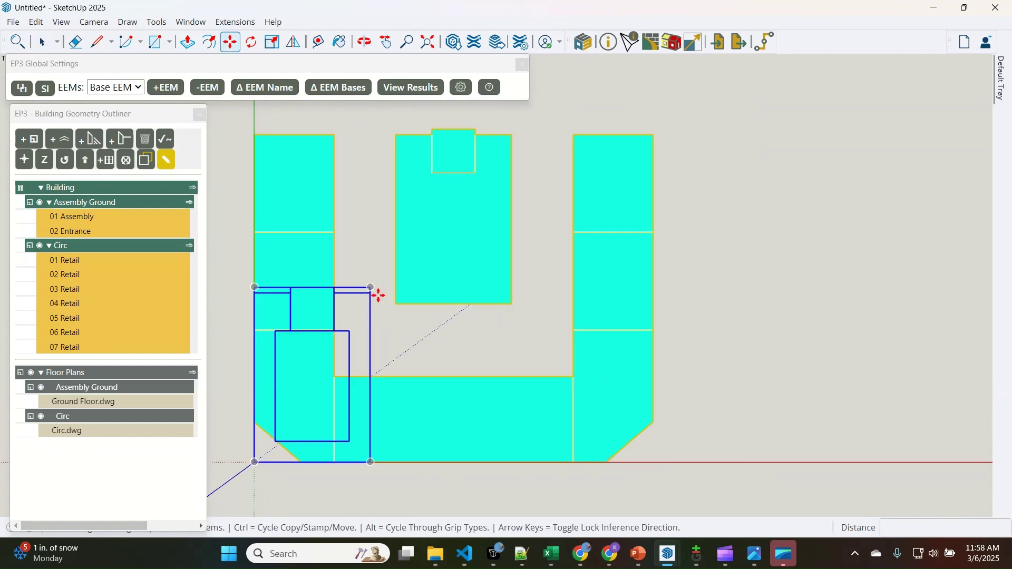
{"action": "left_click", "coordinate": [371, 290]}
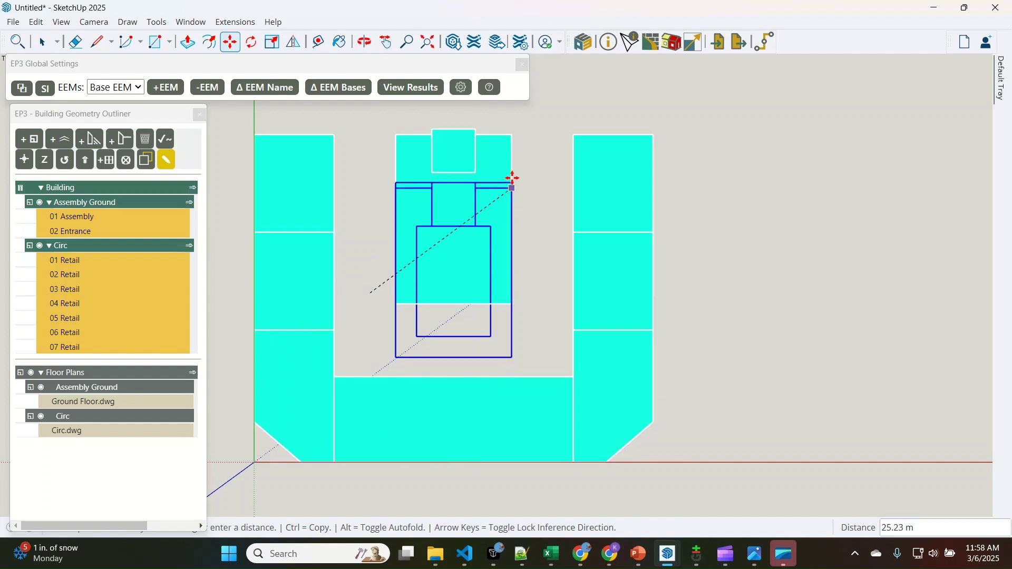
{"action": "left_click", "coordinate": [511, 128]}
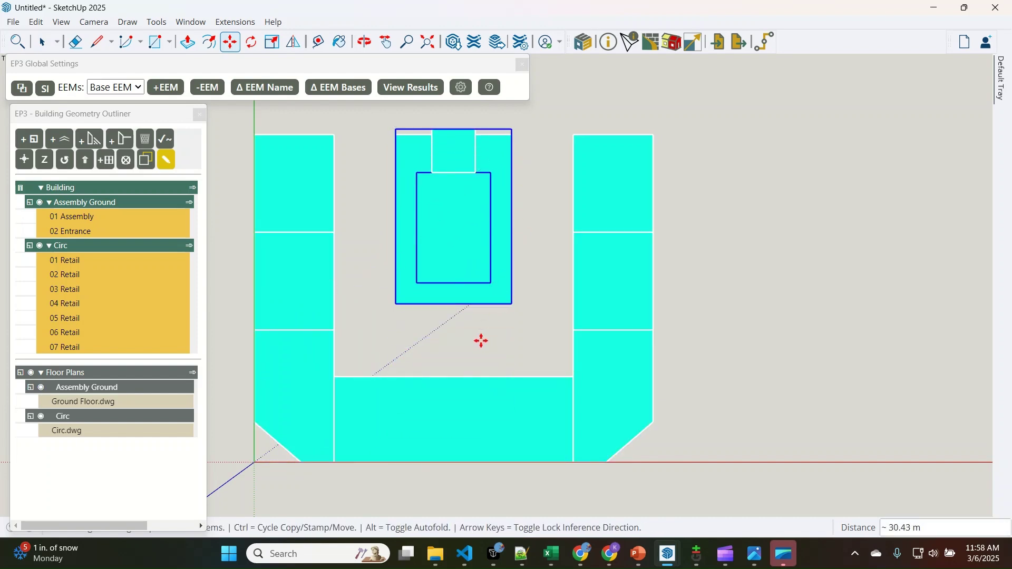
{"action": "key", "text": "space"}
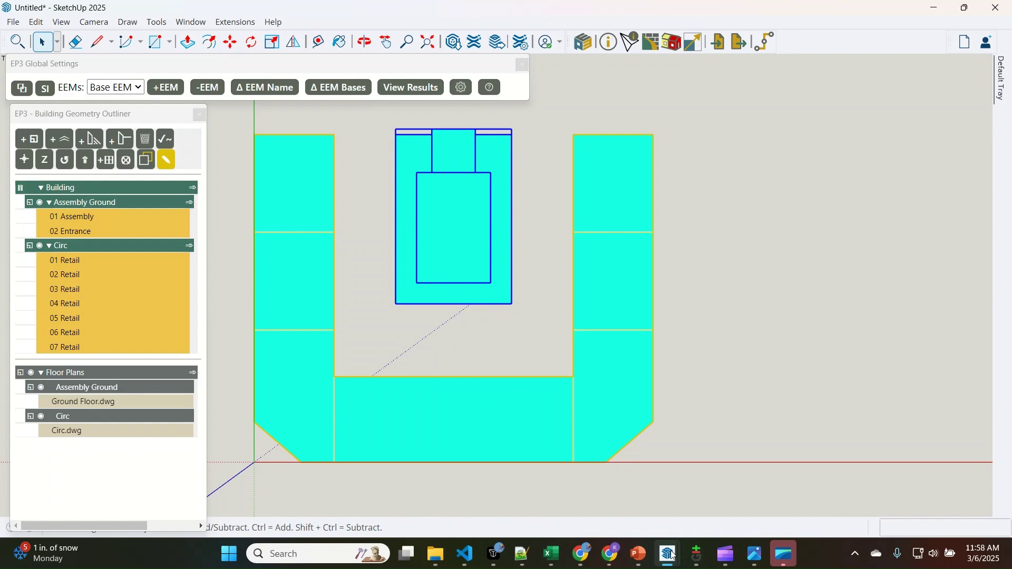
In the other SketchUp window with the textured building, measure the ground storey's height at the central building's near corner
{"action": "mouse_move", "coordinate": [668, 553]}
{"action": "left_click", "coordinate": [595, 507]}
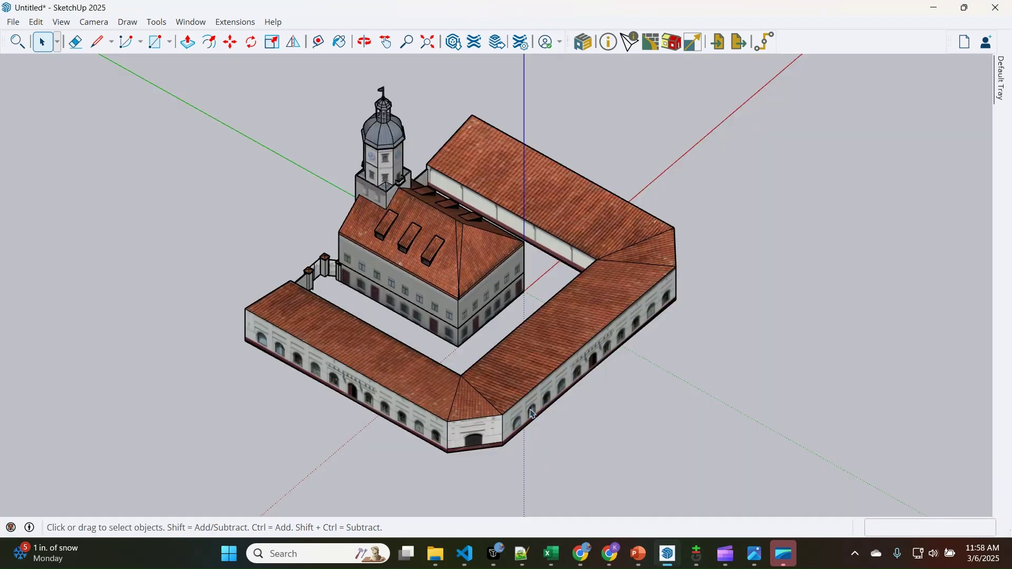
{"action": "left_click", "coordinate": [475, 326]}
{"action": "key", "text": "t"}
{"action": "scroll", "coordinate": [458, 341], "scroll_direction": "up", "scroll_amount": 5}
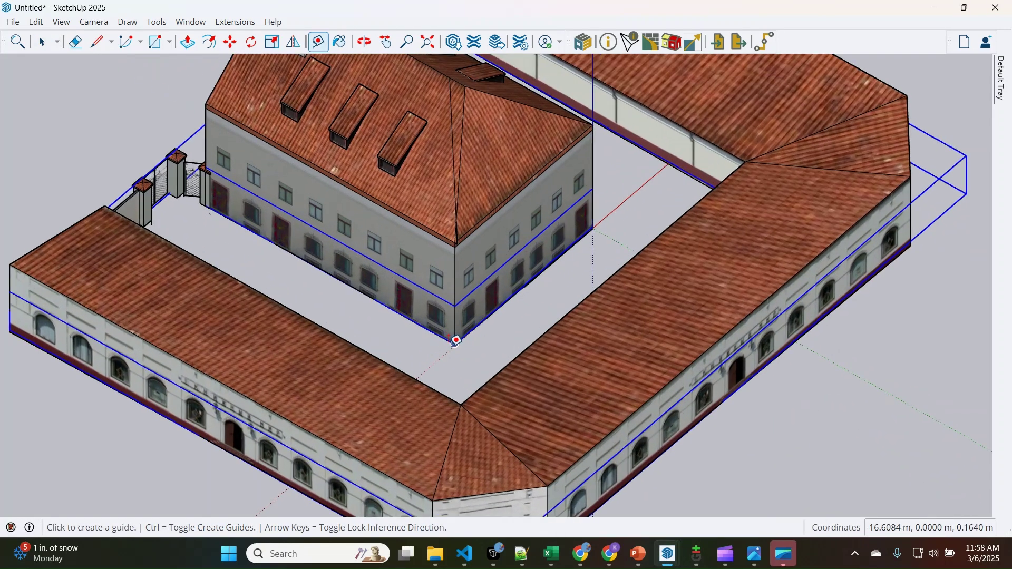
{"action": "left_click", "coordinate": [455, 342]}
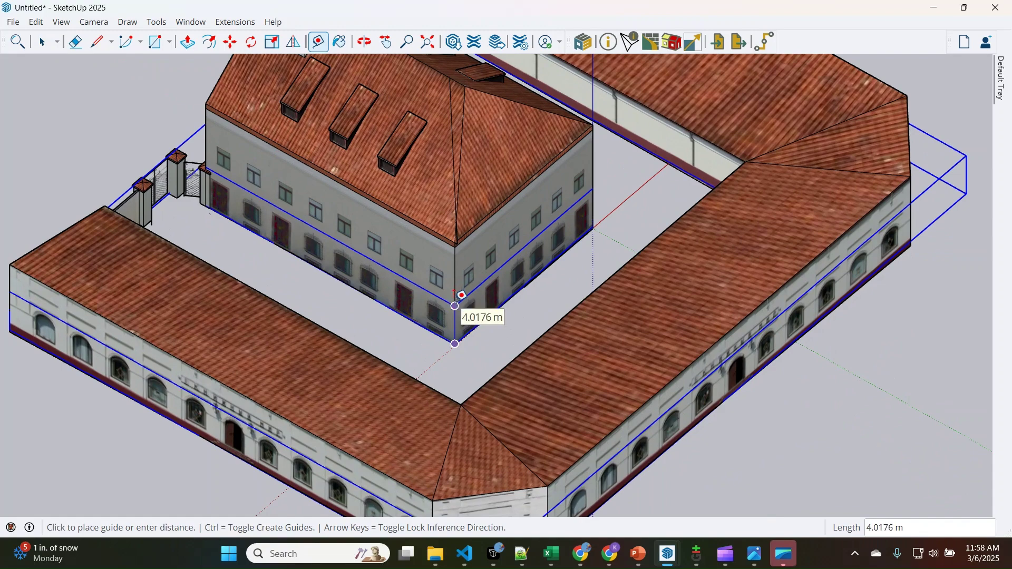
{"action": "key", "text": "space"}
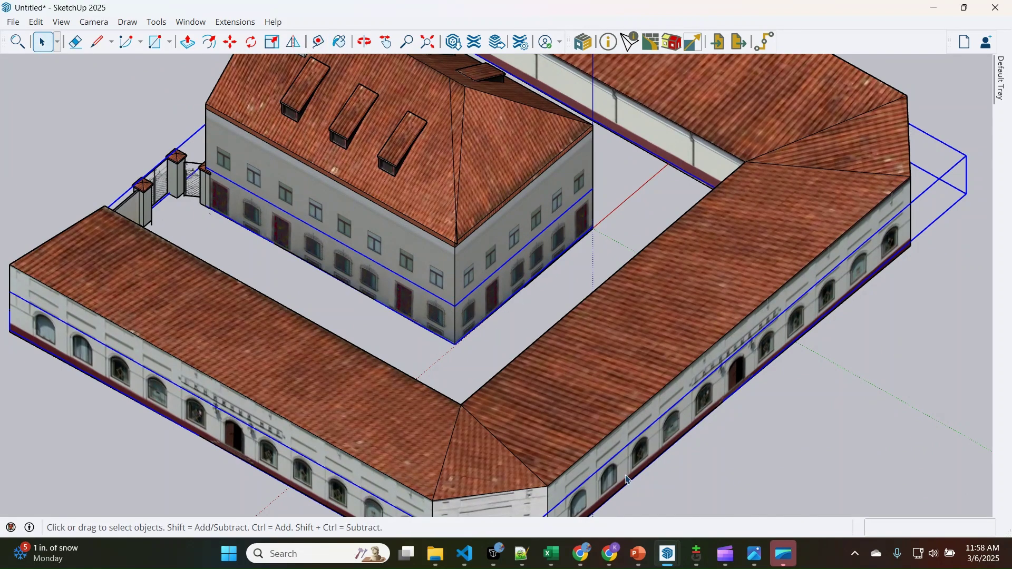
{"action": "mouse_move", "coordinate": [669, 559]}
{"action": "left_click", "coordinate": [699, 524]}
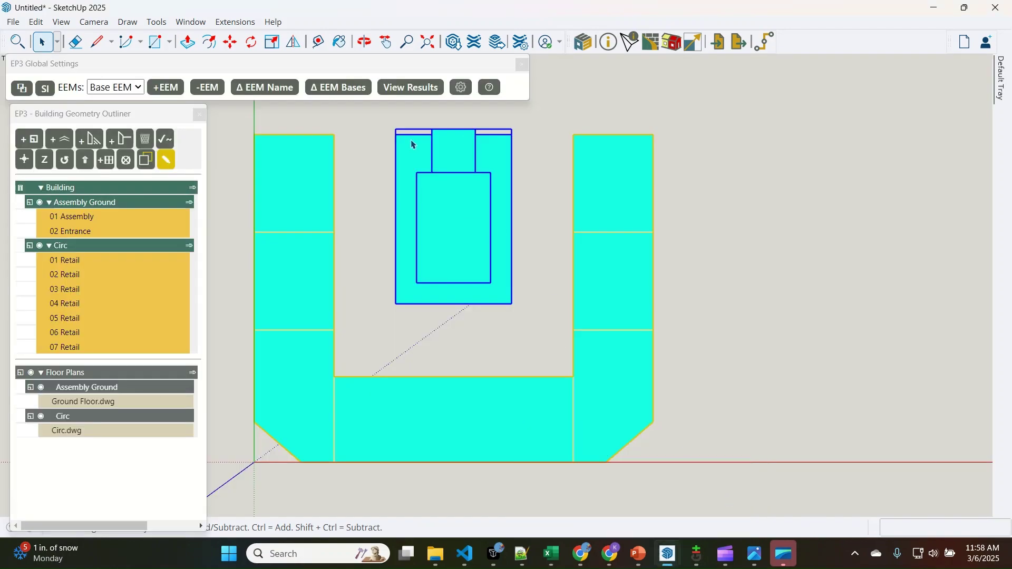
Raise the Mezzanine plan 4 m along the blue axis above the assembly block
{"action": "left_click", "coordinate": [415, 335]}
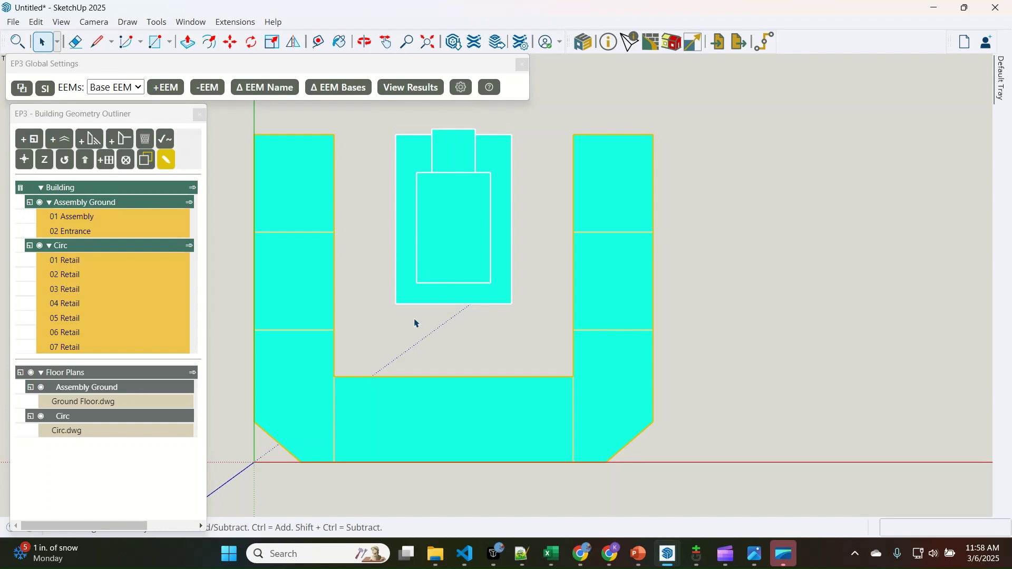
{"action": "key", "text": "o"}
{"action": "left_click_drag", "start_coordinate": [346, 369], "coordinate": [445, 282]}
{"action": "key", "text": "space"}
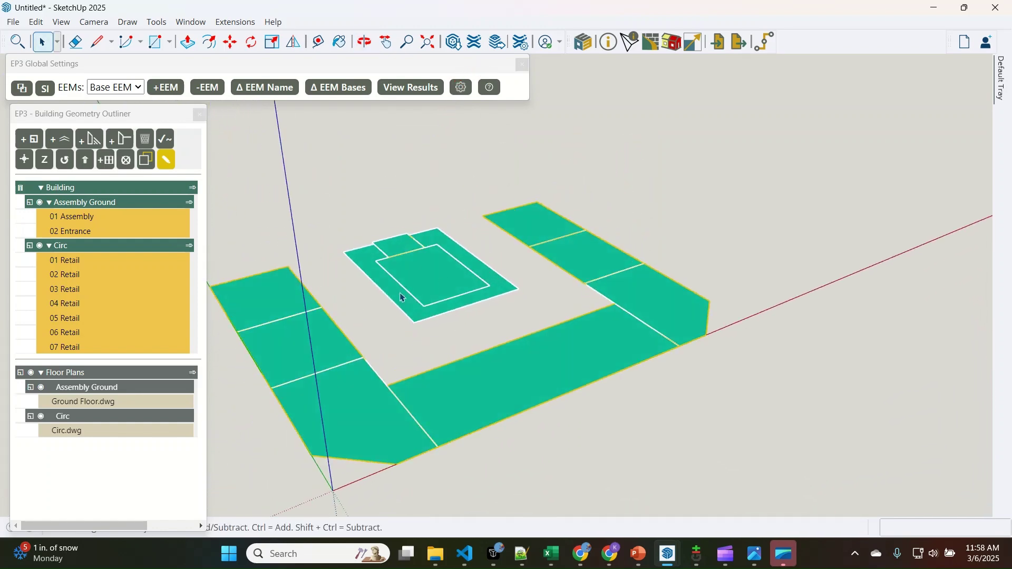
{"action": "left_click", "coordinate": [410, 299]}
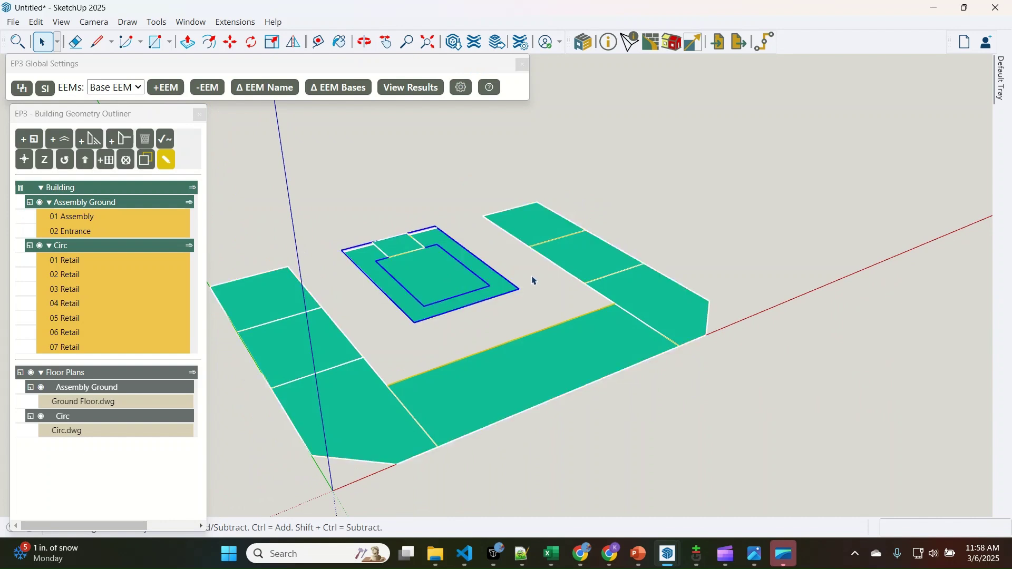
{"action": "key", "text": "m"}
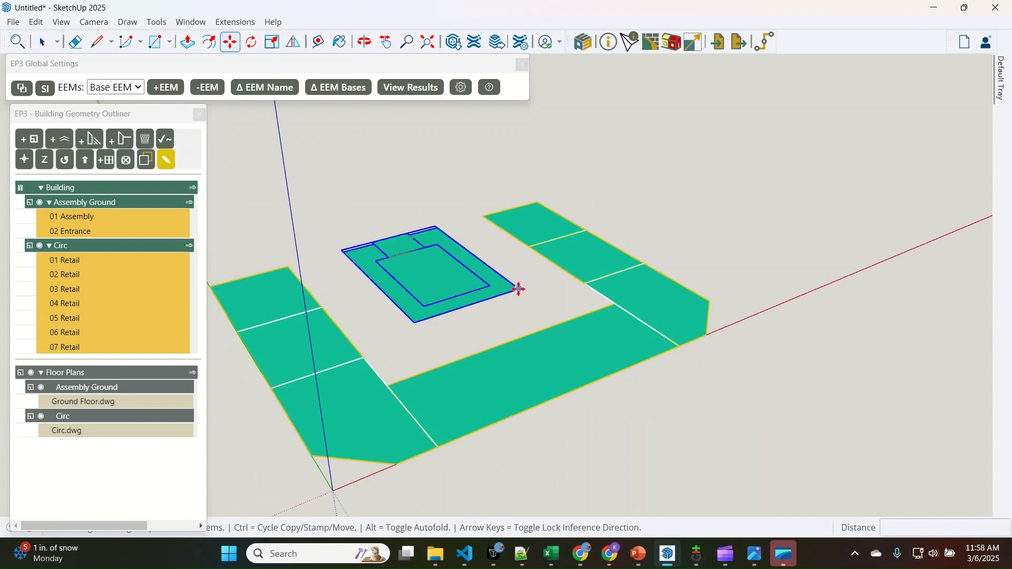
{"action": "left_click", "coordinate": [518, 289]}
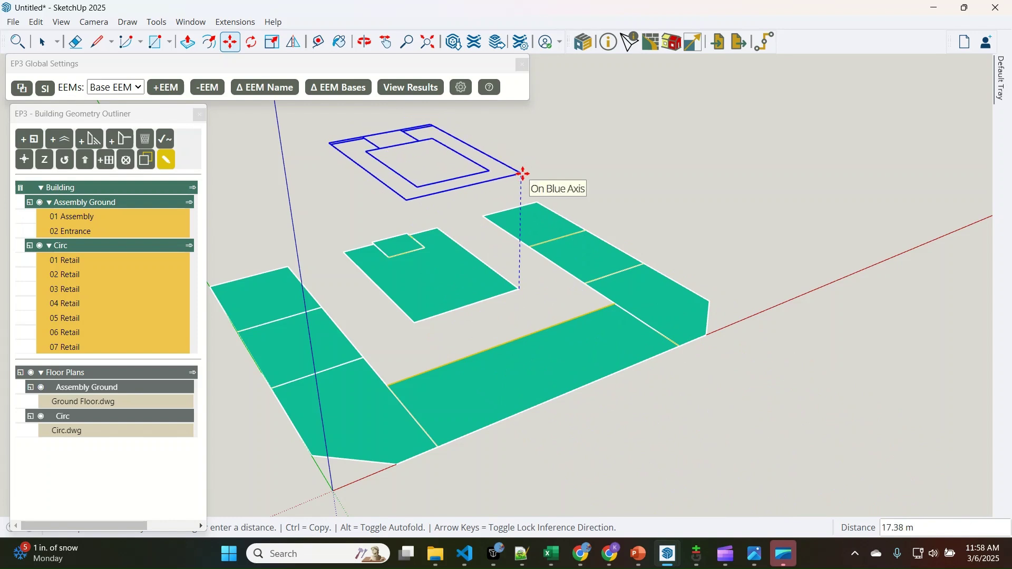
{"action": "type", "text": "4m"}
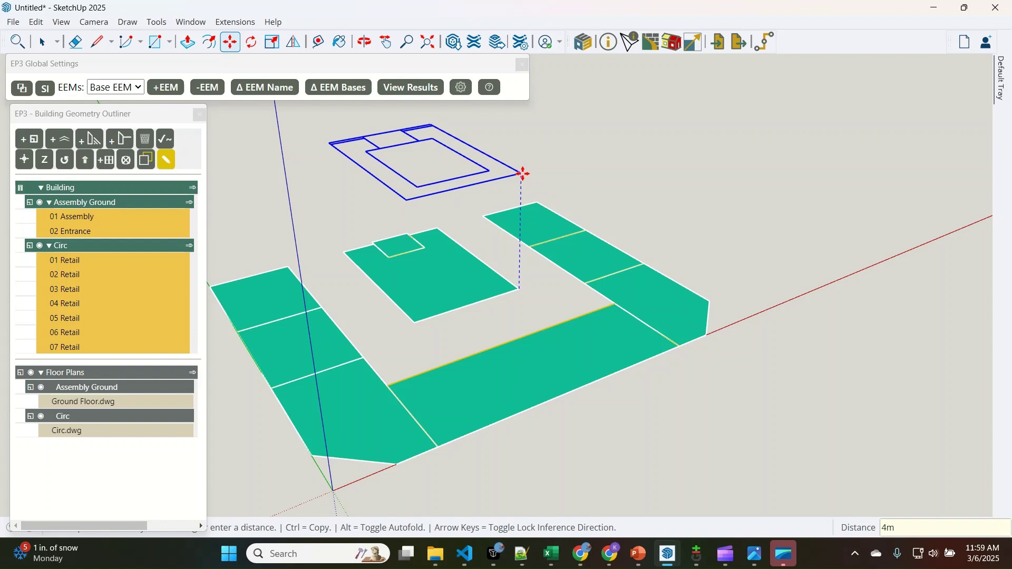
{"action": "key", "text": "Return"}
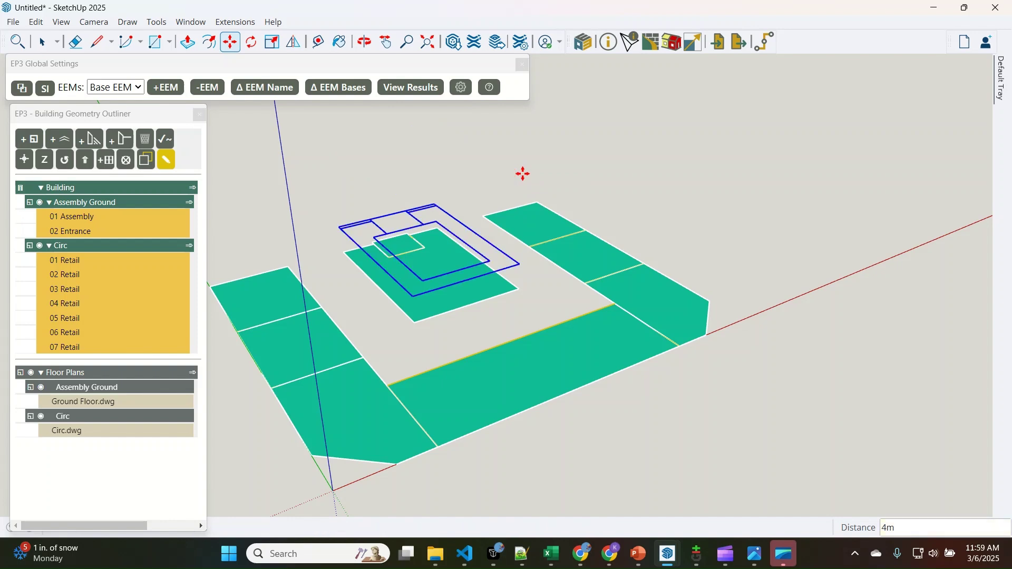
{"action": "left_click", "coordinate": [513, 177]}
{"action": "key", "text": "space"}
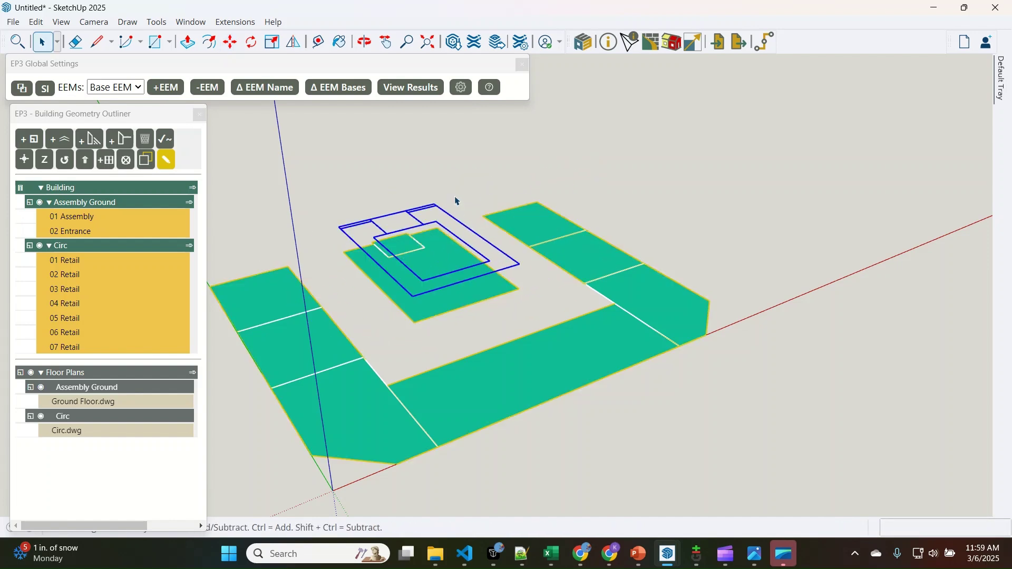
{"action": "right_click", "coordinate": [459, 225]}
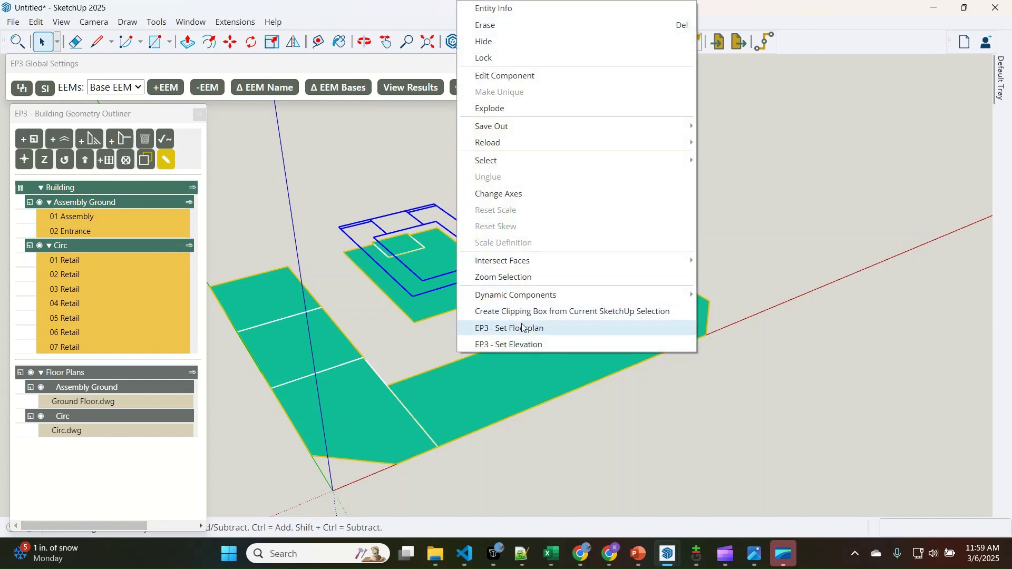
{"action": "left_click", "coordinate": [369, 174]}
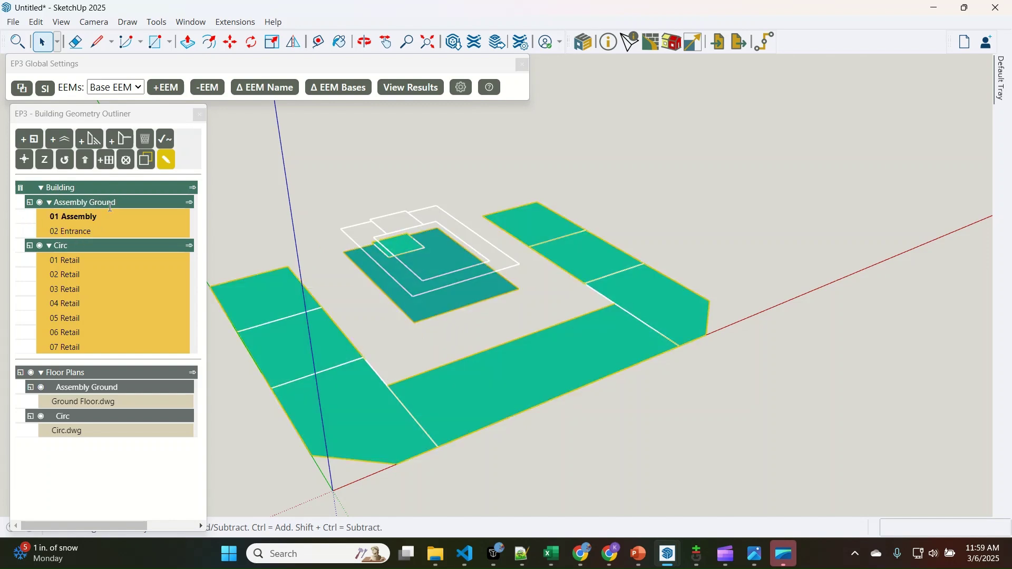
Copy the Assembly Ground floor 4 m straight up onto the matching corner of the raised Mezzanine plan
{"action": "left_click", "coordinate": [120, 203]}
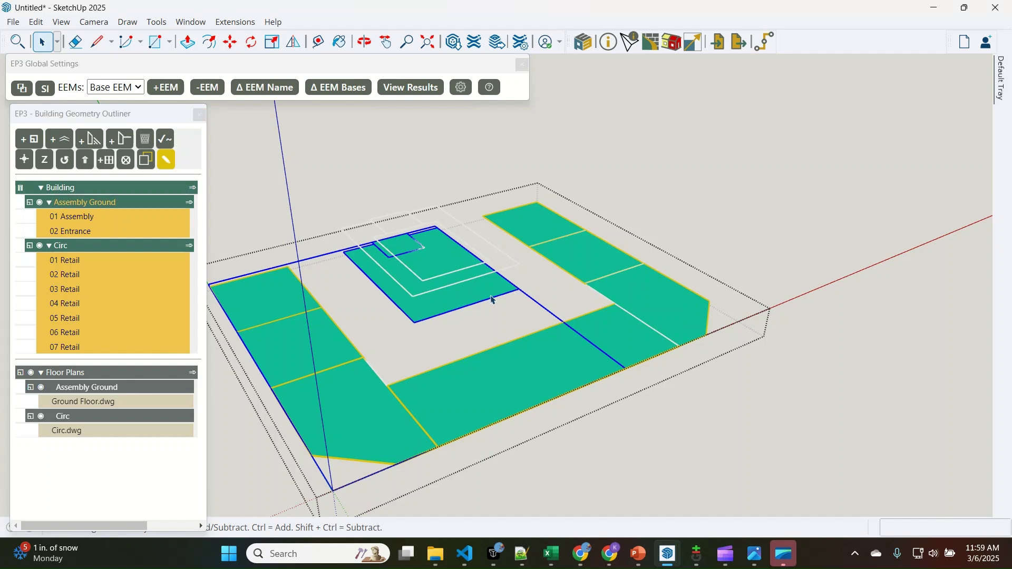
{"action": "key", "text": "m"}
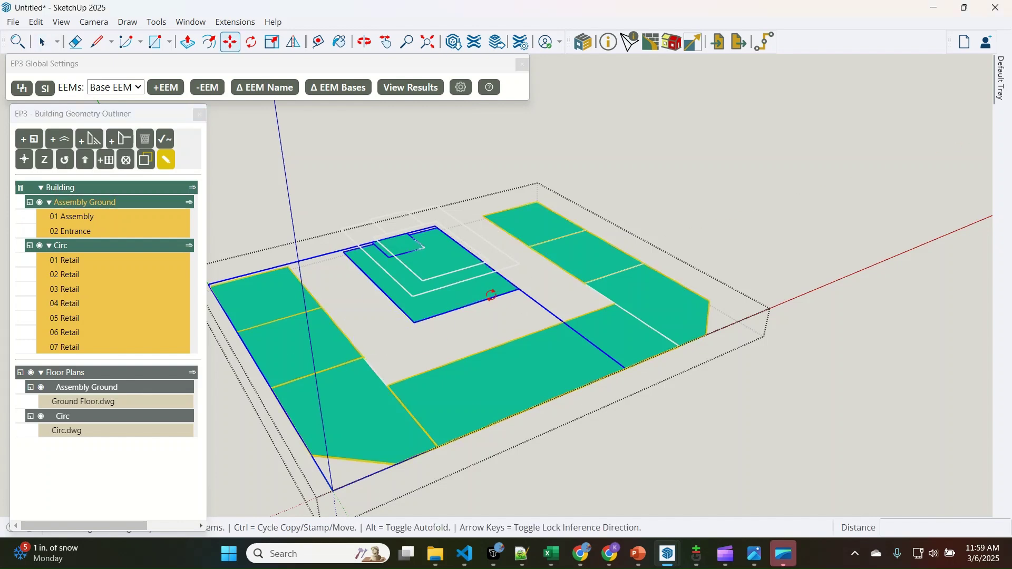
{"action": "left_click", "coordinate": [521, 288]}
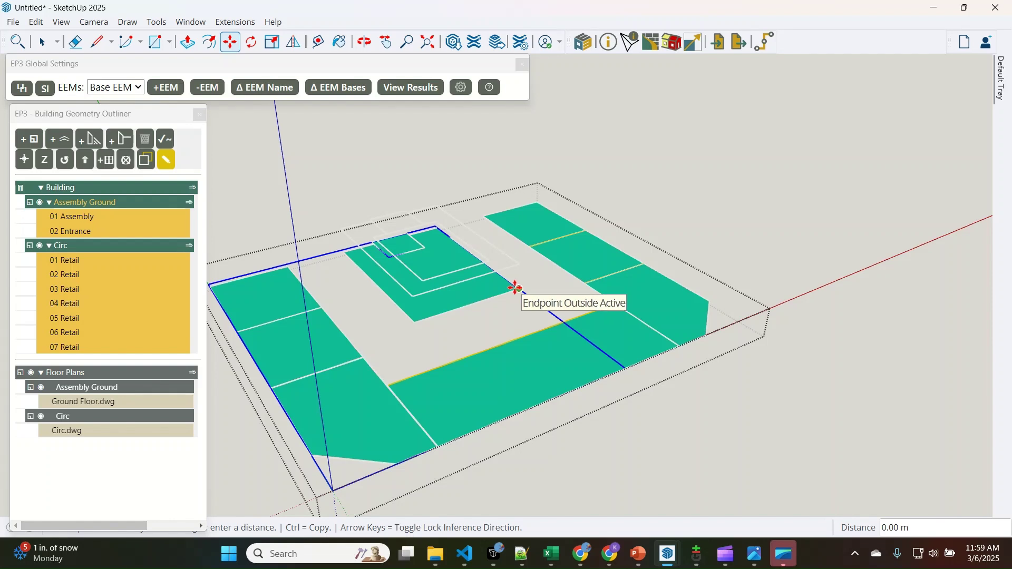
{"action": "key", "text": "ctrl"}
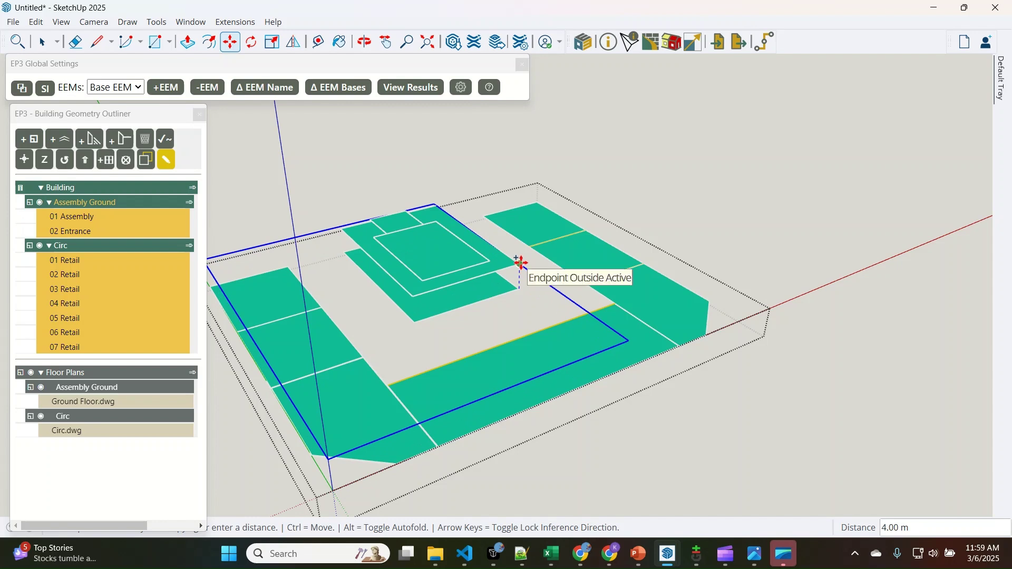
{"action": "left_click", "coordinate": [520, 262]}
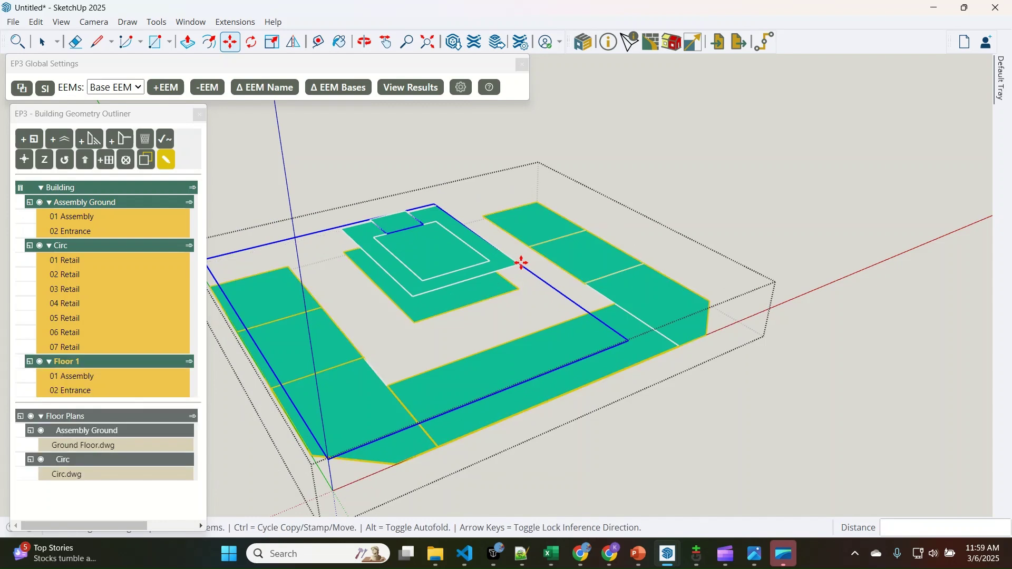
Rename the copied floor as Mezzanine and leave its editing context
{"action": "double_click", "coordinate": [87, 363]}
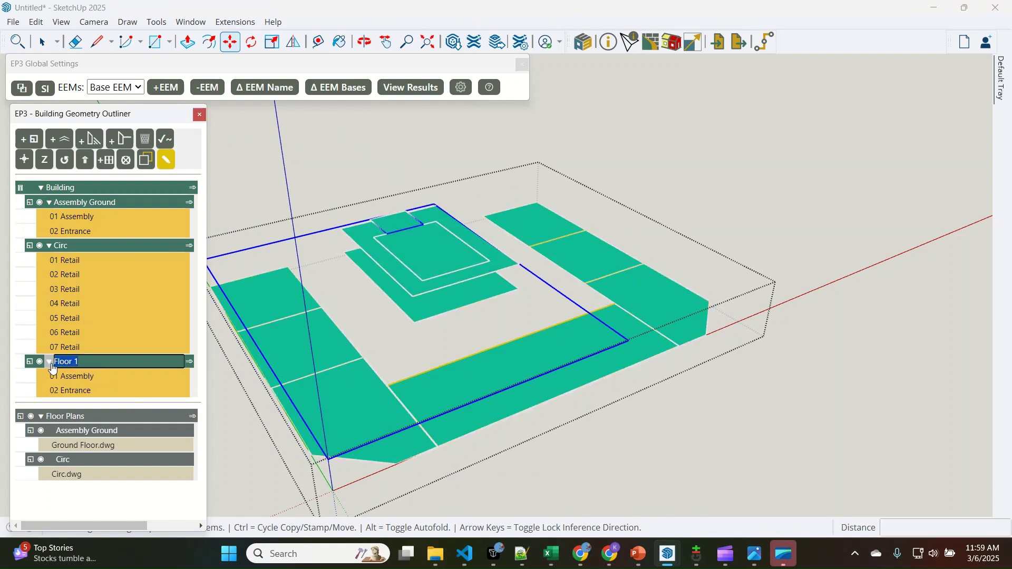
{"action": "type", "text": "Mezzanine"}
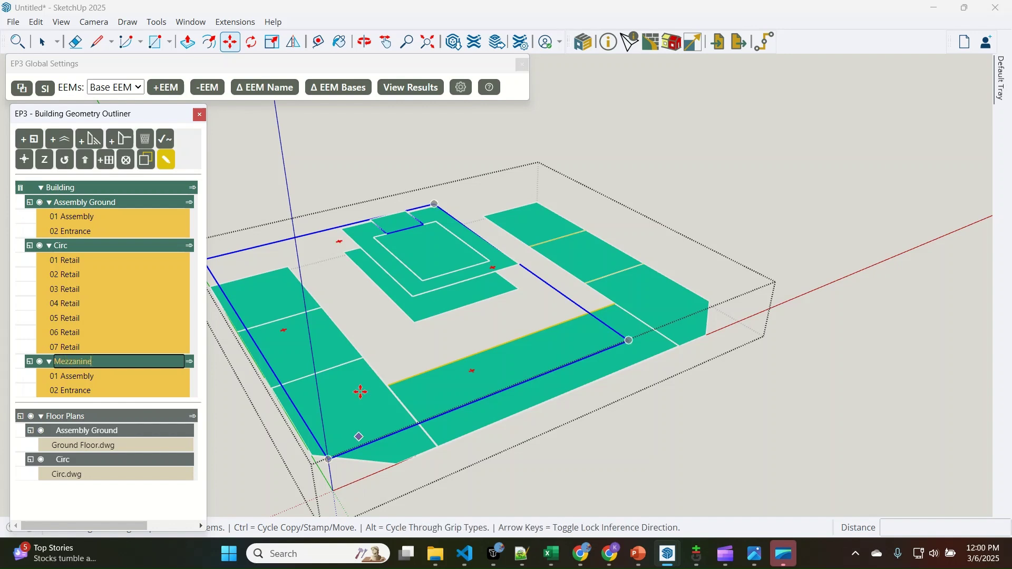
{"action": "key", "text": "Return"}
{"action": "key", "text": "space"}
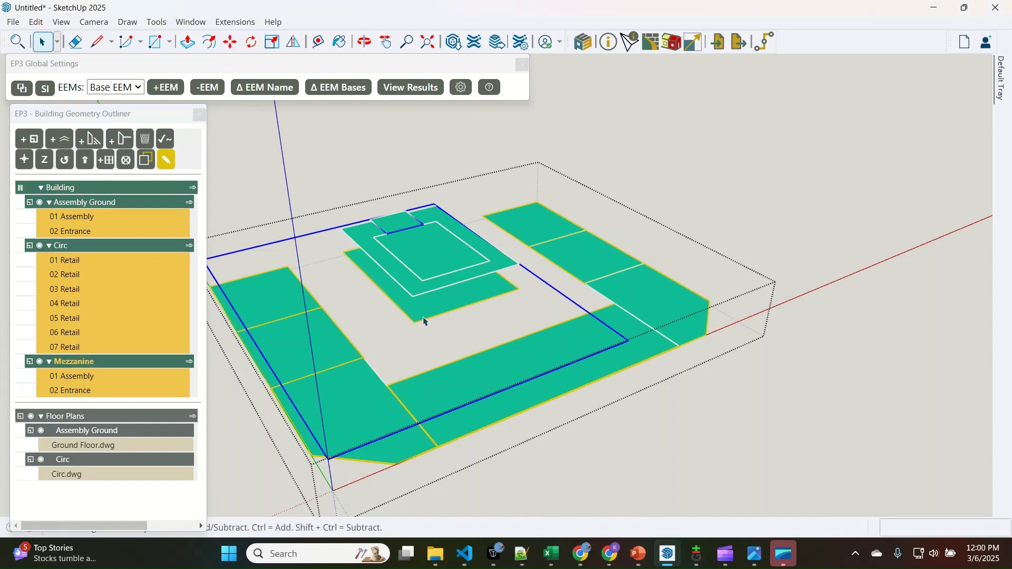
{"action": "double_click", "coordinate": [93, 187]}
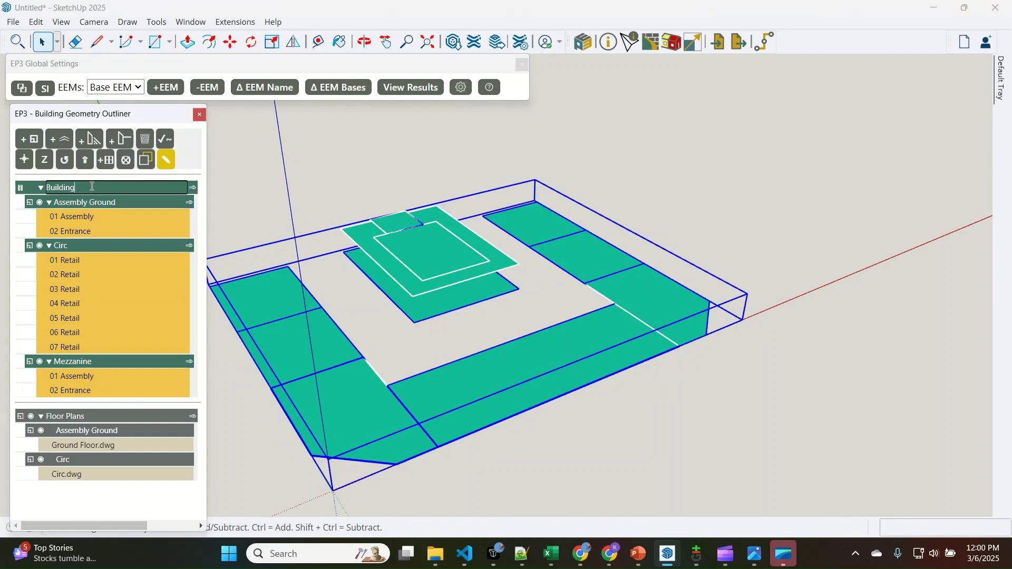
Set the raised plan as the floor plan of the Mezzanine layer and hide the Assembly Ground floor
{"action": "left_click", "coordinate": [384, 237]}
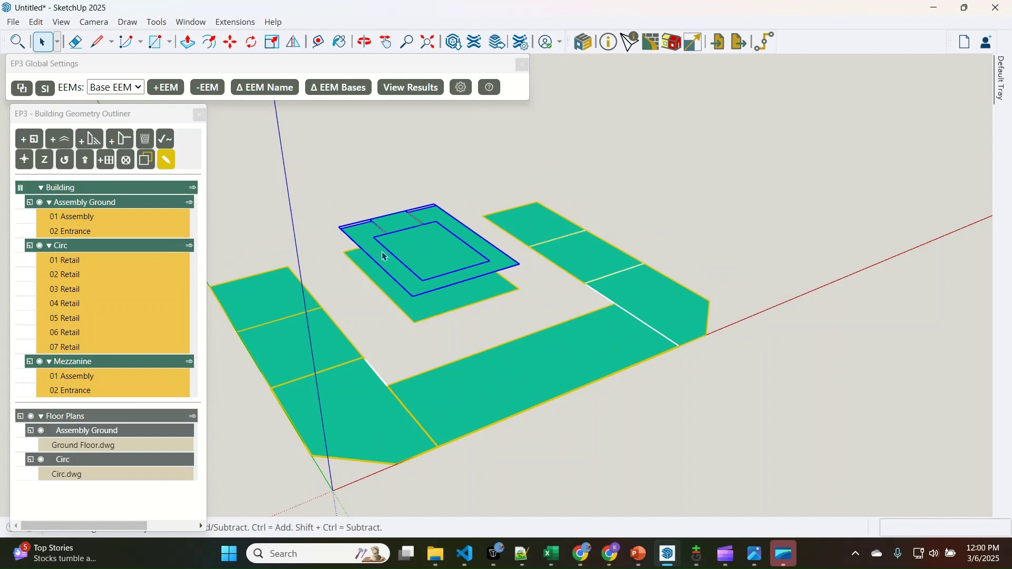
{"action": "right_click", "coordinate": [386, 251]}
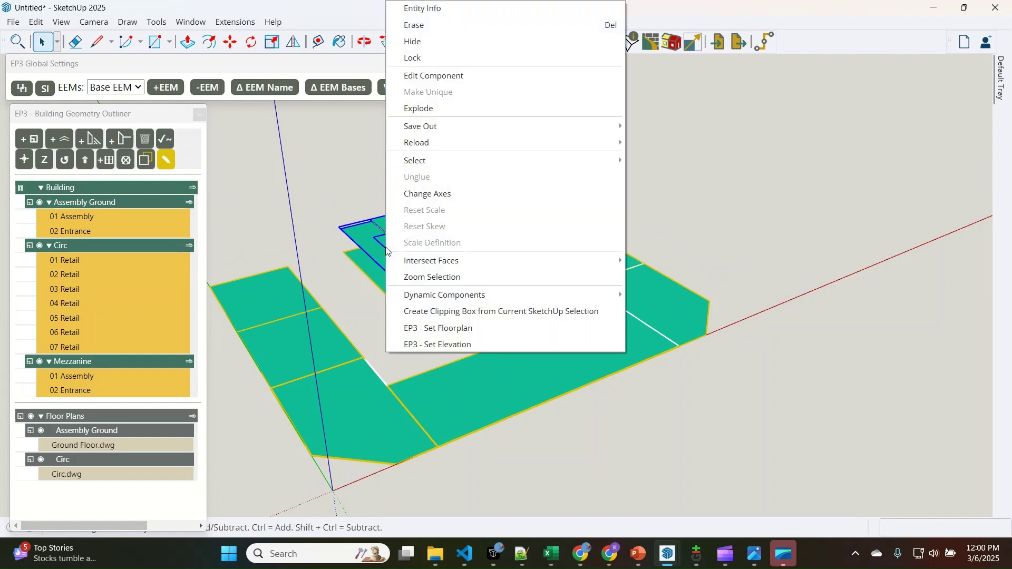
{"action": "left_click", "coordinate": [479, 328]}
{"action": "left_click", "coordinate": [540, 260]}
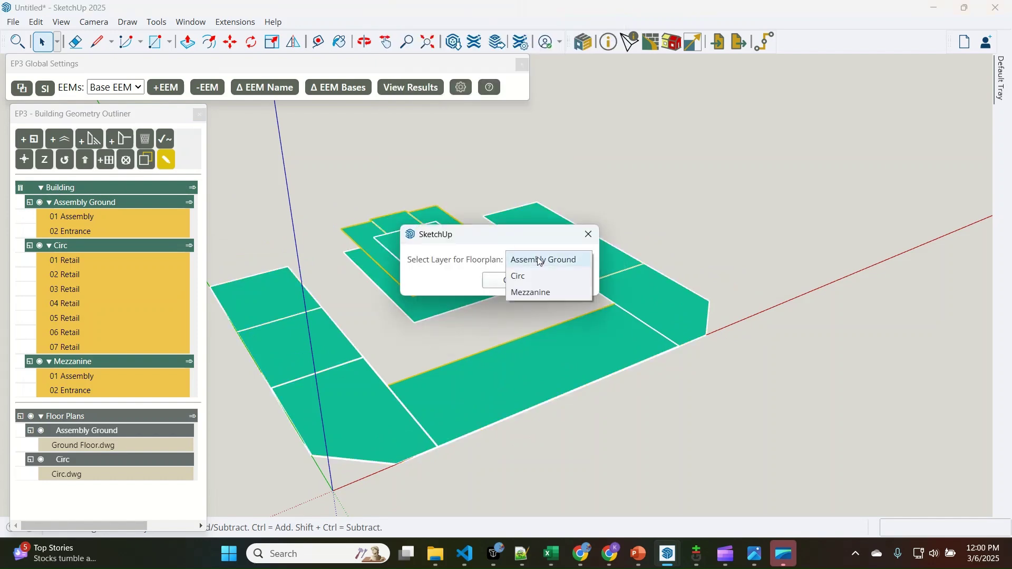
{"action": "left_click", "coordinate": [530, 293]}
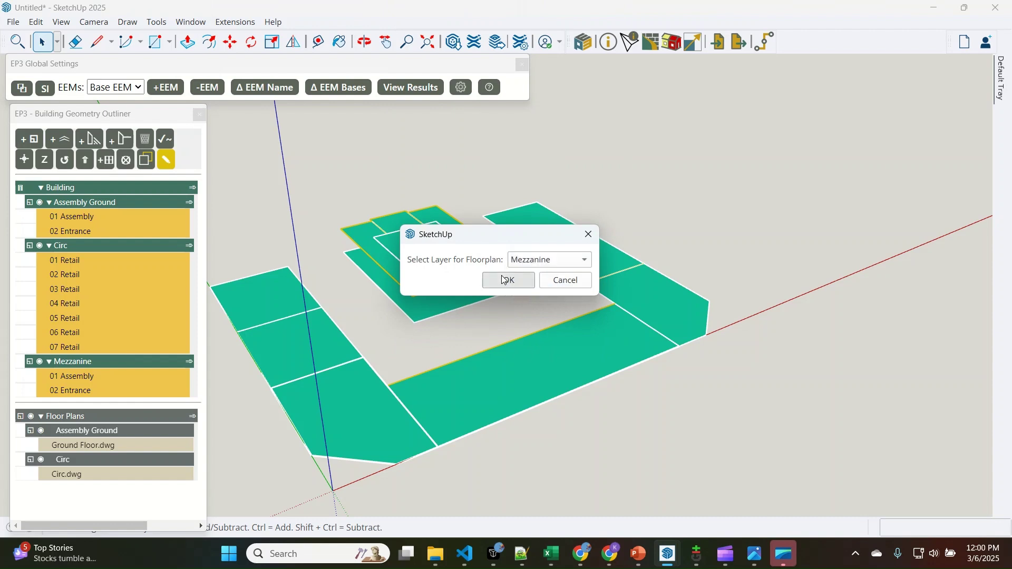
{"action": "left_click", "coordinate": [504, 281]}
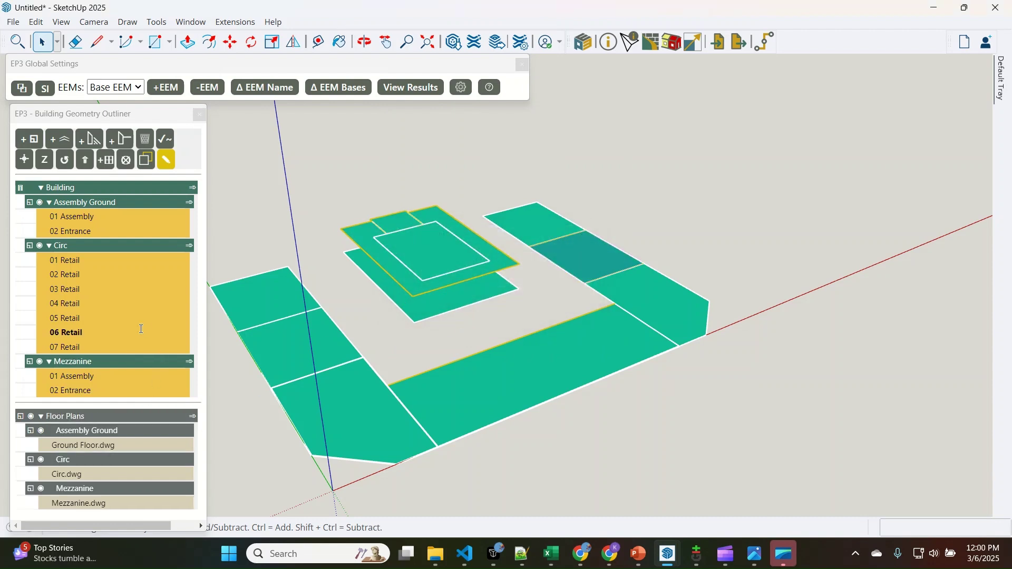
{"action": "left_click", "coordinate": [41, 203]}
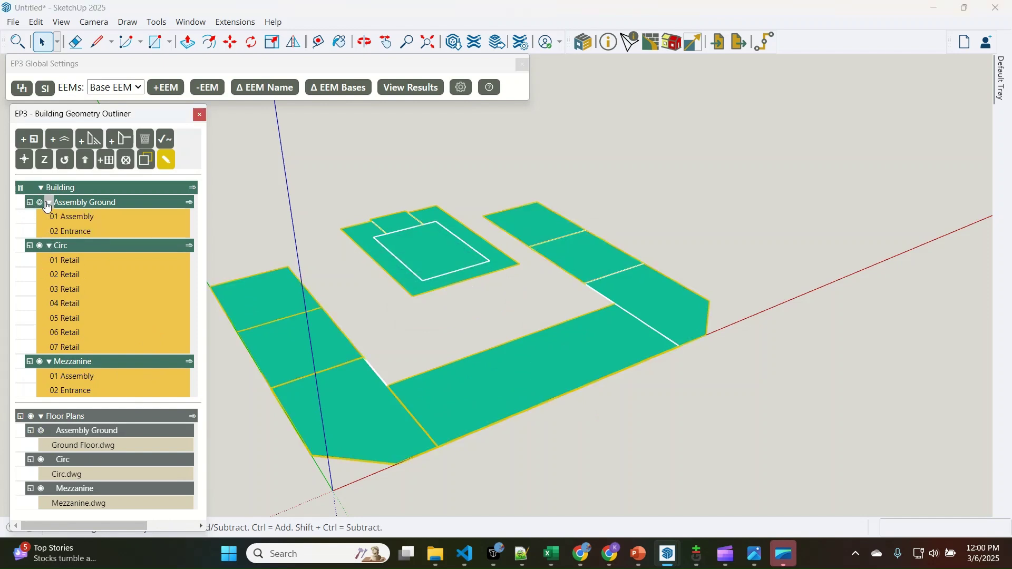
Toggle the visibility of the Assembly Ground and Circ floors, leaving both hidden so only the Mezzanine floor shows
{"action": "left_click", "coordinate": [40, 246]}
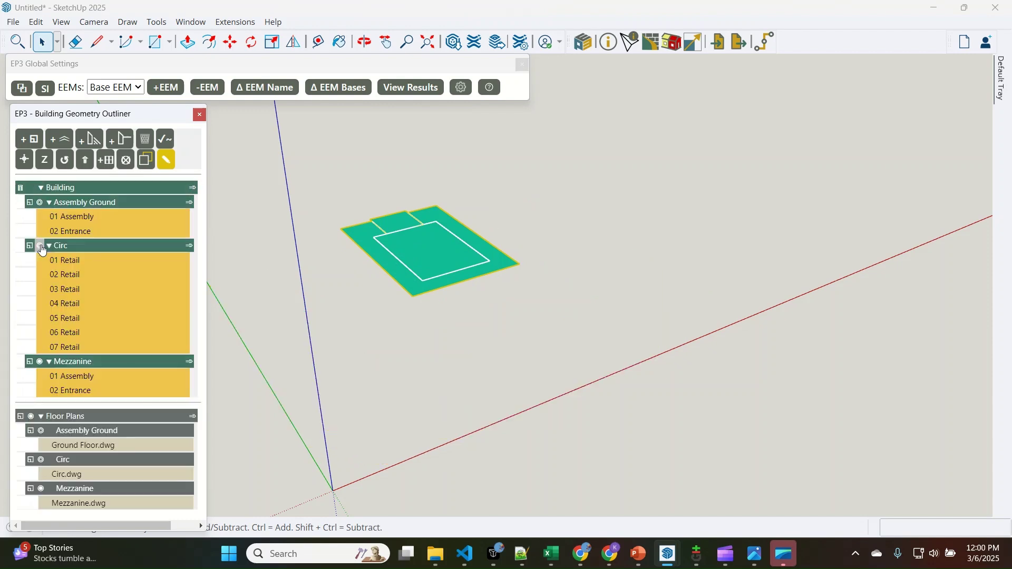
{"action": "left_click", "coordinate": [41, 204]}
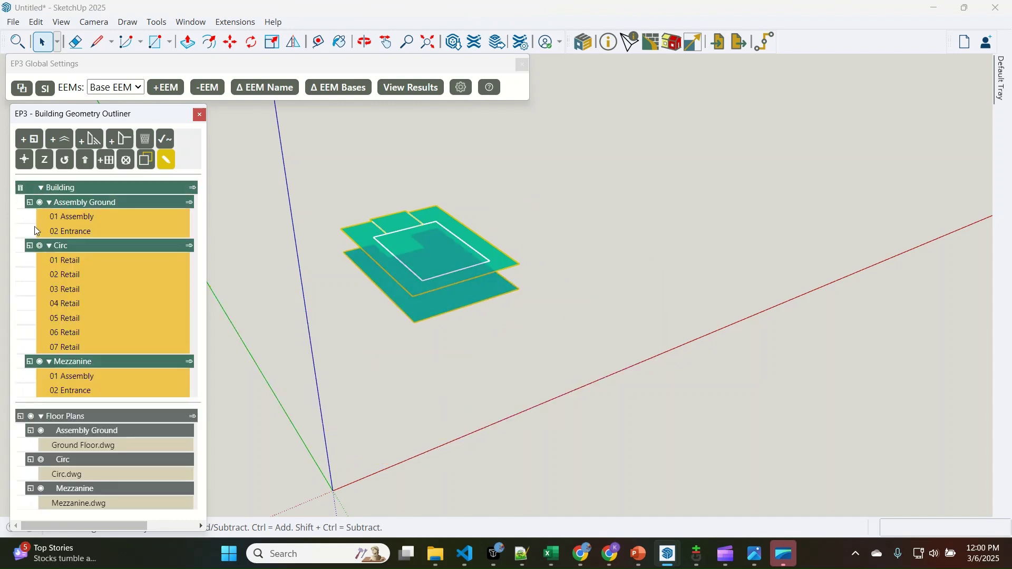
{"action": "left_click", "coordinate": [37, 246]}
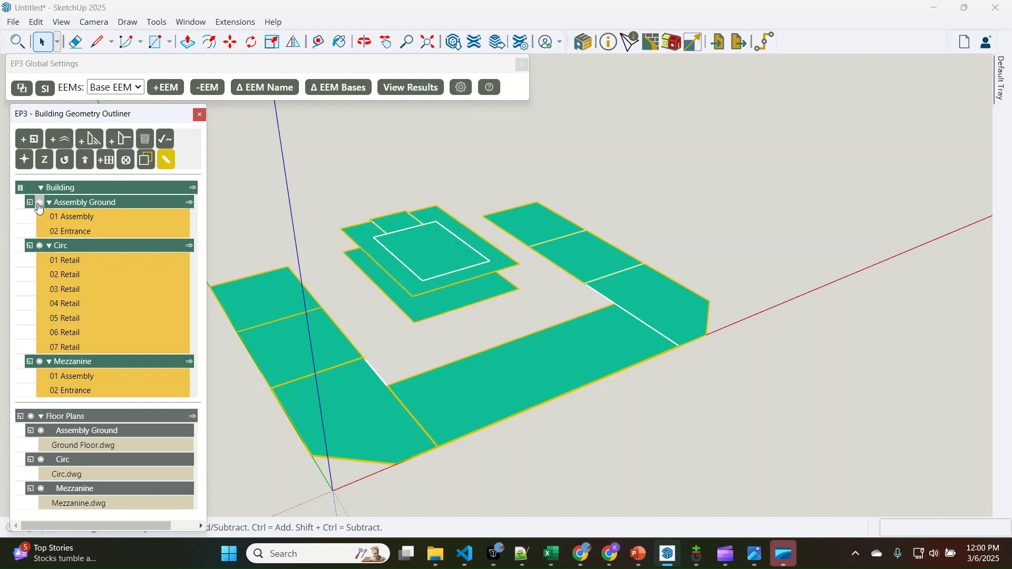
{"action": "left_click", "coordinate": [40, 246]}
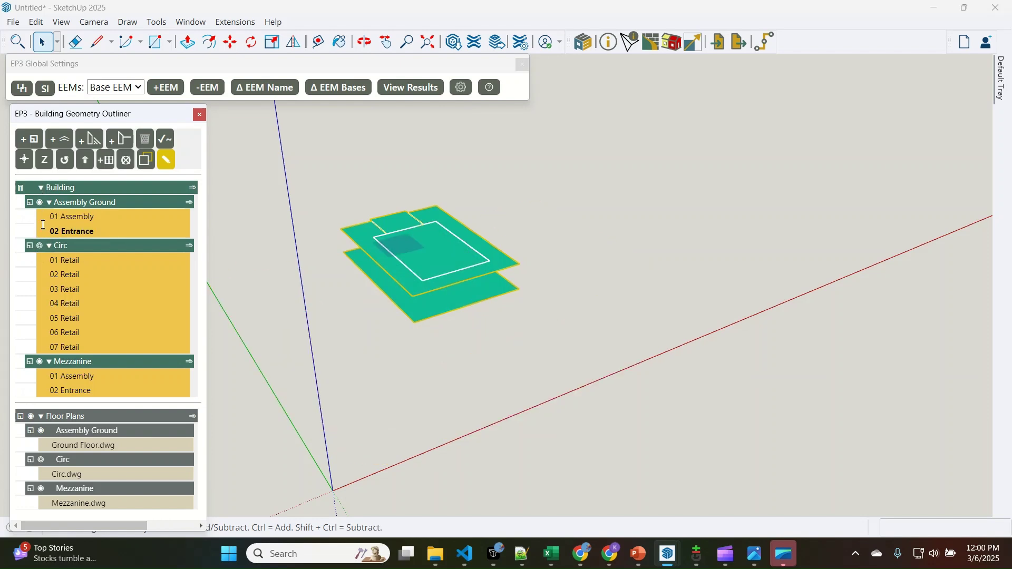
{"action": "left_click", "coordinate": [40, 203]}
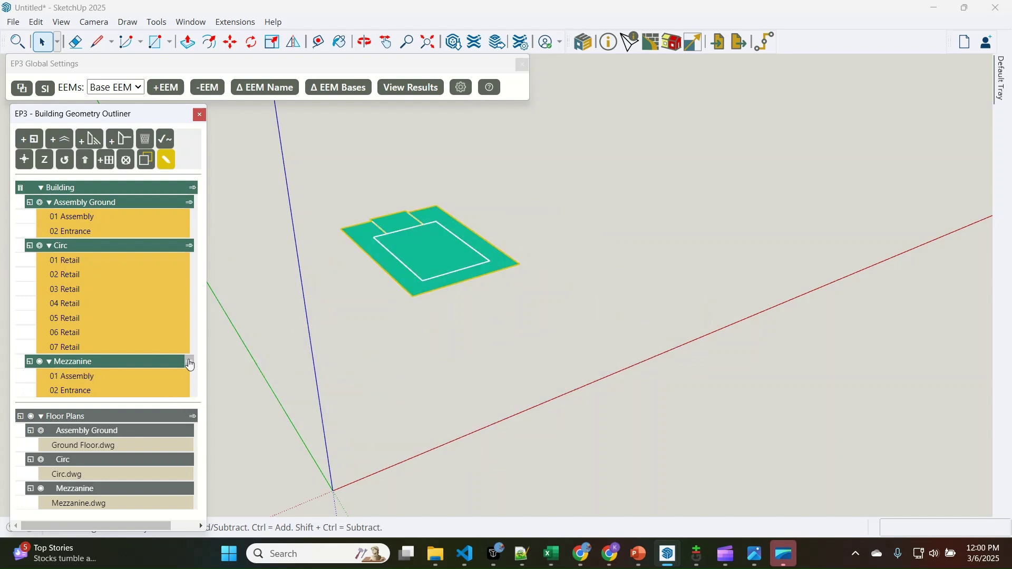
Trace a rectangle about 10.61 m by 15.82 m over the inner outline of the Mezzanine plan inside its 01 Assembly space
{"action": "left_click", "coordinate": [441, 254]}
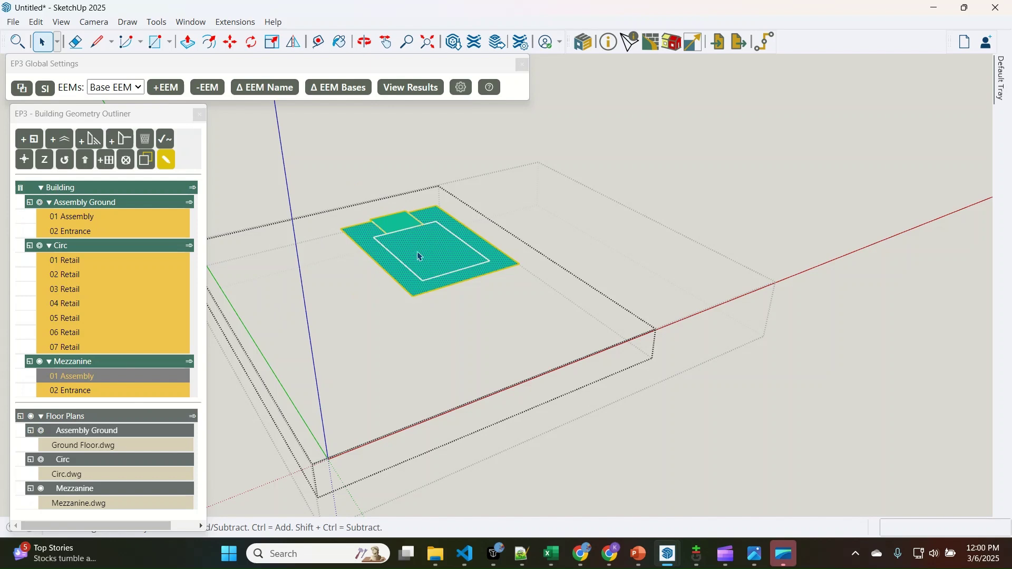
{"action": "key", "text": "o"}
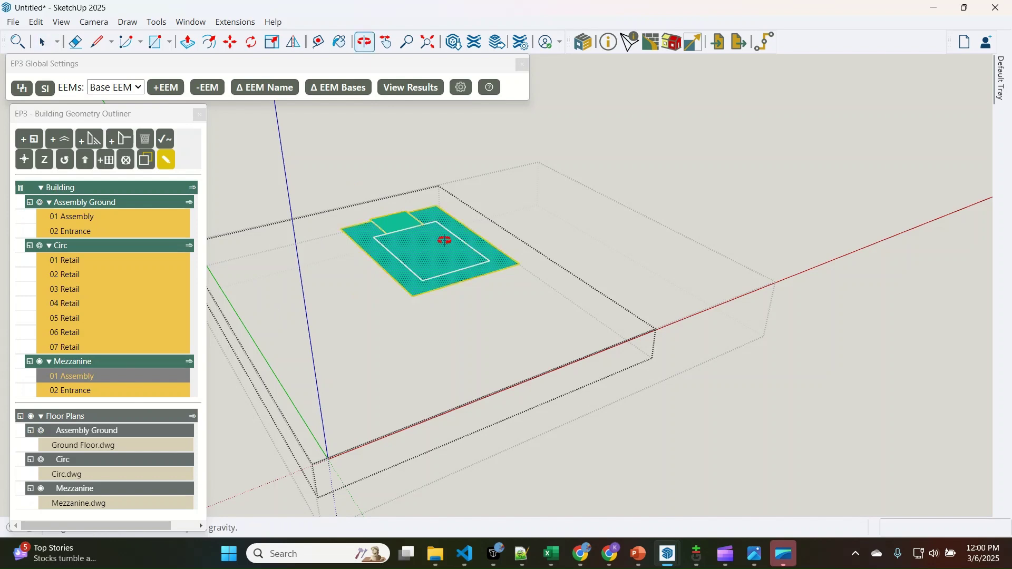
{"action": "left_click_drag", "start_coordinate": [444, 240], "coordinate": [277, 439]}
{"action": "key", "text": "space"}
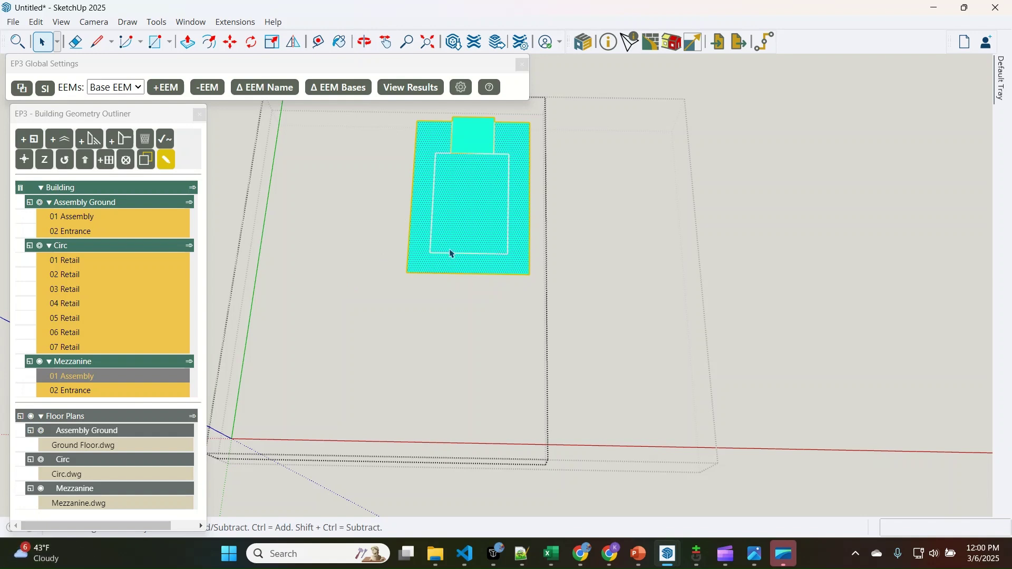
{"action": "key", "text": "r"}
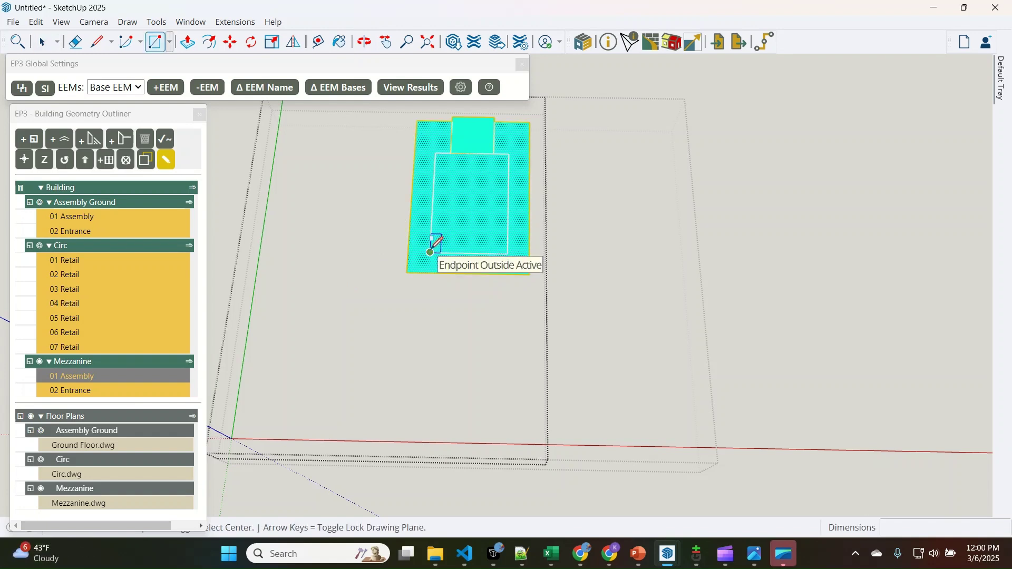
{"action": "left_click", "coordinate": [430, 252]}
{"action": "left_click", "coordinate": [509, 152]}
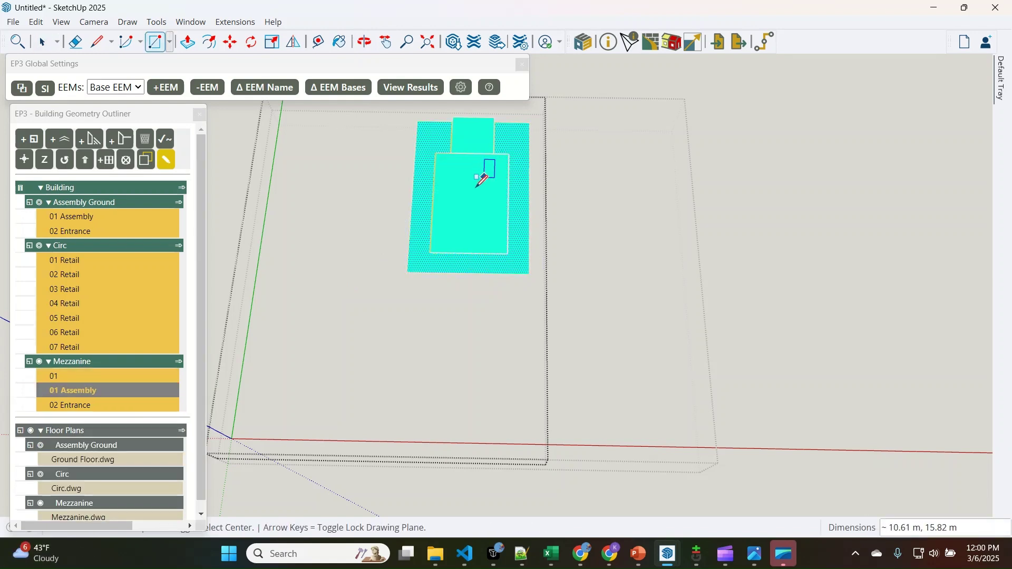
Delete the traced inner rectangle to leave an opening in the Mezzanine floor and leave the floor's editing context
{"action": "key", "text": "space"}
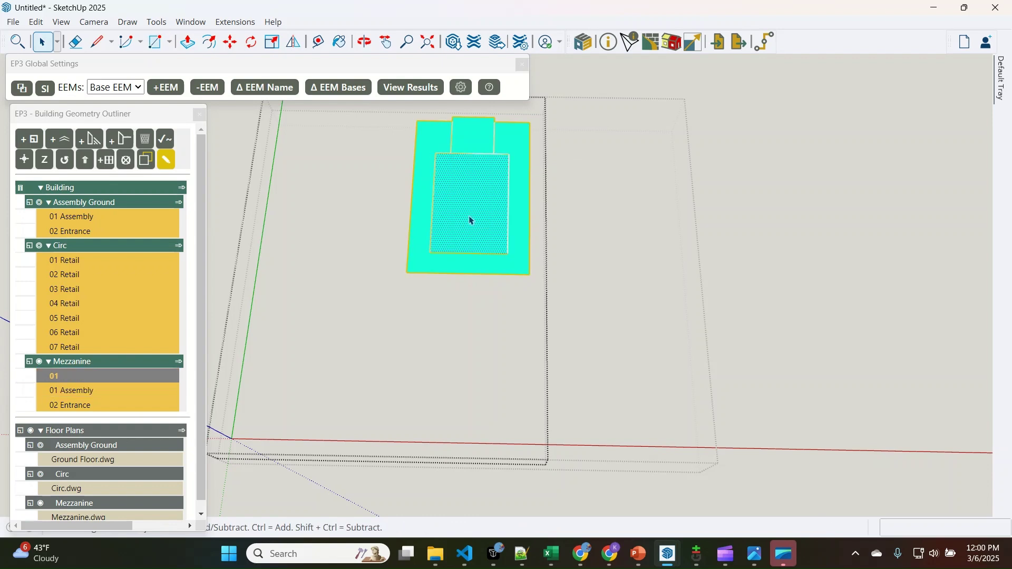
{"action": "key", "text": "Delete"}
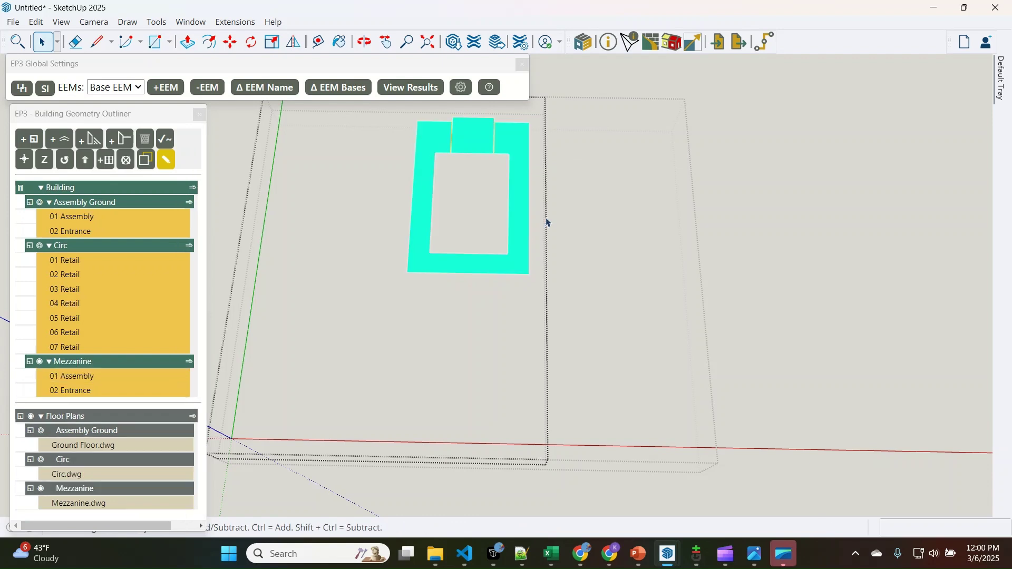
{"action": "middle_click_drag", "start_coordinate": [548, 223], "coordinate": [626, 227]}
{"action": "left_click", "coordinate": [791, 249]}
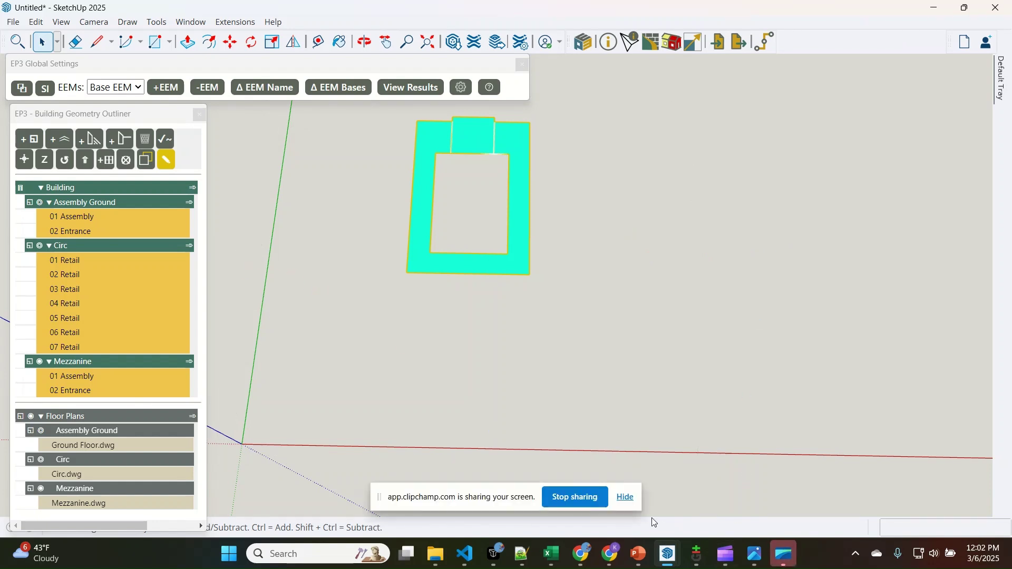
Show the Assembly Ground and Circ floors again together with the Mezzanine
{"action": "left_click", "coordinate": [627, 497]}
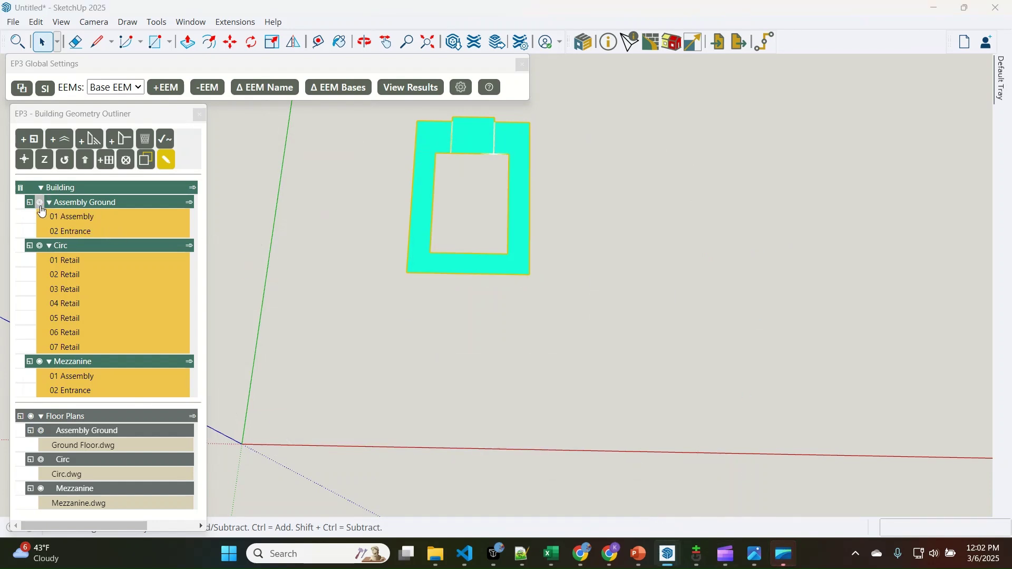
{"action": "left_click", "coordinate": [39, 202]}
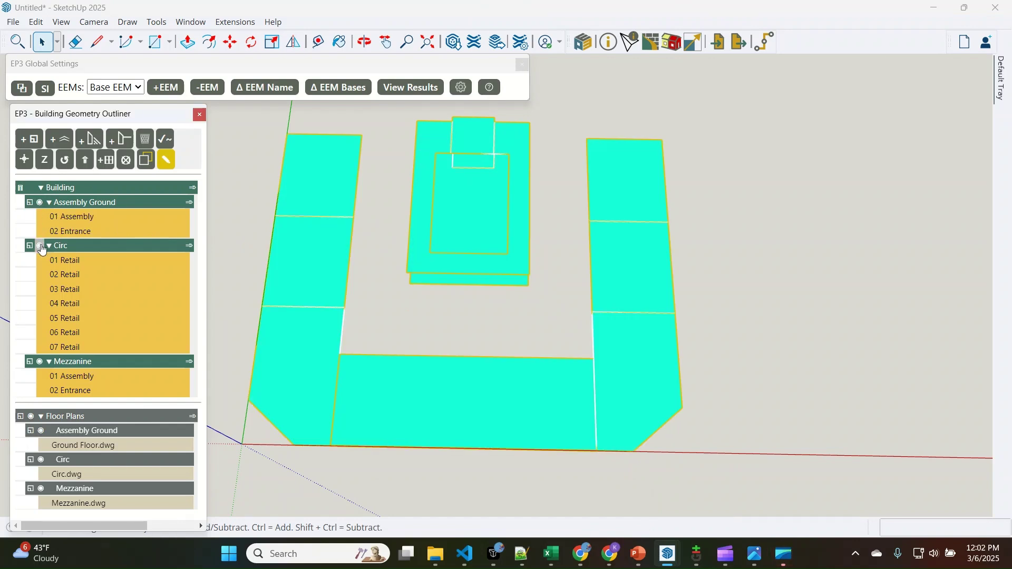
{"action": "left_click", "coordinate": [40, 245]}
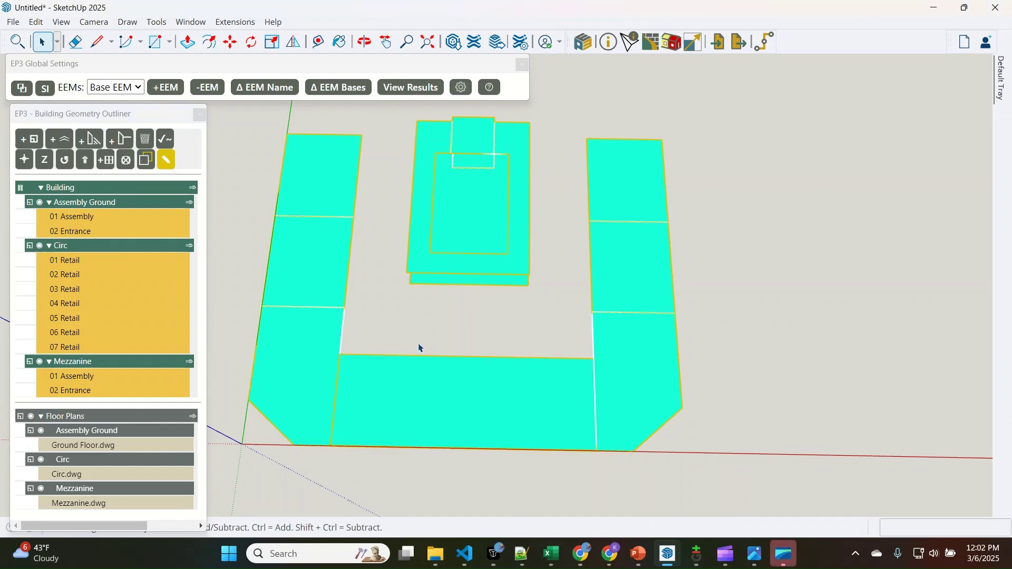
{"action": "middle_click_drag", "start_coordinate": [432, 389], "coordinate": [520, 358]}
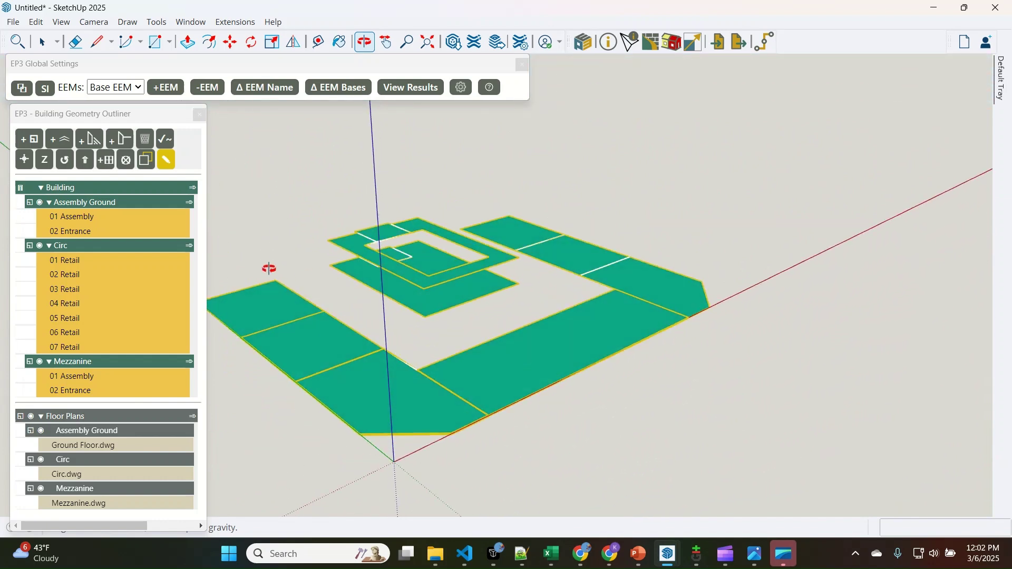
Highlight the whole building and its Assembly Ground, Circ and Mezzanine floors one after another in the model
{"action": "left_click", "coordinate": [78, 189]}
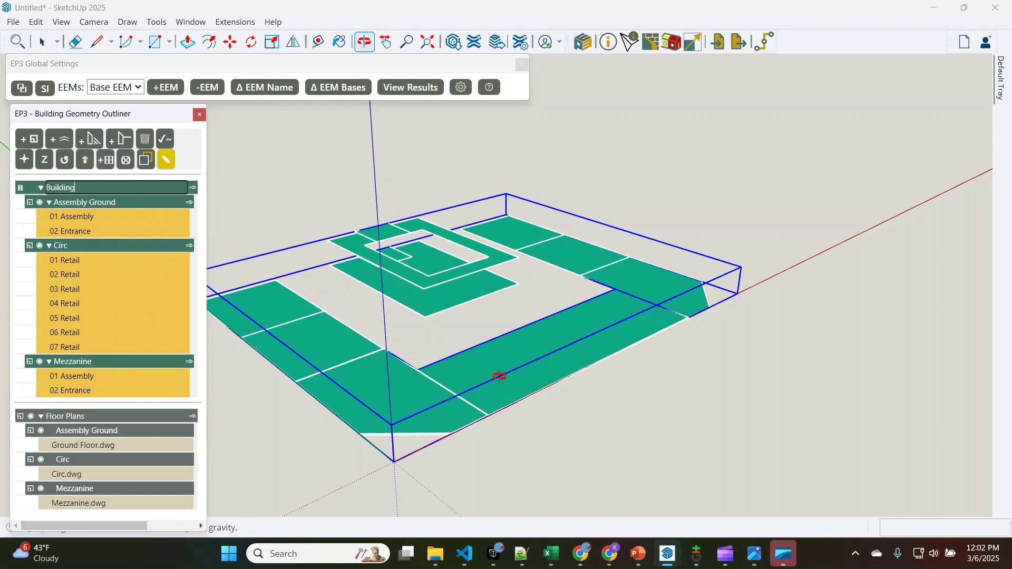
{"action": "left_click", "coordinate": [122, 204]}
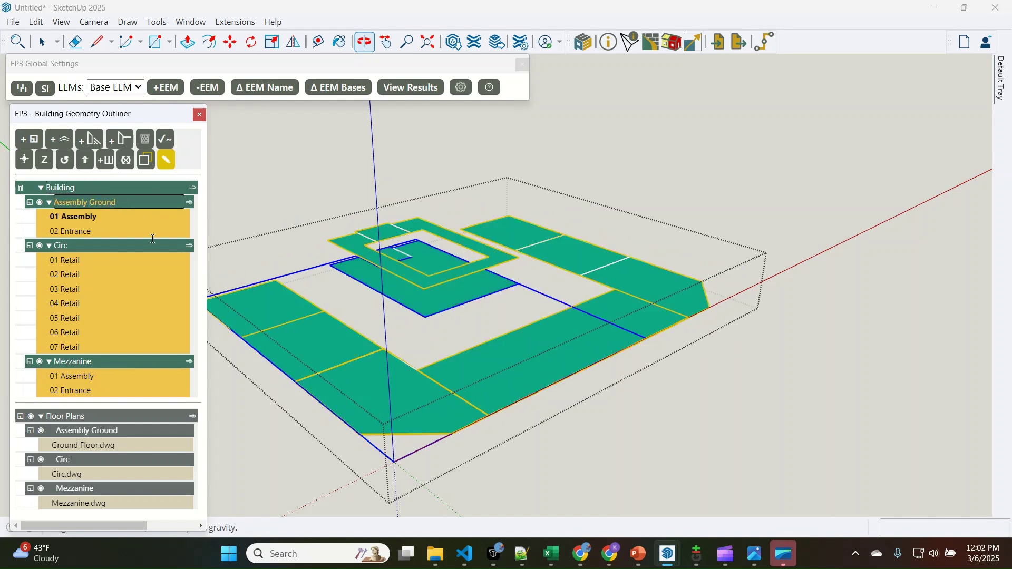
{"action": "left_click", "coordinate": [103, 246]}
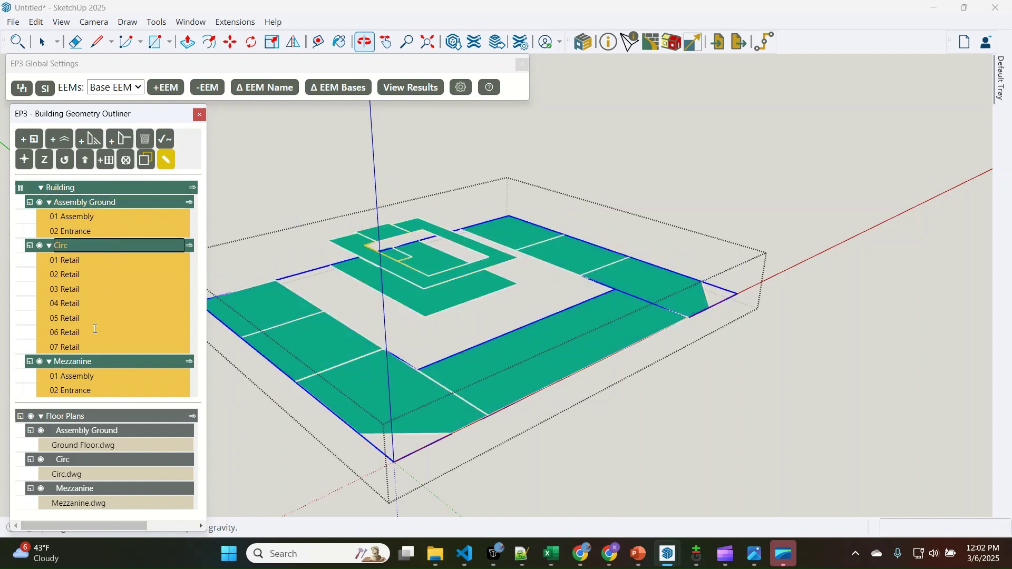
{"action": "left_click", "coordinate": [97, 362]}
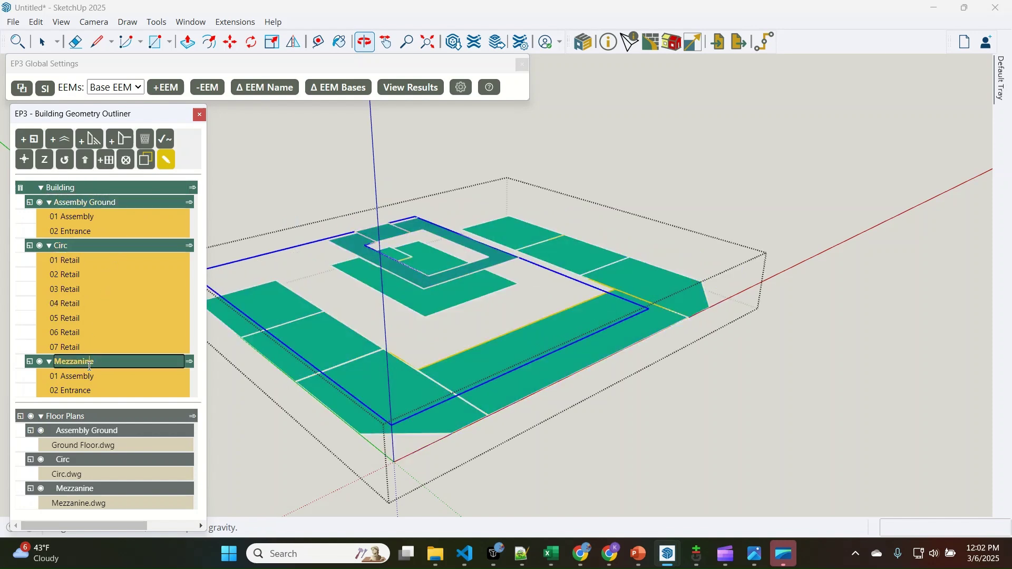
Open the Assembly Ground, Circ and Mezzanine floors for editing in turn, ending inside Assembly Ground
{"action": "left_click", "coordinate": [190, 204]}
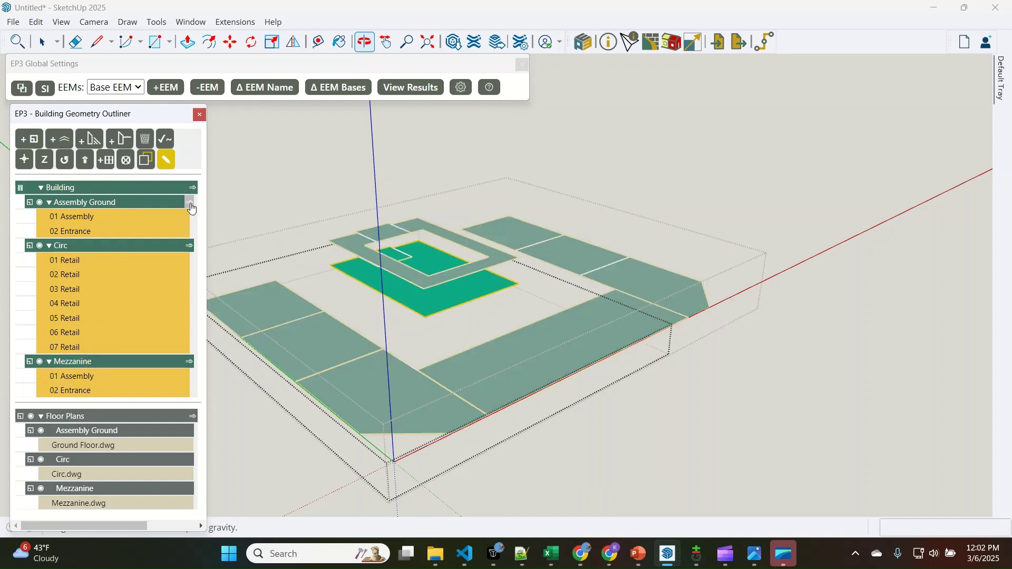
{"action": "left_click", "coordinate": [189, 246]}
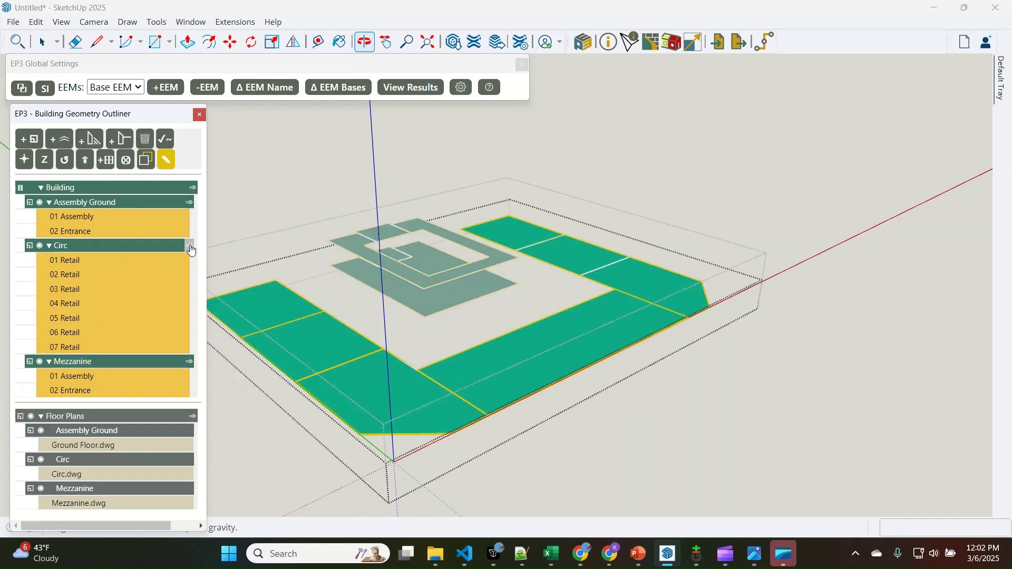
{"action": "left_click", "coordinate": [190, 362]}
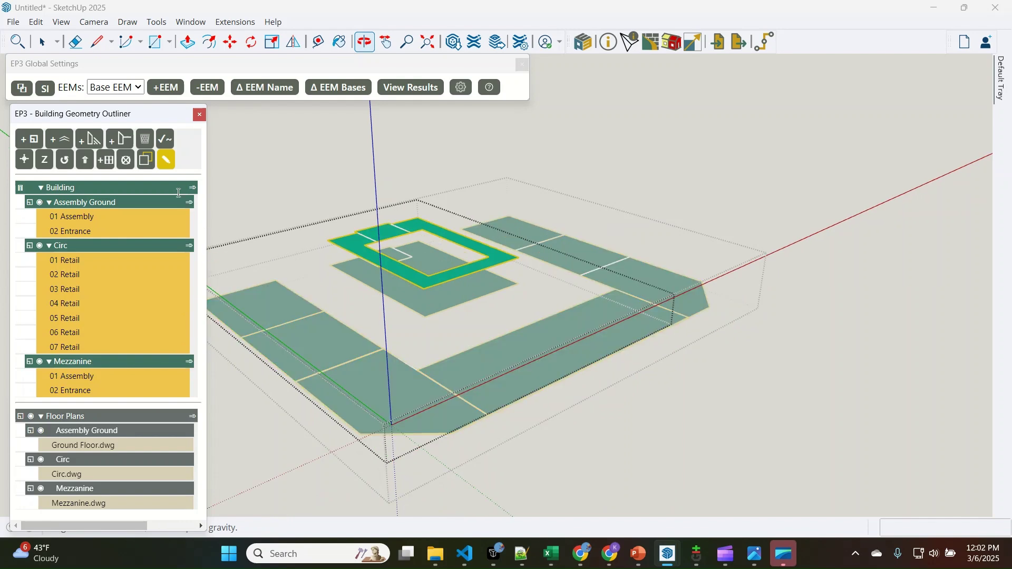
{"action": "left_click", "coordinate": [189, 204]}
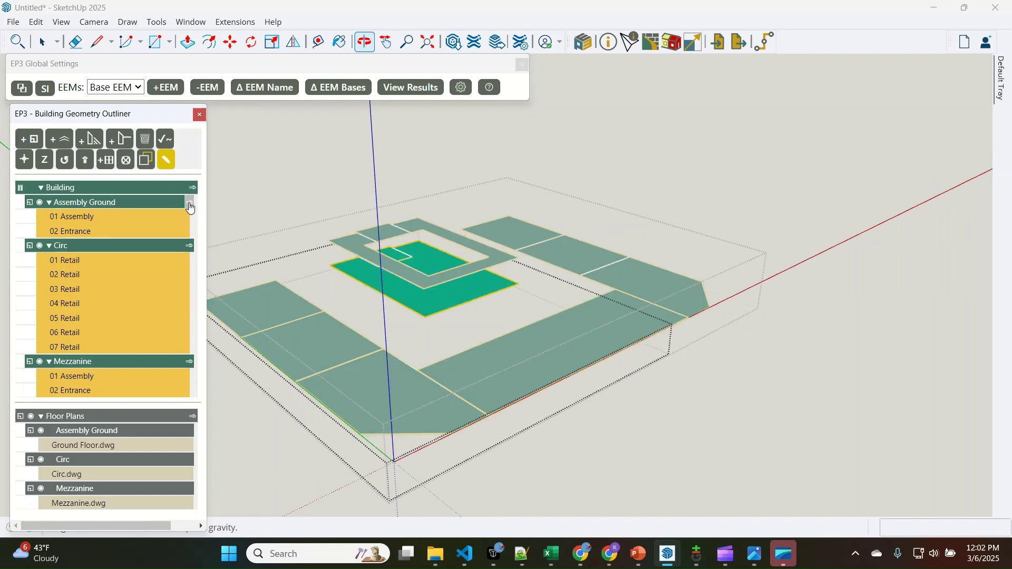
Toggle the visibility of the geometry outside the Assembly Ground floor repeatedly, ending with it shown
{"action": "left_click", "coordinate": [146, 161]}
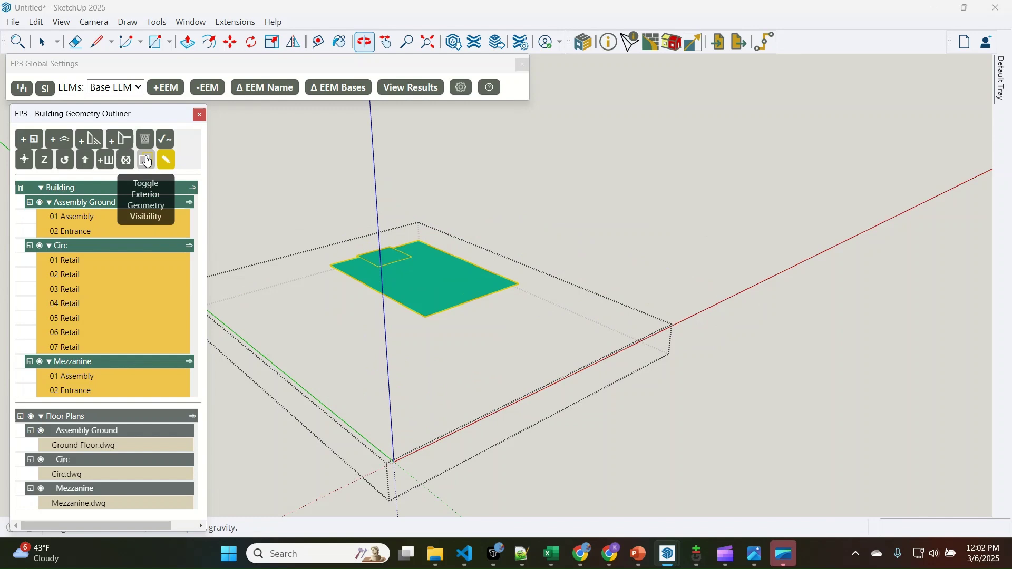
{"action": "left_click", "coordinate": [147, 160]}
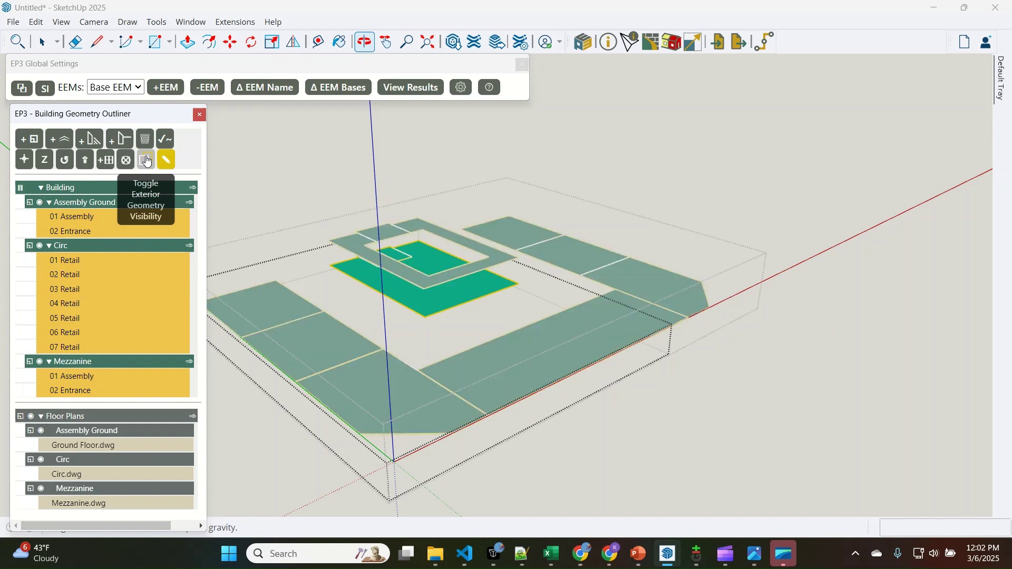
{"action": "left_click", "coordinate": [147, 160]}
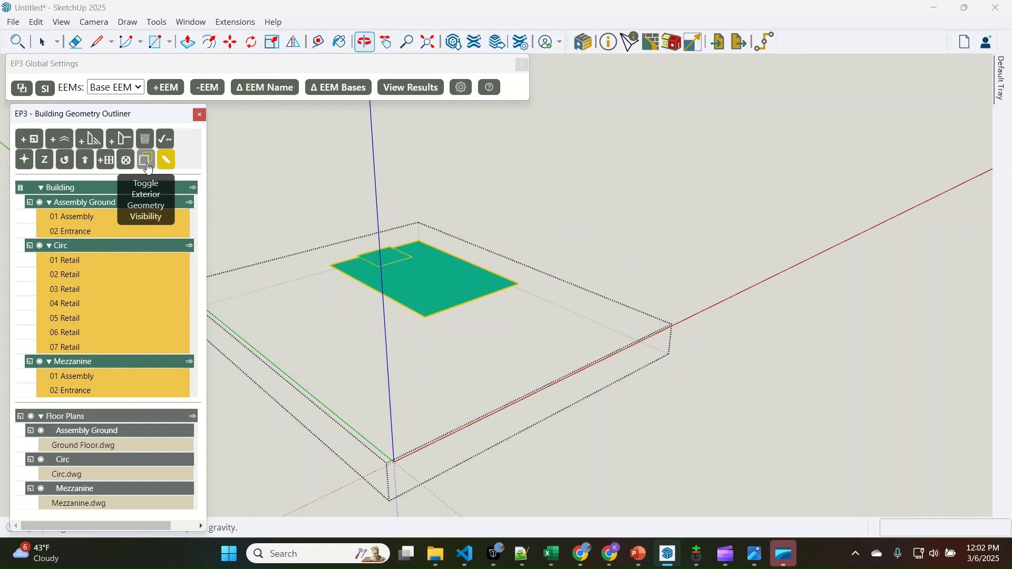
{"action": "left_click", "coordinate": [146, 160]}
{"action": "left_click", "coordinate": [147, 160]}
{"action": "left_click", "coordinate": [146, 160]}
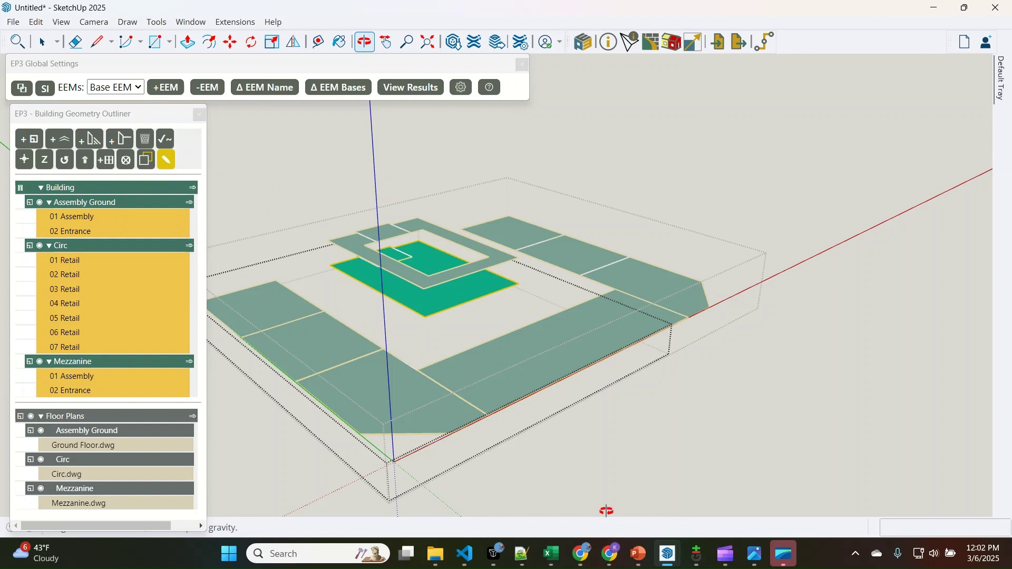
Measure the height of the side wing's end wall beside the gate in the textured reference building and return to the EP3 model
{"action": "mouse_move", "coordinate": [670, 556]}
{"action": "left_click", "coordinate": [626, 504]}
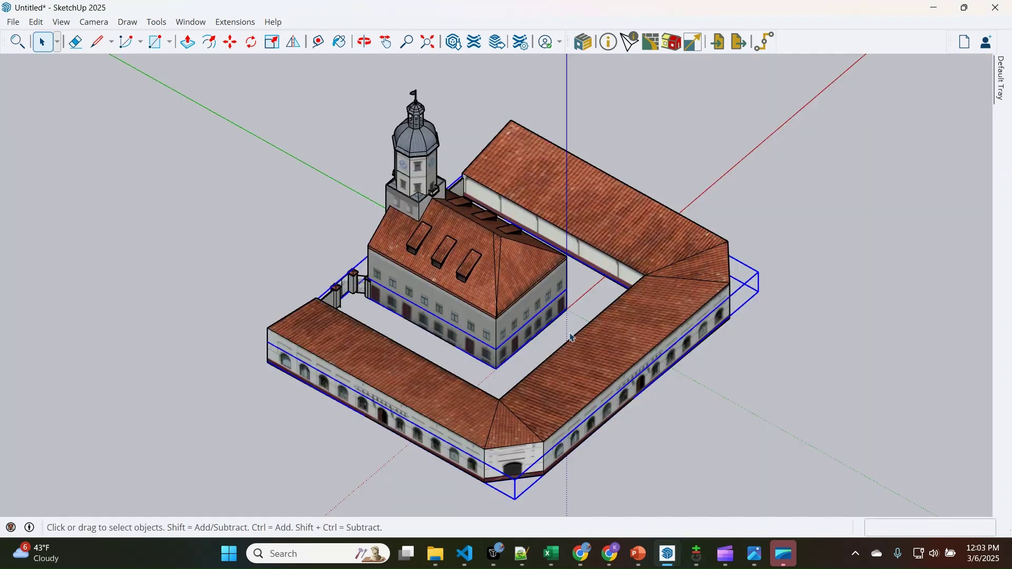
{"action": "middle_click_drag", "start_coordinate": [271, 375], "coordinate": [840, 260]}
{"action": "scroll", "coordinate": [628, 375], "scroll_direction": "up", "scroll_amount": 2}
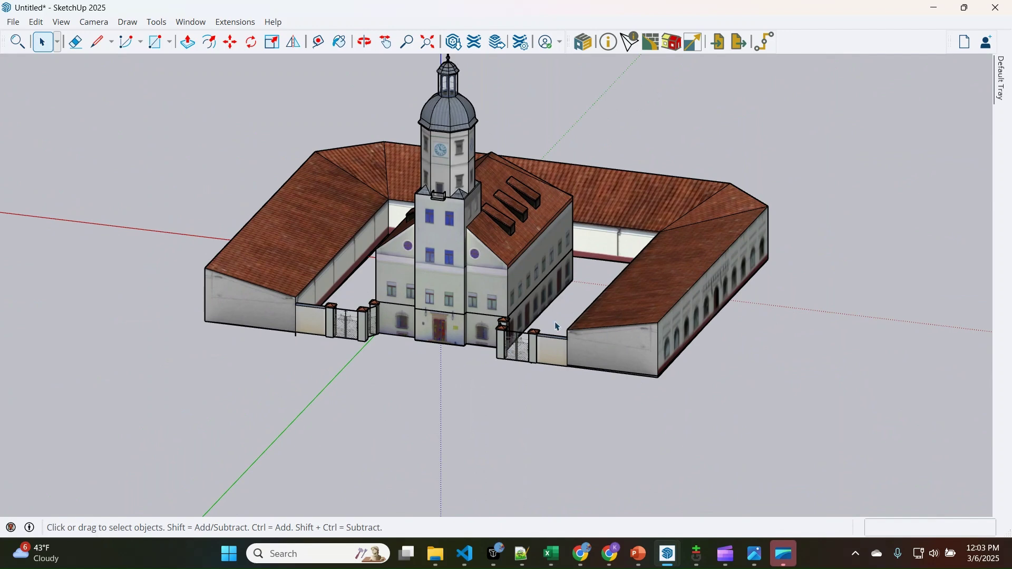
{"action": "scroll", "coordinate": [557, 327], "scroll_direction": "up", "scroll_amount": 3}
{"action": "scroll", "coordinate": [572, 388], "scroll_direction": "up", "scroll_amount": 3}
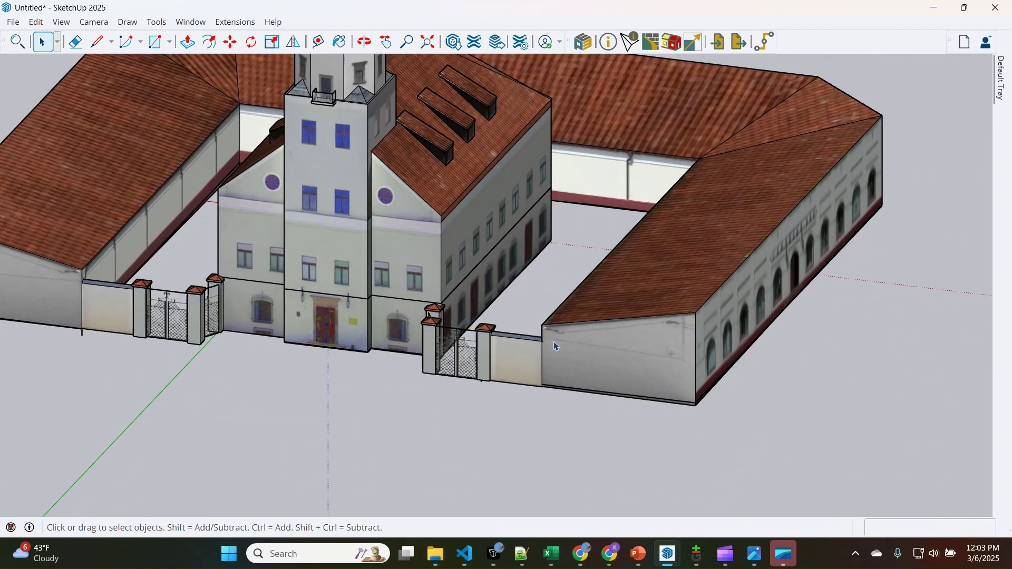
{"action": "key", "text": "t"}
{"action": "left_click", "coordinate": [541, 323]}
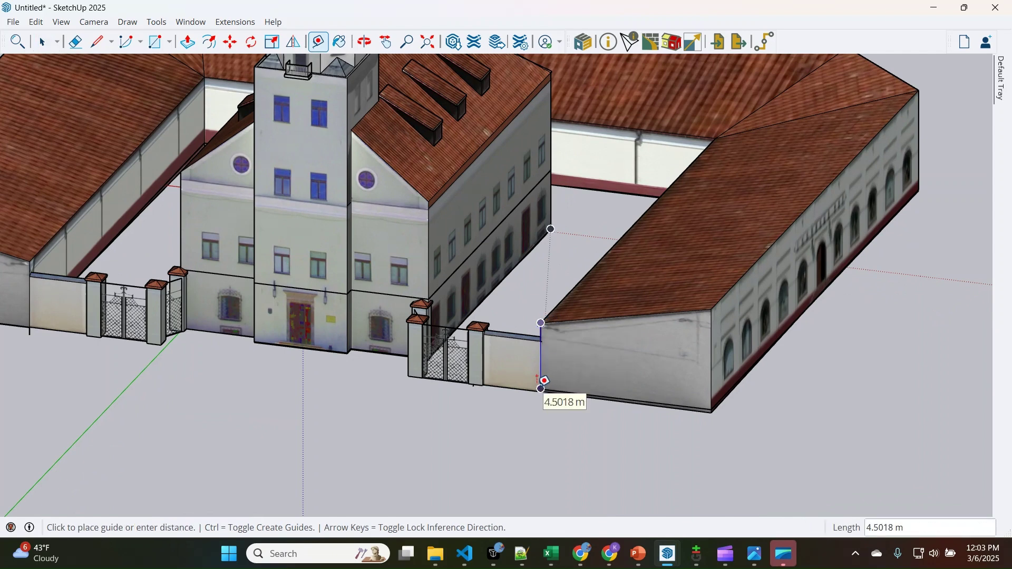
{"action": "key", "text": "Escape"}
{"action": "key", "text": "space"}
{"action": "scroll", "coordinate": [511, 402], "scroll_direction": "down", "scroll_amount": 3}
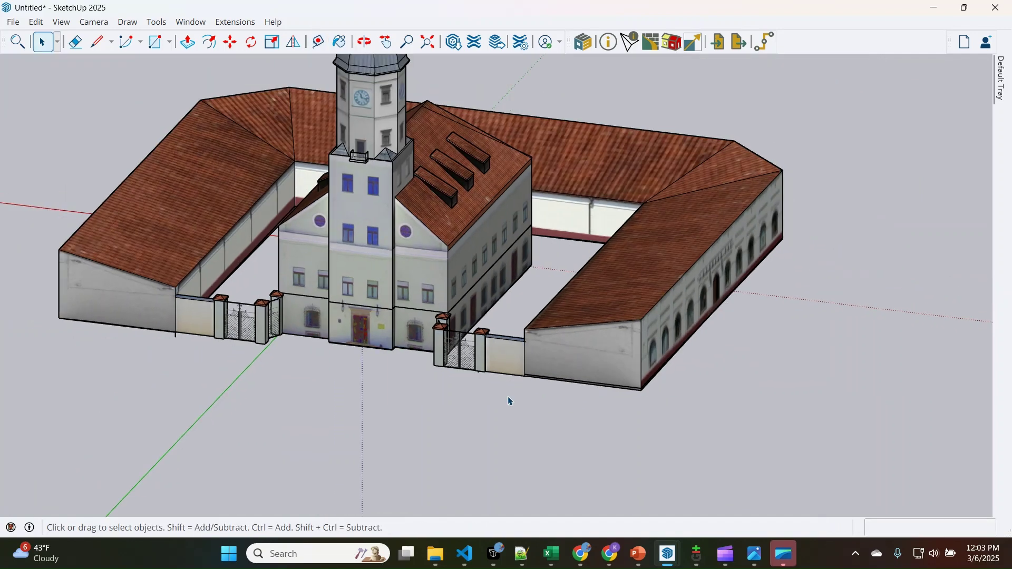
{"action": "mouse_move", "coordinate": [670, 550]}
{"action": "left_click", "coordinate": [735, 493]}
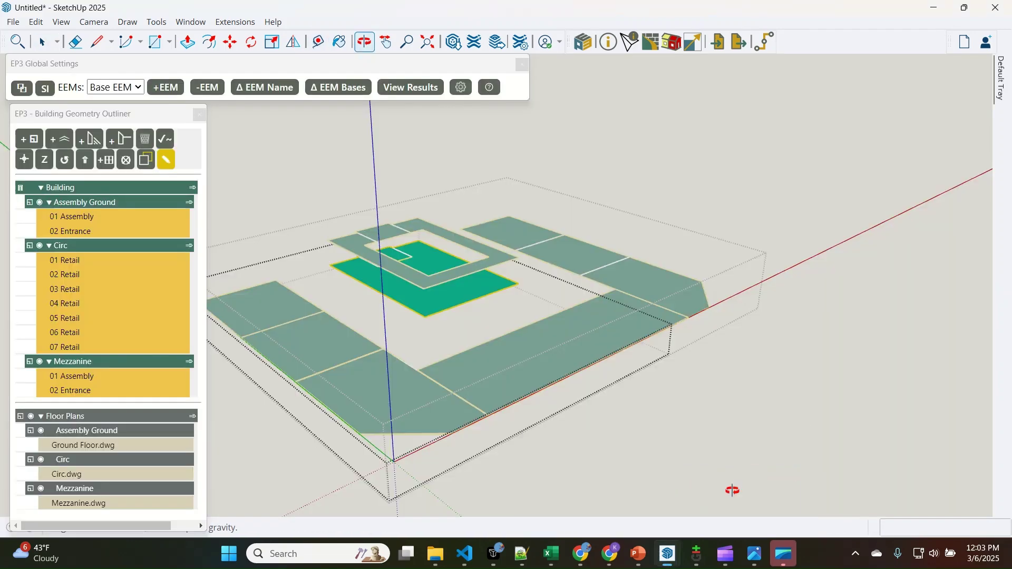
Add a roof named Circ Roof to the building, copied from the Circ floor at an elevation of 4.5 m
{"action": "key", "text": "space"}
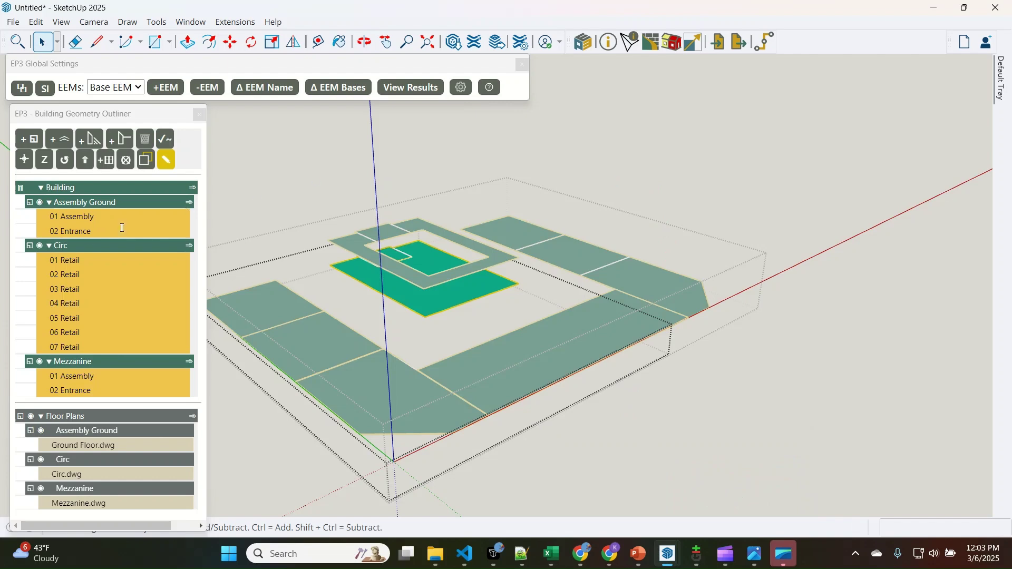
{"action": "left_click", "coordinate": [90, 187]}
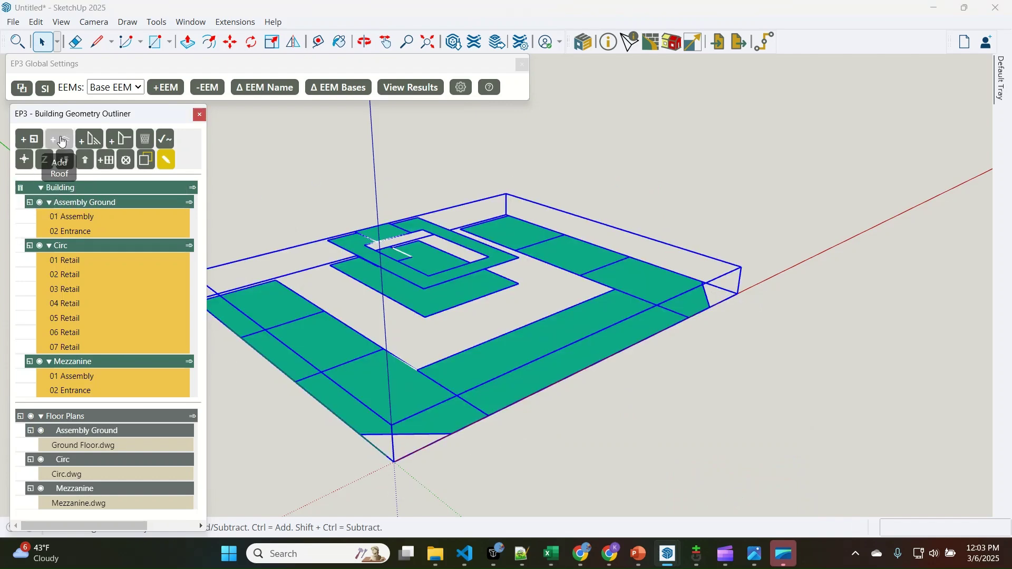
{"action": "left_click", "coordinate": [62, 141]}
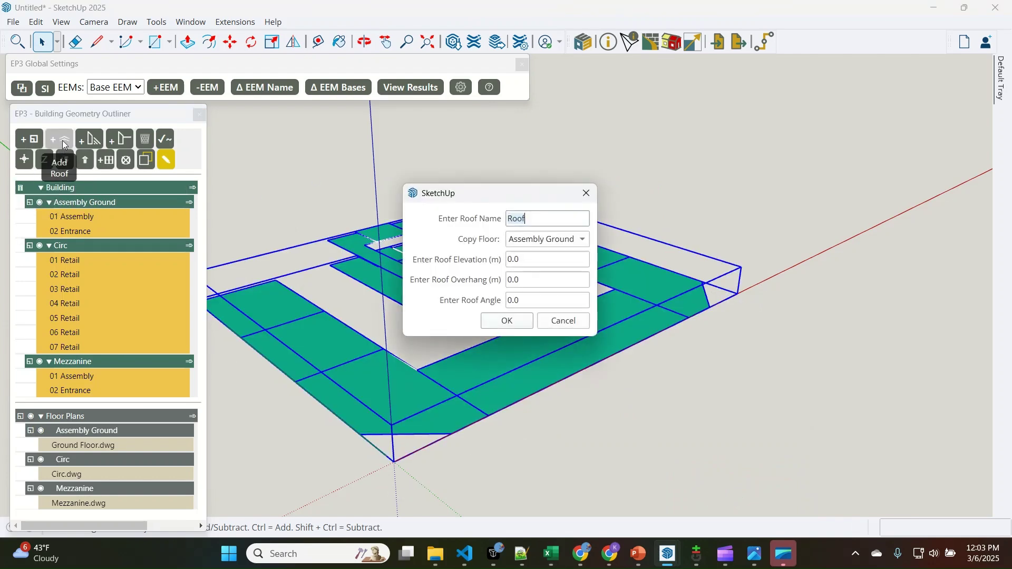
{"action": "type", "text": "Circ"}
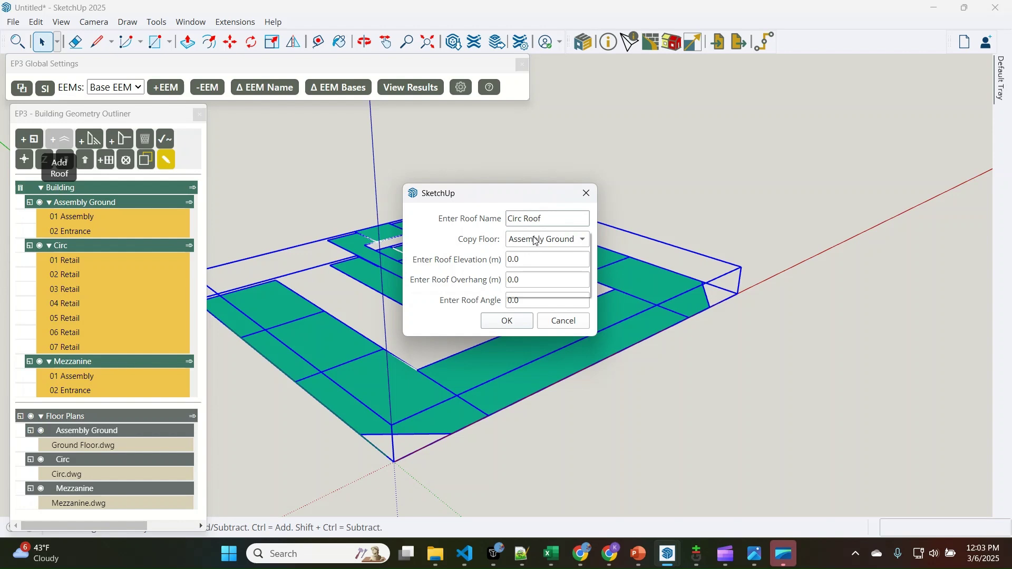
{"action": "left_click", "coordinate": [529, 240]}
{"action": "left_click", "coordinate": [518, 261]}
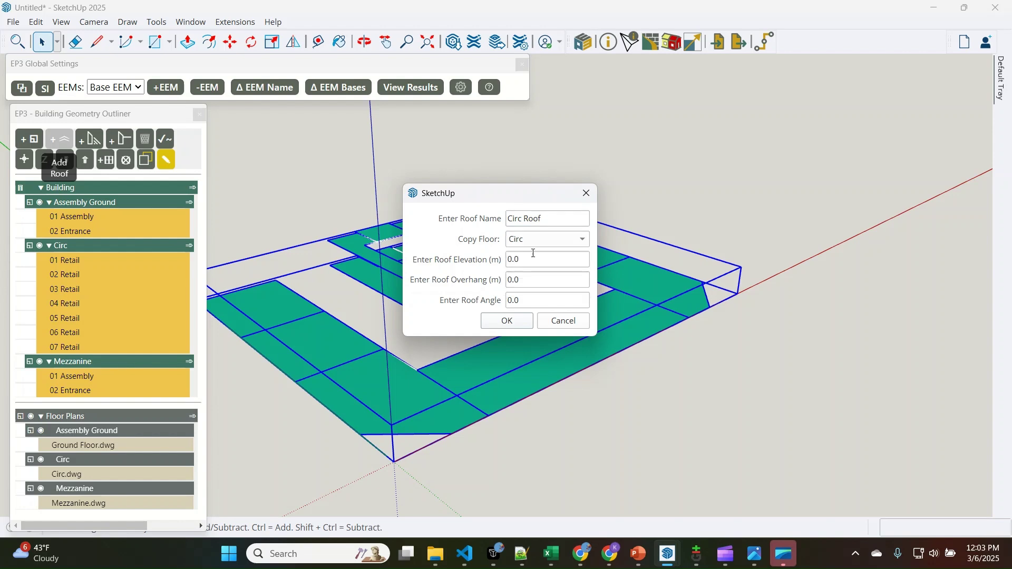
{"action": "left_click_drag", "start_coordinate": [539, 259], "coordinate": [404, 259]}
{"action": "type", "text": "4.5"}
{"action": "left_click", "coordinate": [520, 323]}
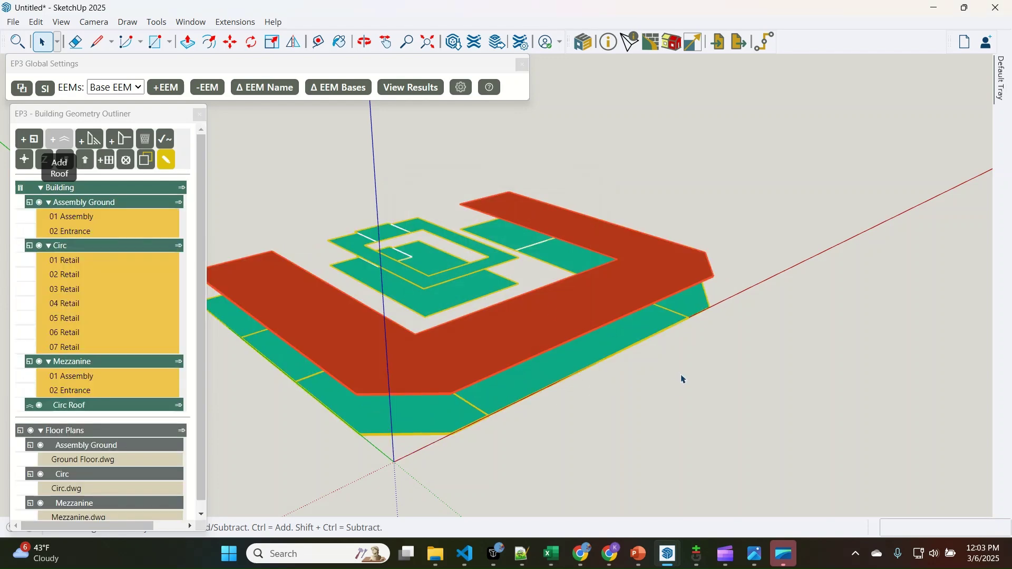
Compare the flat Circ roof with the side wings' sloped roofs in the textured reference building and return to the EP3 model
{"action": "left_click", "coordinate": [477, 390]}
{"action": "scroll", "coordinate": [480, 399], "scroll_direction": "down", "scroll_amount": 1}
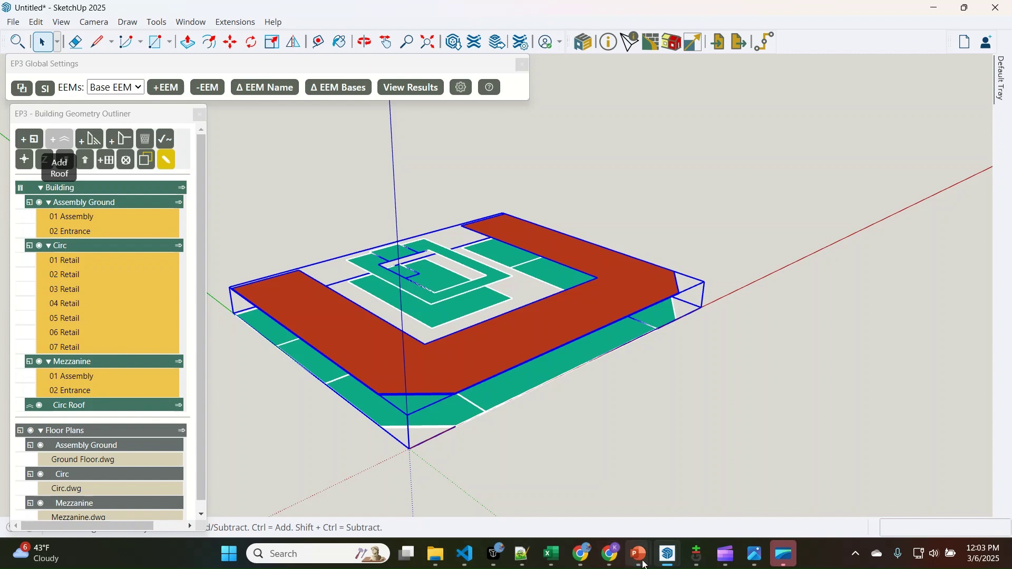
{"action": "mouse_move", "coordinate": [669, 555]}
{"action": "left_click", "coordinate": [592, 482]}
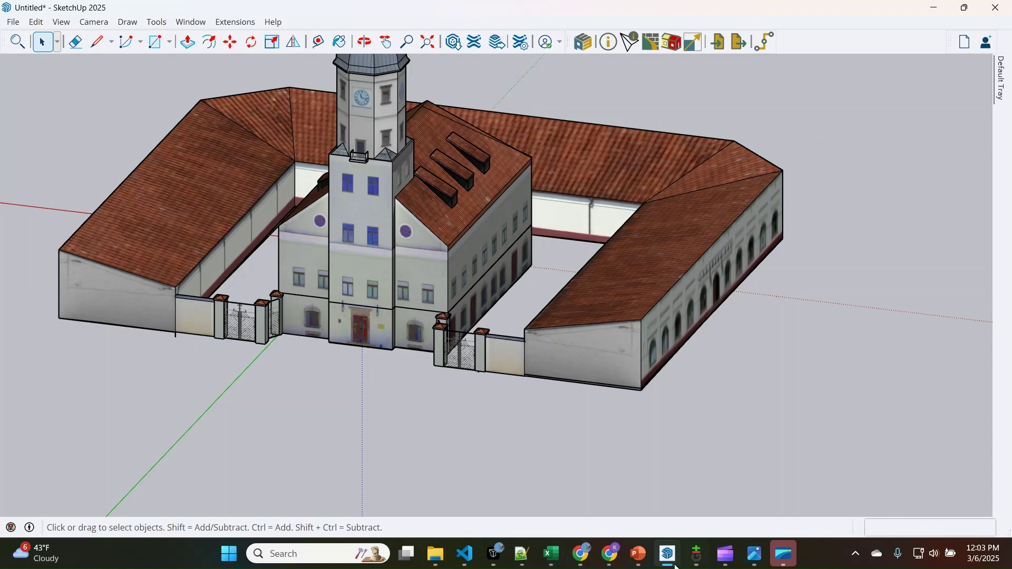
{"action": "mouse_move", "coordinate": [669, 559]}
{"action": "left_click", "coordinate": [712, 496]}
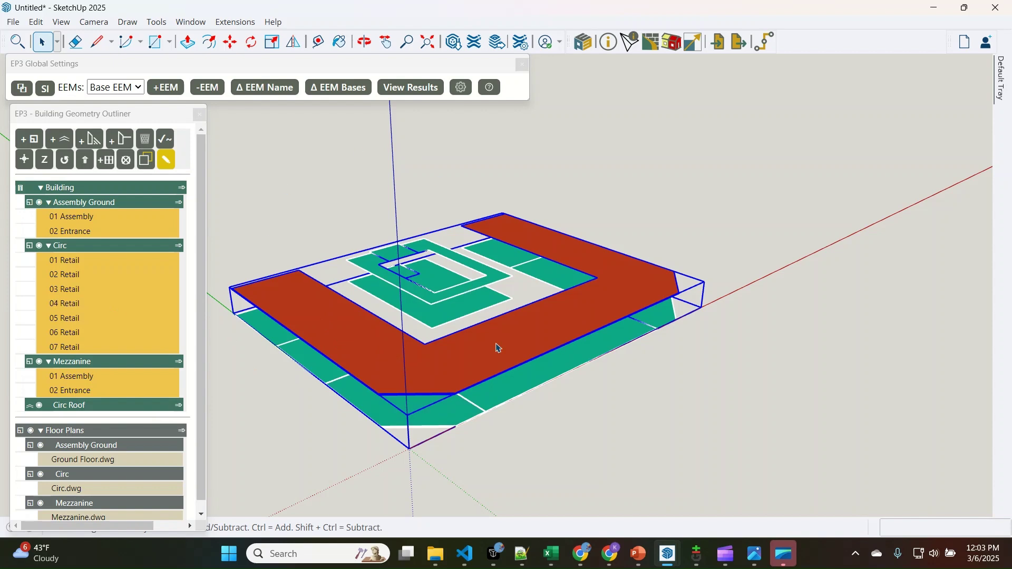
Open the Circ Roof for editing and select all edges along its outer perimeter
{"action": "left_click", "coordinate": [180, 407]}
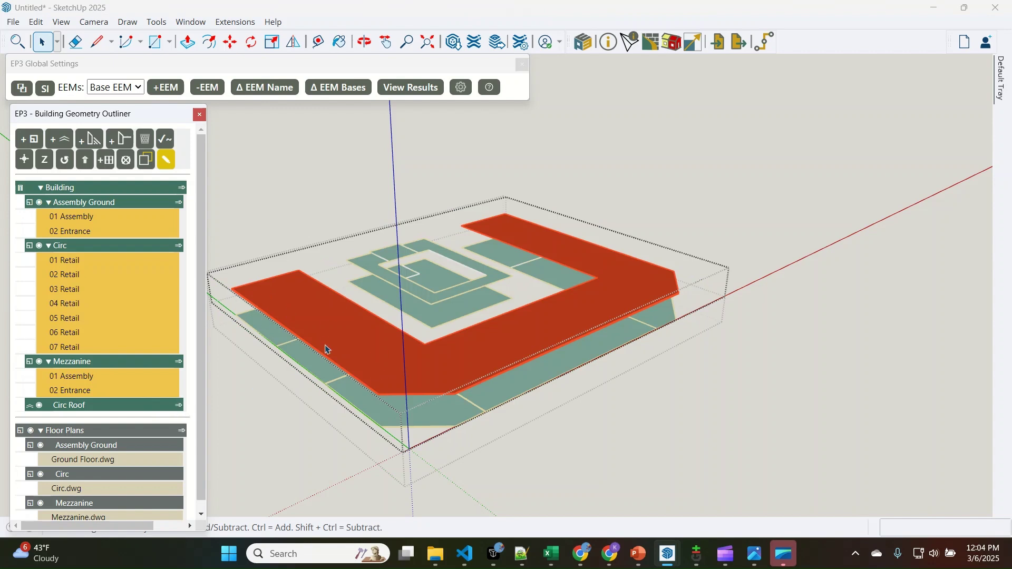
{"action": "left_click", "coordinate": [377, 380]}
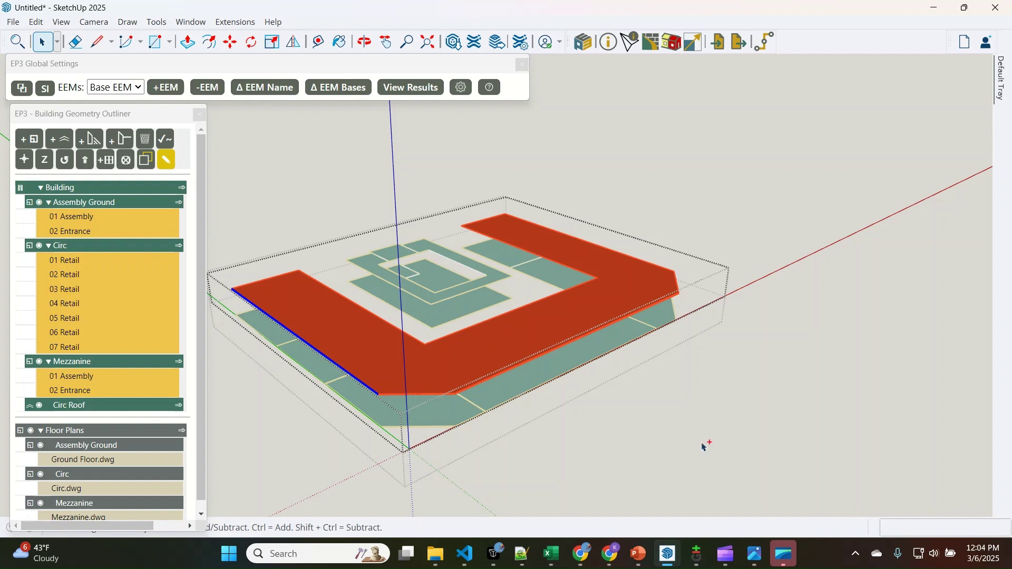
{"action": "left_click", "coordinate": [438, 393], "text": "ctrl"}
{"action": "left_click", "coordinate": [436, 396], "text": "ctrl"}
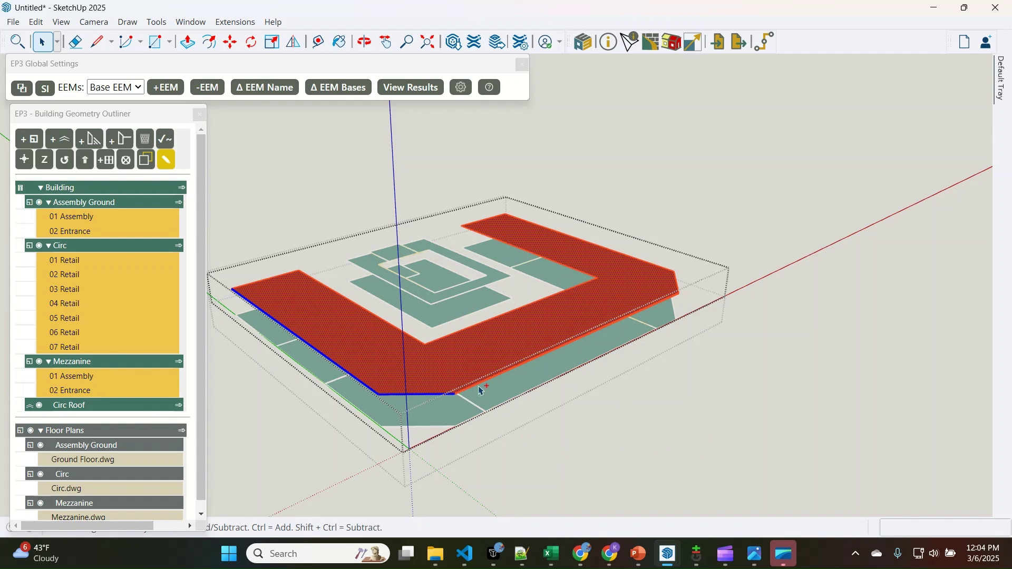
{"action": "left_click", "coordinate": [490, 383], "text": "ctrl"}
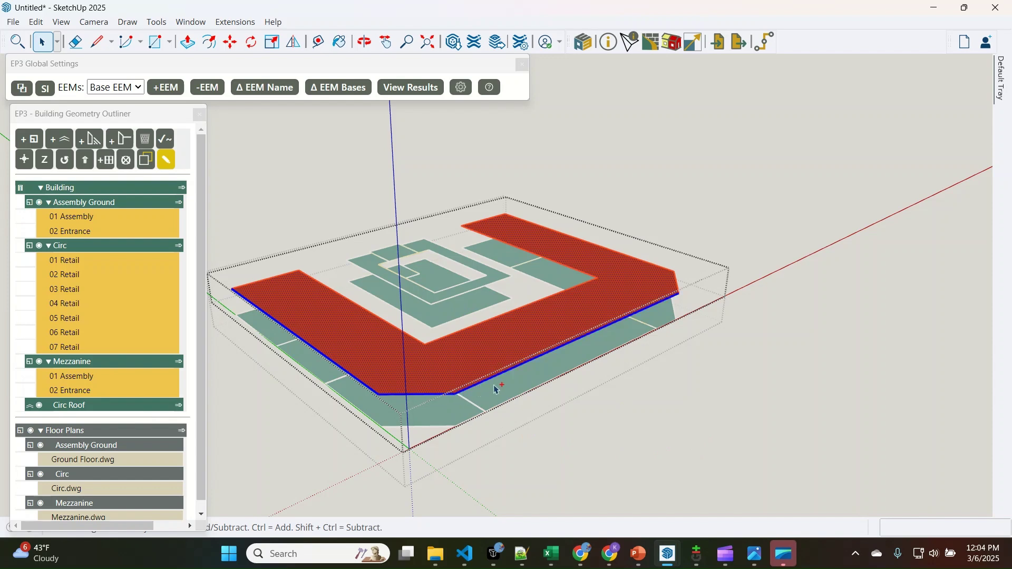
{"action": "left_click", "coordinate": [657, 267], "text": "ctrl"}
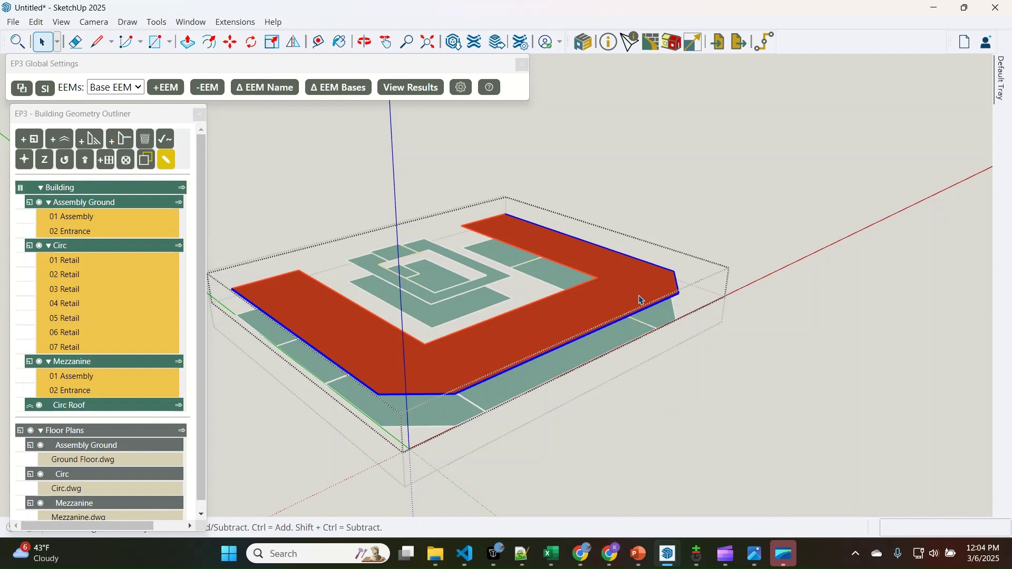
Try to raise the roof's selected outer edges vertically by about 5.57 m, and undo the move
{"action": "key", "text": "m"}
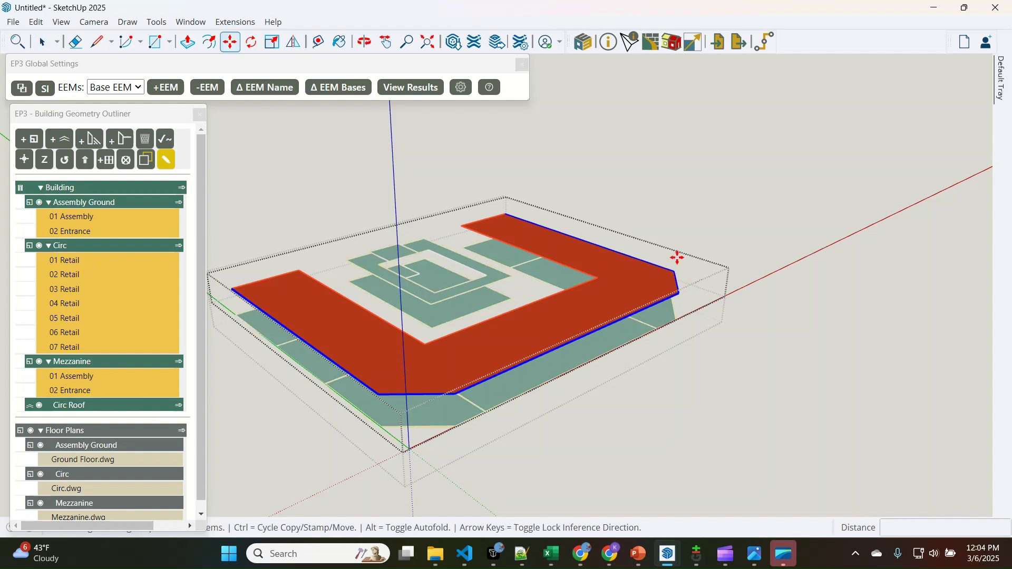
{"action": "left_click", "coordinate": [677, 257]}
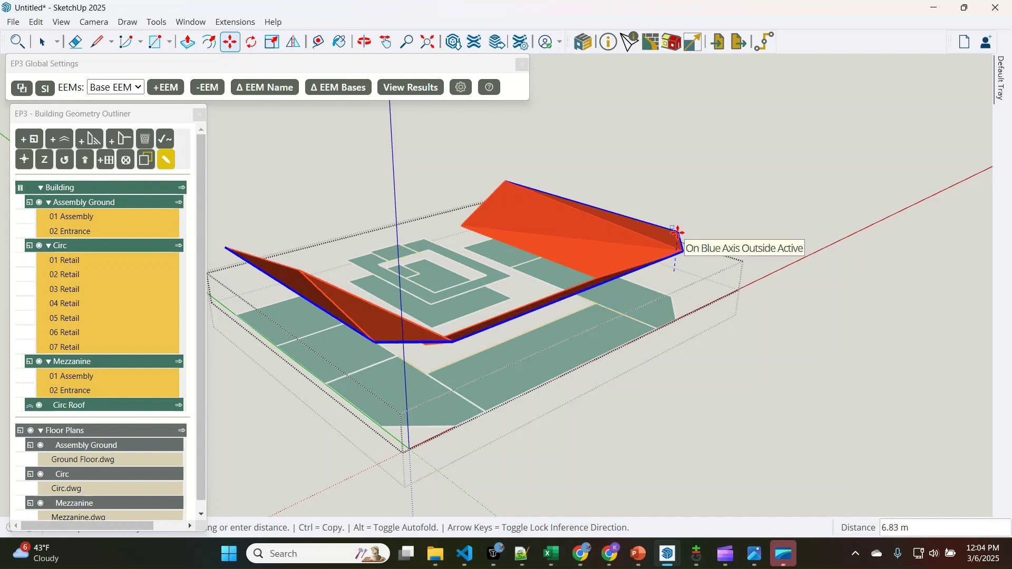
{"action": "left_click", "coordinate": [674, 240]}
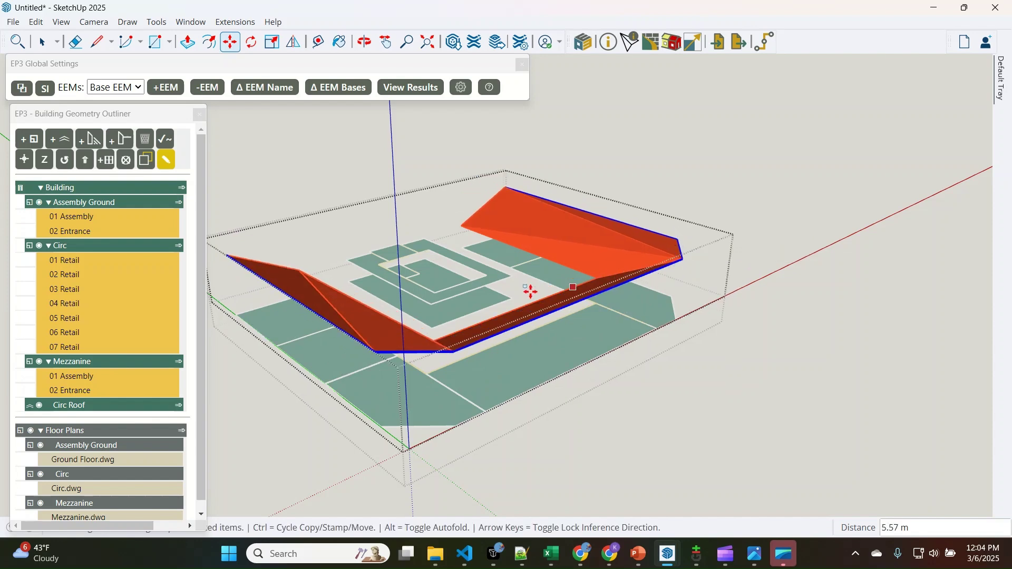
{"action": "middle_click_drag", "start_coordinate": [481, 302], "coordinate": [636, 421]}
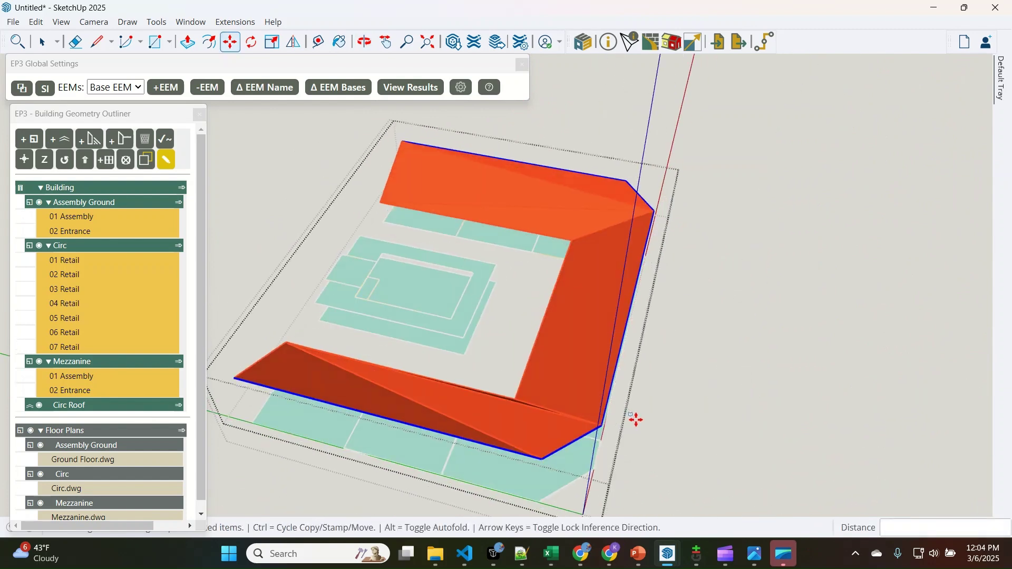
{"action": "key", "text": "ctrl+z"}
{"action": "key", "text": "space"}
{"action": "left_click", "coordinate": [538, 448]}
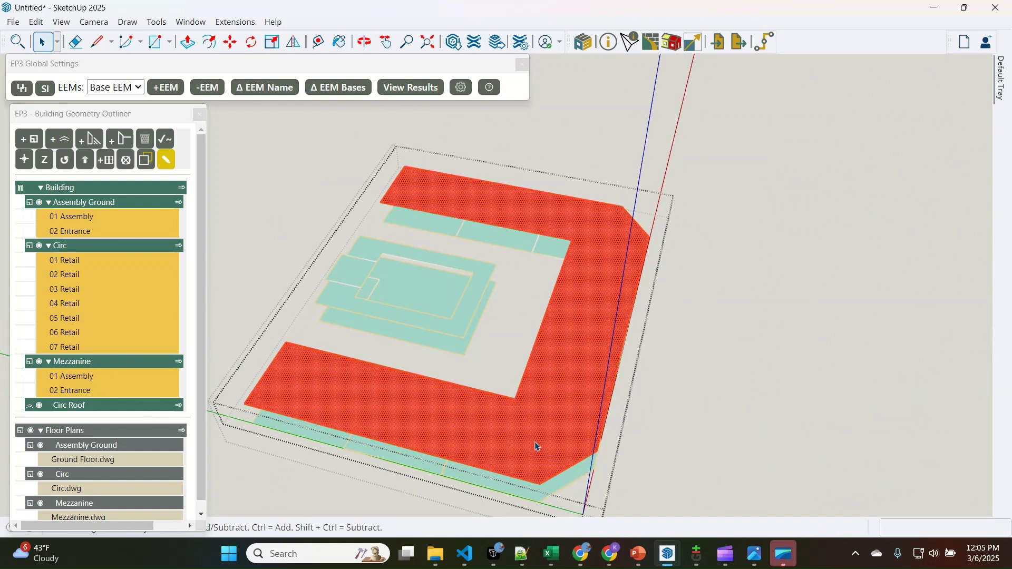
Draw four lines across the Circ roof, joining each inner corner to the two nearest outer chamfer corners
{"action": "key", "text": "l"}
{"action": "left_click", "coordinate": [516, 399]}
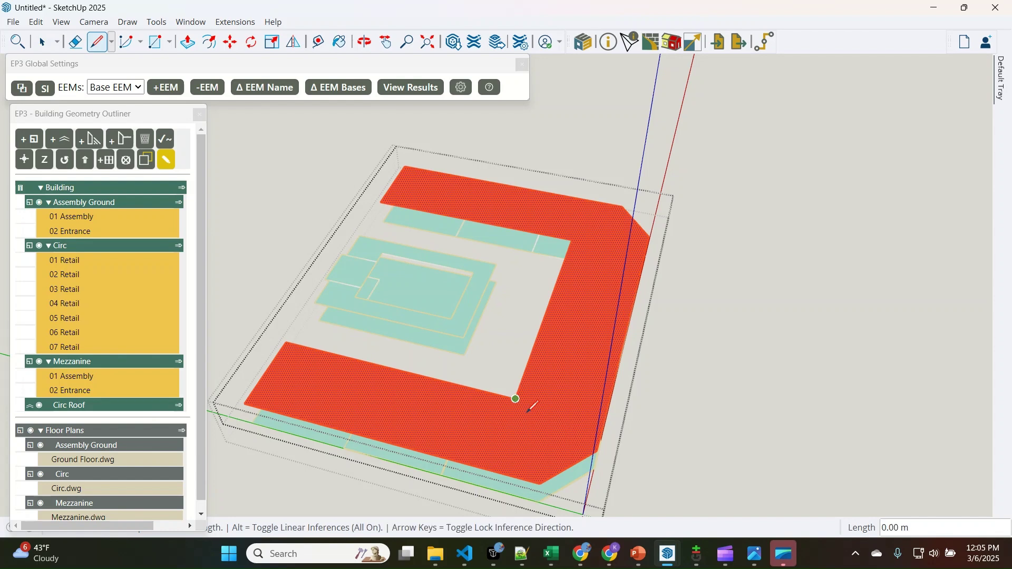
{"action": "left_click", "coordinate": [540, 483]}
{"action": "left_click", "coordinate": [516, 399]}
{"action": "left_click", "coordinate": [597, 449]}
{"action": "left_click", "coordinate": [571, 240]}
{"action": "left_click", "coordinate": [649, 238]}
{"action": "left_click", "coordinate": [572, 240]}
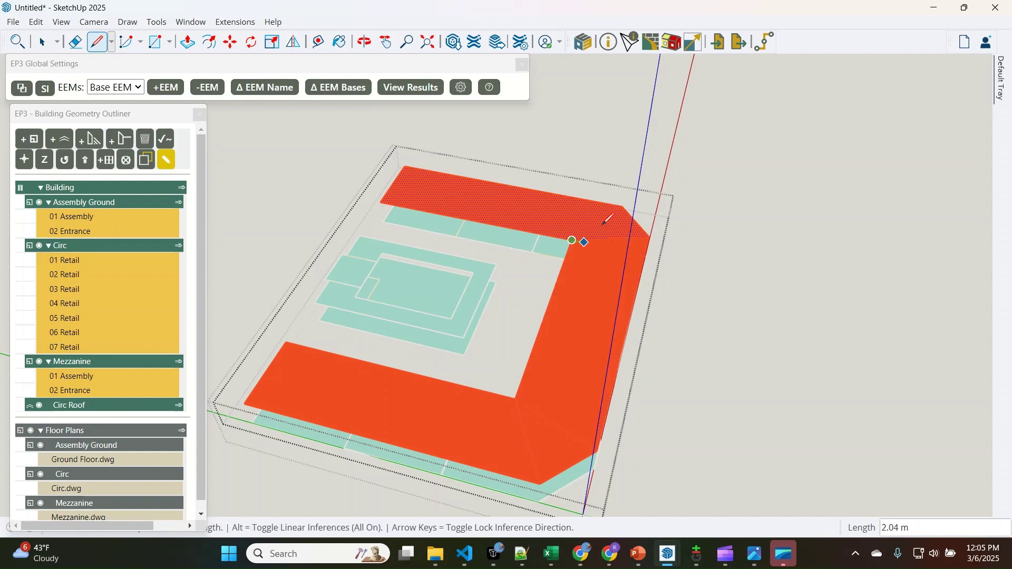
{"action": "left_click", "coordinate": [622, 206]}
{"action": "key", "text": "space"}
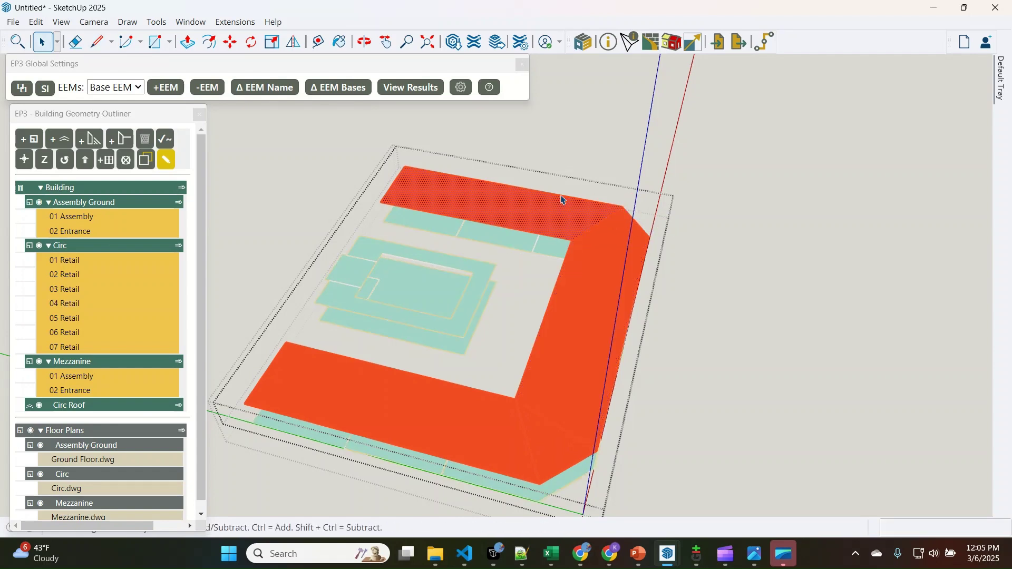
Select the five outer perimeter edges of the divided Circ roof
{"action": "left_click", "coordinate": [597, 204]}
{"action": "left_click", "coordinate": [637, 225], "text": "ctrl"}
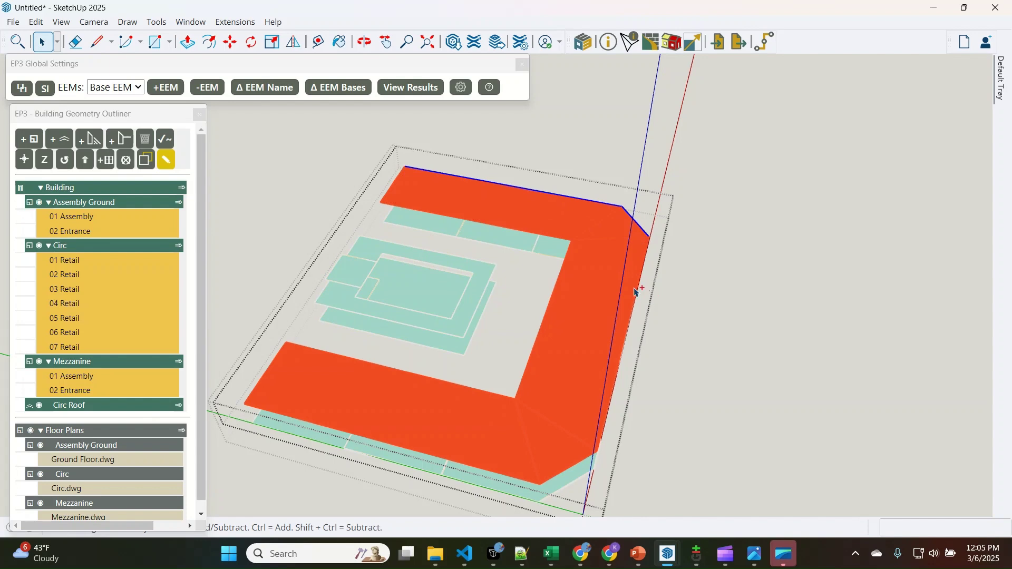
{"action": "left_click", "coordinate": [637, 300], "text": "ctrl"}
{"action": "left_click", "coordinate": [570, 470], "text": "ctrl"}
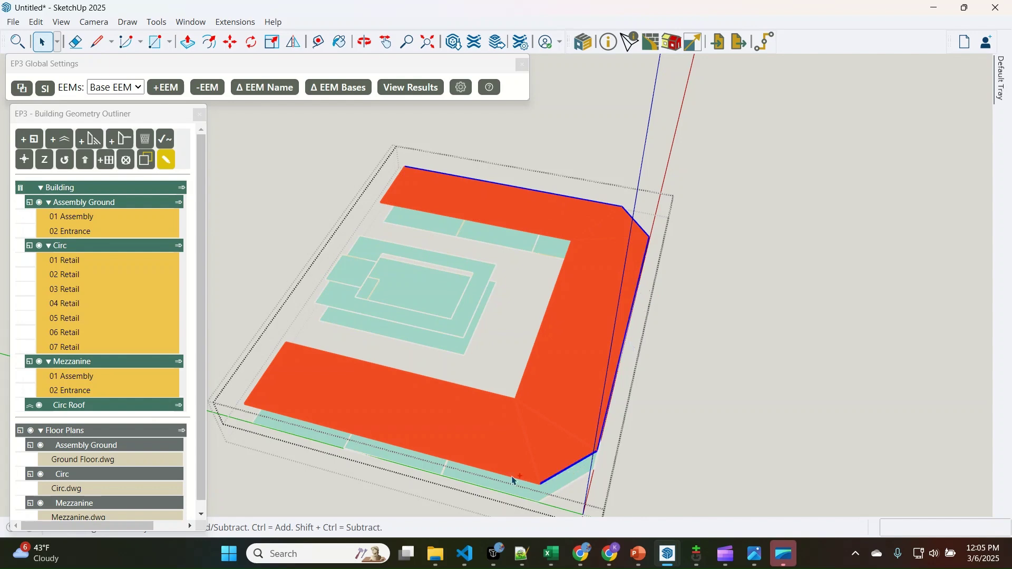
{"action": "left_click", "coordinate": [509, 479], "text": "ctrl"}
{"action": "middle_click_drag", "start_coordinate": [599, 417], "coordinate": [593, 318]}
{"action": "key", "text": "m"}
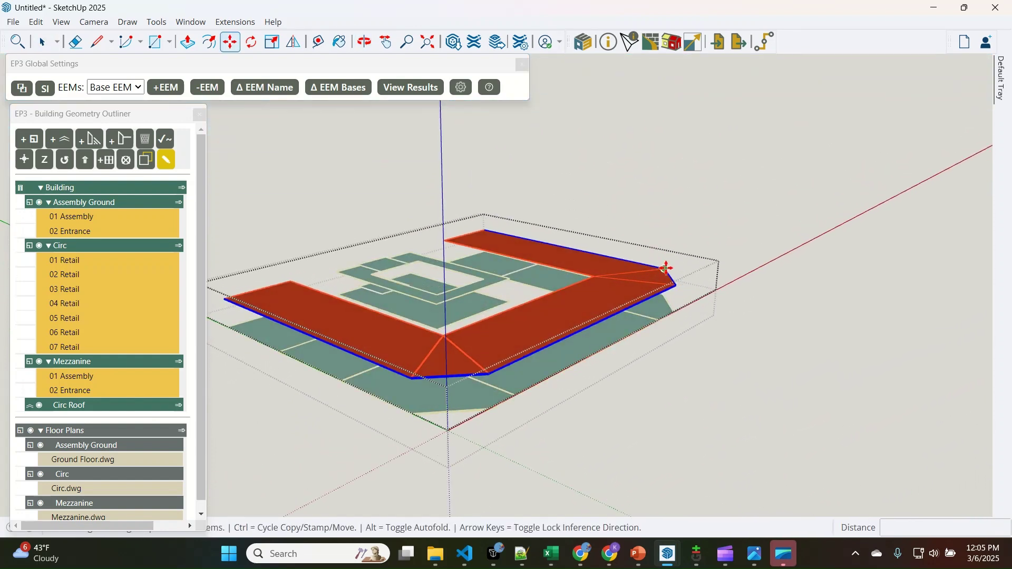
{"action": "left_click", "coordinate": [666, 268]}
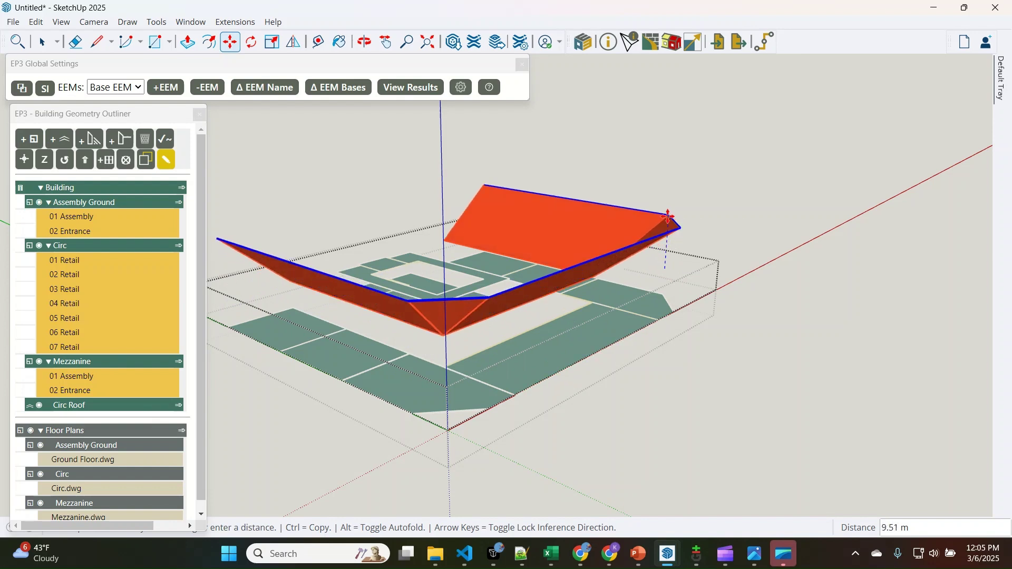
{"action": "key", "text": "space"}
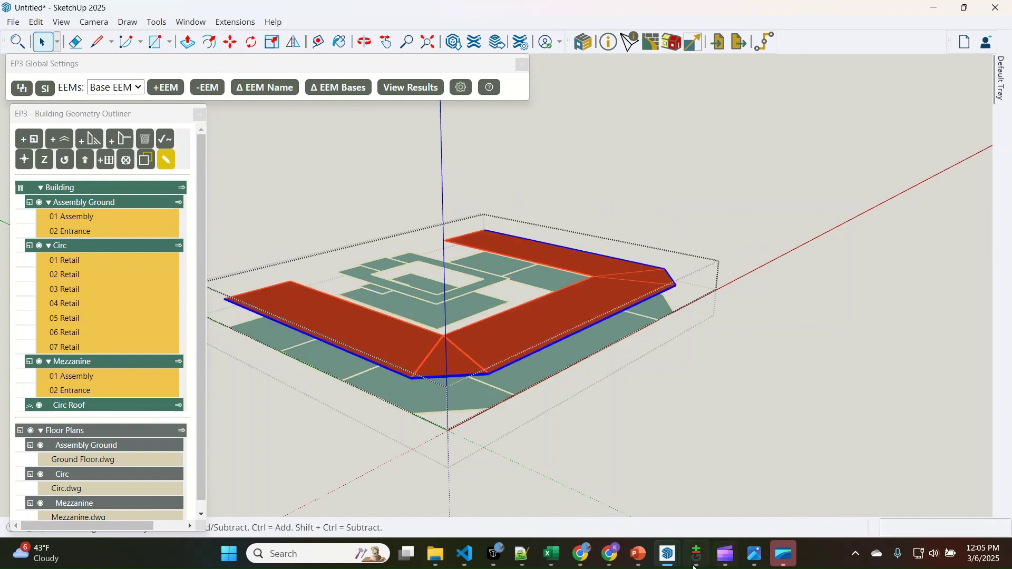
Switch to the reference building and measure the vertical rise between the side wing's low and high roof corners at the end wall
{"action": "mouse_move", "coordinate": [675, 565]}
{"action": "left_click", "coordinate": [596, 488]}
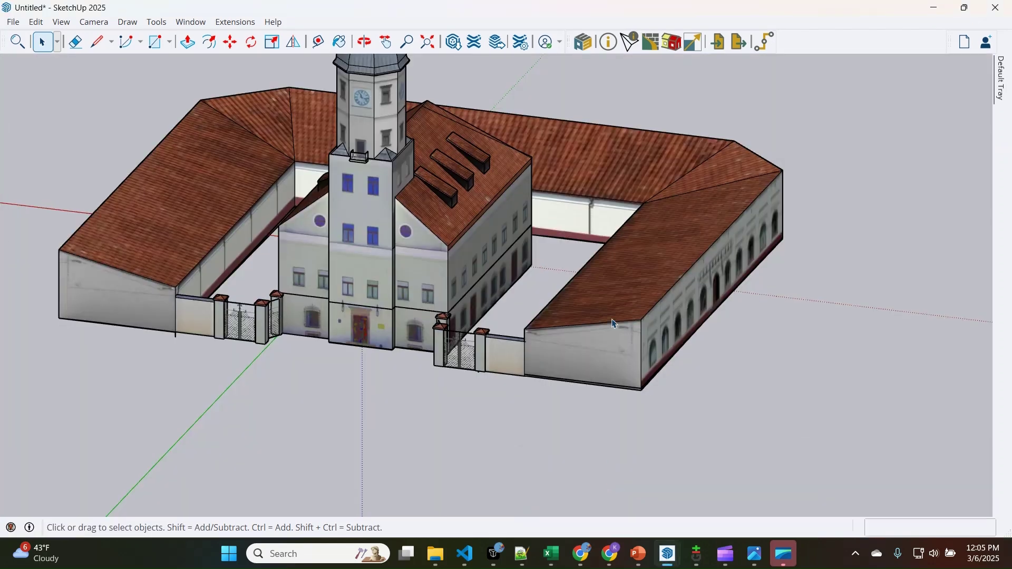
{"action": "left_click", "coordinate": [614, 342]}
{"action": "scroll", "coordinate": [627, 340], "scroll_direction": "up", "scroll_amount": 5}
{"action": "scroll", "coordinate": [635, 334], "scroll_direction": "up", "scroll_amount": 1}
{"action": "key", "text": "t"}
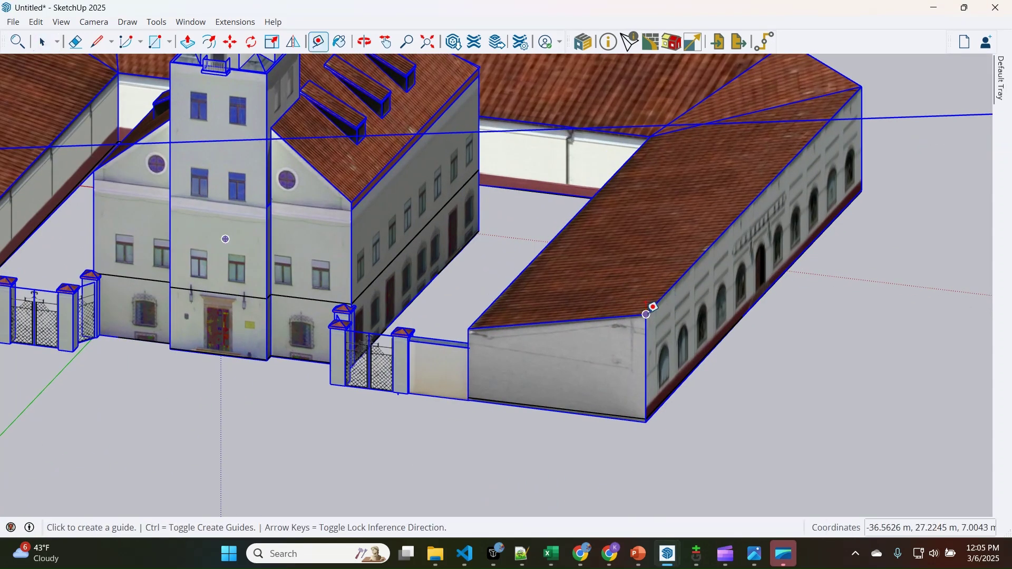
{"action": "left_click", "coordinate": [646, 315]}
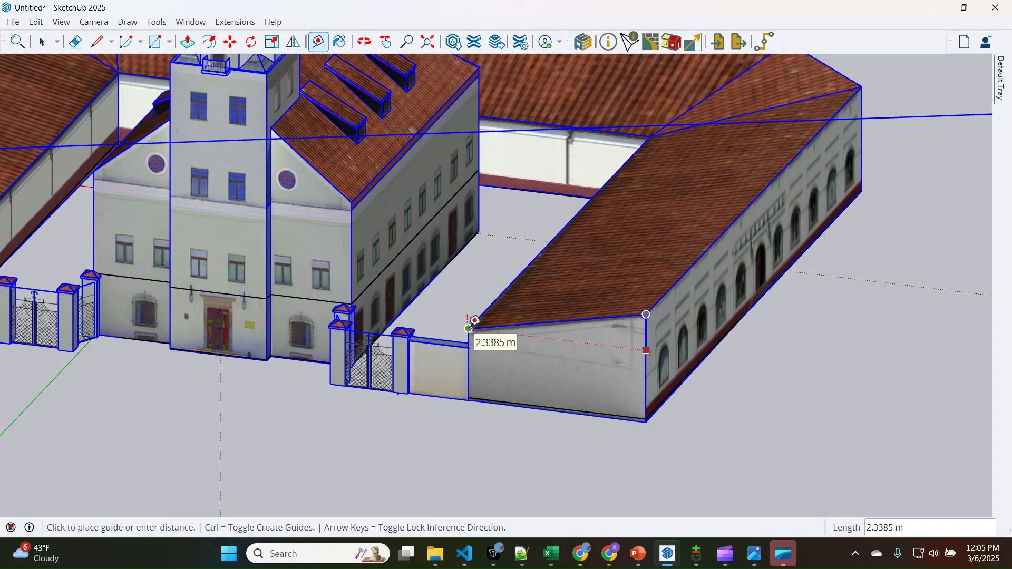
{"action": "key", "text": "space"}
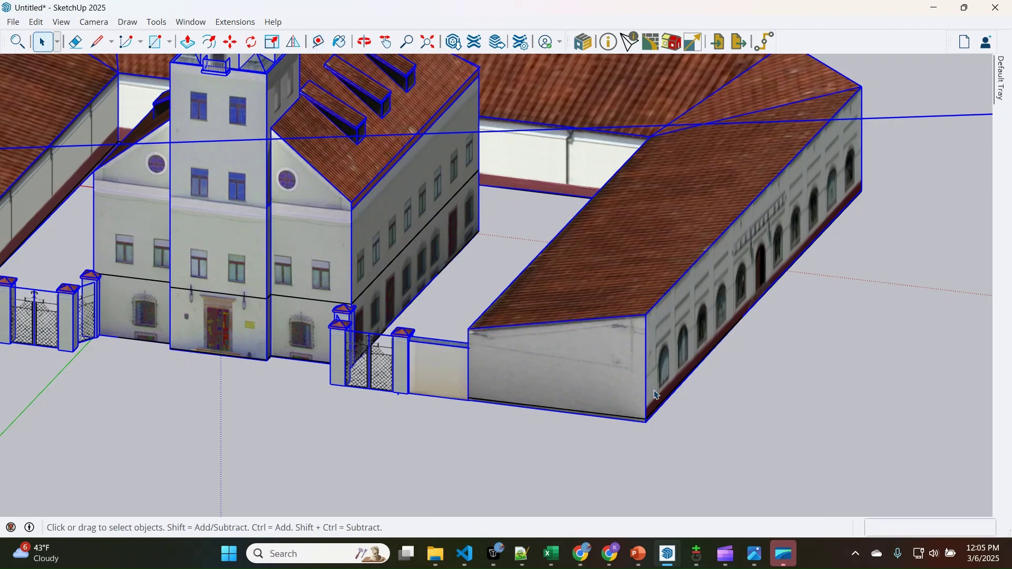
Measure the direct distance between the end wall's two upper corners and return to the EP3 model
{"action": "key", "text": "t"}
{"action": "left_click", "coordinate": [647, 314]}
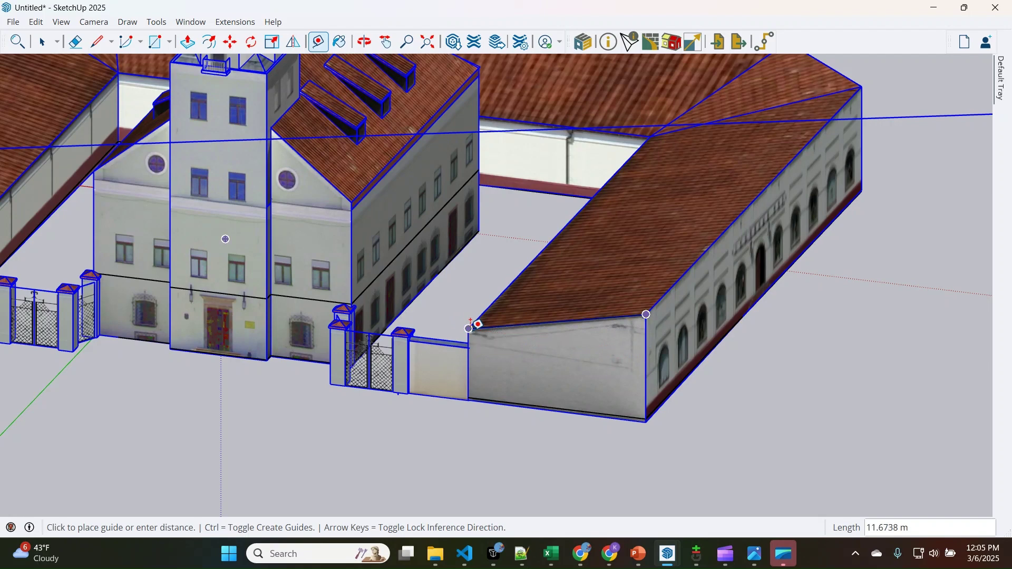
{"action": "key", "text": "space"}
{"action": "mouse_move", "coordinate": [668, 554]}
{"action": "left_click", "coordinate": [733, 486]}
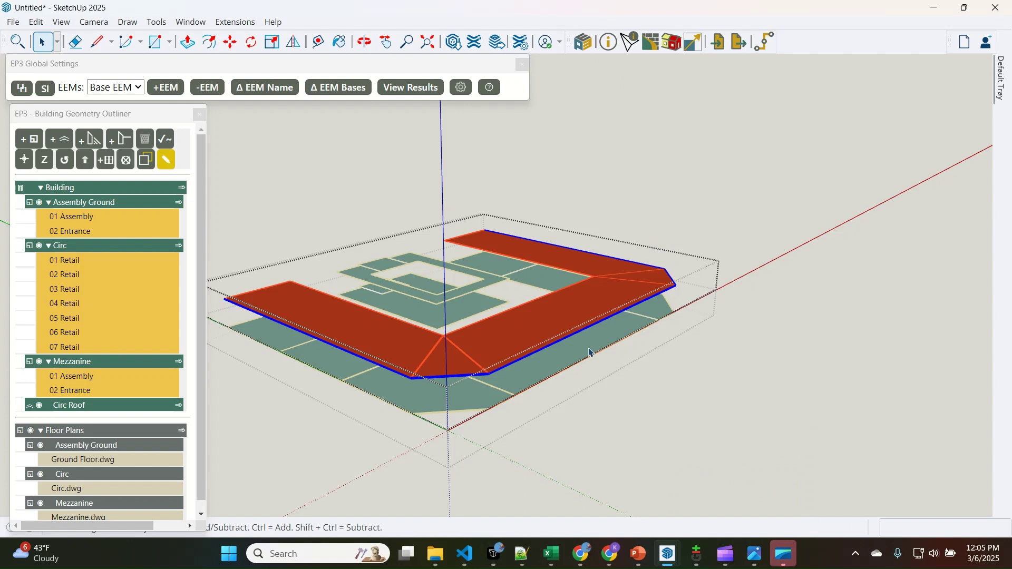
Raise the selected outer edges of the Circ roof 2.34 m vertically and leave the roof's edit mode
{"action": "key", "text": "m"}
{"action": "left_click_drag", "start_coordinate": [666, 270], "coordinate": [666, 226]}
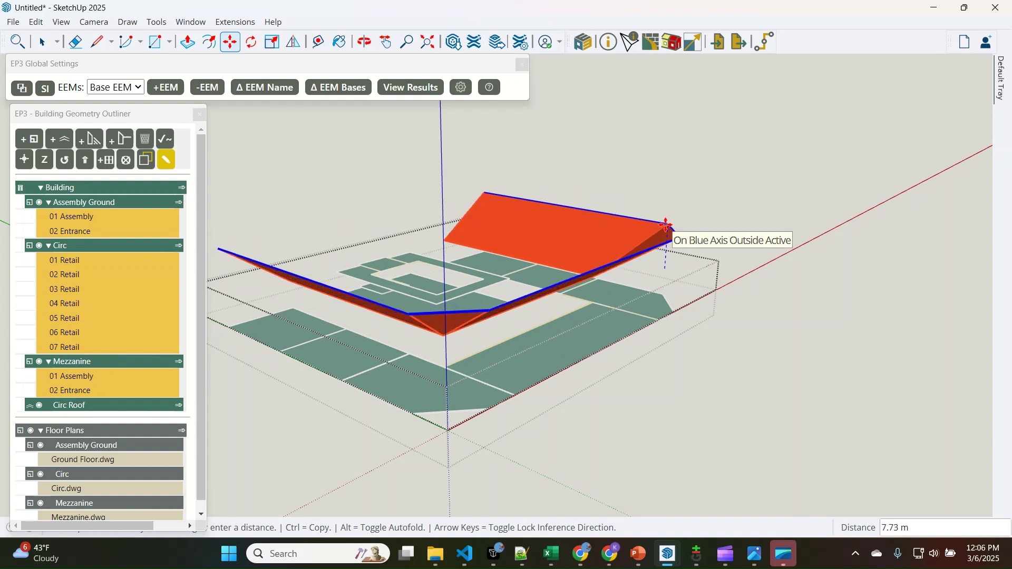
{"action": "type", "text": "2.34"}
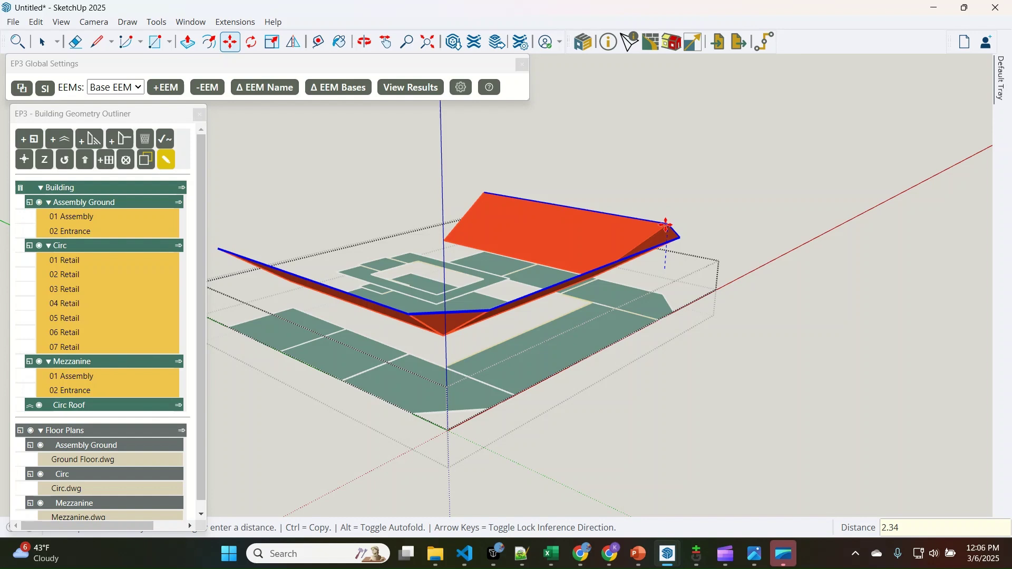
{"action": "type", "text": "m"}
{"action": "key", "text": "Return"}
{"action": "key", "text": "space"}
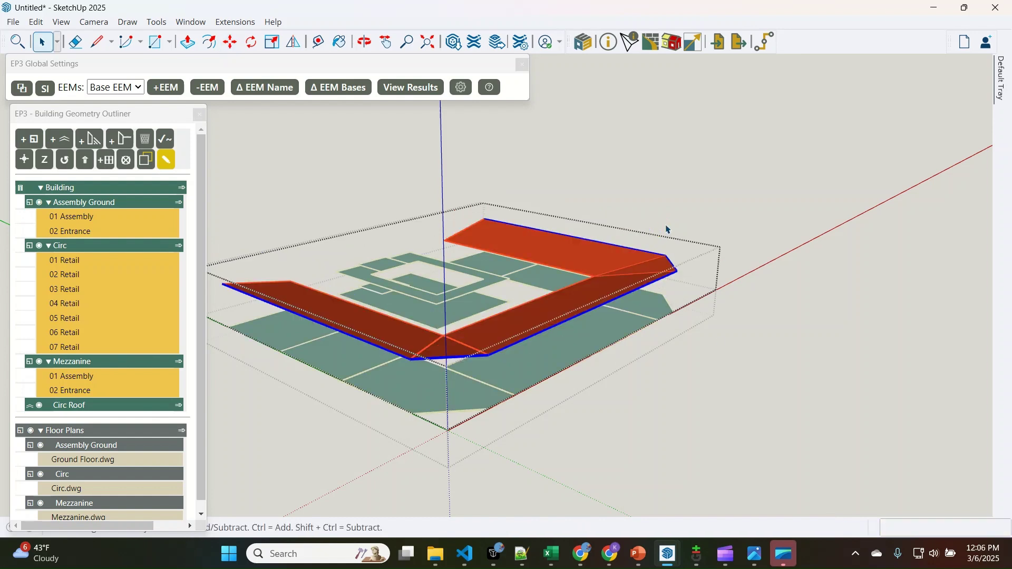
{"action": "left_click", "coordinate": [841, 373]}
Generate the interior walls and the exterior walls for the Circ floor
{"action": "key", "text": "o"}
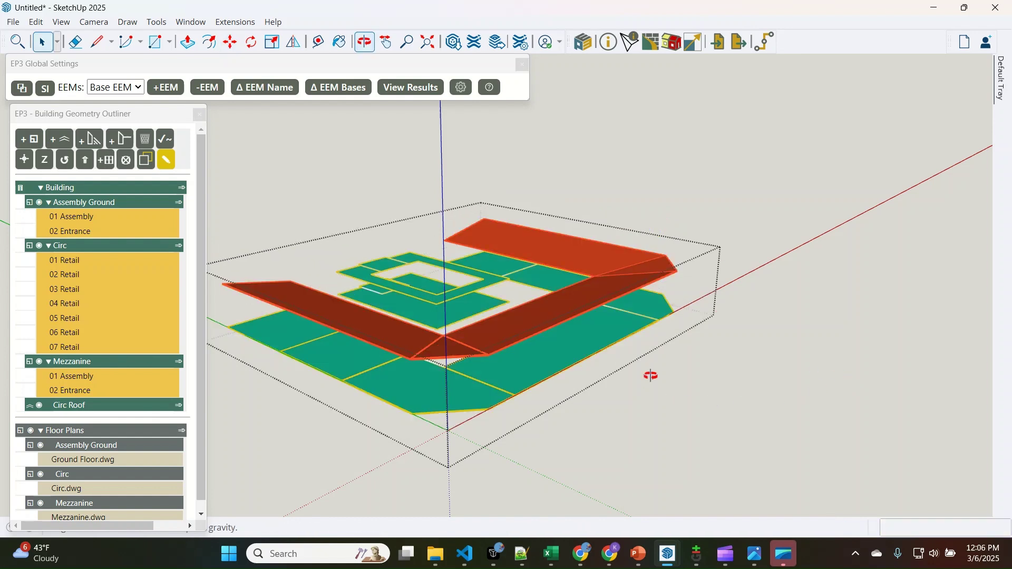
{"action": "left_click_drag", "start_coordinate": [664, 334], "coordinate": [652, 427]}
{"action": "key", "text": "space"}
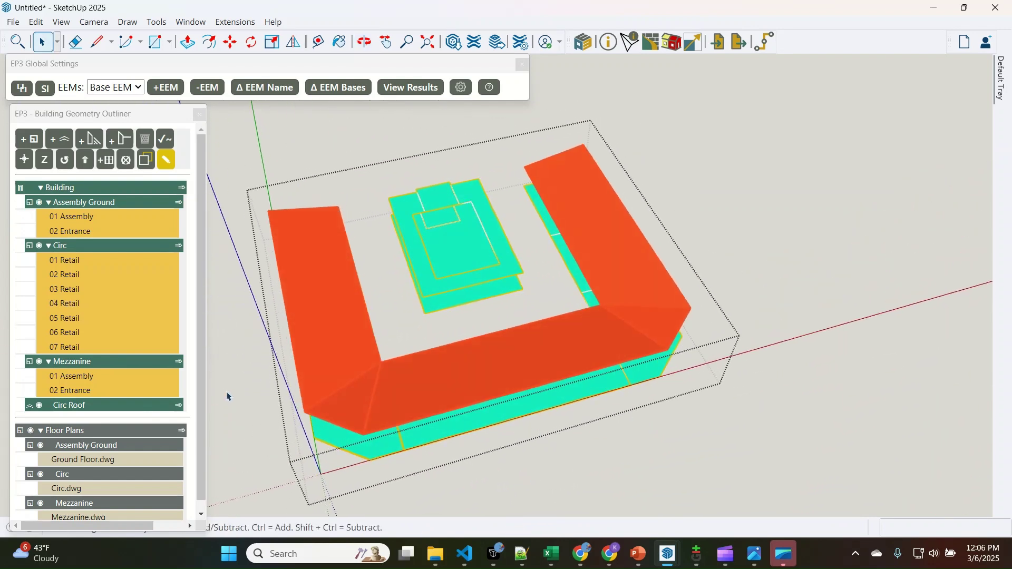
{"action": "double_click", "coordinate": [120, 245]}
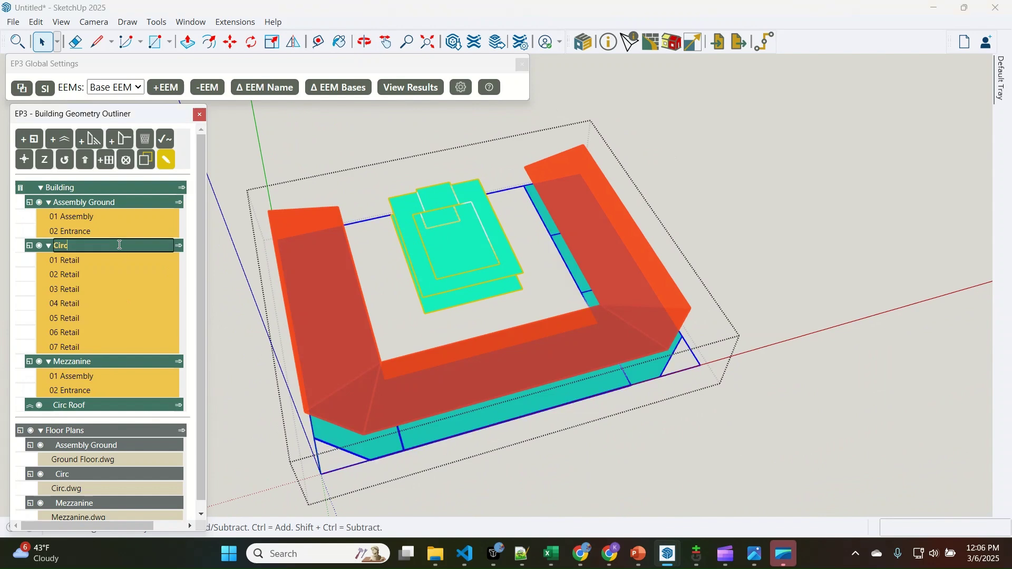
{"action": "key", "text": "End"}
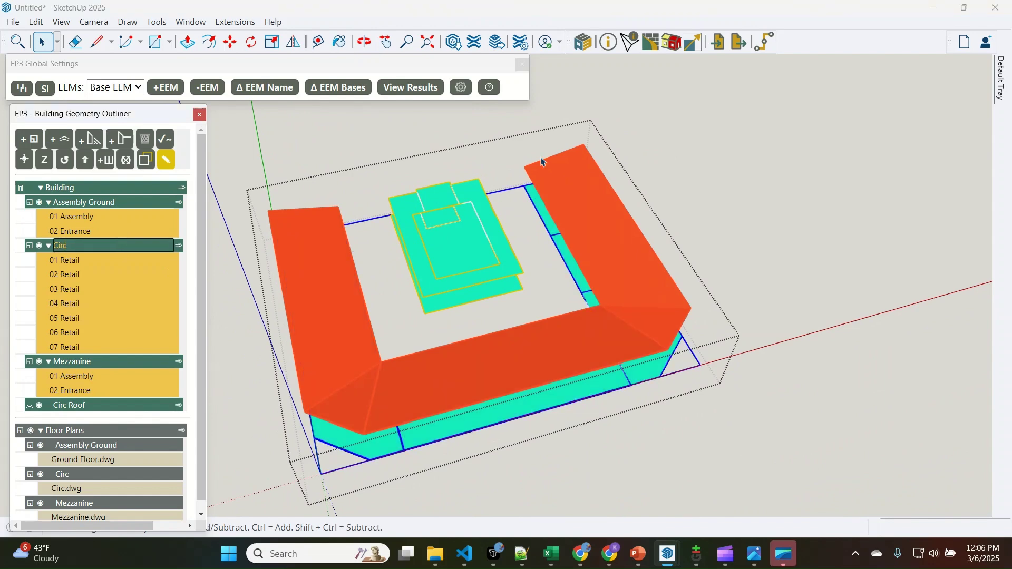
{"action": "left_click", "coordinate": [630, 43]}
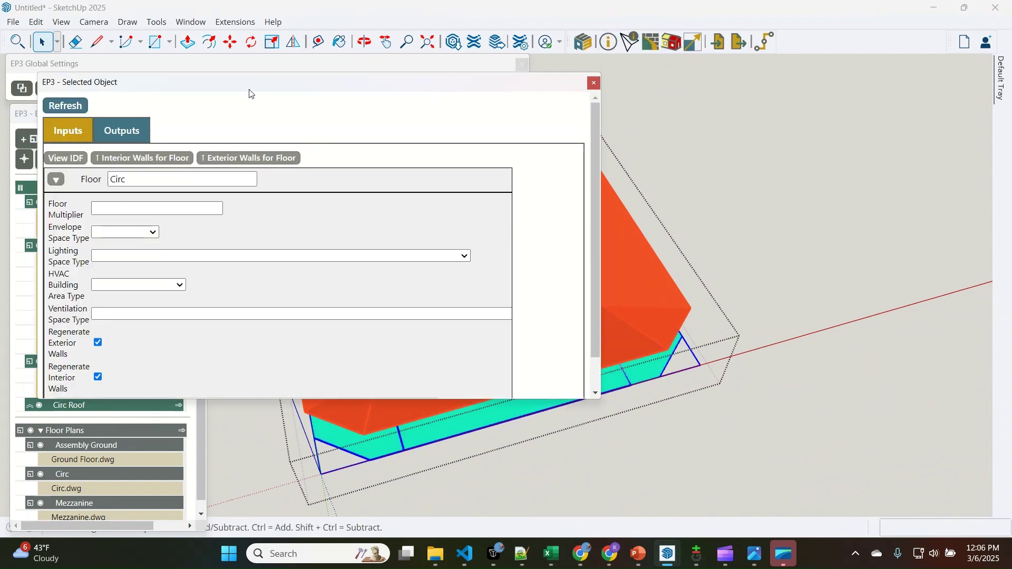
{"action": "left_click_drag", "start_coordinate": [251, 94], "coordinate": [772, 116]}
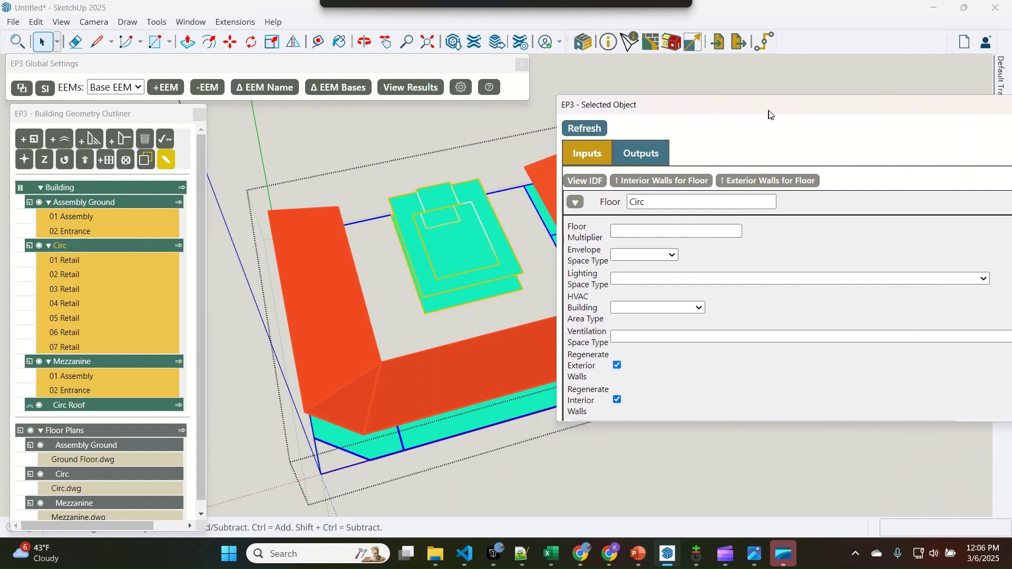
{"action": "left_click", "coordinate": [642, 185]}
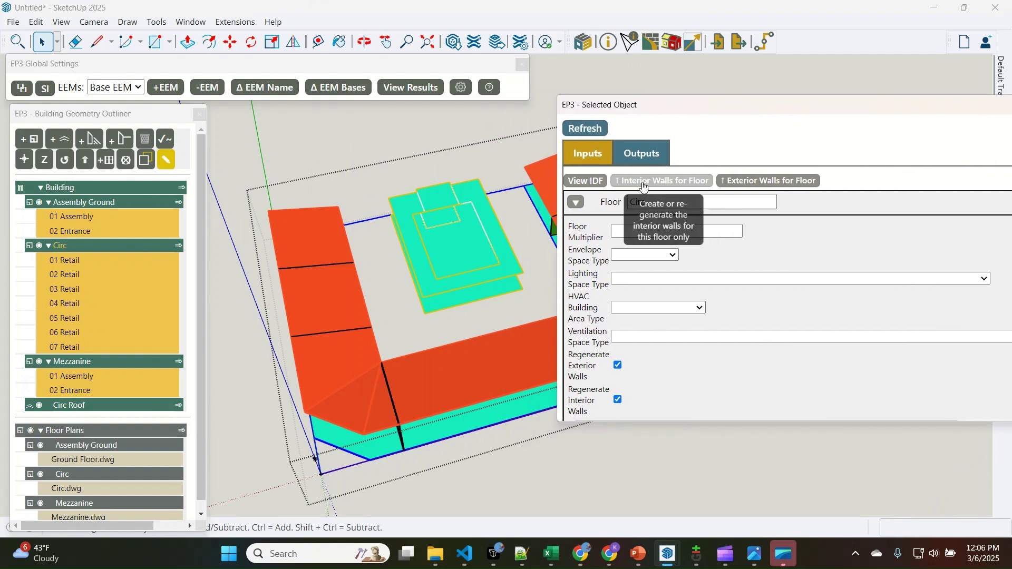
{"action": "left_click", "coordinate": [773, 183]}
{"action": "left_click_drag", "start_coordinate": [773, 112], "coordinate": [615, 168]}
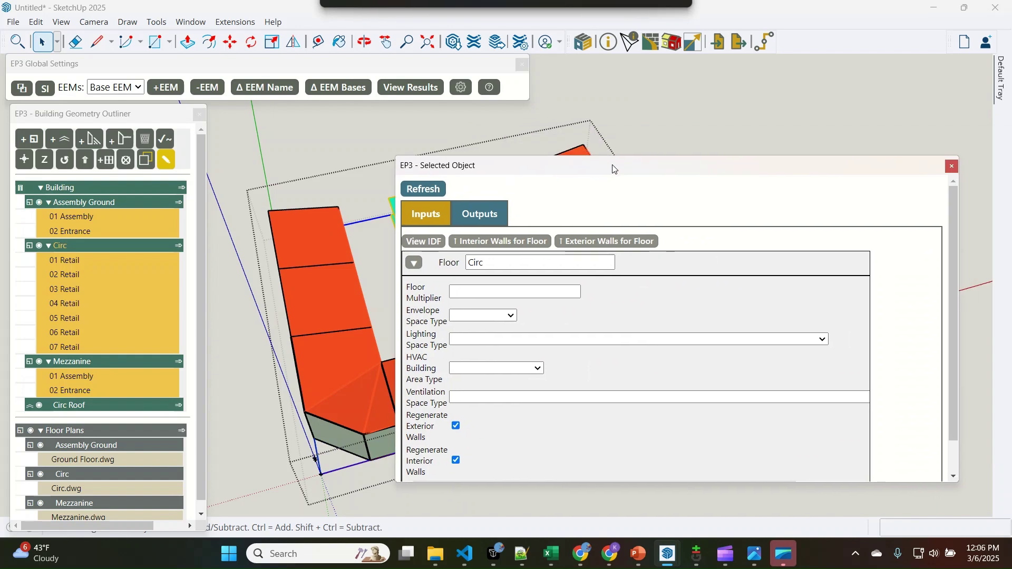
{"action": "left_click", "coordinate": [952, 167]}
Select the Assembly Ground floor, measure from the base of the reference building's main front wall, and return to the EP3 model
{"action": "middle_click_drag", "start_coordinate": [418, 426], "coordinate": [466, 347]}
{"action": "left_click", "coordinate": [464, 352]}
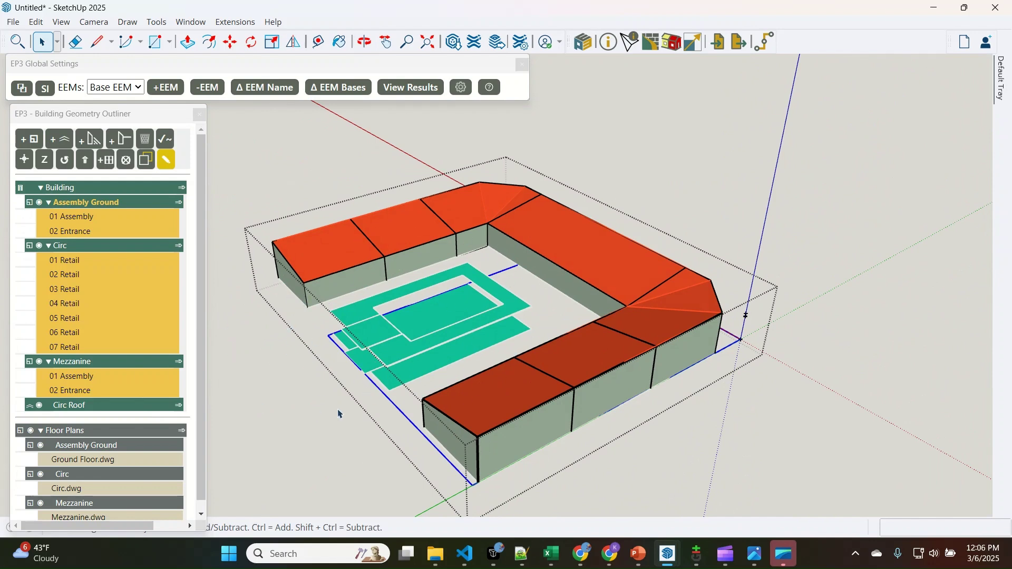
{"action": "mouse_move", "coordinate": [668, 554]}
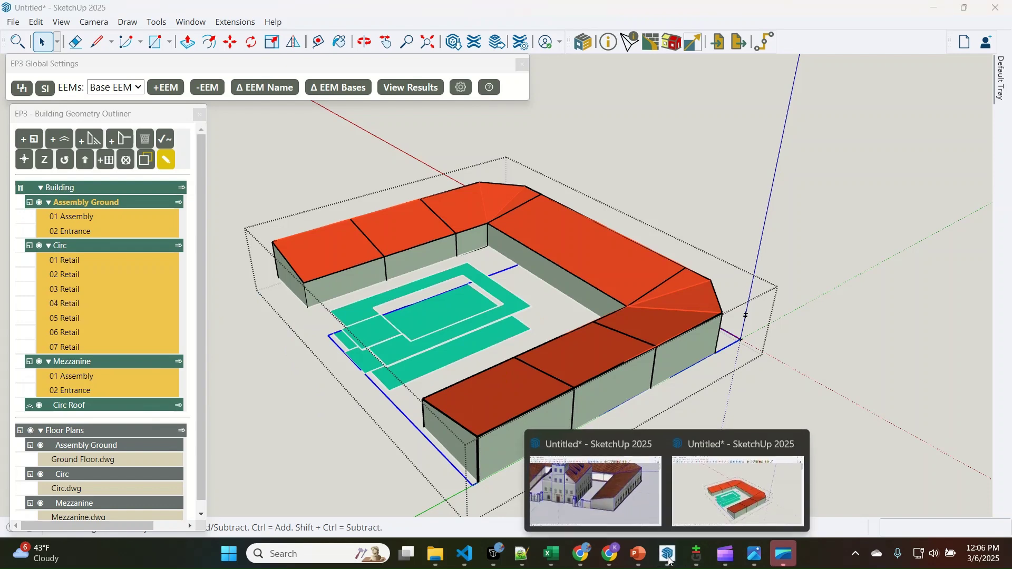
{"action": "left_click", "coordinate": [603, 477]}
{"action": "scroll", "coordinate": [407, 199], "scroll_direction": "down", "scroll_amount": 2}
{"action": "scroll", "coordinate": [346, 289], "scroll_direction": "up", "scroll_amount": 3}
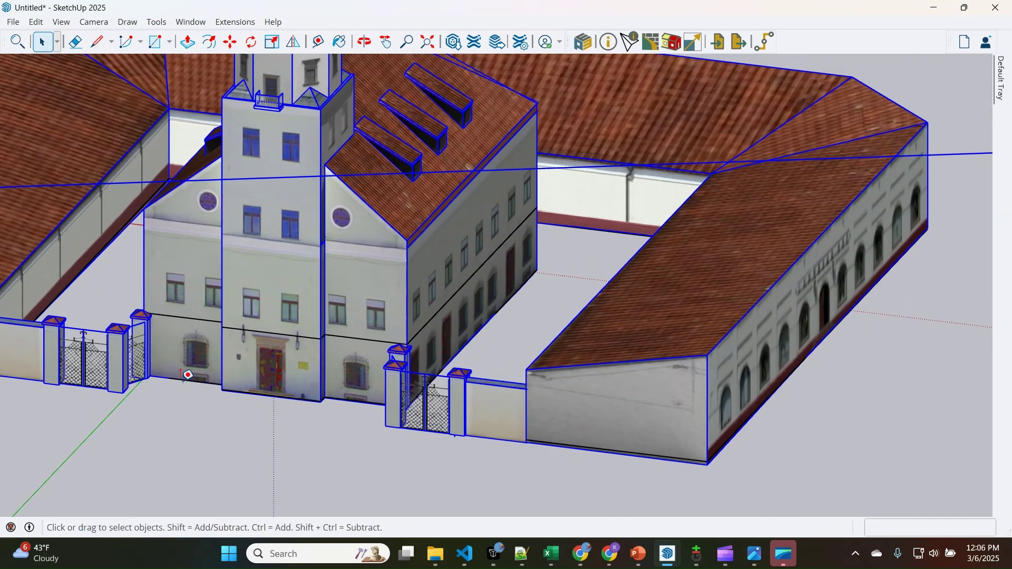
{"action": "key", "text": "t"}
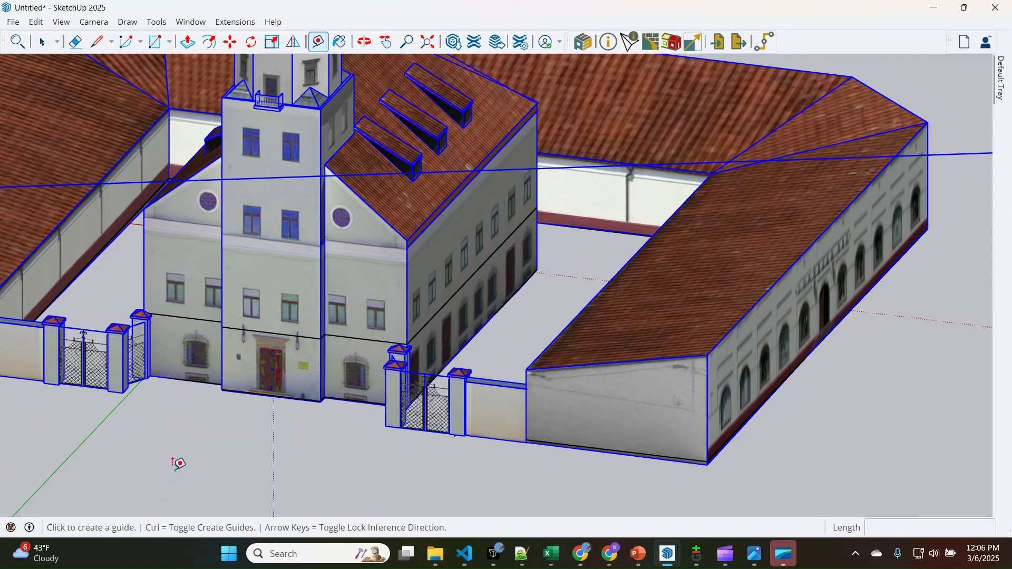
{"action": "left_click", "coordinate": [178, 379]}
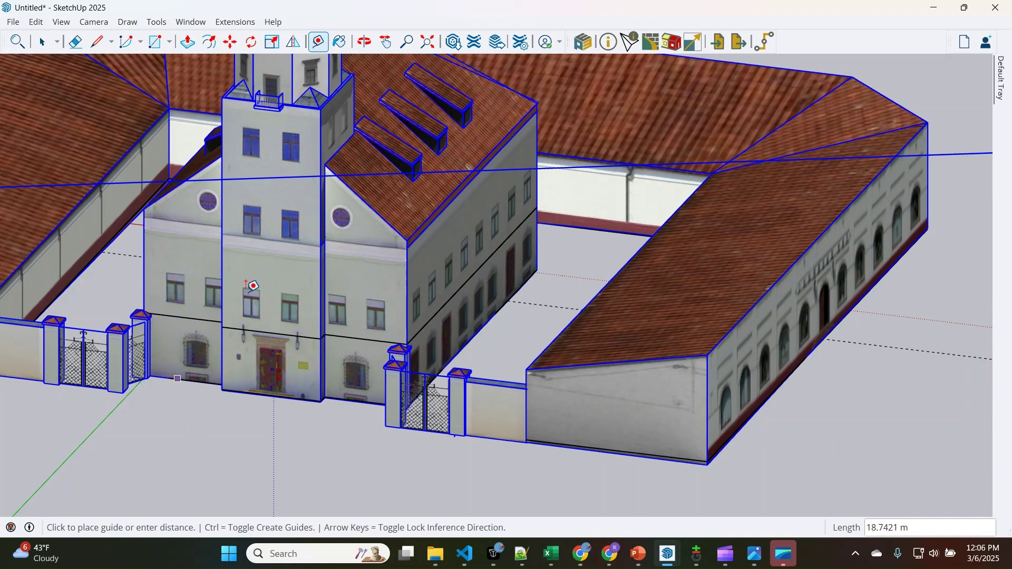
{"action": "key", "text": "space"}
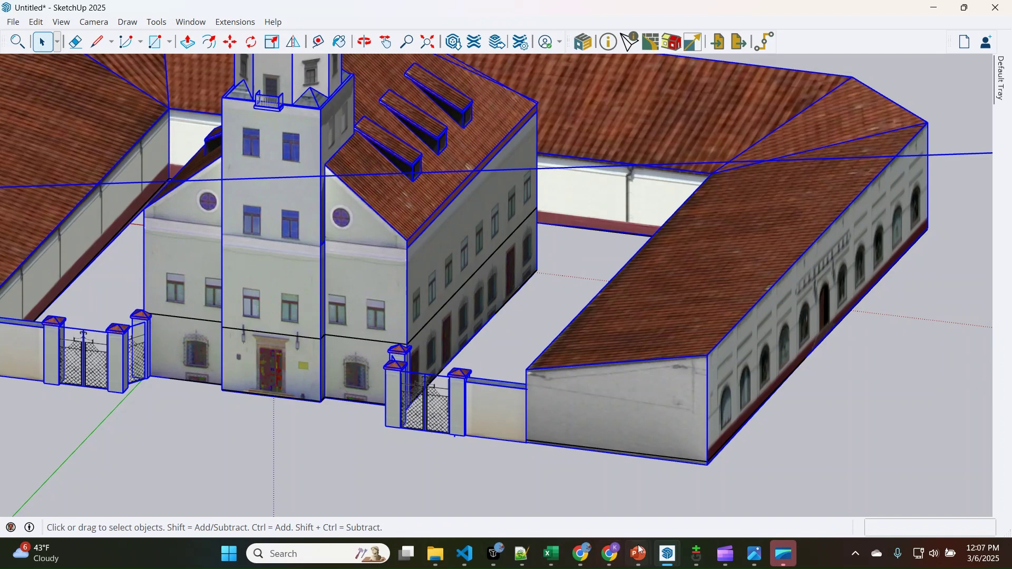
{"action": "mouse_move", "coordinate": [668, 554]}
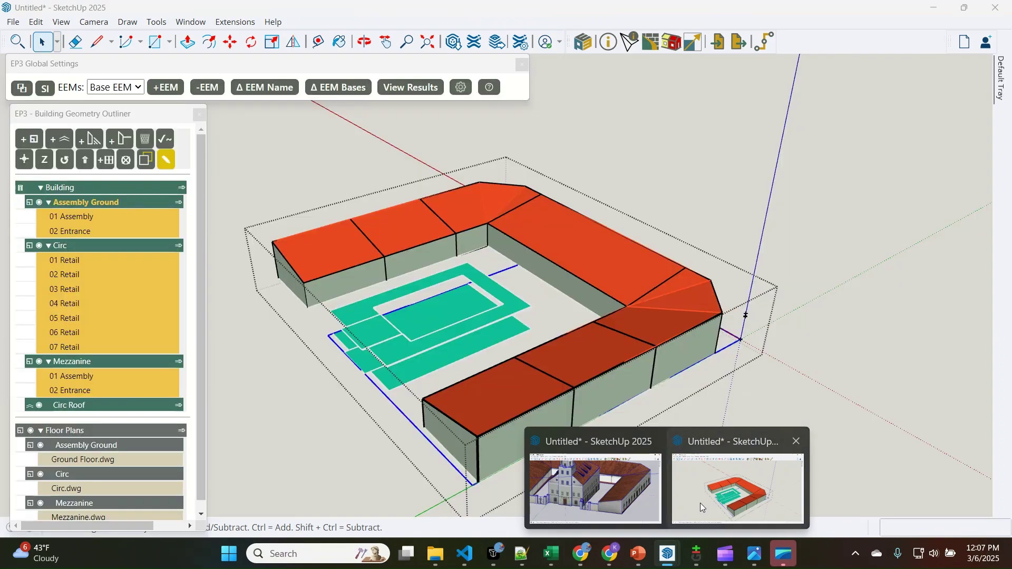
{"action": "left_click", "coordinate": [701, 503]}
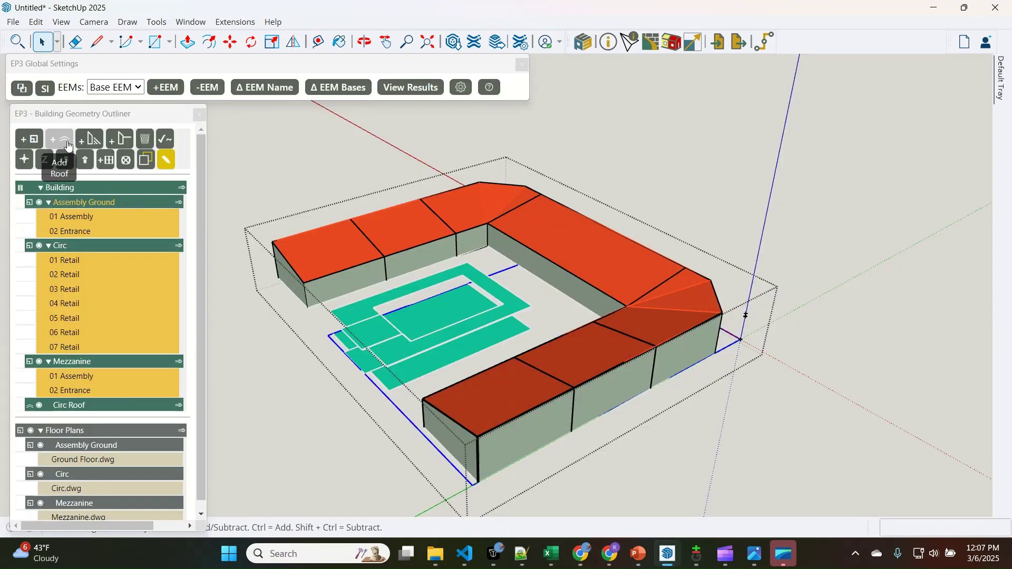
Start adding a roof named Roof with Assembly Ground as the floor to copy
{"action": "left_click", "coordinate": [66, 142]}
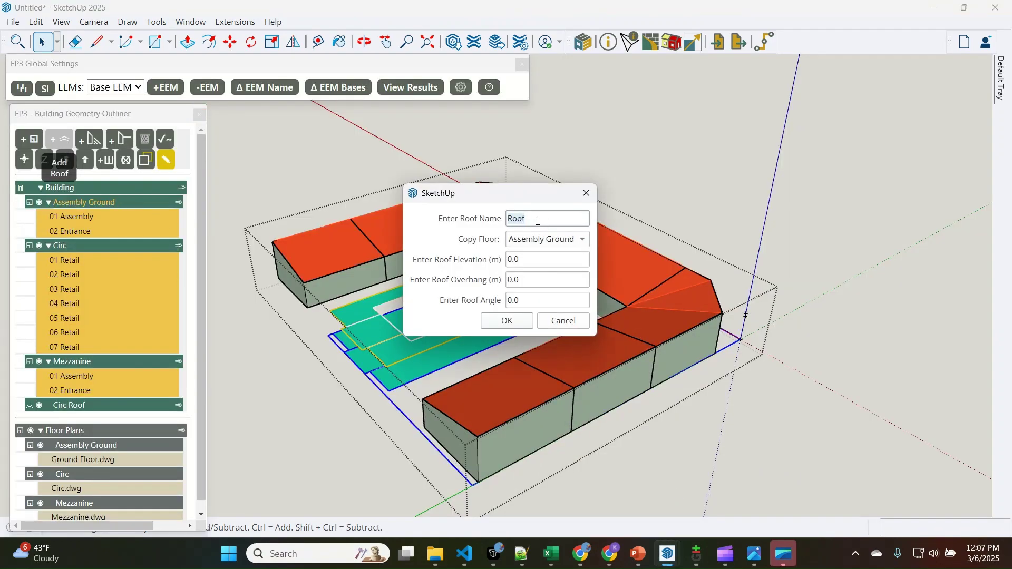
{"action": "left_click", "coordinate": [534, 240]}
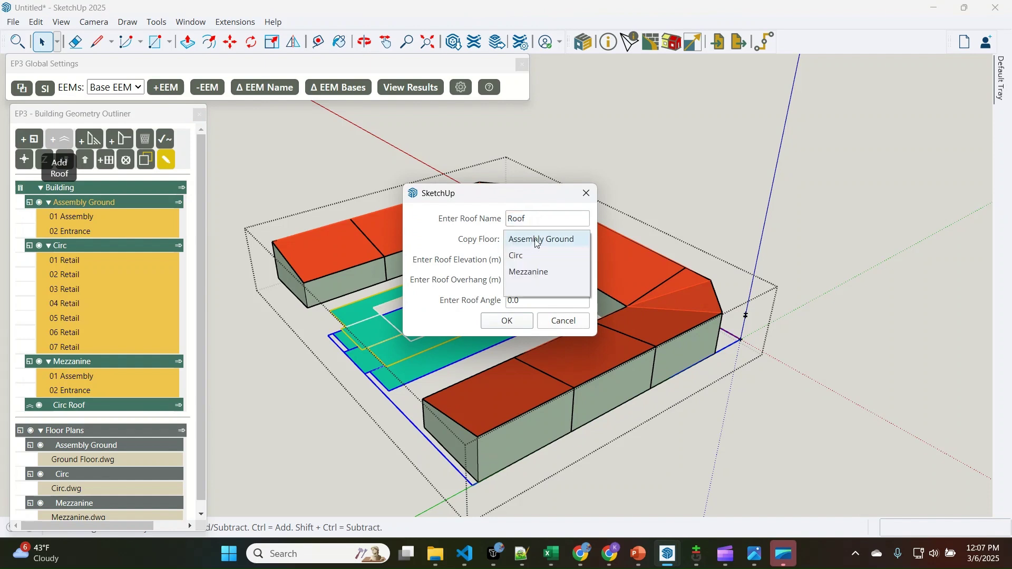
{"action": "left_click", "coordinate": [537, 242]}
{"action": "left_click", "coordinate": [525, 259]}
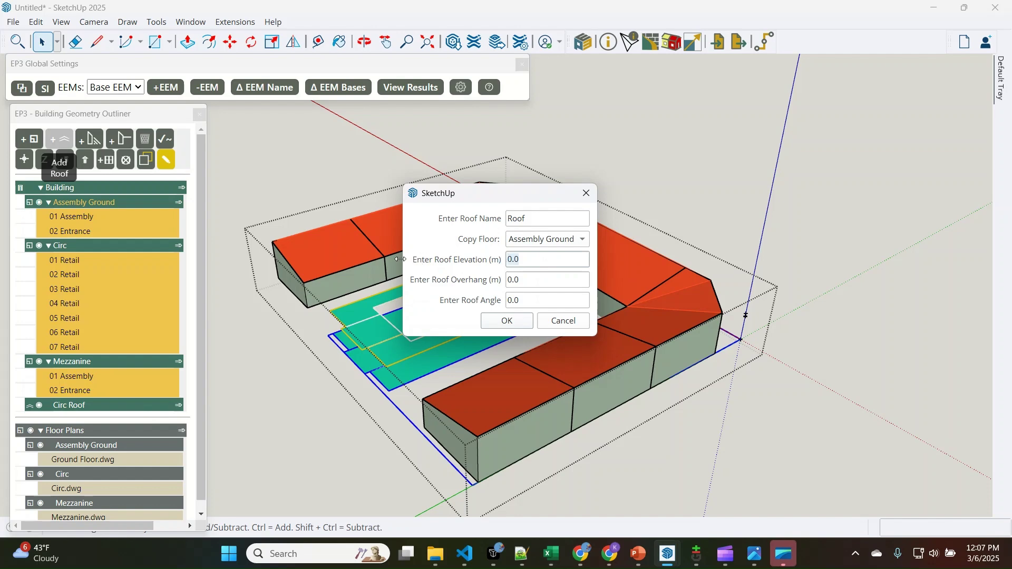
Switch to the reference building, measure again from the main front wall's base edge, and return to the roof settings
{"action": "mouse_move", "coordinate": [668, 554]}
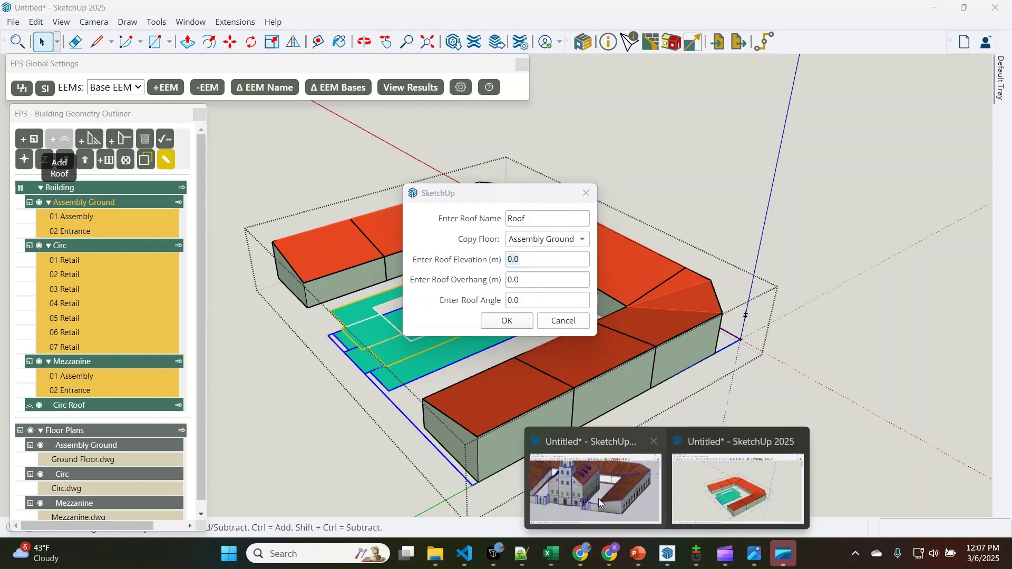
{"action": "left_click", "coordinate": [602, 488]}
{"action": "key", "text": "t"}
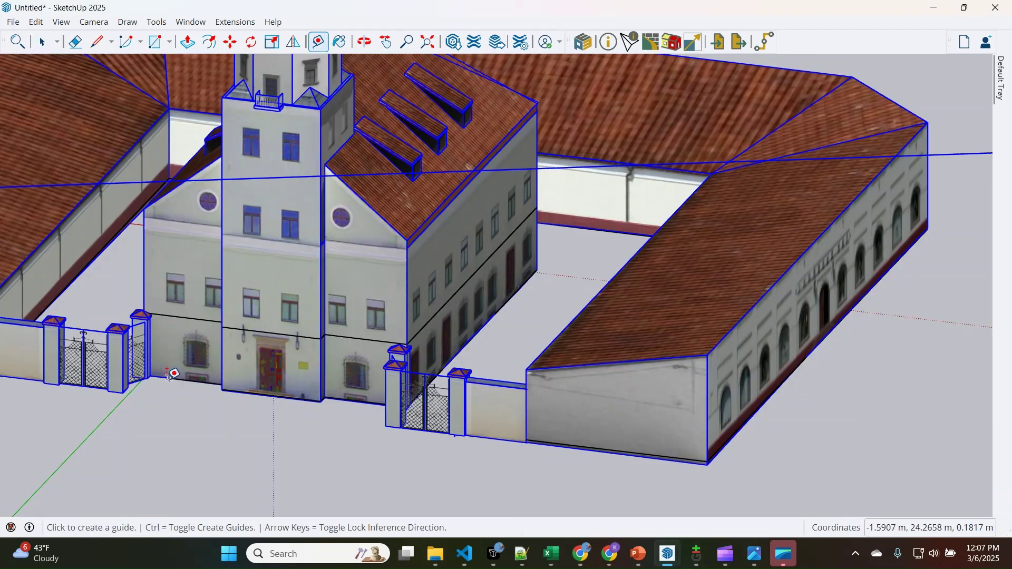
{"action": "left_click", "coordinate": [169, 378]}
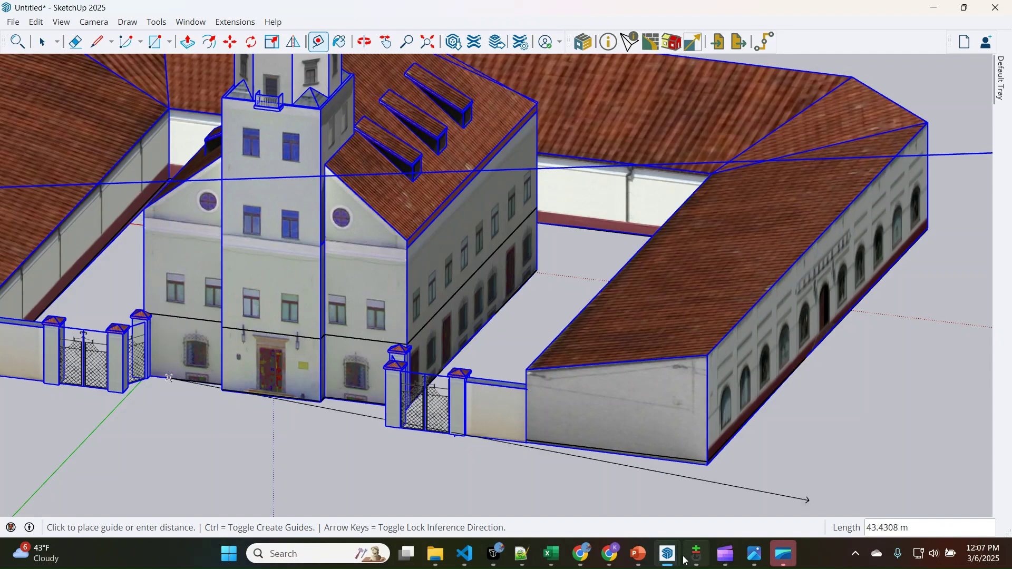
{"action": "mouse_move", "coordinate": [668, 553]}
{"action": "left_click", "coordinate": [716, 476]}
Set the roof elevation to 10.64 m and the roof angle to 45, and create the Assembly Ground roof
{"action": "double_click", "coordinate": [534, 257]}
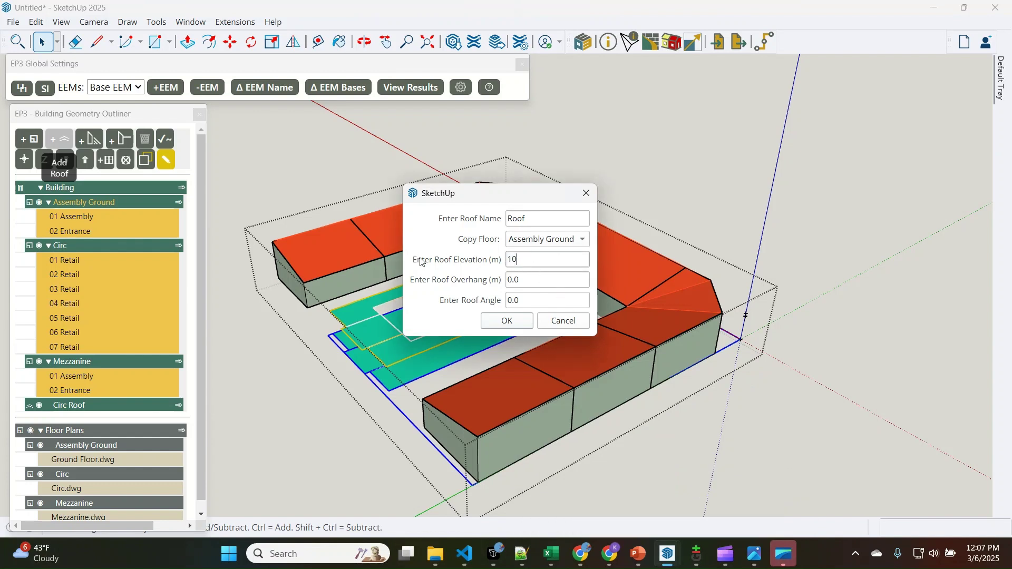
{"action": "key", "text": "Tab"}
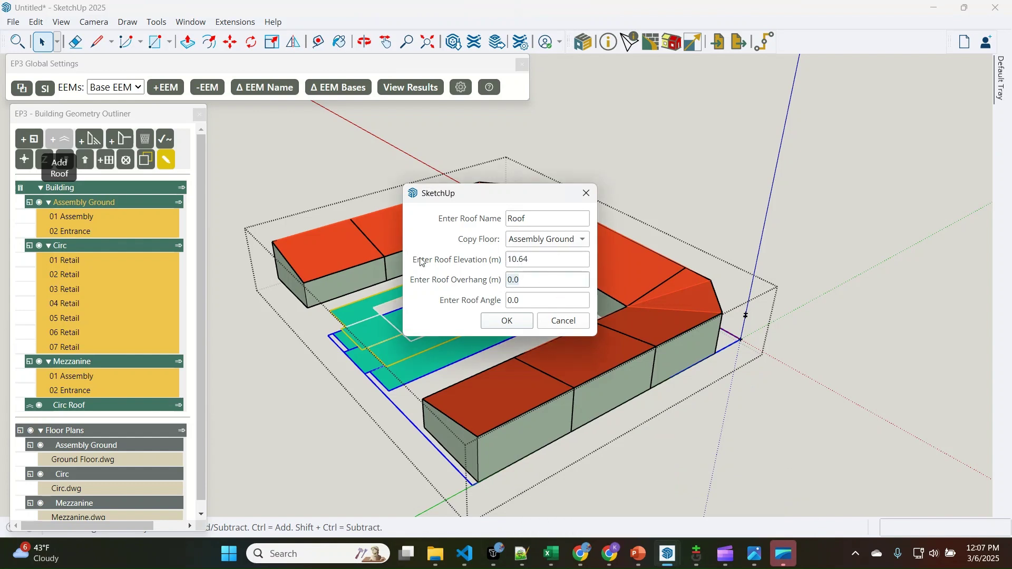
{"action": "key", "text": "Tab"}
{"action": "type", "text": "45"}
{"action": "left_click", "coordinate": [505, 320]}
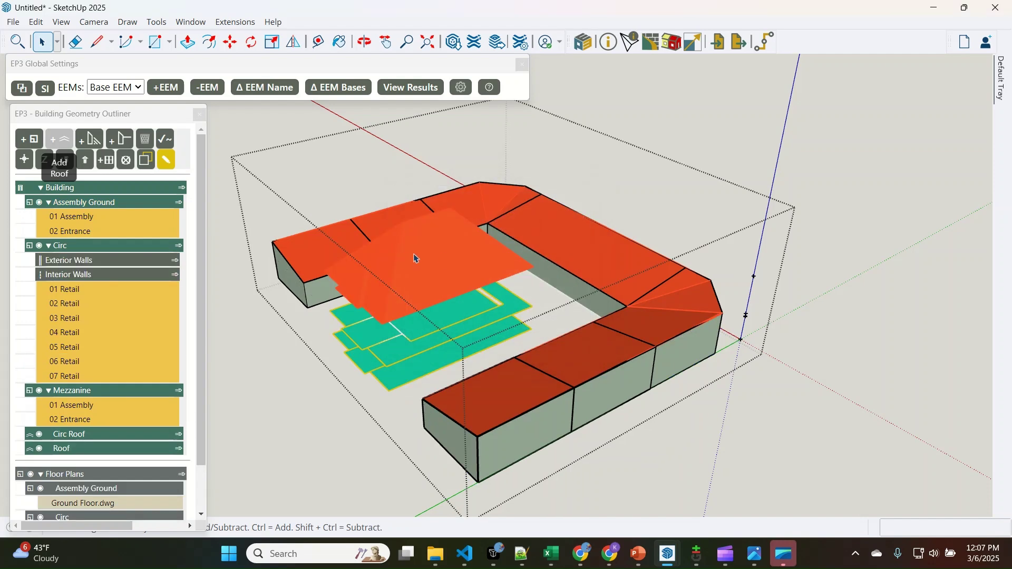
Open the new Assembly Ground roof for editing and select one of its long side slopes
{"action": "left_click", "coordinate": [415, 258]}
{"action": "middle_click_drag", "start_coordinate": [425, 350], "coordinate": [607, 285]}
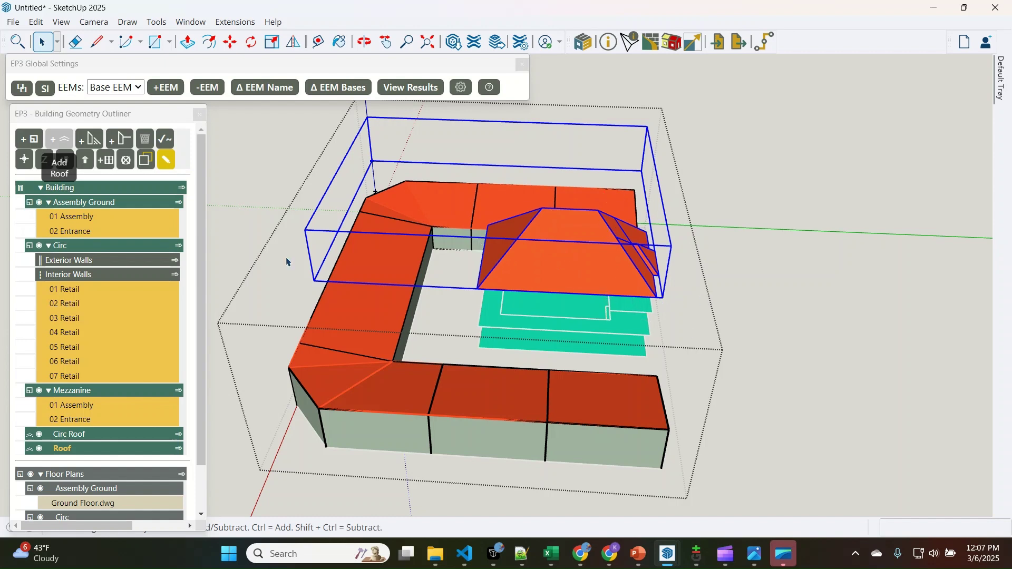
{"action": "left_click", "coordinate": [179, 451]}
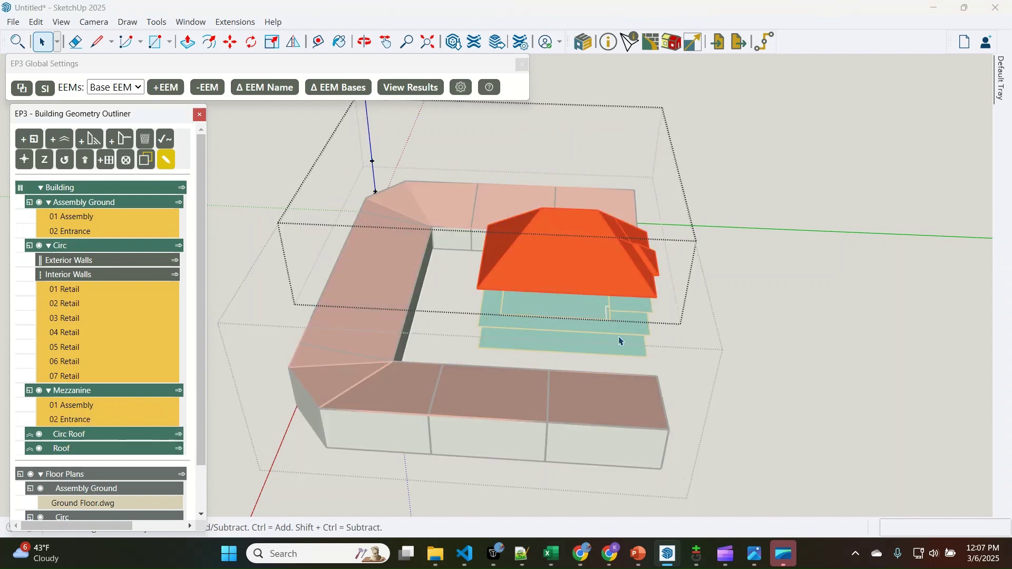
{"action": "left_click", "coordinate": [568, 279]}
{"action": "middle_click_drag", "start_coordinate": [662, 262], "coordinate": [383, 361]}
{"action": "scroll", "coordinate": [498, 363], "scroll_direction": "up", "scroll_amount": 3}
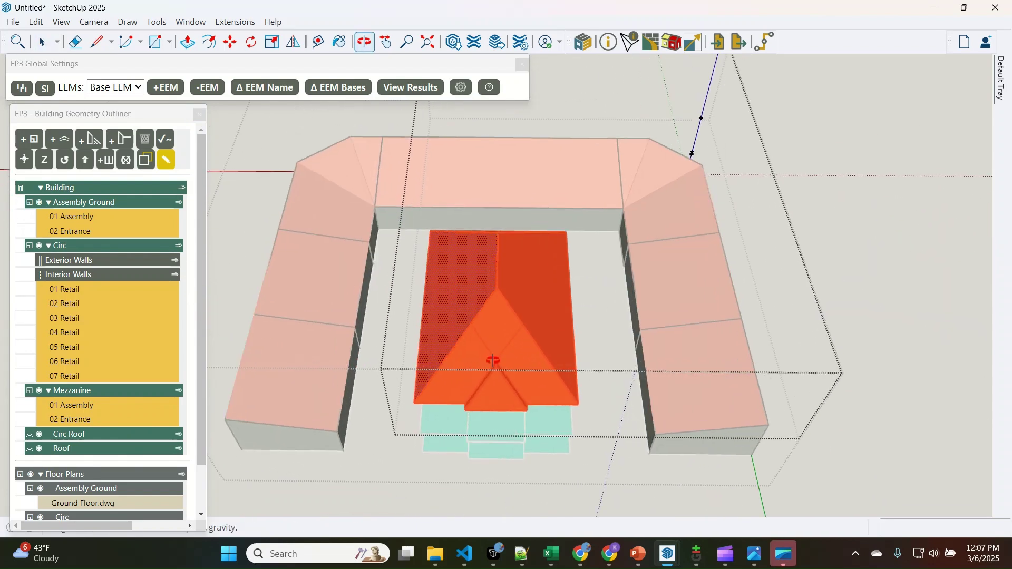
Erase the two lower corner edges of the small projecting hip over the entrance so that its faces are removed
{"action": "key", "text": "e"}
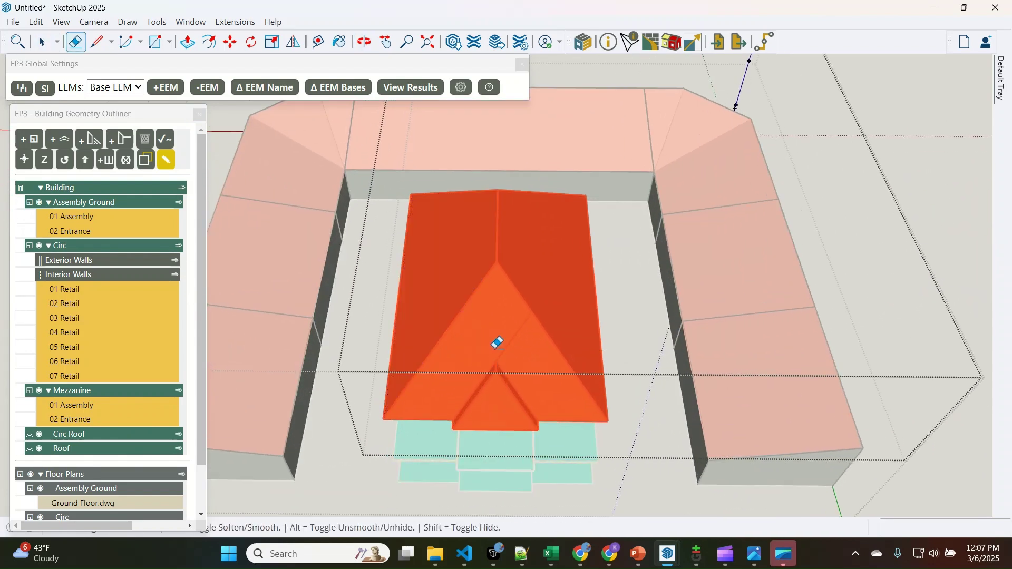
{"action": "scroll", "coordinate": [515, 393], "scroll_direction": "up", "scroll_amount": 3}
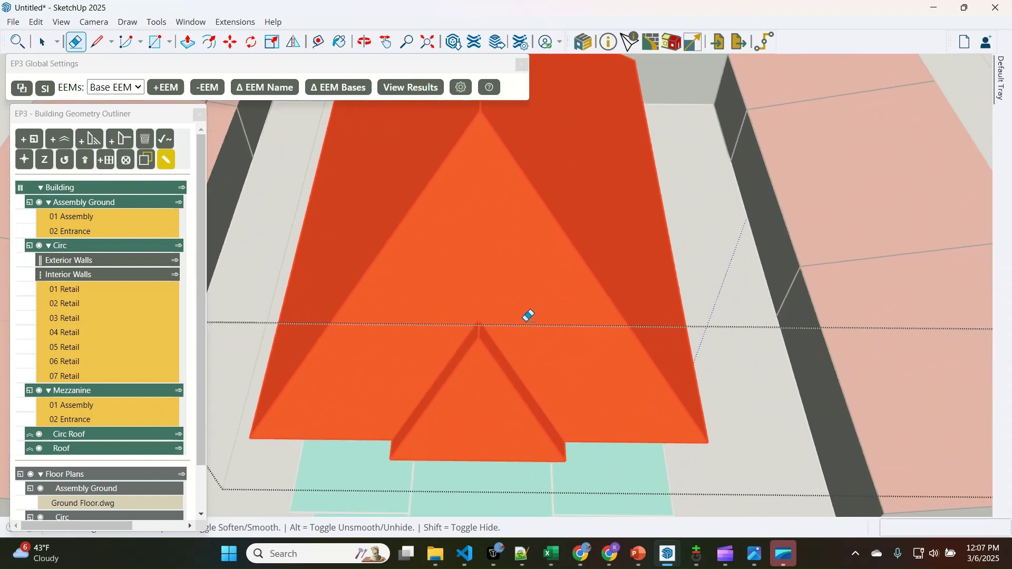
{"action": "scroll", "coordinate": [529, 317], "scroll_direction": "down", "scroll_amount": 1}
{"action": "key", "text": "space"}
{"action": "left_click", "coordinate": [499, 399]}
{"action": "scroll", "coordinate": [447, 362], "scroll_direction": "down", "scroll_amount": 2}
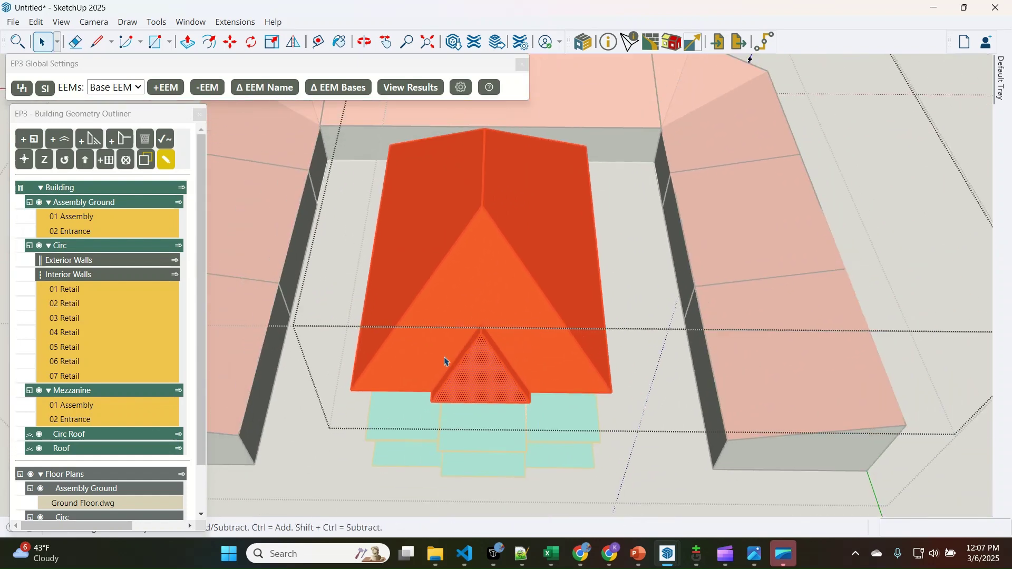
{"action": "scroll", "coordinate": [450, 393], "scroll_direction": "up", "scroll_amount": 3}
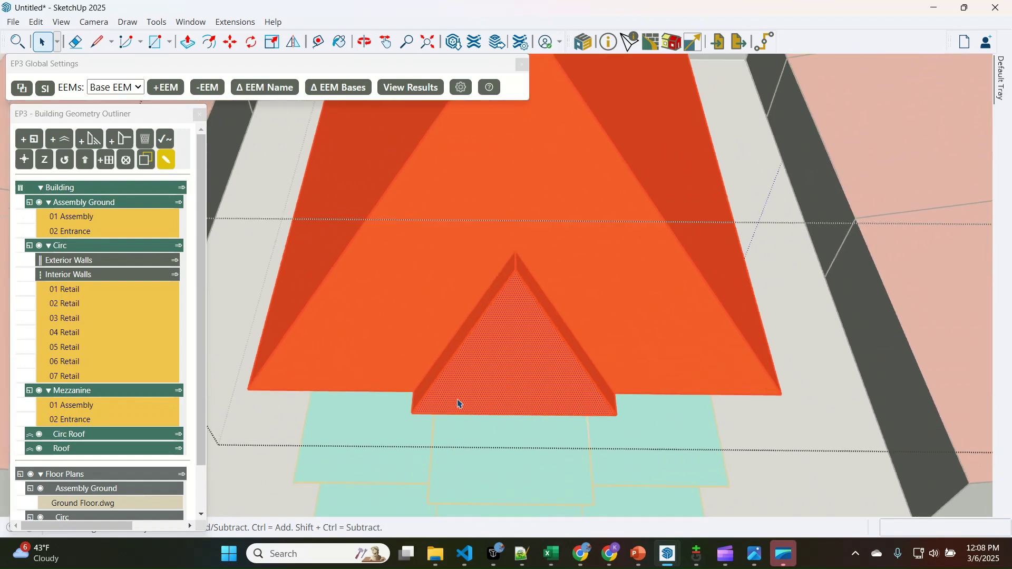
{"action": "scroll", "coordinate": [509, 379], "scroll_direction": "down", "scroll_amount": 1}
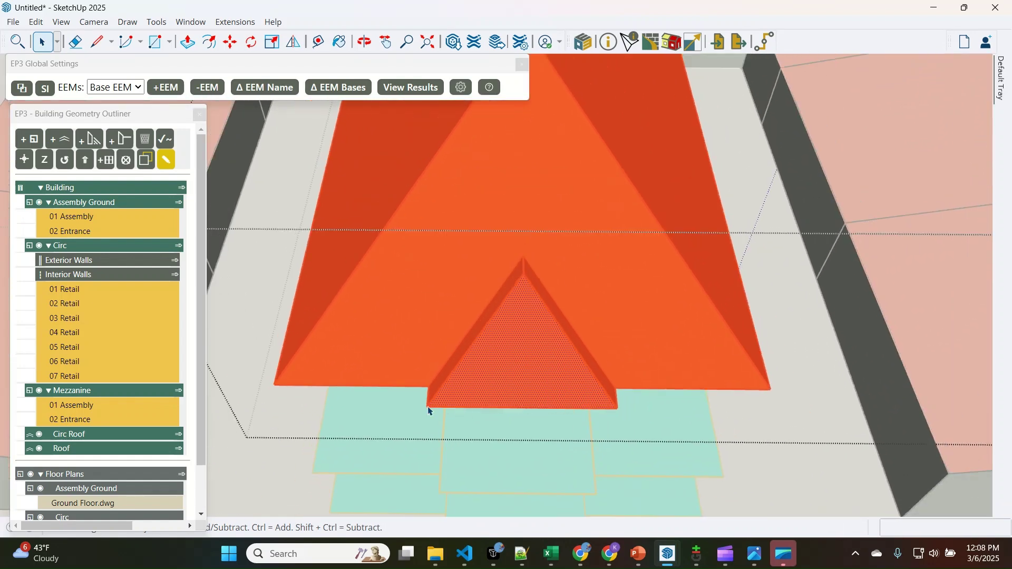
{"action": "key", "text": "e"}
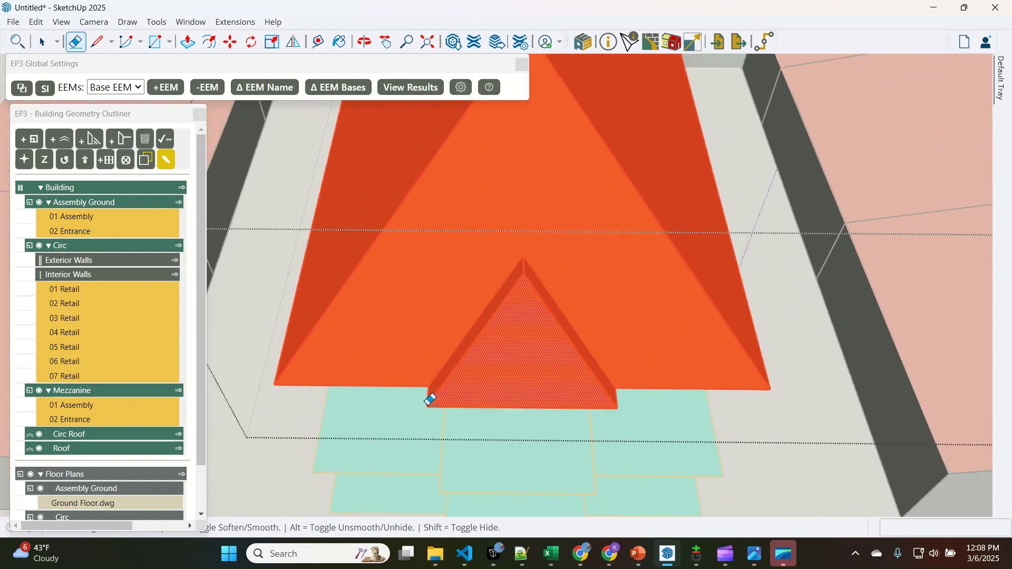
{"action": "left_click", "coordinate": [430, 400]}
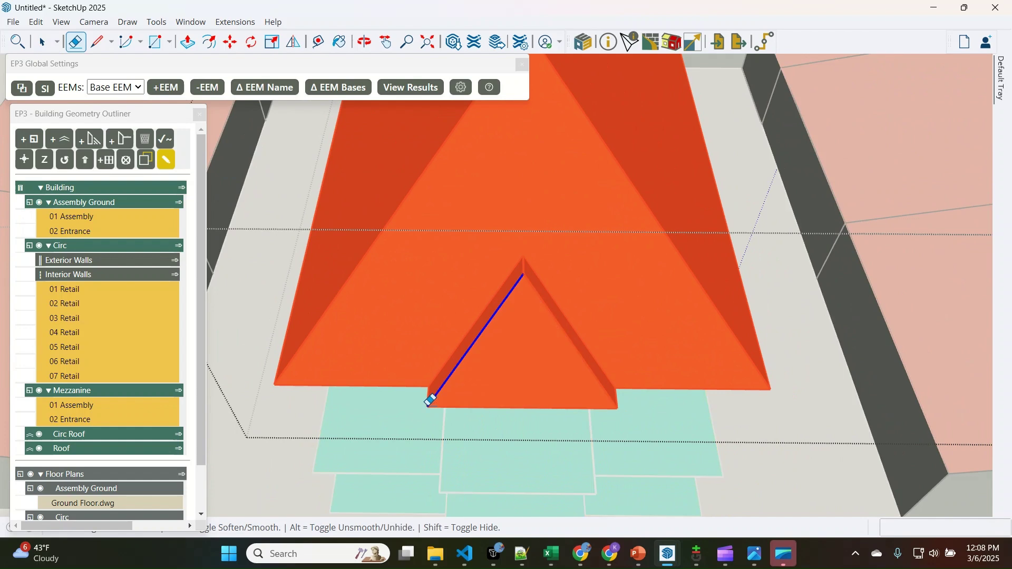
{"action": "left_click", "coordinate": [618, 402]}
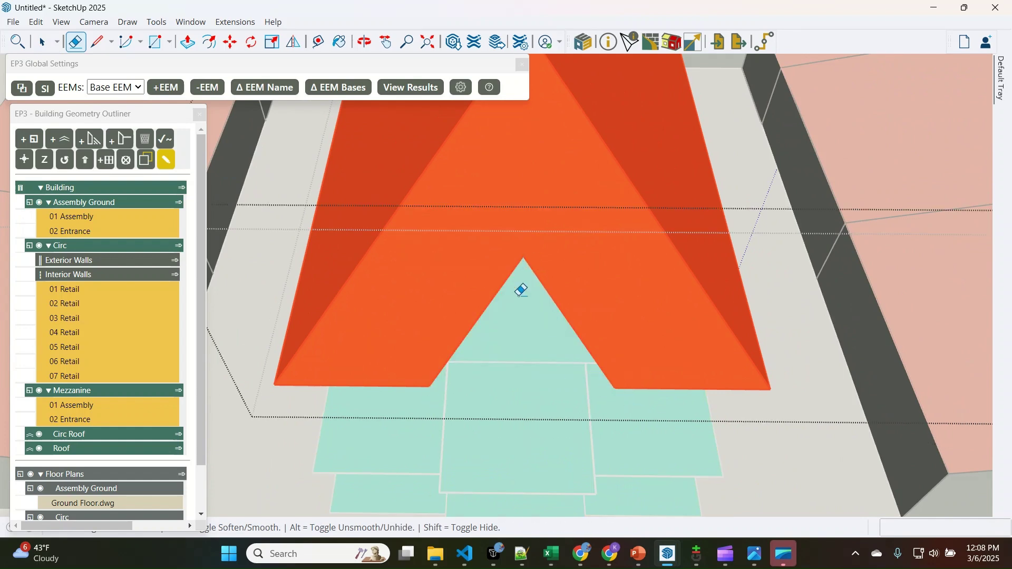
Erase the remaining notch edges and the broken eave segments of the front roof slope
{"action": "left_click", "coordinate": [522, 264]}
{"action": "left_click", "coordinate": [531, 265]}
{"action": "left_click", "coordinate": [624, 388]}
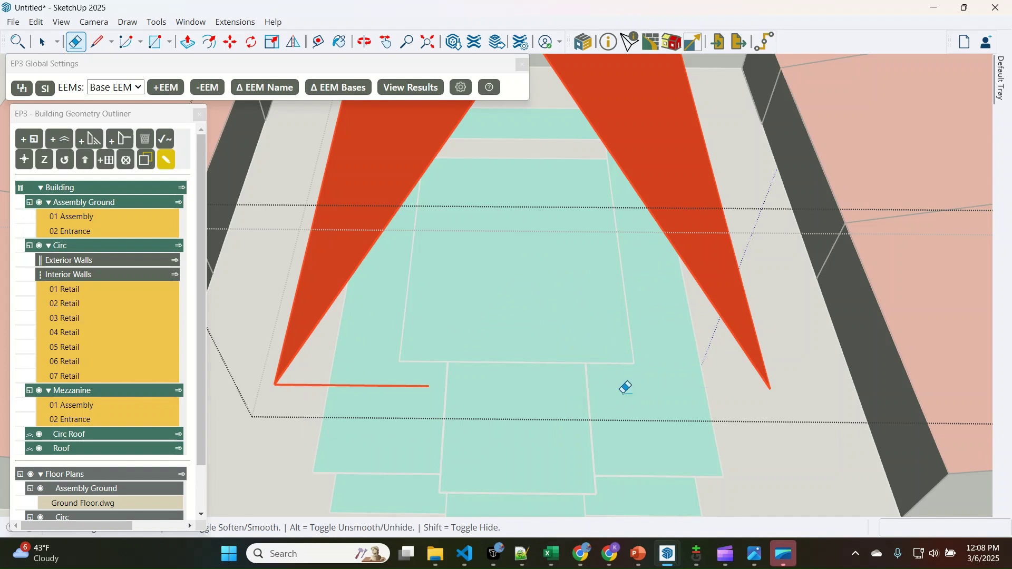
{"action": "left_click", "coordinate": [428, 386]}
Draw one straight eave line between the two front roof corners to rebuild the front slope as a single triangle
{"action": "key", "text": "space"}
{"action": "key", "text": "l"}
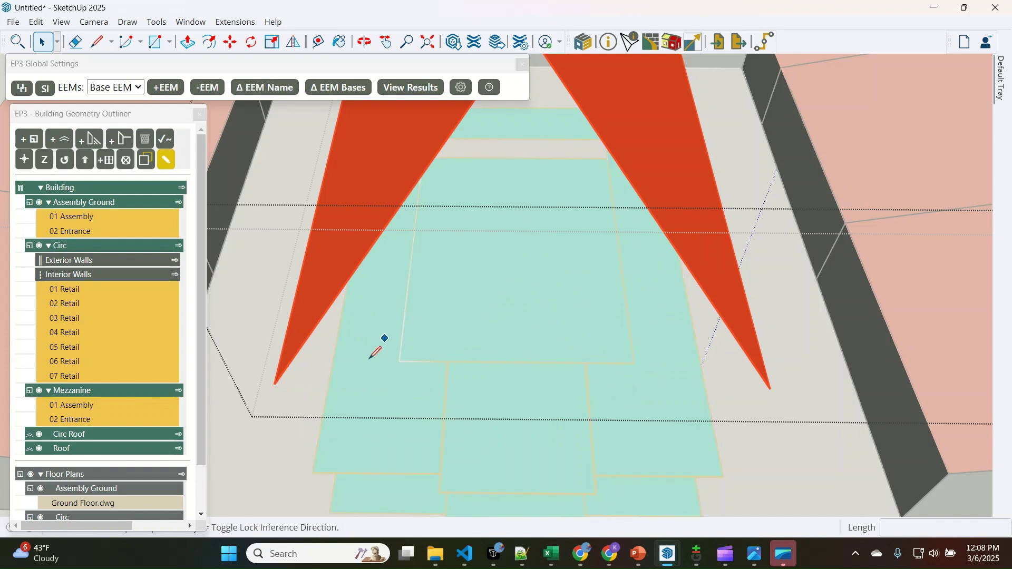
{"action": "left_click", "coordinate": [274, 385]}
{"action": "left_click", "coordinate": [771, 388]}
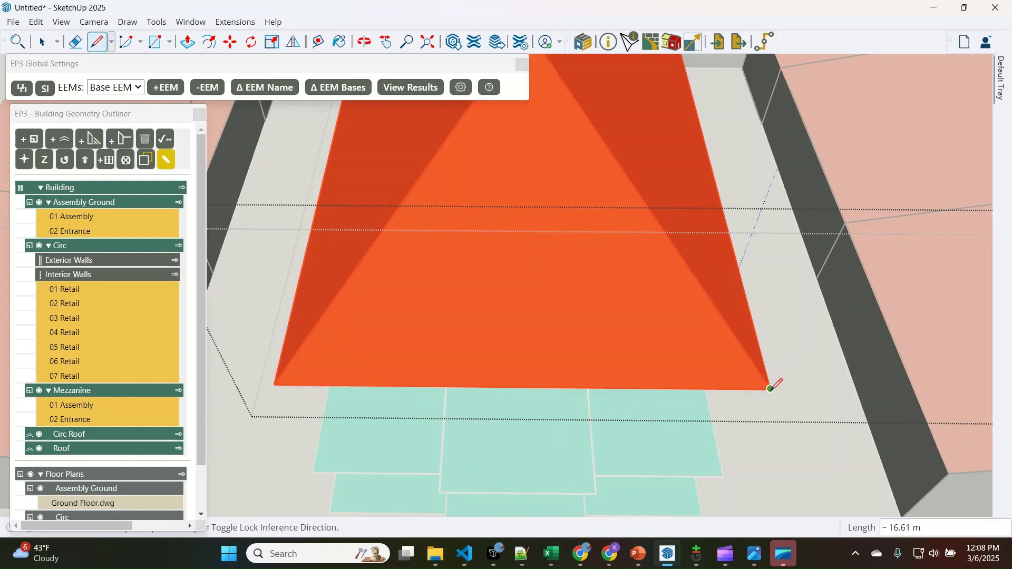
Try to make an EP3 dormer from the front eave edge alone
{"action": "key", "text": "space"}
{"action": "scroll", "coordinate": [591, 385], "scroll_direction": "down", "scroll_amount": 2}
{"action": "left_click", "coordinate": [568, 384]}
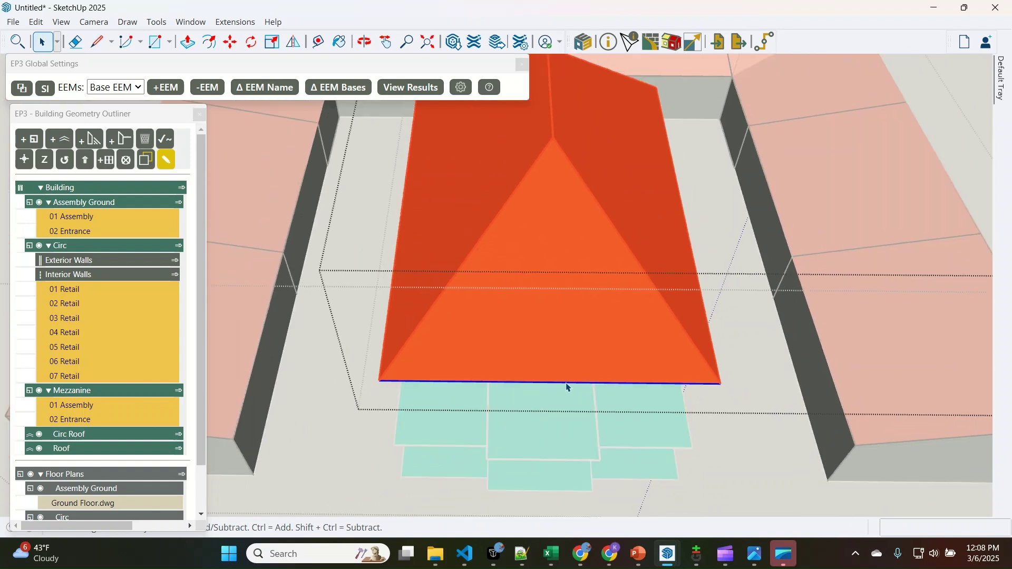
{"action": "right_click", "coordinate": [567, 386]}
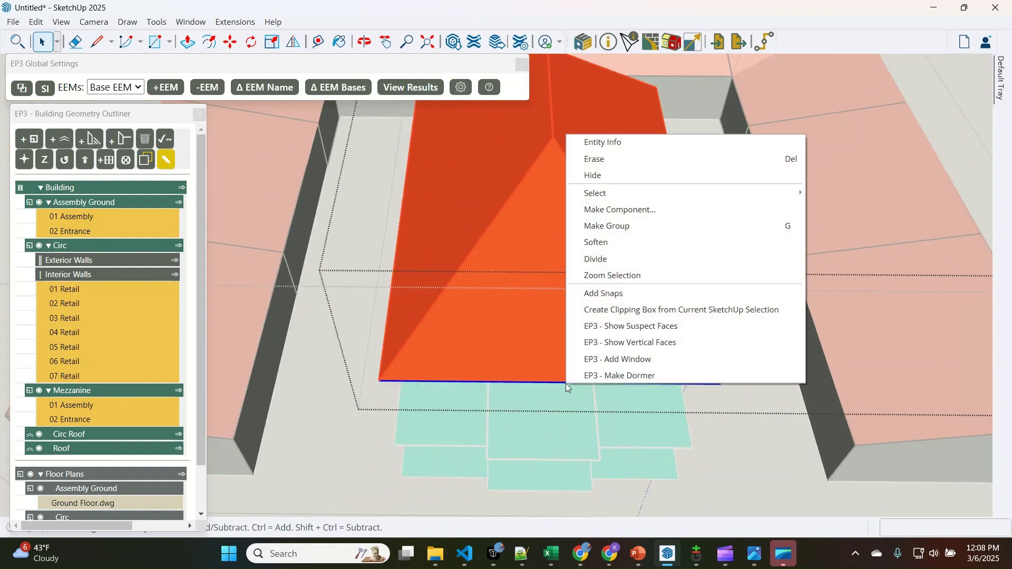
{"action": "left_click", "coordinate": [616, 374]}
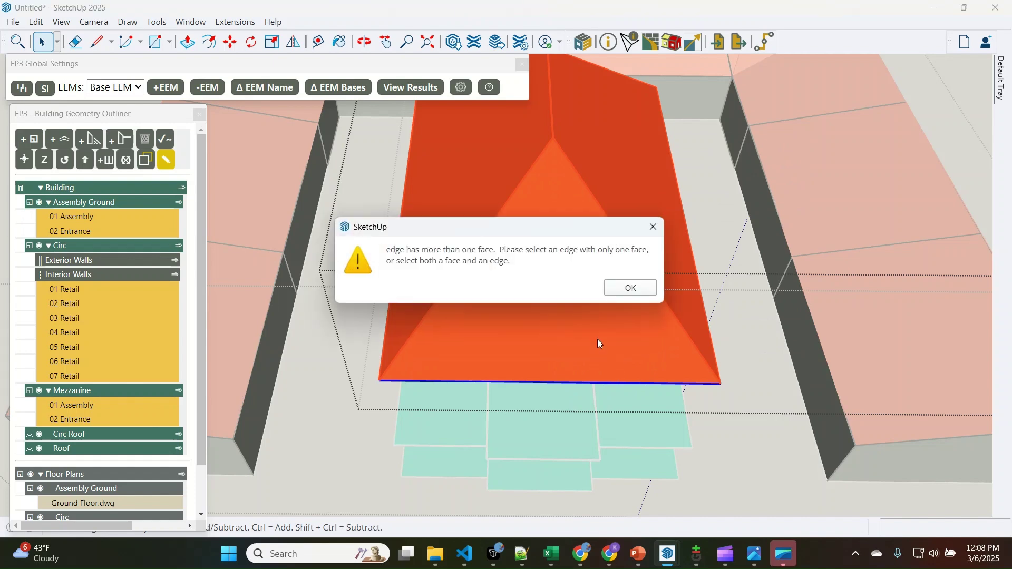
{"action": "left_click", "coordinate": [626, 288]}
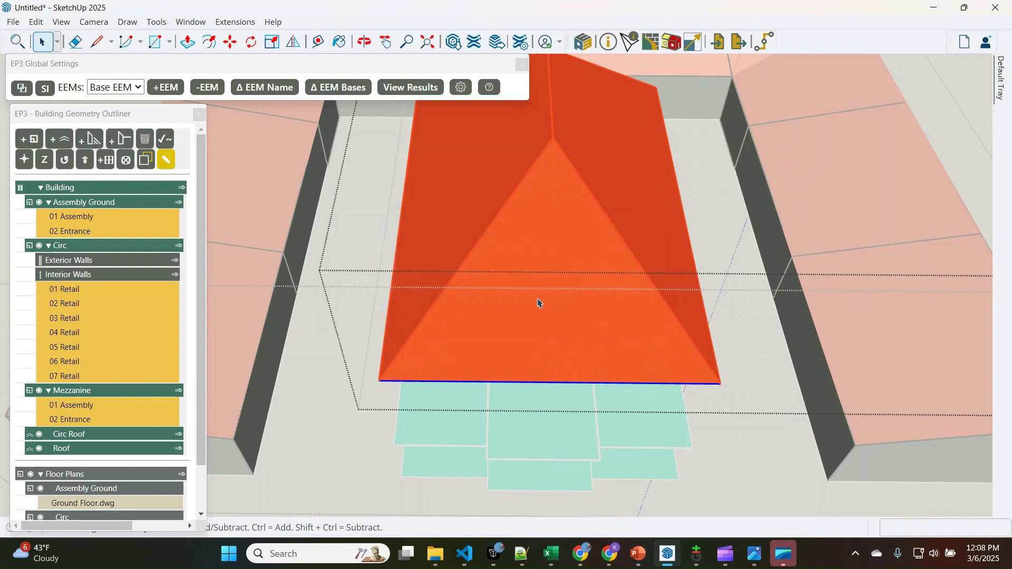
Make an EP3 dormer from the triangular front slope together with its eave edge
{"action": "left_click", "coordinate": [531, 334]}
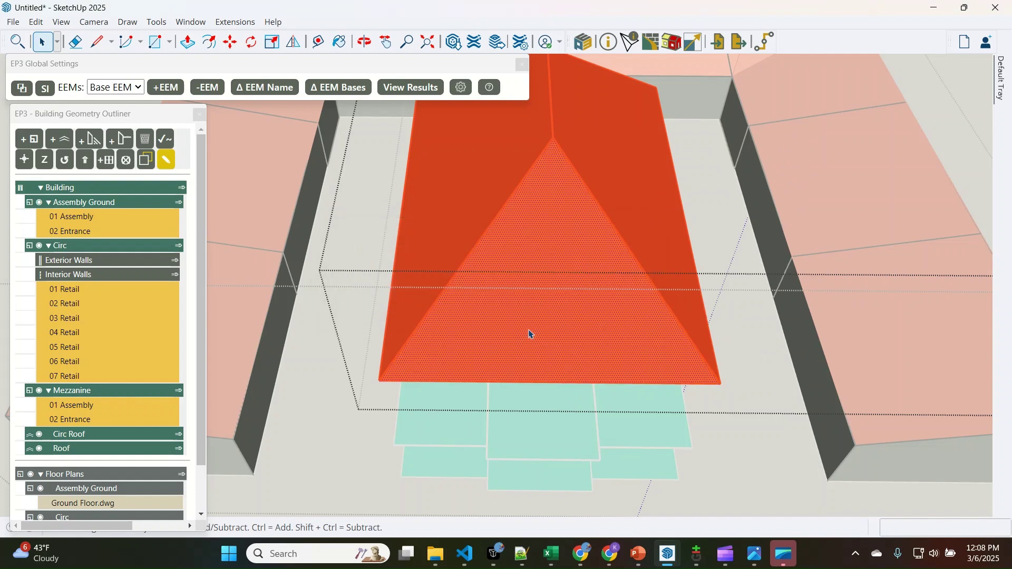
{"action": "left_click", "coordinate": [551, 383], "text": "ctrl"}
{"action": "right_click", "coordinate": [551, 384]}
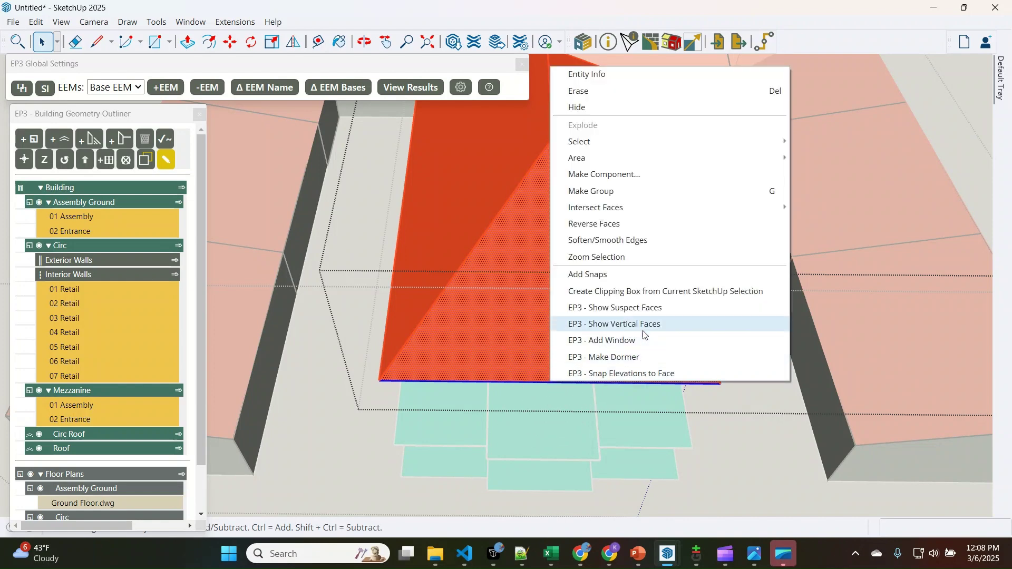
{"action": "left_click", "coordinate": [631, 357]}
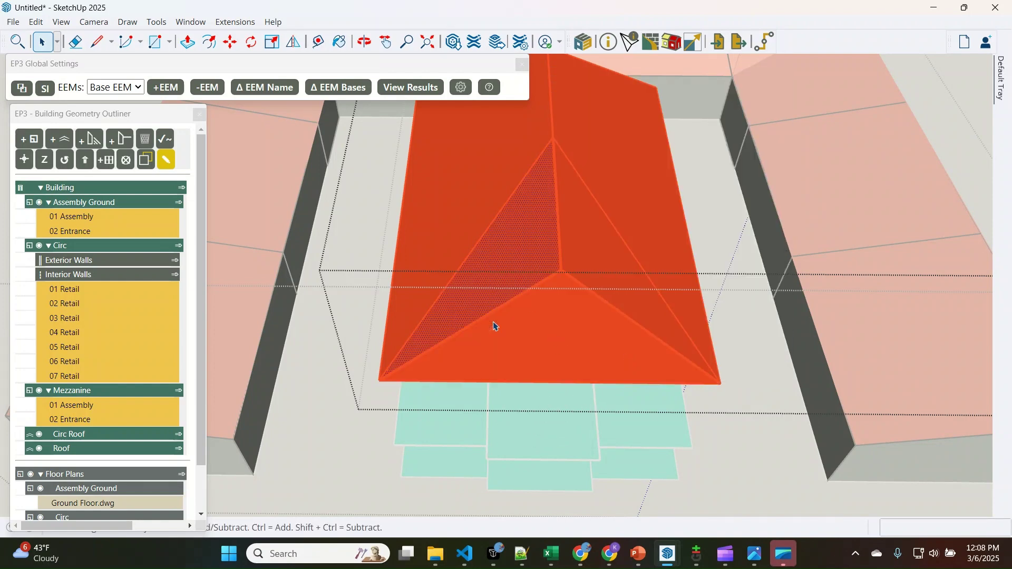
Finish editing the roof and delete the roof faces that lie below other faces
{"action": "scroll", "coordinate": [628, 341], "scroll_direction": "down", "scroll_amount": 2}
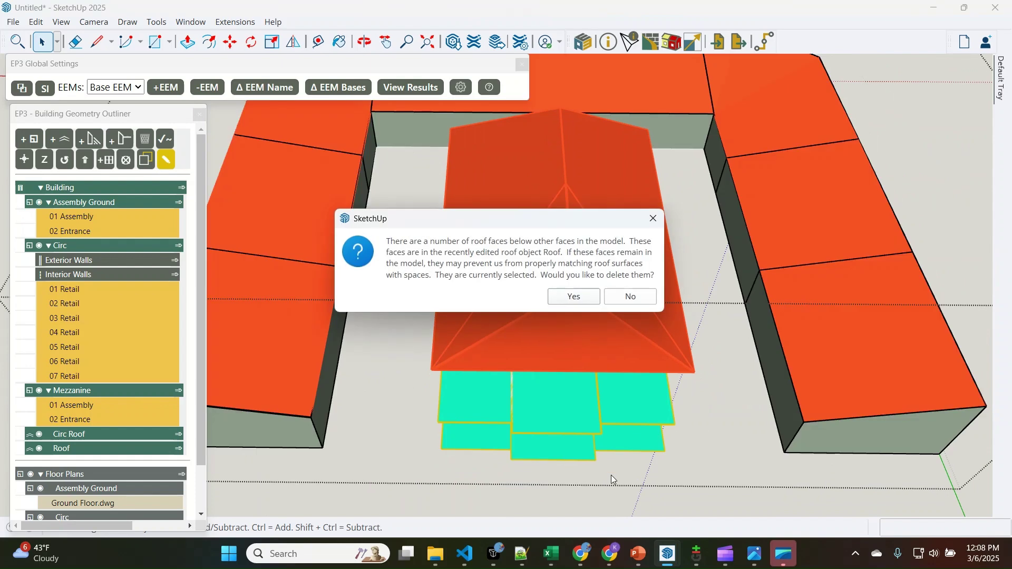
{"action": "mouse_move", "coordinate": [475, 225]}
{"action": "left_mouse_down"}
{"action": "mouse_move", "coordinate": [740, 157]}
{"action": "mouse_move", "coordinate": [737, 144]}
{"action": "left_mouse_up"}
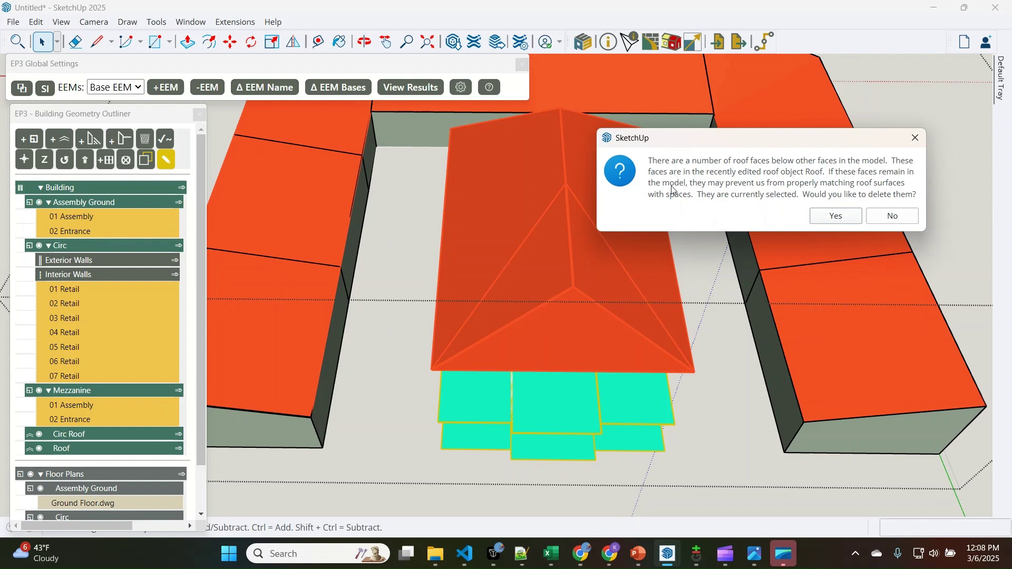
{"action": "left_click", "coordinate": [838, 217]}
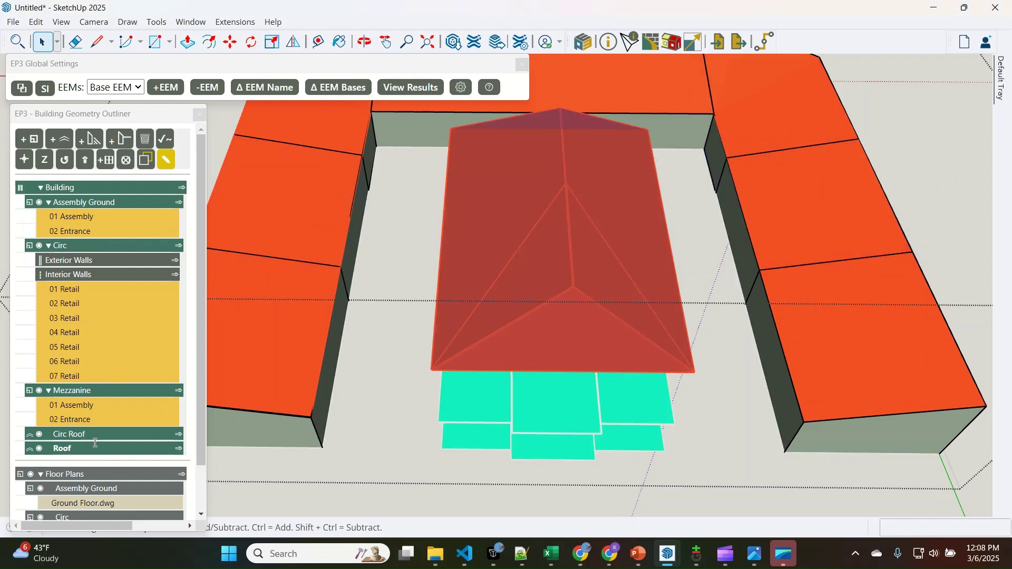
Select the Roof object in the building outline and remove its unnecessary edges with the EP3 command
{"action": "left_click", "coordinate": [86, 447]}
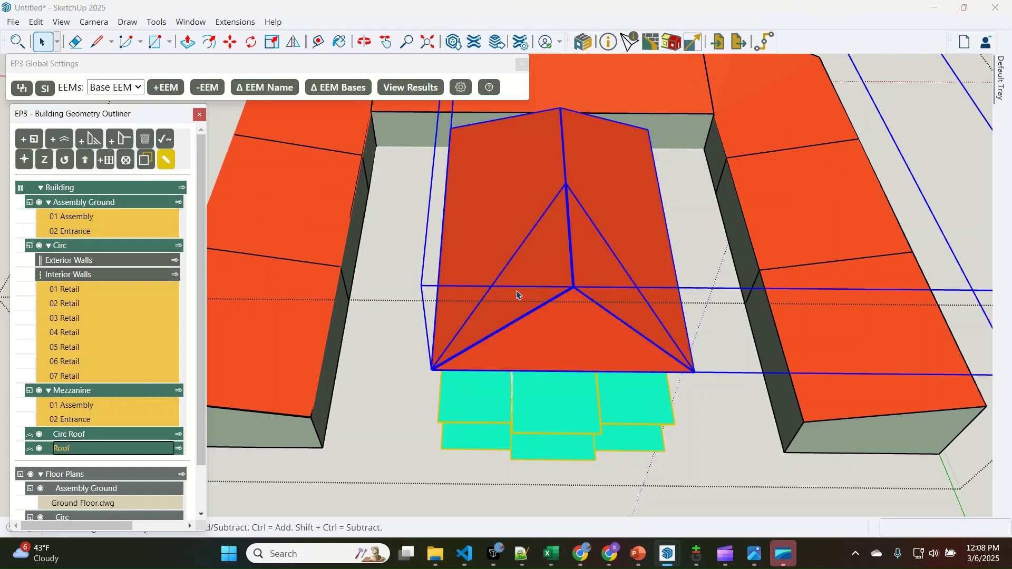
{"action": "right_click", "coordinate": [507, 311]}
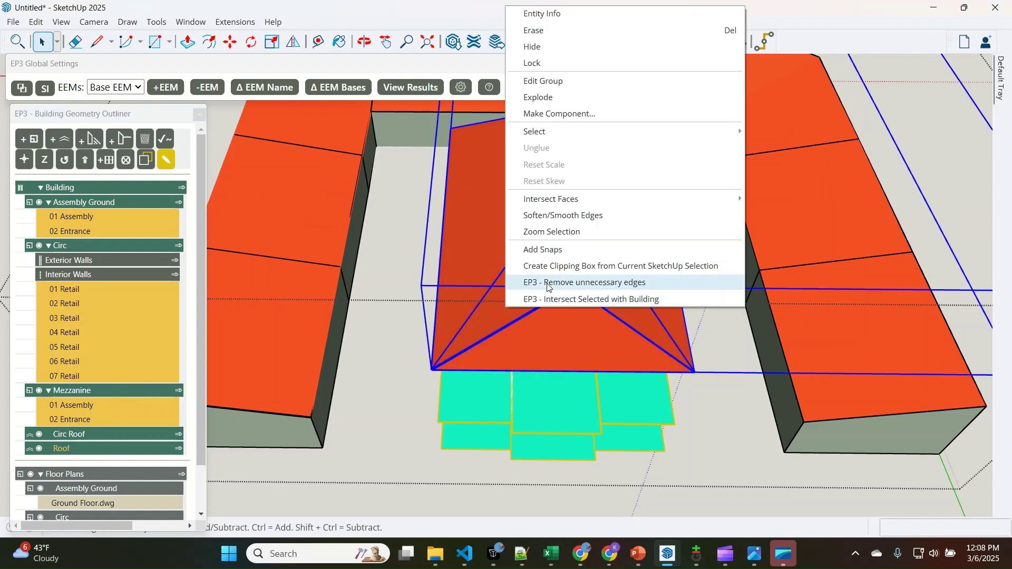
{"action": "left_click", "coordinate": [466, 330]}
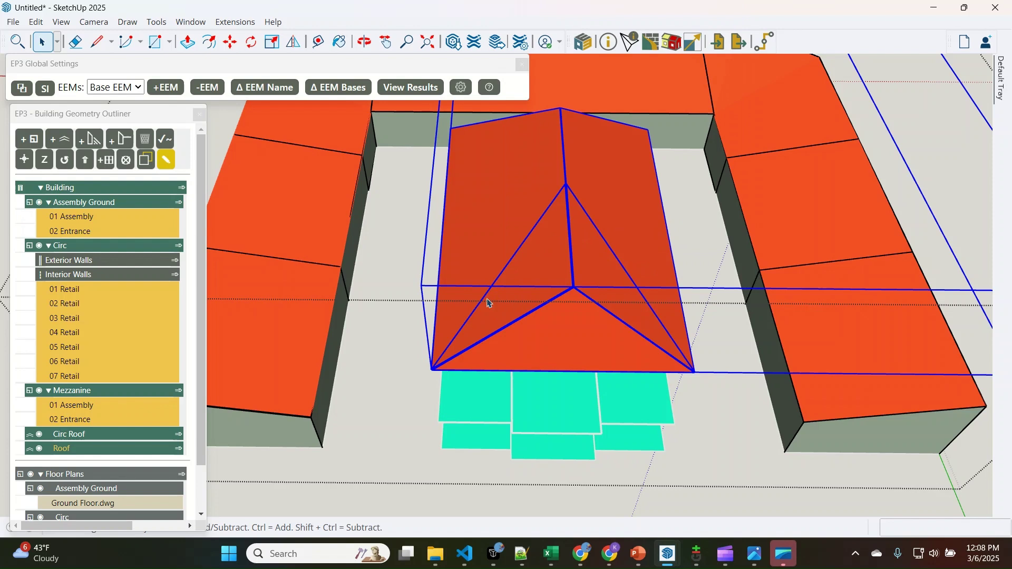
{"action": "double_click", "coordinate": [98, 448]}
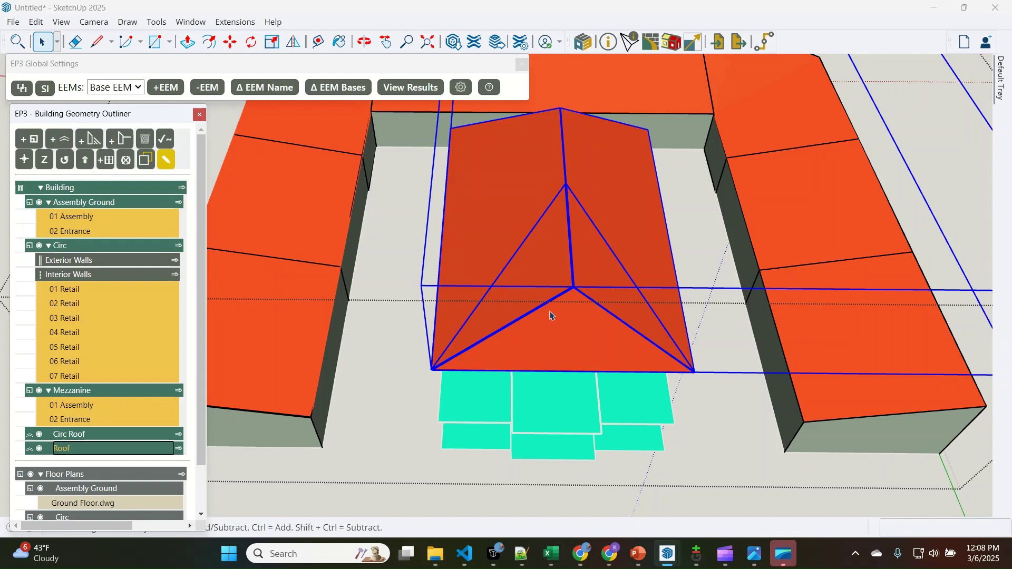
{"action": "right_click", "coordinate": [516, 288]}
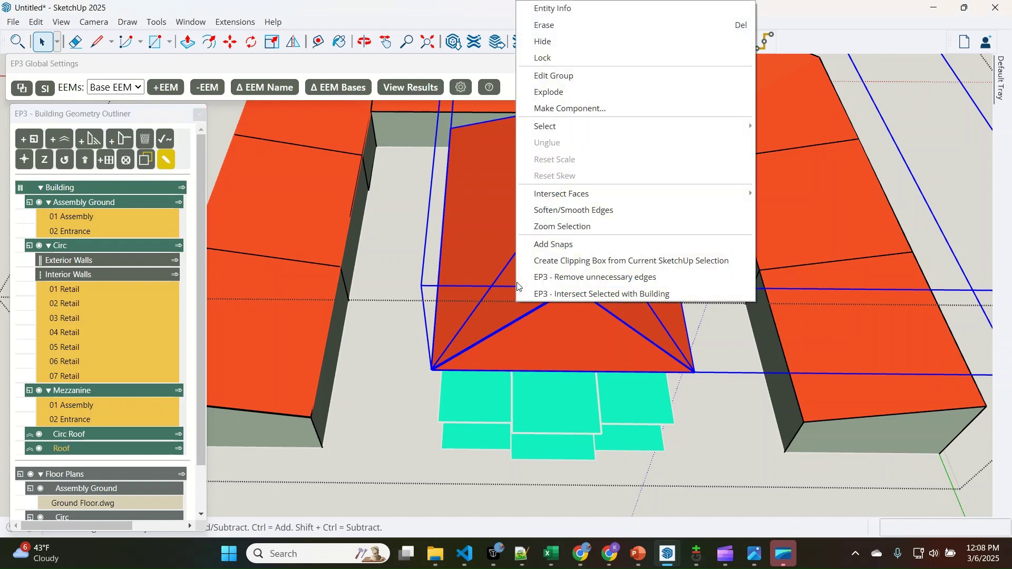
{"action": "left_click", "coordinate": [613, 283]}
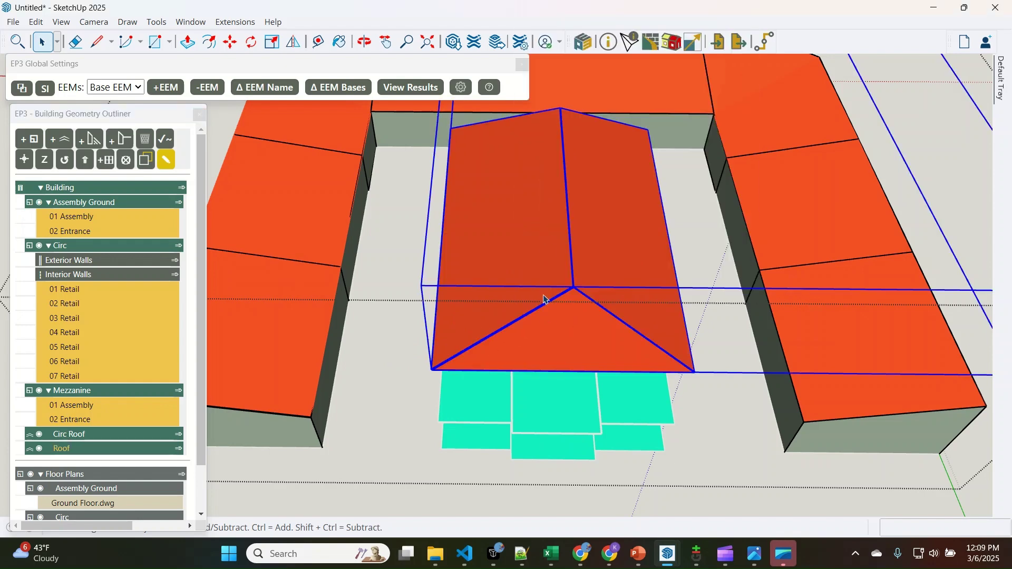
Check the cleaned-up roof, switch to the reference building, and examine its front gable, side dormers and clock tower
{"action": "scroll", "coordinate": [510, 350], "scroll_direction": "down", "scroll_amount": 5}
{"action": "middle_click_drag", "start_coordinate": [510, 350], "coordinate": [436, 303]}
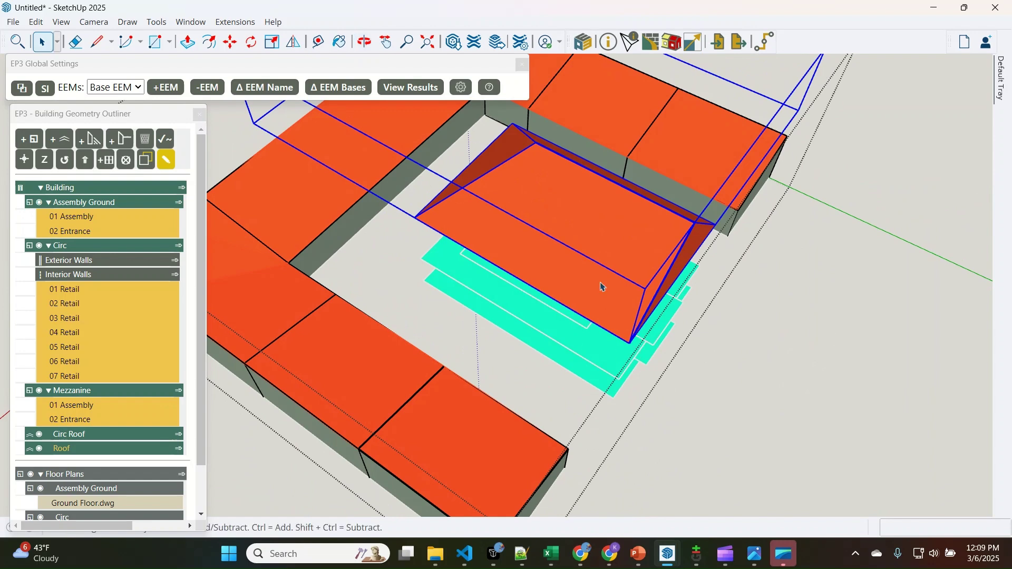
{"action": "mouse_move", "coordinate": [669, 557]}
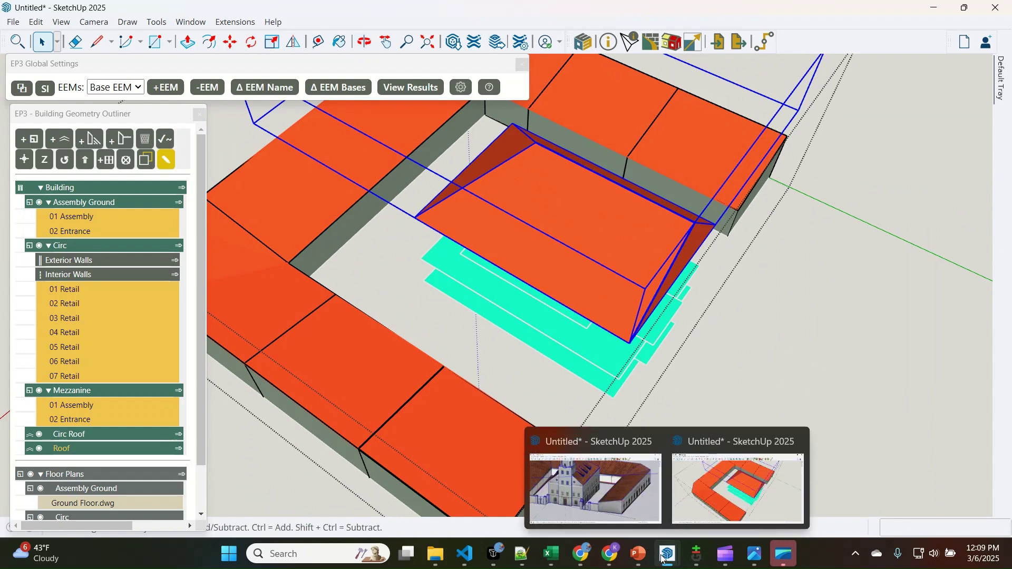
{"action": "left_click", "coordinate": [595, 486]}
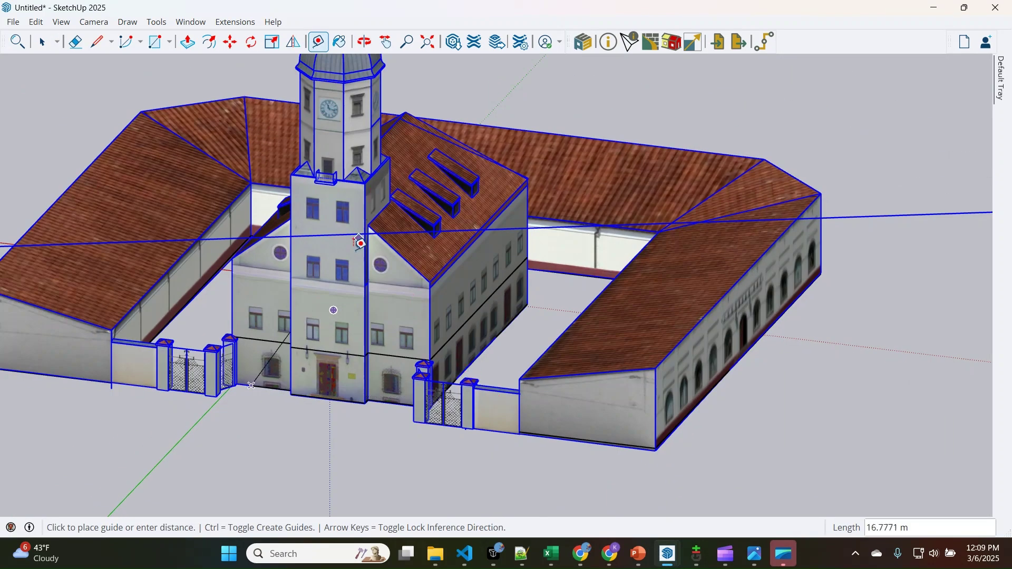
{"action": "scroll", "coordinate": [294, 368], "scroll_direction": "down", "scroll_amount": 1}
{"action": "key", "text": "space"}
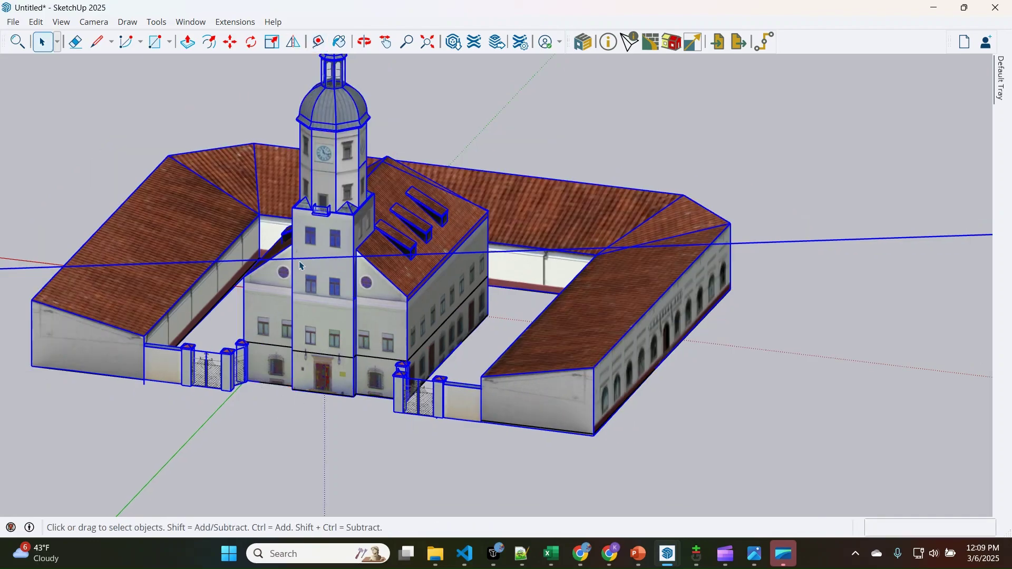
{"action": "middle_click_drag", "start_coordinate": [304, 371], "coordinate": [513, 301]}
{"action": "scroll", "coordinate": [513, 301], "scroll_direction": "up", "scroll_amount": 5}
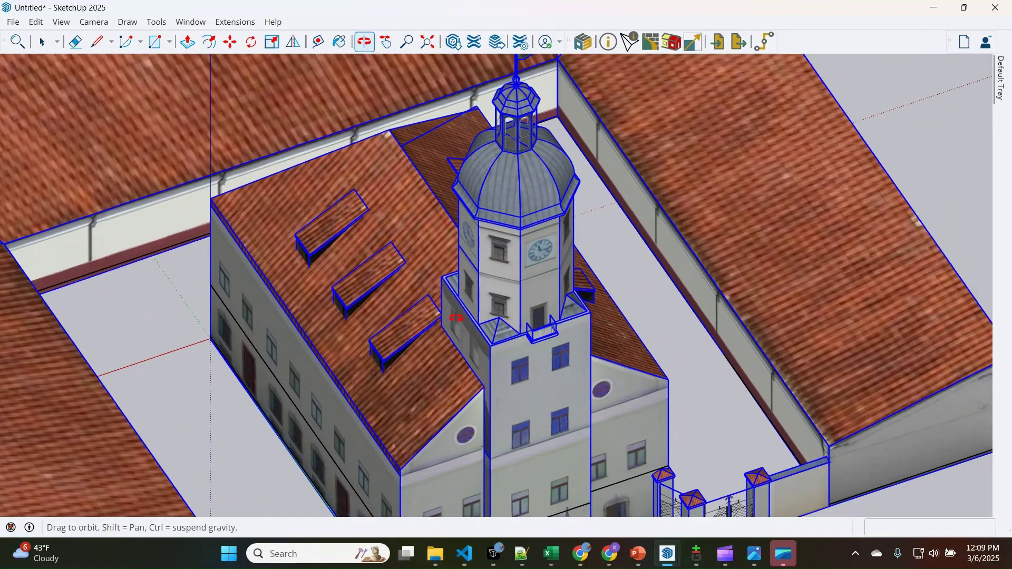
{"action": "middle_click_drag", "start_coordinate": [477, 362], "coordinate": [575, 368]}
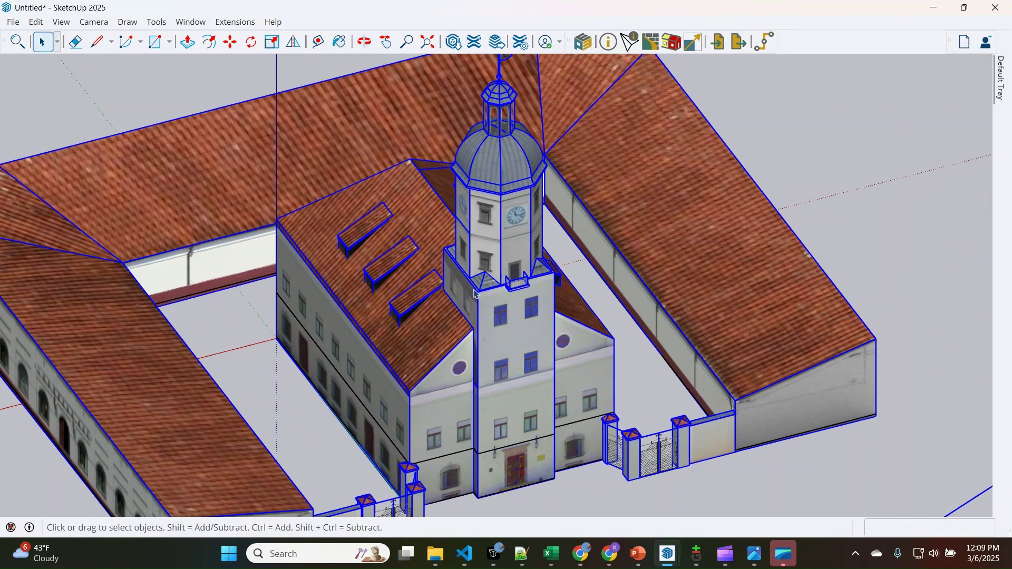
{"action": "scroll", "coordinate": [466, 281], "scroll_direction": "down", "scroll_amount": 2}
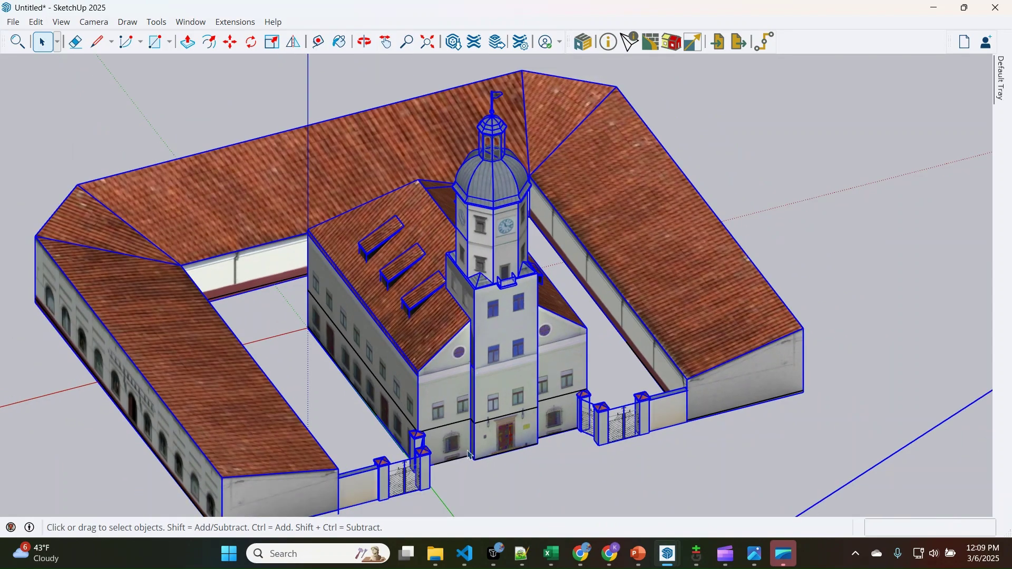
{"action": "scroll", "coordinate": [471, 294], "scroll_direction": "up", "scroll_amount": 3}
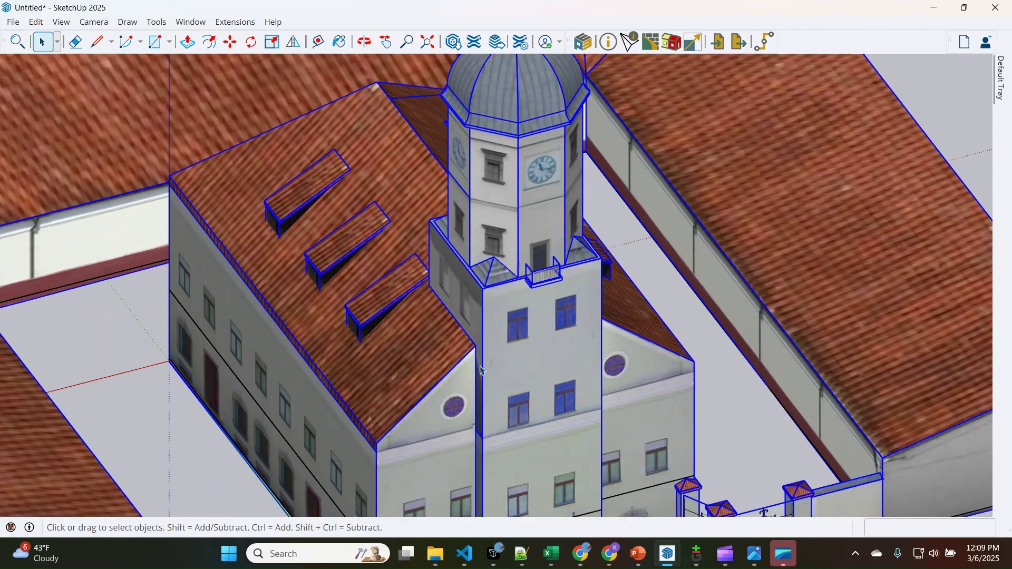
Measure the height of the reference building's square tower base from the ground to its top corner
{"action": "scroll", "coordinate": [483, 371], "scroll_direction": "down", "scroll_amount": 3}
{"action": "key", "text": "t"}
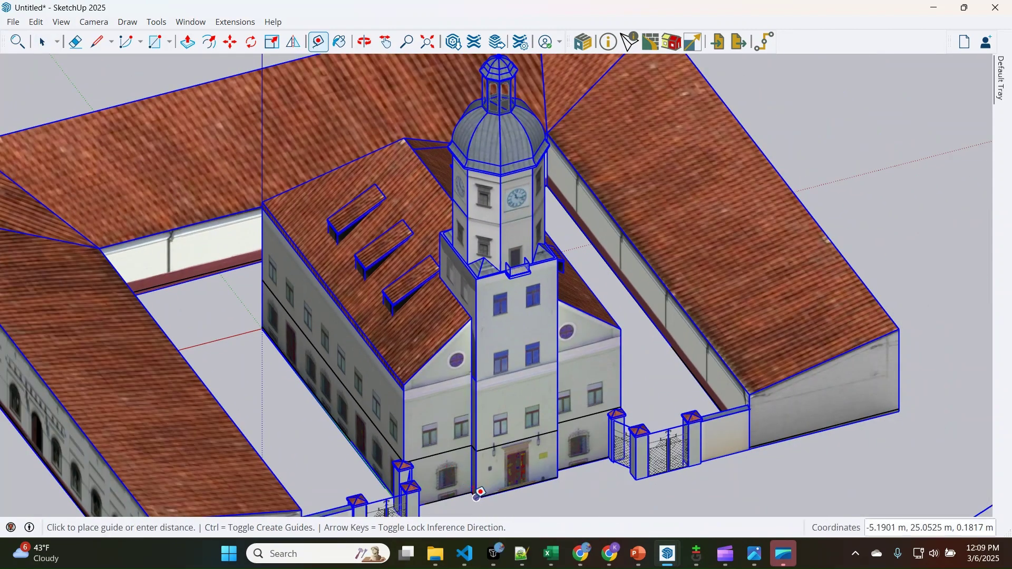
{"action": "left_click", "coordinate": [476, 497]}
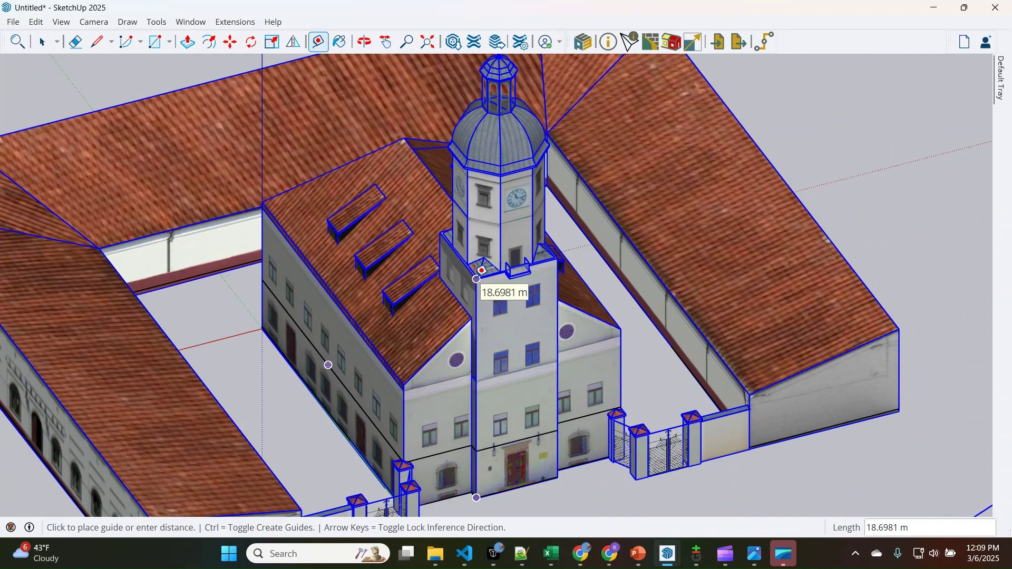
{"action": "key", "text": "space"}
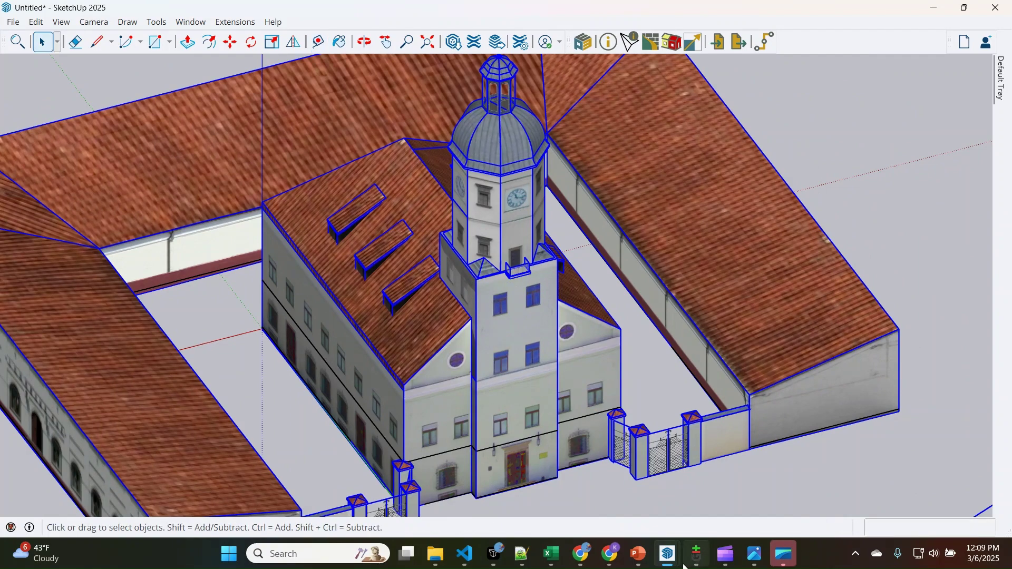
Switch back to the EP3 model window and open the Roof object for editing
{"action": "mouse_move", "coordinate": [668, 554]}
{"action": "left_click", "coordinate": [734, 501]}
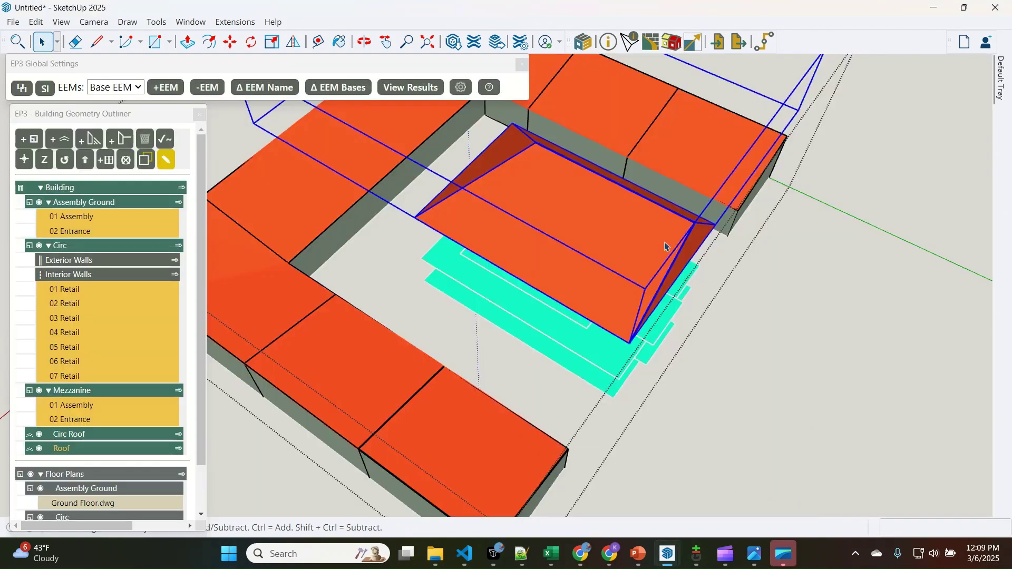
{"action": "scroll", "coordinate": [605, 280], "scroll_direction": "down", "scroll_amount": 5}
{"action": "middle_click_drag", "start_coordinate": [605, 280], "coordinate": [416, 266]}
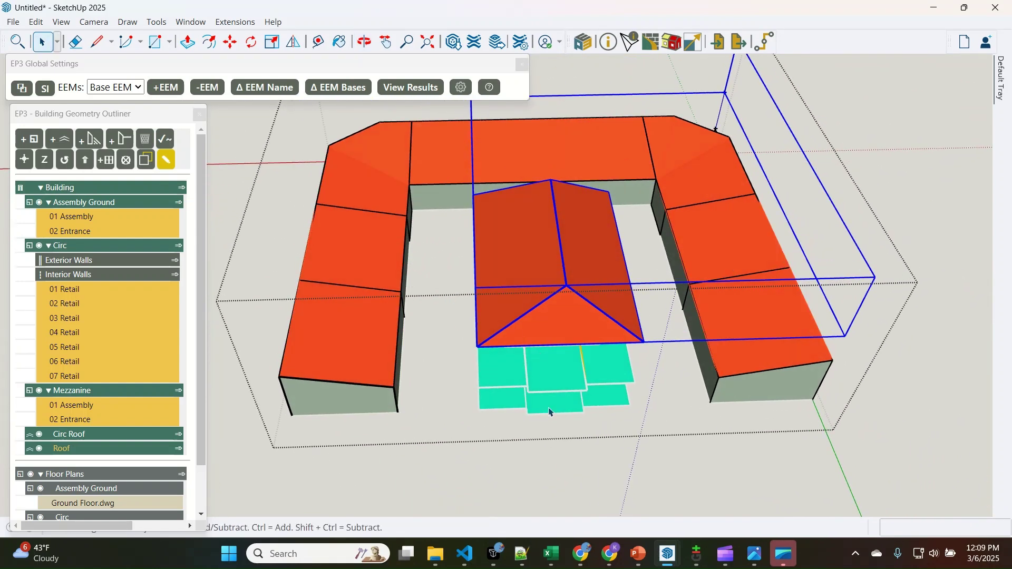
{"action": "left_click", "coordinate": [513, 285]}
{"action": "left_click", "coordinate": [178, 449]}
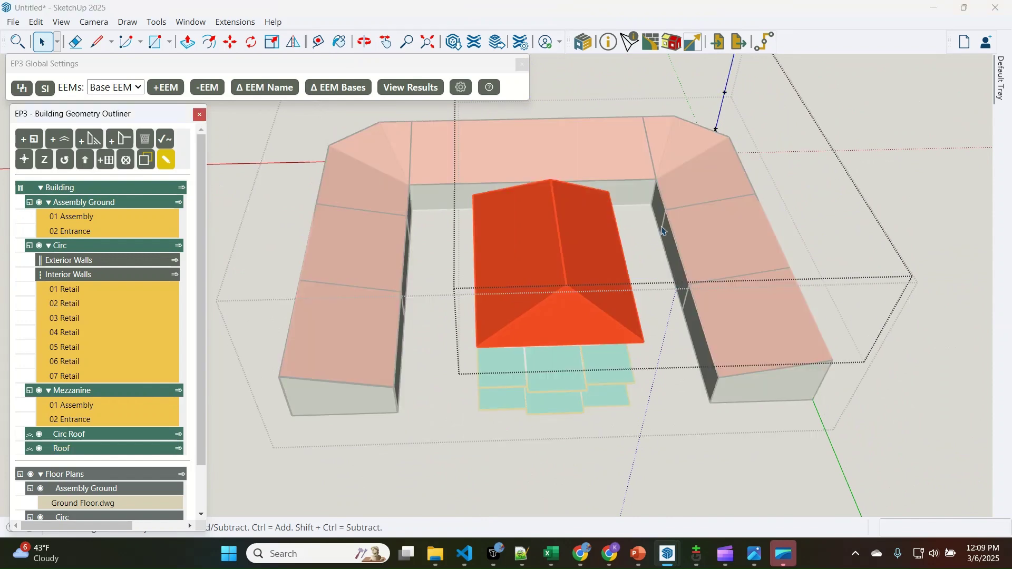
{"action": "left_click", "coordinate": [559, 326]}
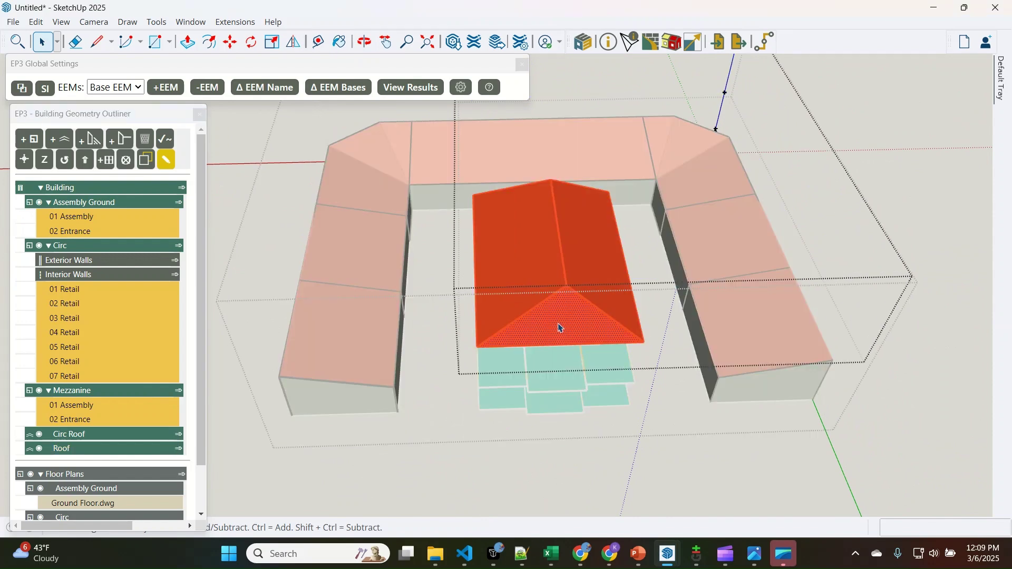
Draw a rectangle of about 6.23 m by 6.23 m over the middle front room of the upper floor plan and select it
{"action": "middle_click_drag", "start_coordinate": [559, 327], "coordinate": [555, 338]}
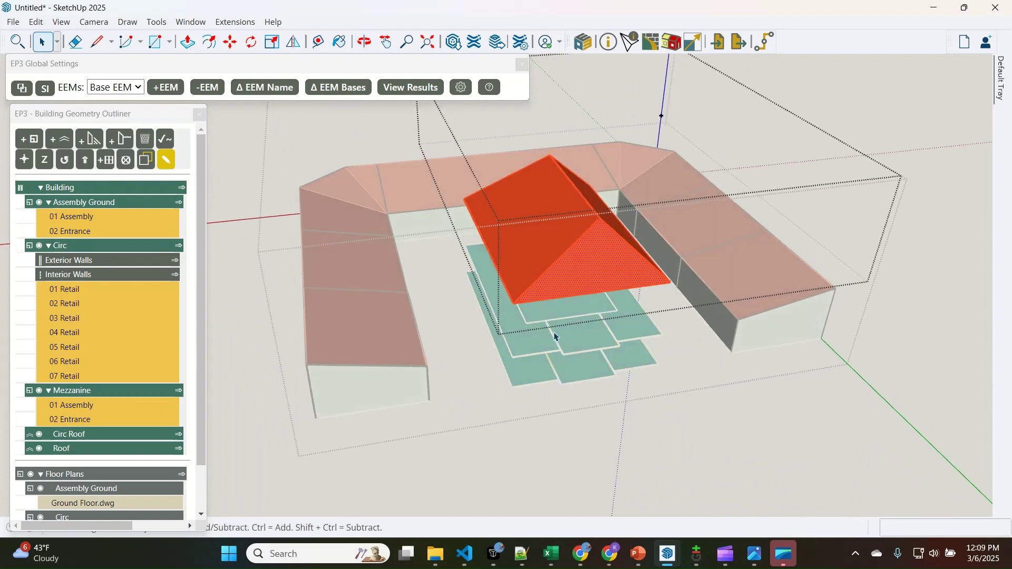
{"action": "scroll", "coordinate": [555, 337], "scroll_direction": "up", "scroll_amount": 2}
{"action": "key", "text": "r"}
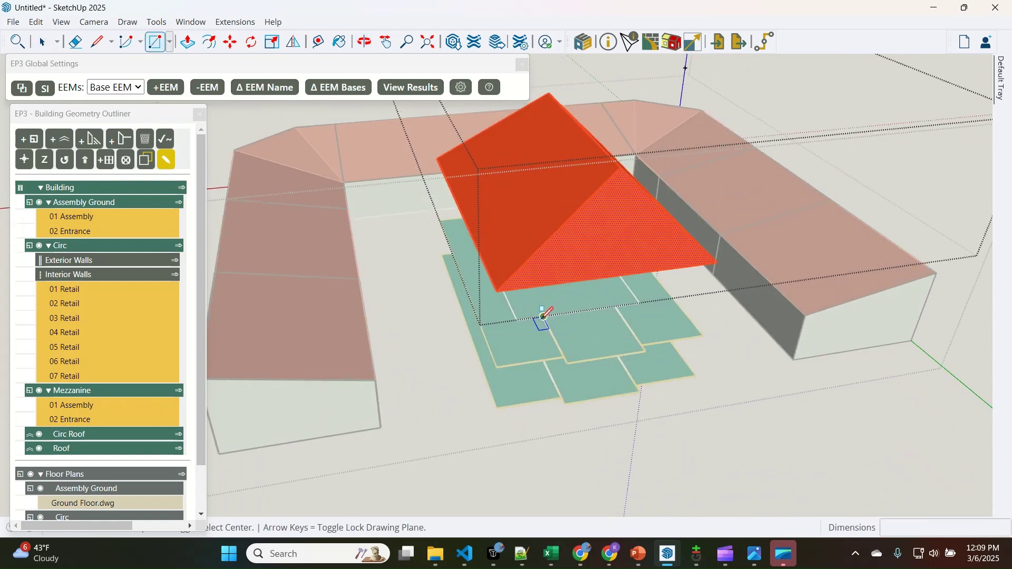
{"action": "left_click", "coordinate": [543, 316]}
{"action": "left_click", "coordinate": [647, 347]}
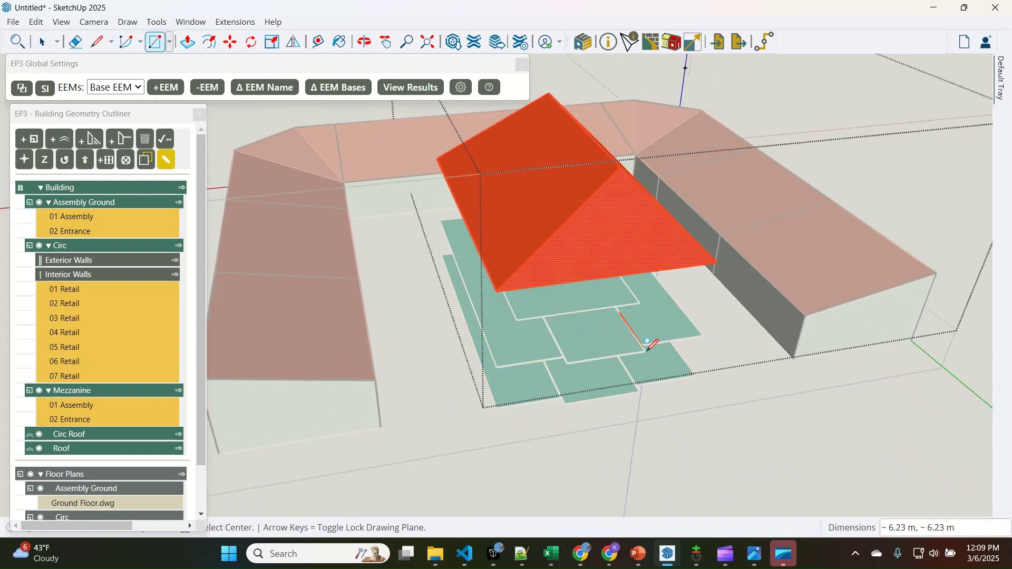
{"action": "key", "text": "space"}
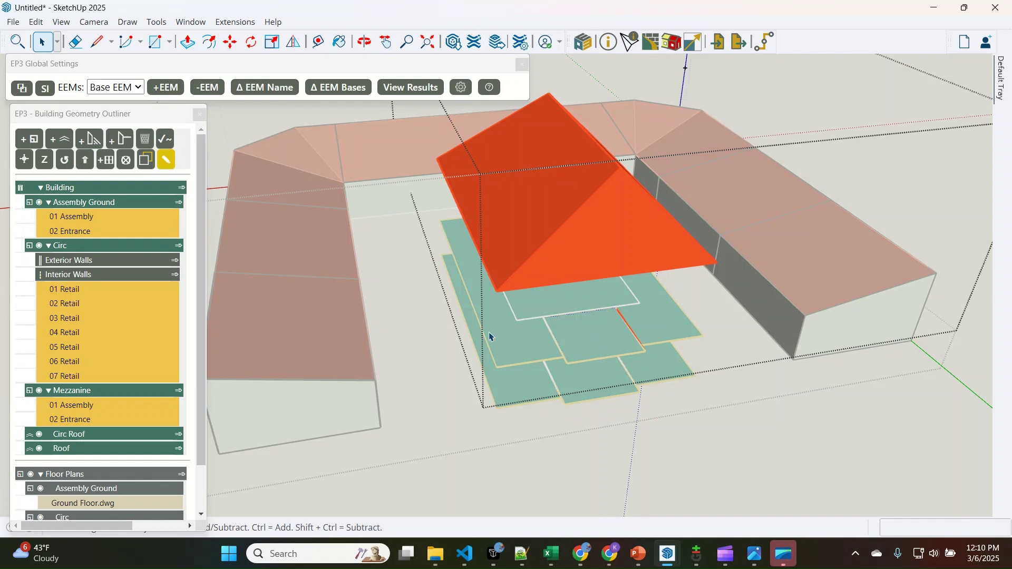
{"action": "scroll", "coordinate": [490, 337], "scroll_direction": "down", "scroll_amount": 2}
{"action": "scroll", "coordinate": [475, 335], "scroll_direction": "down", "scroll_amount": 2}
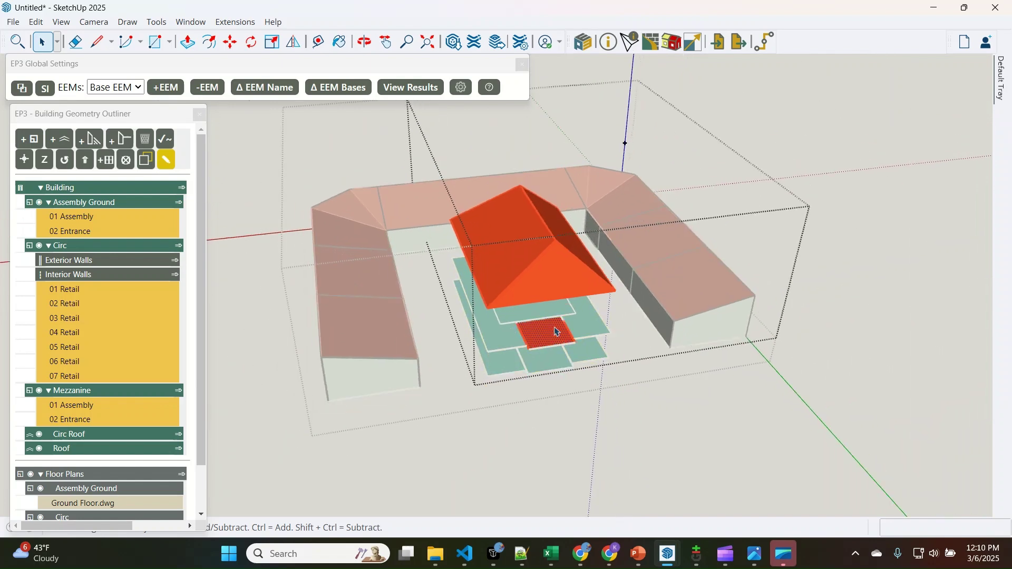
{"action": "scroll", "coordinate": [559, 330], "scroll_direction": "up", "scroll_amount": 1}
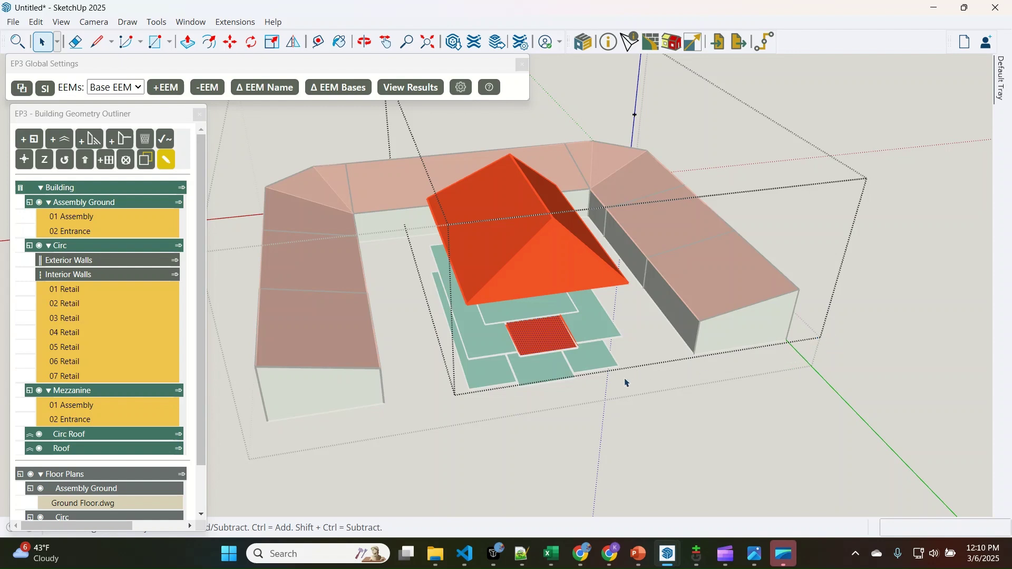
Place a vertical guide 18.7 m long, rising from the front corner of the ground-floor middle room
{"action": "key", "text": "t"}
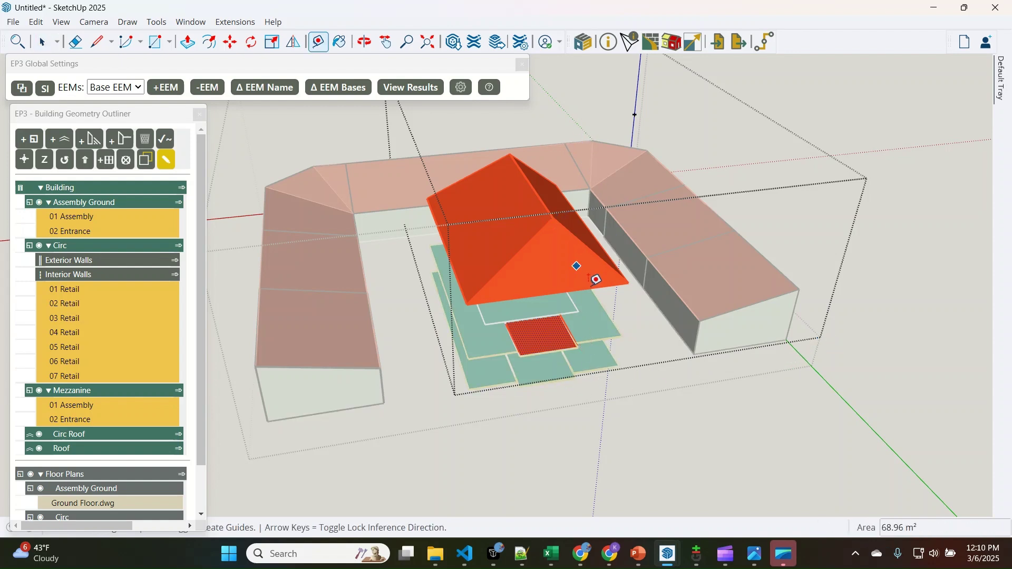
{"action": "left_click", "coordinate": [576, 378]}
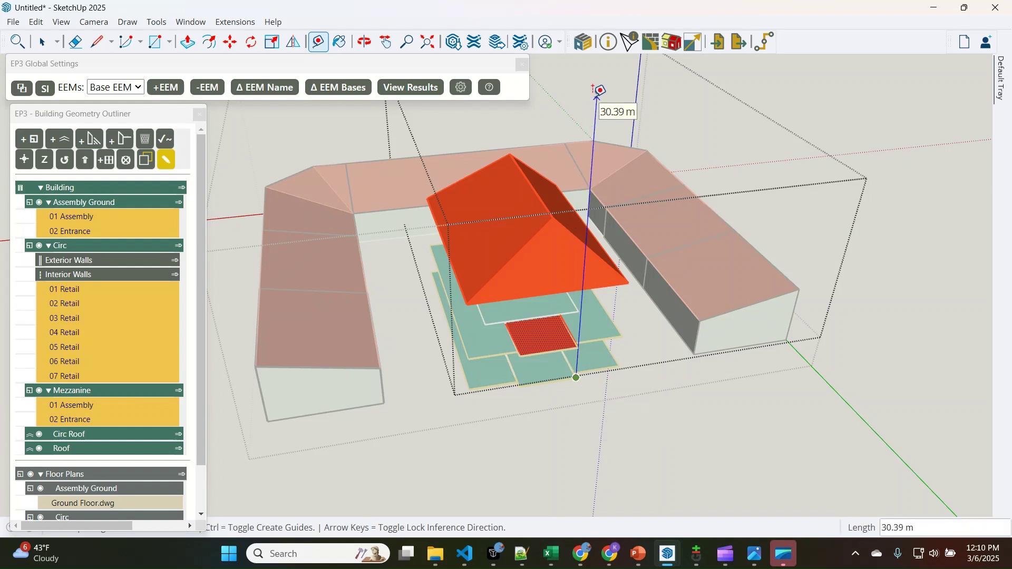
{"action": "type", "text": "18.7m"}
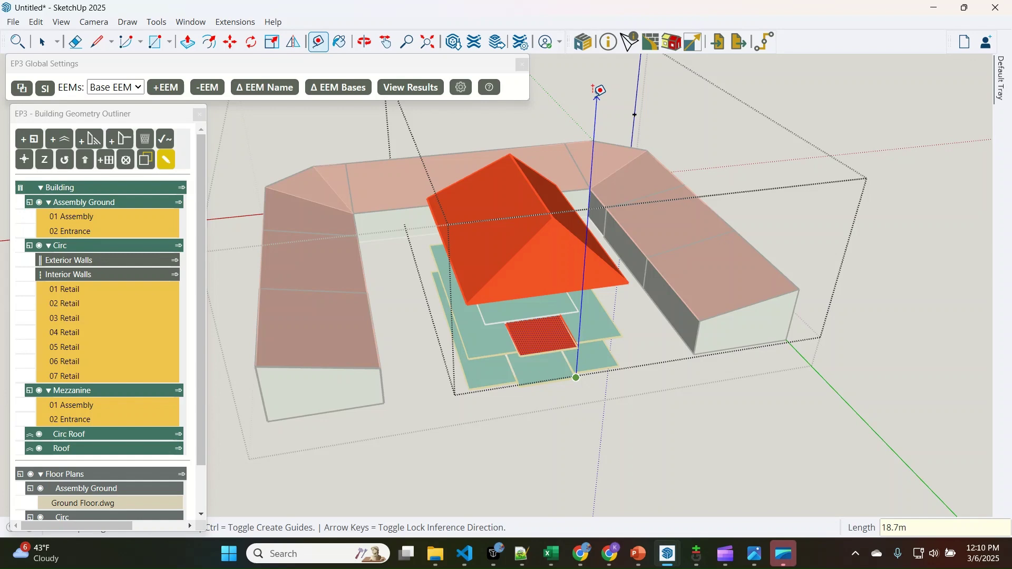
{"action": "key", "text": "Return"}
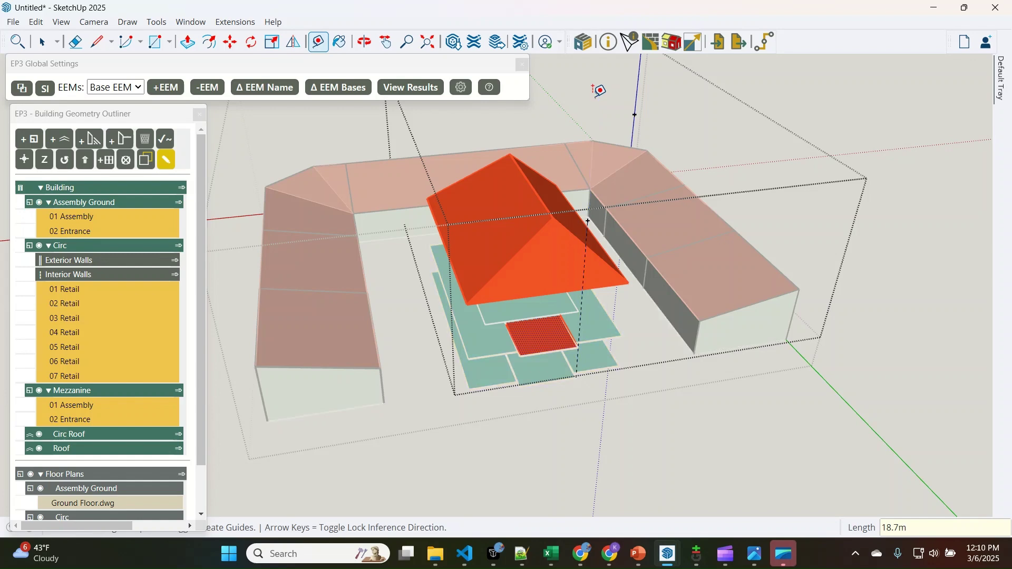
{"action": "key", "text": "space"}
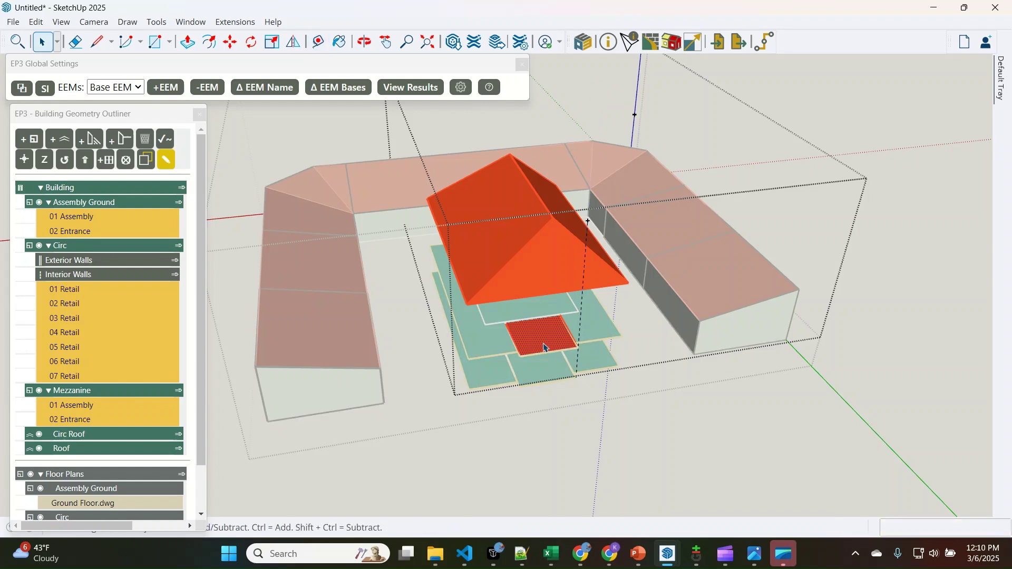
Move the selected rectangle straight up from its front corner to the end of the vertical guide
{"action": "scroll", "coordinate": [546, 347], "scroll_direction": "up", "scroll_amount": 2}
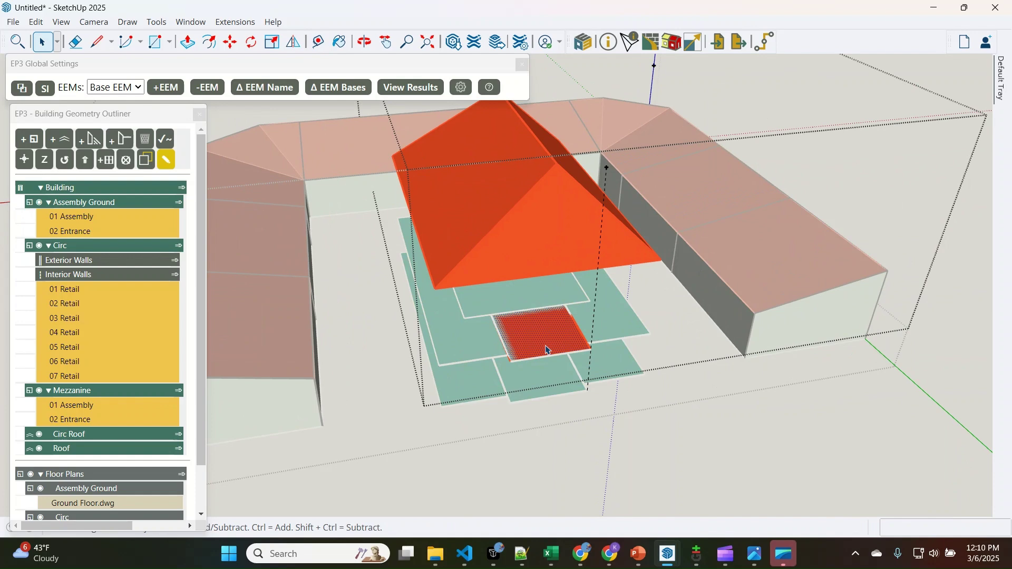
{"action": "key", "text": "m"}
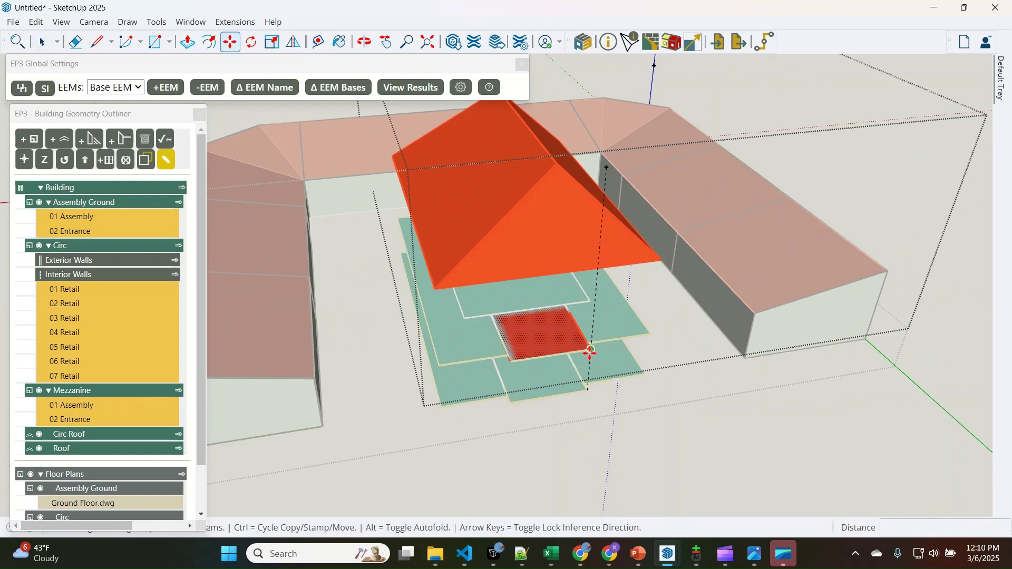
{"action": "left_click", "coordinate": [589, 352]}
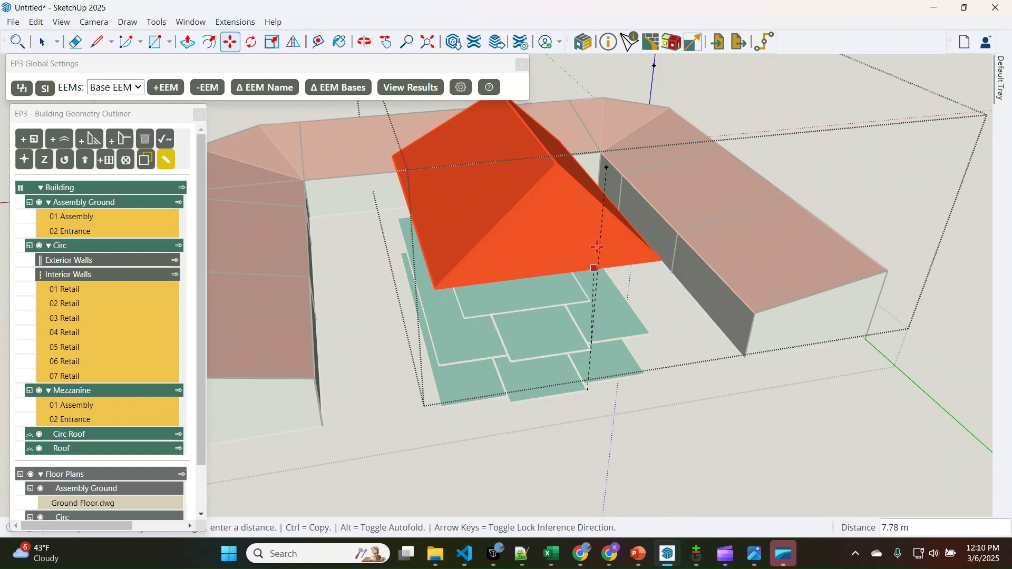
{"action": "left_click", "coordinate": [607, 166]}
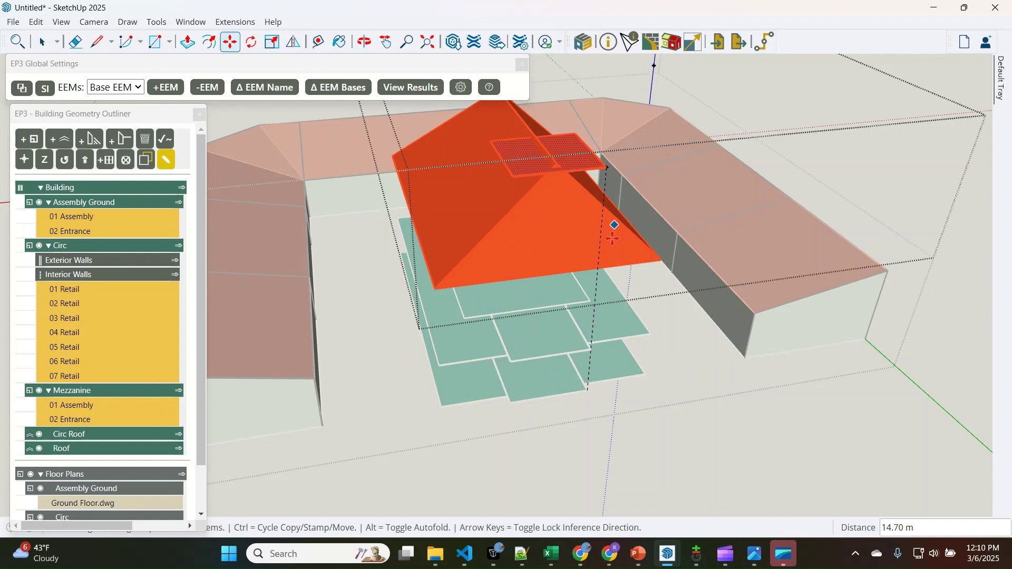
{"action": "key", "text": "space"}
Extrude the raised rectangle down to the roof's eave corner to form the tower block
{"action": "scroll", "coordinate": [533, 319], "scroll_direction": "down", "scroll_amount": 2}
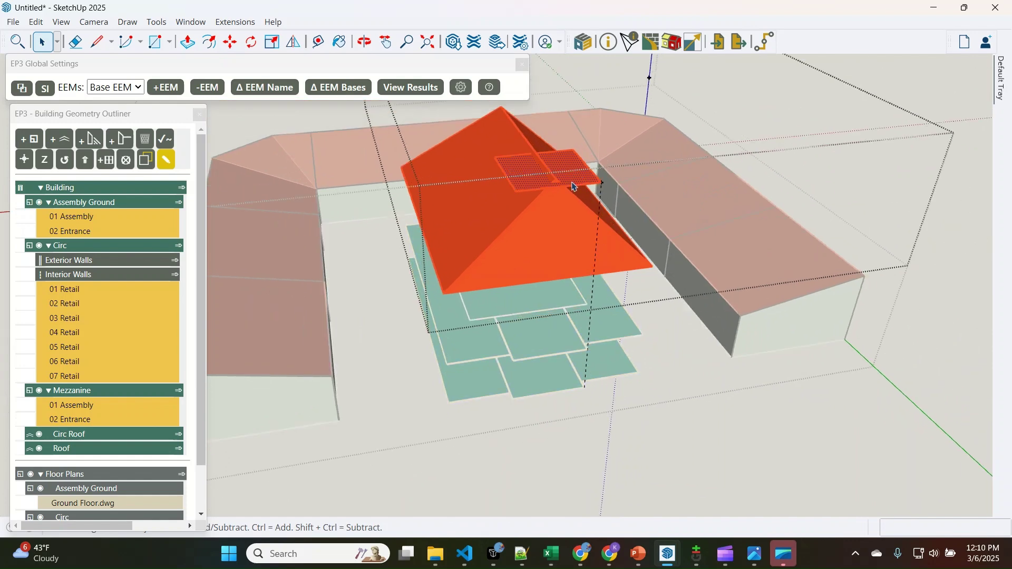
{"action": "key", "text": "p"}
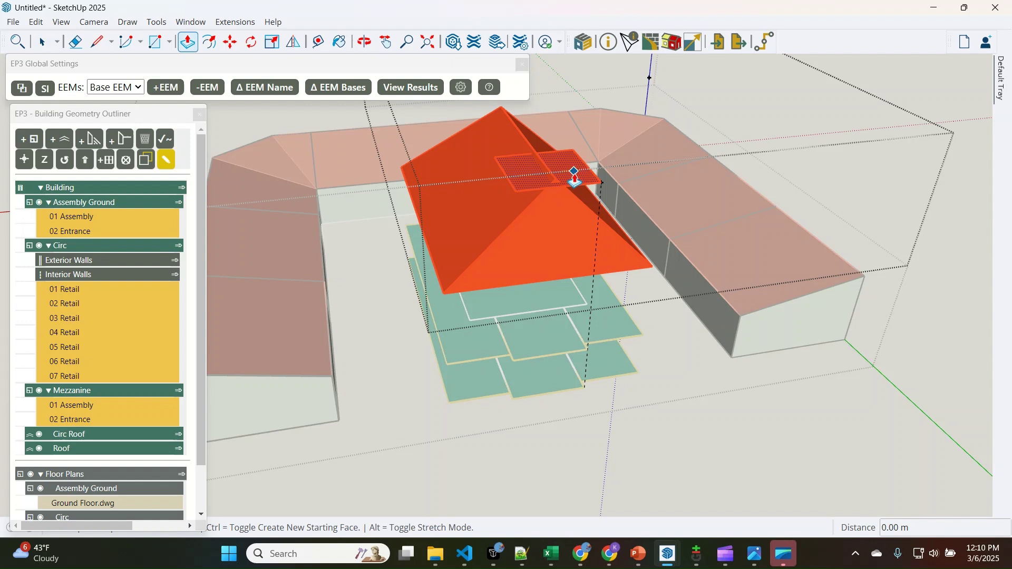
{"action": "left_click", "coordinate": [574, 178]}
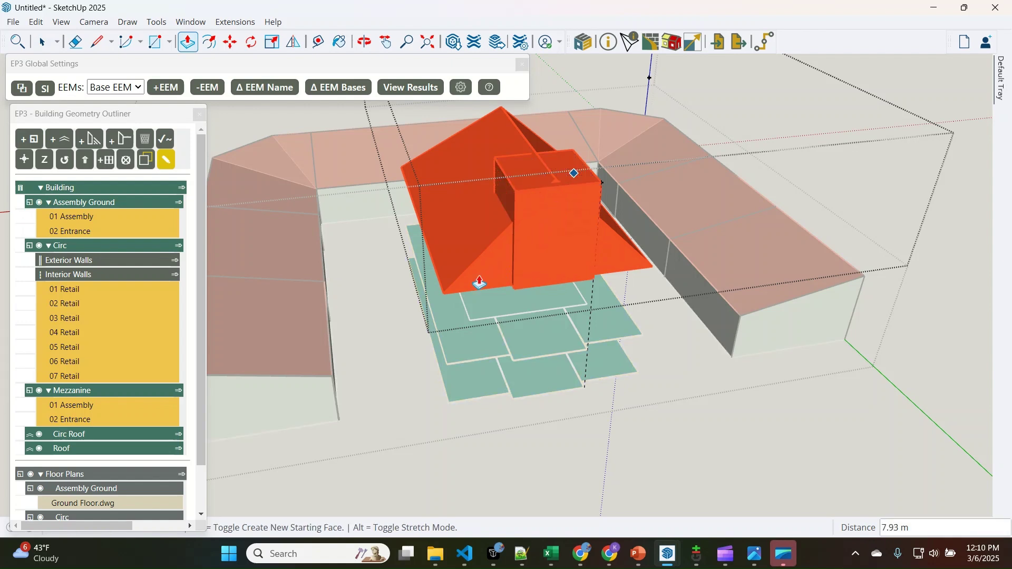
{"action": "left_click", "coordinate": [444, 293]}
{"action": "key", "text": "space"}
Erase the vertical guide beside the tower block
{"action": "scroll", "coordinate": [496, 214], "scroll_direction": "up", "scroll_amount": 2}
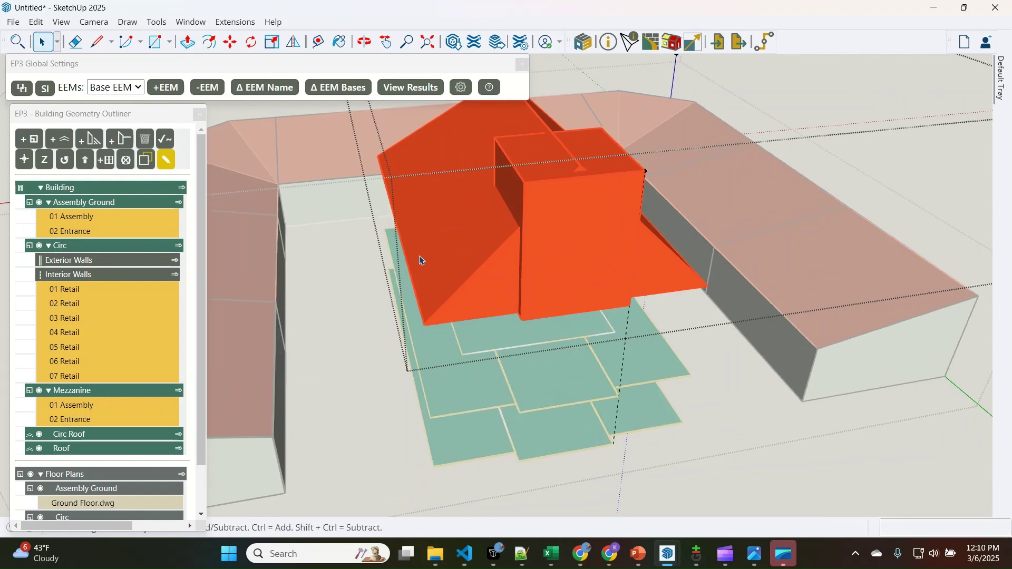
{"action": "key", "text": "e"}
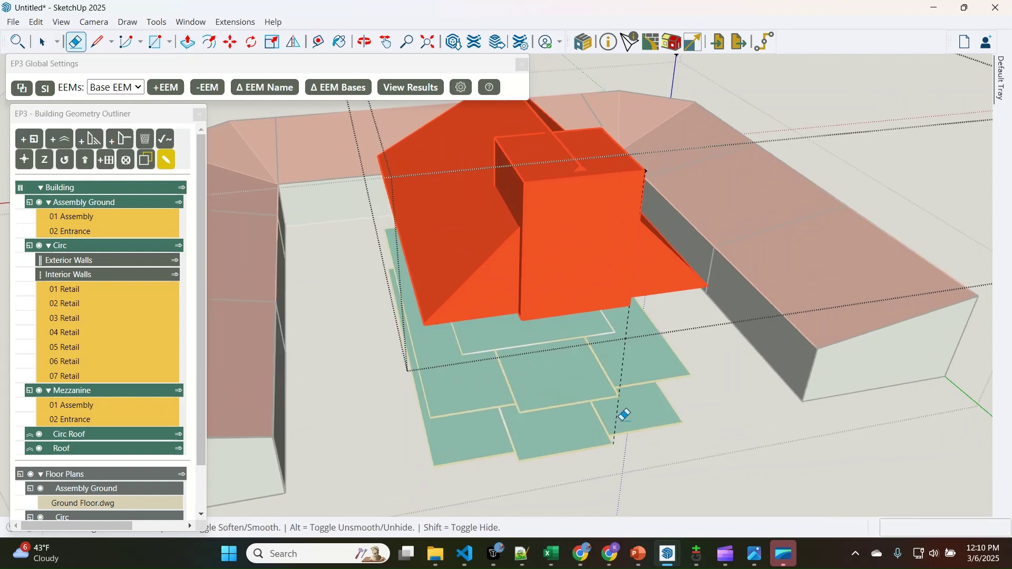
{"action": "key", "text": "space"}
Hide everything except the roof being edited and examine the tower block and its junction with the slopes from several sides
{"action": "scroll", "coordinate": [459, 280], "scroll_direction": "down", "scroll_amount": 1}
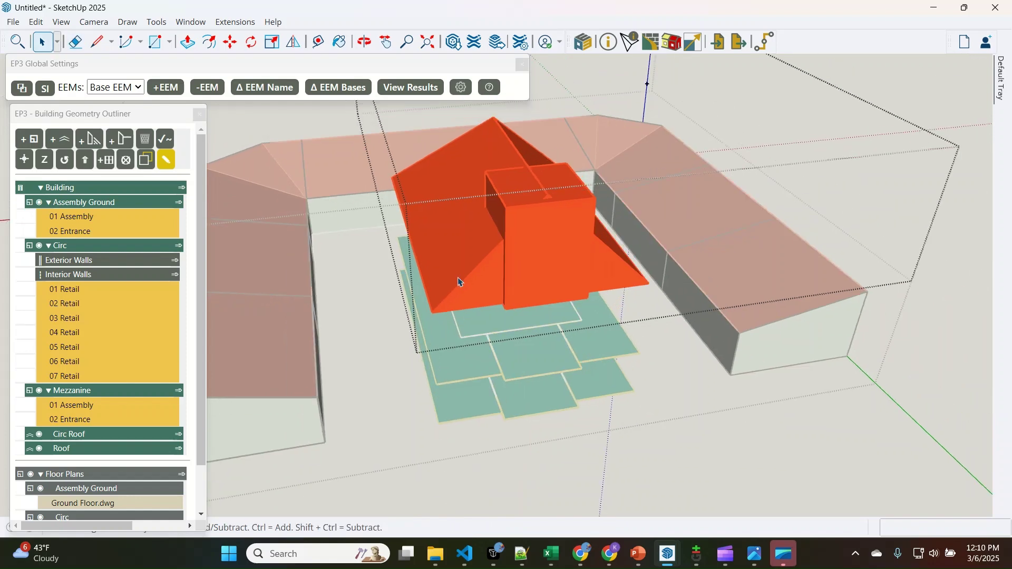
{"action": "scroll", "coordinate": [478, 282], "scroll_direction": "down", "scroll_amount": 1}
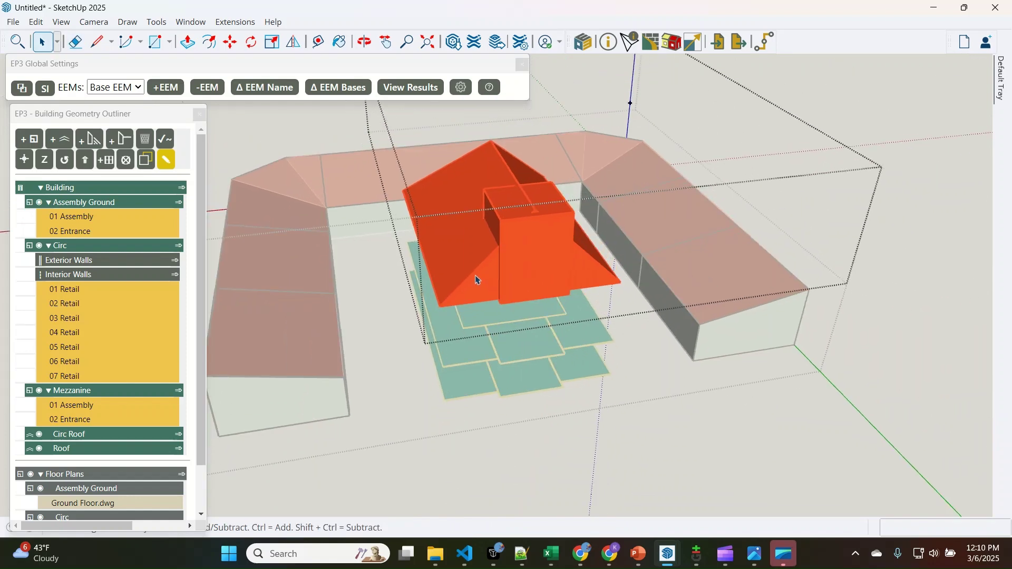
{"action": "middle_click_drag", "start_coordinate": [479, 280], "coordinate": [265, 233]}
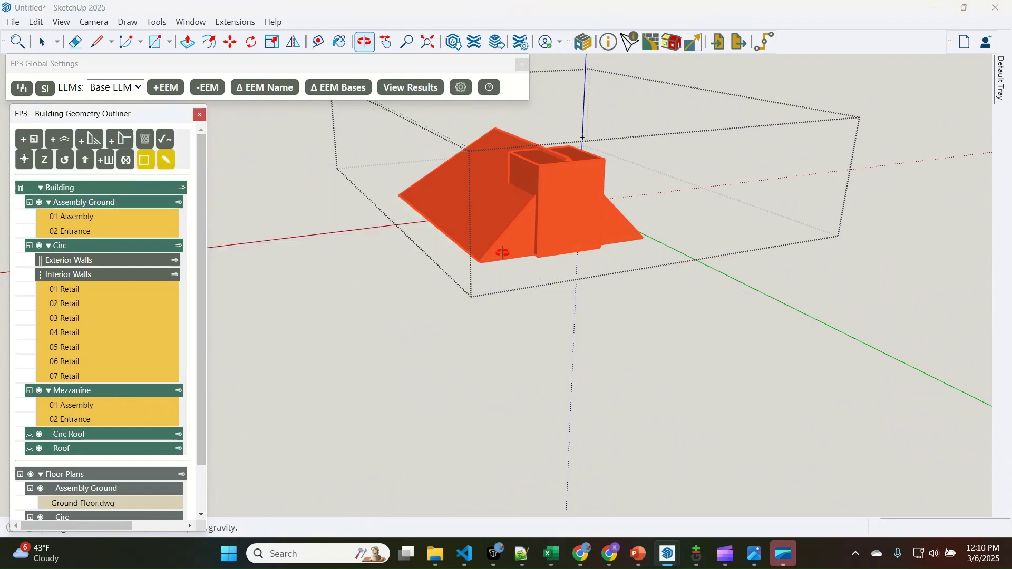
{"action": "left_click_drag", "start_coordinate": [502, 253], "coordinate": [692, 413]}
{"action": "key", "text": "space"}
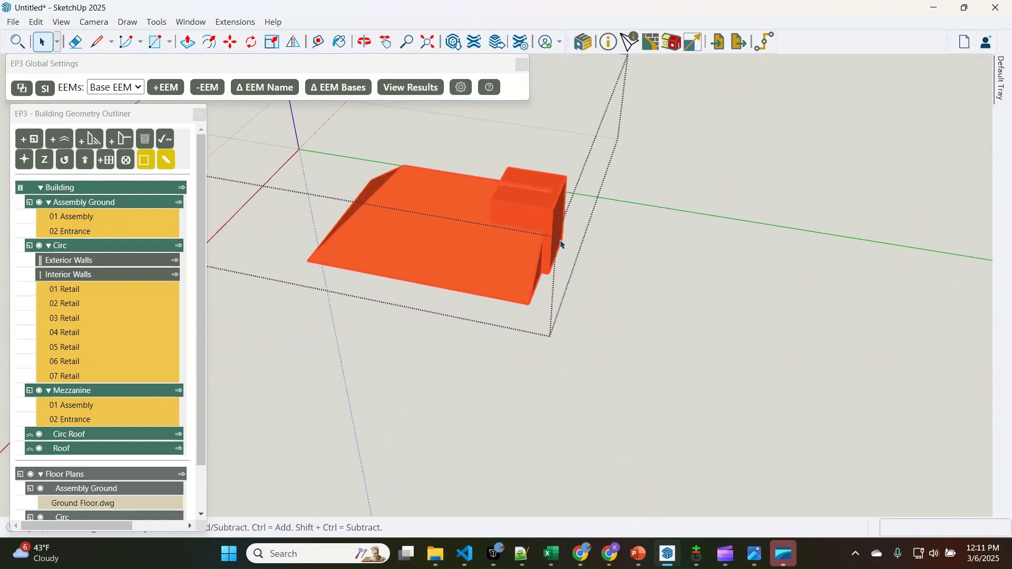
{"action": "scroll", "coordinate": [449, 198], "scroll_direction": "up", "scroll_amount": 2}
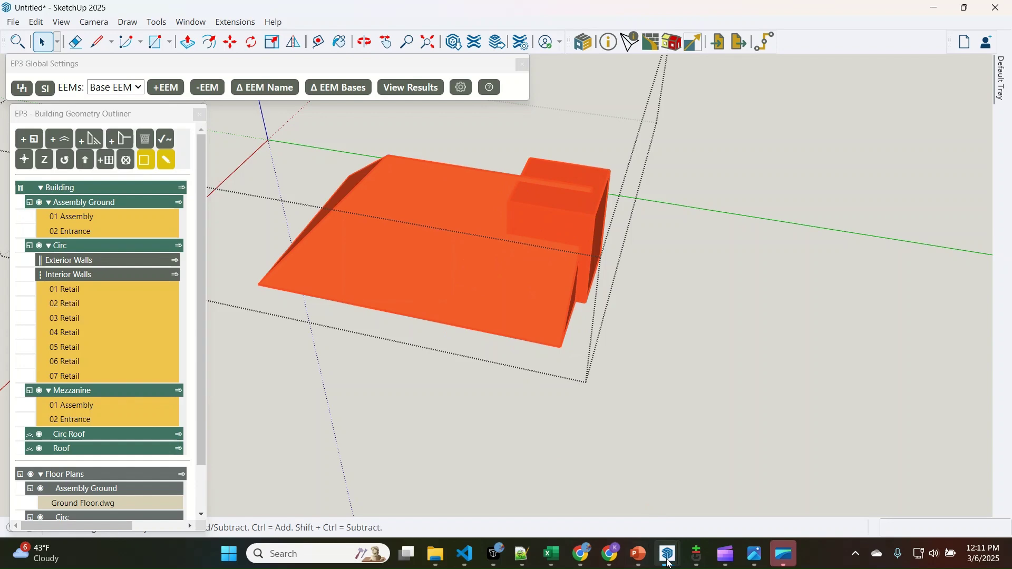
Switch to the reference building and examine the octagonal clock tower above its square base
{"action": "mouse_move", "coordinate": [668, 555]}
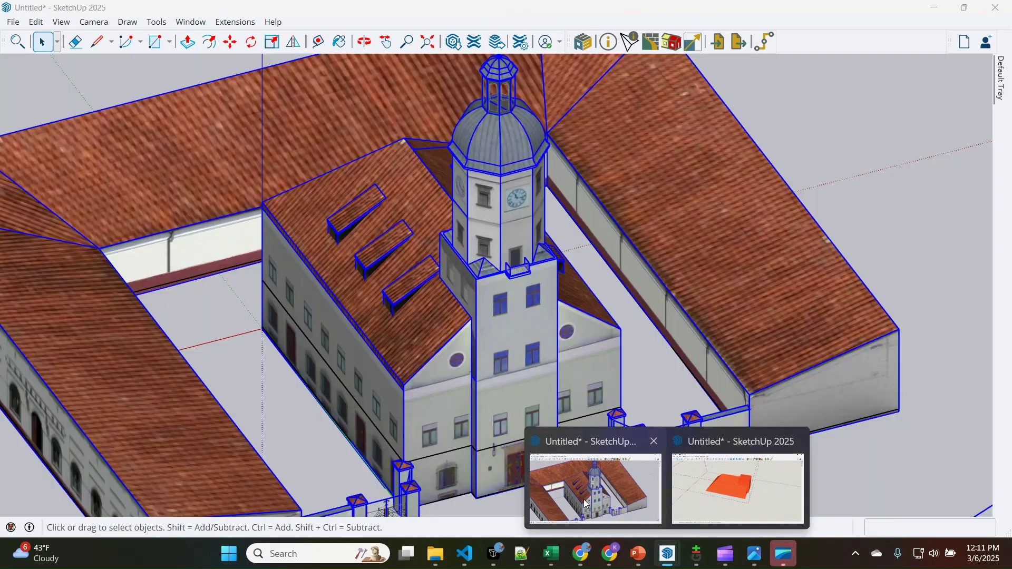
{"action": "left_click", "coordinate": [596, 488]}
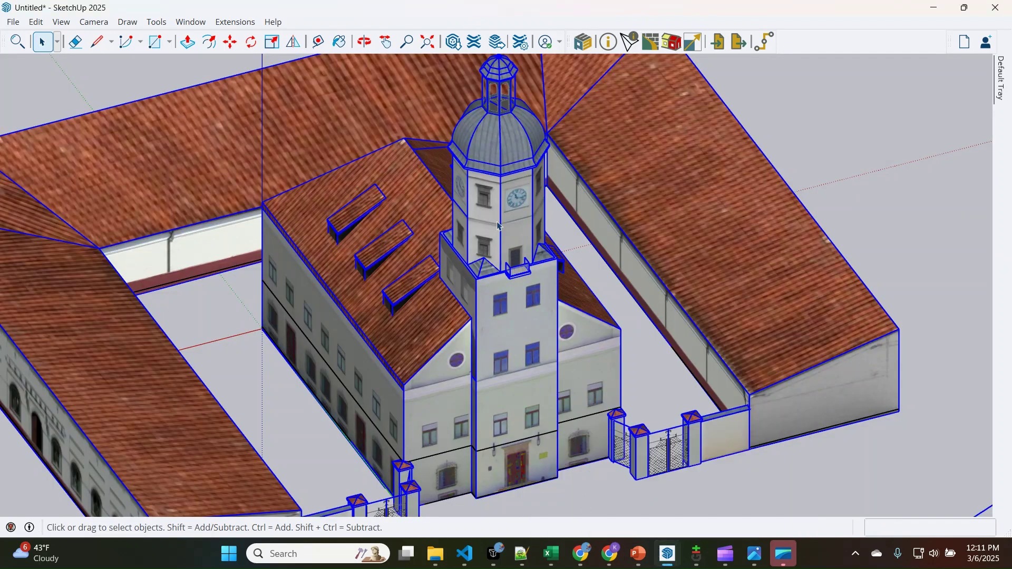
{"action": "scroll", "coordinate": [464, 188], "scroll_direction": "up", "scroll_amount": 3}
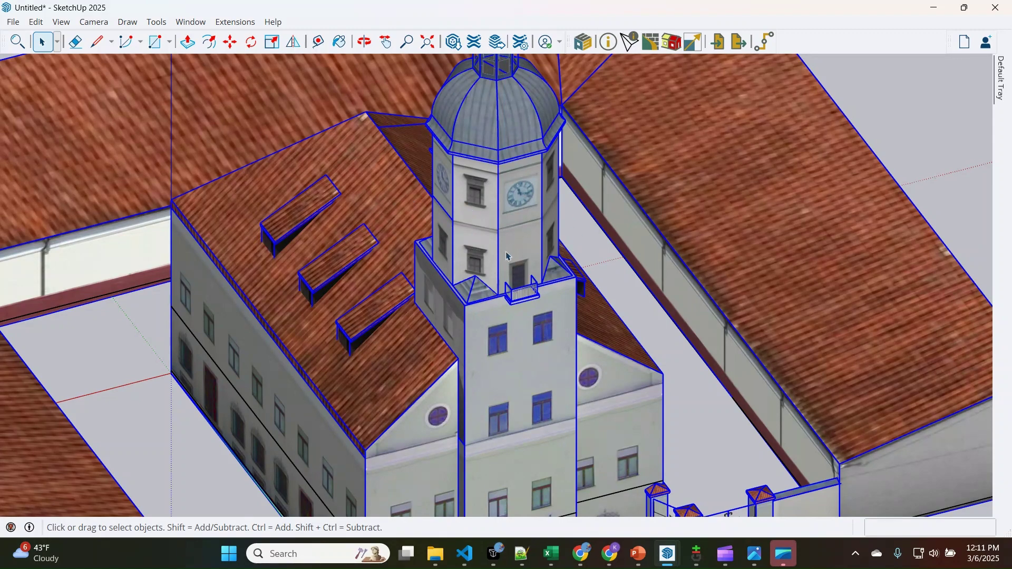
Measure the octagonal clock tower's height in the reference building from the square base's top corner to the dome's lower edge
{"action": "scroll", "coordinate": [508, 257], "scroll_direction": "down", "scroll_amount": 1}
{"action": "scroll", "coordinate": [490, 285], "scroll_direction": "up", "scroll_amount": 1}
{"action": "scroll", "coordinate": [480, 290], "scroll_direction": "down", "scroll_amount": 1}
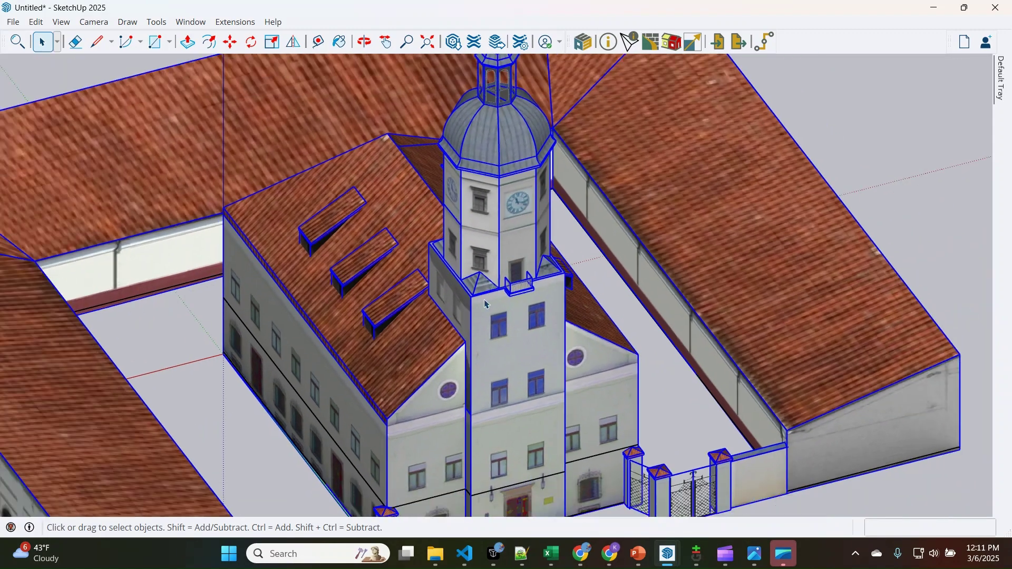
{"action": "key", "text": "t"}
{"action": "left_click", "coordinate": [472, 297]}
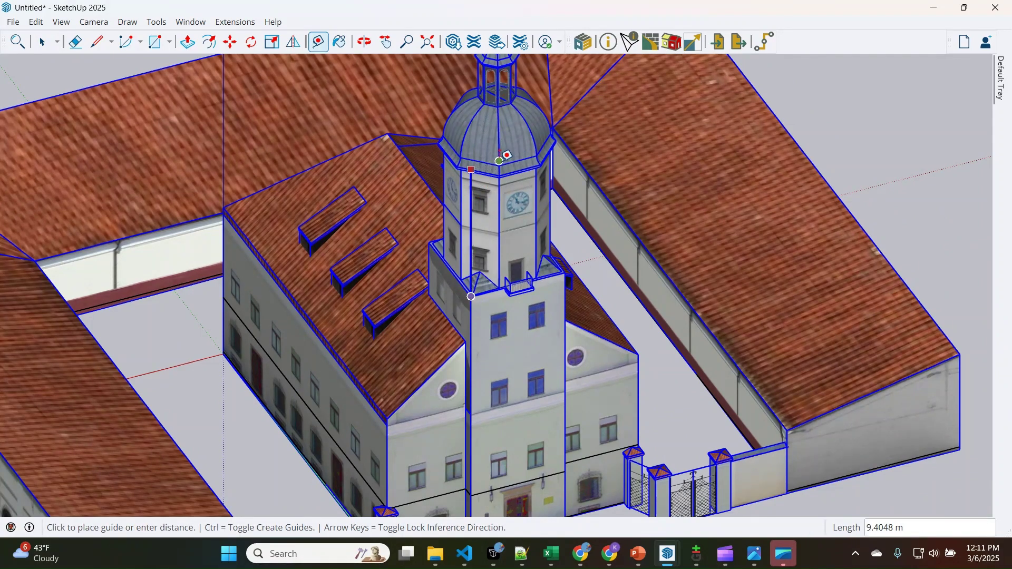
{"action": "key", "text": "space"}
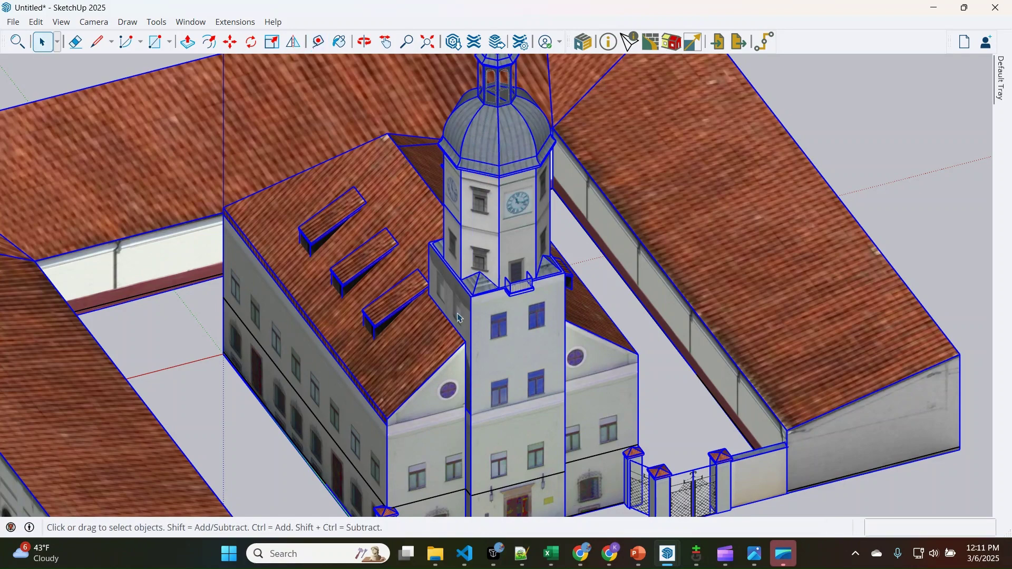
Switch back to the roof model and examine the tower block's top face from above
{"action": "mouse_move", "coordinate": [668, 554]}
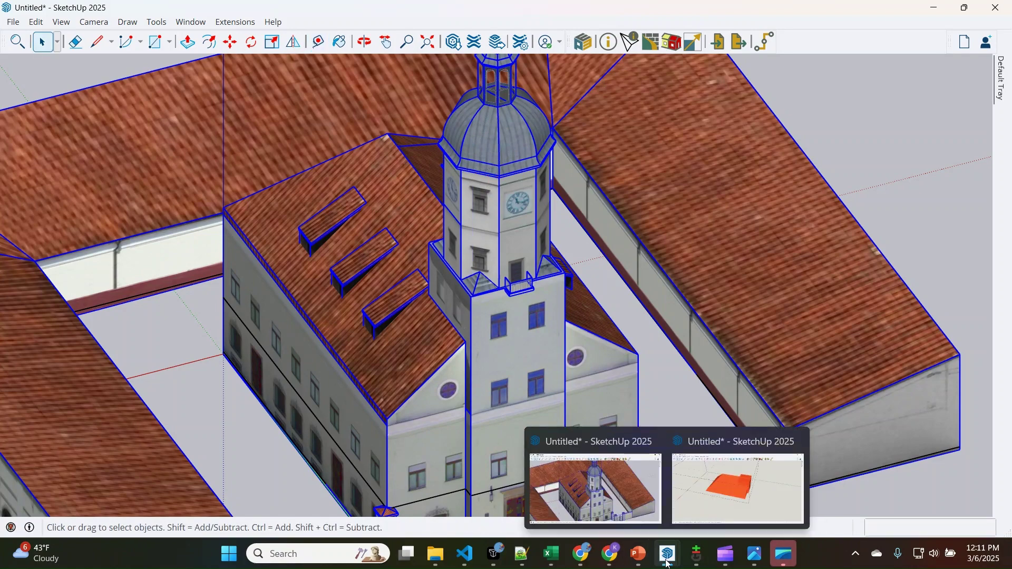
{"action": "left_click", "coordinate": [716, 497]}
{"action": "left_click", "coordinate": [559, 206]}
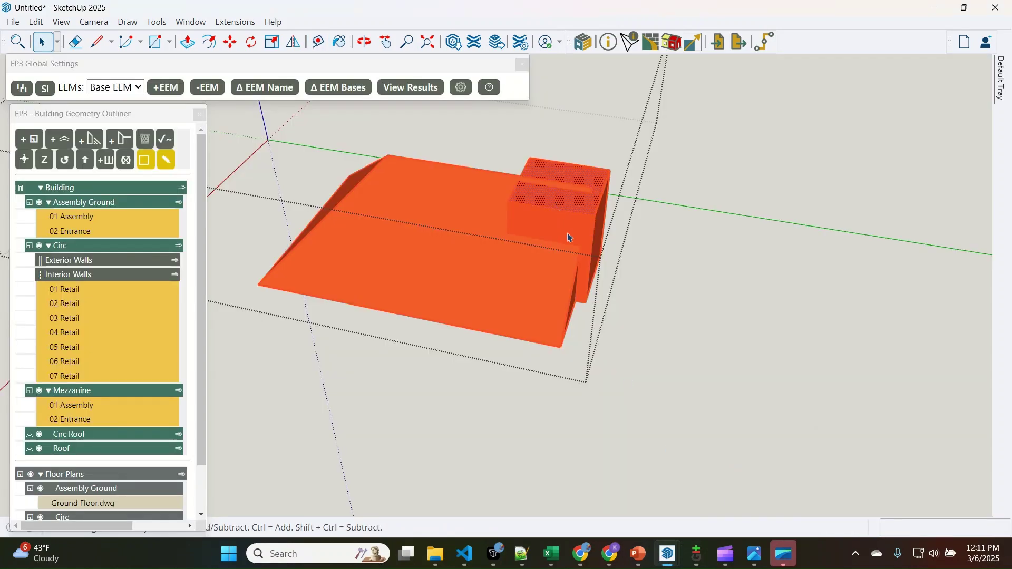
{"action": "middle_click_drag", "start_coordinate": [569, 237], "coordinate": [568, 368]}
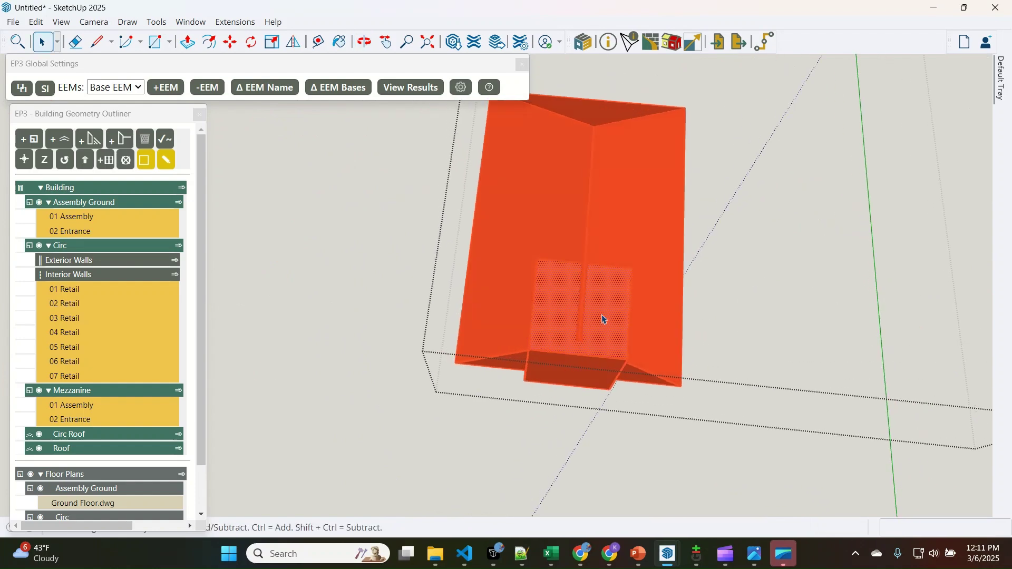
{"action": "scroll", "coordinate": [328, 278], "scroll_direction": "down", "scroll_amount": 3}
{"action": "scroll", "coordinate": [502, 294], "scroll_direction": "up", "scroll_amount": 3}
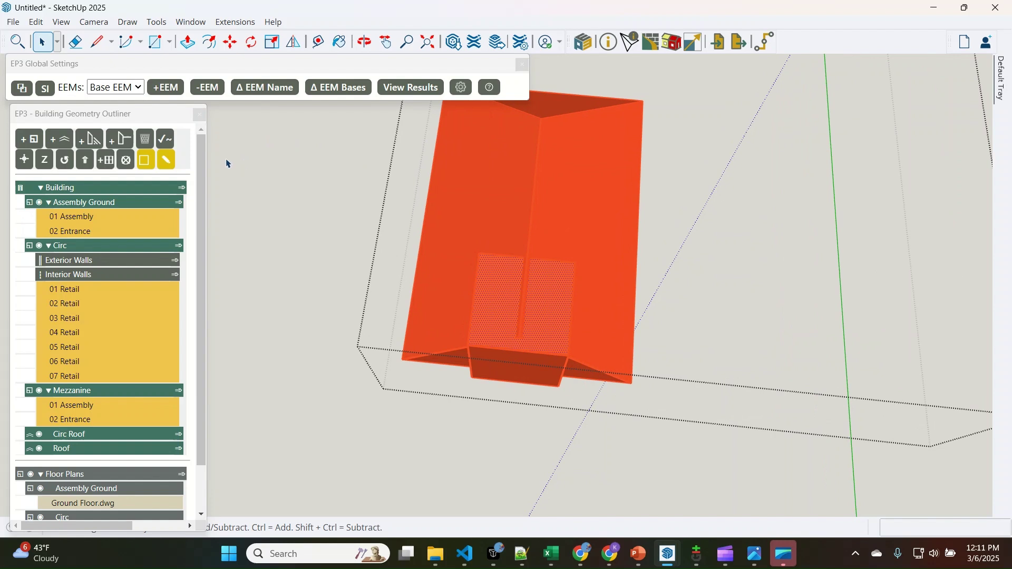
{"action": "left_click", "coordinate": [127, 22]}
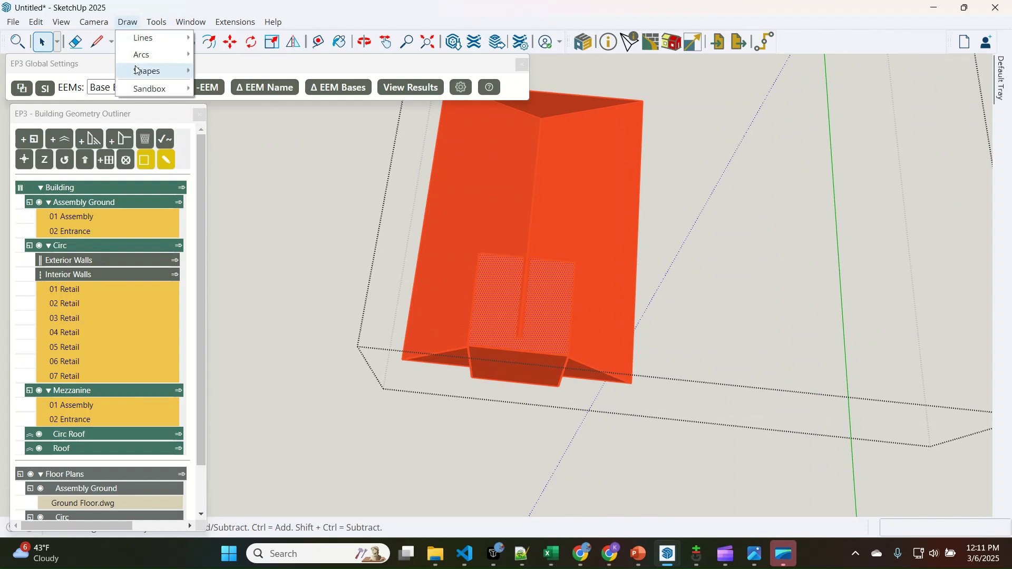
{"action": "mouse_move", "coordinate": [141, 71]}
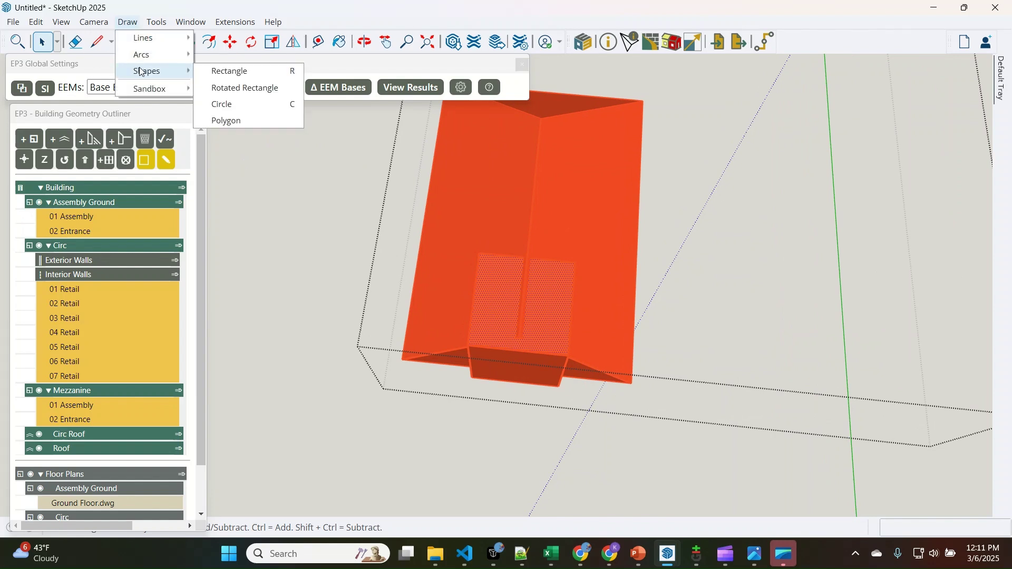
{"action": "left_click", "coordinate": [229, 112]}
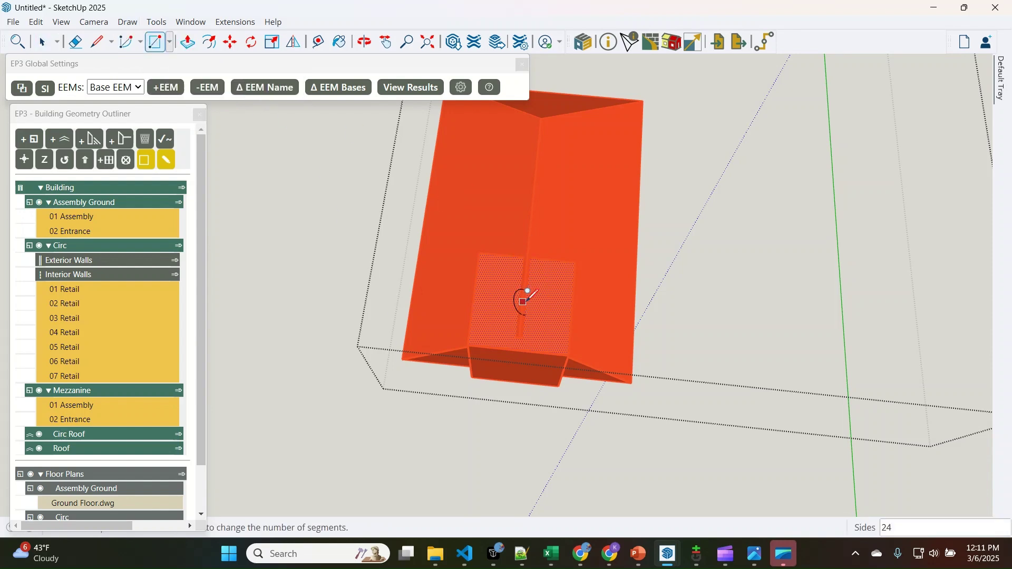
{"action": "scroll", "coordinate": [534, 297], "scroll_direction": "up", "scroll_amount": 5}
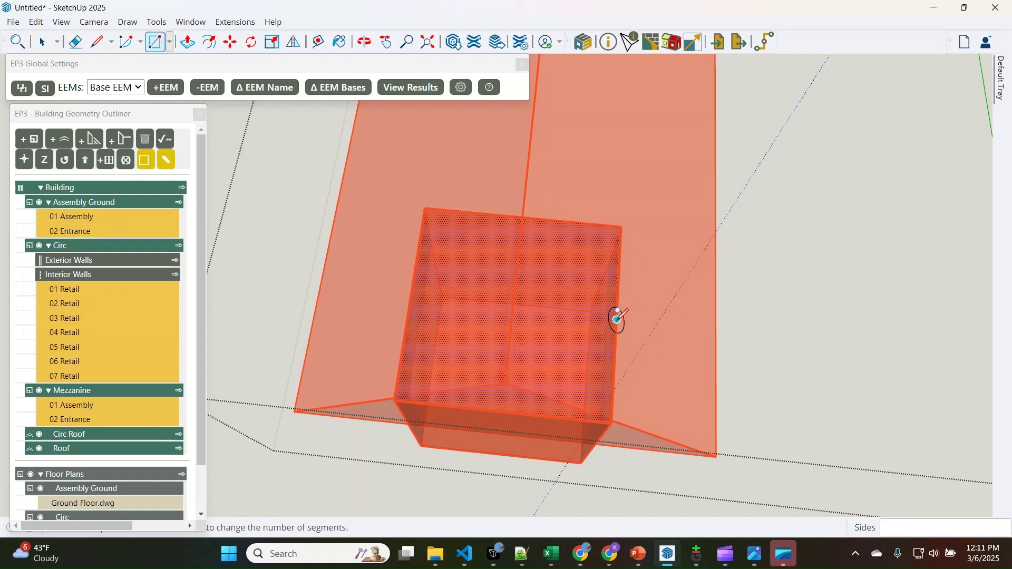
{"action": "key", "text": "space"}
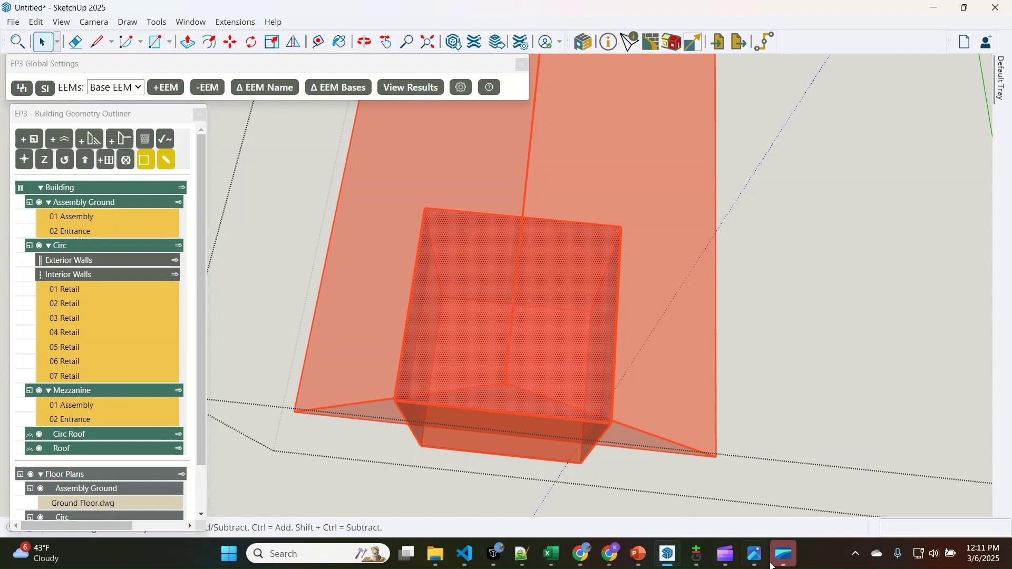
{"action": "left_click", "coordinate": [730, 563]}
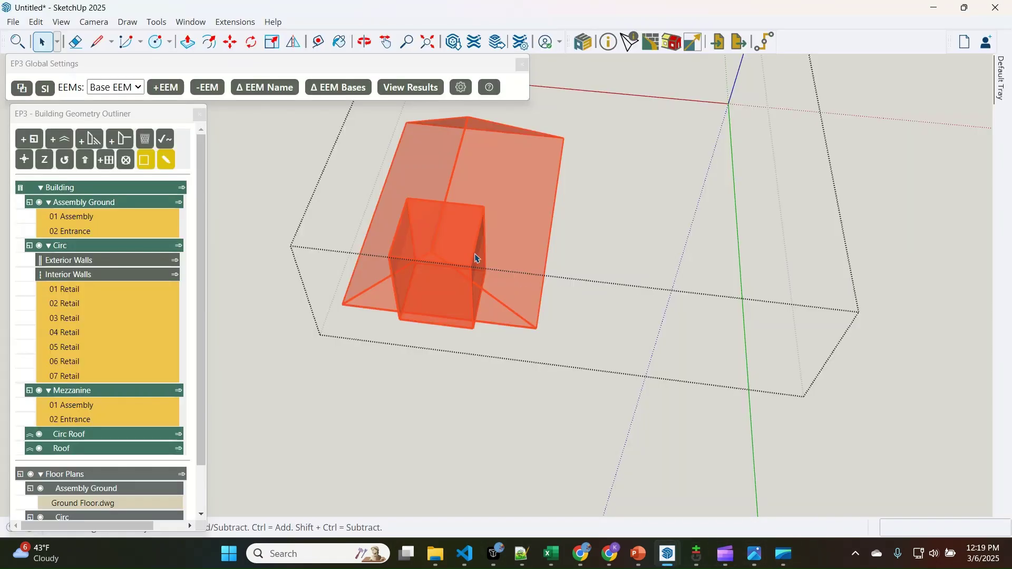
Check the reference tower again, and copy the tower block's top face about 14 m out beside the roof
{"action": "left_click", "coordinate": [472, 231]}
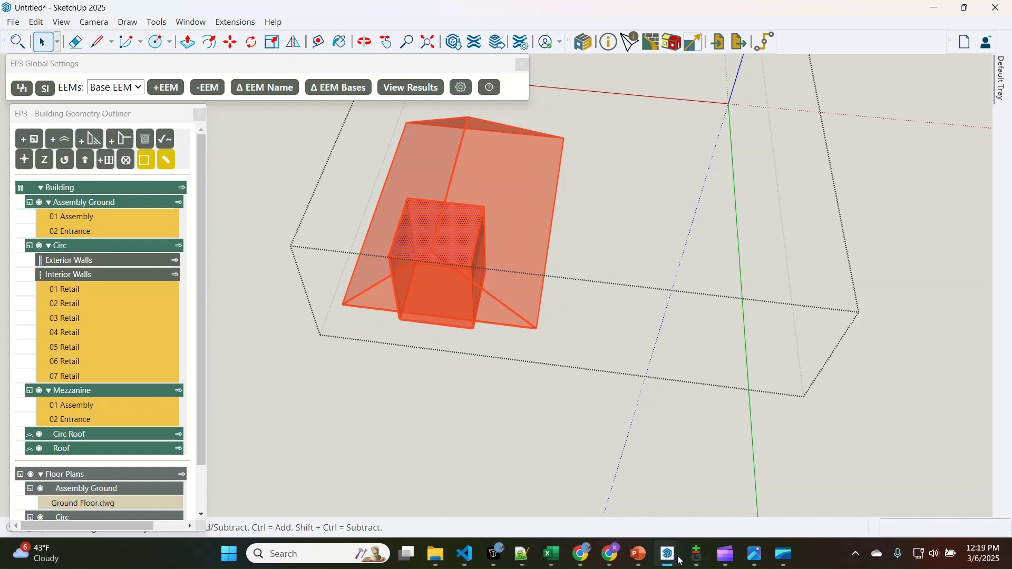
{"action": "mouse_move", "coordinate": [669, 555]}
{"action": "left_click", "coordinate": [614, 519]}
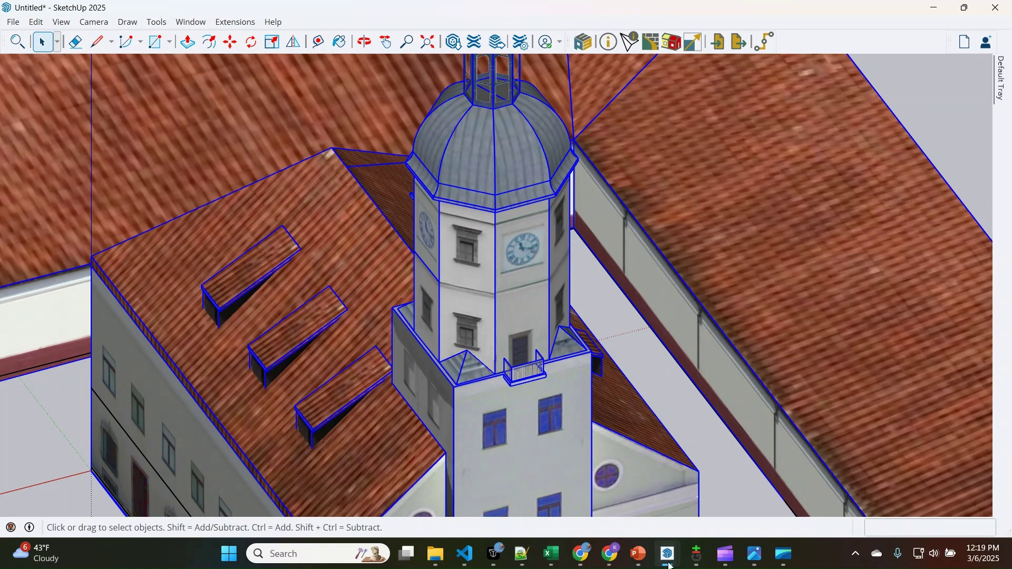
{"action": "mouse_move", "coordinate": [669, 555]}
{"action": "left_click", "coordinate": [733, 483]}
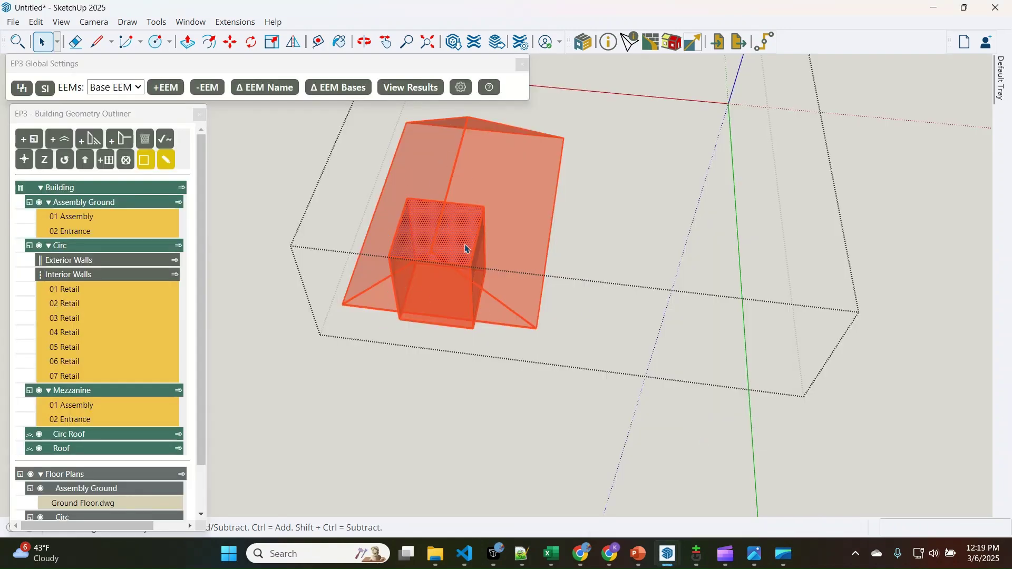
{"action": "middle_click_drag", "start_coordinate": [412, 278], "coordinate": [554, 274]}
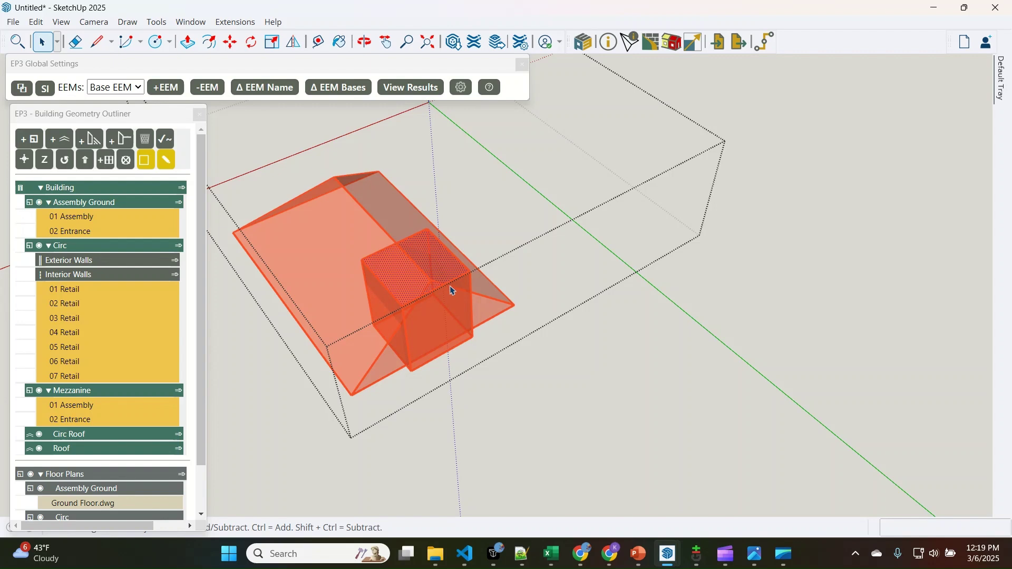
{"action": "key", "text": "m"}
{"action": "left_click", "coordinate": [472, 275]}
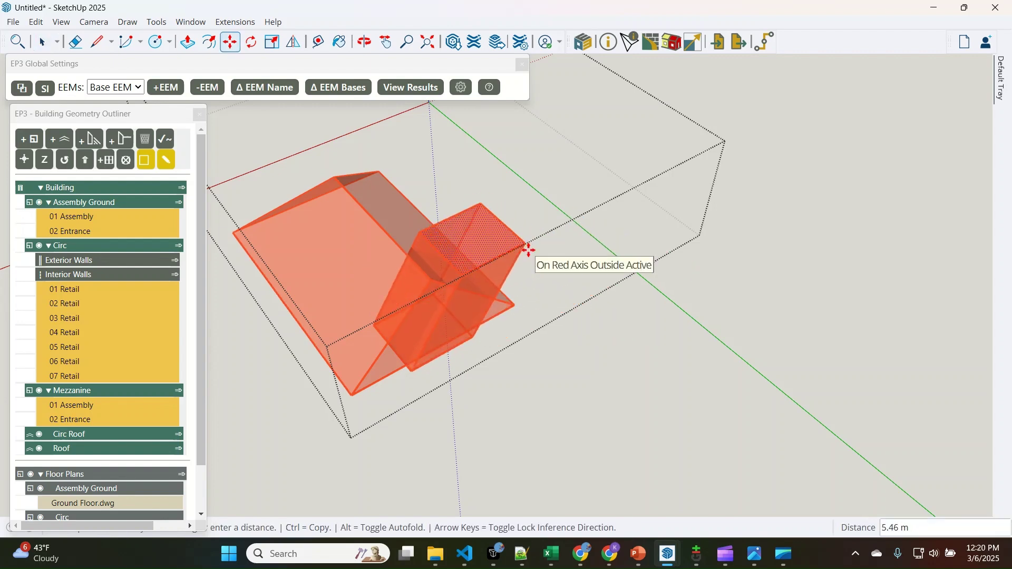
{"action": "key", "text": "ctrl"}
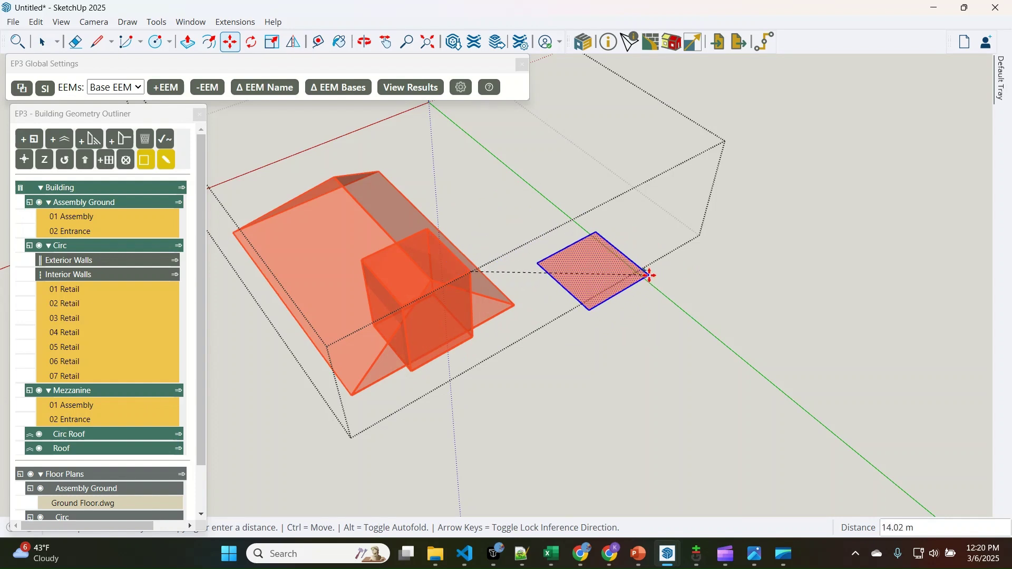
{"action": "left_click", "coordinate": [650, 276]}
{"action": "key", "text": "space"}
{"action": "scroll", "coordinate": [601, 276], "scroll_direction": "up", "scroll_amount": 3}
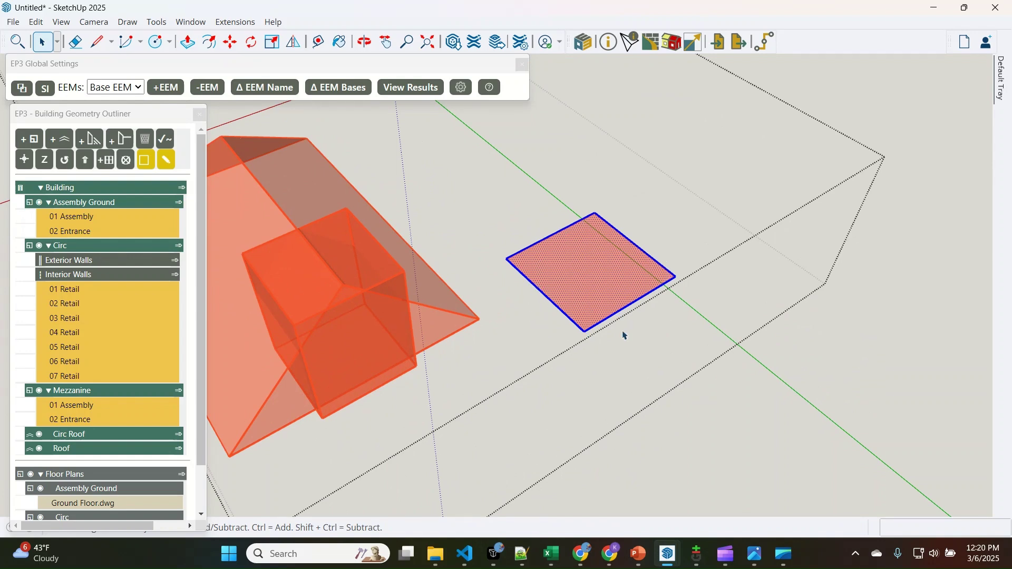
Switch to the reference building and measure the width of the octagonal tower's corner face where it meets the square base
{"action": "mouse_move", "coordinate": [666, 553]}
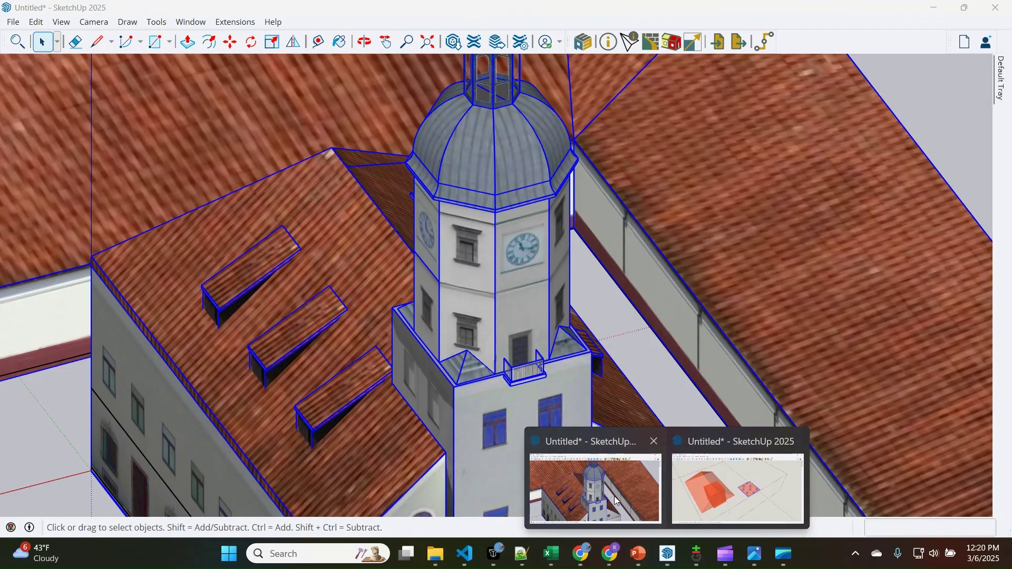
{"action": "left_click", "coordinate": [593, 488]}
{"action": "scroll", "coordinate": [423, 352], "scroll_direction": "up", "scroll_amount": 2}
{"action": "scroll", "coordinate": [478, 371], "scroll_direction": "up", "scroll_amount": 2}
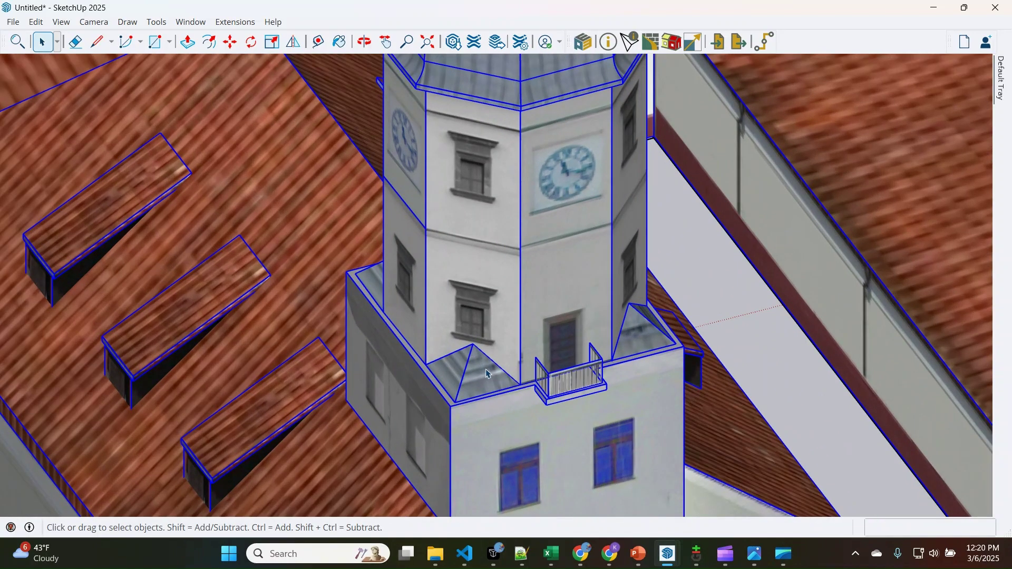
{"action": "key", "text": "t"}
{"action": "left_click", "coordinate": [521, 385]}
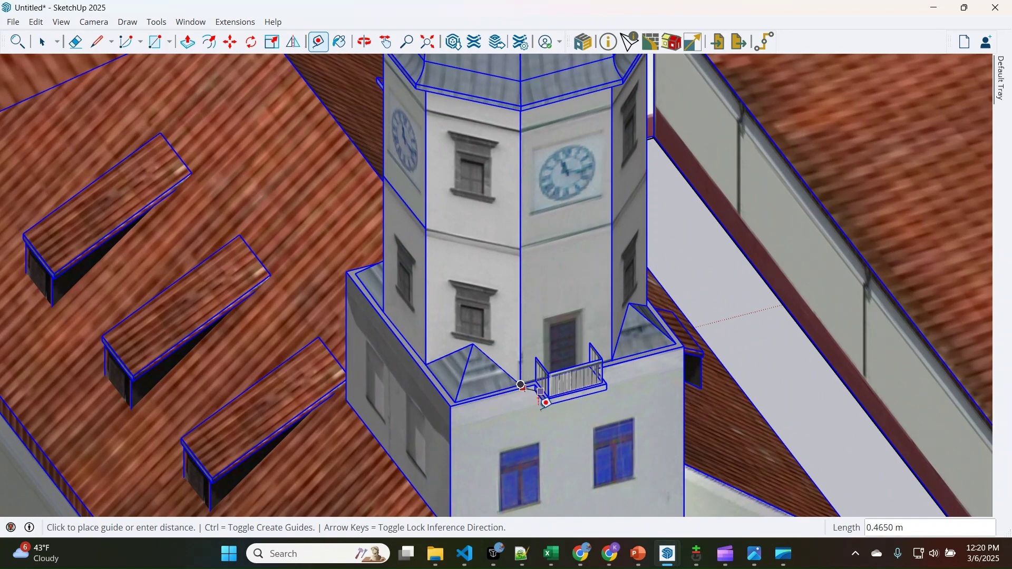
{"action": "key", "text": "space"}
{"action": "scroll", "coordinate": [514, 389], "scroll_direction": "up", "scroll_amount": 4}
{"action": "key", "text": "t"}
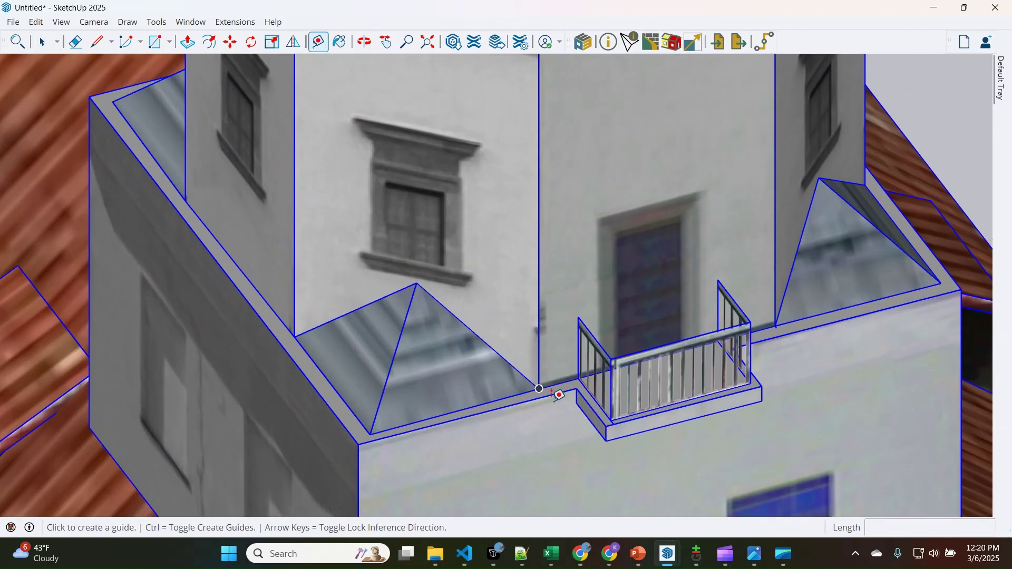
{"action": "left_click", "coordinate": [539, 389]}
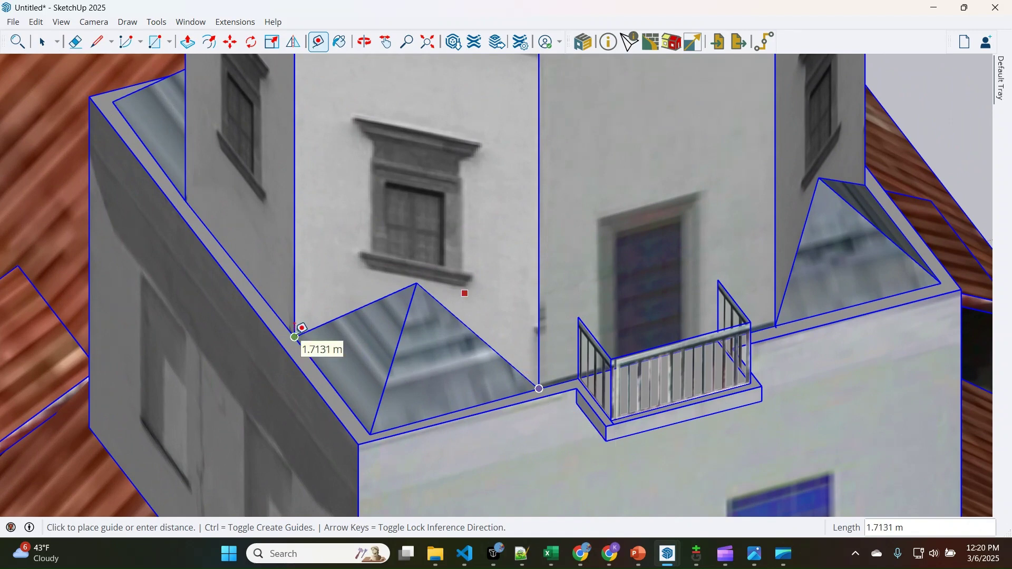
{"action": "key", "text": "space"}
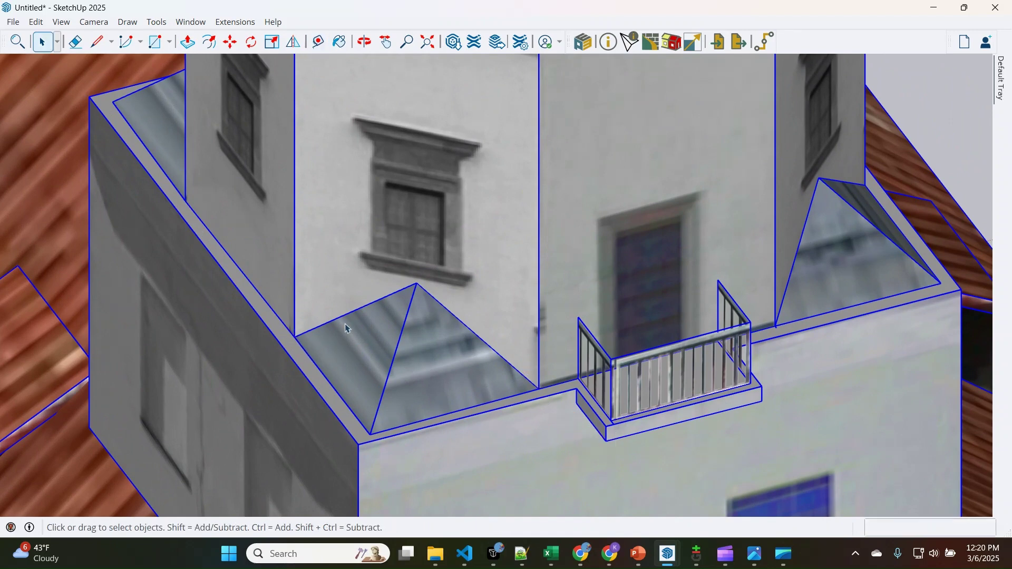
{"action": "scroll", "coordinate": [348, 329], "scroll_direction": "down", "scroll_amount": 3}
Switch back to the roof model and place guides 1.71 m inward from two opposite edges of the copied face
{"action": "mouse_move", "coordinate": [668, 554]}
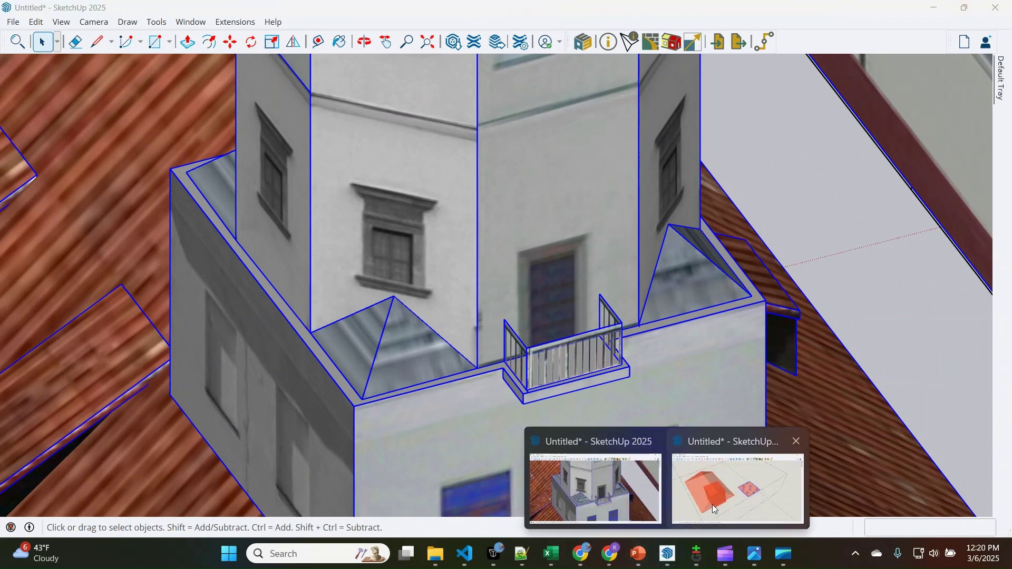
{"action": "left_click", "coordinate": [713, 505]}
{"action": "key", "text": "t"}
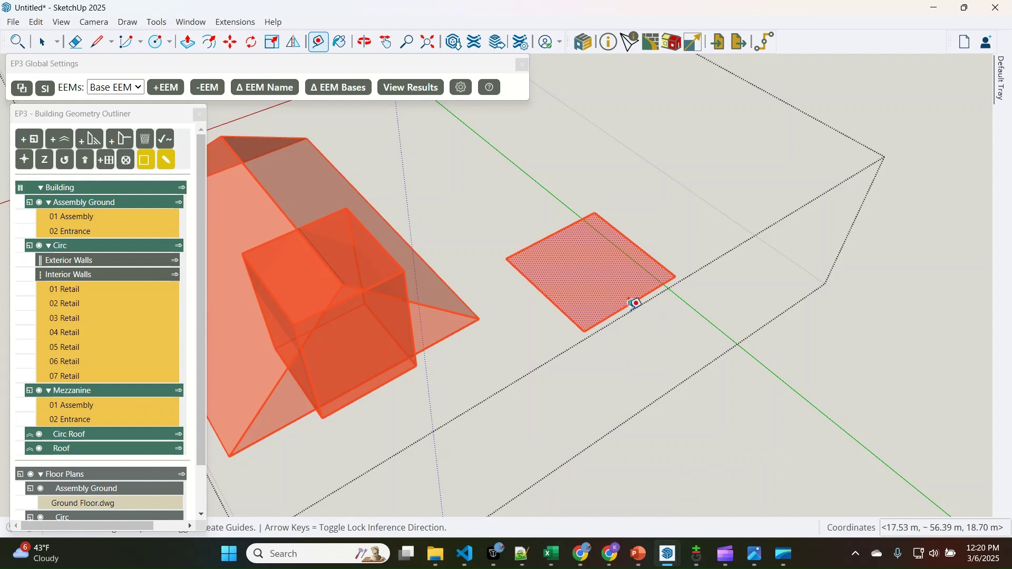
{"action": "left_click", "coordinate": [606, 317]}
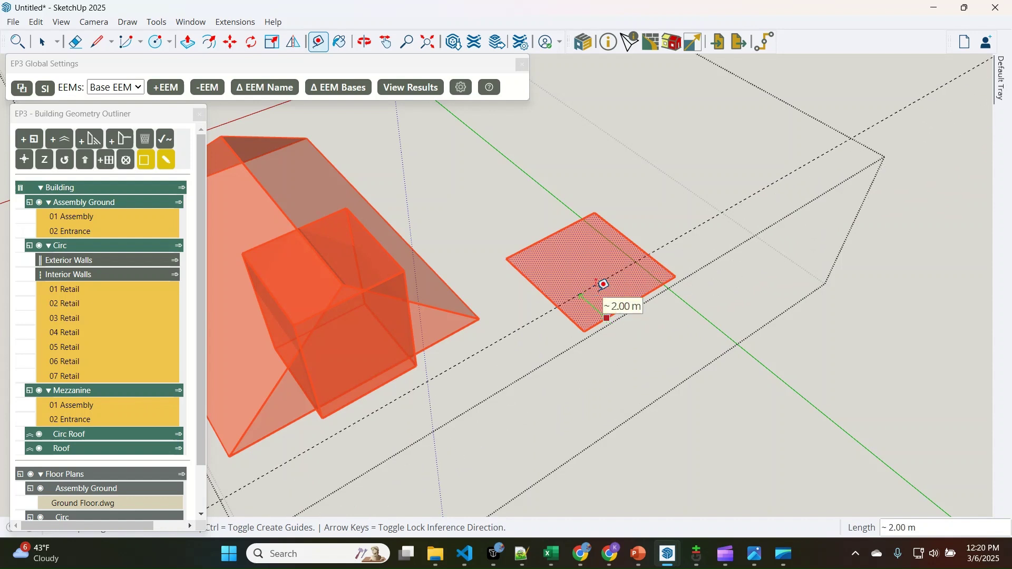
{"action": "type", "text": "1.71"}
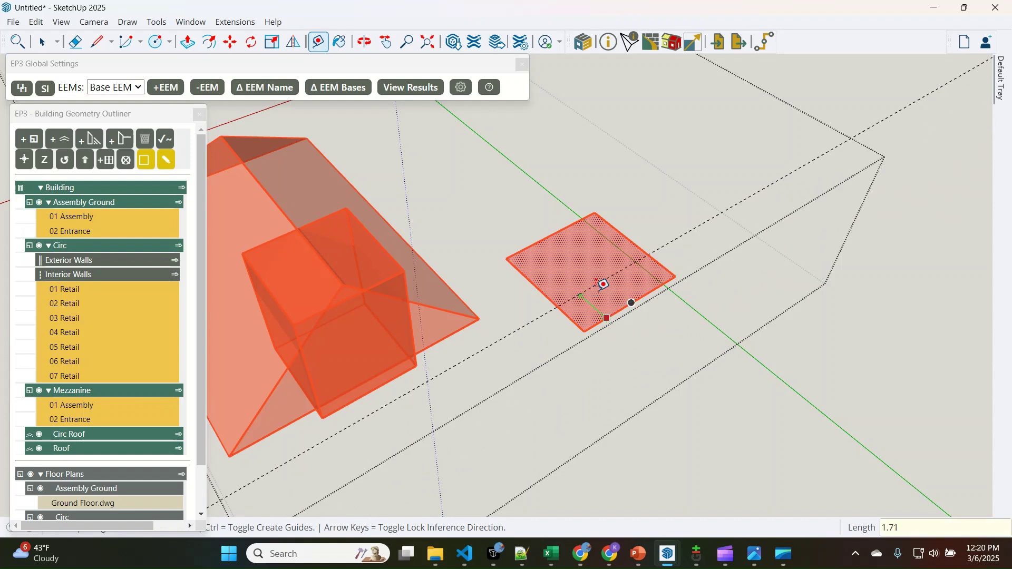
{"action": "key", "text": "Return"}
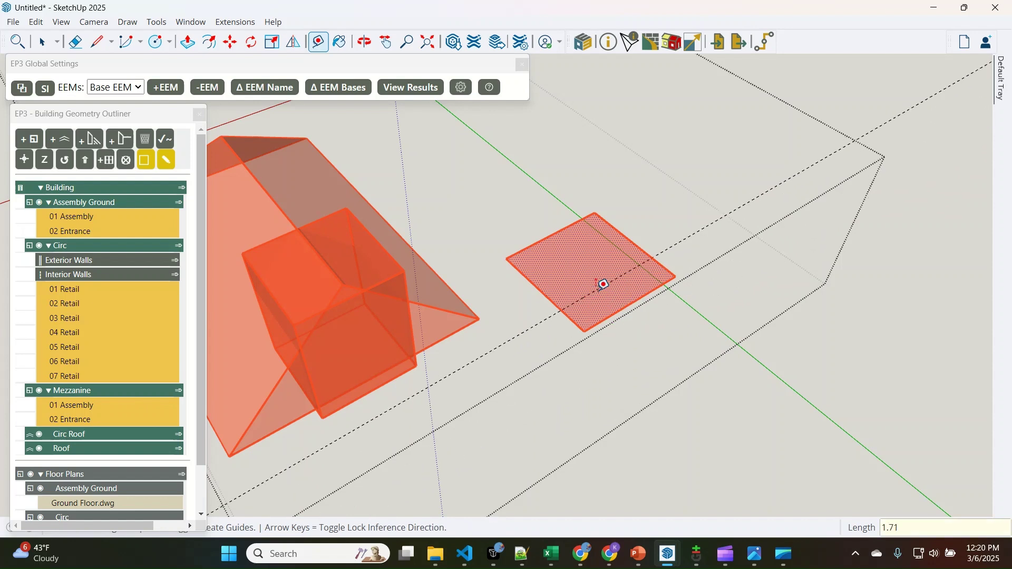
{"action": "left_click", "coordinate": [552, 235]}
{"action": "type", "text": "1."}
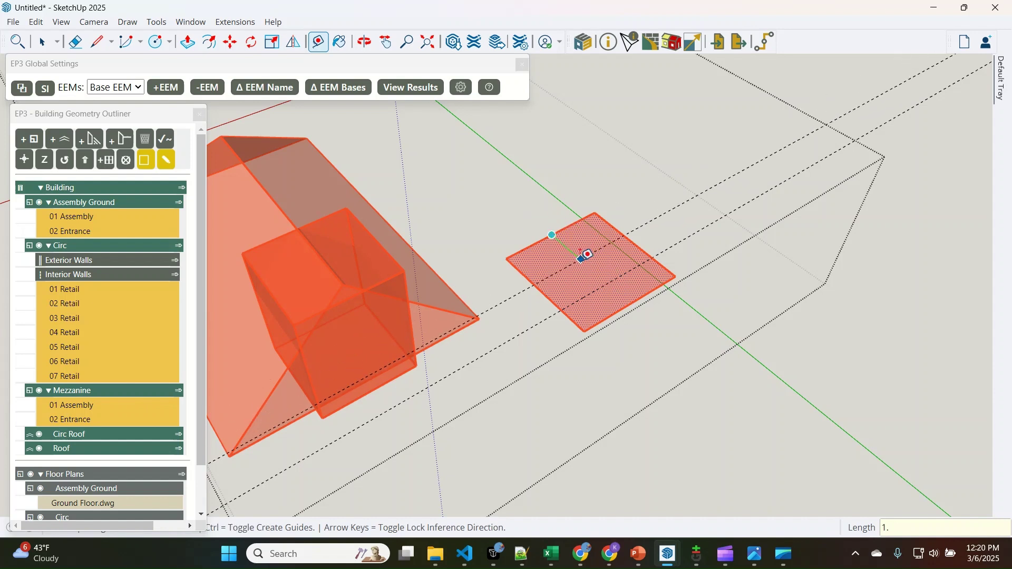
{"action": "type", "text": "71"}
{"action": "key", "text": "Return"}
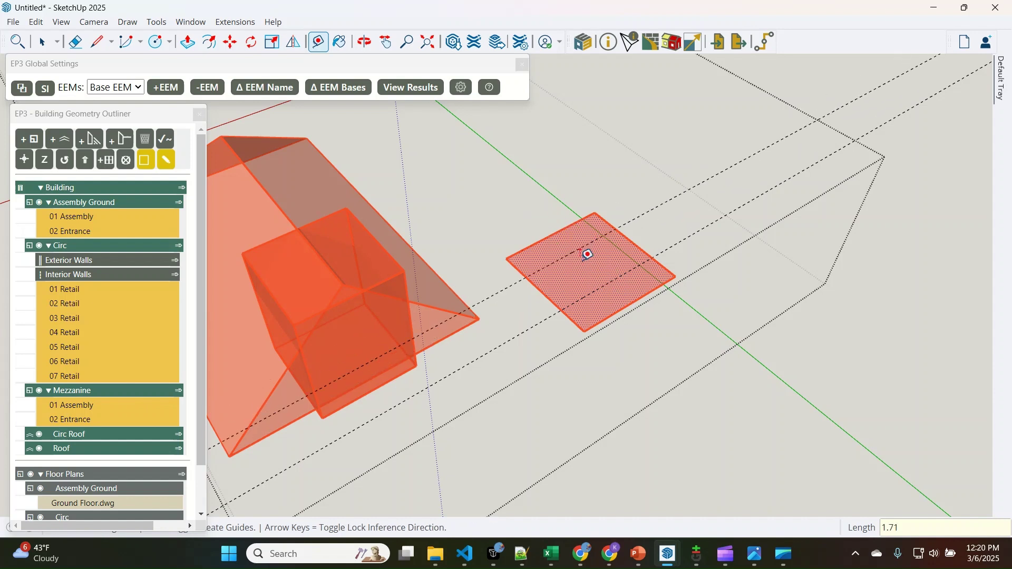
Place a guide 1.71 m inward from the copied face's edge nearest the tower block
{"action": "left_click", "coordinate": [544, 293]}
{"action": "type", "text": "1."}
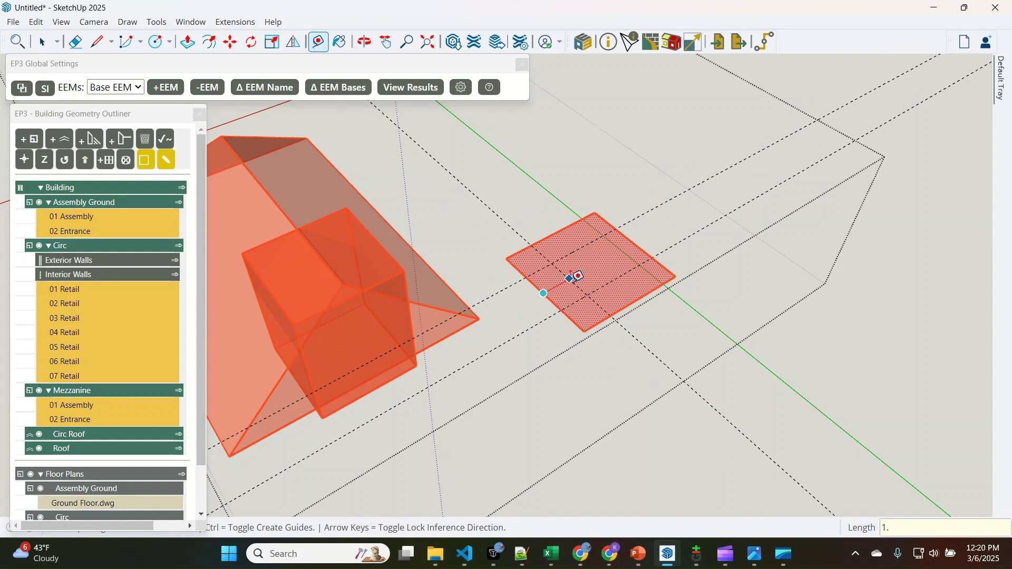
{"action": "type", "text": "71"}
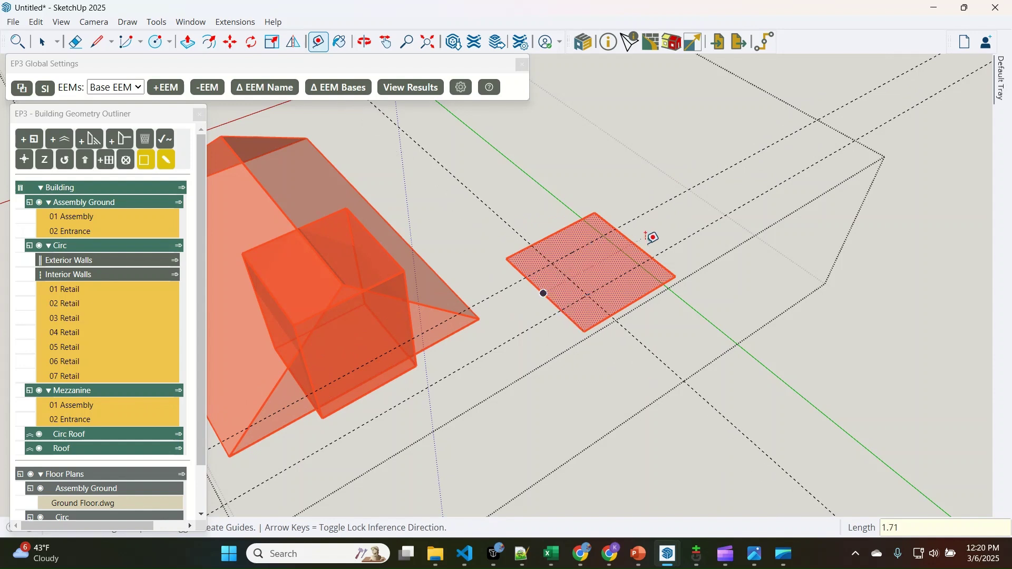
Place a guide 1.71 m inward from the copied face's edge farthest from the tower block
{"action": "key", "text": "Return"}
{"action": "left_click", "coordinate": [633, 243]}
{"action": "type", "text": "1."}
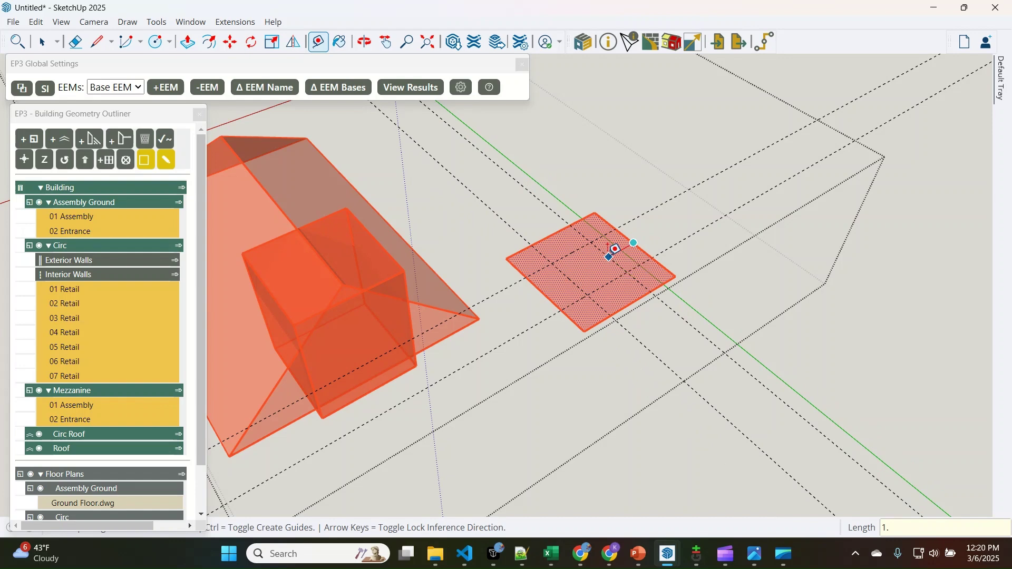
{"action": "type", "text": "71"}
{"action": "key", "text": "Return"}
{"action": "key", "text": "space"}
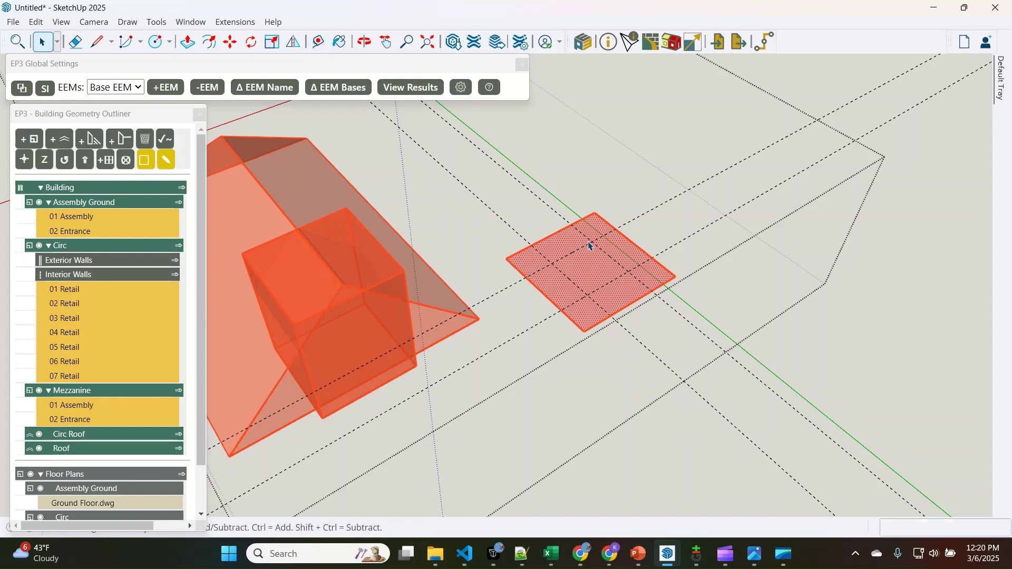
Draw a diagonal line across each of the copied face's four corners, joining the points where the guides meet its edges, to form an octagon
{"action": "scroll", "coordinate": [551, 273], "scroll_direction": "up", "scroll_amount": 2}
{"action": "key", "text": "l"}
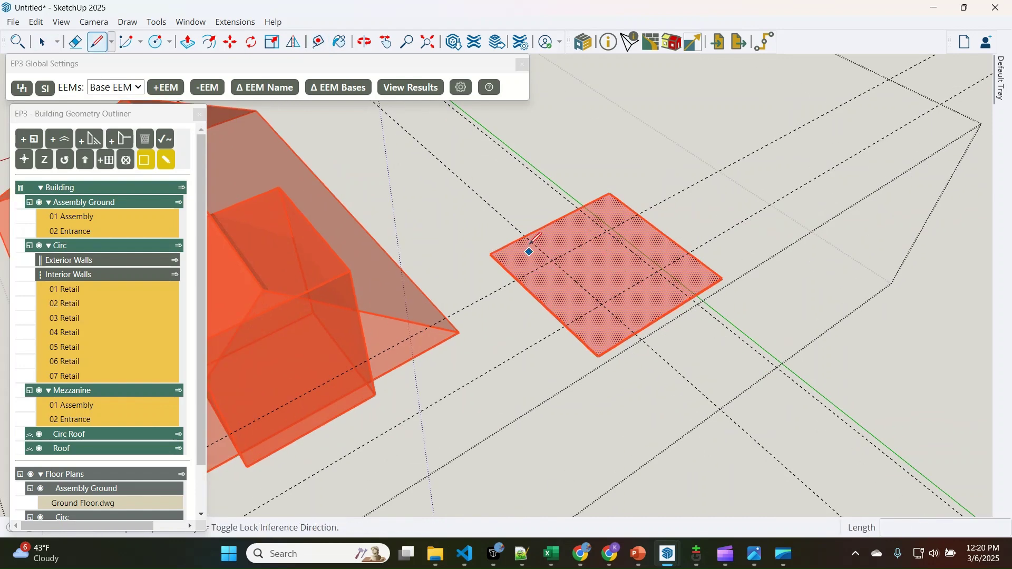
{"action": "left_click", "coordinate": [526, 235]}
{"action": "left_click", "coordinate": [518, 277]}
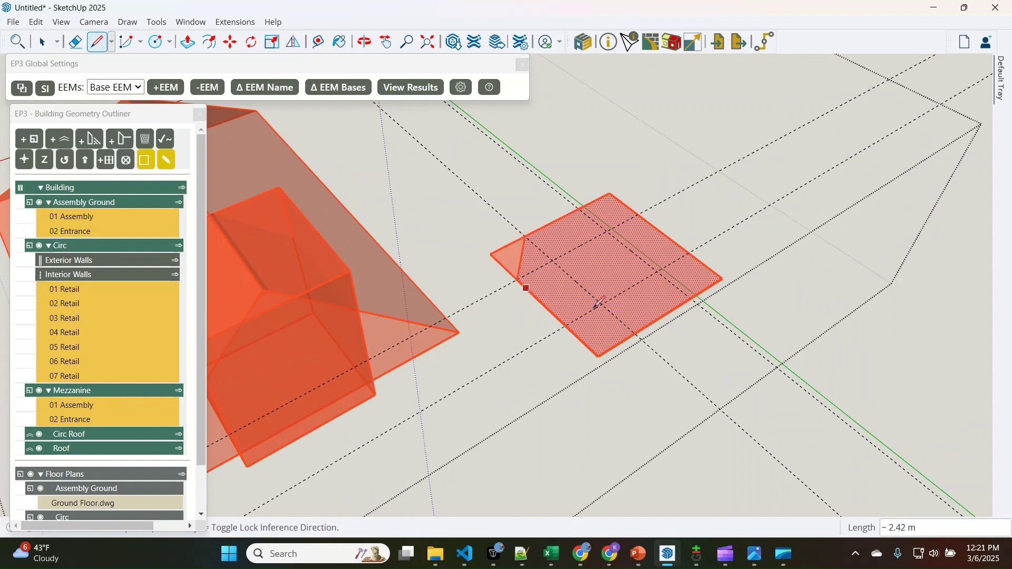
{"action": "left_click", "coordinate": [567, 326]}
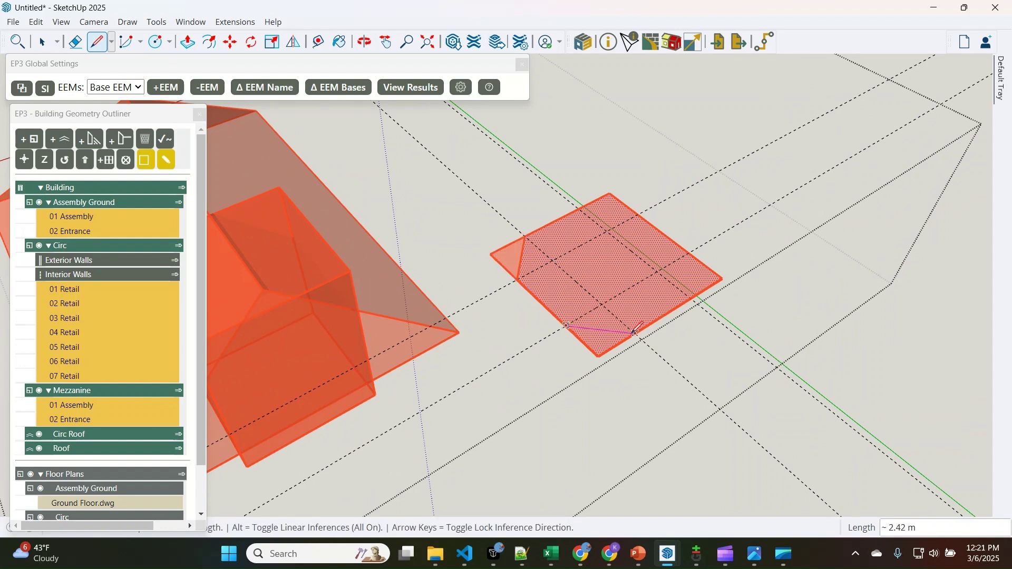
{"action": "left_click", "coordinate": [637, 333]}
{"action": "left_click", "coordinate": [691, 299]}
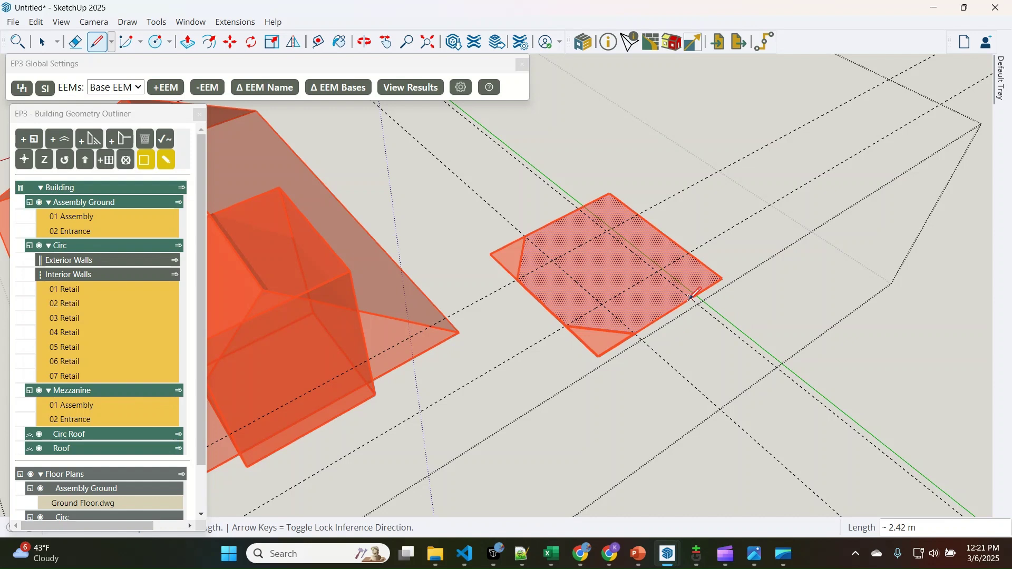
{"action": "left_click", "coordinate": [689, 254]}
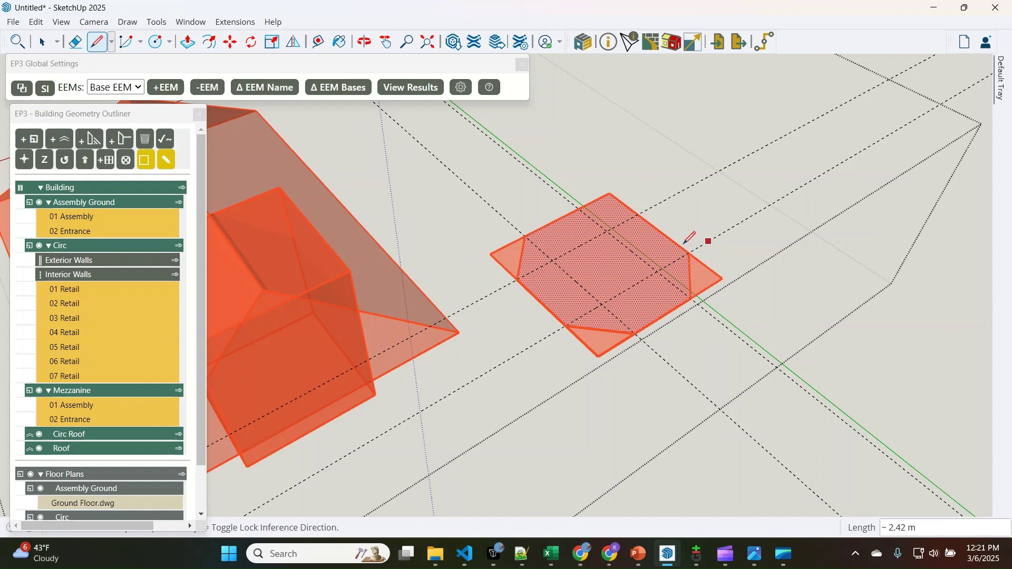
{"action": "left_click", "coordinate": [638, 215]}
{"action": "left_click", "coordinate": [583, 208]}
{"action": "key", "text": "space"}
Erase the four construction guides crossing the copied face
{"action": "key", "text": "e"}
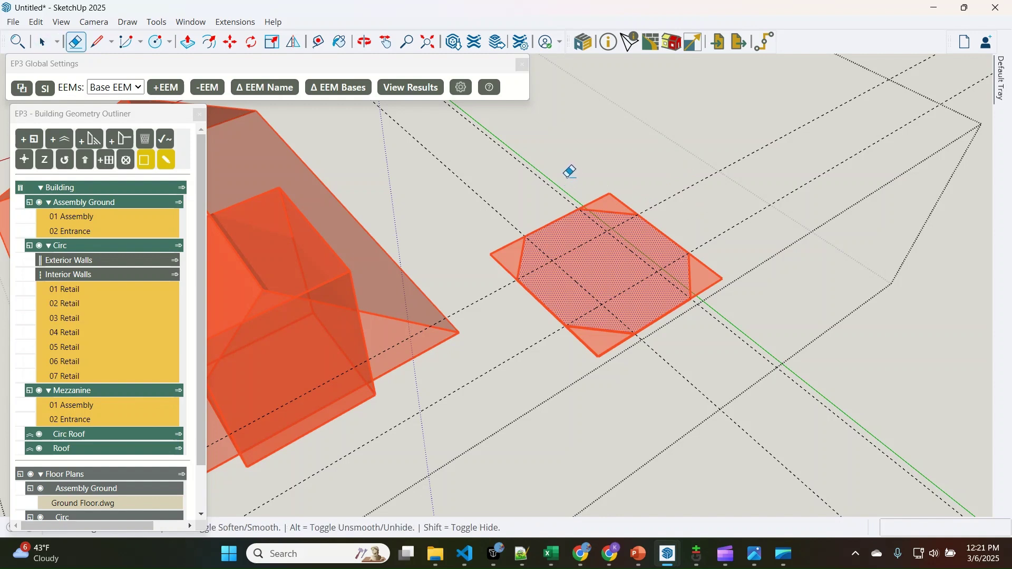
{"action": "left_click_drag", "start_coordinate": [509, 210], "coordinate": [494, 227]}
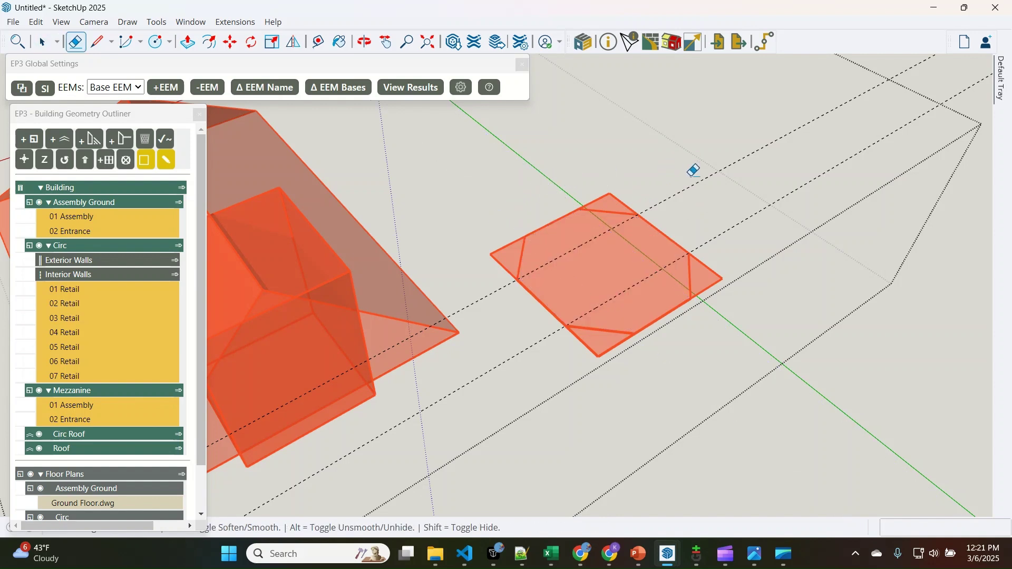
{"action": "mouse_move", "coordinate": [690, 175]}
{"action": "left_mouse_down"}
{"action": "mouse_move", "coordinate": [744, 256]}
{"action": "mouse_move", "coordinate": [758, 252]}
{"action": "left_mouse_up"}
{"action": "key", "text": "space"}
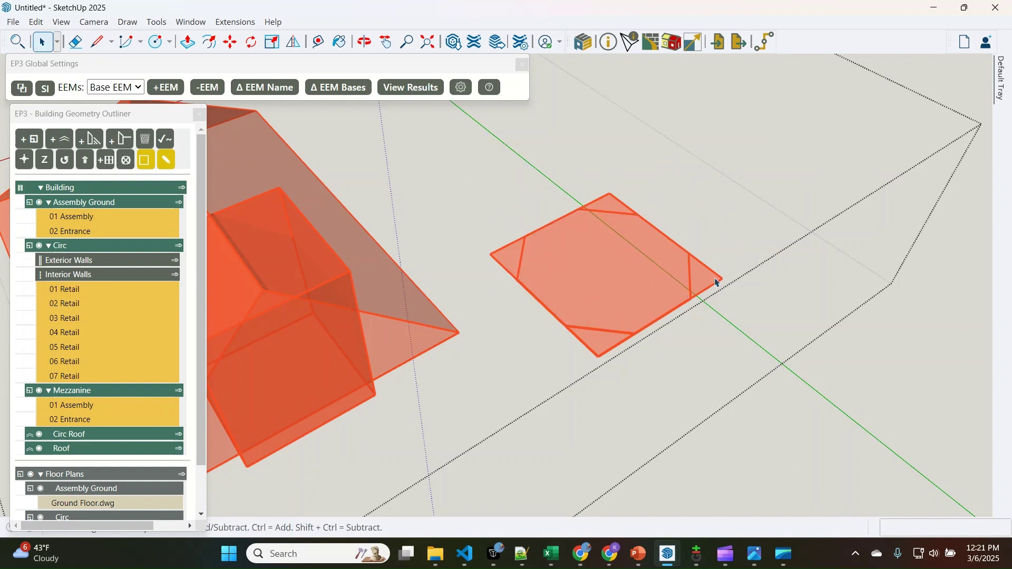
Switch to the reference building and measure the octagonal tower's height from the square base up to the dome's lower edge
{"action": "mouse_move", "coordinate": [679, 547]}
{"action": "left_click", "coordinate": [594, 493]}
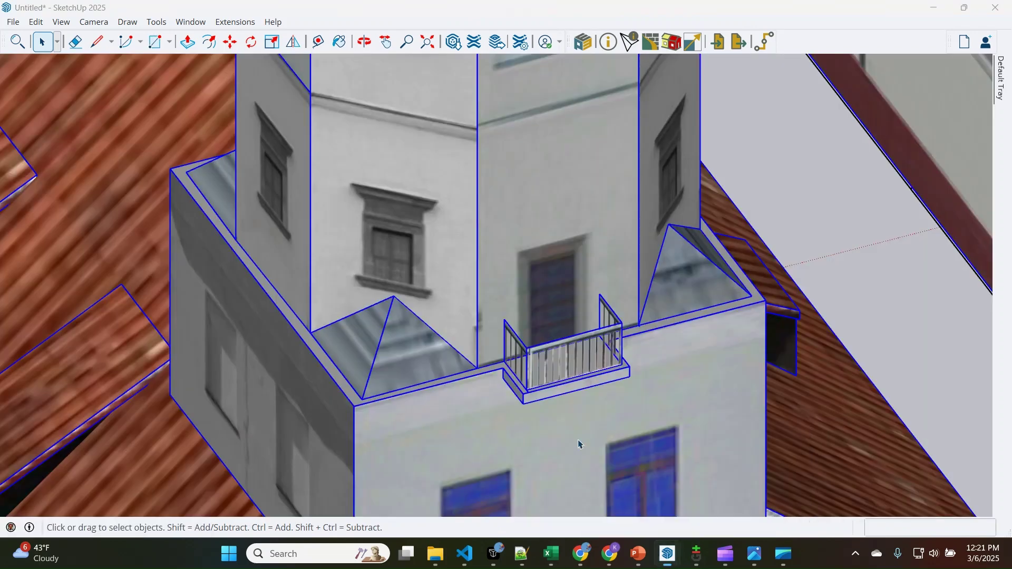
{"action": "scroll", "coordinate": [402, 395], "scroll_direction": "down", "scroll_amount": 3}
{"action": "key", "text": "t"}
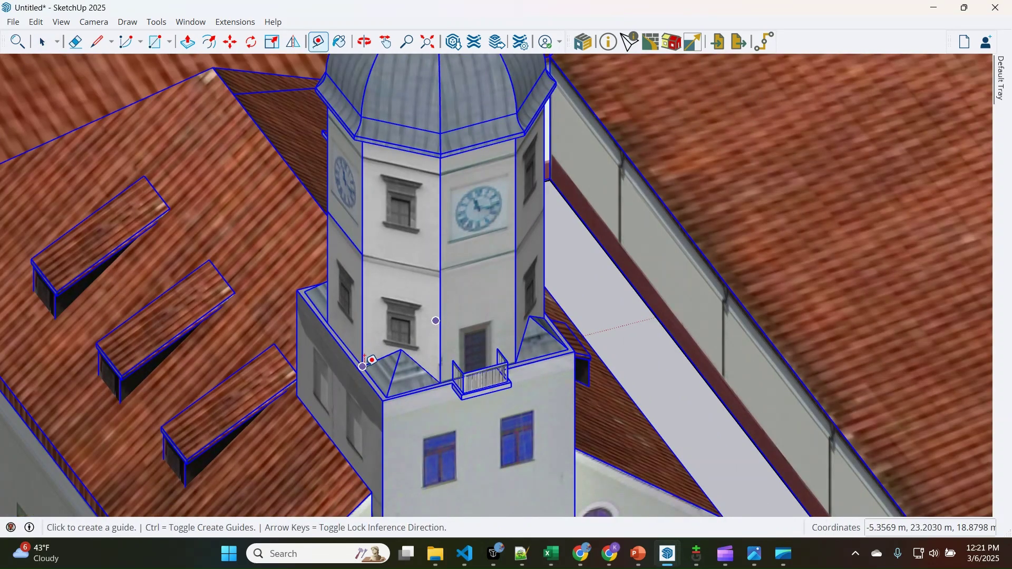
{"action": "left_click", "coordinate": [363, 366]}
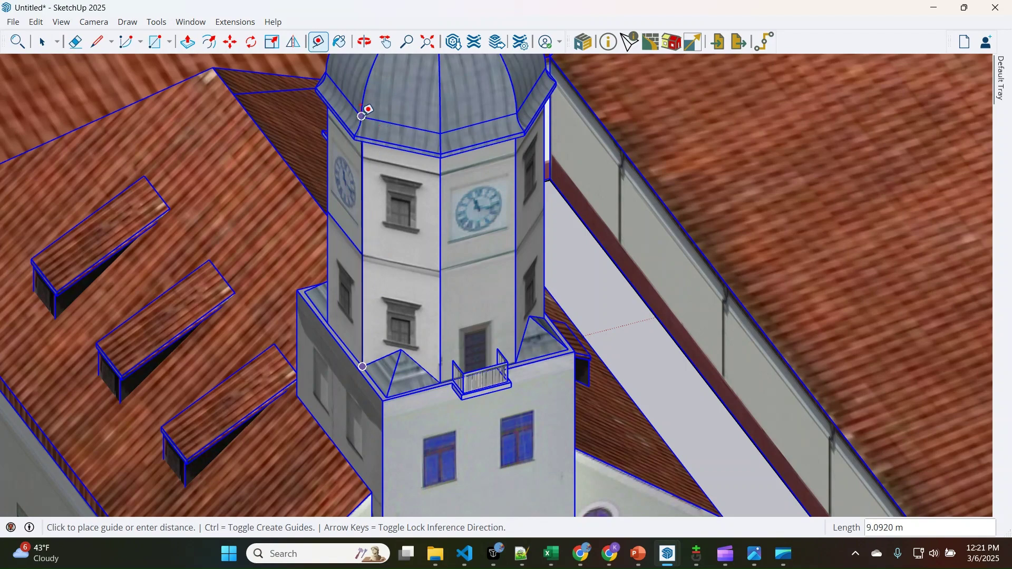
{"action": "key", "text": "space"}
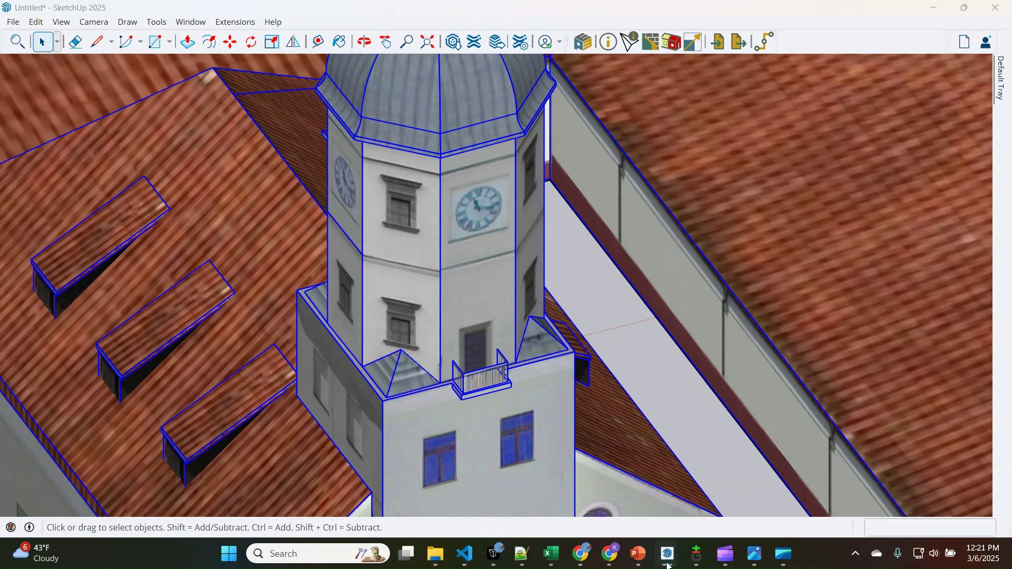
Switch back to the roof model and try to extrude the octagonal face upward by 9 m
{"action": "mouse_move", "coordinate": [669, 552]}
{"action": "left_click", "coordinate": [719, 494]}
{"action": "left_click", "coordinate": [604, 294]}
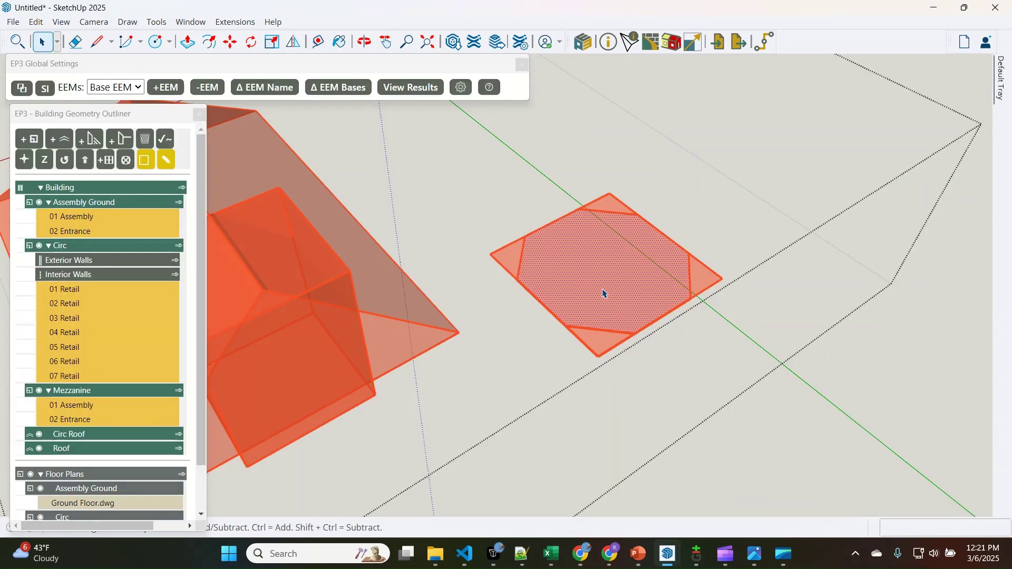
{"action": "key", "text": "p"}
{"action": "left_click", "coordinate": [601, 292]}
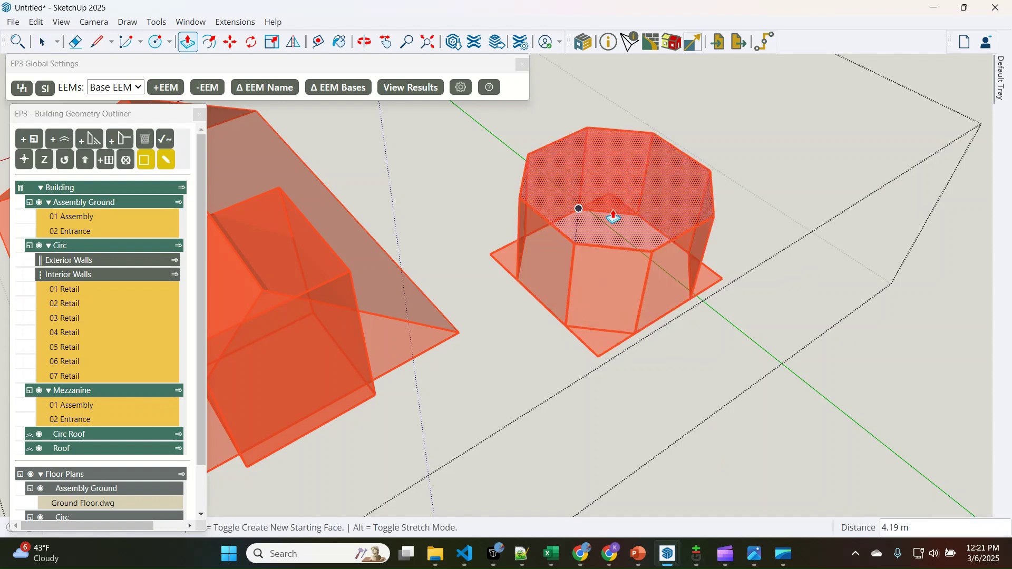
{"action": "type", "text": "9"}
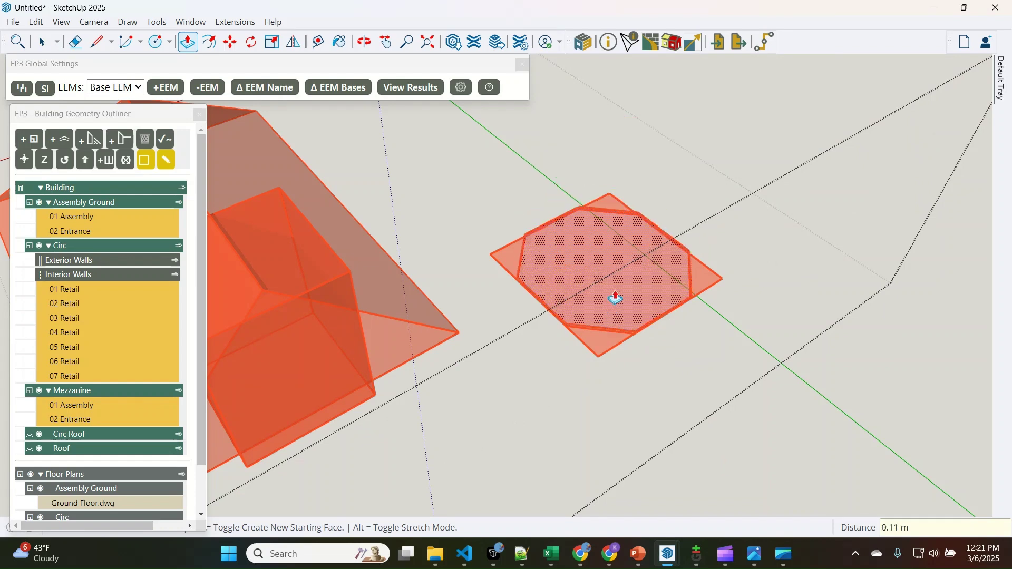
{"action": "scroll", "coordinate": [668, 185], "scroll_direction": "down", "scroll_amount": 1}
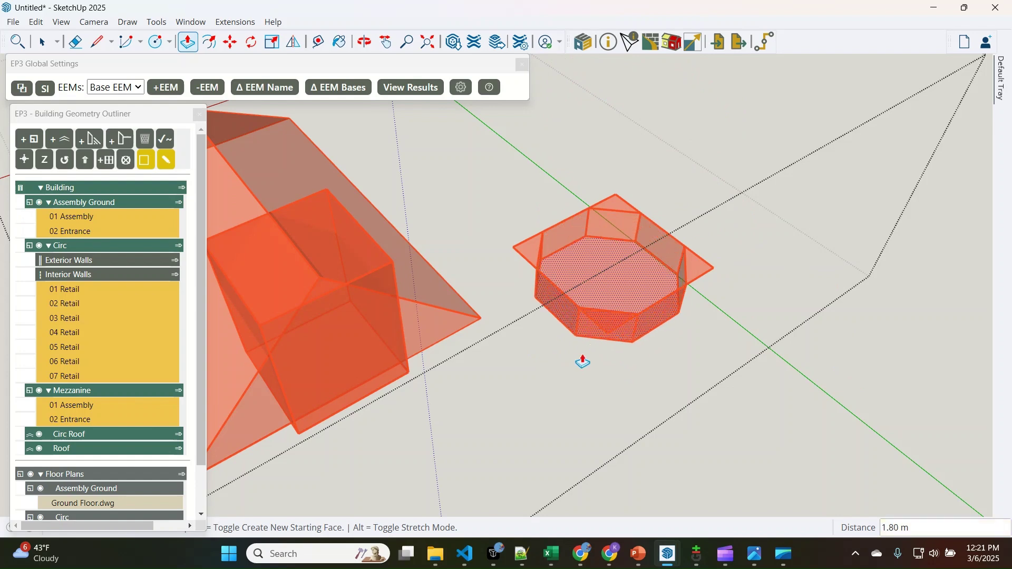
{"action": "scroll", "coordinate": [601, 317], "scroll_direction": "down", "scroll_amount": 2}
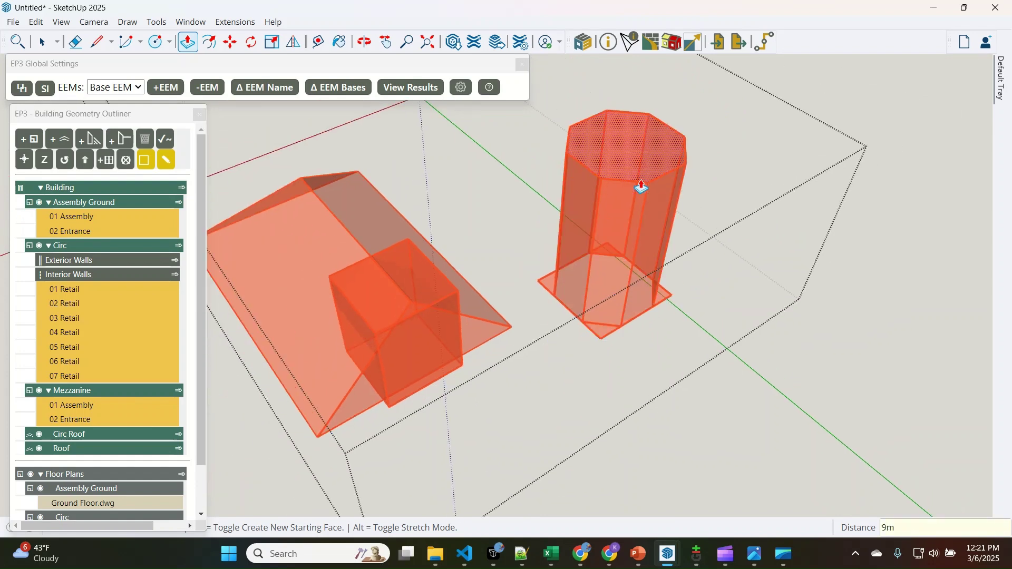
{"action": "left_click", "coordinate": [678, 264]}
{"action": "key", "text": "space"}
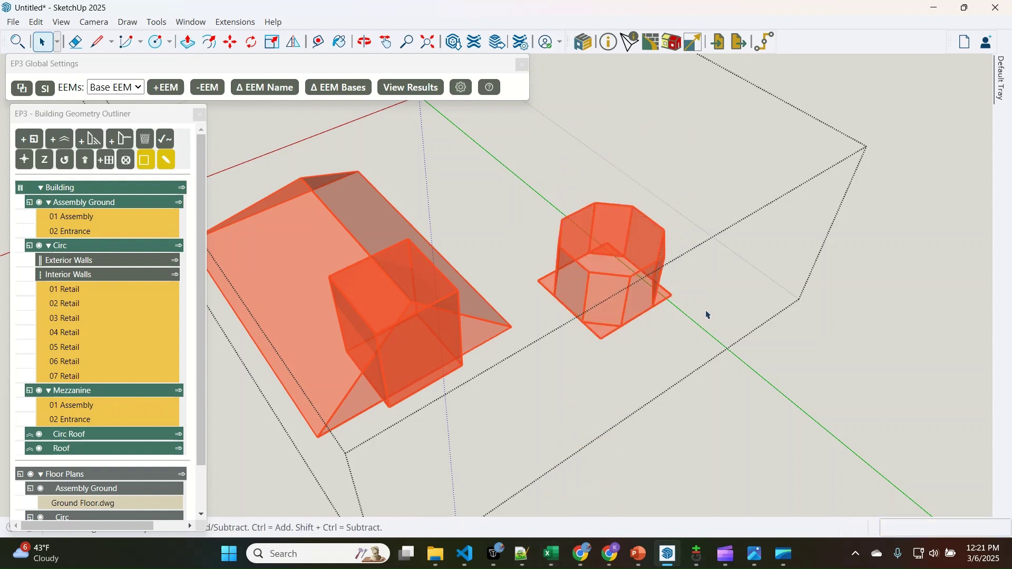
Push/Pull the octagonal face on the small square base up to 9 m and turn off the X-ray face display
{"action": "key", "text": "p"}
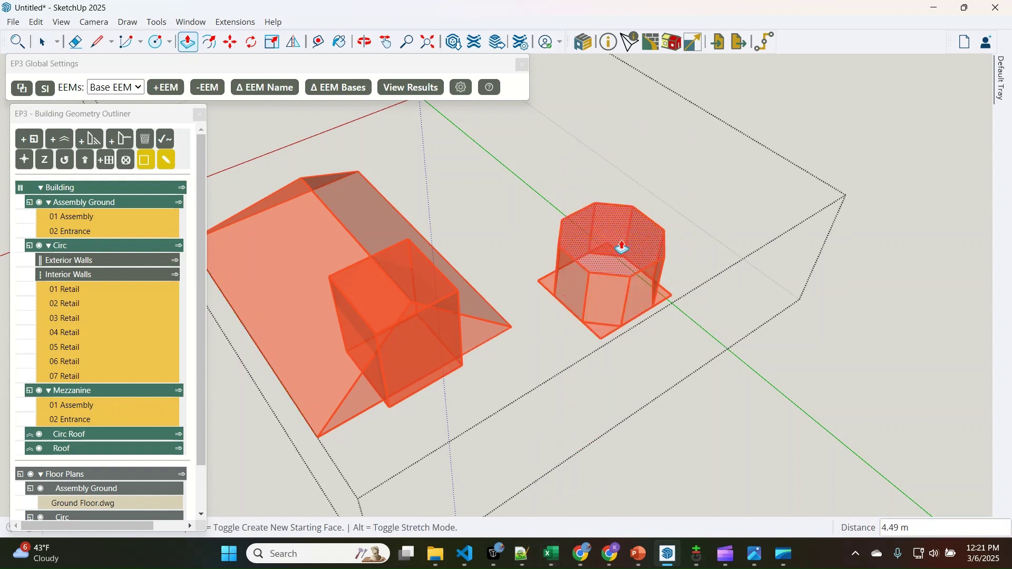
{"action": "left_click", "coordinate": [618, 311]}
{"action": "left_click", "coordinate": [622, 247]}
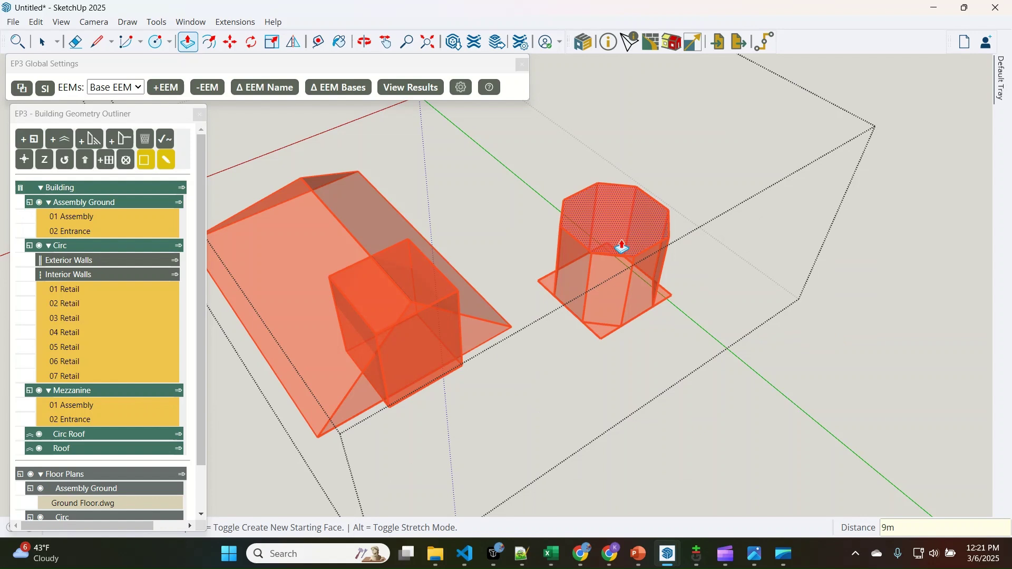
{"action": "key", "text": "space"}
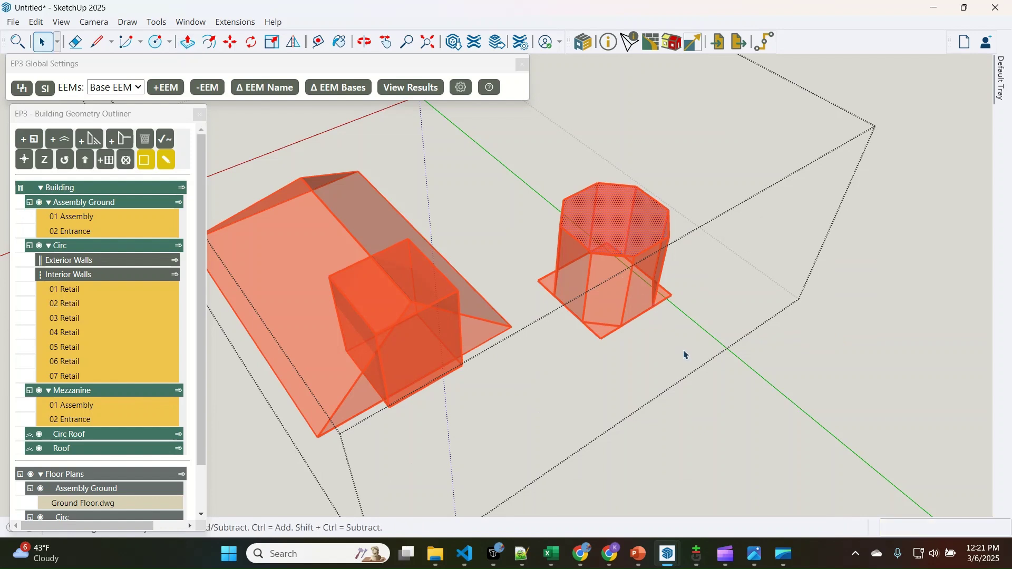
{"action": "left_click", "coordinate": [674, 354]}
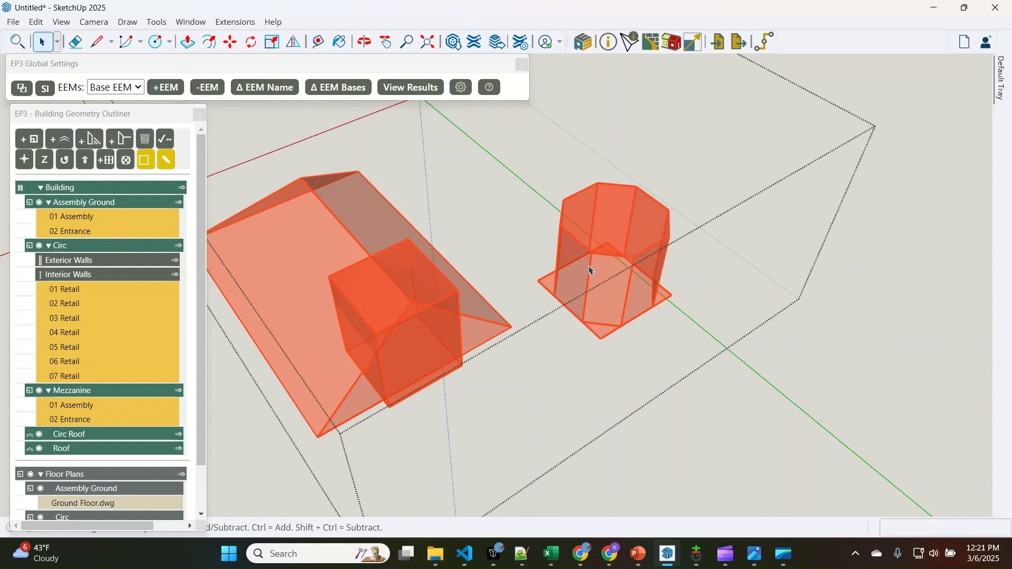
{"action": "left_click", "coordinate": [586, 301]}
{"action": "left_click", "coordinate": [615, 310]}
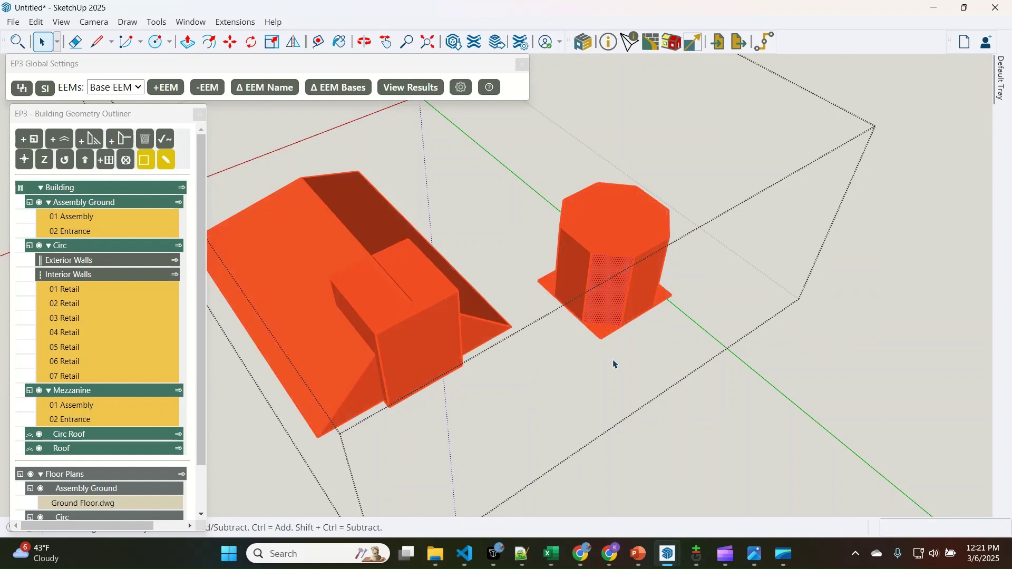
Move the octagonal volume with its square base by its base corner onto the matching top corner of the square tower block
{"action": "middle_click_drag", "start_coordinate": [615, 364], "coordinate": [602, 458]}
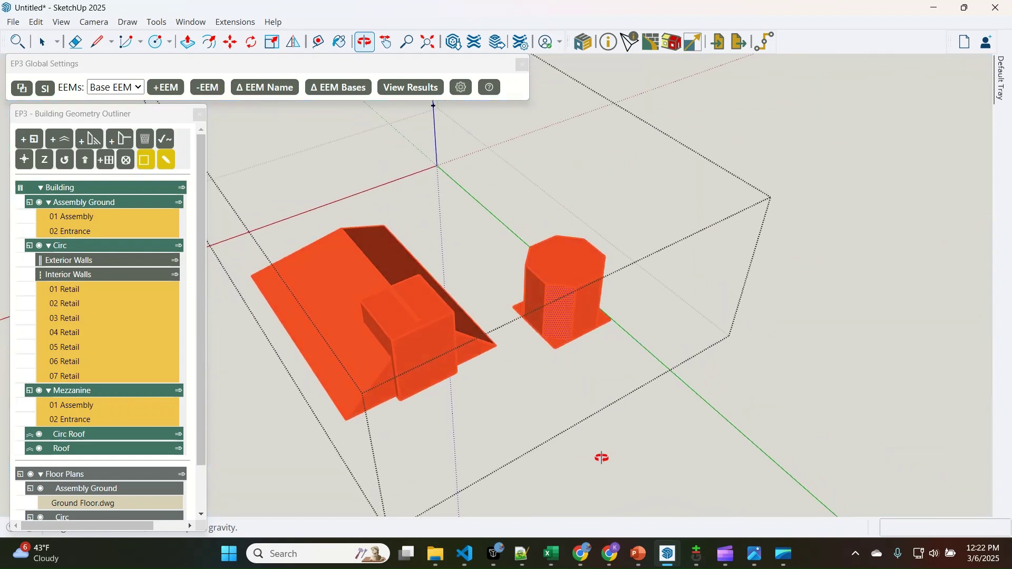
{"action": "key", "text": "space"}
{"action": "scroll", "coordinate": [538, 300], "scroll_direction": "up", "scroll_amount": 3}
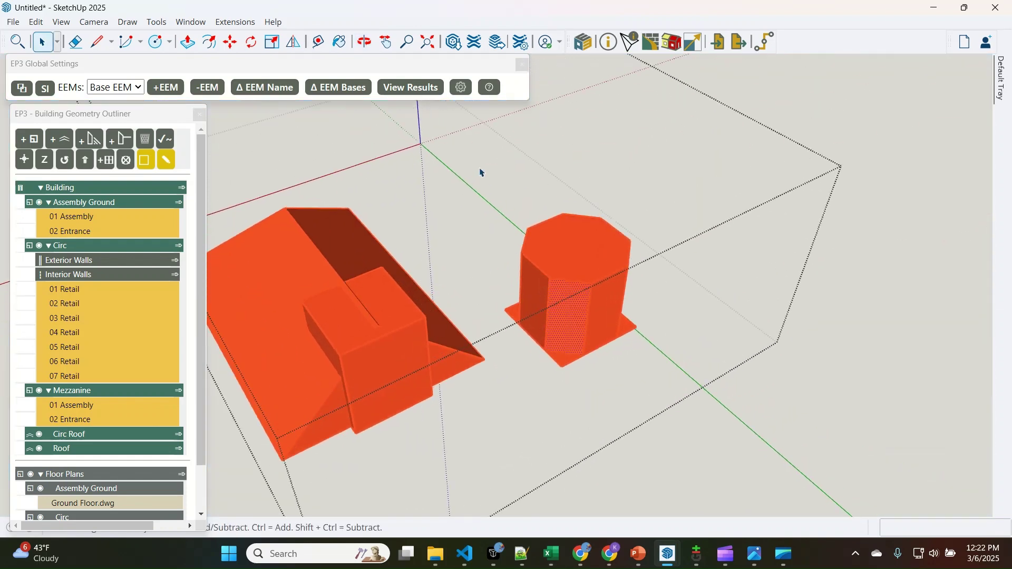
{"action": "left_click_drag", "start_coordinate": [480, 170], "coordinate": [720, 381]}
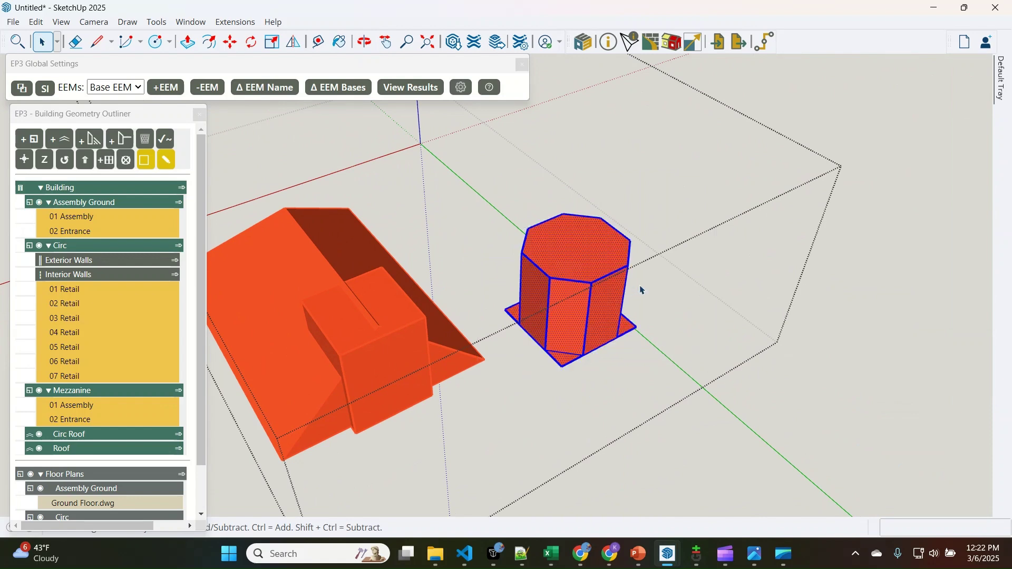
{"action": "key", "text": "m"}
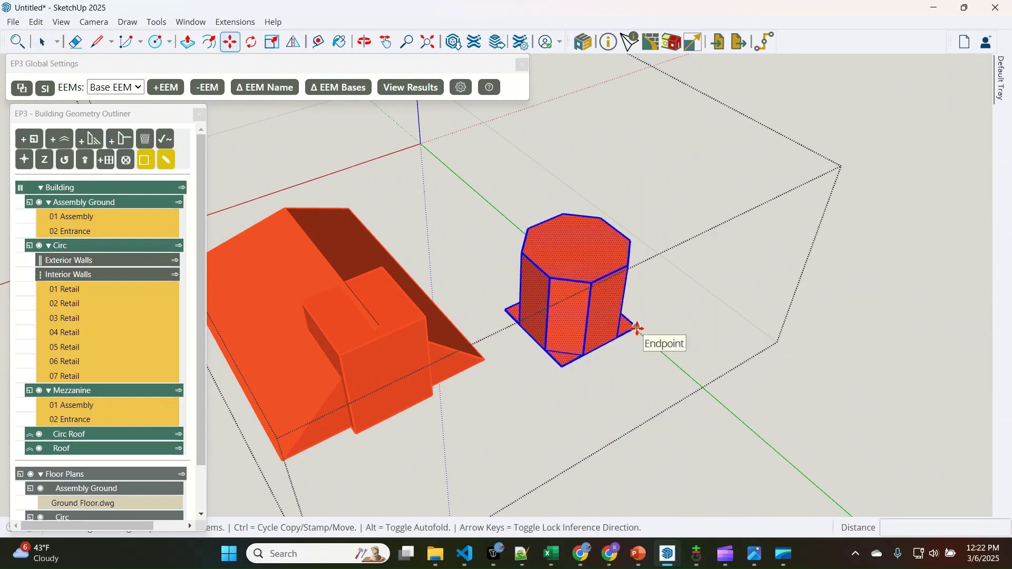
{"action": "left_click", "coordinate": [637, 329]}
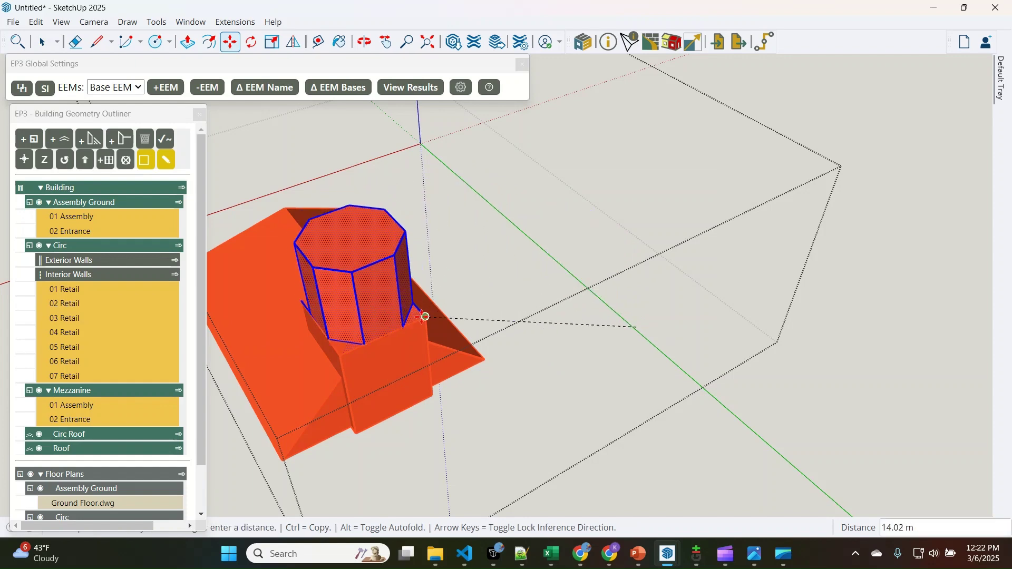
{"action": "left_click", "coordinate": [425, 316]}
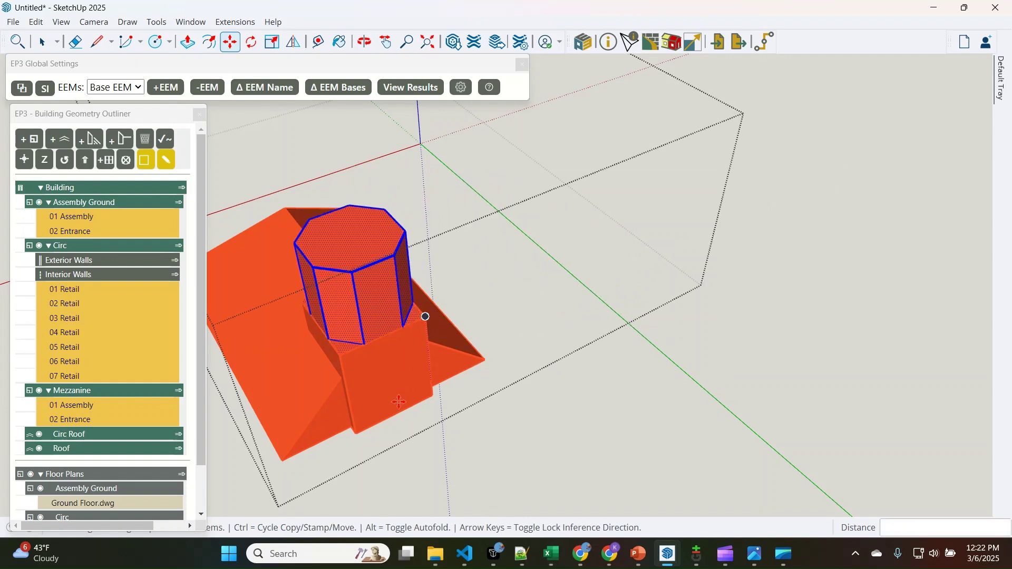
{"action": "key", "text": "space"}
Switch to the textured reference model and examine the shape of the tower's dome above the octagonal section
{"action": "scroll", "coordinate": [444, 379], "scroll_direction": "down", "scroll_amount": 2}
{"action": "middle_click_drag", "start_coordinate": [433, 371], "coordinate": [438, 316]}
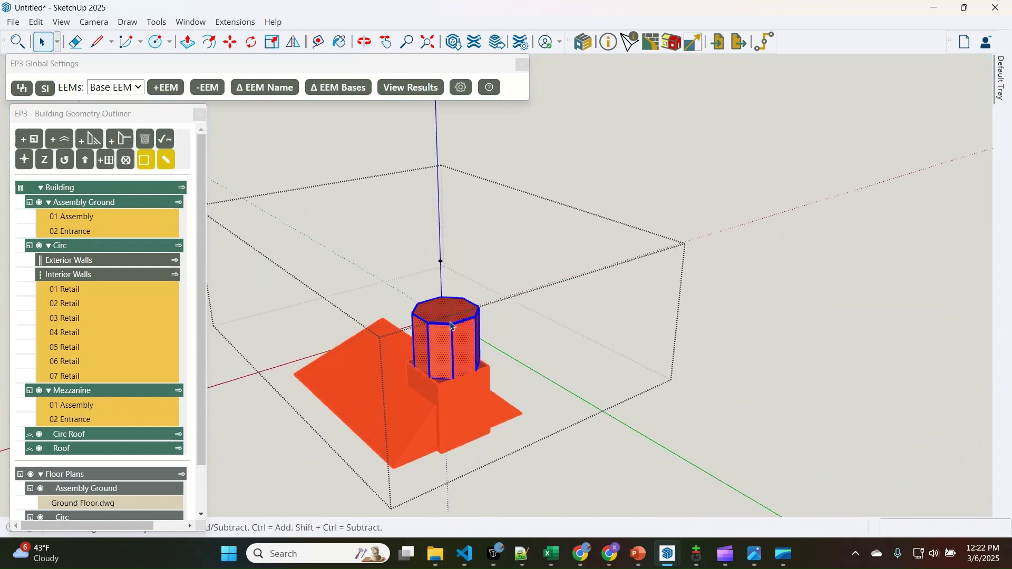
{"action": "scroll", "coordinate": [451, 325], "scroll_direction": "up", "scroll_amount": 3}
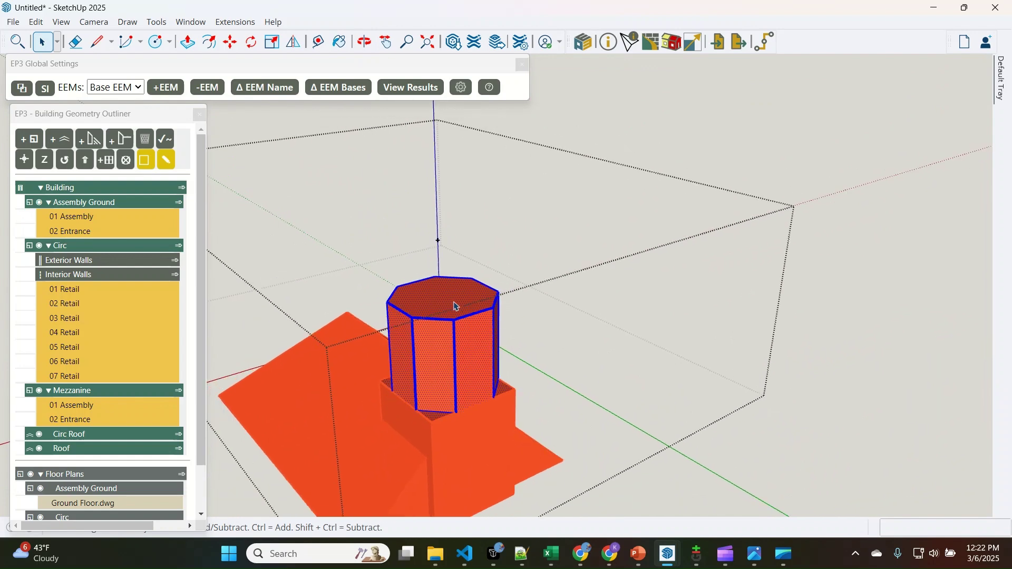
{"action": "middle_click_drag", "start_coordinate": [454, 305], "coordinate": [628, 511]}
{"action": "mouse_move", "coordinate": [667, 559]}
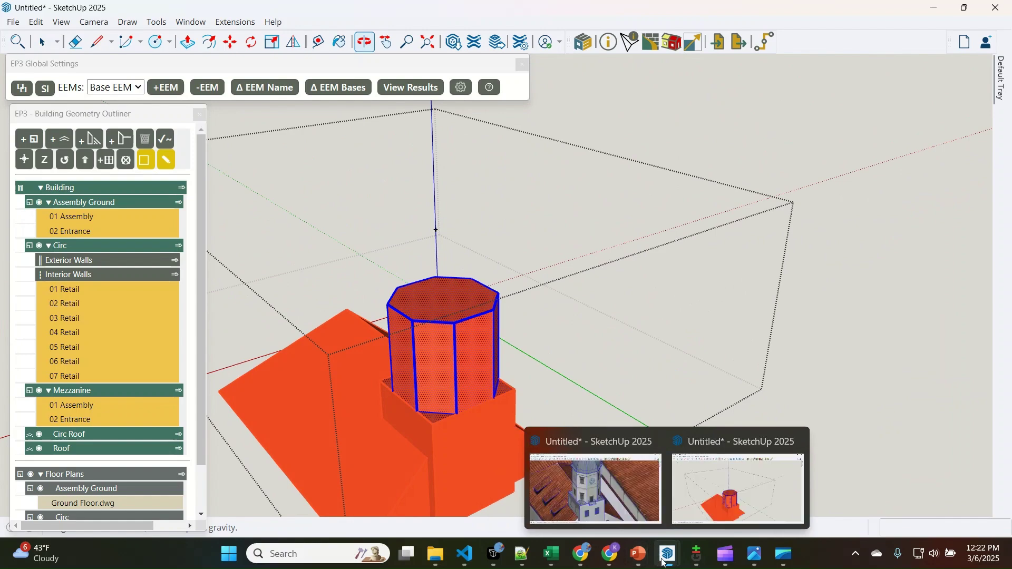
{"action": "left_click", "coordinate": [603, 505]}
{"action": "scroll", "coordinate": [469, 399], "scroll_direction": "down", "scroll_amount": 3}
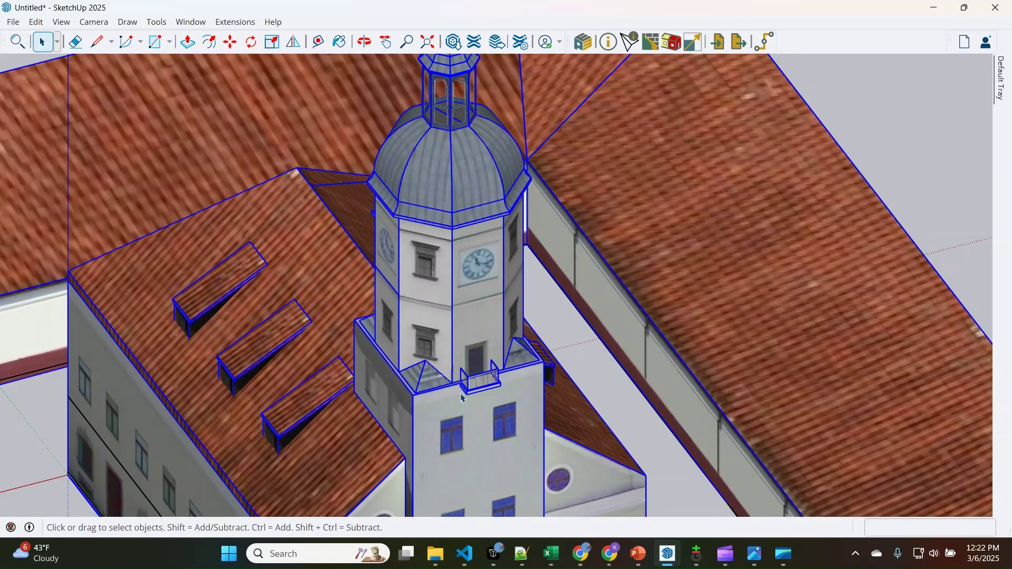
{"action": "scroll", "coordinate": [463, 399], "scroll_direction": "down", "scroll_amount": 3}
{"action": "middle_click_drag", "start_coordinate": [463, 399], "coordinate": [429, 160]}
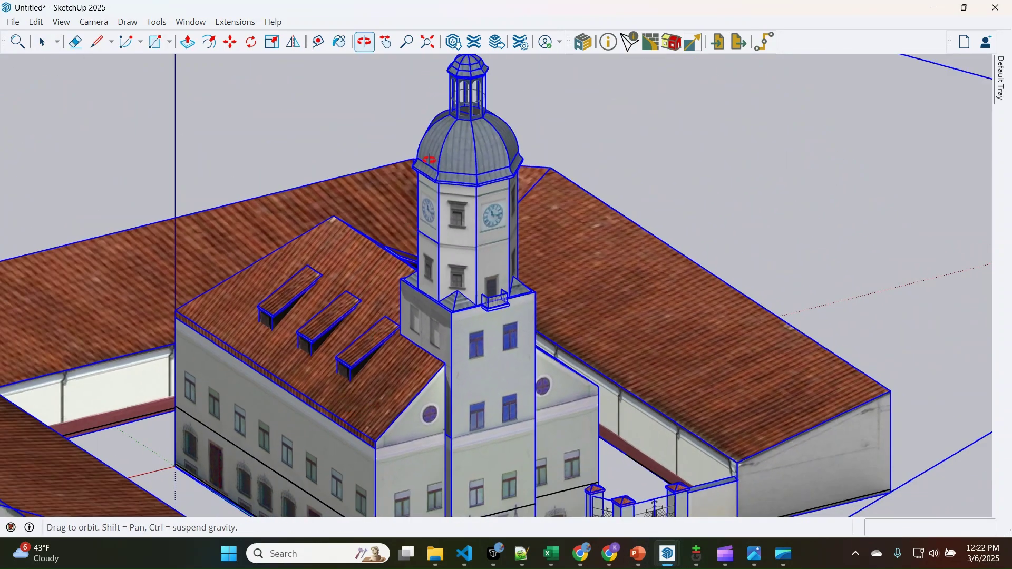
{"action": "scroll", "coordinate": [430, 160], "scroll_direction": "up", "scroll_amount": 2}
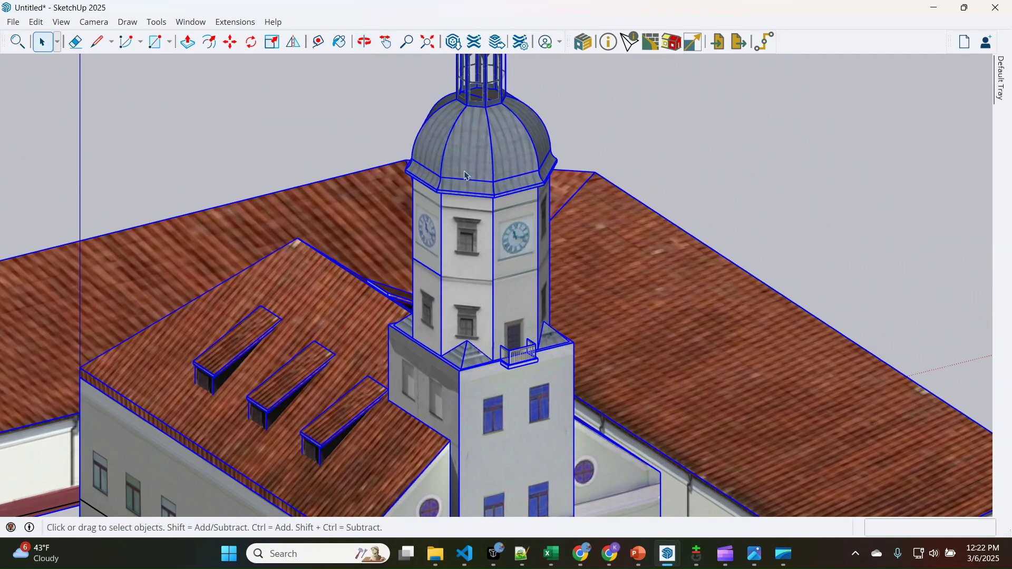
{"action": "scroll", "coordinate": [478, 119], "scroll_direction": "up", "scroll_amount": 1}
{"action": "scroll", "coordinate": [432, 239], "scroll_direction": "down", "scroll_amount": 1}
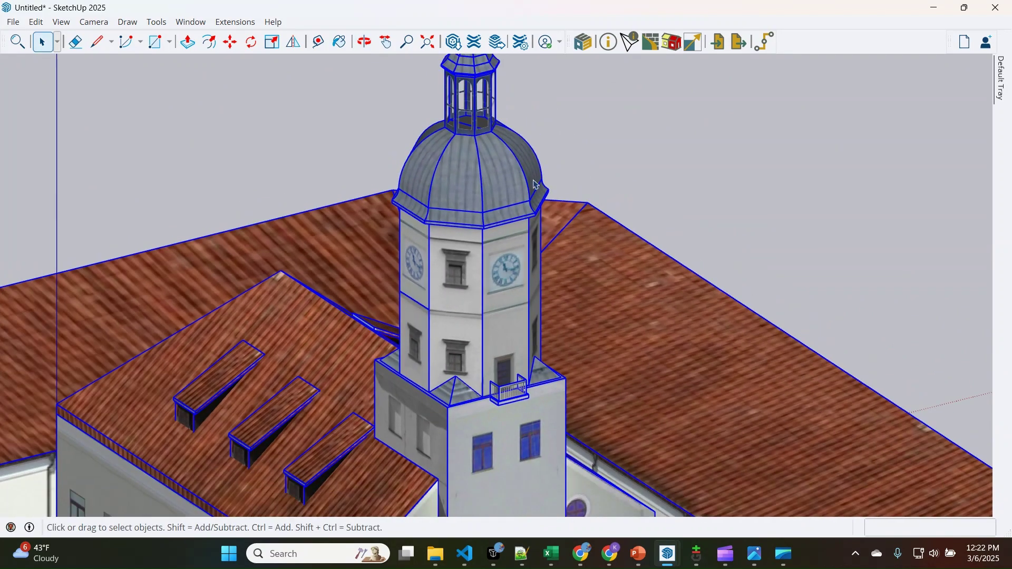
{"action": "mouse_move", "coordinate": [668, 554]}
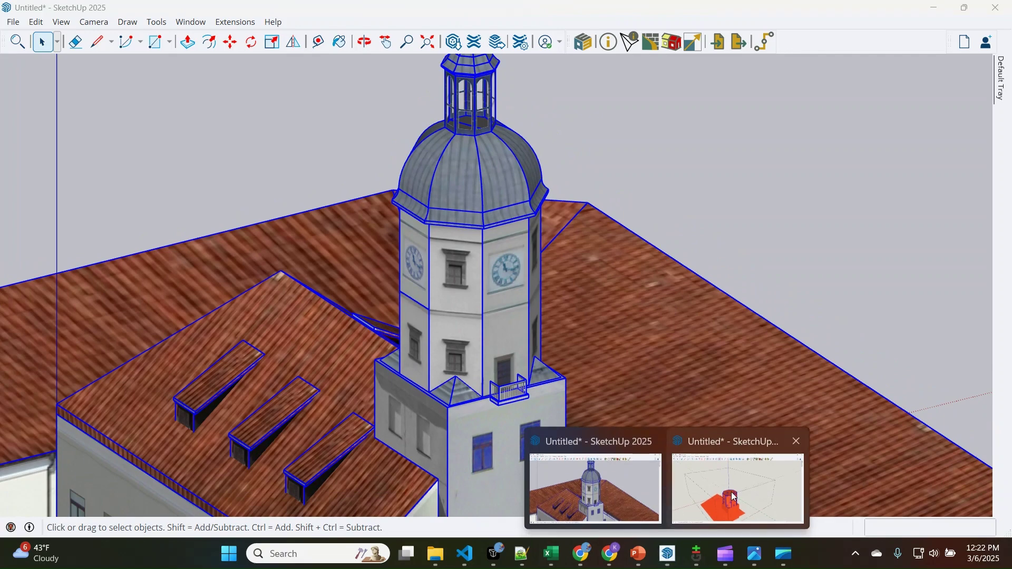
Return to the simplified building model and place a guide across the octagon's top, parallel to the red axis, through an edge midpoint
{"action": "left_click", "coordinate": [734, 481]}
{"action": "key", "text": "space"}
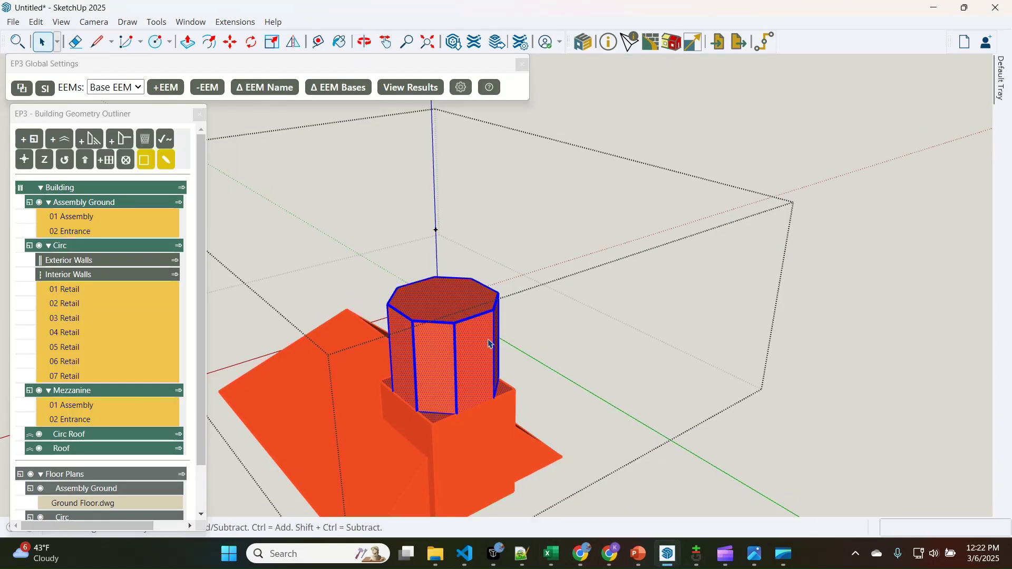
{"action": "scroll", "coordinate": [455, 320], "scroll_direction": "up", "scroll_amount": 2}
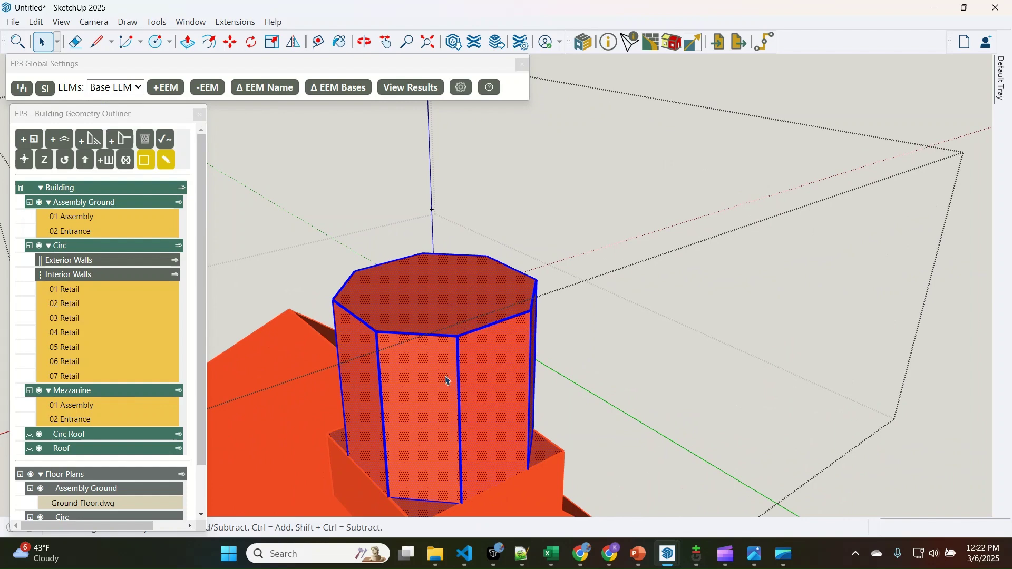
{"action": "left_click", "coordinate": [464, 311]}
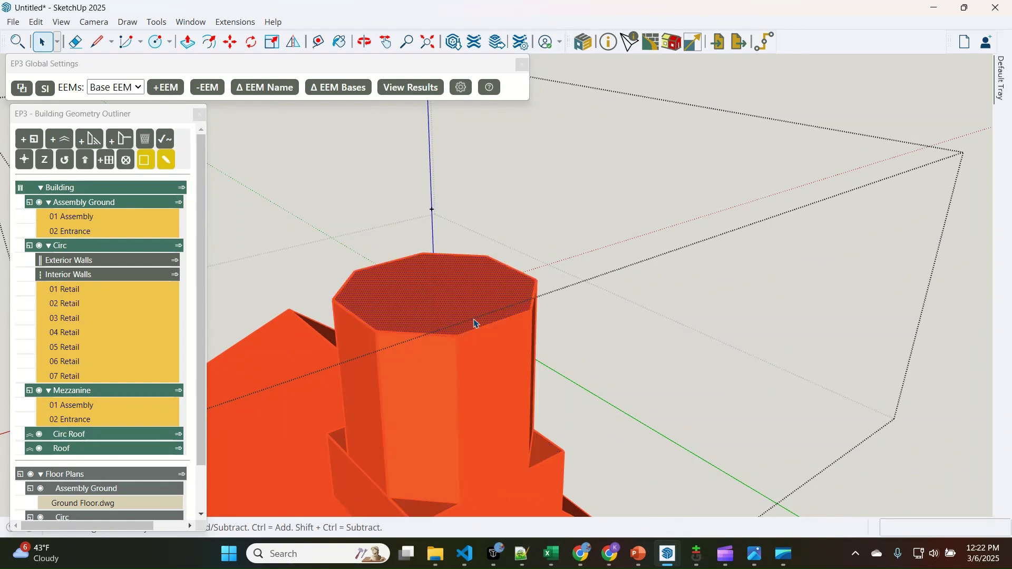
{"action": "left_click", "coordinate": [482, 363]}
{"action": "scroll", "coordinate": [483, 361], "scroll_direction": "down", "scroll_amount": 2}
{"action": "key", "text": "t"}
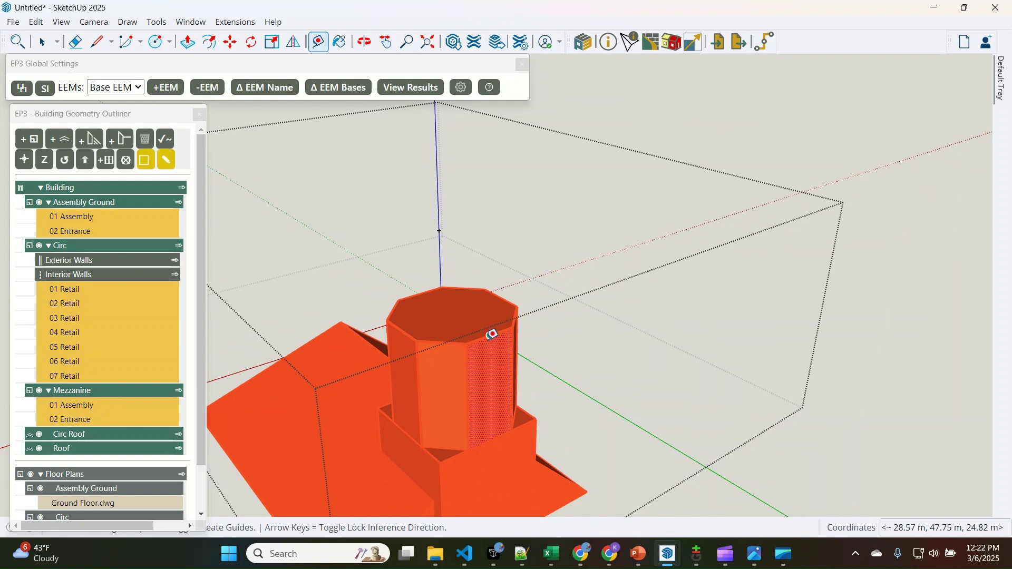
{"action": "left_click", "coordinate": [490, 335]}
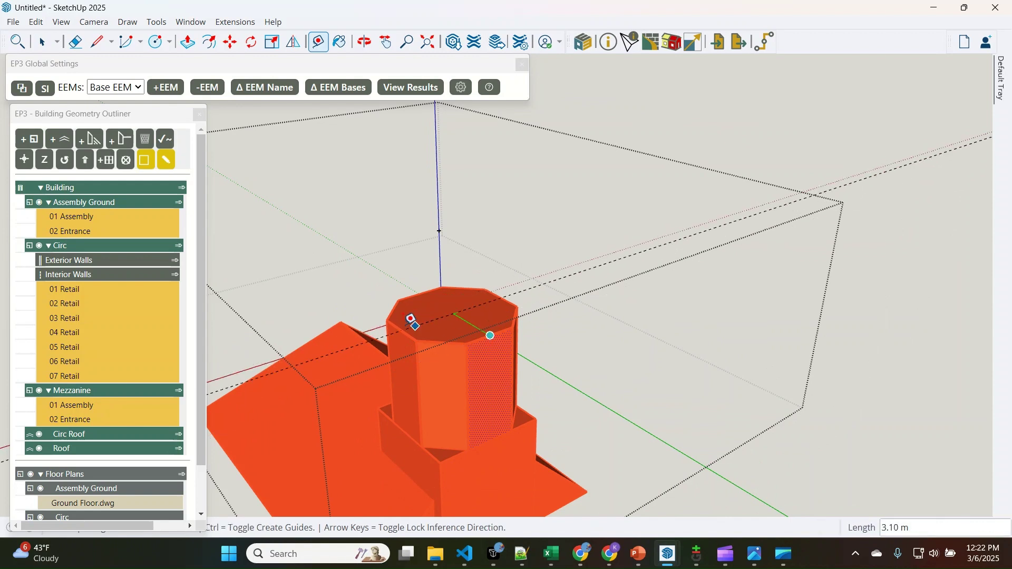
{"action": "left_click", "coordinate": [401, 330]}
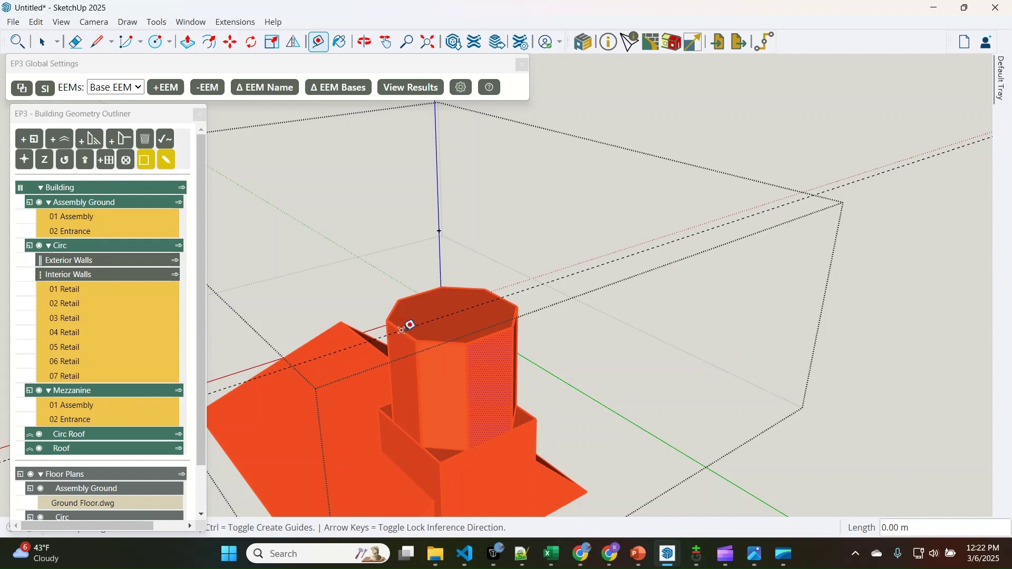
{"action": "key", "text": "space"}
Place a second guide across the octagon's top, parallel to the green axis, through the adjacent edge's midpoint so the guides cross at the centre
{"action": "key", "text": "t"}
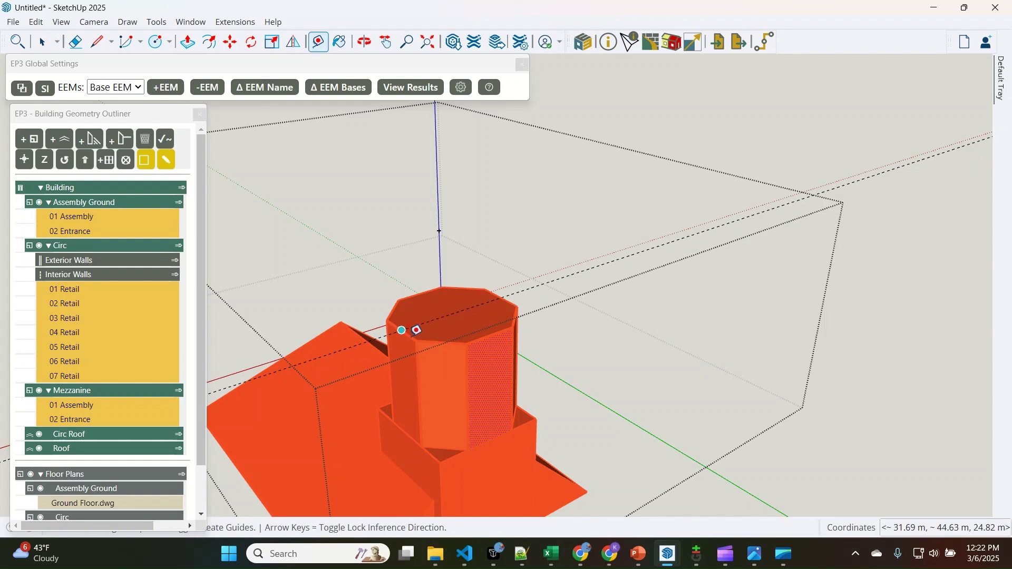
{"action": "scroll", "coordinate": [417, 330], "scroll_direction": "up", "scroll_amount": 5}
{"action": "left_click", "coordinate": [413, 333]}
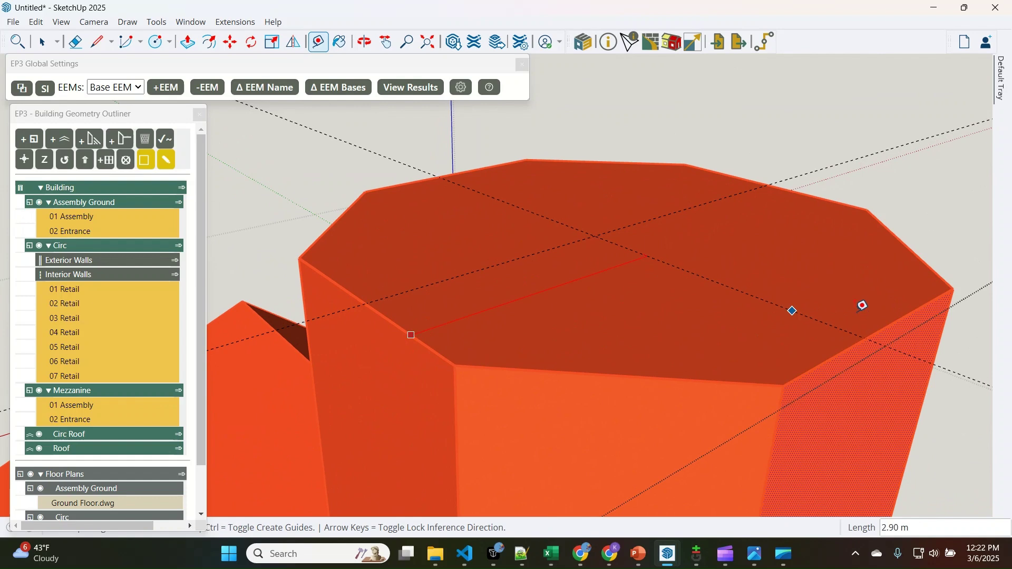
{"action": "left_click", "coordinate": [882, 326]}
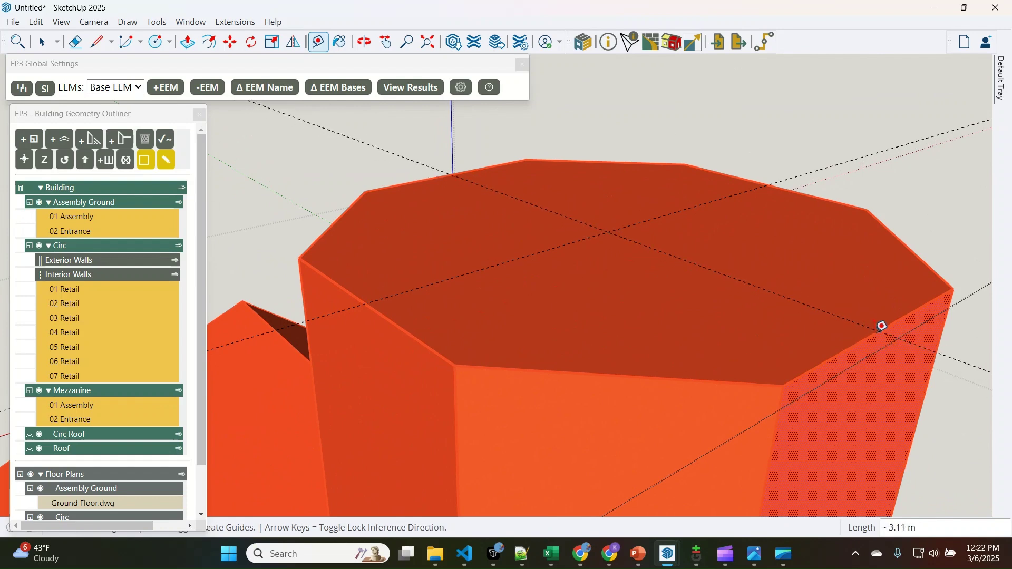
{"action": "key", "text": "space"}
{"action": "scroll", "coordinate": [483, 350], "scroll_direction": "down", "scroll_amount": 5}
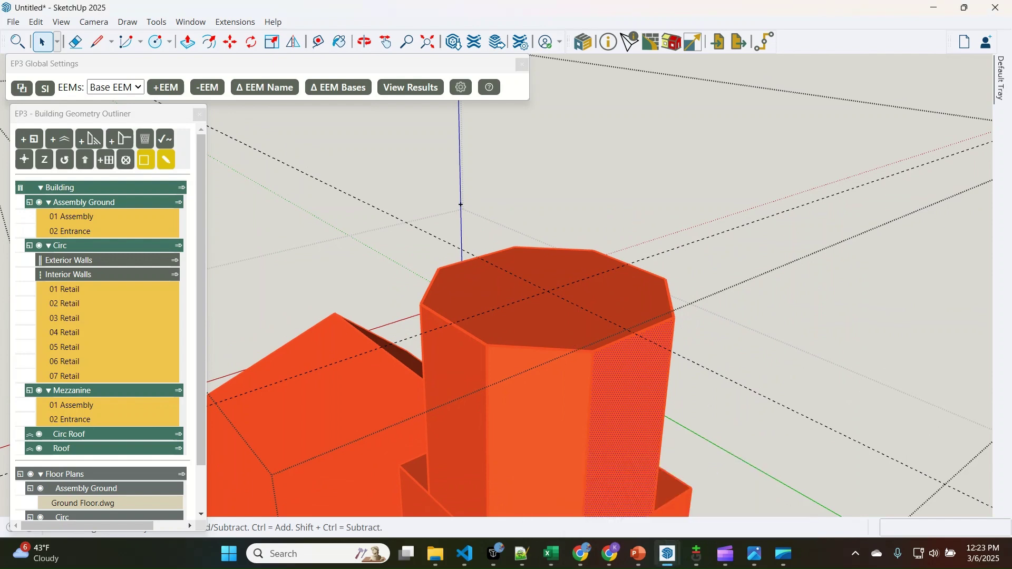
Switch to the textured reference model and measure the dome's height from its lower rim to the base of the lantern
{"action": "mouse_move", "coordinate": [697, 557]}
{"action": "left_click", "coordinate": [565, 494]}
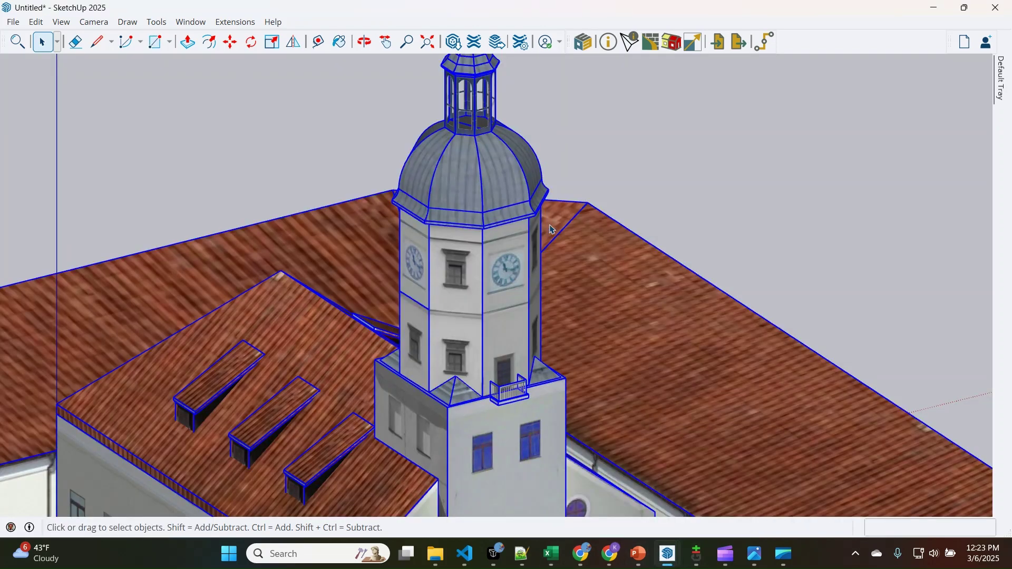
{"action": "scroll", "coordinate": [444, 194], "scroll_direction": "up", "scroll_amount": 1}
{"action": "key", "text": "t"}
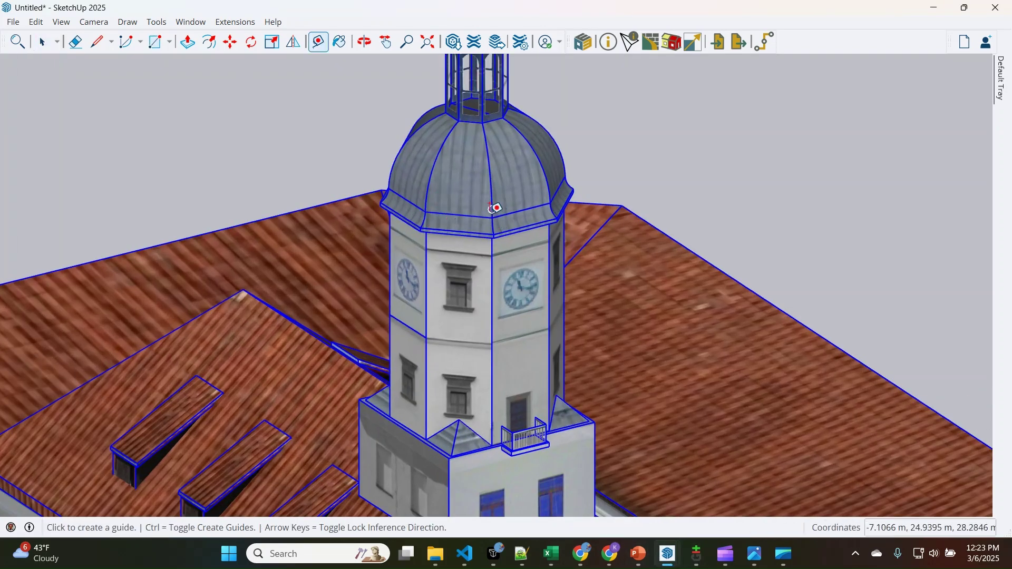
{"action": "left_click", "coordinate": [492, 214]}
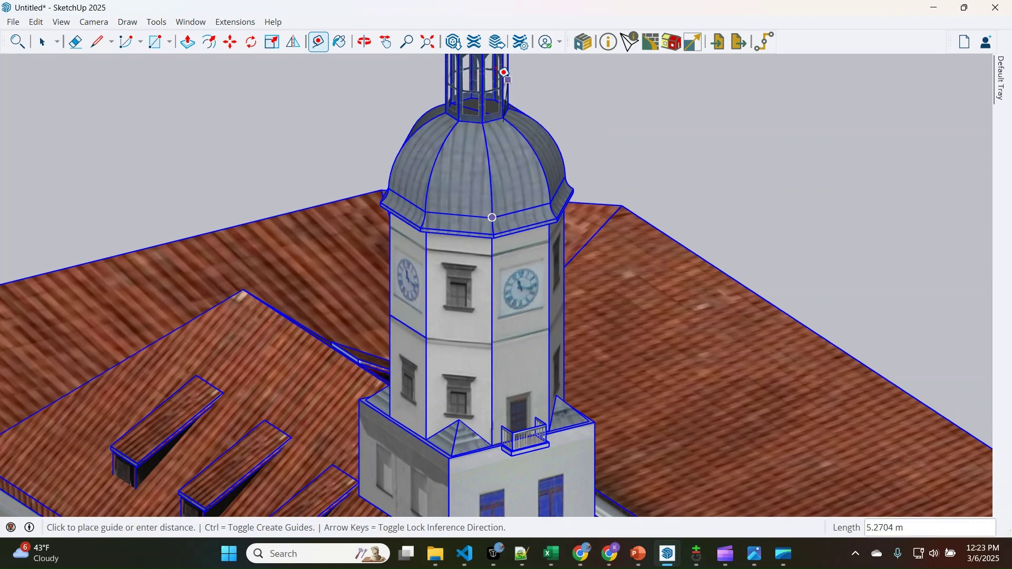
{"action": "scroll", "coordinate": [467, 329], "scroll_direction": "down", "scroll_amount": 1}
{"action": "scroll", "coordinate": [466, 330], "scroll_direction": "down", "scroll_amount": 1}
{"action": "scroll", "coordinate": [519, 113], "scroll_direction": "down", "scroll_amount": 1}
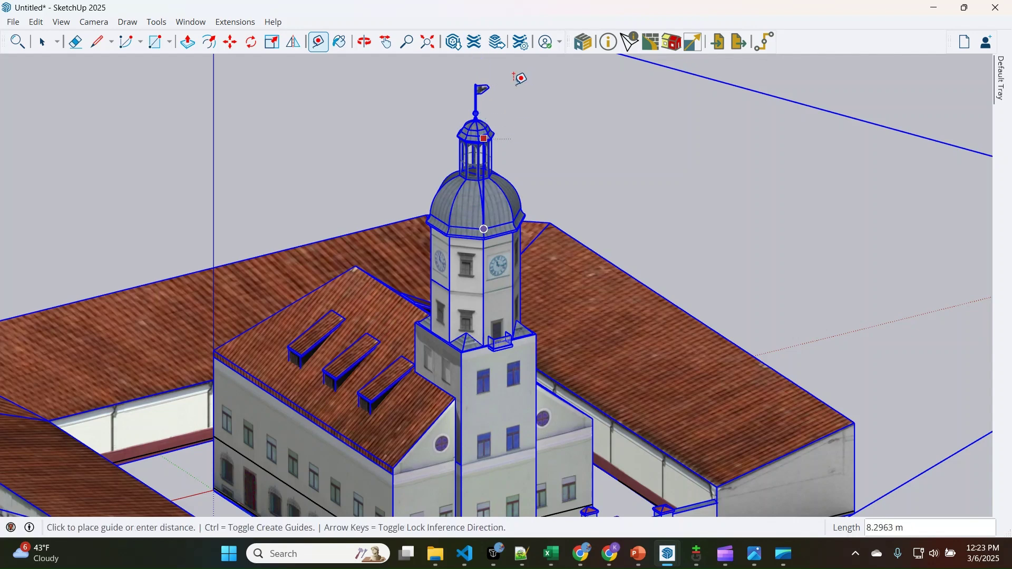
{"action": "scroll", "coordinate": [493, 117], "scroll_direction": "up", "scroll_amount": 3}
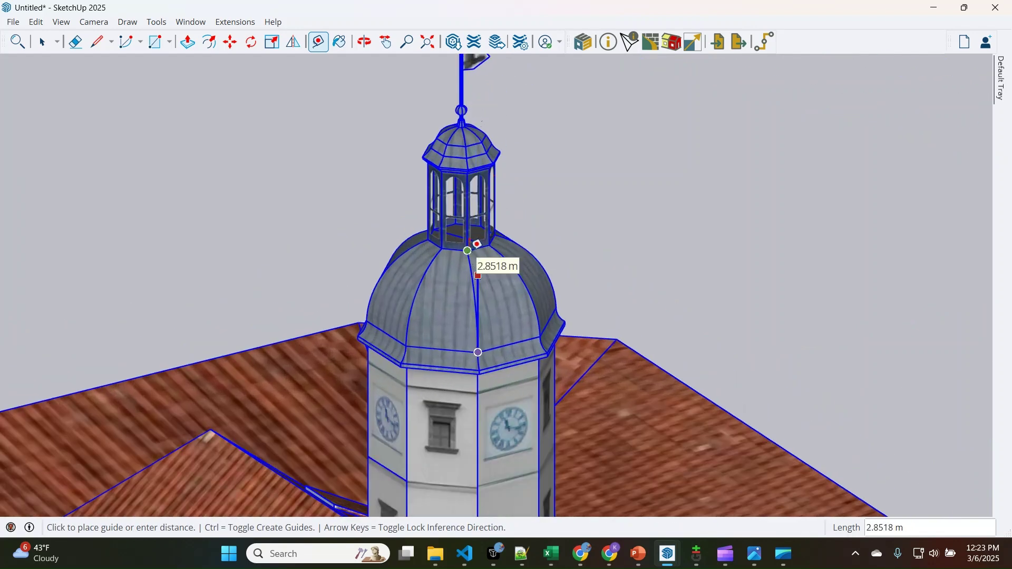
{"action": "key", "text": "space"}
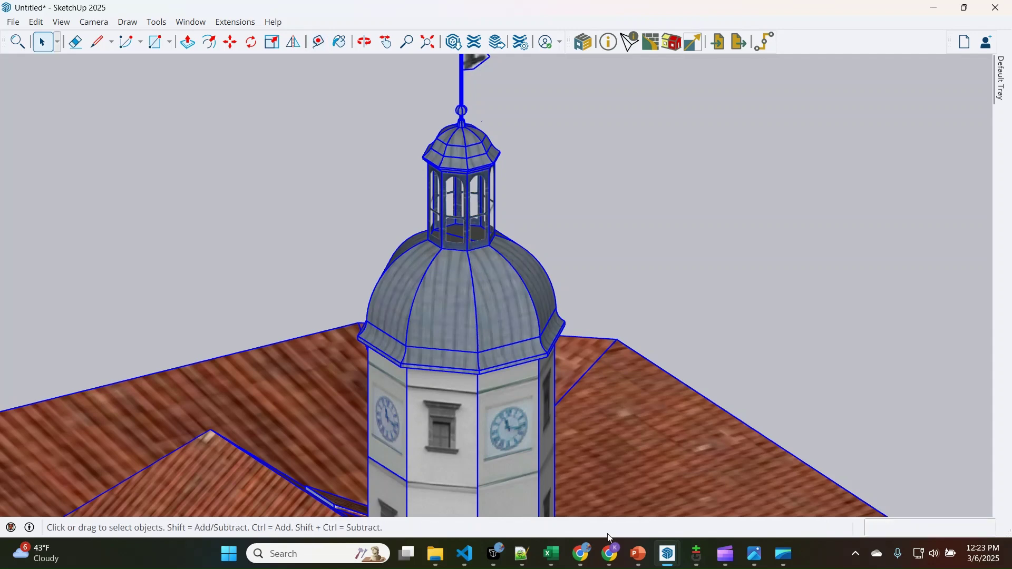
Return to the simplified building model and draw a 2.85 m vertical line up from the guide crossing at the octagon's centre
{"action": "mouse_move", "coordinate": [668, 562]}
{"action": "left_click", "coordinate": [697, 528]}
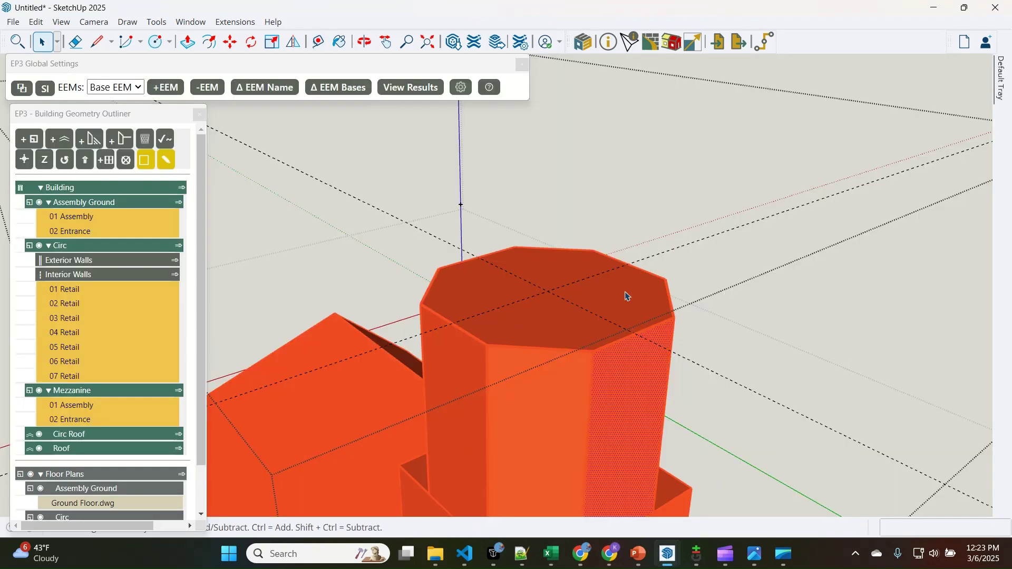
{"action": "left_click", "coordinate": [560, 302]}
{"action": "key", "text": "l"}
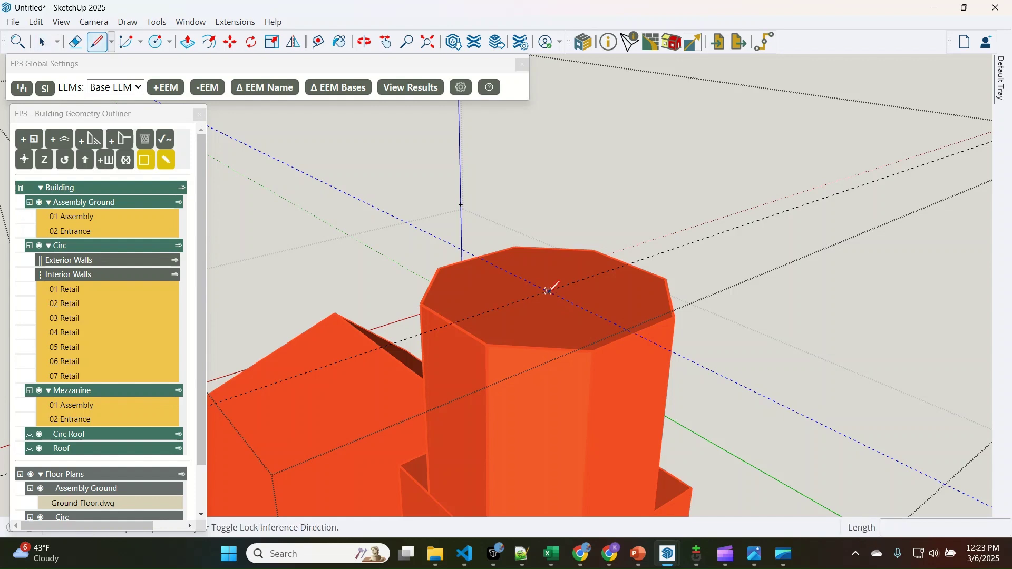
{"action": "left_click", "coordinate": [549, 291]}
{"action": "type", "text": "2."}
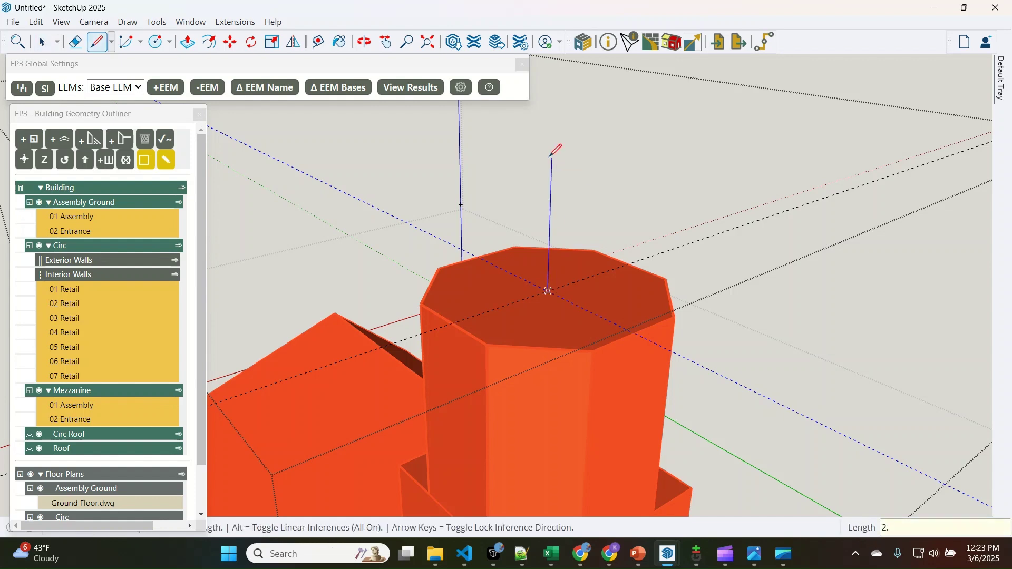
{"action": "type", "text": "85"}
{"action": "key", "text": "Return"}
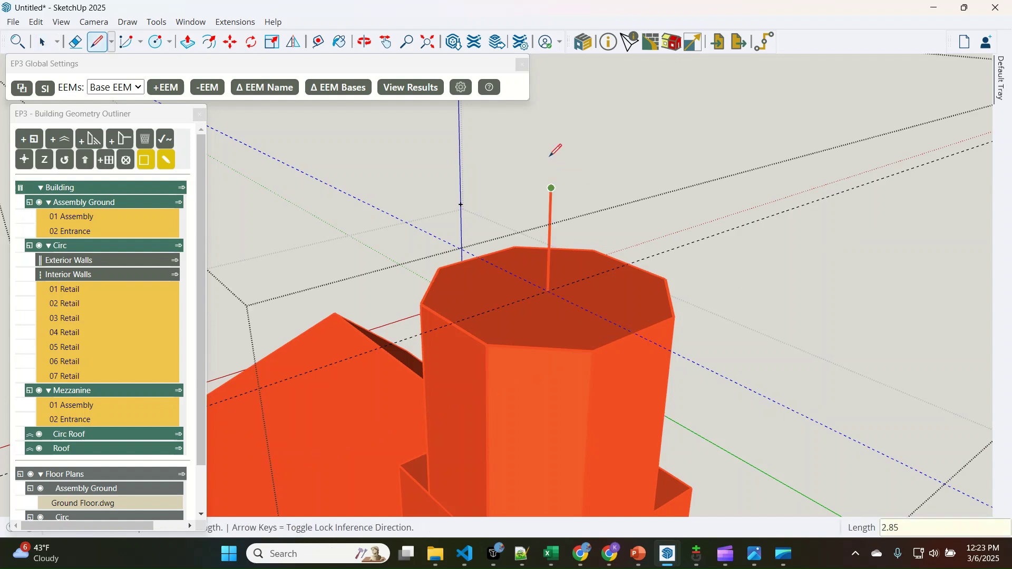
{"action": "key", "text": "space"}
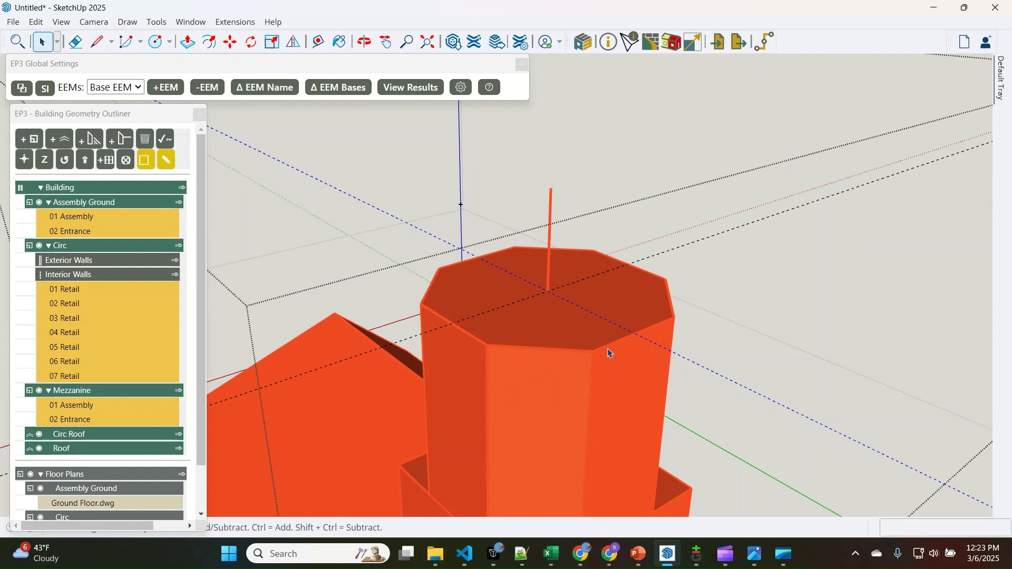
Draw an outward-bulging 2 Point Arc from the guided midpoint of the octagon's edge to the top of the vertical line
{"action": "left_click", "coordinate": [141, 43]}
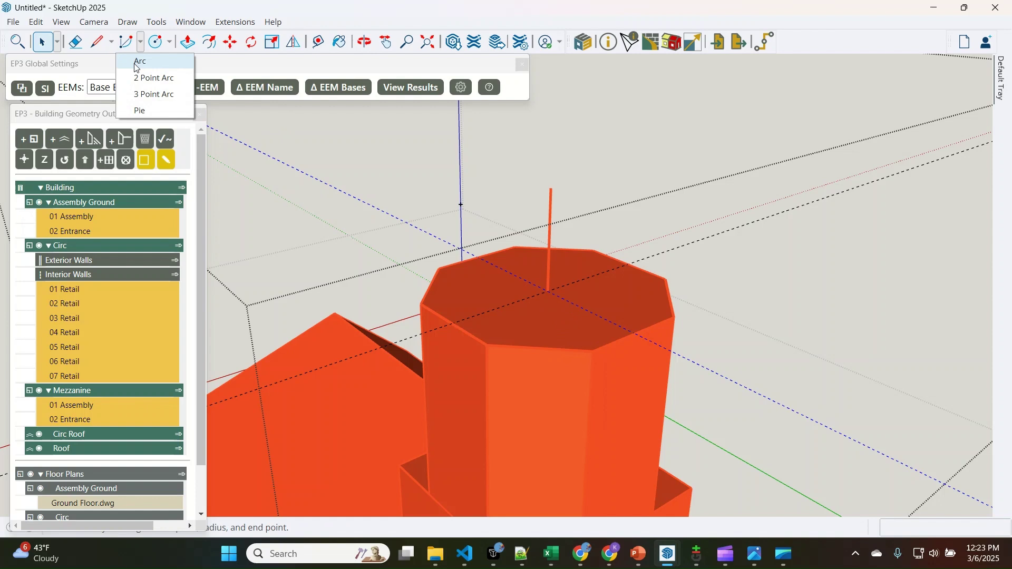
{"action": "left_click", "coordinate": [137, 66]}
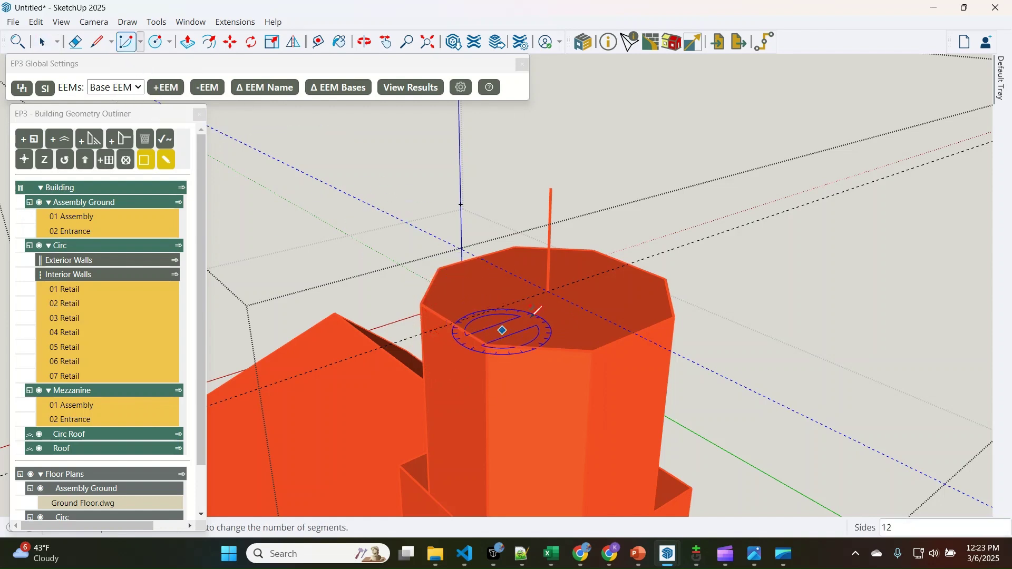
{"action": "left_click", "coordinate": [140, 46]}
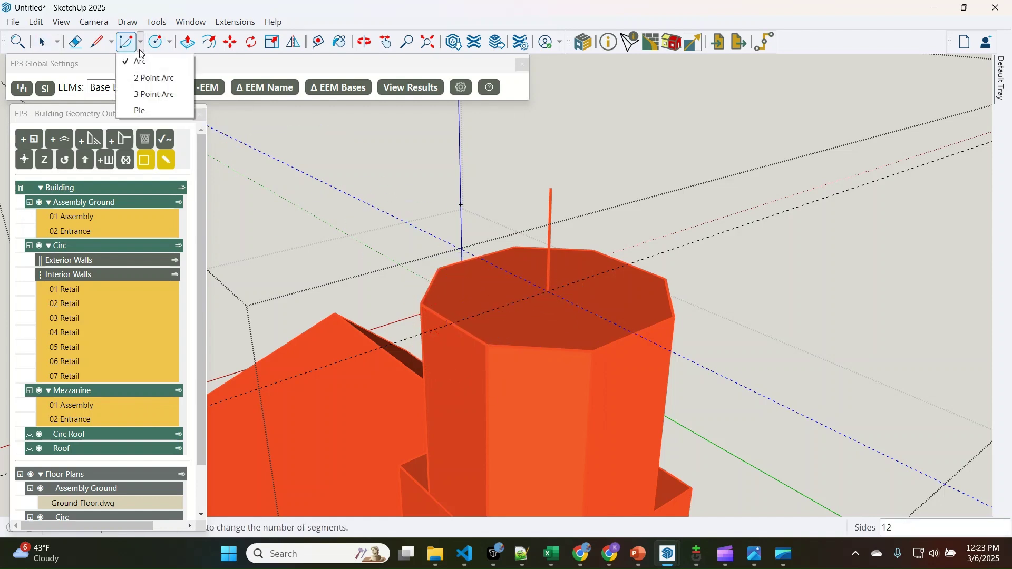
{"action": "left_click", "coordinate": [153, 78]}
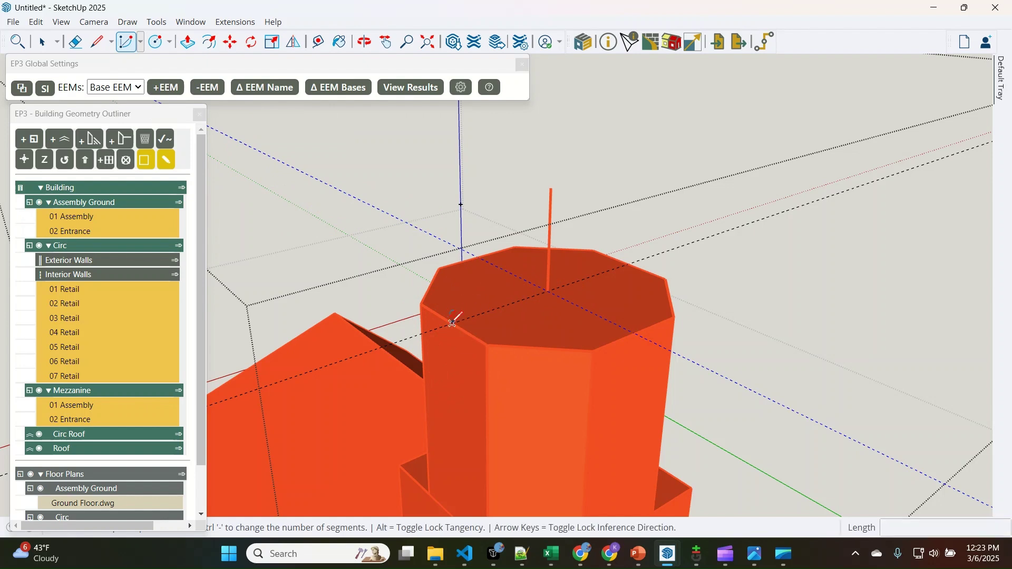
{"action": "left_click", "coordinate": [452, 323]}
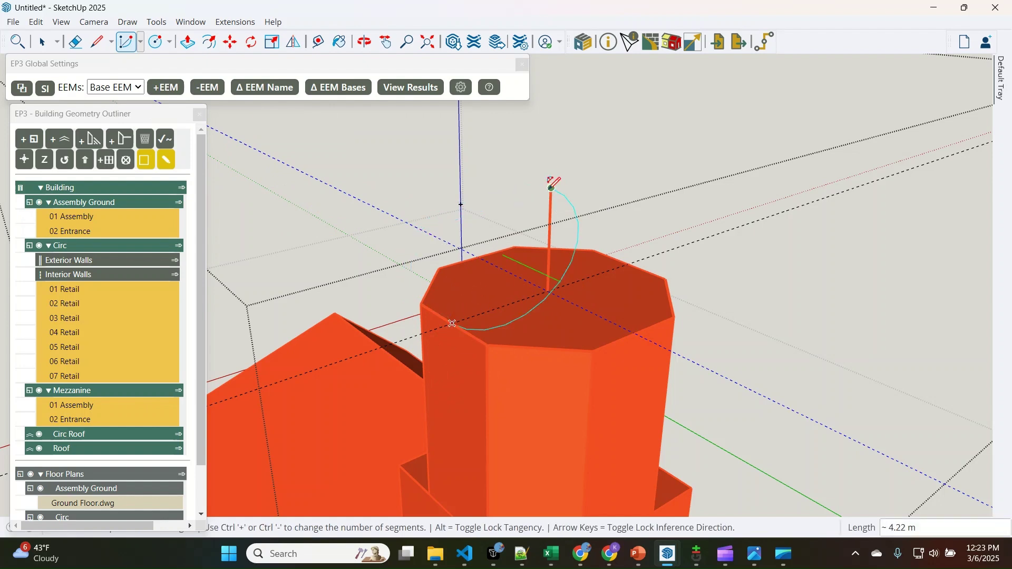
{"action": "left_click", "coordinate": [552, 188]}
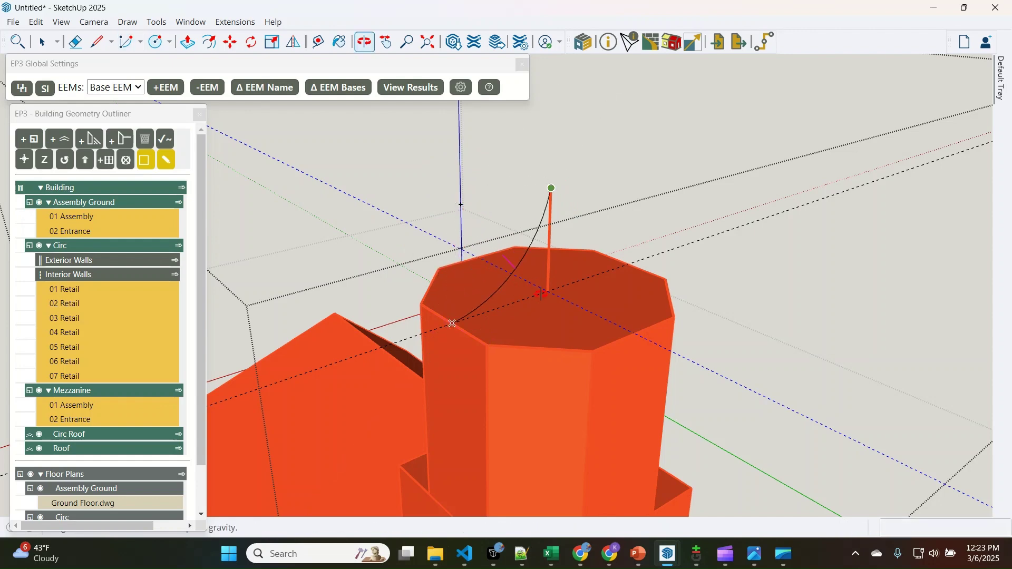
{"action": "middle_click_drag", "start_coordinate": [459, 247], "coordinate": [342, 221]}
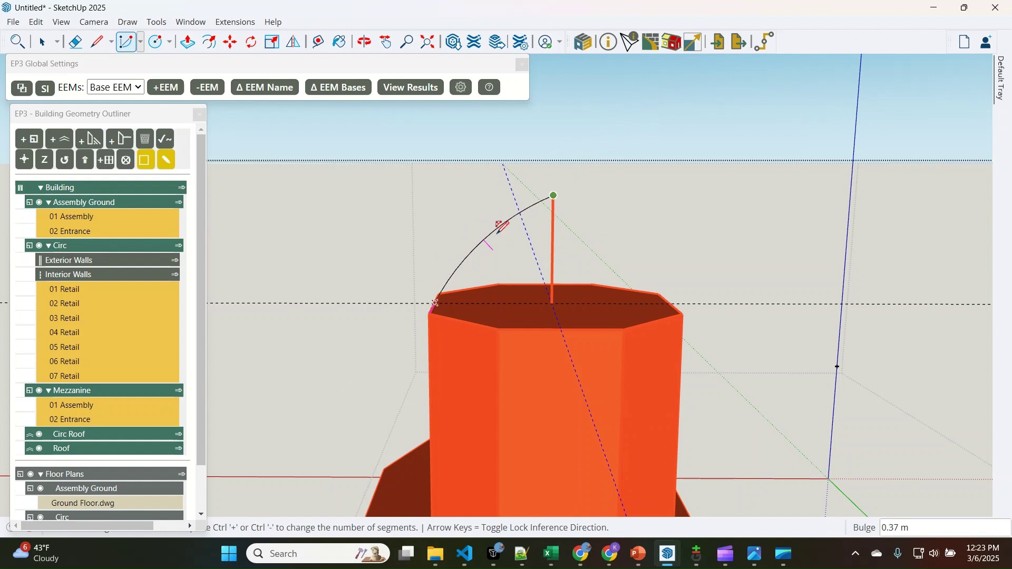
{"action": "left_click", "coordinate": [493, 219]}
{"action": "key", "text": "space"}
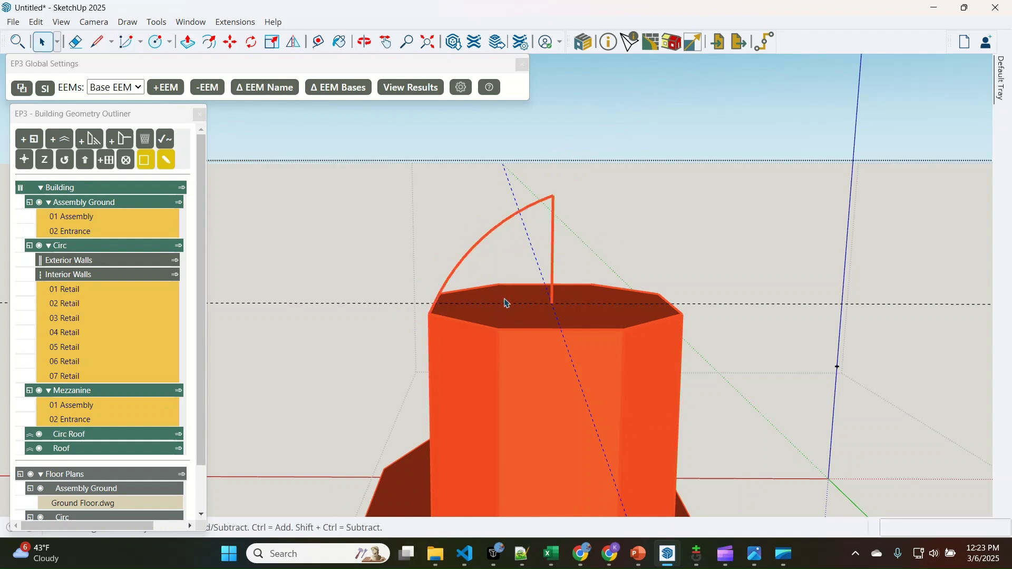
Close the quarter-dome profile with a line from the octagon's centre to the lower end of the arc
{"action": "key", "text": "o"}
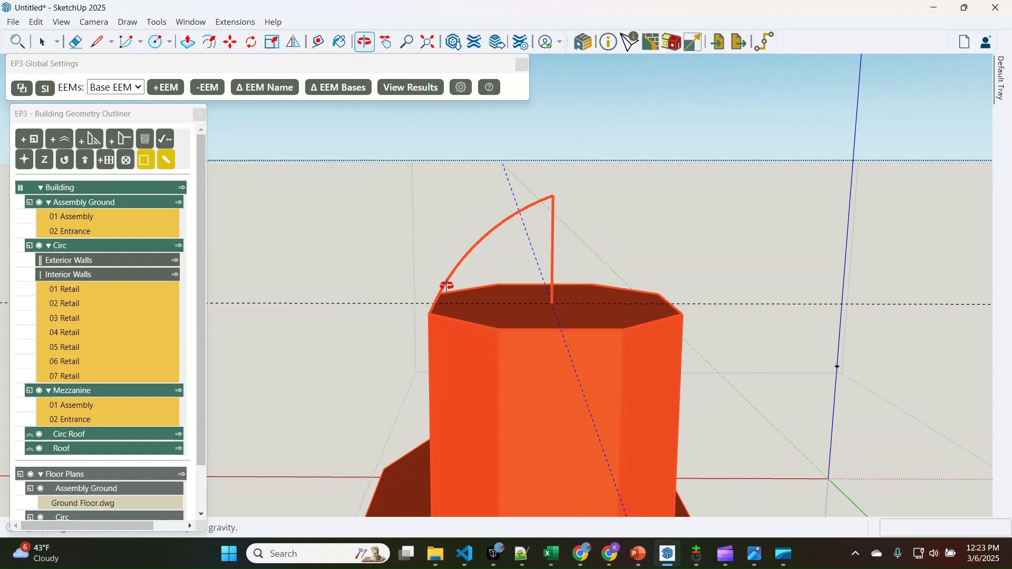
{"action": "left_click_drag", "start_coordinate": [466, 285], "coordinate": [524, 338]}
{"action": "key", "text": "space"}
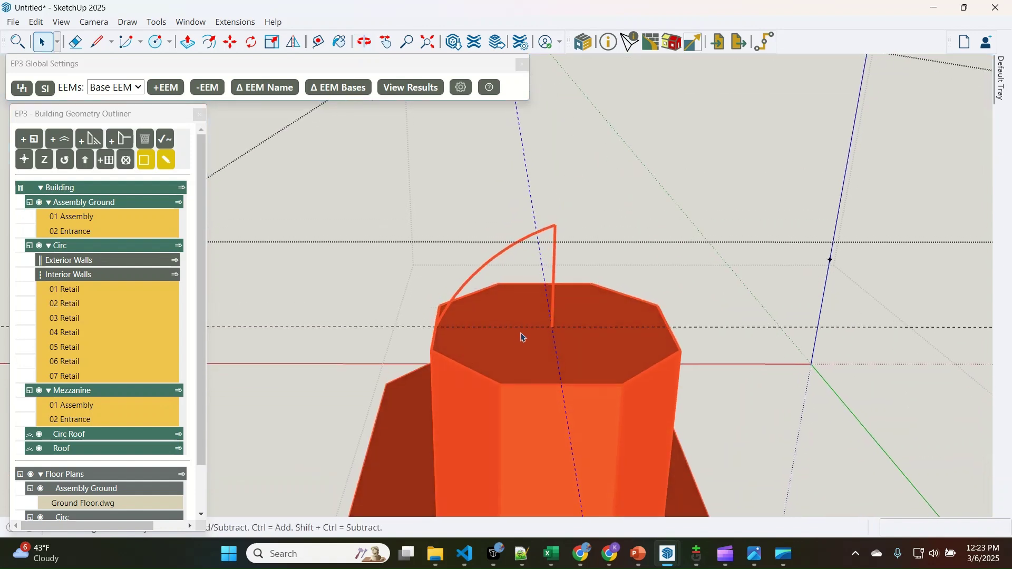
{"action": "key", "text": "l"}
{"action": "left_click", "coordinate": [552, 327]}
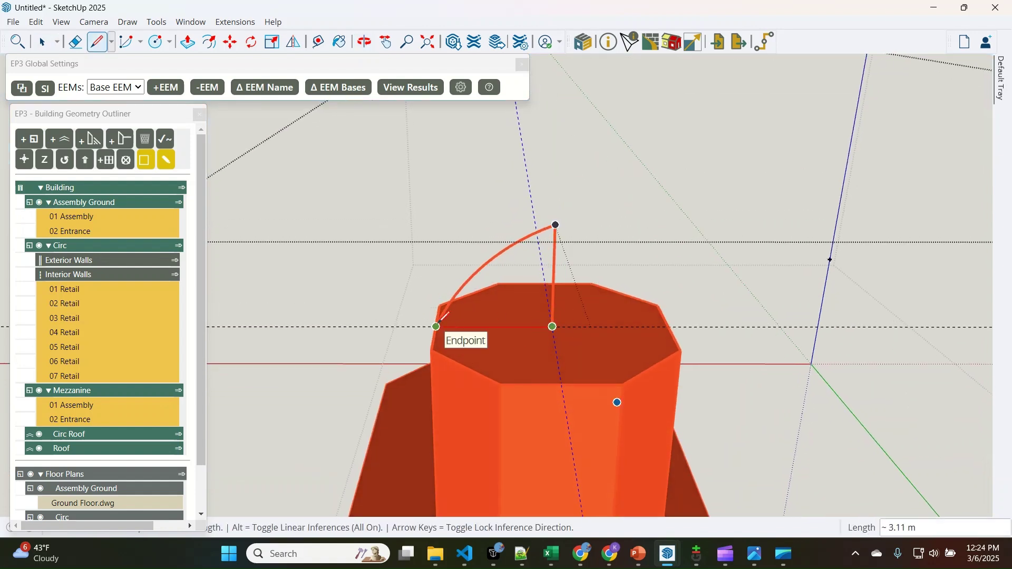
{"action": "left_click", "coordinate": [437, 327]}
{"action": "key", "text": "space"}
Try to sweep the dome profile around the octagon's rim with Follow Me
{"action": "left_click", "coordinate": [516, 300]}
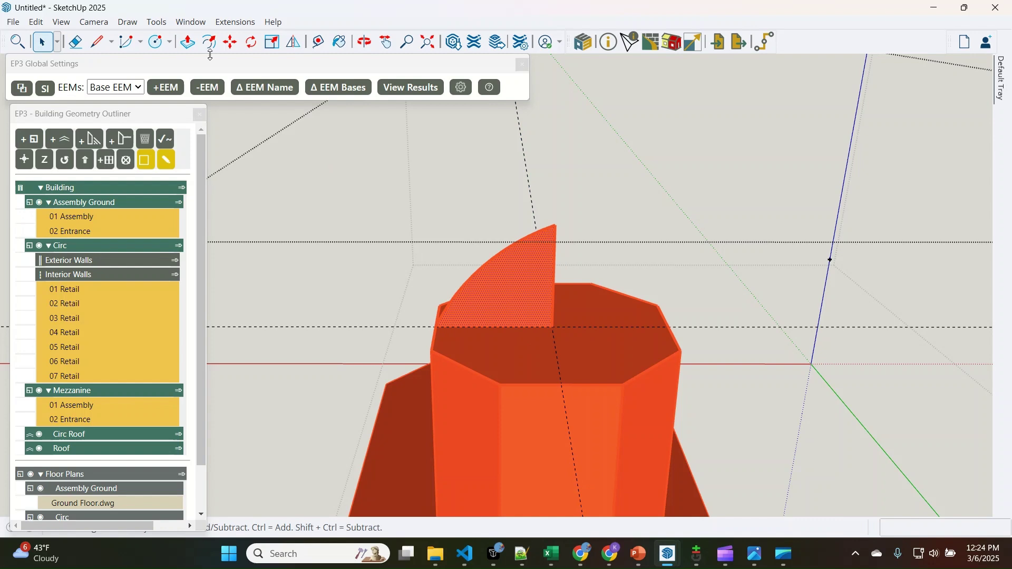
{"action": "left_click", "coordinate": [166, 27]}
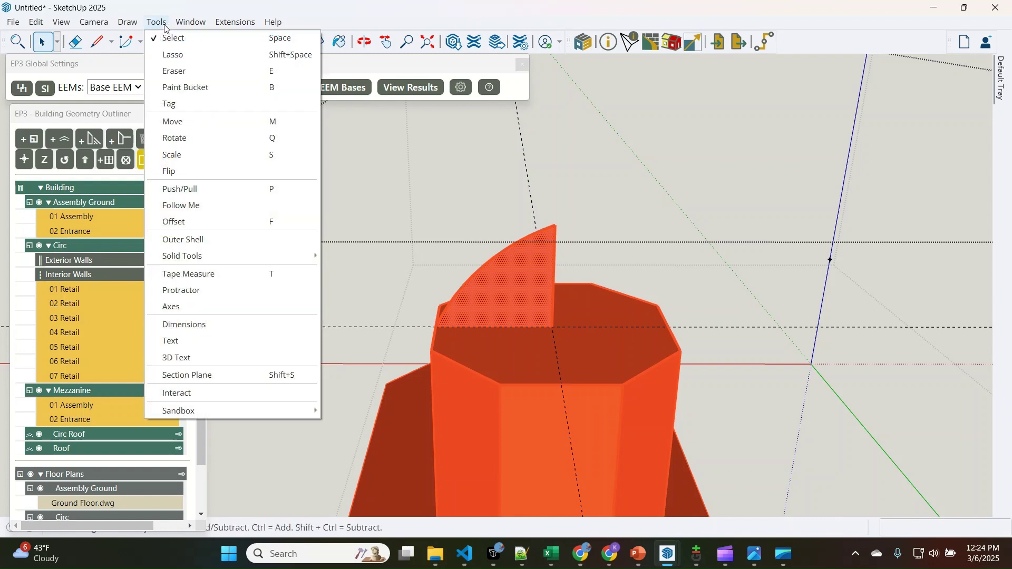
{"action": "left_click", "coordinate": [182, 205]}
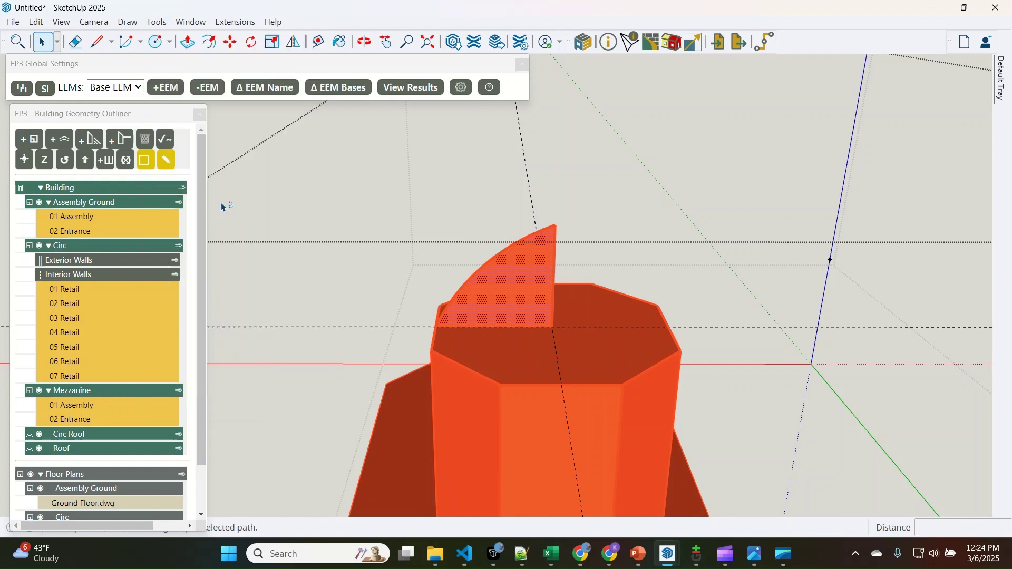
{"action": "left_click", "coordinate": [470, 308]}
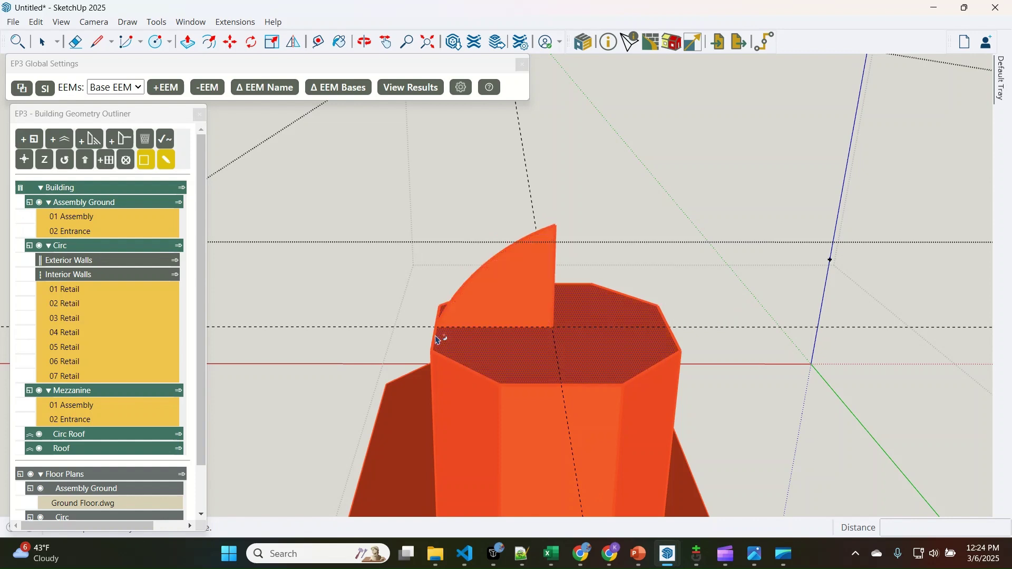
{"action": "left_click", "coordinate": [445, 328]}
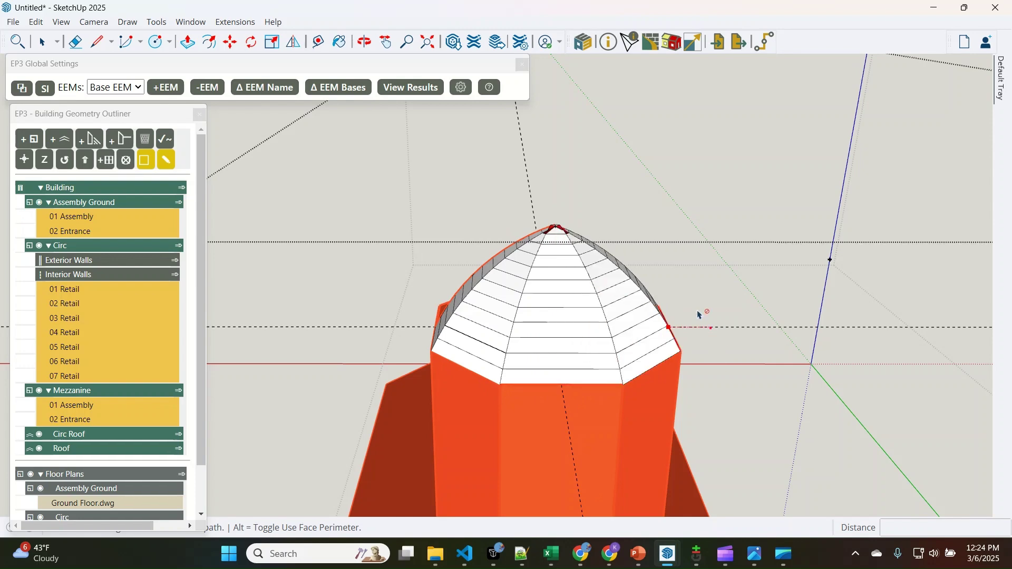
{"action": "left_click", "coordinate": [721, 415]}
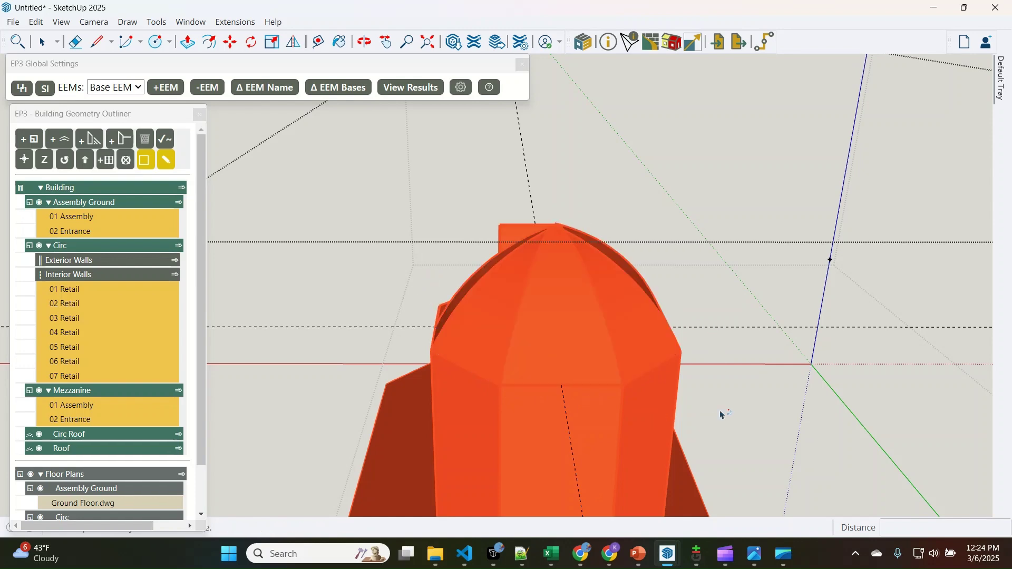
Sweep the profile face with Follow Me all the way around the octagon's perimeter to form the eight-sided dome
{"action": "middle_click_drag", "start_coordinate": [484, 244], "coordinate": [561, 313]}
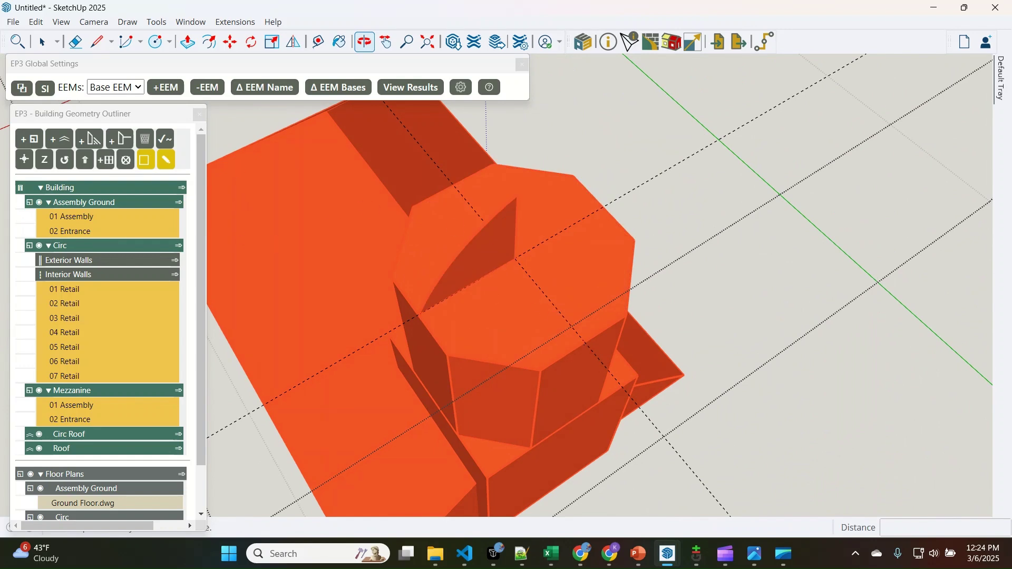
{"action": "left_click", "coordinate": [162, 23]}
{"action": "left_click", "coordinate": [208, 212]}
{"action": "left_click", "coordinate": [454, 280]}
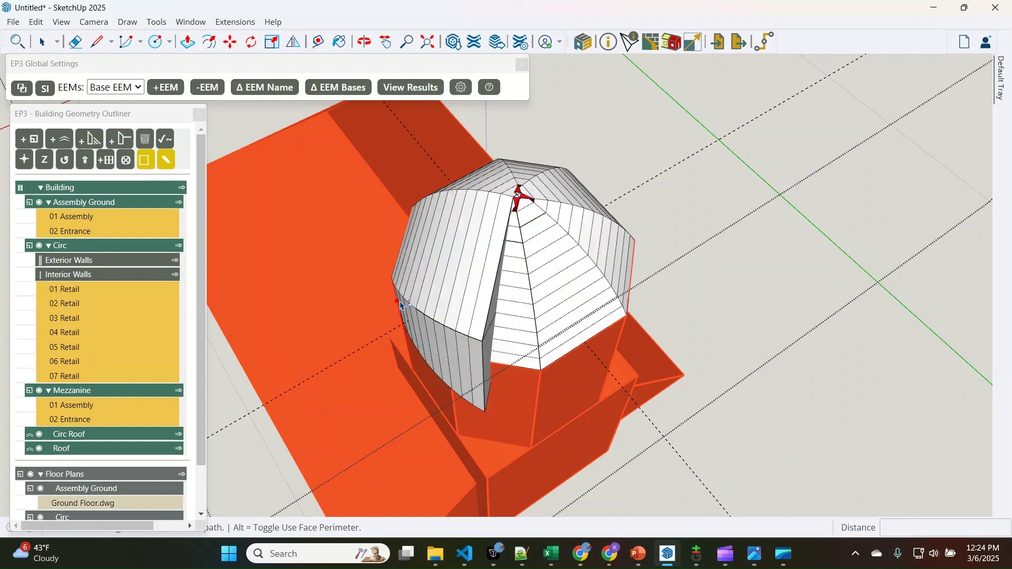
{"action": "left_click", "coordinate": [420, 317]}
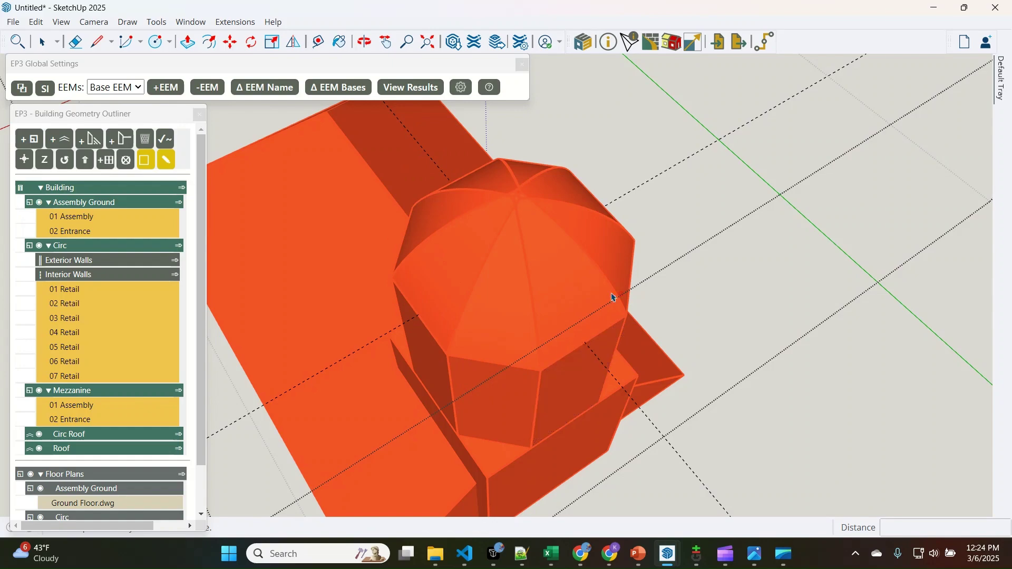
{"action": "key", "text": "space"}
{"action": "left_click", "coordinate": [496, 326]}
Select the whole roof and tower geometry and intersect its faces with the selection
{"action": "middle_click_drag", "start_coordinate": [556, 348], "coordinate": [491, 221]}
{"action": "scroll", "coordinate": [491, 222], "scroll_direction": "down", "scroll_amount": 5}
{"action": "key", "text": "e"}
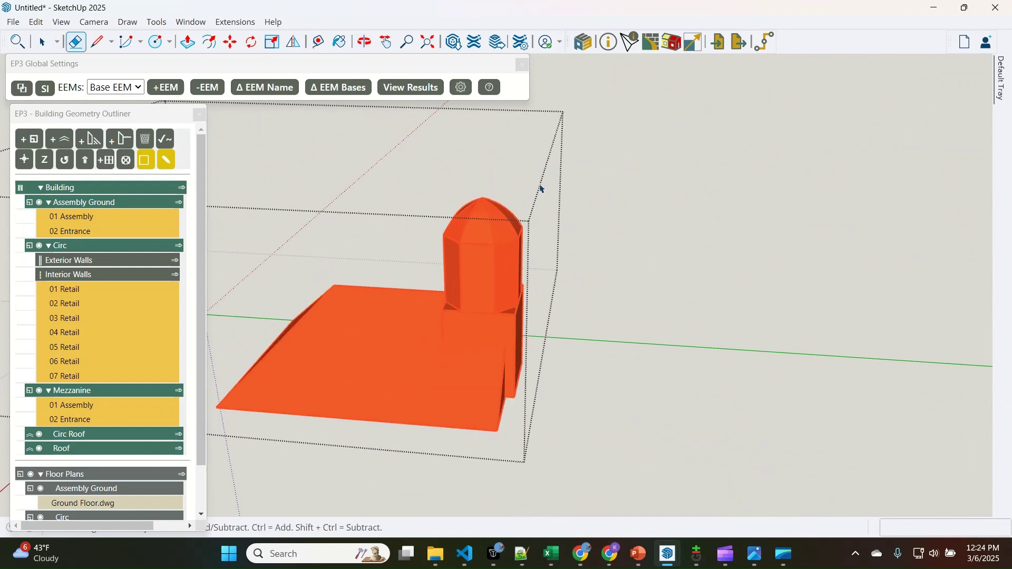
{"action": "key", "text": "space"}
{"action": "middle_click_drag", "start_coordinate": [538, 186], "coordinate": [491, 224]}
{"action": "left_click_drag", "start_coordinate": [227, 180], "coordinate": [631, 469]}
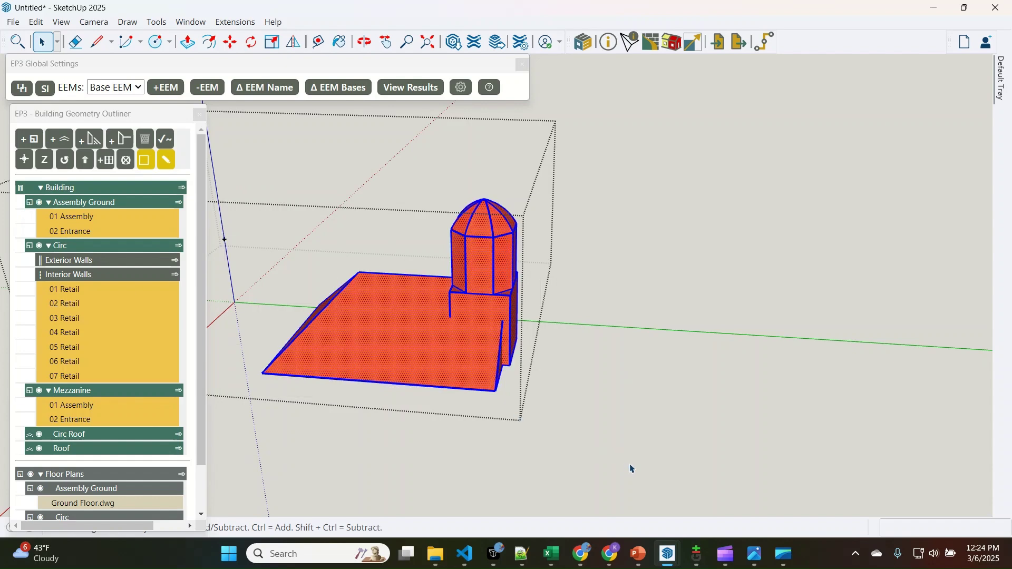
{"action": "right_click", "coordinate": [386, 310]}
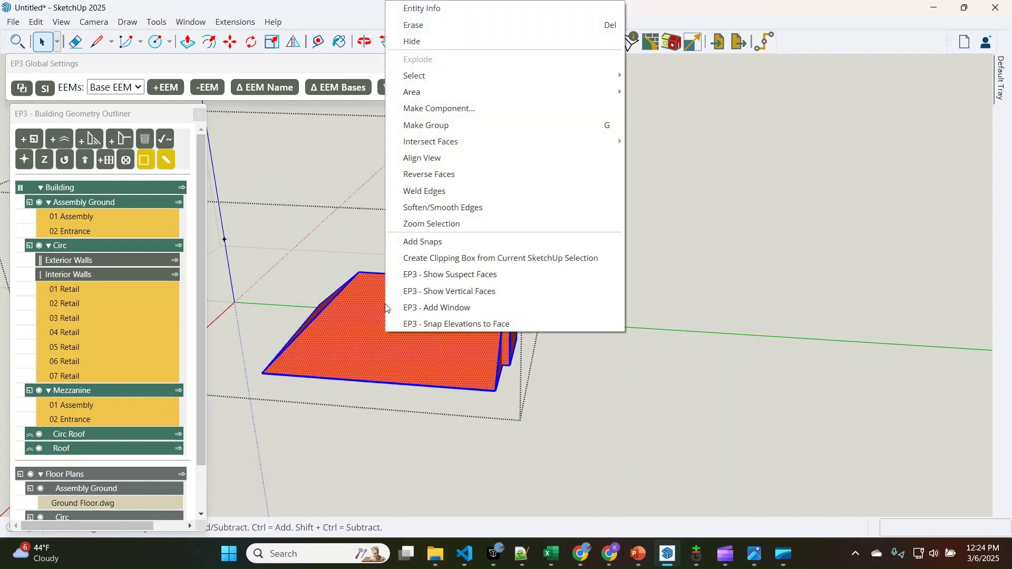
{"action": "mouse_move", "coordinate": [482, 140]}
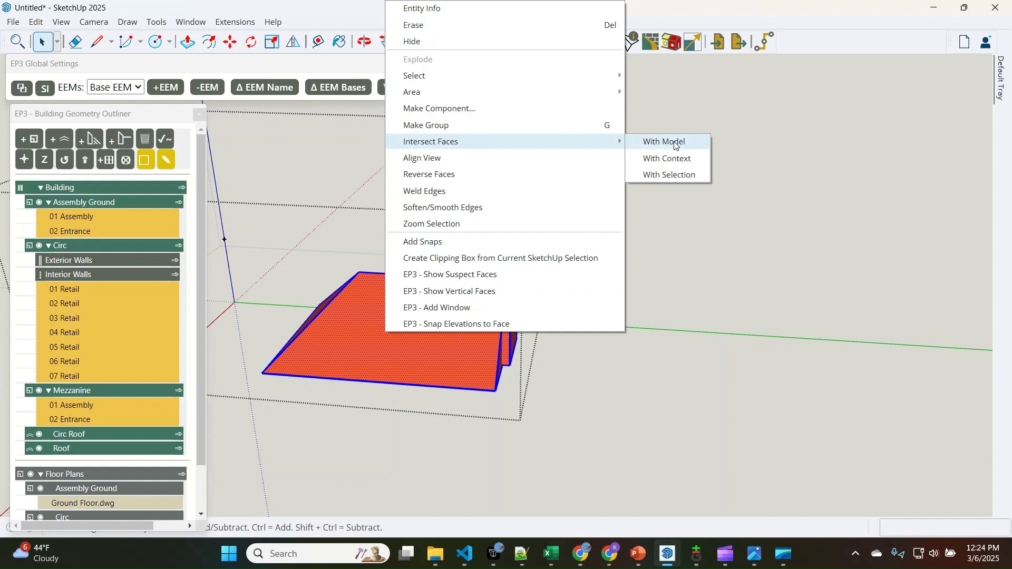
{"action": "left_click", "coordinate": [647, 177]}
{"action": "left_click", "coordinate": [452, 354]}
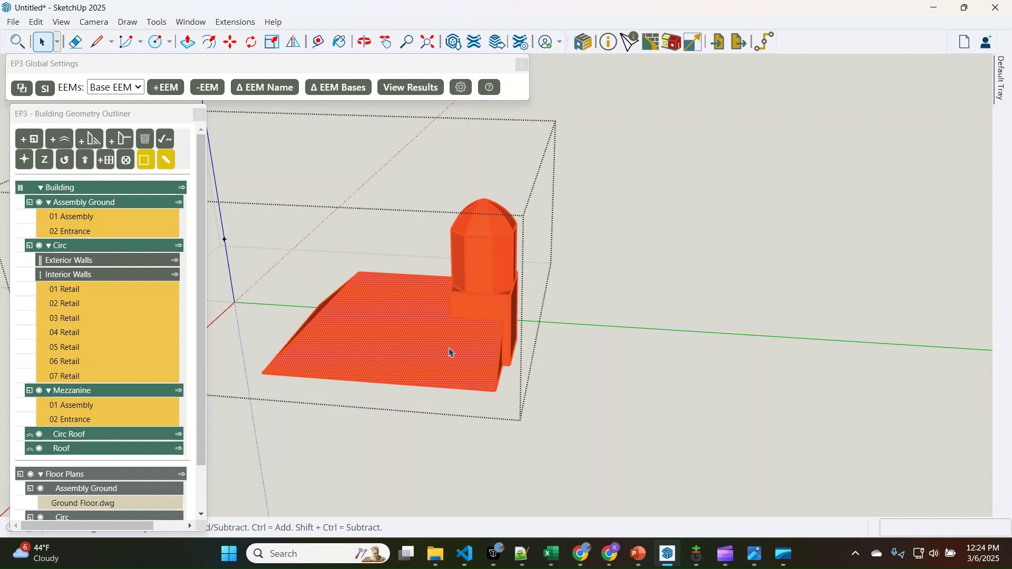
Finish editing the Roof object and delete the roof faces that lie below other faces
{"action": "scroll", "coordinate": [440, 255], "scroll_direction": "down", "scroll_amount": 1}
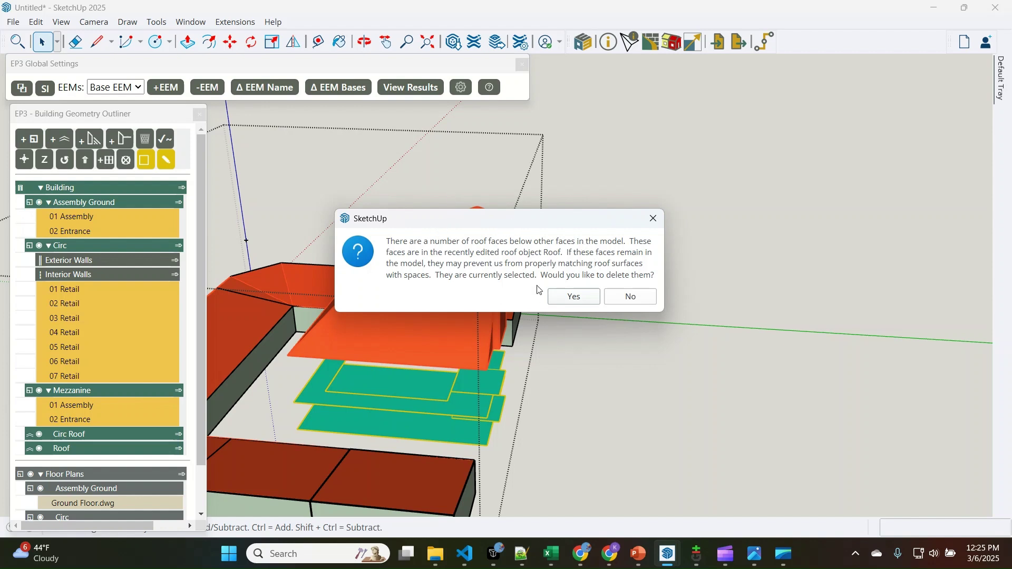
{"action": "left_click", "coordinate": [574, 298]}
{"action": "left_click", "coordinate": [422, 319]}
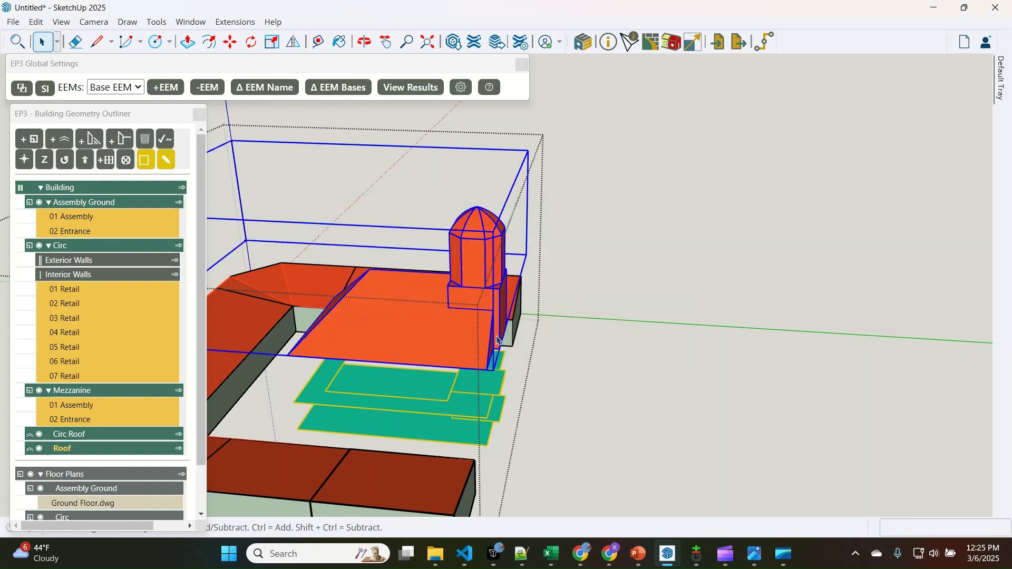
Reopen the Roof object for editing and examine the tower base and roof intersection from below
{"action": "middle_click_drag", "start_coordinate": [481, 328], "coordinate": [293, 235]}
{"action": "left_click", "coordinate": [179, 449]}
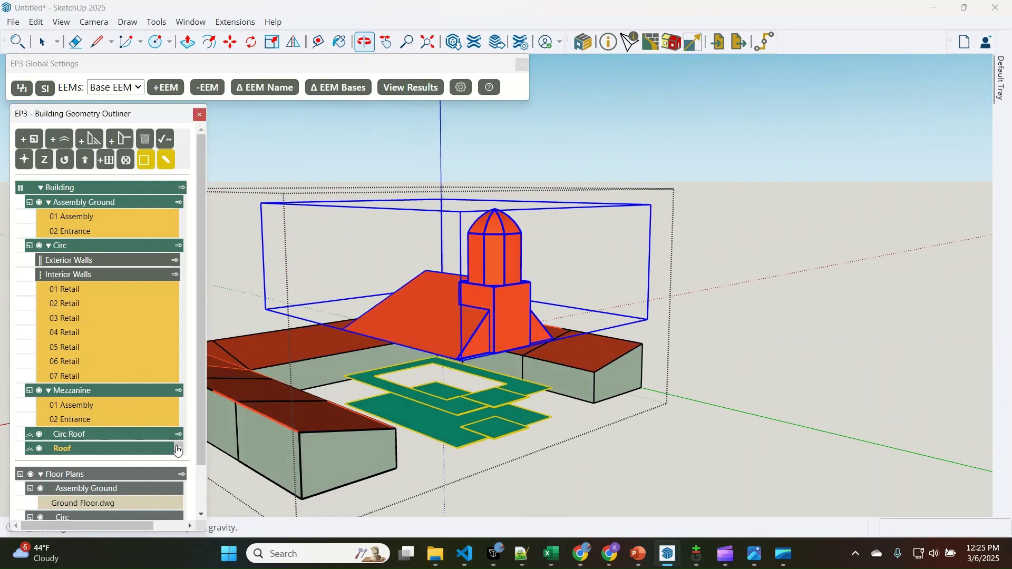
{"action": "left_click_drag", "start_coordinate": [519, 199], "coordinate": [525, 290]}
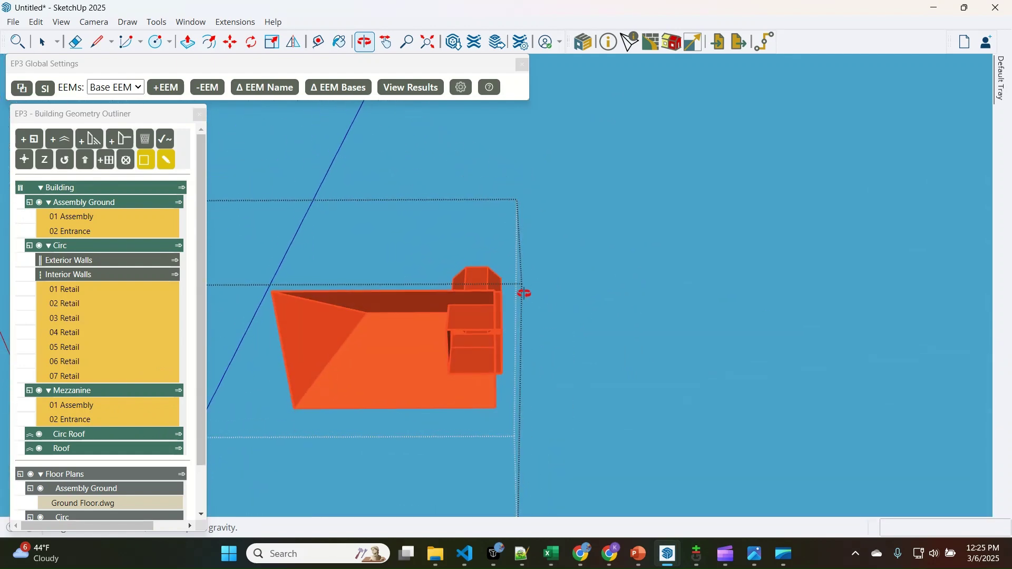
{"action": "scroll", "coordinate": [477, 341], "scroll_direction": "up", "scroll_amount": 3}
{"action": "left_click_drag", "start_coordinate": [461, 300], "coordinate": [690, 393]}
{"action": "key", "text": "space"}
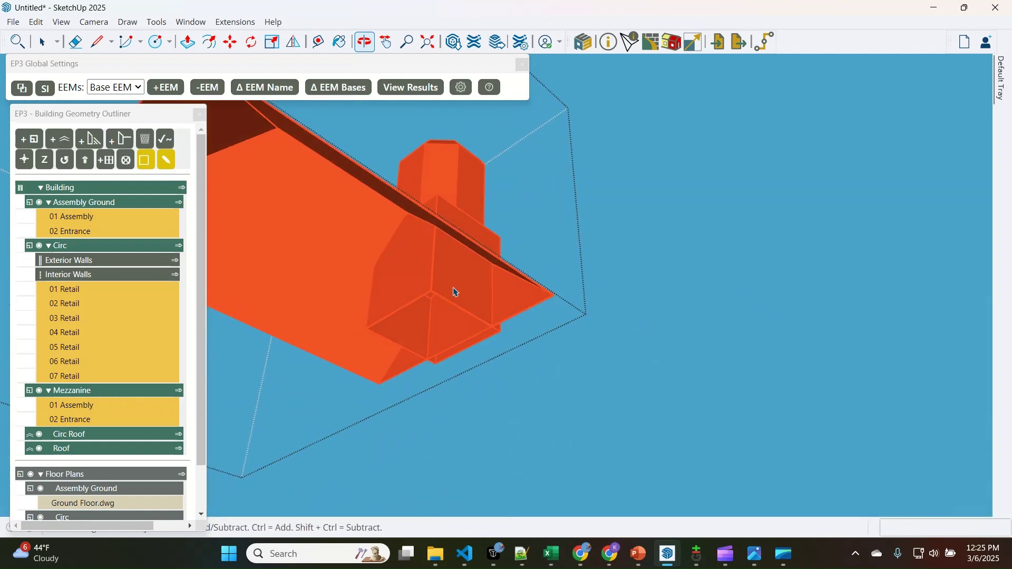
Delete the hidden side and bottom faces of the tower base beneath the roof and finish editing the Roof object
{"action": "left_click", "coordinate": [457, 312]}
{"action": "left_click", "coordinate": [413, 286], "text": "shift"}
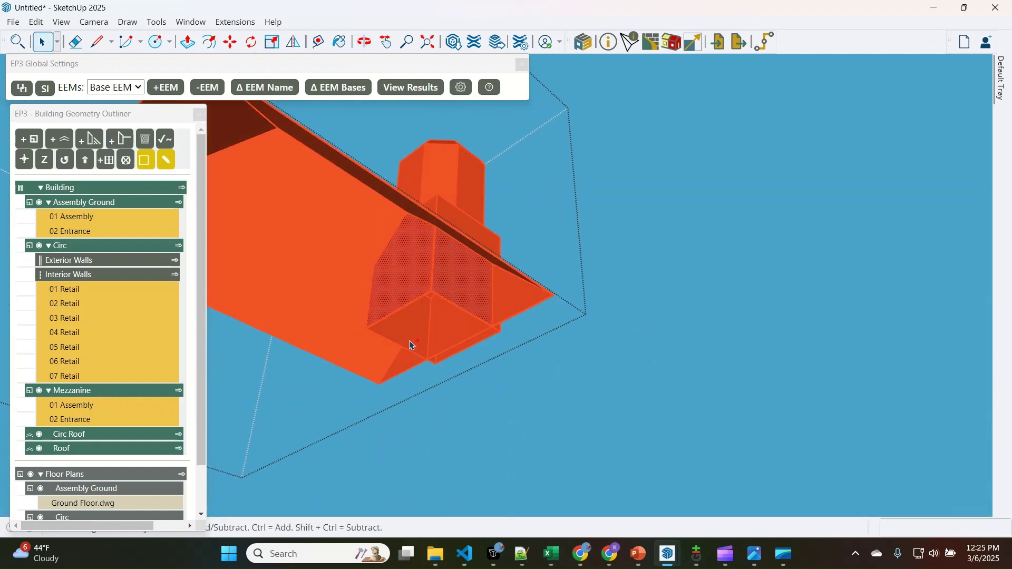
{"action": "left_click", "coordinate": [464, 340], "text": "shift"}
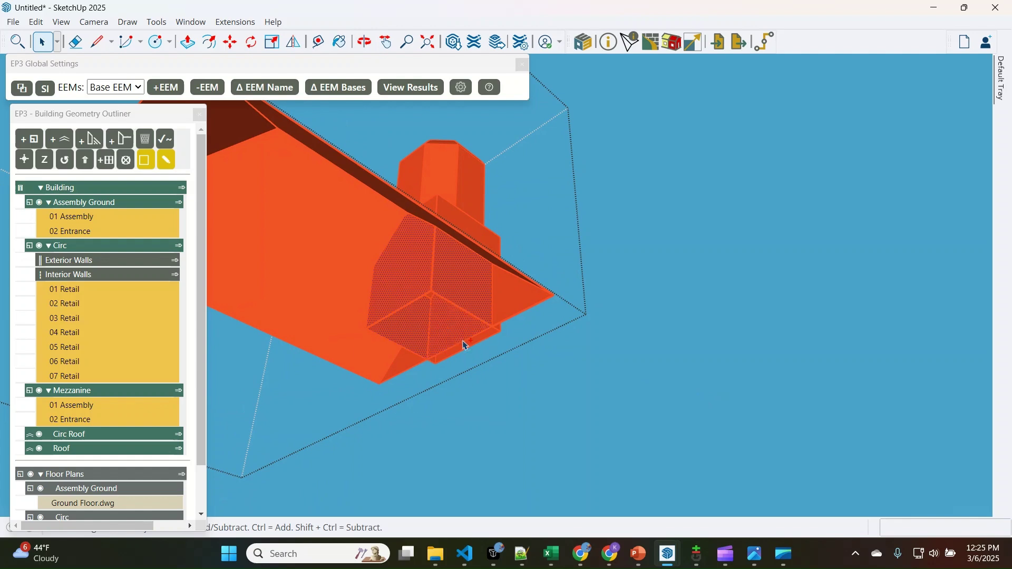
{"action": "key", "text": "Delete"}
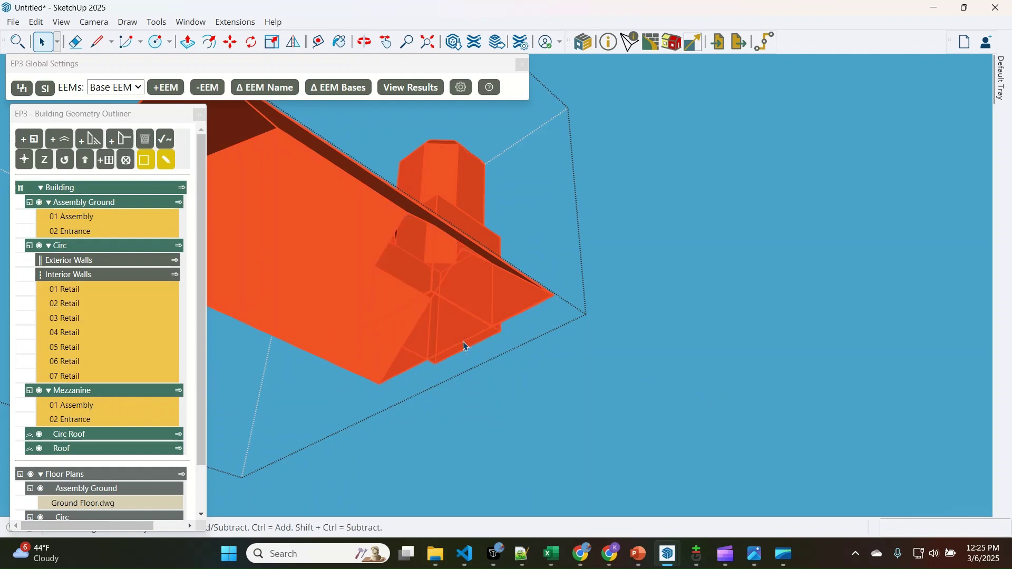
{"action": "left_click", "coordinate": [644, 345]}
{"action": "left_click", "coordinate": [470, 309]}
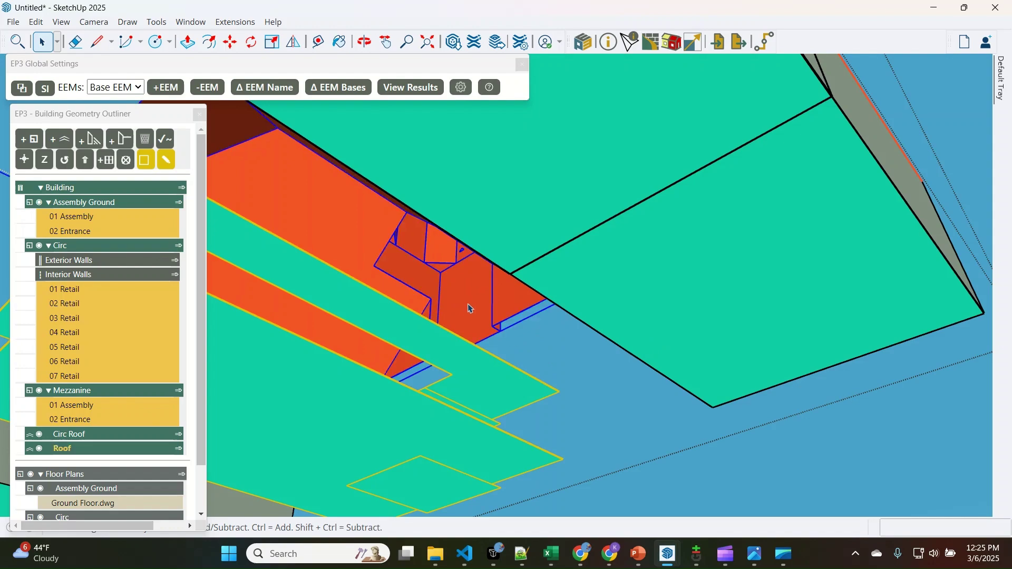
{"action": "middle_click_drag", "start_coordinate": [471, 309], "coordinate": [679, 163]}
{"action": "scroll", "coordinate": [527, 322], "scroll_direction": "down", "scroll_amount": 5}
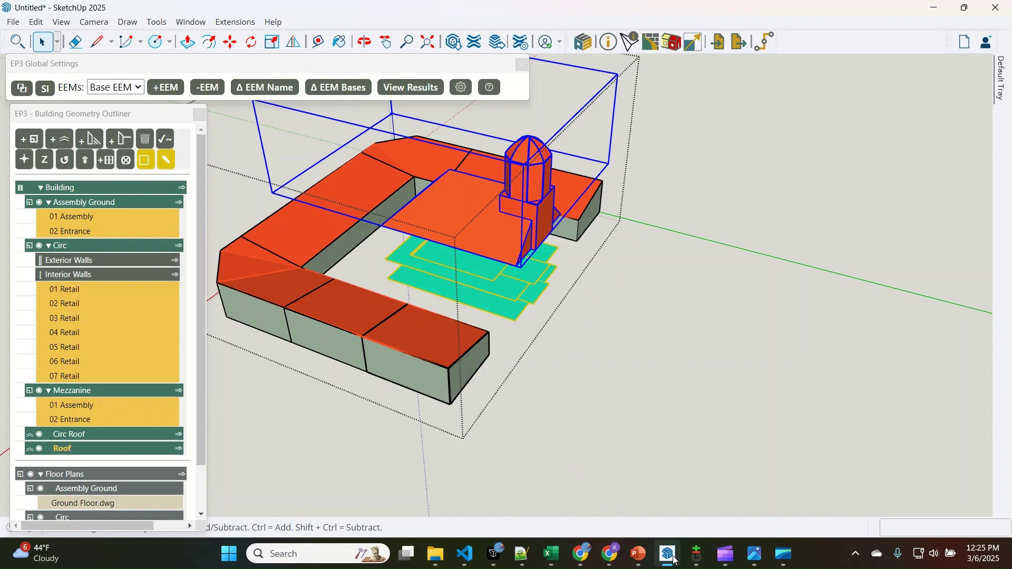
Switch to the window with the detailed textured building and examine the dormers and tower on its roof
{"action": "mouse_move", "coordinate": [668, 553]}
{"action": "left_click", "coordinate": [596, 477]}
{"action": "scroll", "coordinate": [563, 402], "scroll_direction": "down", "scroll_amount": 8}
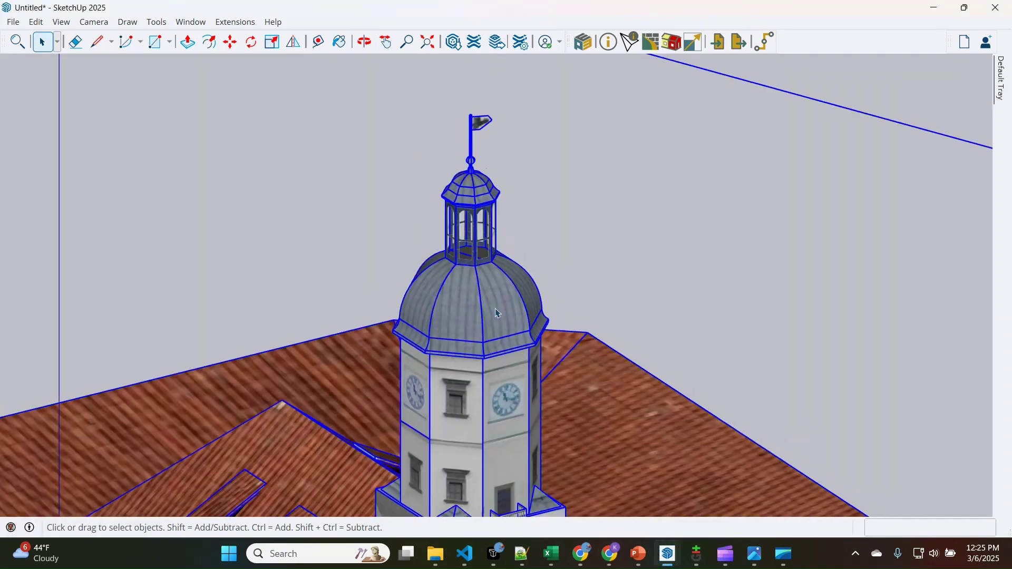
{"action": "scroll", "coordinate": [415, 388], "scroll_direction": "up", "scroll_amount": 8}
{"action": "scroll", "coordinate": [415, 387], "scroll_direction": "up", "scroll_amount": 2}
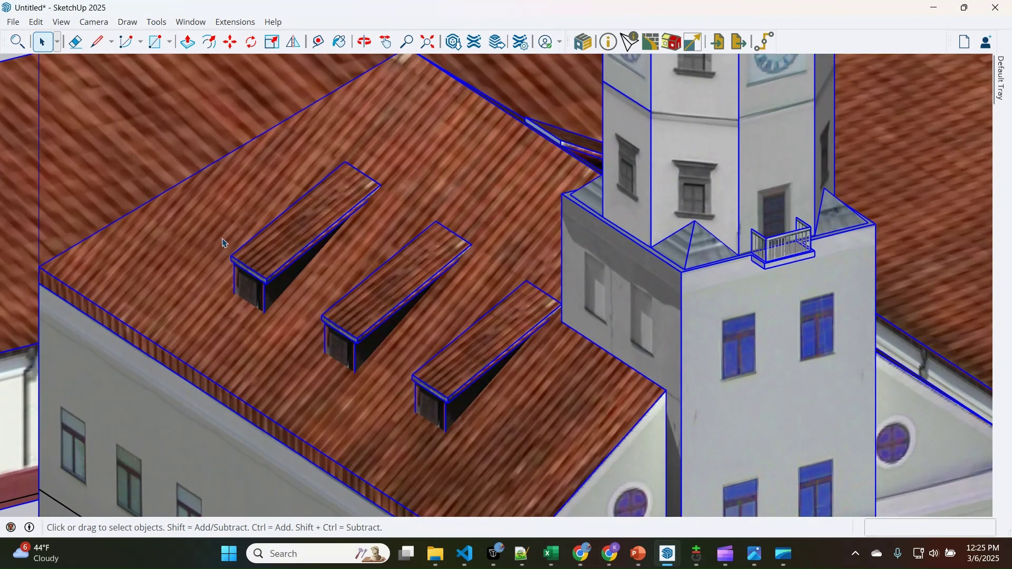
{"action": "scroll", "coordinate": [502, 243], "scroll_direction": "down", "scroll_amount": 8}
{"action": "scroll", "coordinate": [357, 338], "scroll_direction": "up", "scroll_amount": 8}
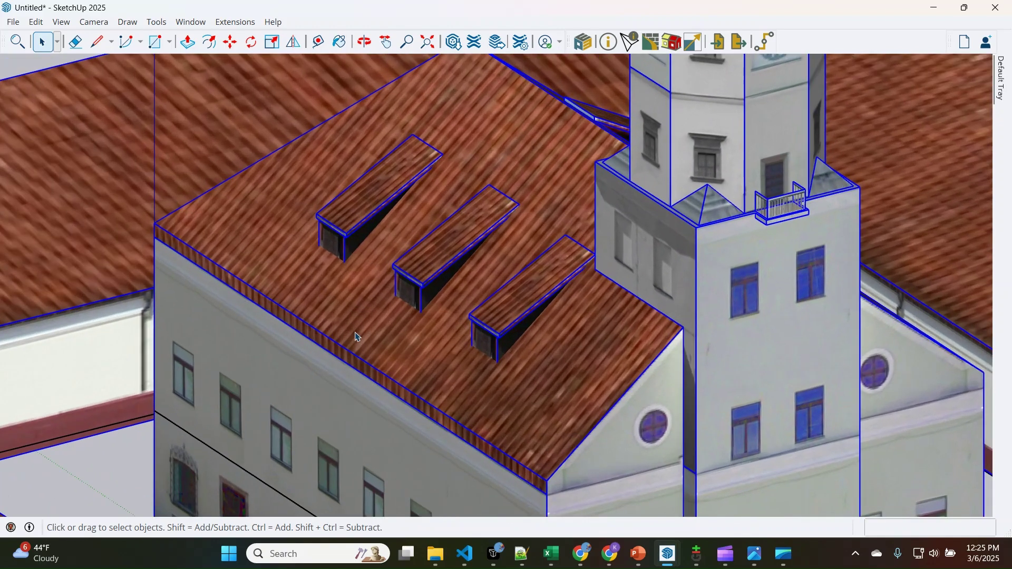
{"action": "scroll", "coordinate": [367, 309], "scroll_direction": "down", "scroll_amount": 8}
Measure the distance from the textured building's roof eave corner to the upper corner of the nearest dormer
{"action": "key", "text": "t"}
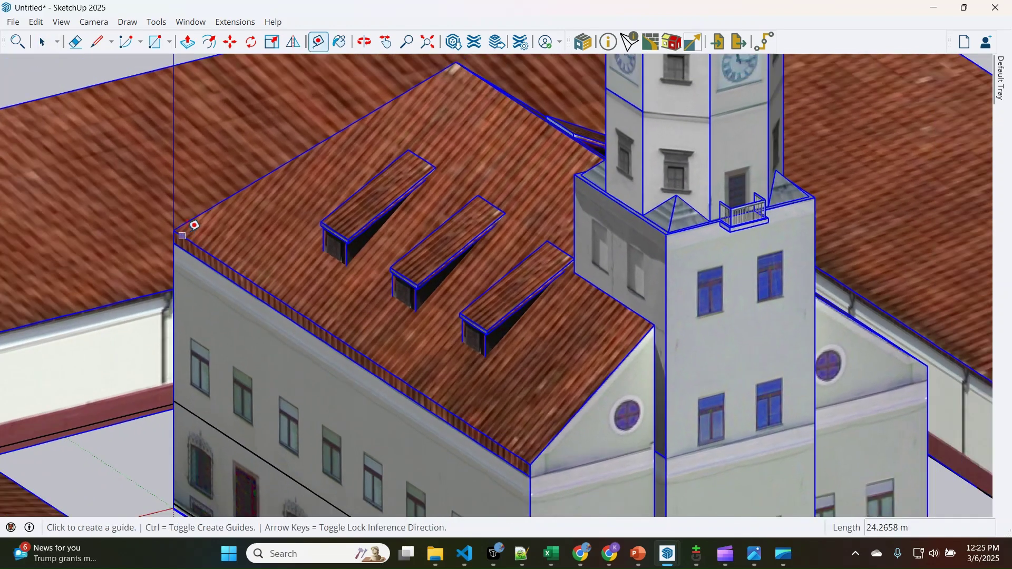
{"action": "scroll", "coordinate": [177, 229], "scroll_direction": "up", "scroll_amount": 8}
{"action": "left_click", "coordinate": [174, 230]}
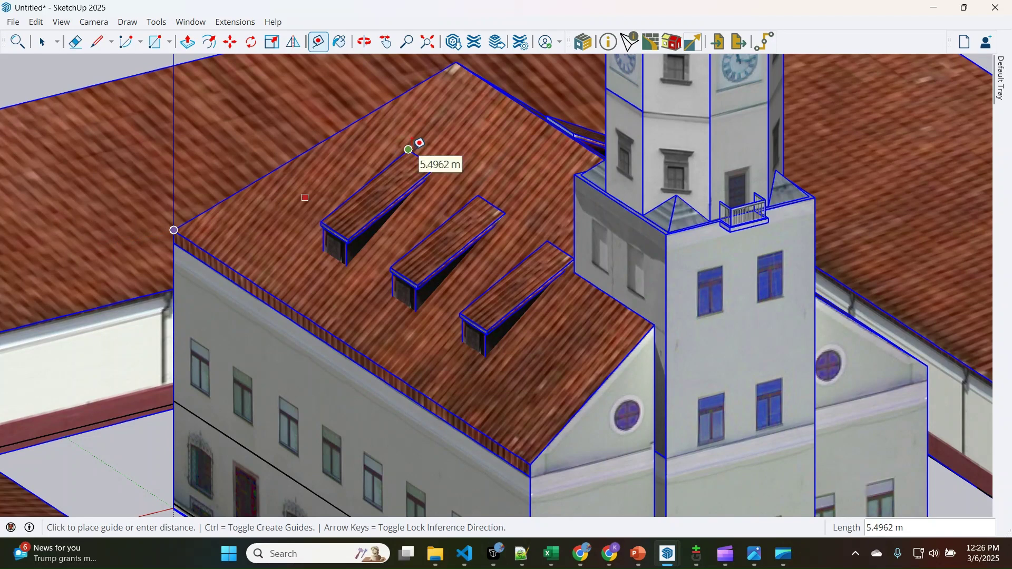
{"action": "key", "text": "space"}
{"action": "scroll", "coordinate": [391, 257], "scroll_direction": "down", "scroll_amount": 3}
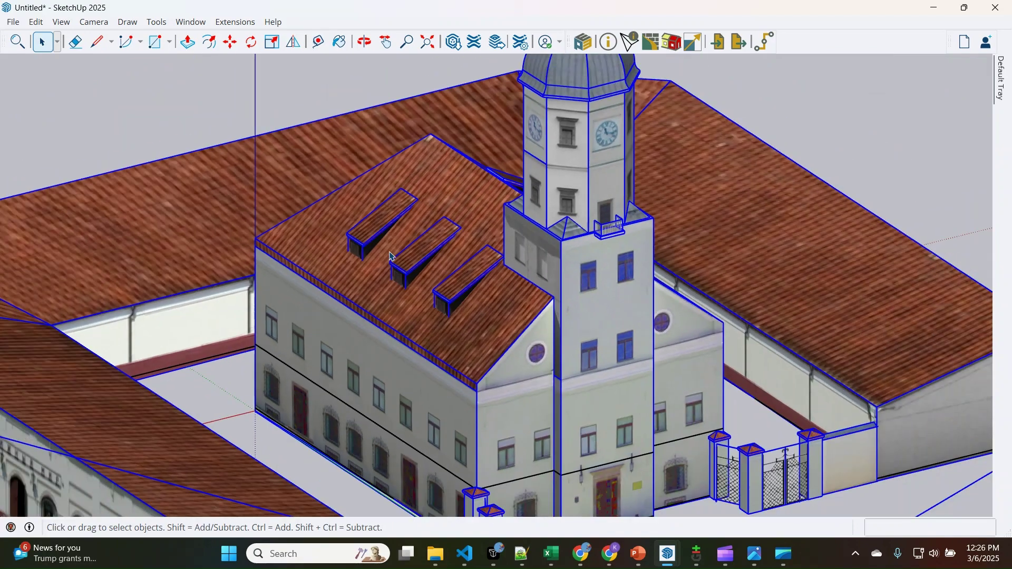
Return to the energy model window and import N elevation 2.jpg as an image
{"action": "mouse_move", "coordinate": [672, 567]}
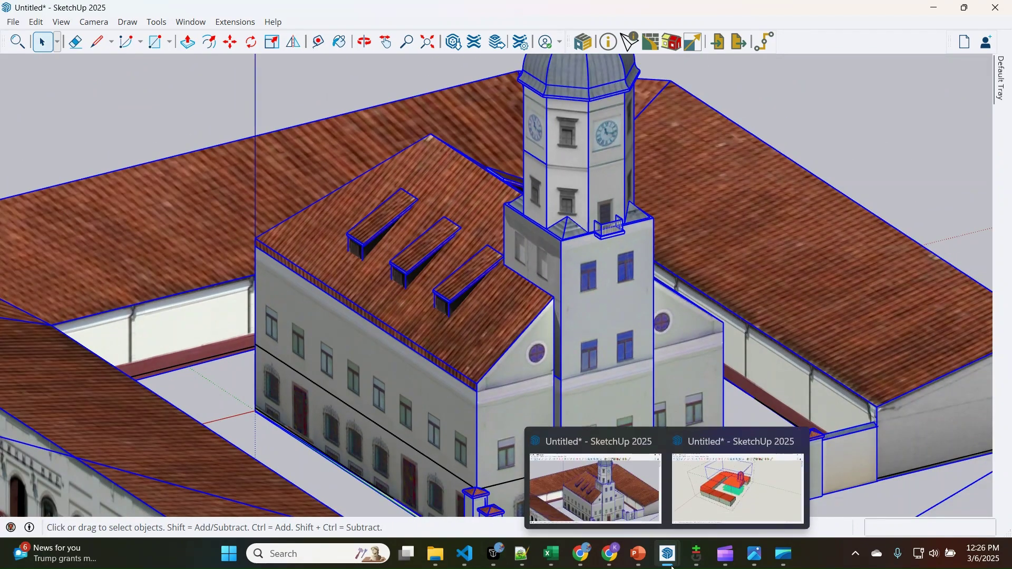
{"action": "left_click", "coordinate": [738, 488]}
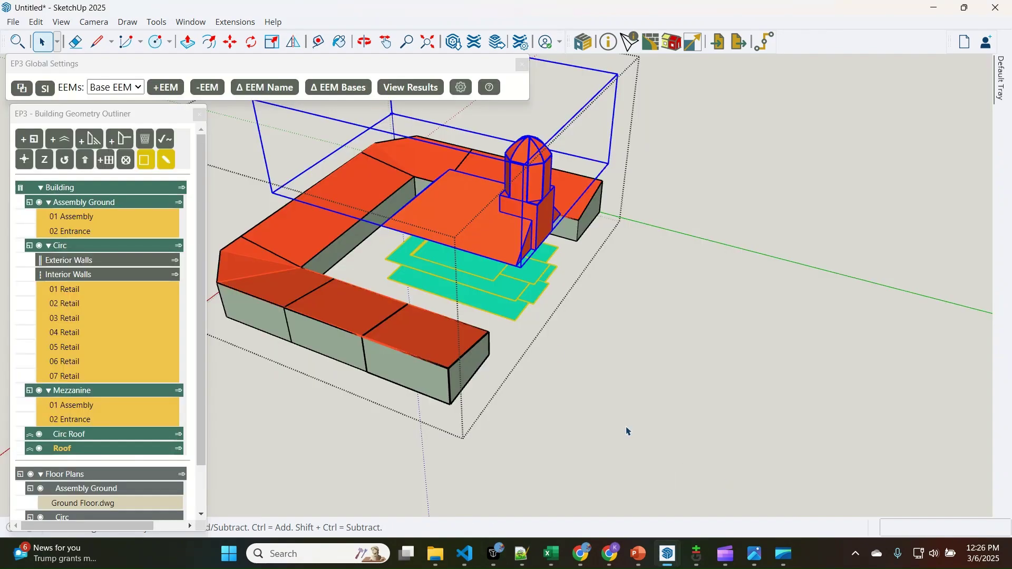
{"action": "left_click", "coordinate": [638, 317]}
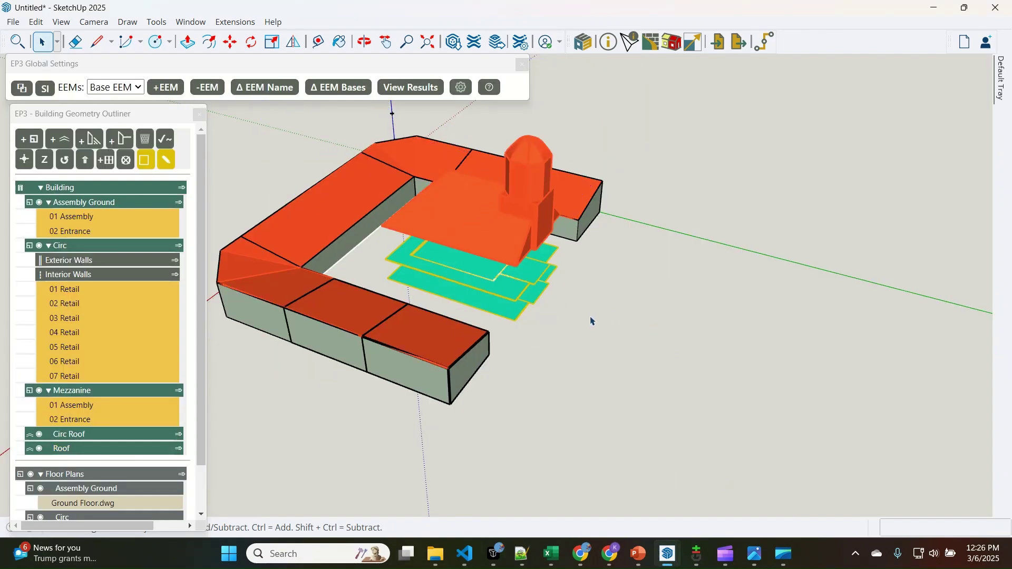
{"action": "left_click", "coordinate": [21, 26]}
{"action": "left_click", "coordinate": [63, 211]}
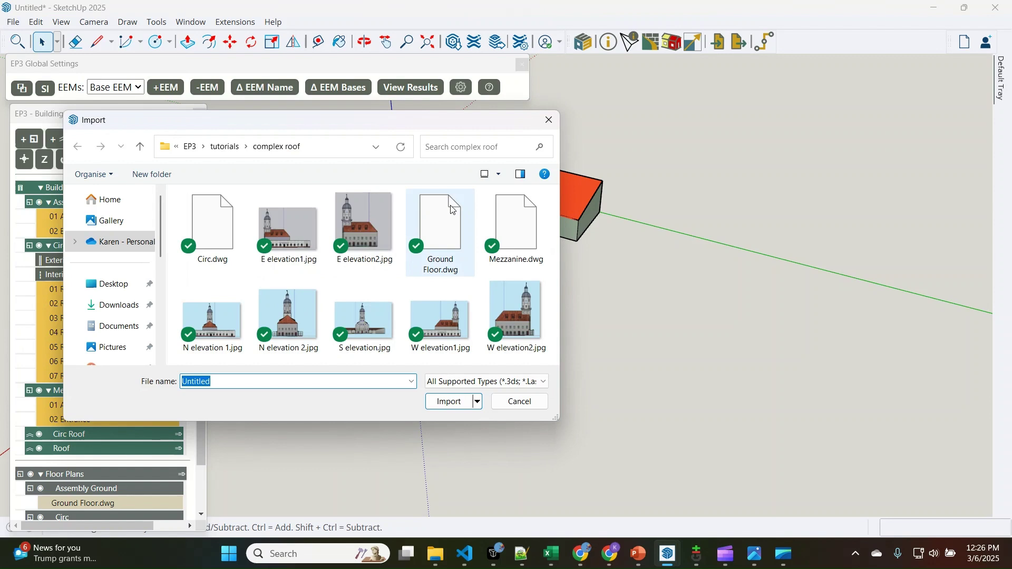
{"action": "left_click", "coordinate": [298, 324]}
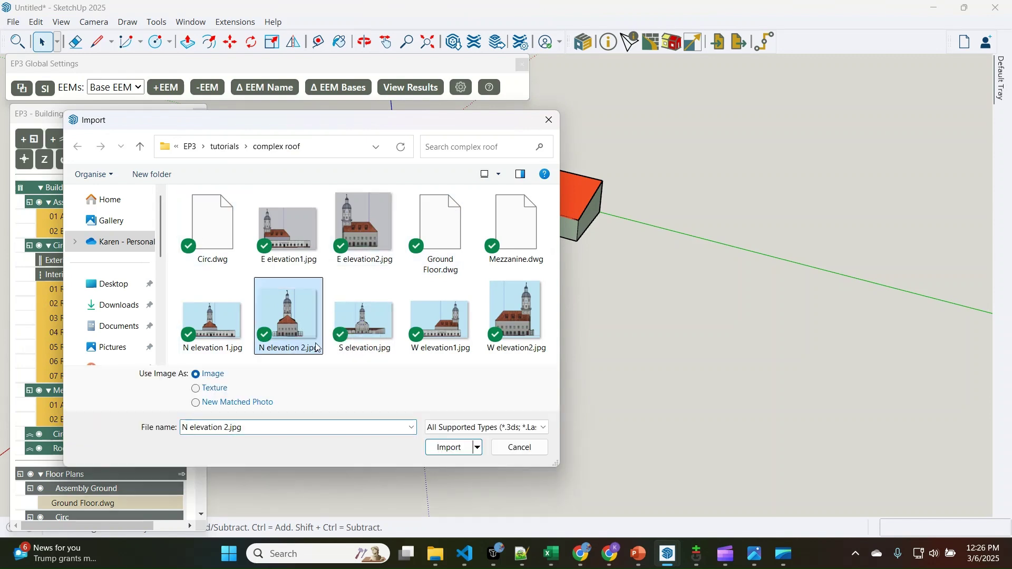
{"action": "left_click", "coordinate": [452, 449]}
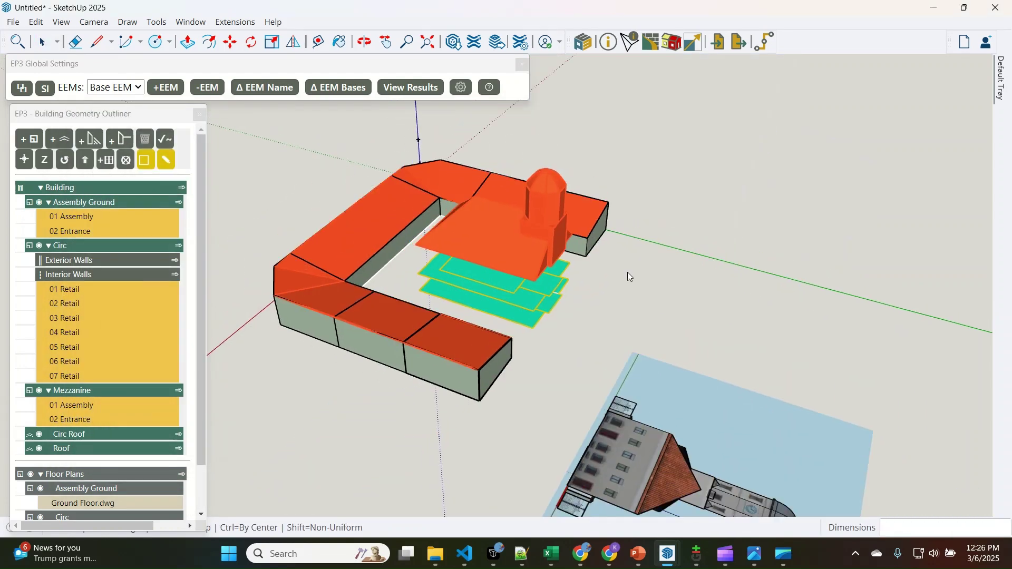
Place the elevation image flat on the ground beside the building at a height of about 35.7 m
{"action": "scroll", "coordinate": [628, 272], "scroll_direction": "down", "scroll_amount": 1}
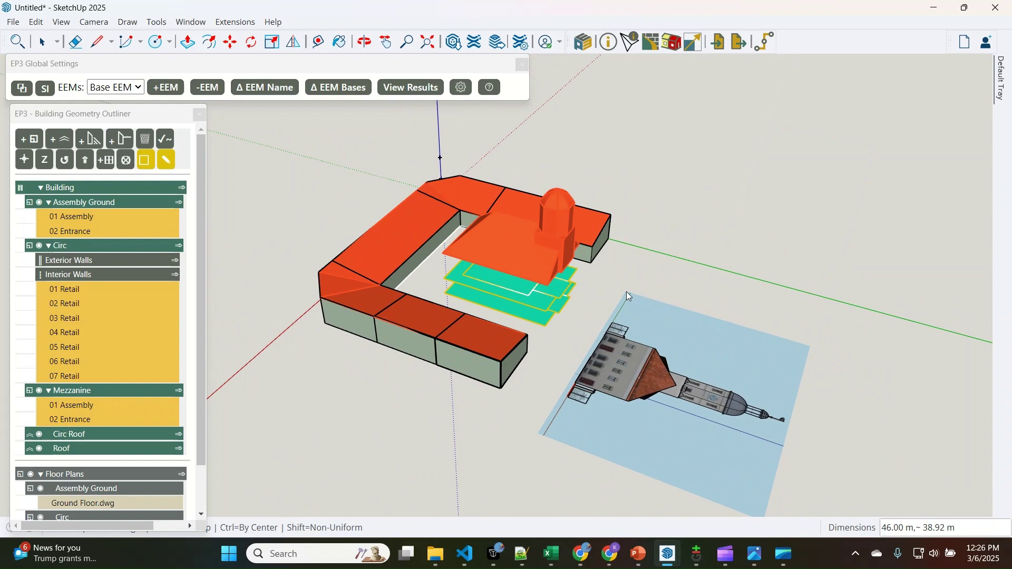
{"action": "left_click", "coordinate": [626, 292]}
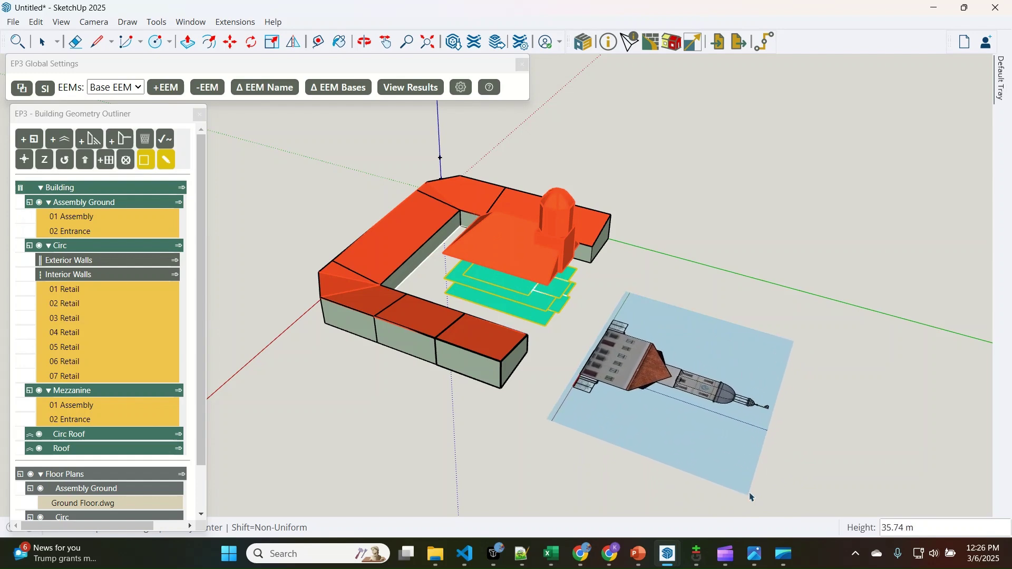
{"action": "left_click", "coordinate": [750, 494]}
{"action": "middle_click_drag", "start_coordinate": [608, 386], "coordinate": [560, 334]}
{"action": "scroll", "coordinate": [534, 158], "scroll_direction": "up", "scroll_amount": 2}
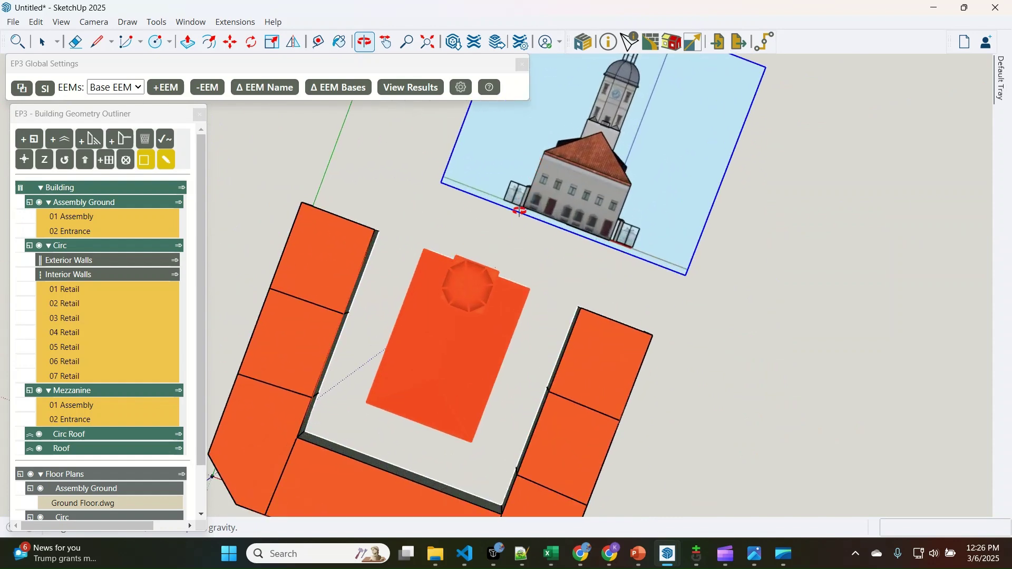
Draw a reference line about 15 m long across the full facade width below the eaves on the elevation image
{"action": "key", "text": "space"}
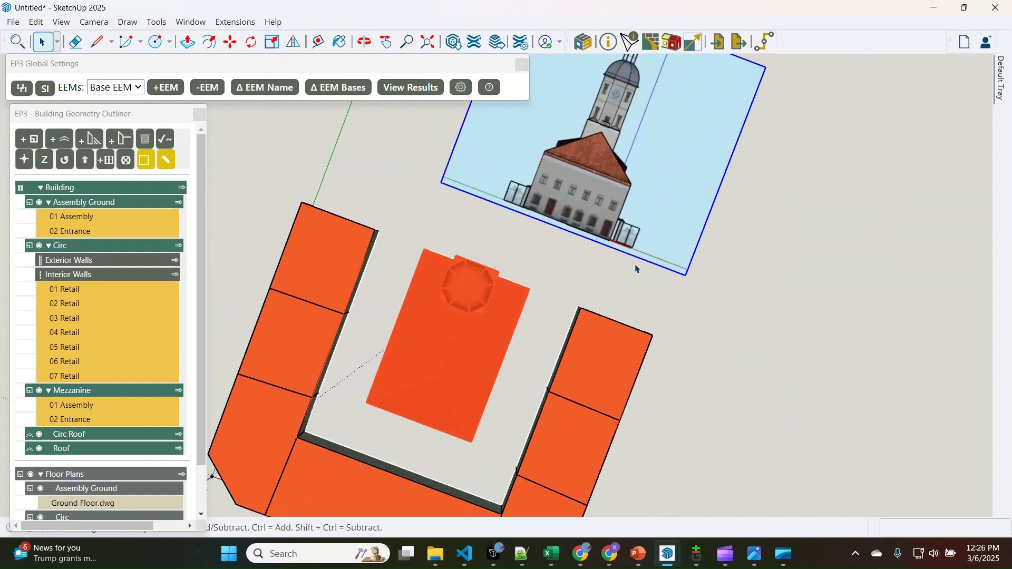
{"action": "scroll", "coordinate": [530, 156], "scroll_direction": "up", "scroll_amount": 6}
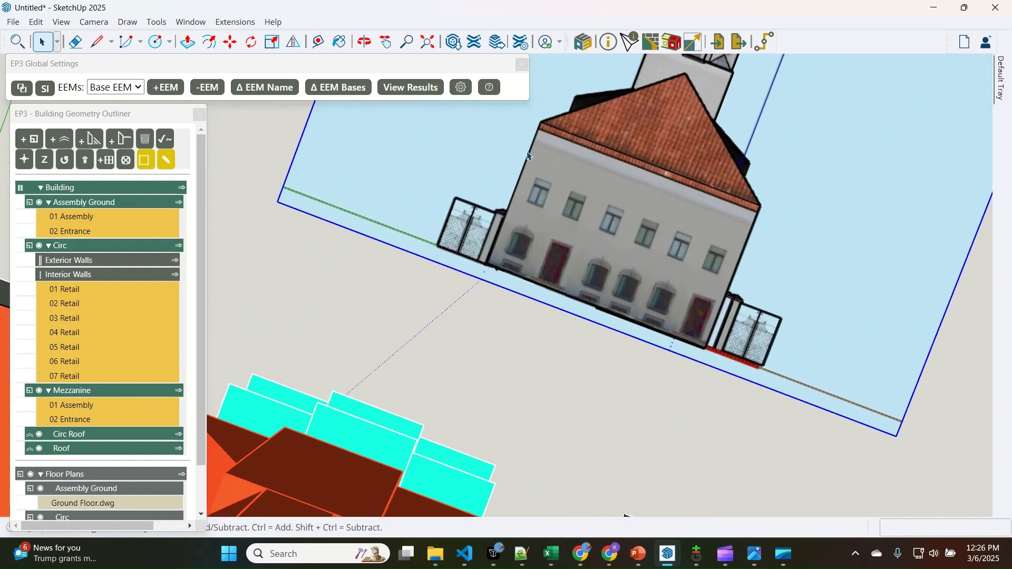
{"action": "scroll", "coordinate": [530, 156], "scroll_direction": "up", "scroll_amount": 5}
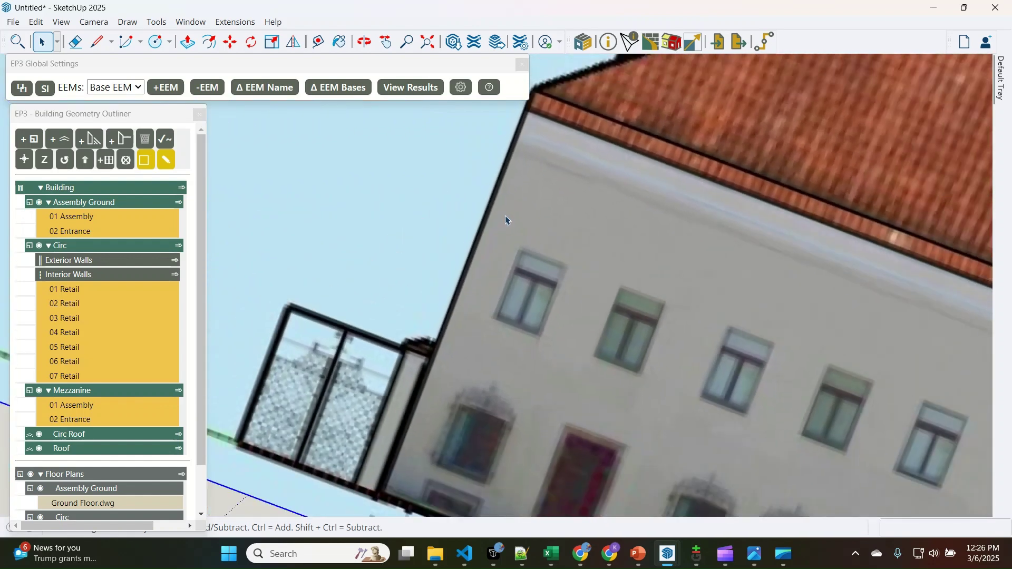
{"action": "key", "text": "l"}
{"action": "left_click", "coordinate": [498, 183]}
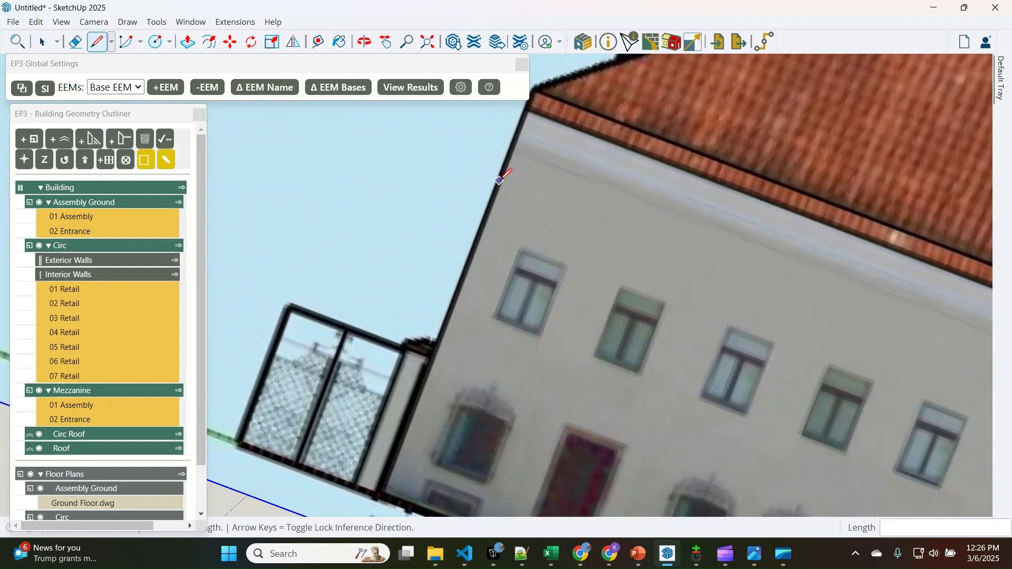
{"action": "scroll", "coordinate": [348, 197], "scroll_direction": "down", "scroll_amount": 4}
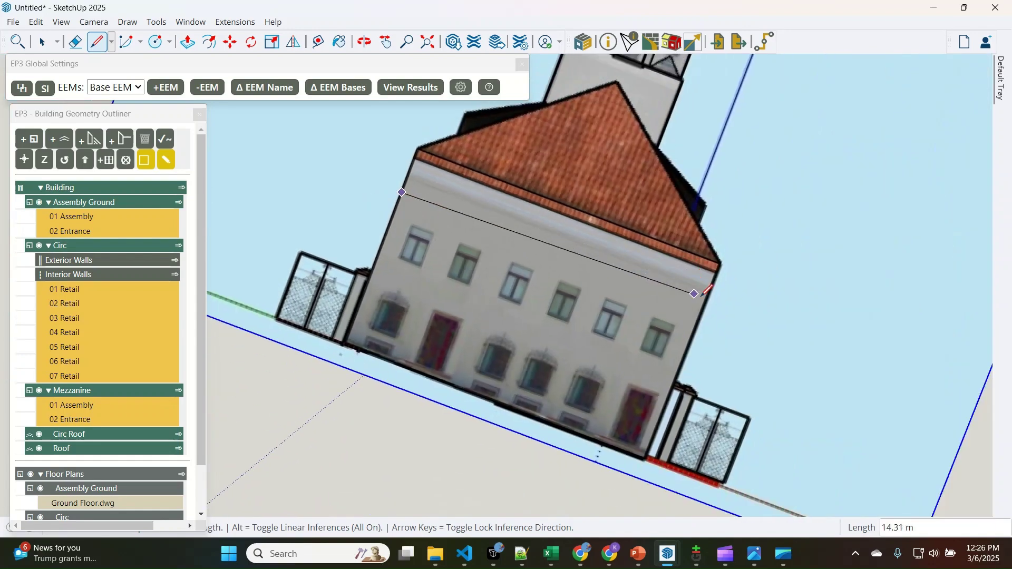
{"action": "scroll", "coordinate": [707, 305], "scroll_direction": "up", "scroll_amount": 3}
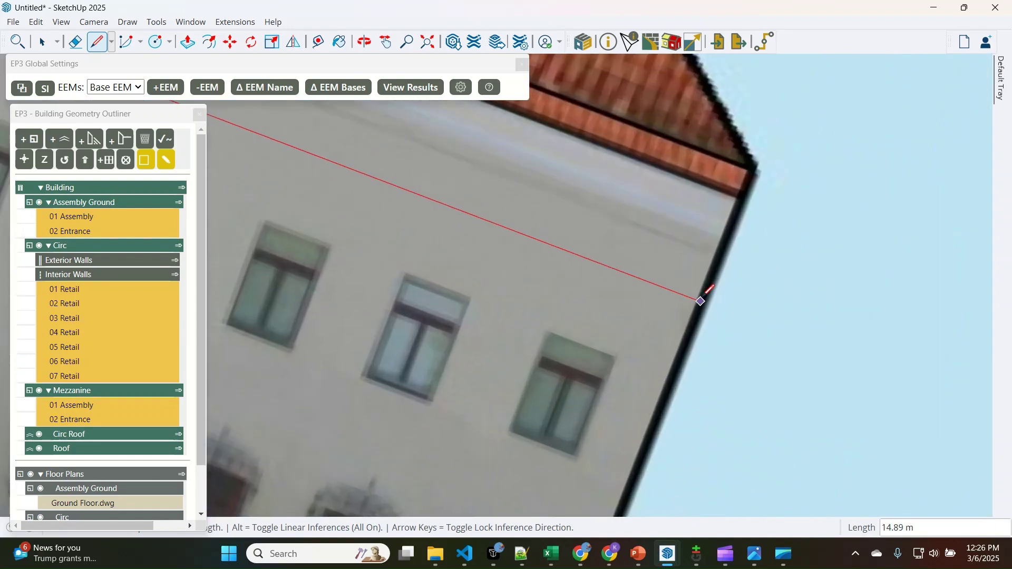
{"action": "left_click", "coordinate": [707, 303]}
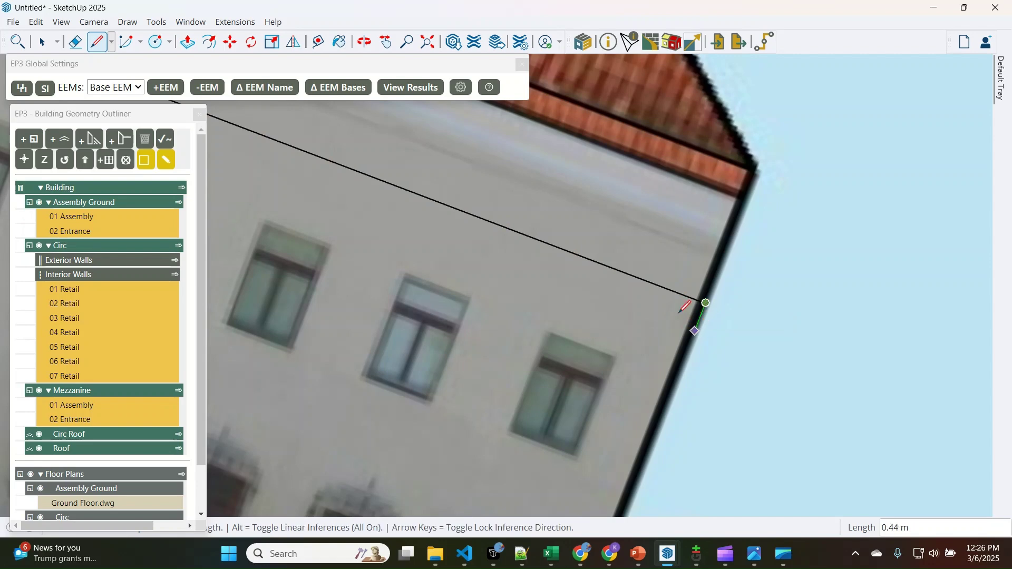
{"action": "key", "text": "space"}
Measure the width of the modelled central roof along its short edge opposite the tower
{"action": "scroll", "coordinate": [689, 305], "scroll_direction": "down", "scroll_amount": 6}
{"action": "key", "text": "t"}
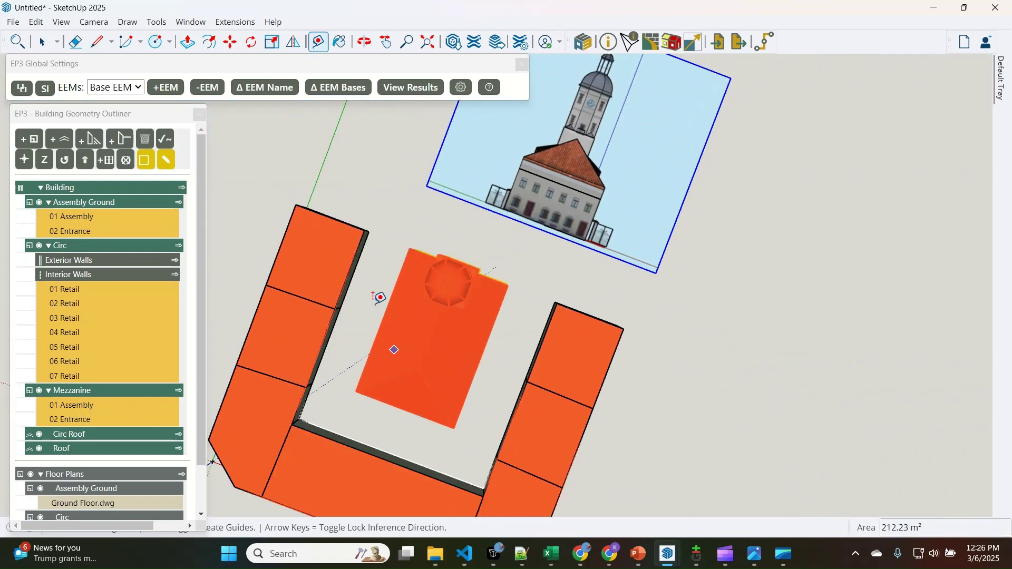
{"action": "left_click", "coordinate": [357, 391]}
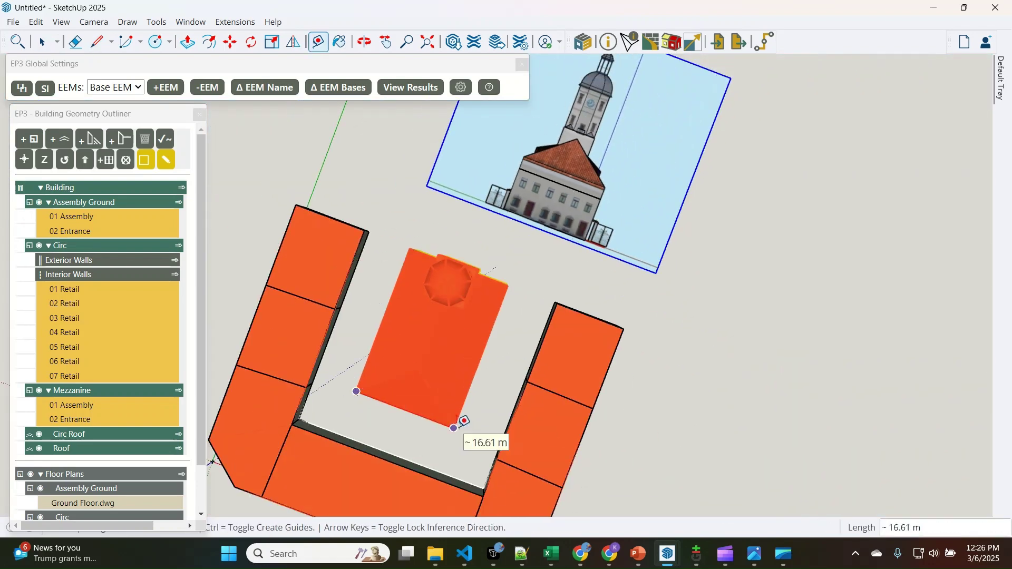
{"action": "key", "text": "space"}
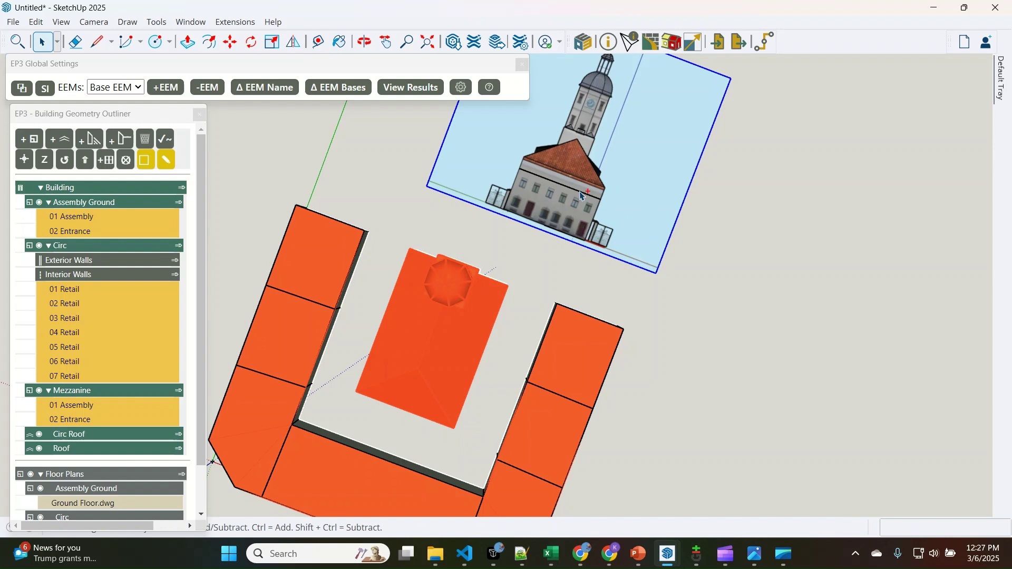
Scale the elevation image together with its facade reference line to a desired line length of 16.61 m
{"action": "left_click", "coordinate": [586, 196]}
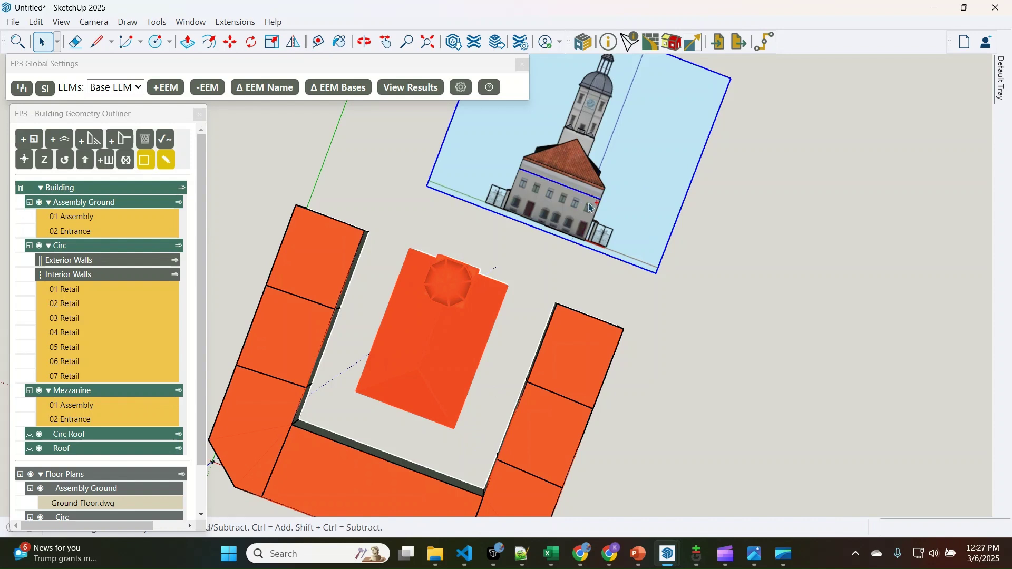
{"action": "left_click", "coordinate": [695, 43]}
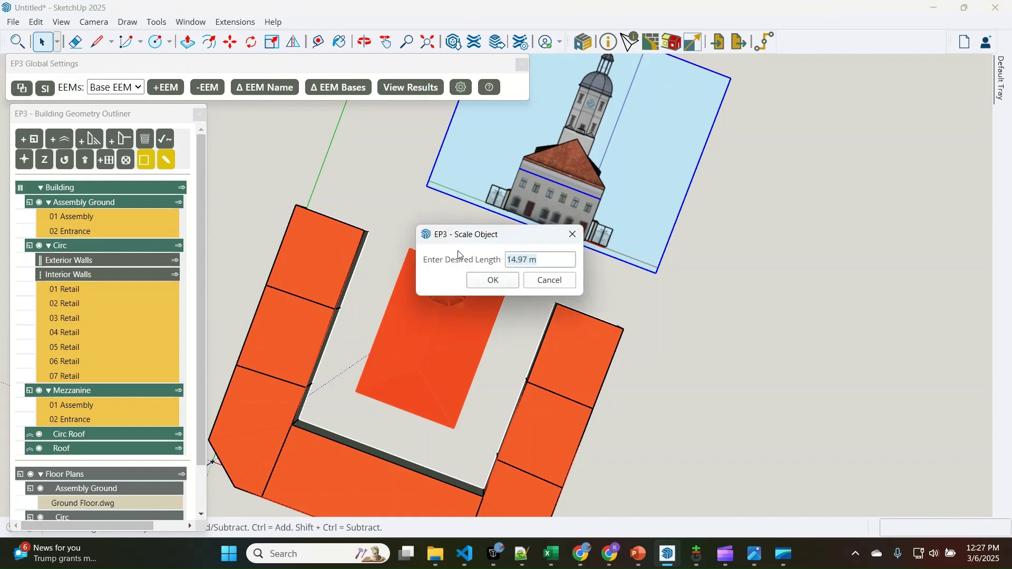
{"action": "type", "text": "15.61m"}
{"action": "key", "text": "Return"}
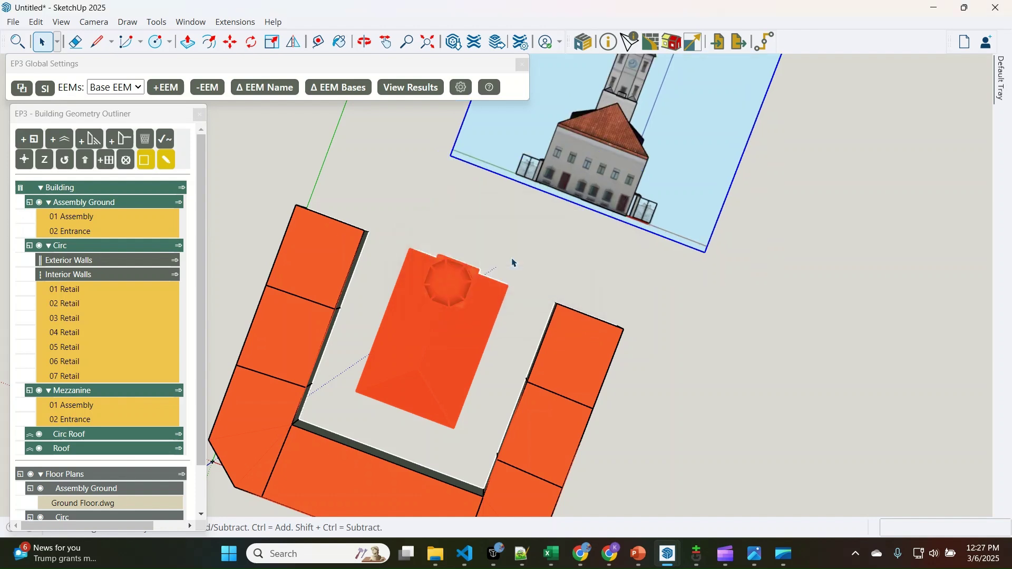
Set the scaled elevation image's orientation to North
{"action": "scroll", "coordinate": [395, 364], "scroll_direction": "down", "scroll_amount": 2}
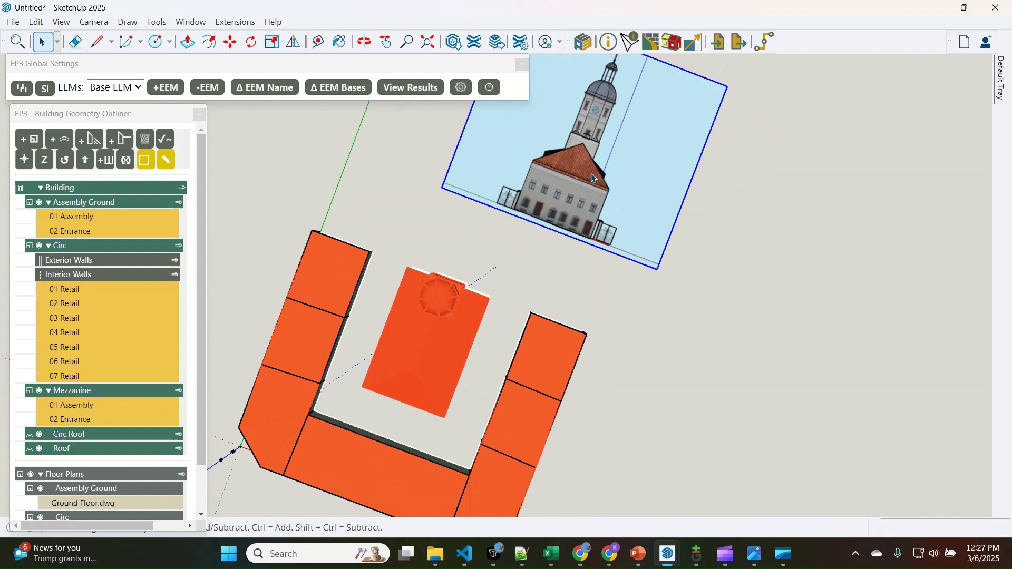
{"action": "right_click", "coordinate": [592, 176]}
{"action": "left_click", "coordinate": [682, 431]}
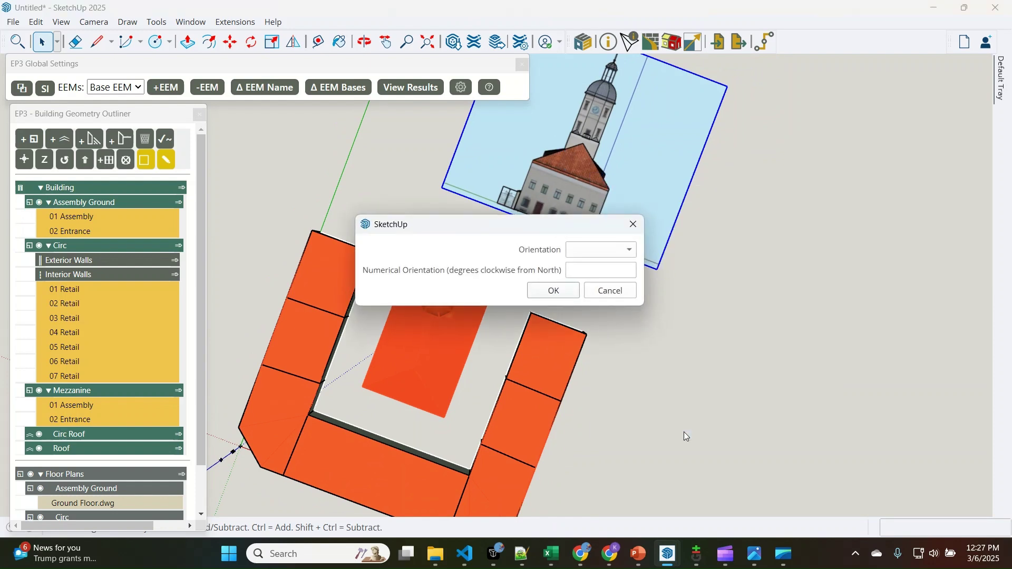
{"action": "left_click", "coordinate": [606, 255]}
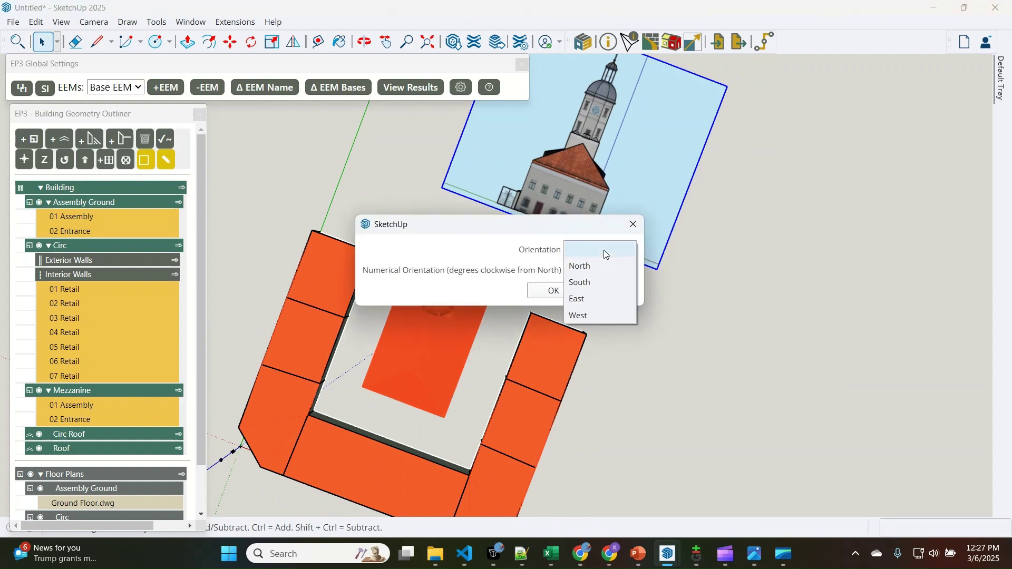
{"action": "left_click", "coordinate": [595, 265]}
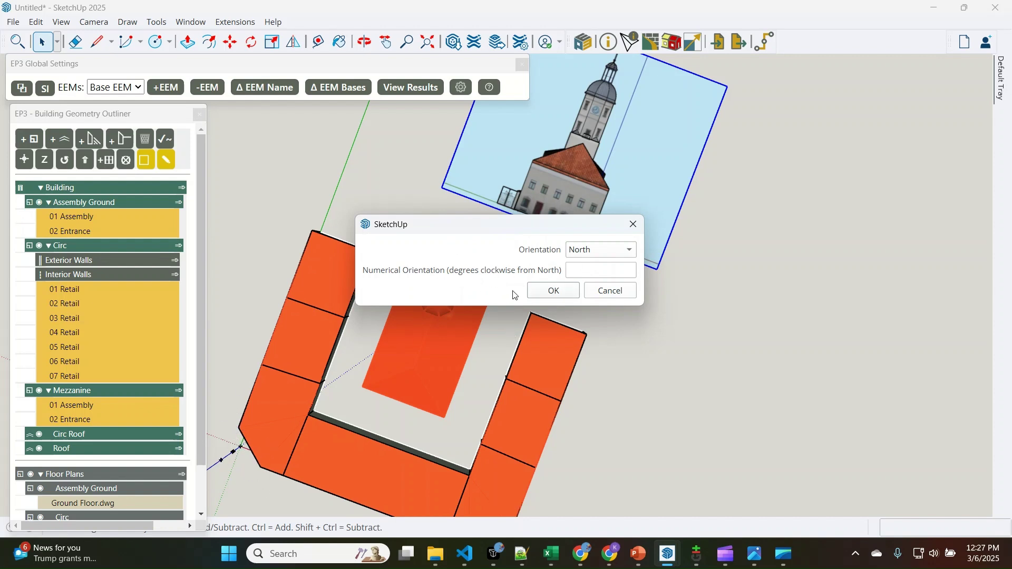
{"action": "left_click", "coordinate": [562, 297]}
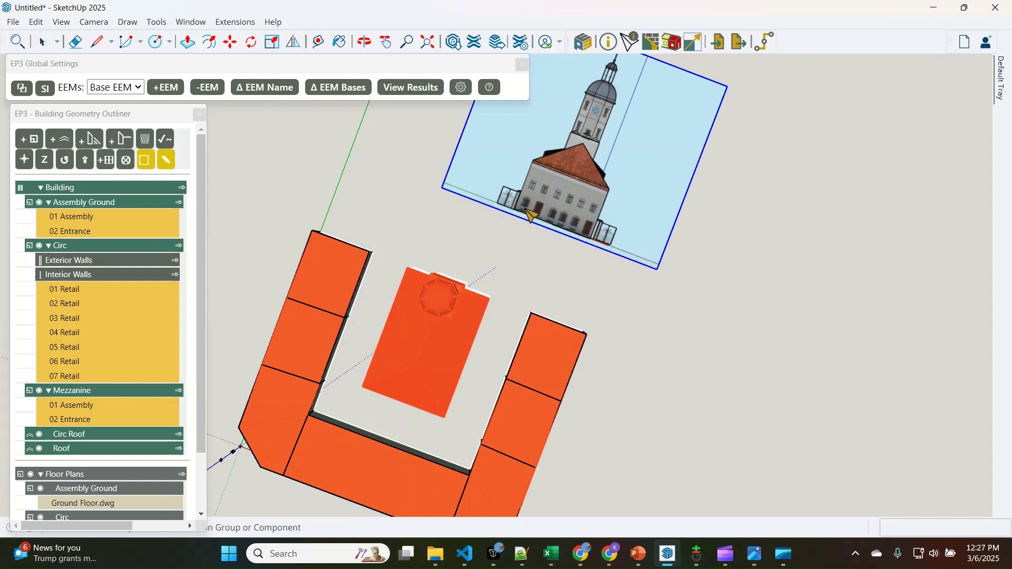
Position the north elevation by matching its left facade base corner to the corresponding ground-floor corner of the central building
{"action": "scroll", "coordinate": [525, 210], "scroll_direction": "up", "scroll_amount": 3}
{"action": "scroll", "coordinate": [526, 209], "scroll_direction": "up", "scroll_amount": 1}
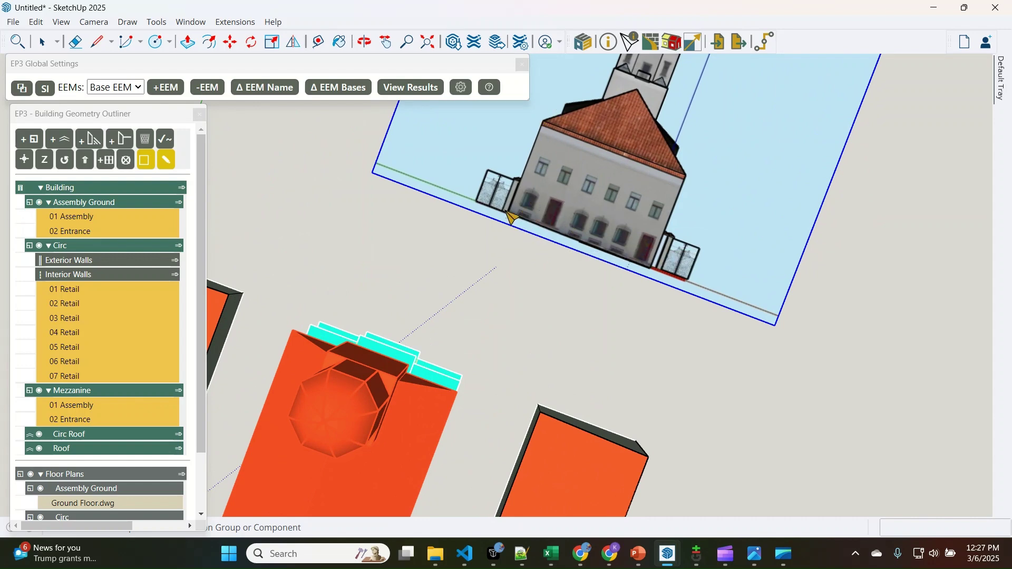
{"action": "scroll", "coordinate": [520, 222], "scroll_direction": "up", "scroll_amount": 2}
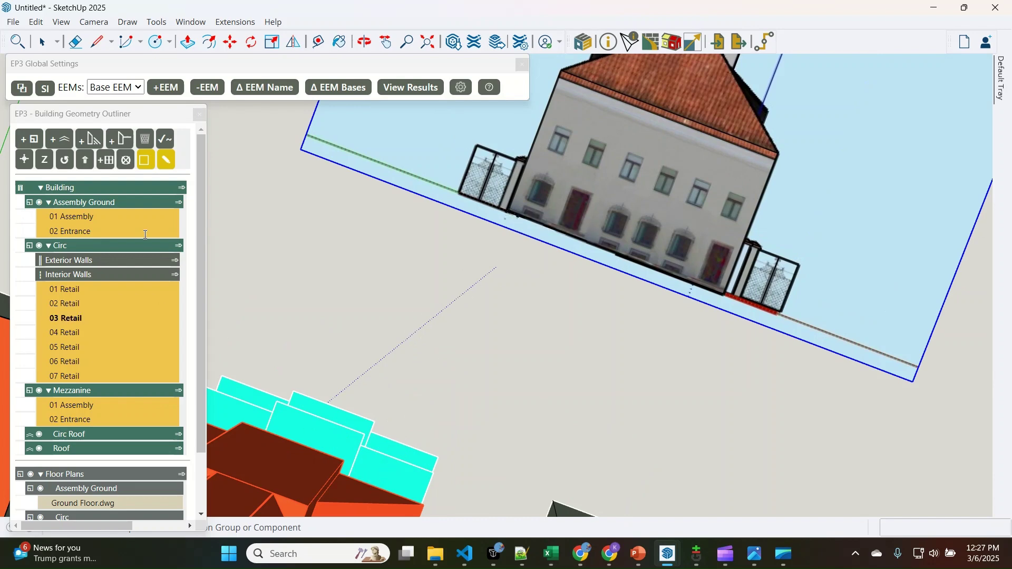
{"action": "mouse_move", "coordinate": [132, 120]}
{"action": "left_mouse_down"}
{"action": "mouse_move", "coordinate": [131, 97]}
{"action": "mouse_move", "coordinate": [127, 105]}
{"action": "left_mouse_up"}
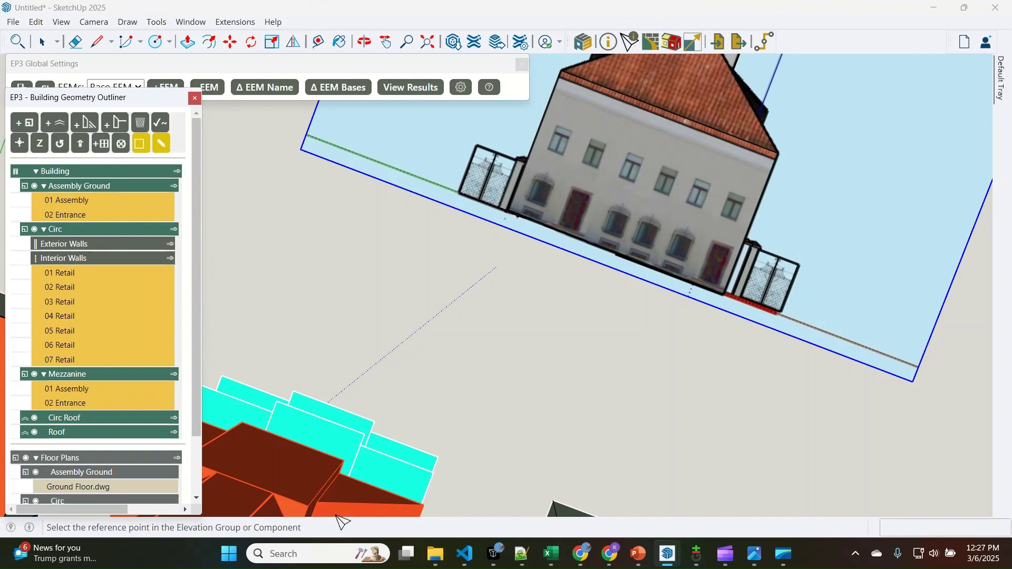
{"action": "left_click", "coordinate": [516, 217]}
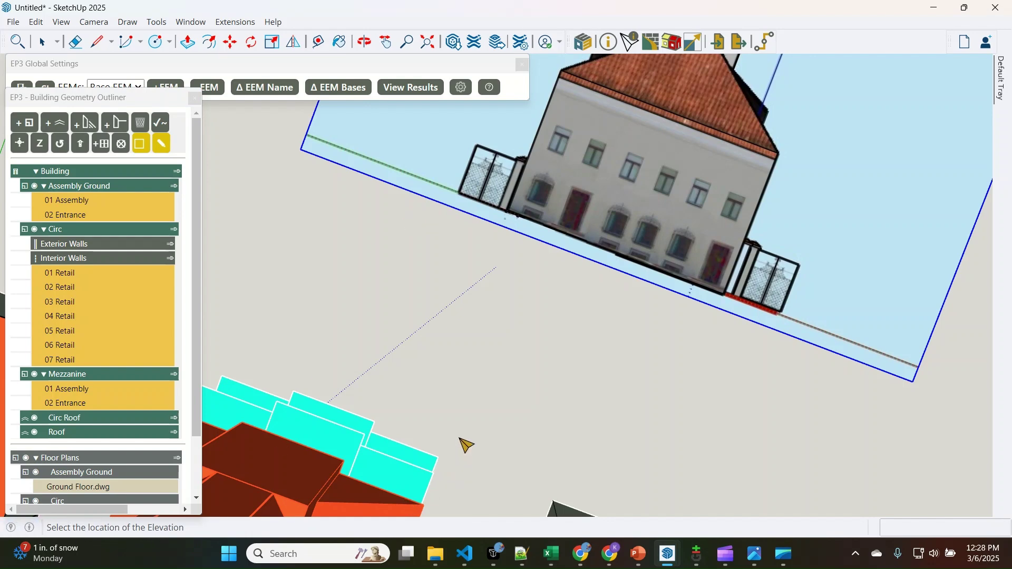
{"action": "middle_click_drag", "start_coordinate": [538, 467], "coordinate": [626, 381]}
{"action": "middle_click_drag", "start_coordinate": [344, 232], "coordinate": [407, 362]}
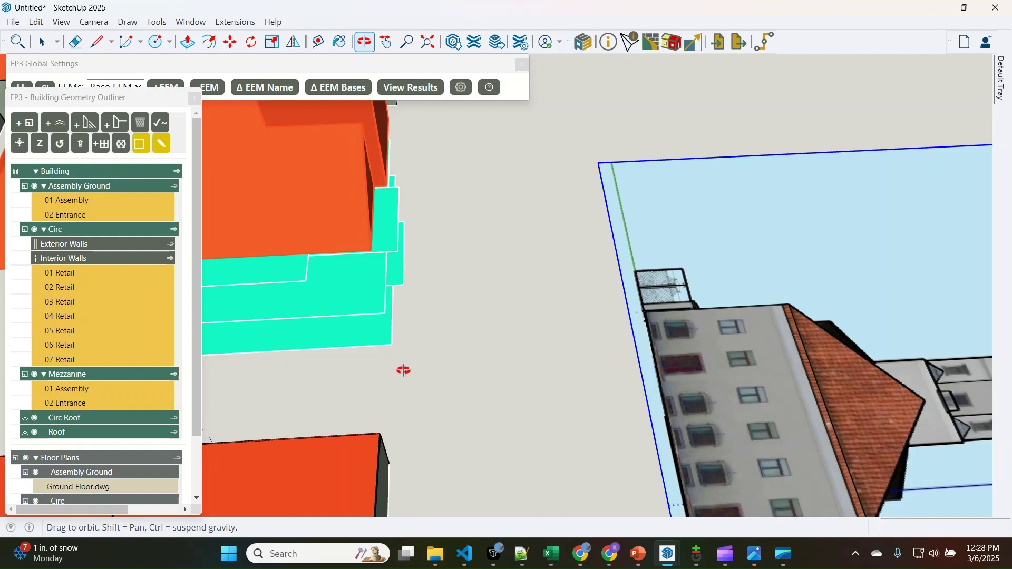
{"action": "middle_click_drag", "start_coordinate": [468, 353], "coordinate": [368, 316]}
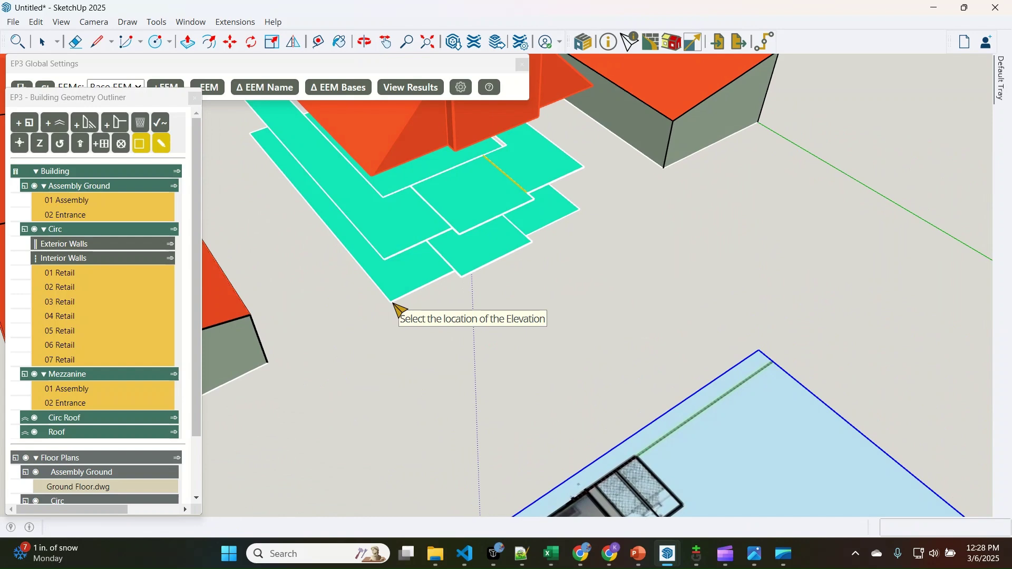
{"action": "left_click", "coordinate": [394, 304]}
{"action": "scroll", "coordinate": [457, 379], "scroll_direction": "down", "scroll_amount": 2}
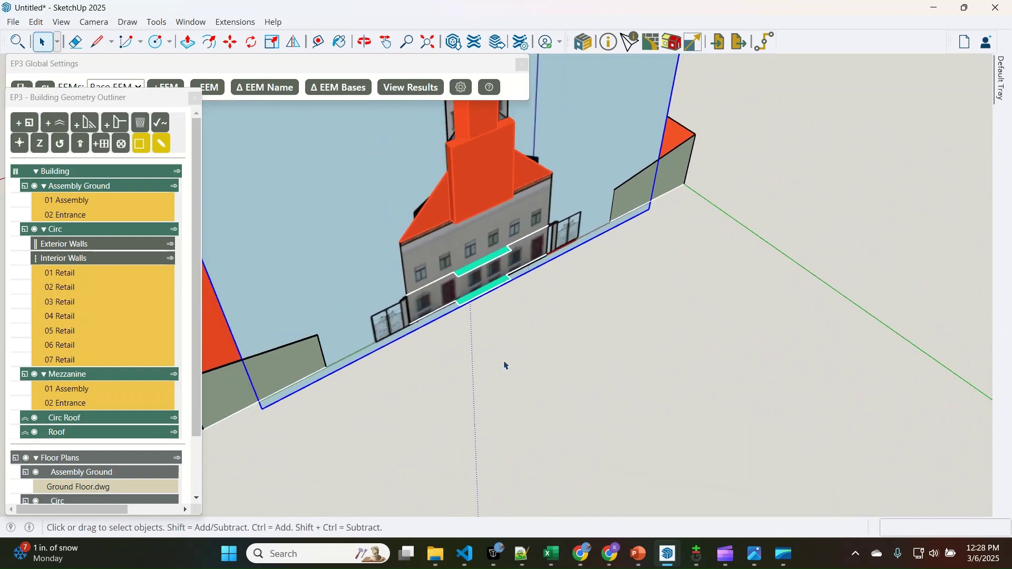
Open the Roof for editing and trace the left dormer's side profile from the elevation with a 0.89 m upright and an about 2.32 m slope
{"action": "scroll", "coordinate": [504, 369], "scroll_direction": "down", "scroll_amount": 2}
{"action": "middle_click_drag", "start_coordinate": [551, 303], "coordinate": [460, 326]}
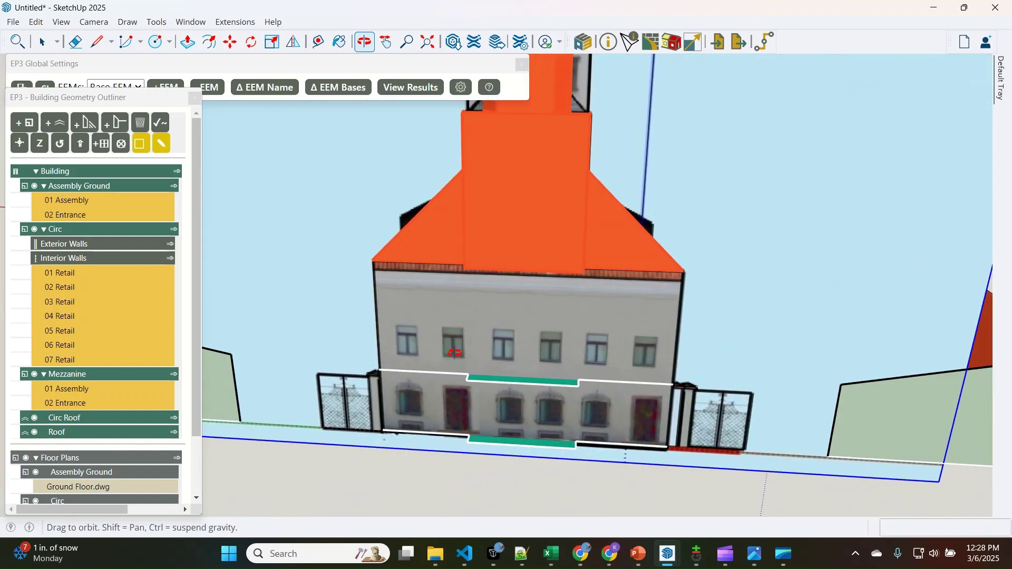
{"action": "left_click", "coordinate": [175, 434]}
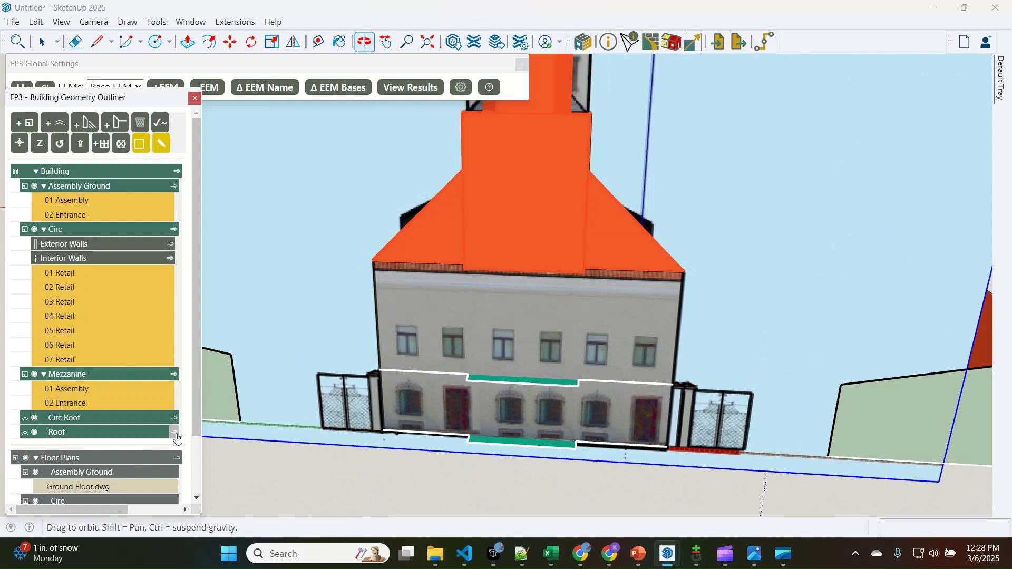
{"action": "left_click", "coordinate": [141, 149]}
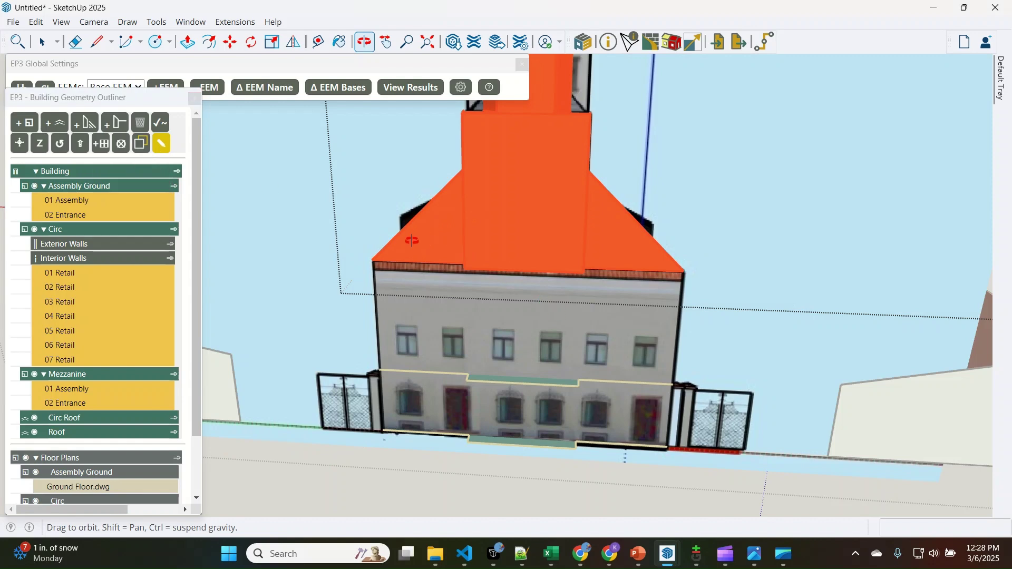
{"action": "middle_click_drag", "start_coordinate": [429, 240], "coordinate": [525, 234]}
{"action": "scroll", "coordinate": [426, 234], "scroll_direction": "up", "scroll_amount": 3}
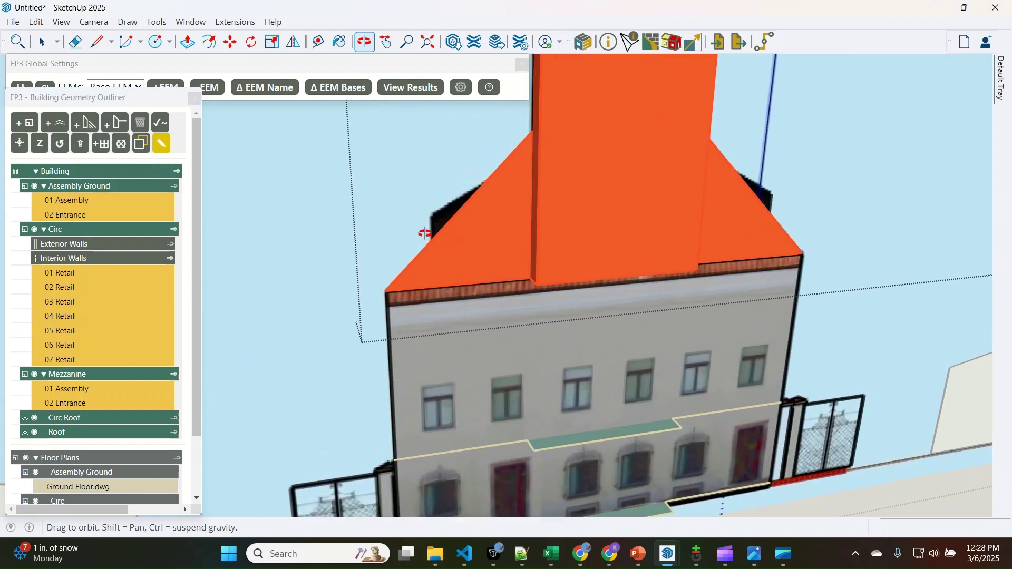
{"action": "scroll", "coordinate": [427, 237], "scroll_direction": "up", "scroll_amount": 2}
{"action": "key", "text": "space"}
{"action": "key", "text": "l"}
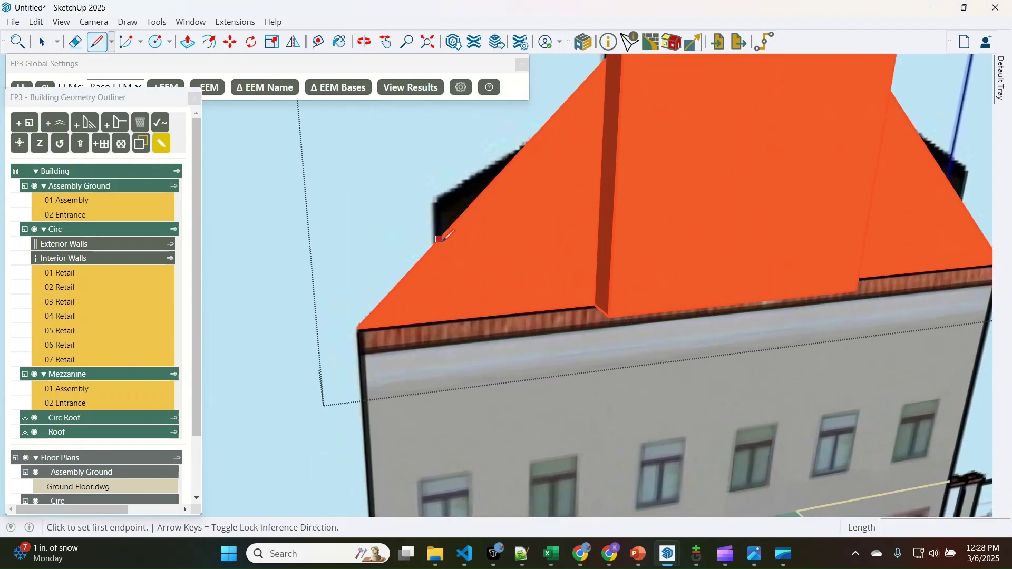
{"action": "left_click", "coordinate": [433, 245]}
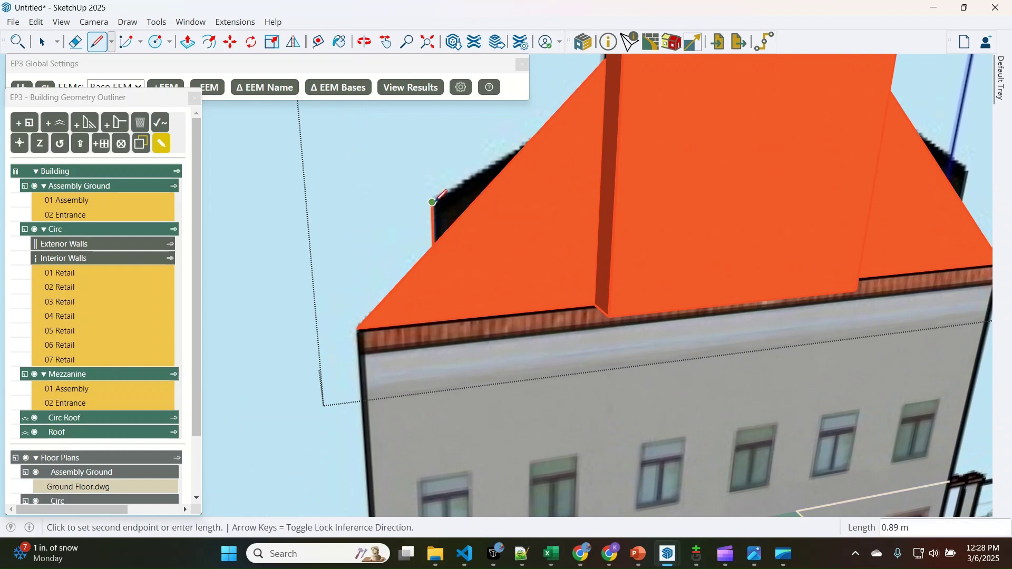
{"action": "left_click", "coordinate": [530, 140]}
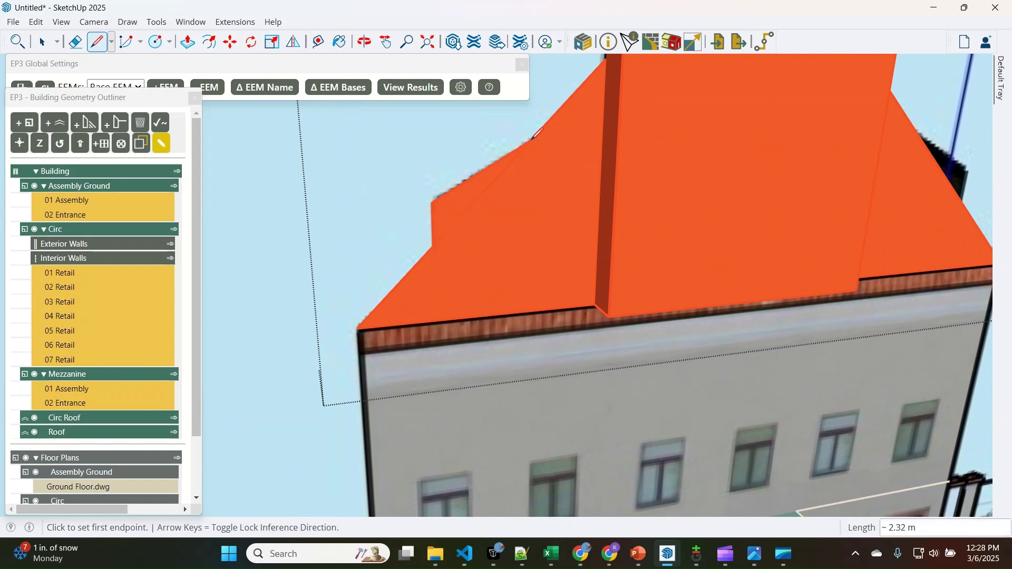
{"action": "key", "text": "space"}
{"action": "scroll", "coordinate": [472, 256], "scroll_direction": "down", "scroll_amount": 10}
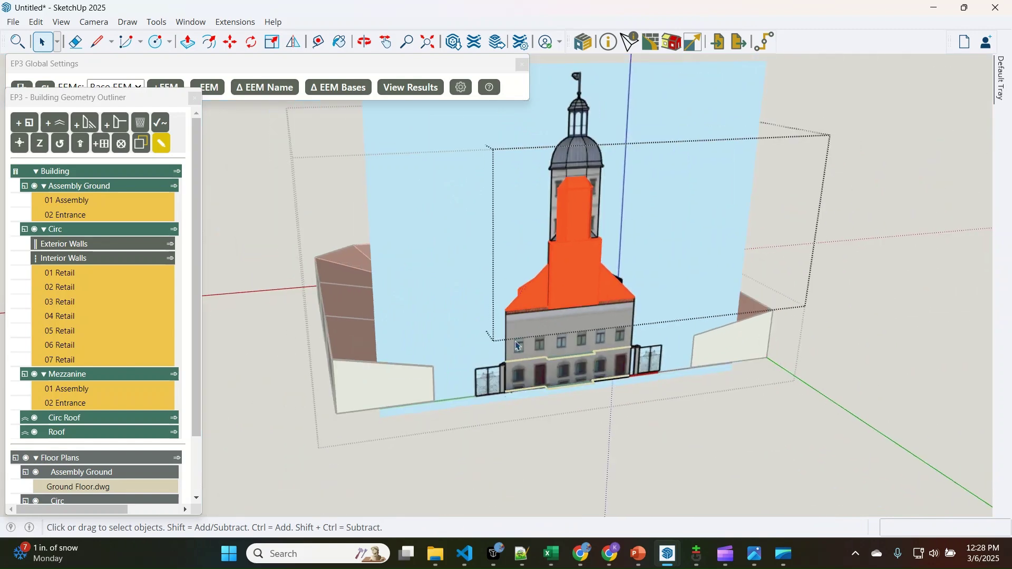
{"action": "left_click", "coordinate": [690, 451]}
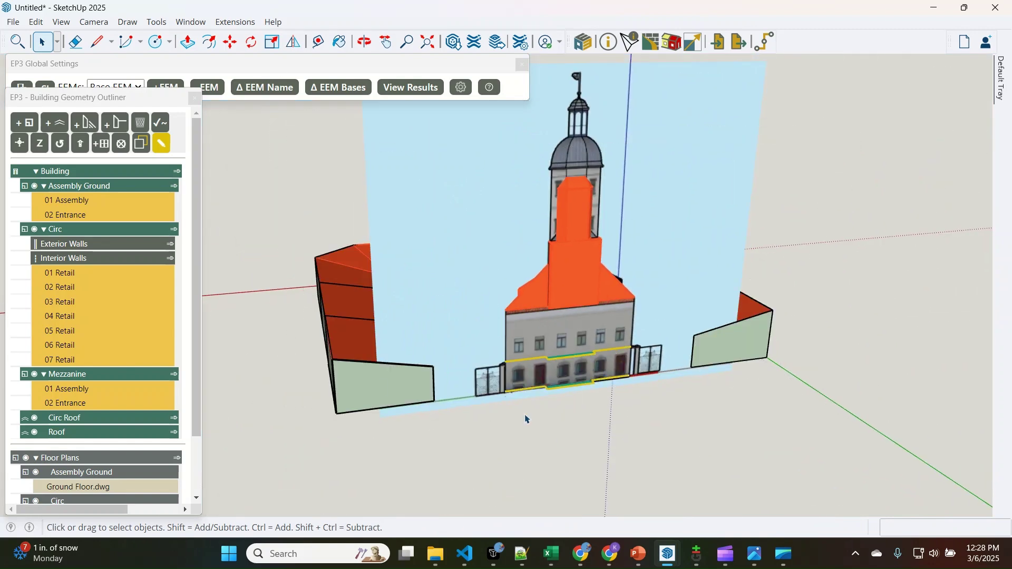
Switch to the textured reference model's window, examine the dormers on the central roof, and return to the energy model
{"action": "mouse_move", "coordinate": [642, 565]}
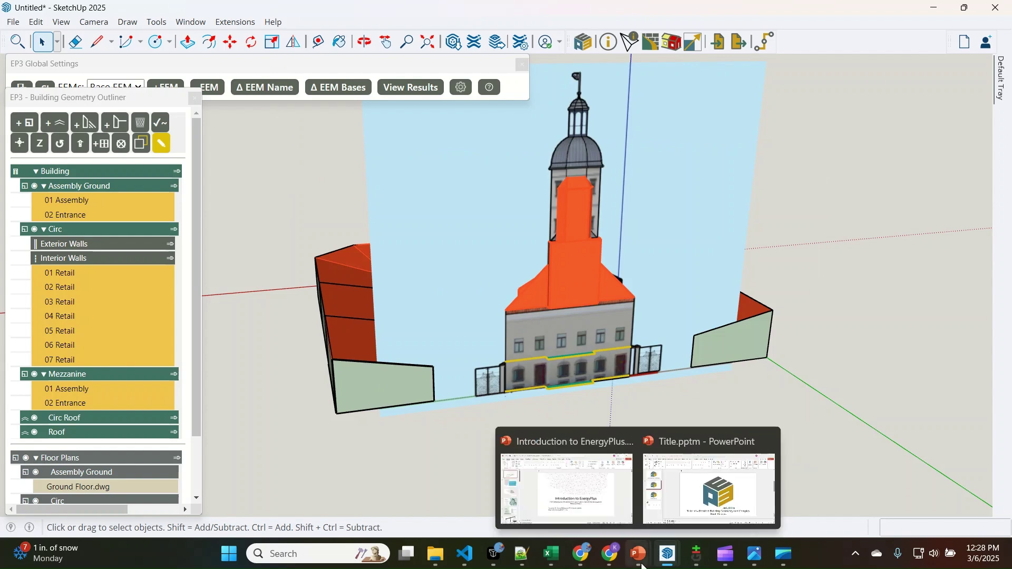
{"action": "mouse_move", "coordinate": [669, 556]}
{"action": "left_click", "coordinate": [593, 490]}
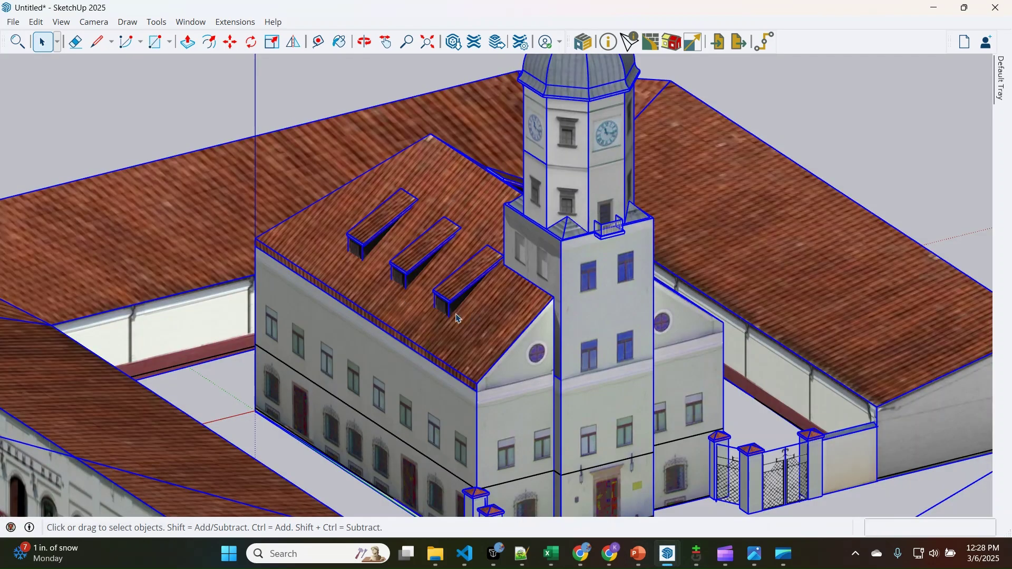
{"action": "middle_click_drag", "start_coordinate": [378, 365], "coordinate": [762, 362]}
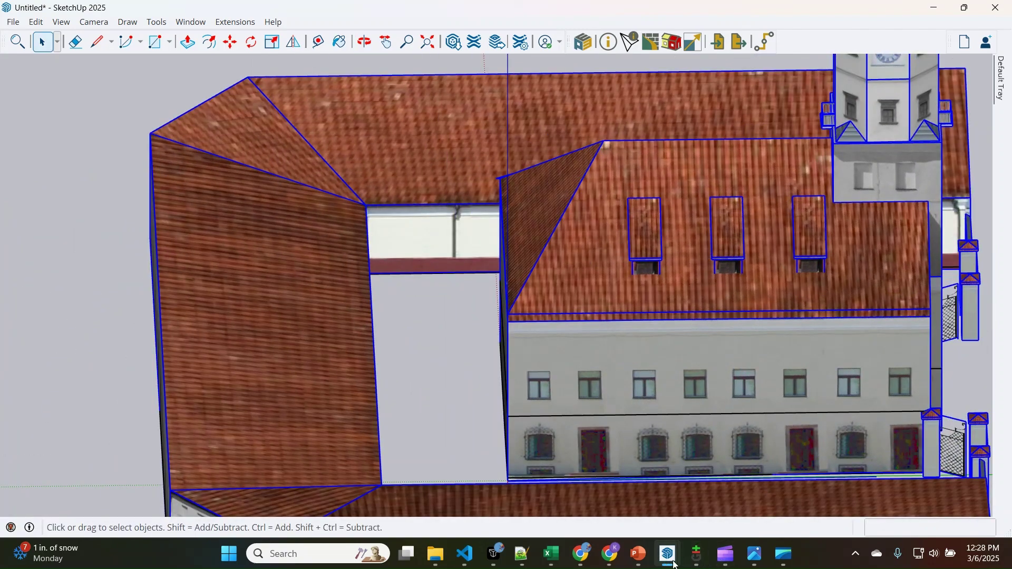
{"action": "mouse_move", "coordinate": [676, 565]}
{"action": "left_click", "coordinate": [726, 492]}
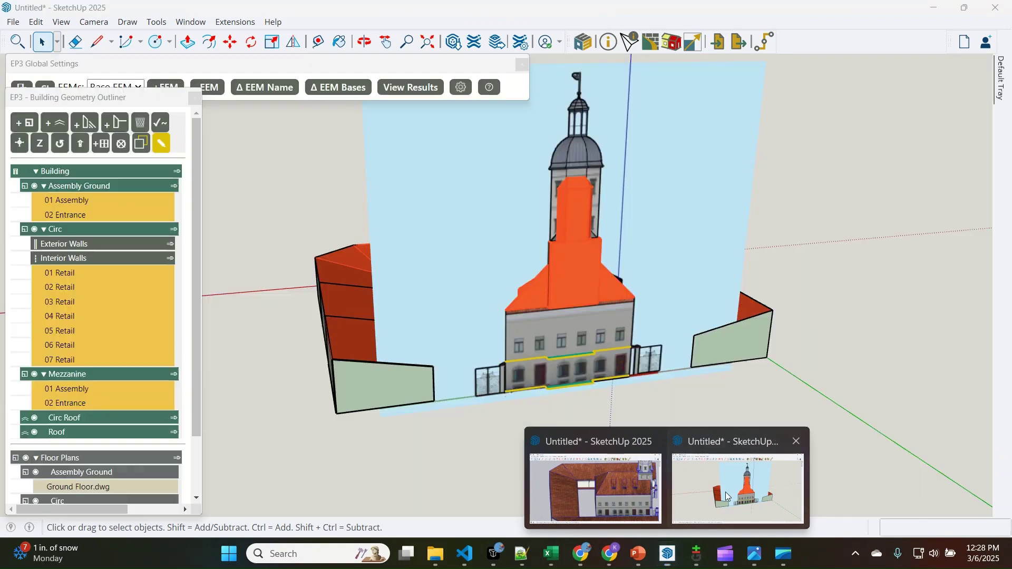
Import E elevation2.jpg as an image and place it flat on the ground beside the building
{"action": "left_click", "coordinate": [14, 24]}
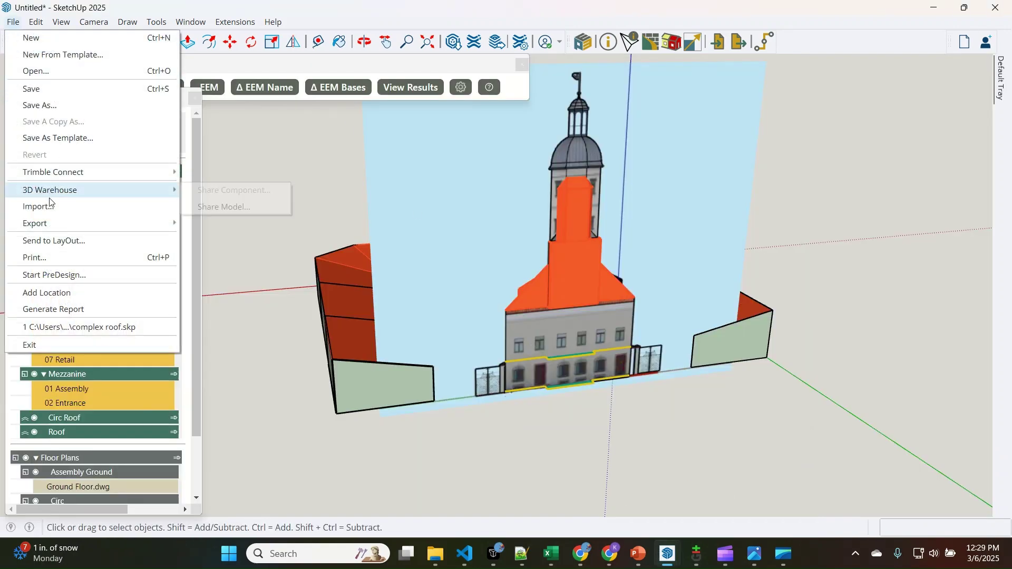
{"action": "left_click", "coordinate": [78, 214]}
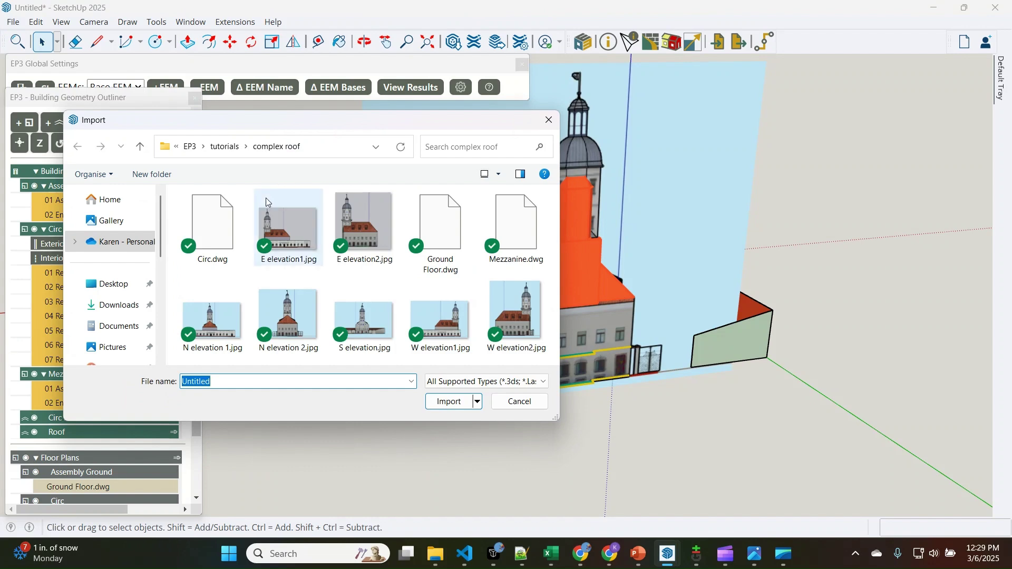
{"action": "left_click", "coordinate": [360, 233]}
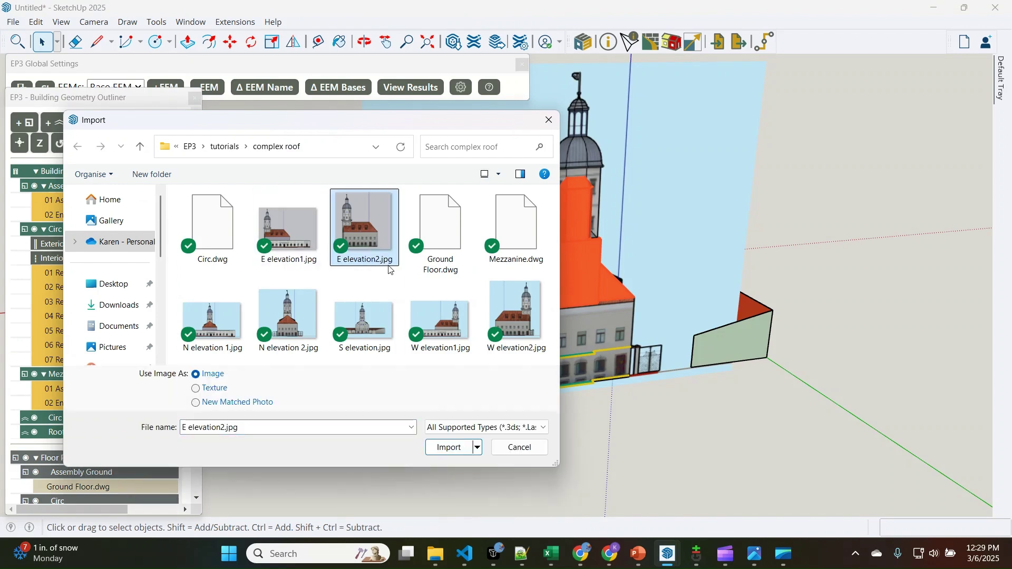
{"action": "left_click", "coordinate": [447, 444]}
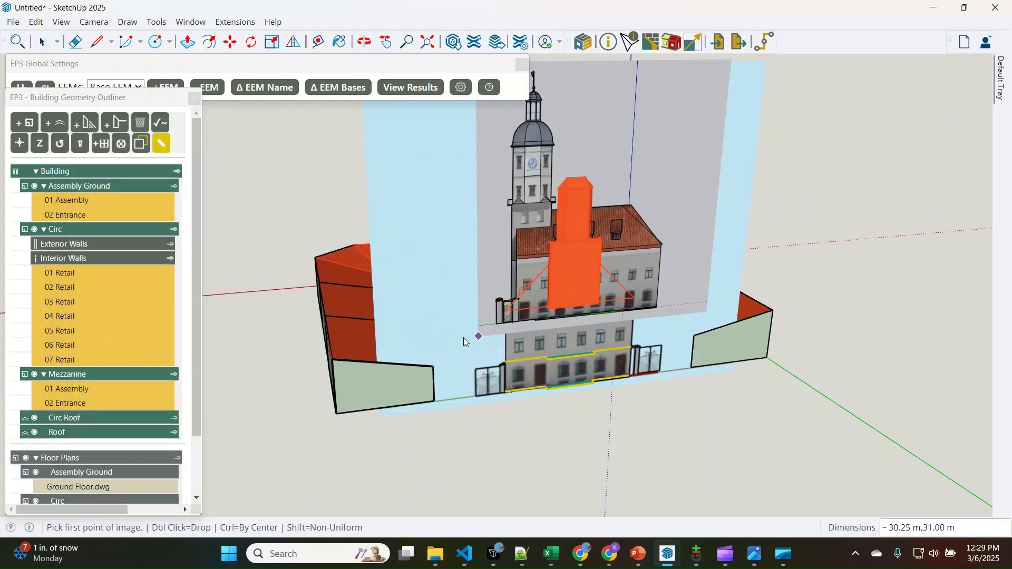
{"action": "scroll", "coordinate": [464, 337], "scroll_direction": "down", "scroll_amount": 5}
{"action": "left_click", "coordinate": [657, 381]}
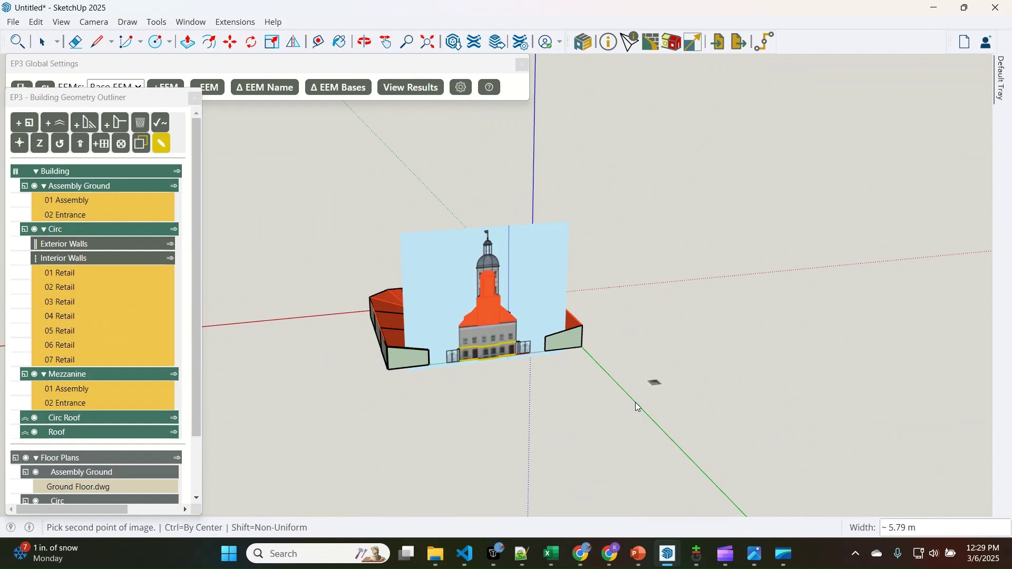
{"action": "left_click", "coordinate": [545, 493]}
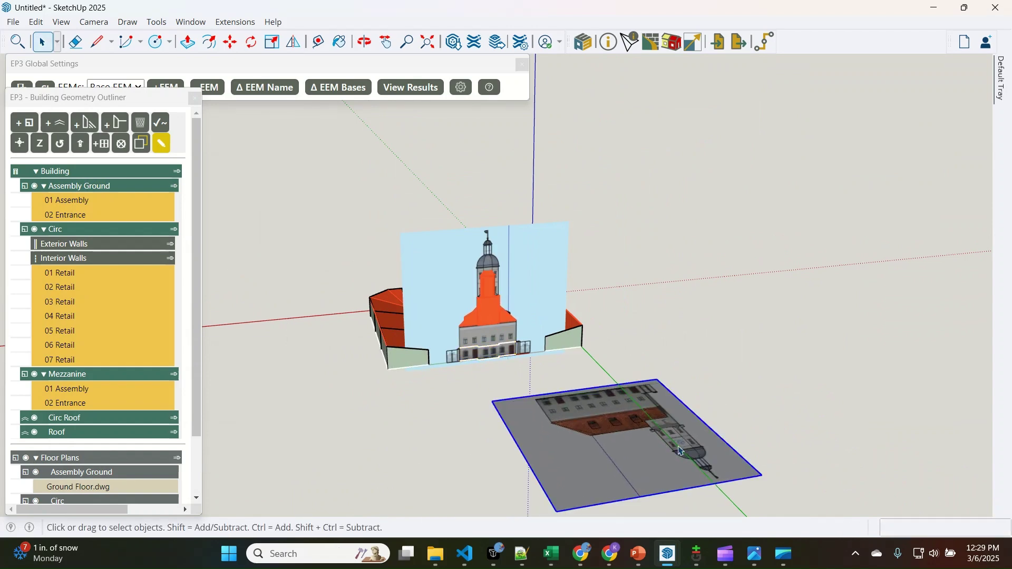
Draw a reference line about 27.9 m long along the roof eave in the E elevation2.jpg image, from end to end of the facade
{"action": "middle_click_drag", "start_coordinate": [616, 457], "coordinate": [455, 468]}
{"action": "scroll", "coordinate": [319, 380], "scroll_direction": "up", "scroll_amount": 6}
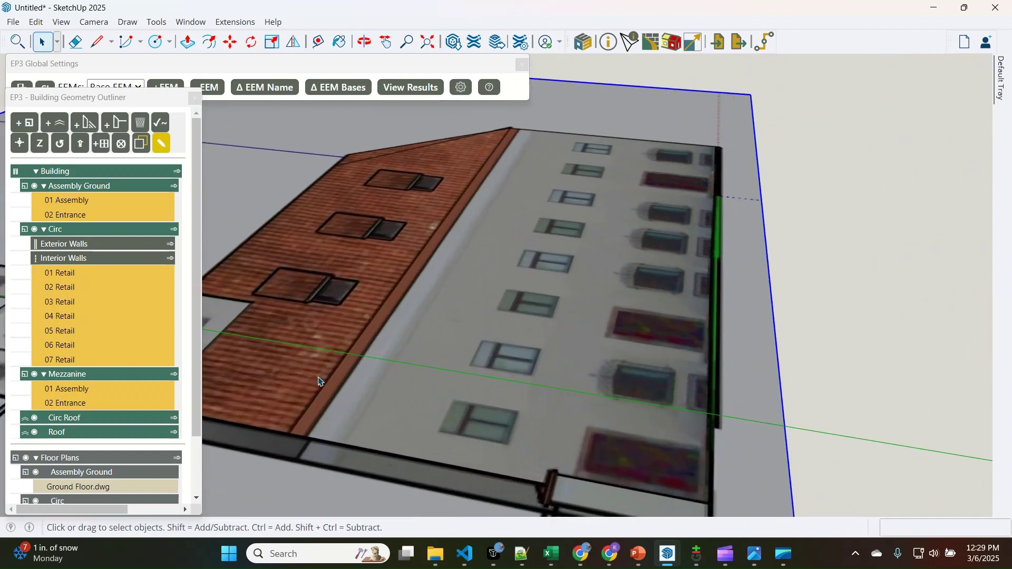
{"action": "middle_click_drag", "start_coordinate": [440, 411], "coordinate": [551, 189]}
{"action": "scroll", "coordinate": [443, 452], "scroll_direction": "up", "scroll_amount": 2}
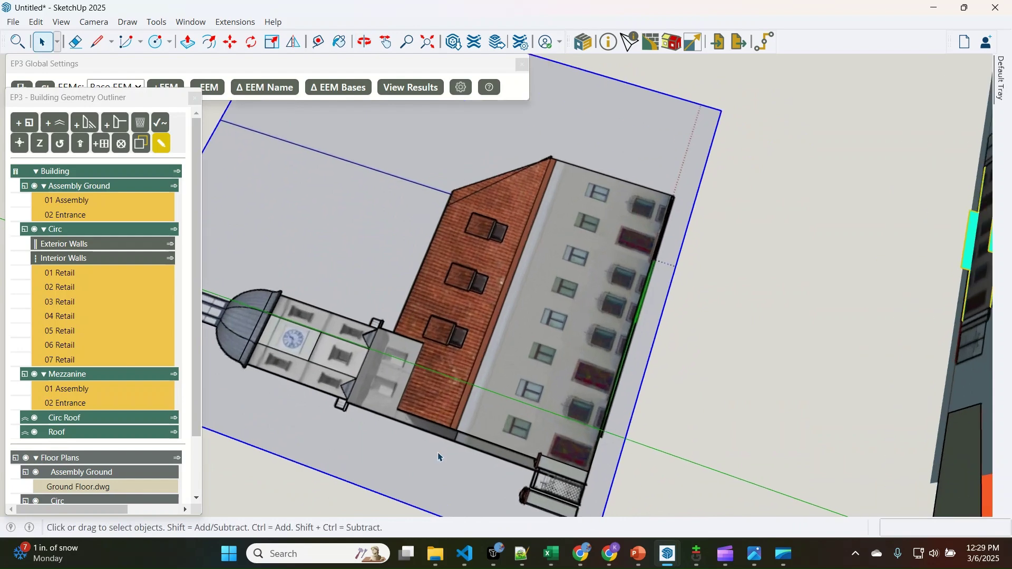
{"action": "key", "text": "l"}
{"action": "scroll", "coordinate": [466, 448], "scroll_direction": "up", "scroll_amount": 3}
{"action": "scroll", "coordinate": [465, 421], "scroll_direction": "up", "scroll_amount": 1}
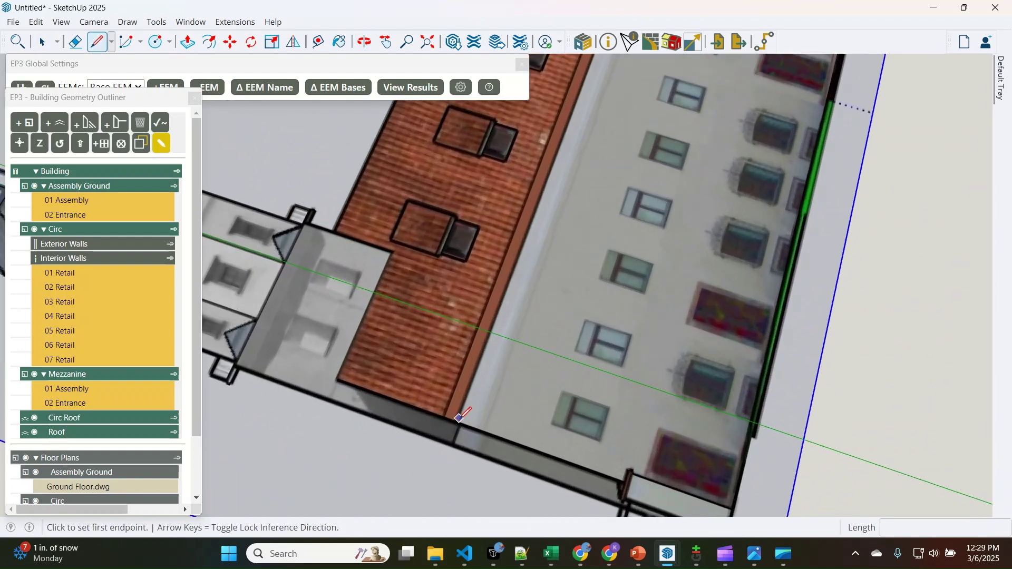
{"action": "left_click", "coordinate": [457, 424]}
{"action": "scroll", "coordinate": [451, 464], "scroll_direction": "down", "scroll_amount": 3}
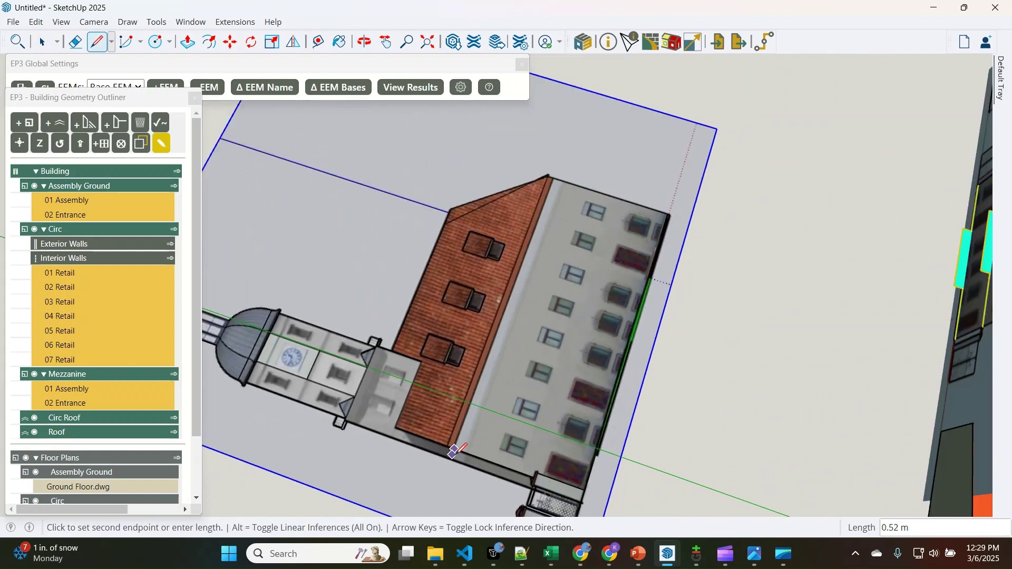
{"action": "scroll", "coordinate": [553, 182], "scroll_direction": "up", "scroll_amount": 5}
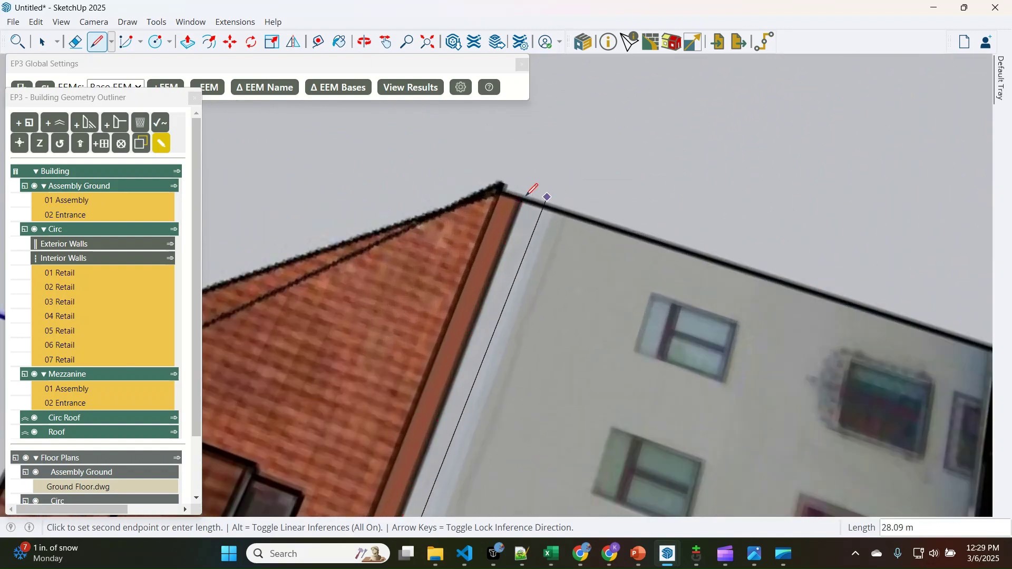
{"action": "left_click", "coordinate": [523, 198]}
{"action": "key", "text": "space"}
Measure the length of the central building's long side between its corners in the building model
{"action": "scroll", "coordinate": [464, 174], "scroll_direction": "down", "scroll_amount": 8}
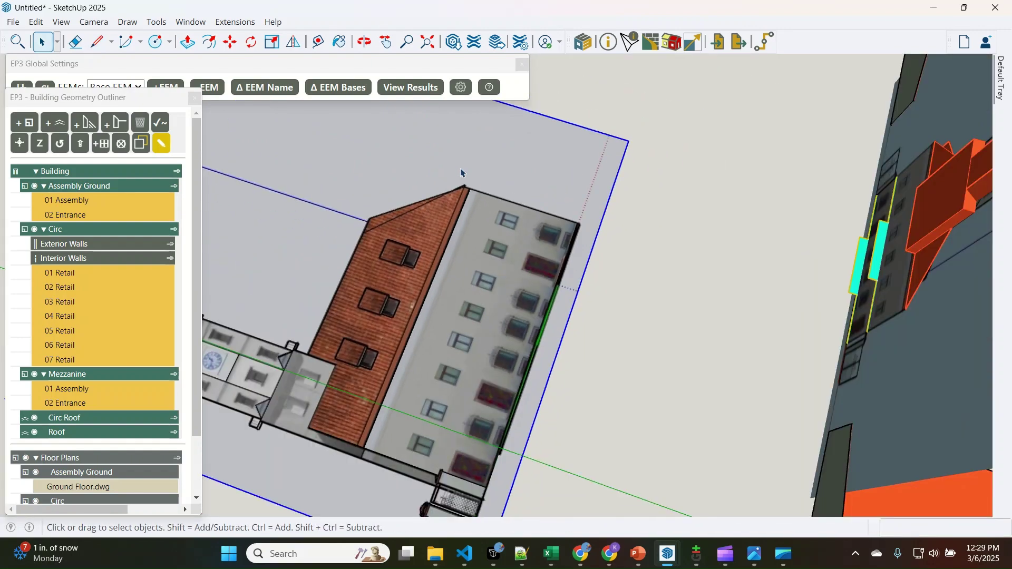
{"action": "scroll", "coordinate": [607, 229], "scroll_direction": "up", "scroll_amount": 2}
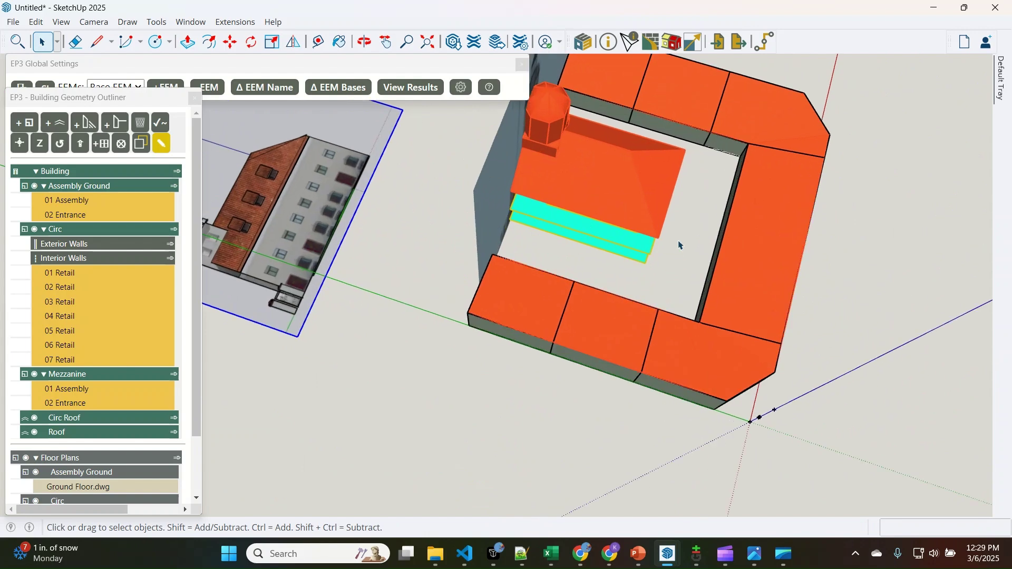
{"action": "key", "text": "t"}
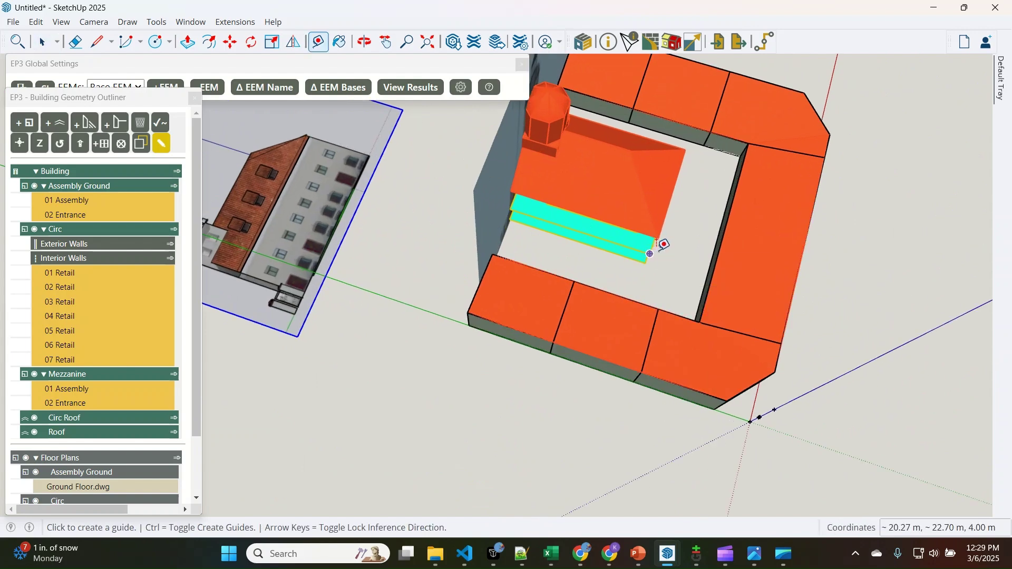
{"action": "left_click", "coordinate": [654, 249]}
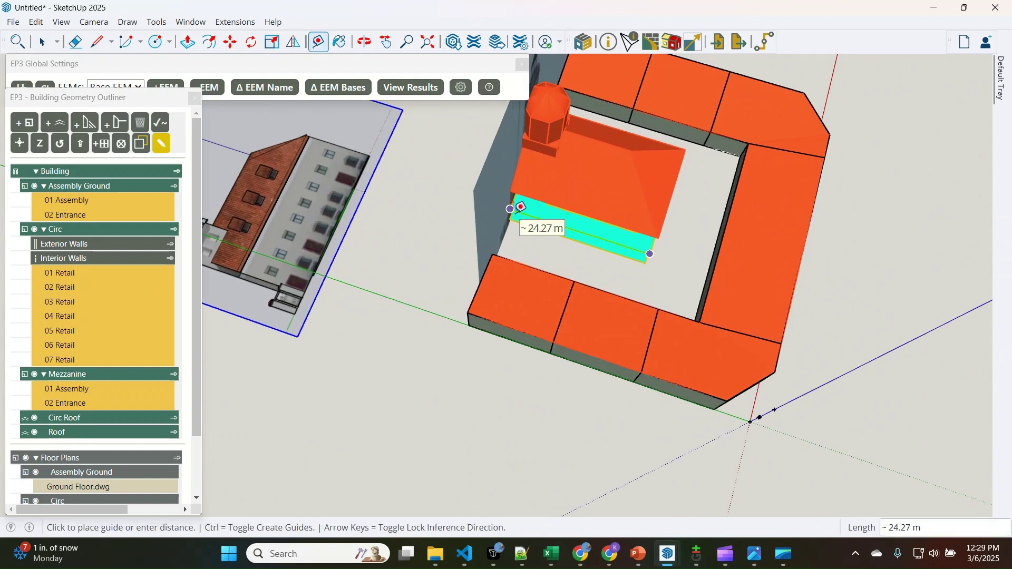
{"action": "key", "text": "space"}
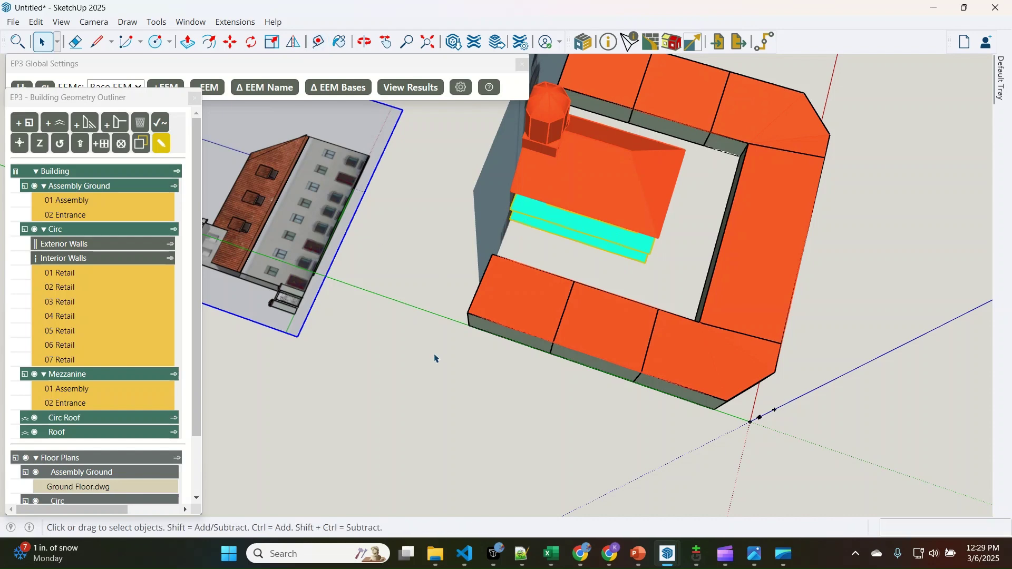
Scale the E elevation2.jpg image together with its reference line to a desired length of 24.27 m
{"action": "scroll", "coordinate": [436, 357], "scroll_direction": "down", "scroll_amount": 3}
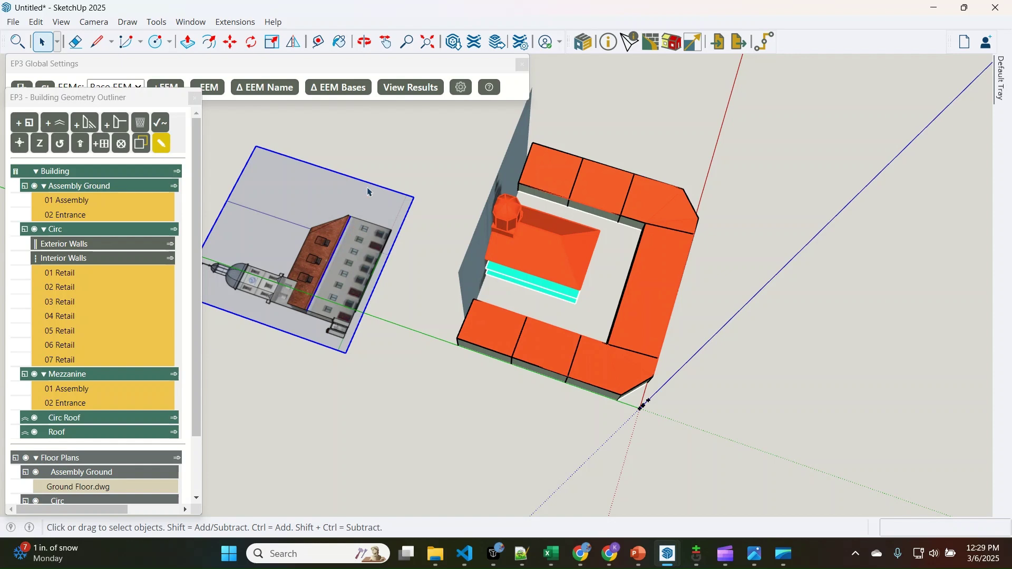
{"action": "left_click", "coordinate": [694, 42]}
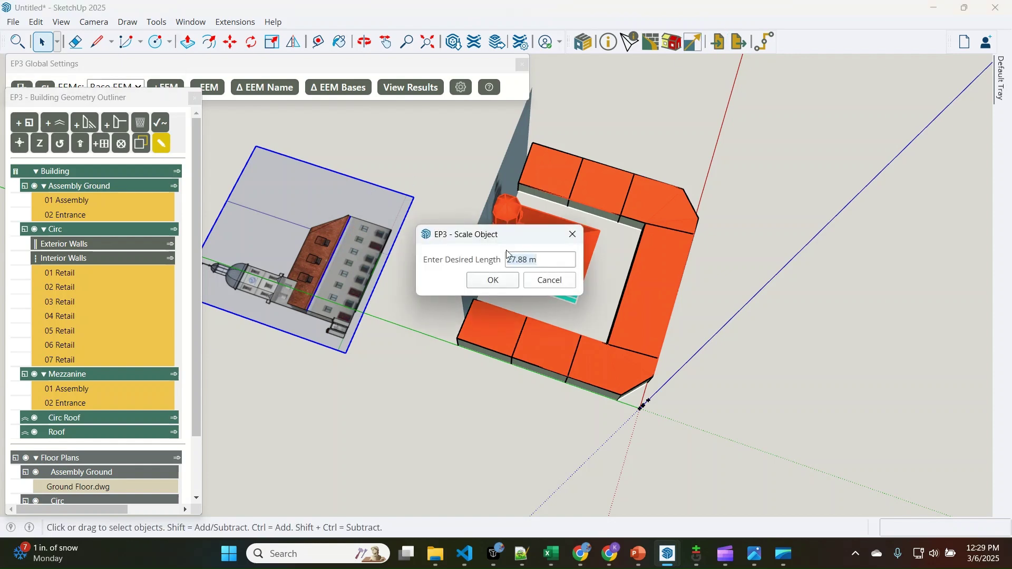
{"action": "type", "text": "24.27m"}
{"action": "key", "text": "Return"}
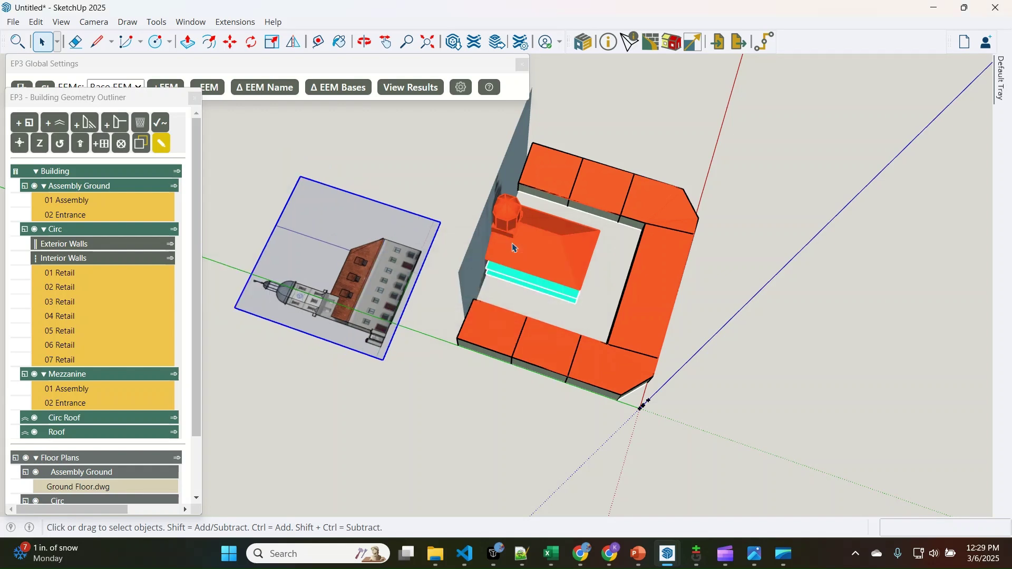
Set the scaled E elevation2.jpg image as an EP3 elevation with the orientation West
{"action": "right_click", "coordinate": [360, 229]}
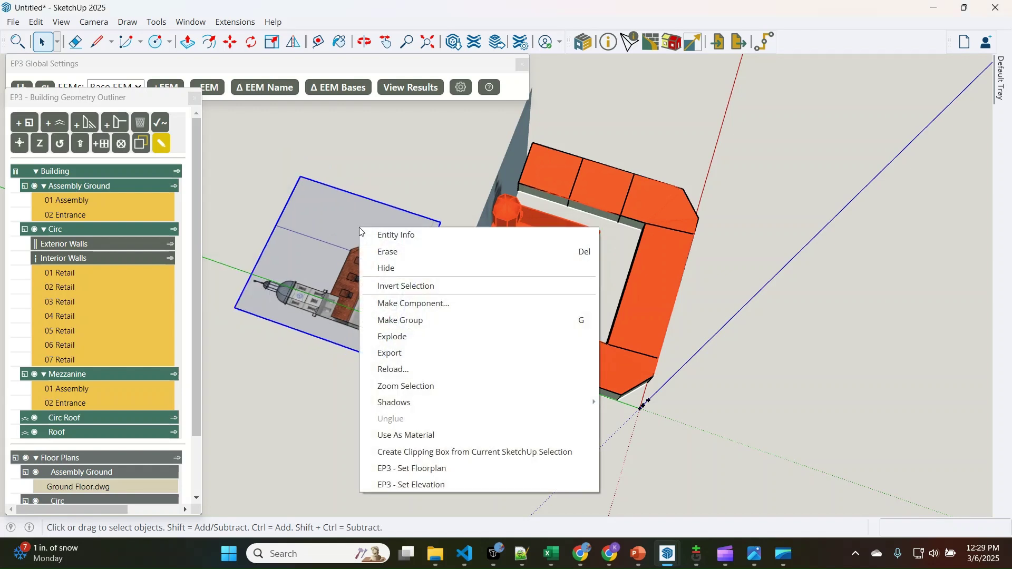
{"action": "left_click", "coordinate": [413, 485]}
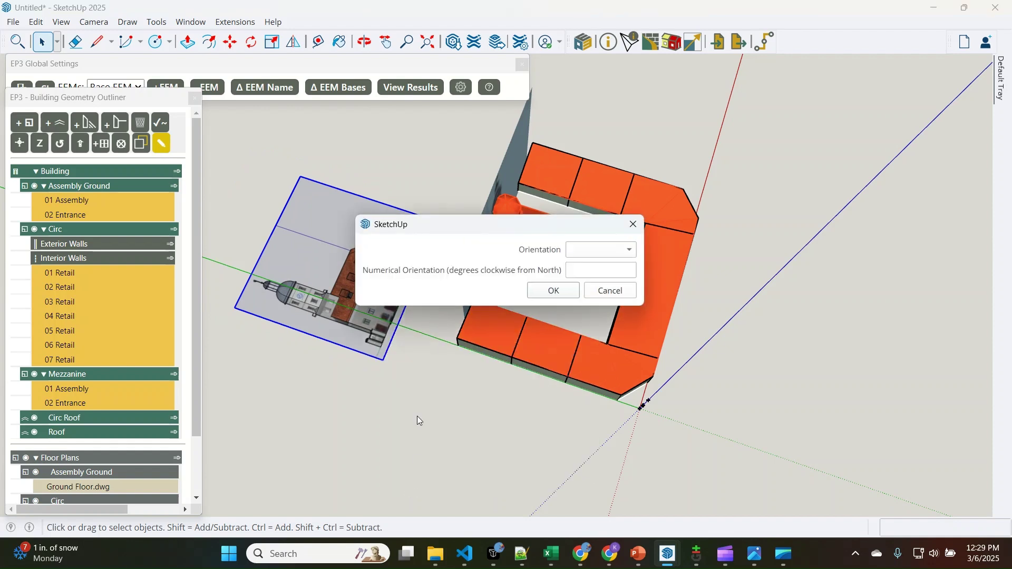
{"action": "left_click", "coordinate": [598, 255]}
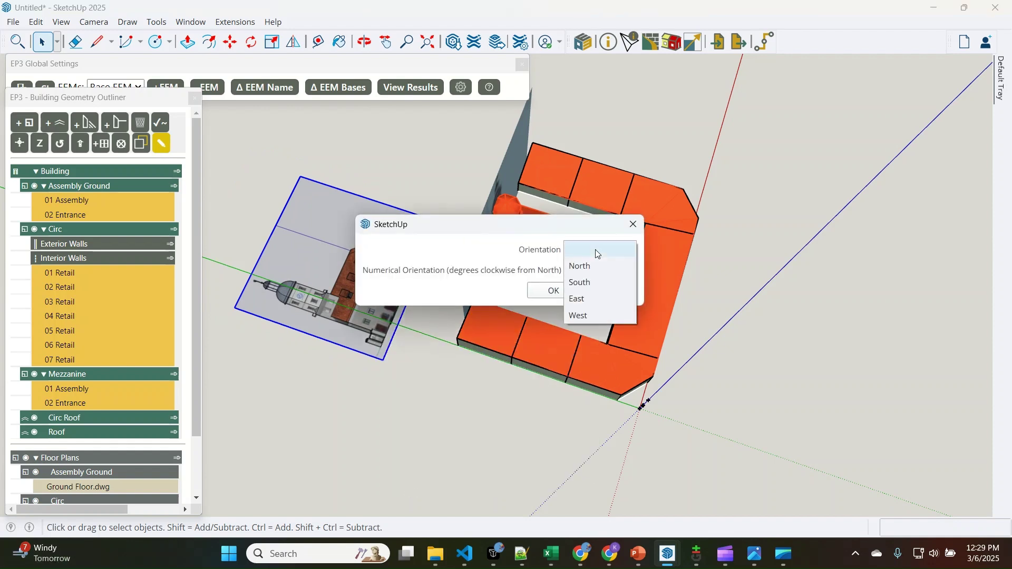
{"action": "left_click", "coordinate": [590, 315]}
{"action": "left_click", "coordinate": [552, 291]}
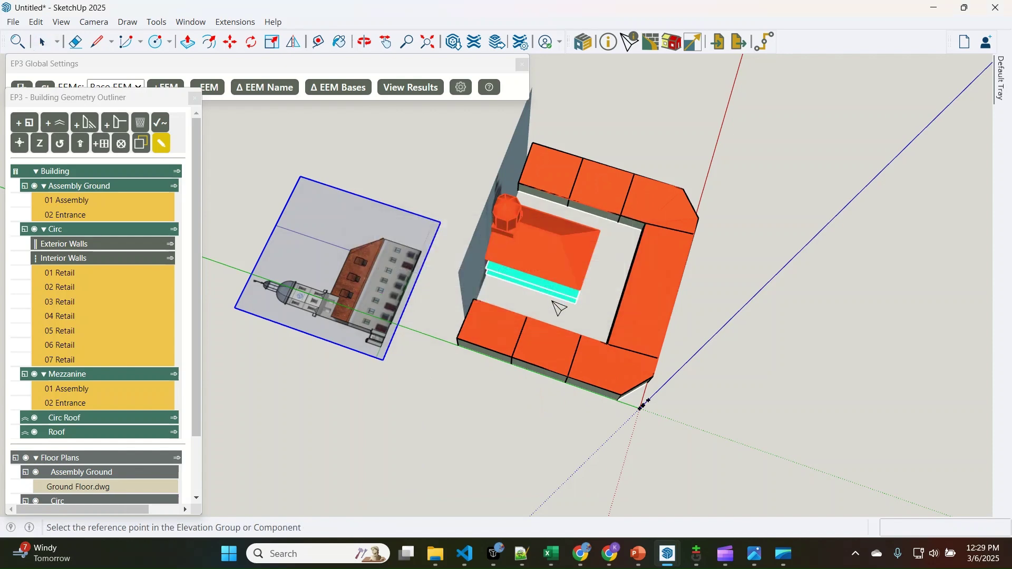
Position the west elevation by matching its facade base corner farthest from the tower to the corresponding ground-floor corner of the central building
{"action": "scroll", "coordinate": [363, 343], "scroll_direction": "up", "scroll_amount": 10}
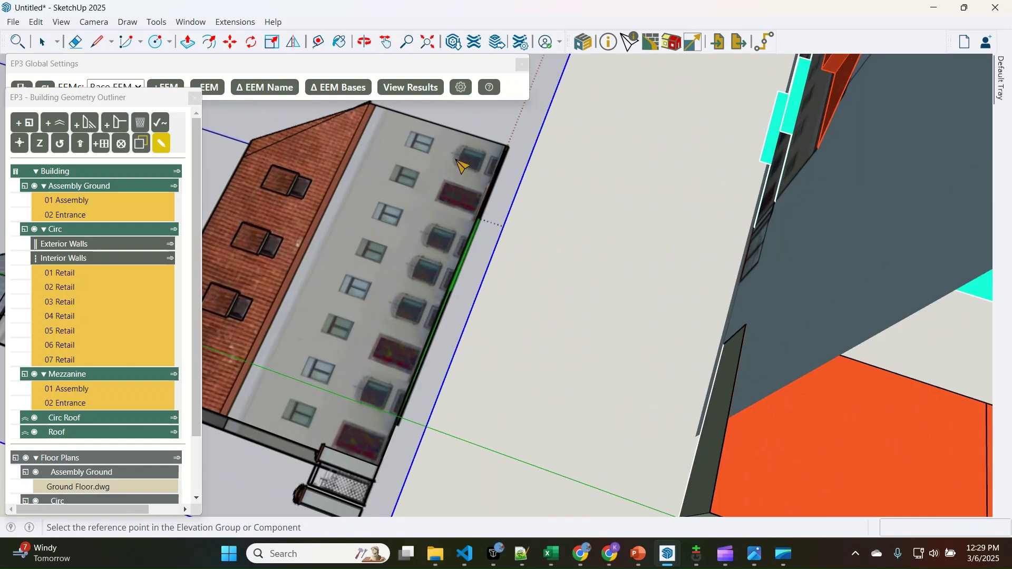
{"action": "scroll", "coordinate": [535, 134], "scroll_direction": "up", "scroll_amount": 2}
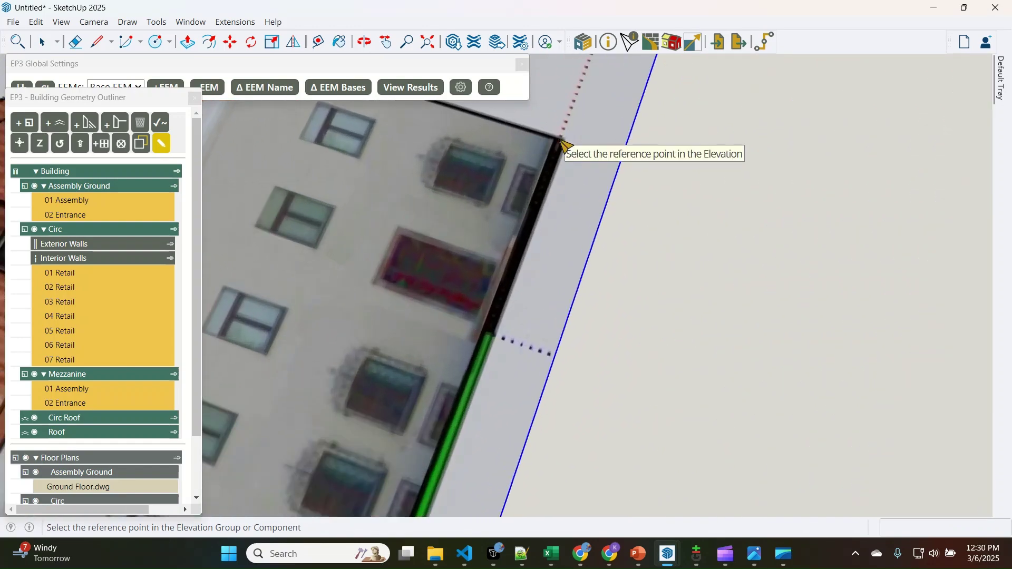
{"action": "left_click", "coordinate": [561, 140]}
{"action": "scroll", "coordinate": [441, 207], "scroll_direction": "down", "scroll_amount": 10}
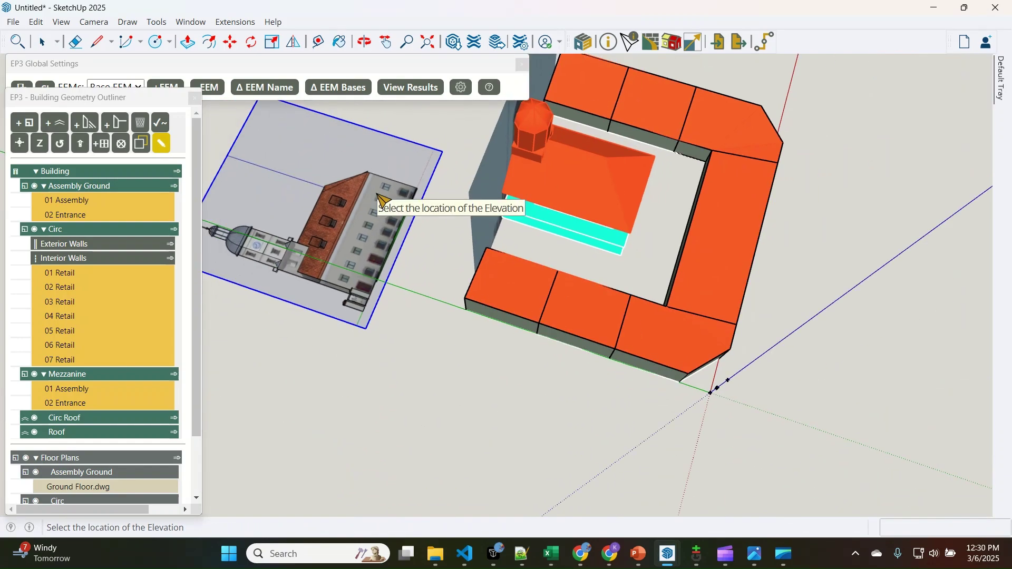
{"action": "scroll", "coordinate": [633, 254], "scroll_direction": "up", "scroll_amount": 6}
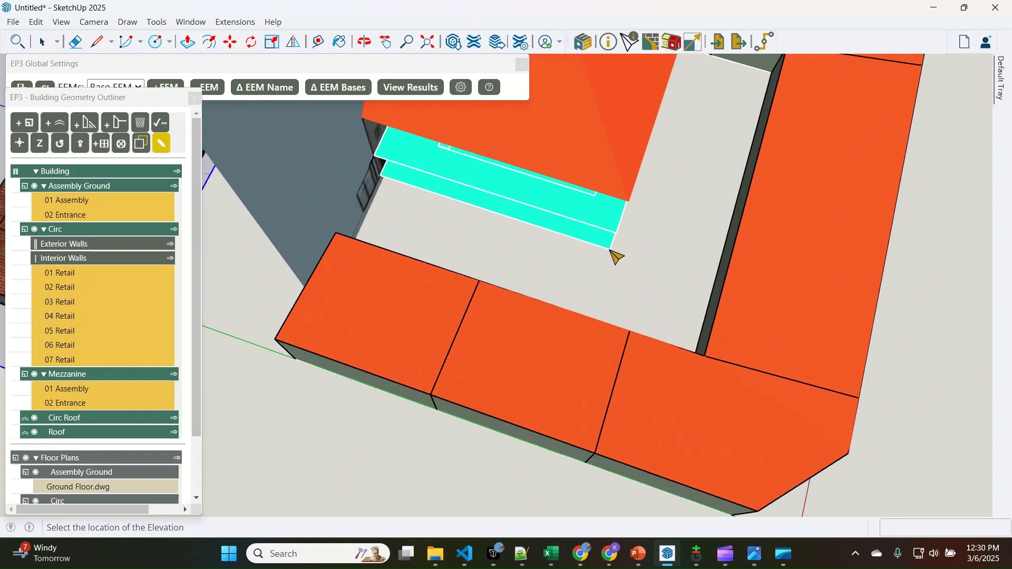
{"action": "left_click", "coordinate": [612, 251]}
{"action": "scroll", "coordinate": [622, 327], "scroll_direction": "down", "scroll_amount": 4}
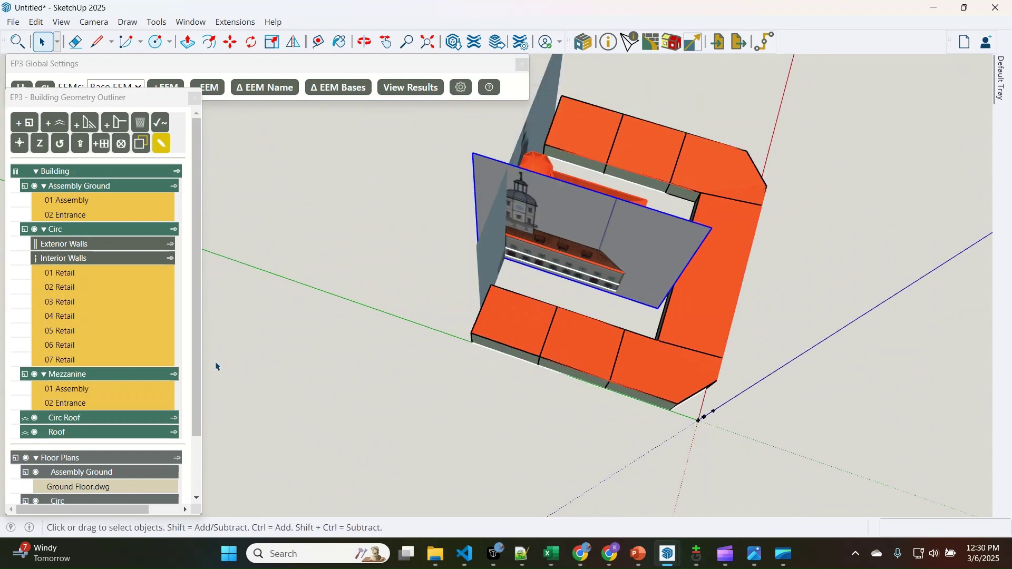
Expand the Elevations group in the building outliner and examine how the west elevation lines up with the central building
{"action": "left_click_drag", "start_coordinate": [195, 240], "coordinate": [186, 315]}
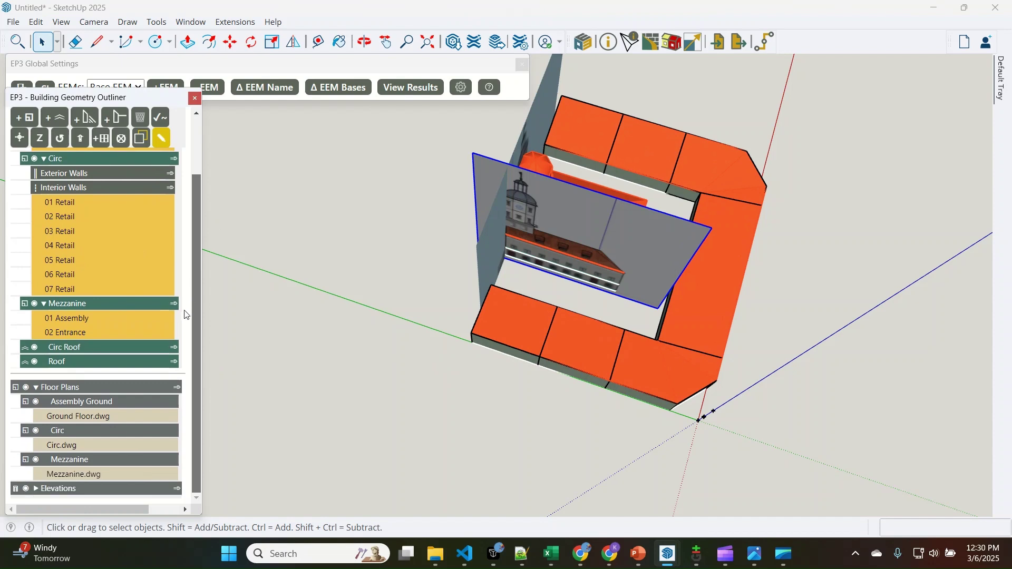
{"action": "left_click", "coordinate": [36, 489]}
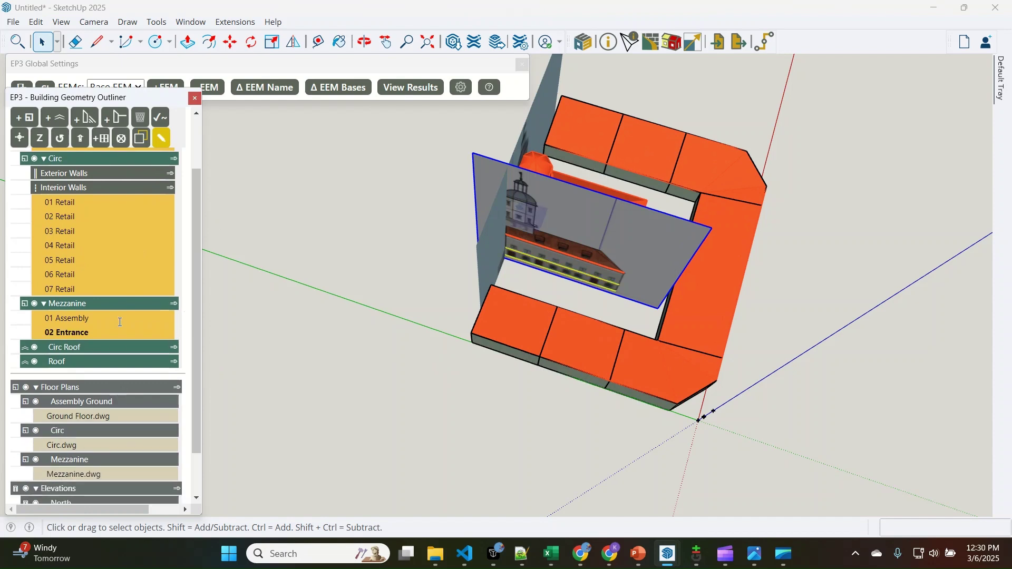
{"action": "scroll", "coordinate": [123, 308], "scroll_direction": "down", "scroll_amount": 2}
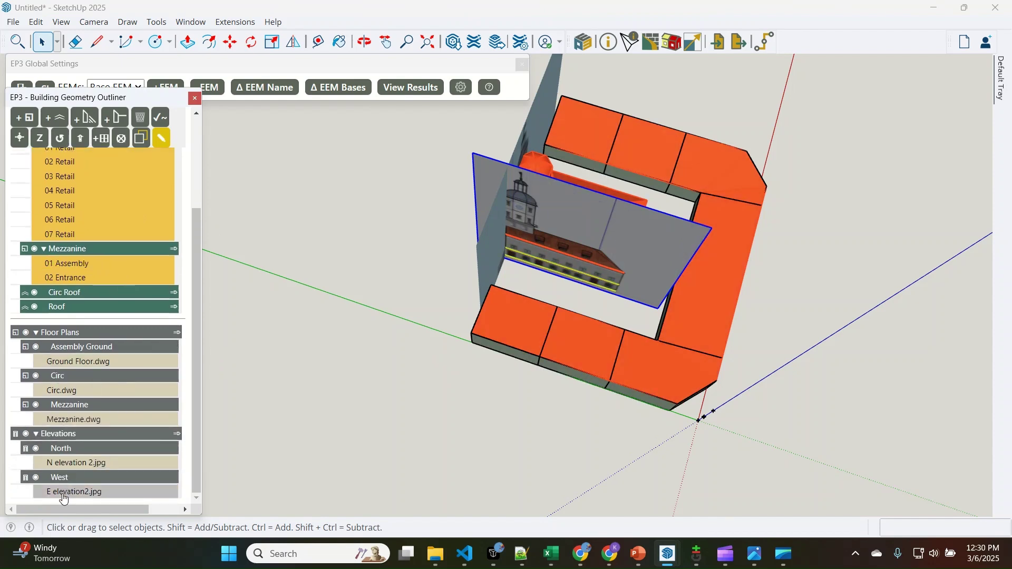
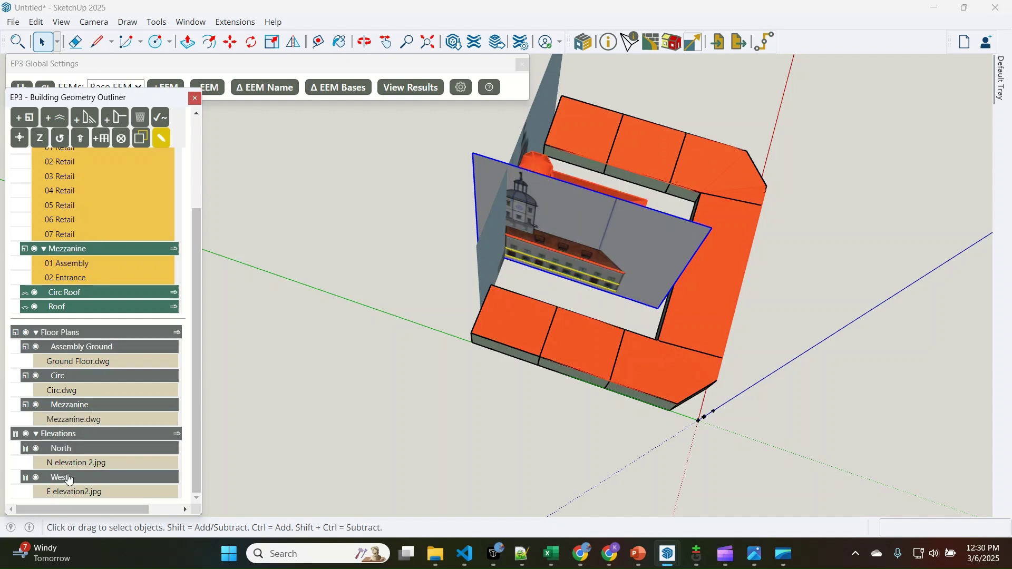
{"action": "left_click", "coordinate": [643, 257]}
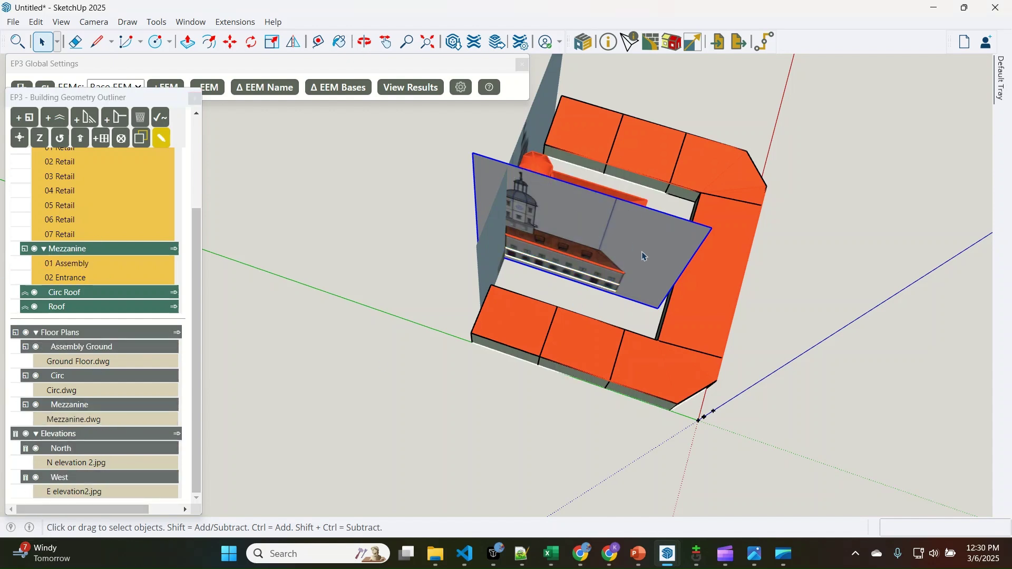
{"action": "scroll", "coordinate": [614, 280], "scroll_direction": "up", "scroll_amount": 5}
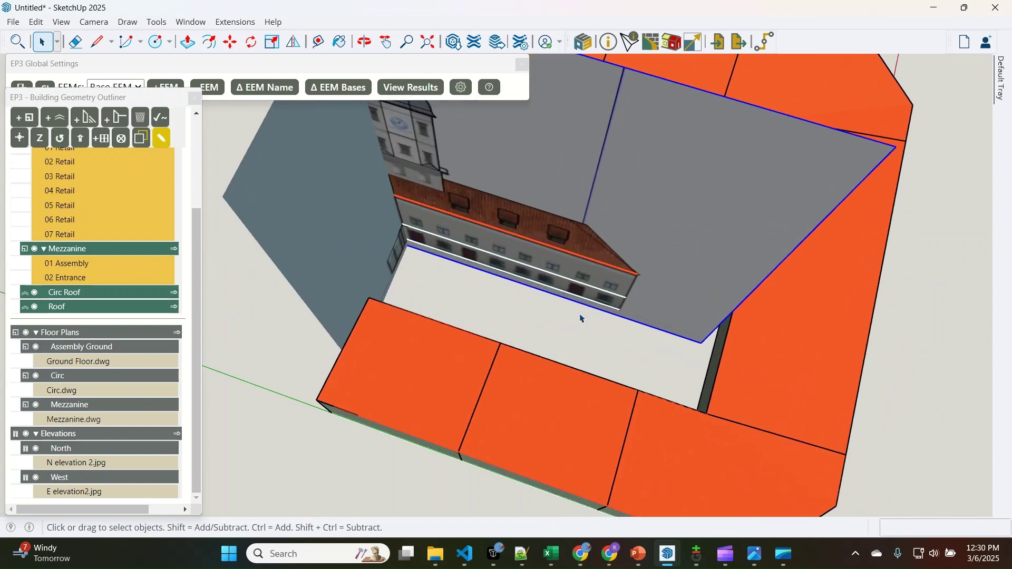
{"action": "mouse_move", "coordinate": [583, 316]}
{"action": "middle_mouse_down"}
{"action": "mouse_move", "coordinate": [572, 332]}
{"action": "mouse_move", "coordinate": [695, 139]}
{"action": "mouse_move", "coordinate": [664, 148]}
{"action": "middle_mouse_up"}
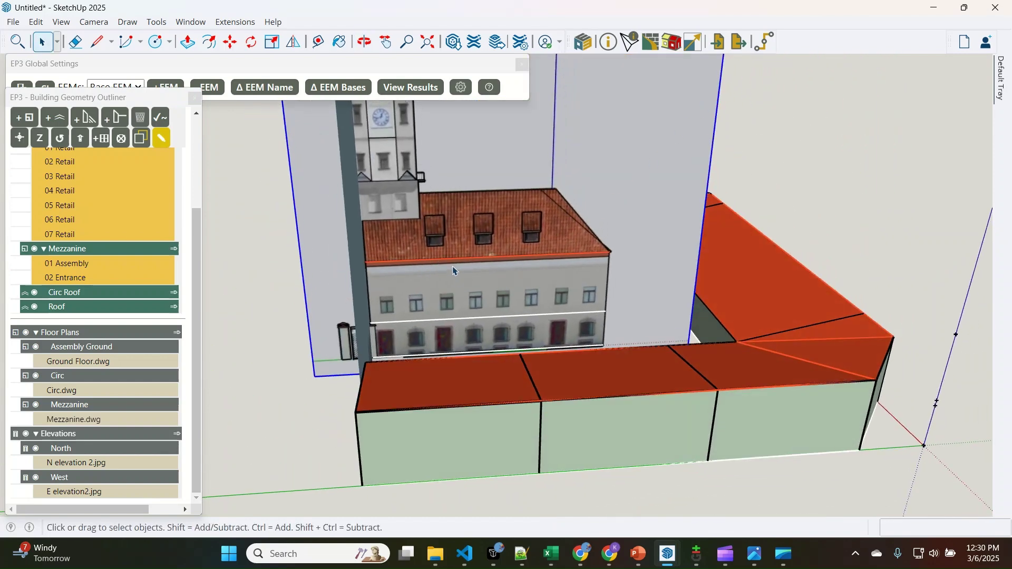
{"action": "key", "text": "o"}
{"action": "left_click_drag", "start_coordinate": [394, 293], "coordinate": [602, 397]}
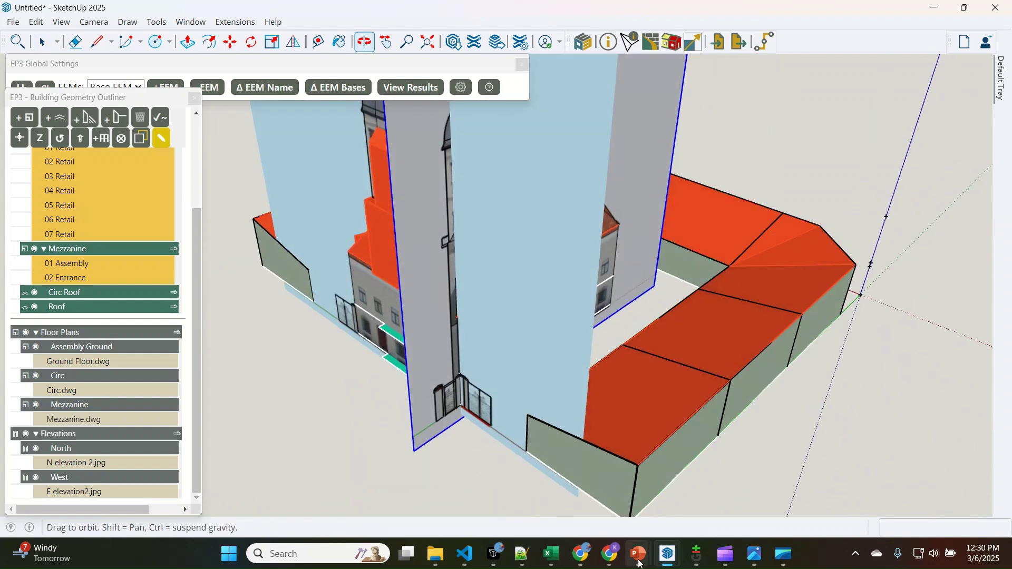
Switch to the textured reference model's window, examine the dormers on both slopes of the central roof, and return to the energy model
{"action": "mouse_move", "coordinate": [677, 562]}
{"action": "left_click", "coordinate": [635, 481]}
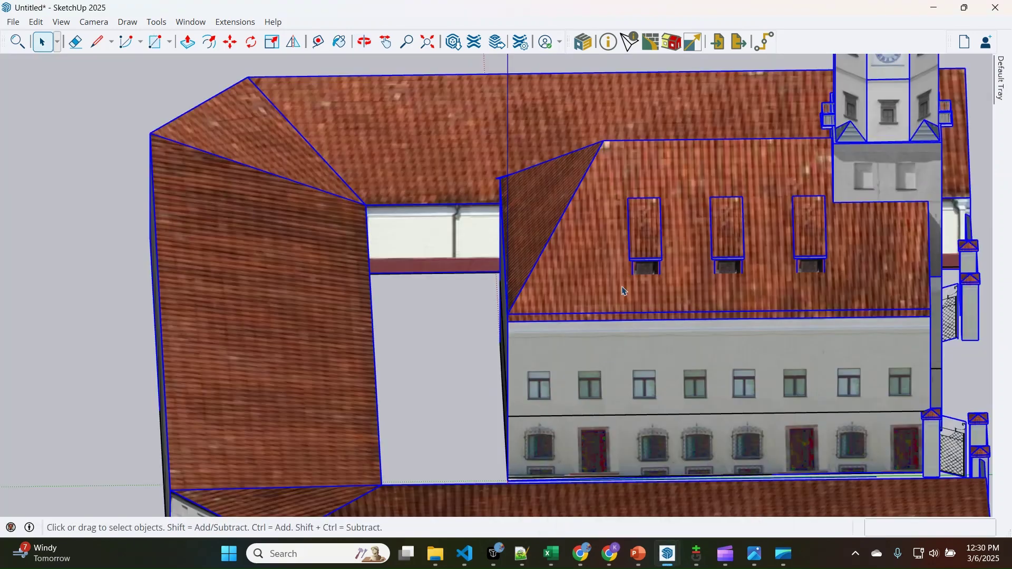
{"action": "middle_click_drag", "start_coordinate": [637, 202], "coordinate": [844, 310]}
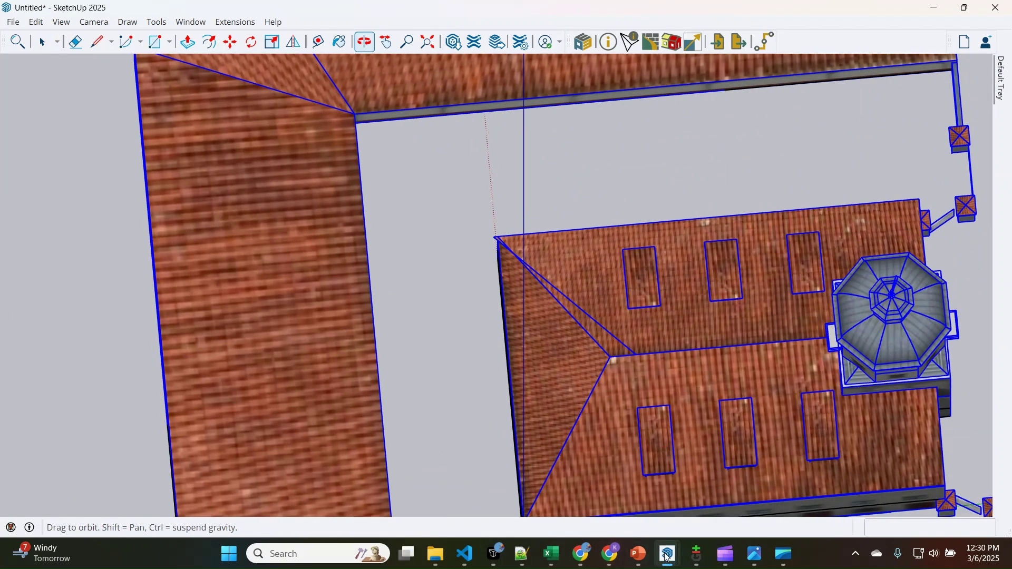
{"action": "mouse_move", "coordinate": [668, 557]}
{"action": "left_click", "coordinate": [734, 477]}
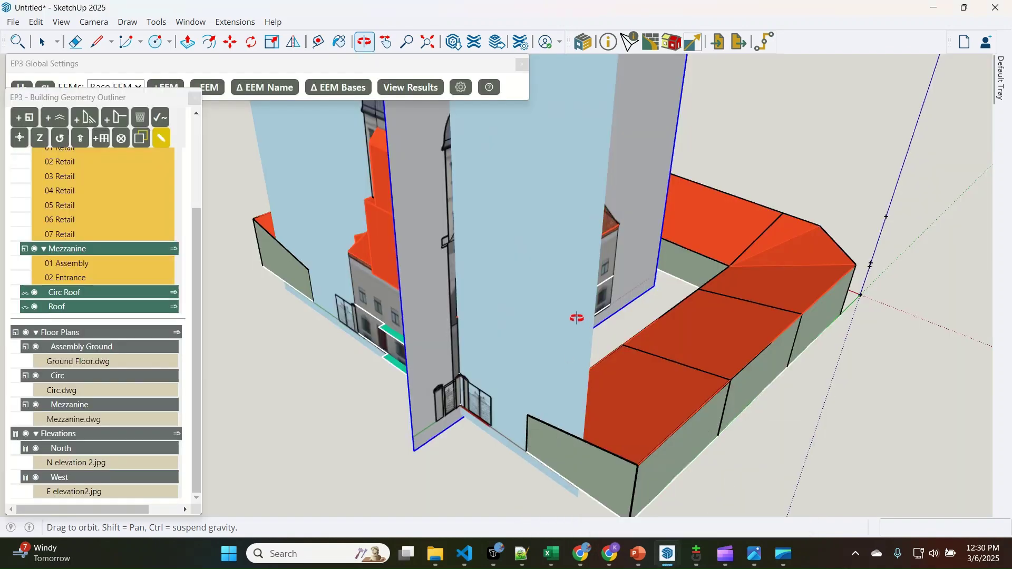
Hide the North elevation so only the West elevation image is displayed with the building
{"action": "scroll", "coordinate": [559, 321], "scroll_direction": "down", "scroll_amount": 3}
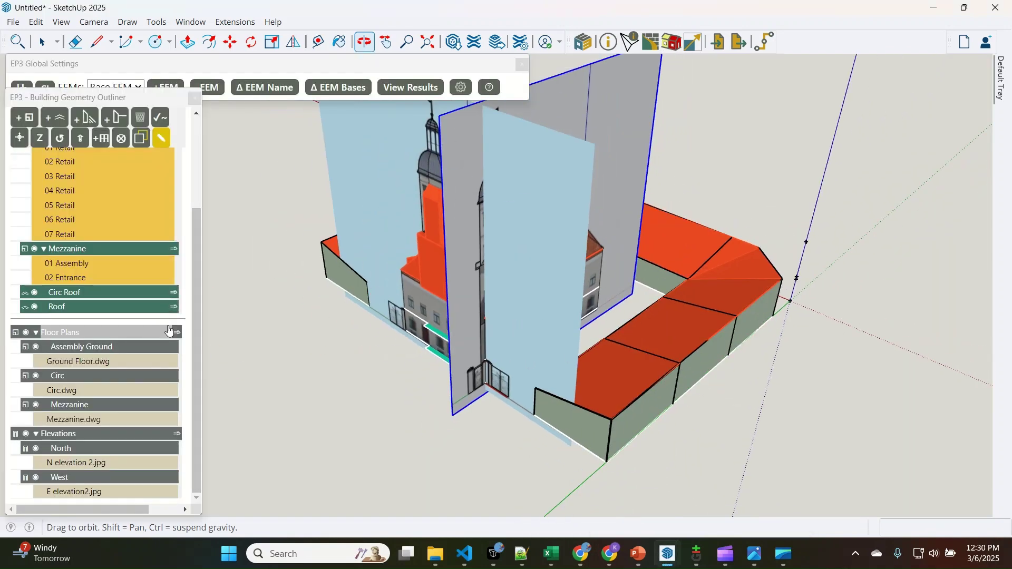
{"action": "left_click", "coordinate": [35, 449]}
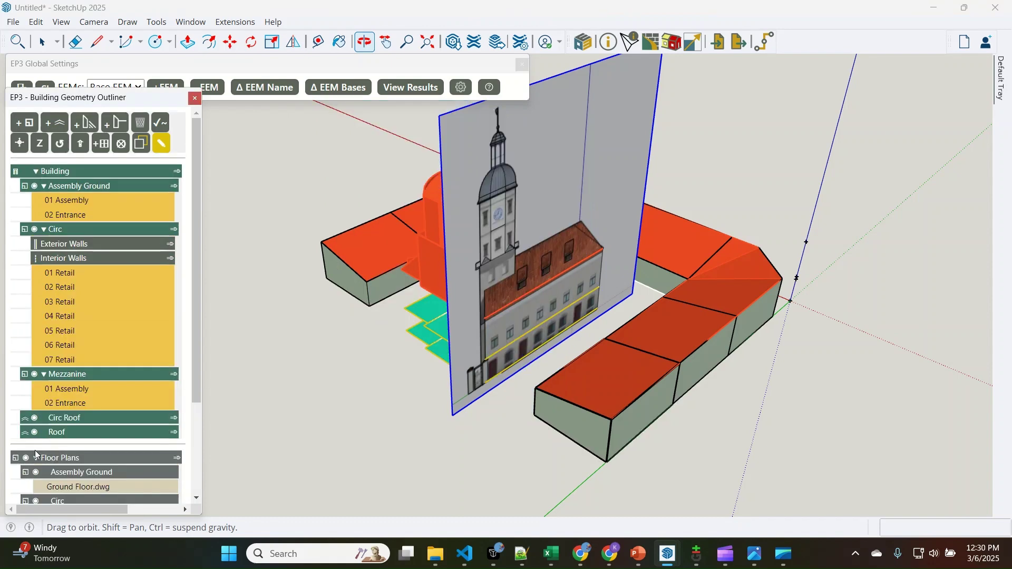
Open the Roof for editing from the Building Geometry Outliner
{"action": "scroll", "coordinate": [132, 388], "scroll_direction": "down", "scroll_amount": 3}
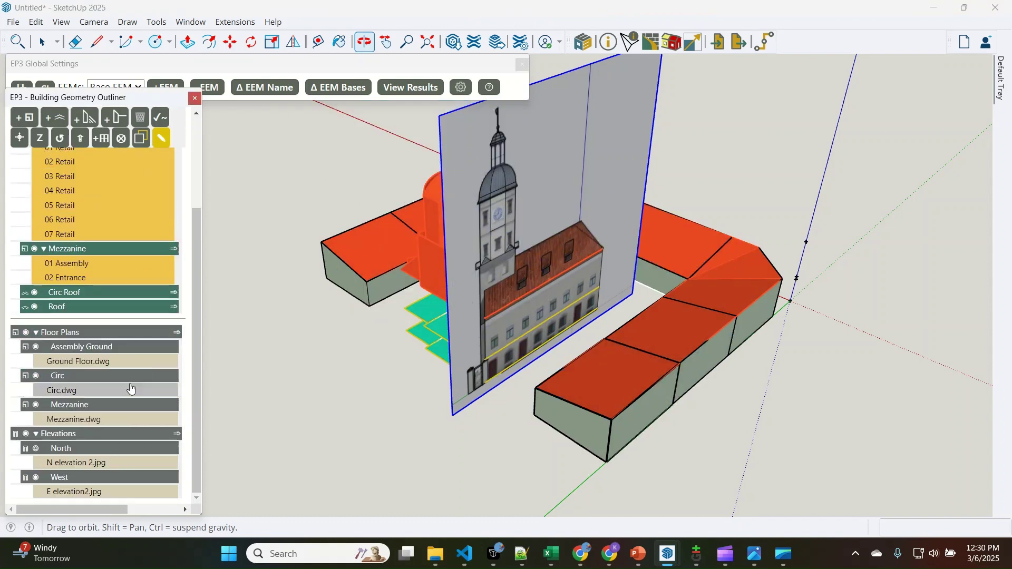
{"action": "left_click", "coordinate": [175, 308]}
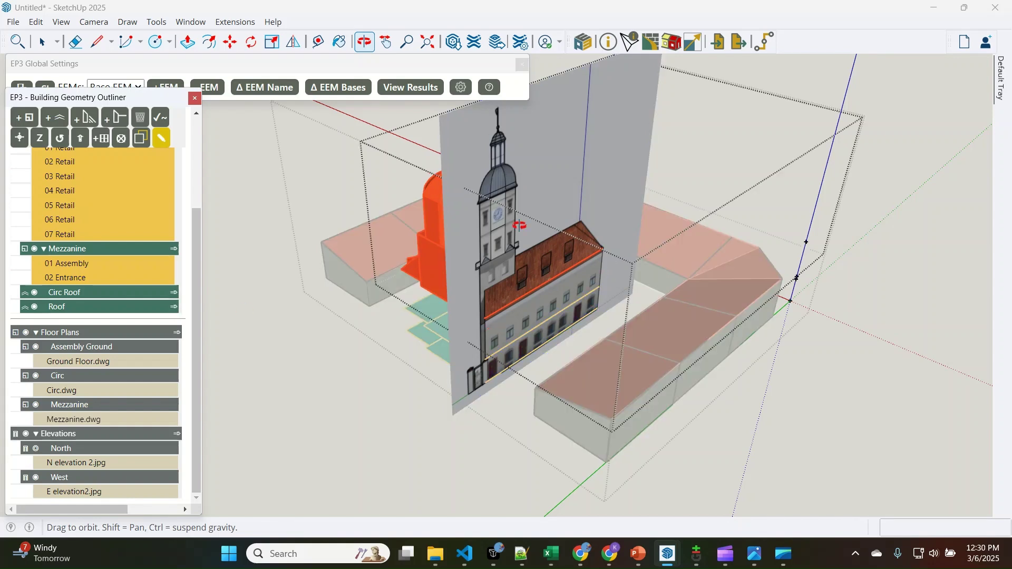
{"action": "left_click_drag", "start_coordinate": [430, 273], "coordinate": [519, 289]}
{"action": "key", "text": "space"}
{"action": "scroll", "coordinate": [510, 295], "scroll_direction": "up", "scroll_amount": 3}
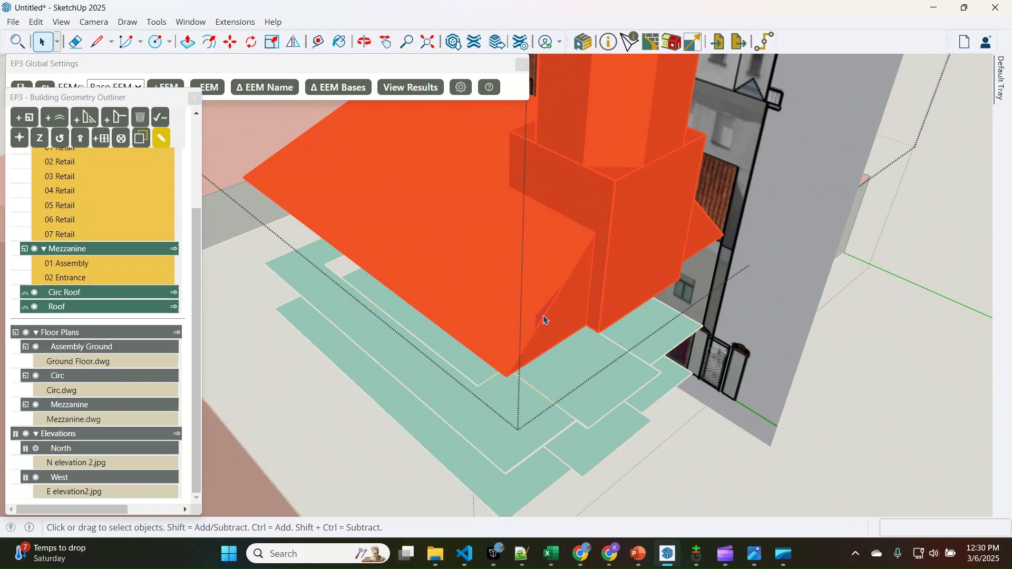
{"action": "scroll", "coordinate": [546, 319], "scroll_direction": "down", "scroll_amount": 2}
Trace the bottom edge of the dormer nearest the tower on the west elevation with the Line tool
{"action": "key", "text": "o"}
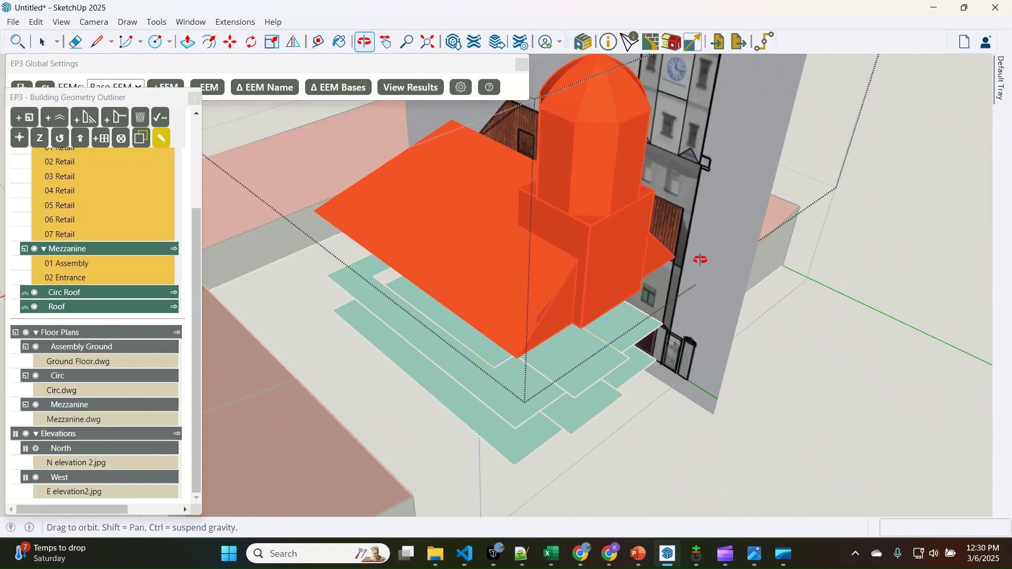
{"action": "left_click_drag", "start_coordinate": [701, 258], "coordinate": [417, 207]}
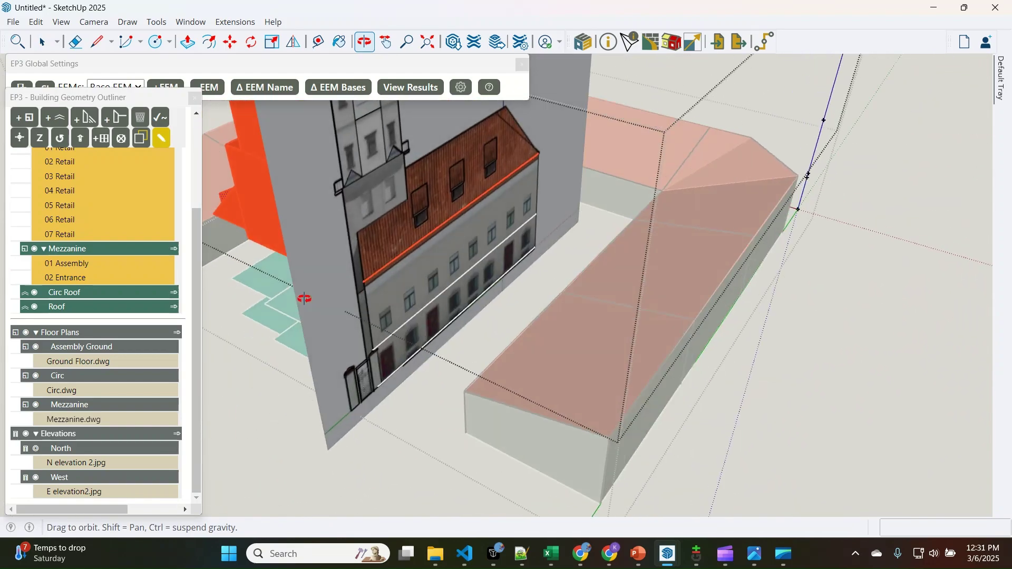
{"action": "key", "text": "space"}
{"action": "scroll", "coordinate": [416, 207], "scroll_direction": "up", "scroll_amount": 6}
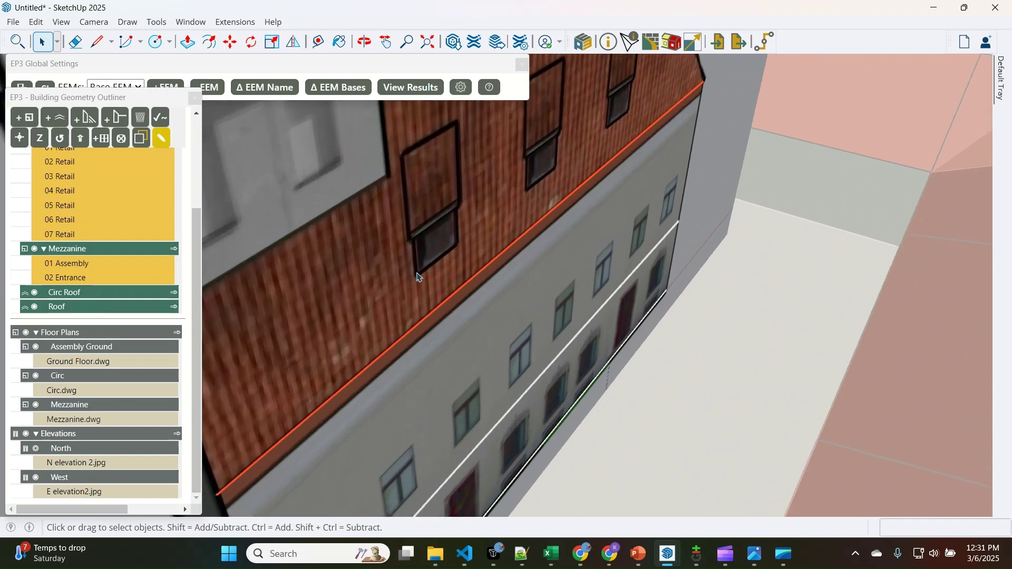
{"action": "key", "text": "l"}
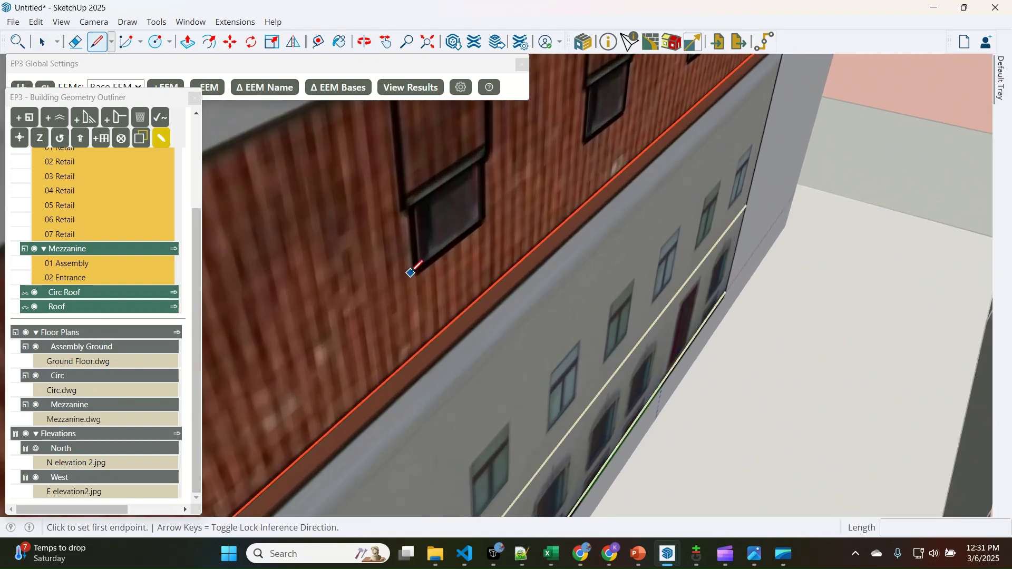
{"action": "left_click", "coordinate": [416, 273]}
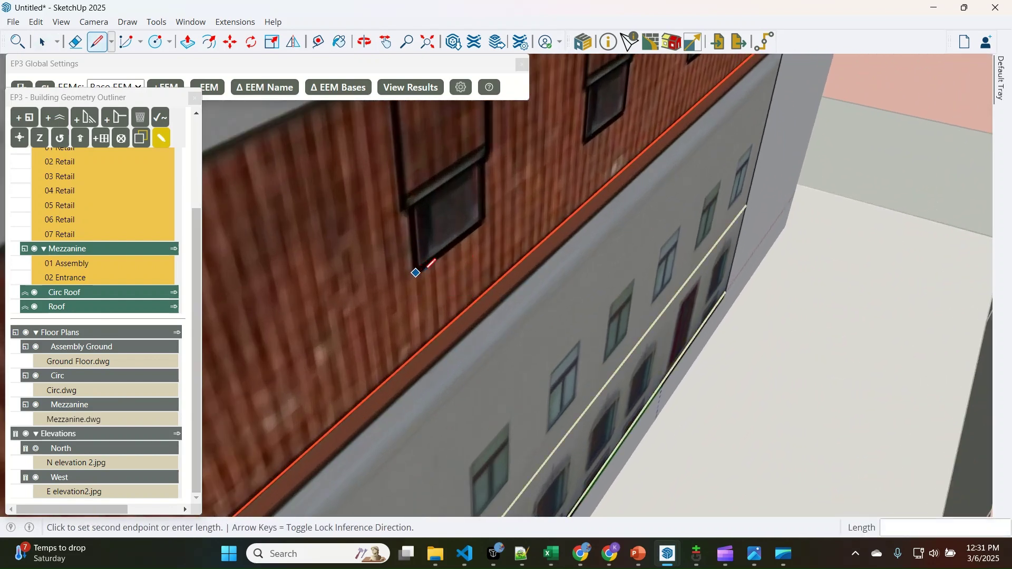
{"action": "left_click", "coordinate": [485, 220]}
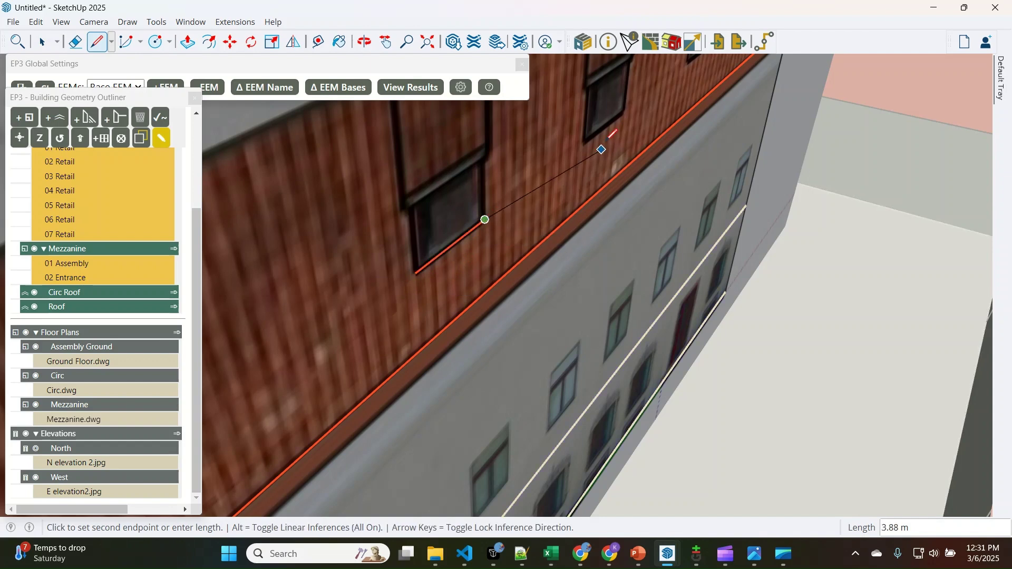
{"action": "key", "text": "Escape"}
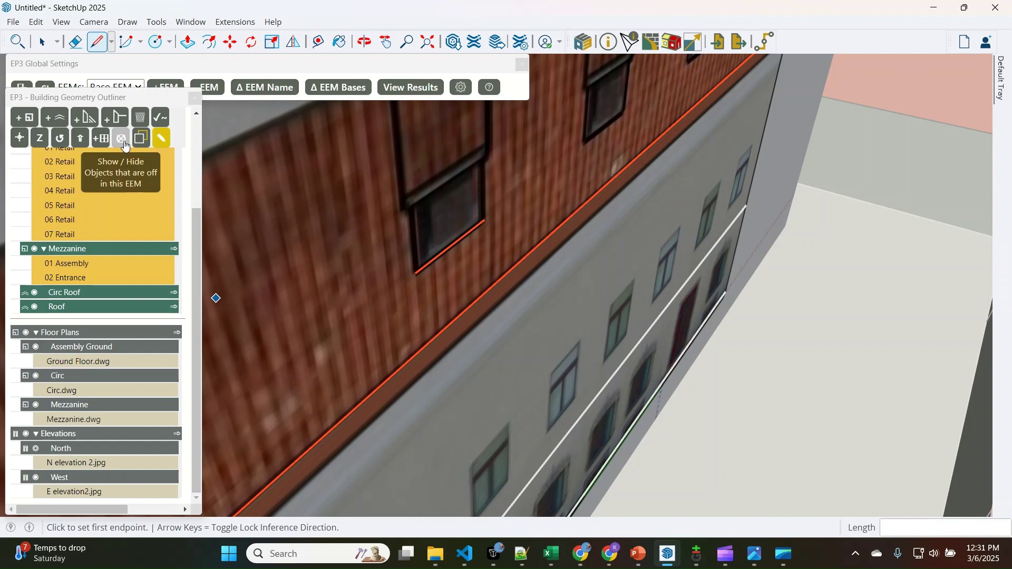
Trace the bottom edges of the middle dormer, about 1.7 m wide, and the dormer farthest from the tower on the west elevation
{"action": "left_click", "coordinate": [142, 140]}
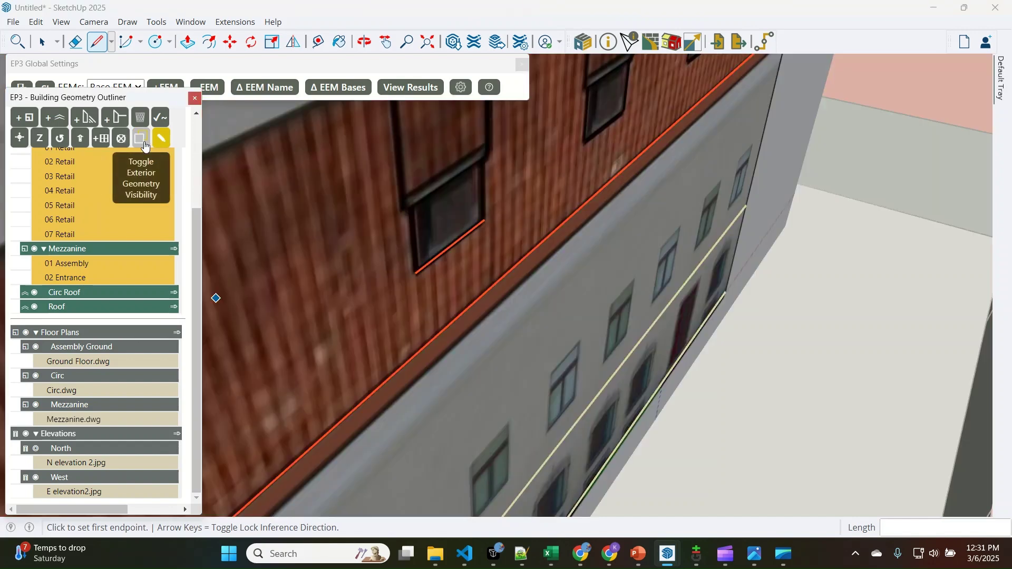
{"action": "scroll", "coordinate": [527, 377], "scroll_direction": "down", "scroll_amount": 2}
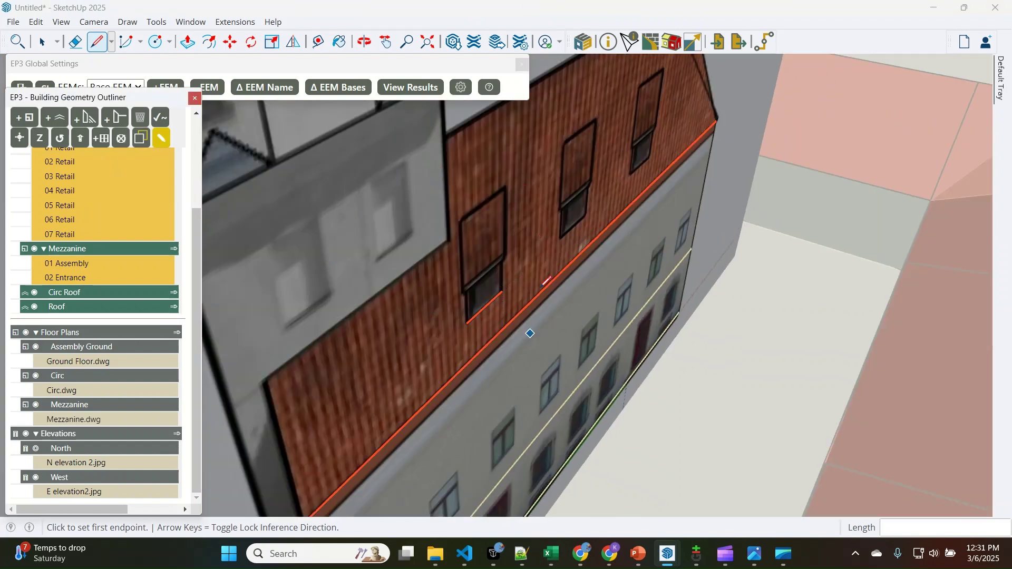
{"action": "scroll", "coordinate": [547, 281], "scroll_direction": "up", "scroll_amount": 2}
{"action": "scroll", "coordinate": [543, 258], "scroll_direction": "up", "scroll_amount": 2}
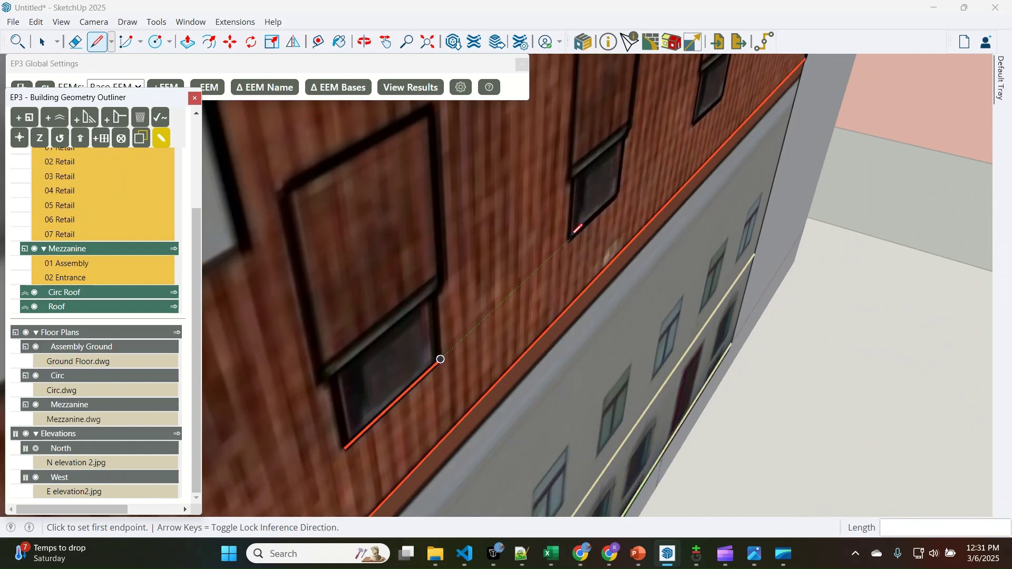
{"action": "left_click", "coordinate": [570, 241]}
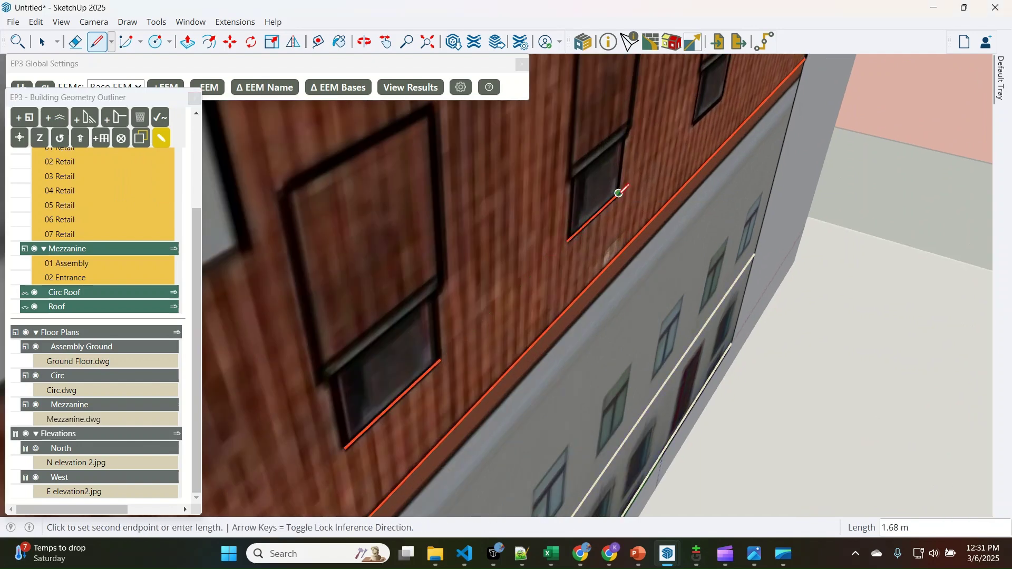
{"action": "scroll", "coordinate": [606, 197], "scroll_direction": "down", "scroll_amount": 3}
{"action": "key", "text": "Escape"}
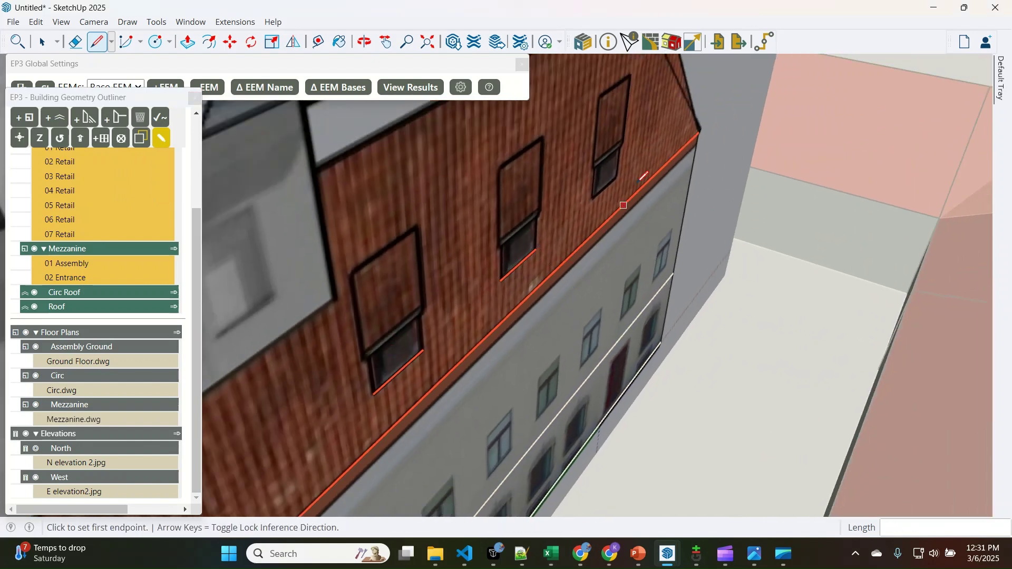
{"action": "left_click", "coordinate": [619, 175]}
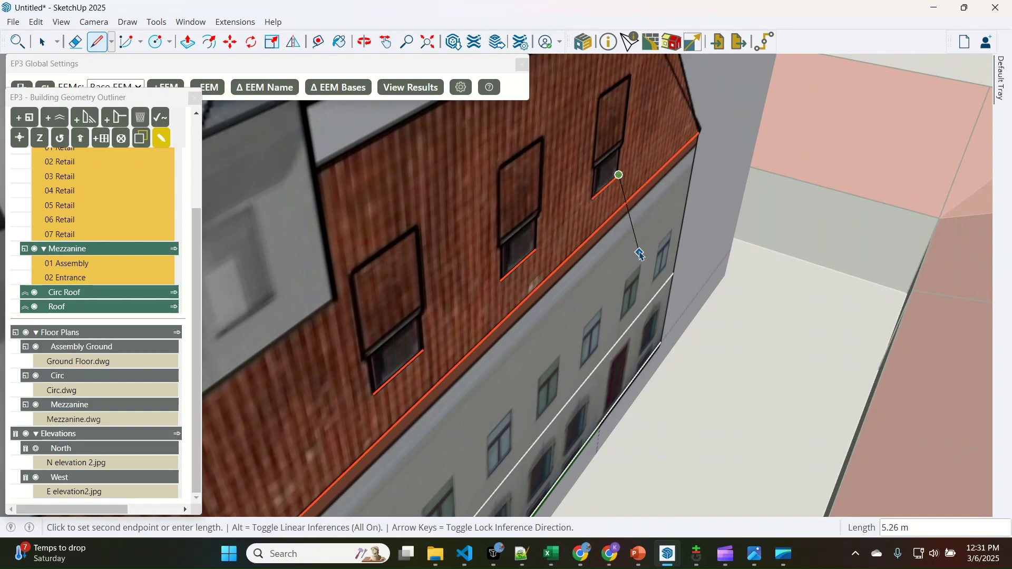
{"action": "key", "text": "space"}
Hide the geometry outside the Roof so only the roof, tower and traced dormer lines are displayed
{"action": "scroll", "coordinate": [637, 228], "scroll_direction": "down", "scroll_amount": 5}
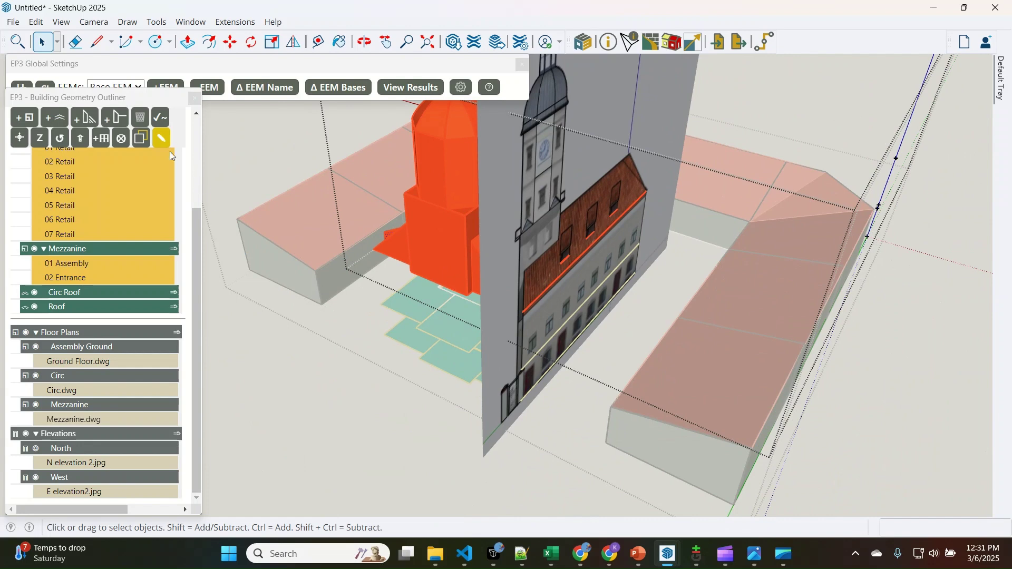
{"action": "left_click", "coordinate": [140, 138]}
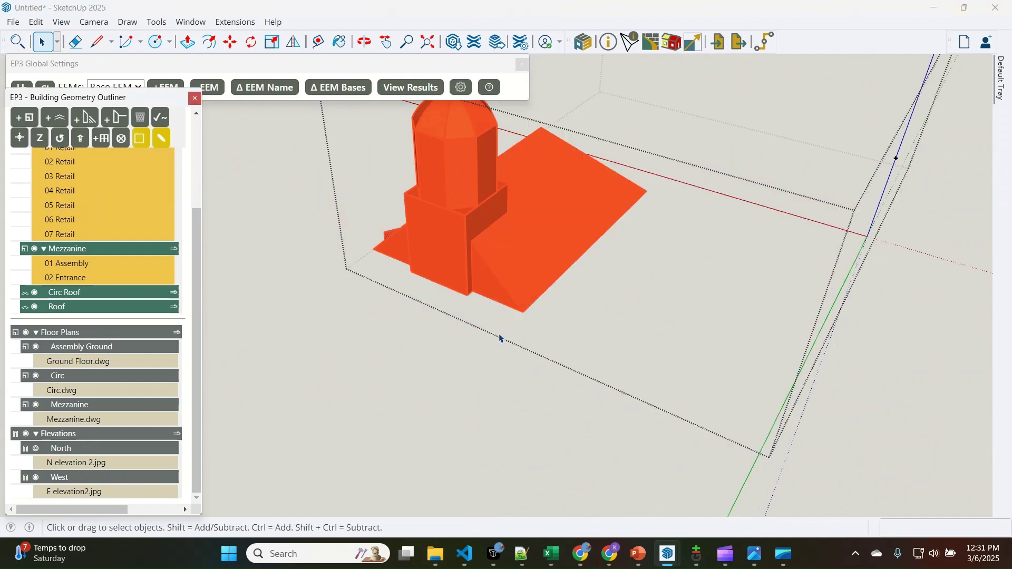
{"action": "middle_click_drag", "start_coordinate": [516, 278], "coordinate": [612, 262]}
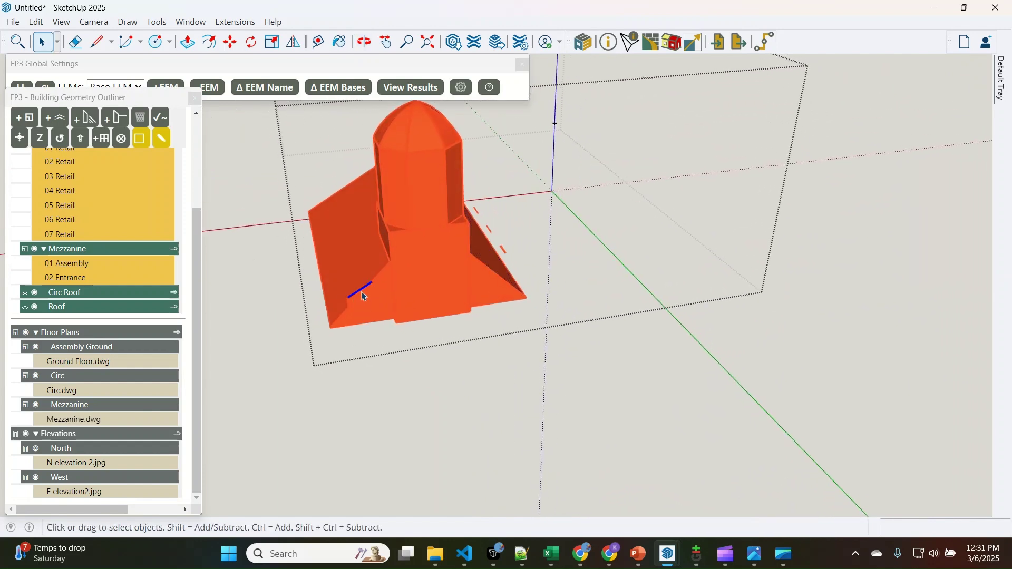
{"action": "middle_click_drag", "start_coordinate": [362, 297], "coordinate": [501, 306]}
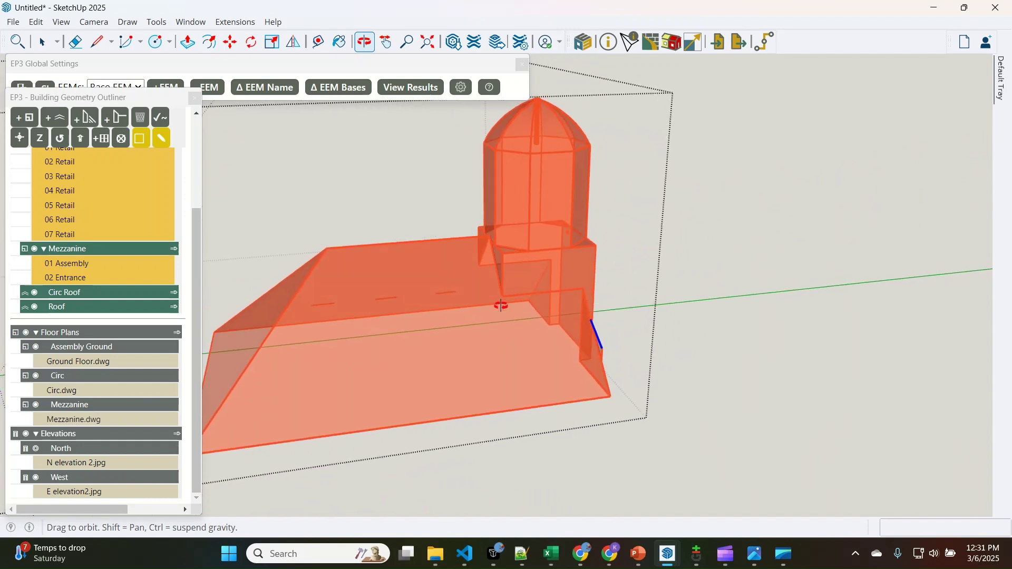
Copy the triangular dormer side profile twice along the roof slope, aligning the copies with both ends of the traced line nearest the tower
{"action": "scroll", "coordinate": [575, 344], "scroll_direction": "up", "scroll_amount": 3}
{"action": "scroll", "coordinate": [612, 346], "scroll_direction": "up", "scroll_amount": 2}
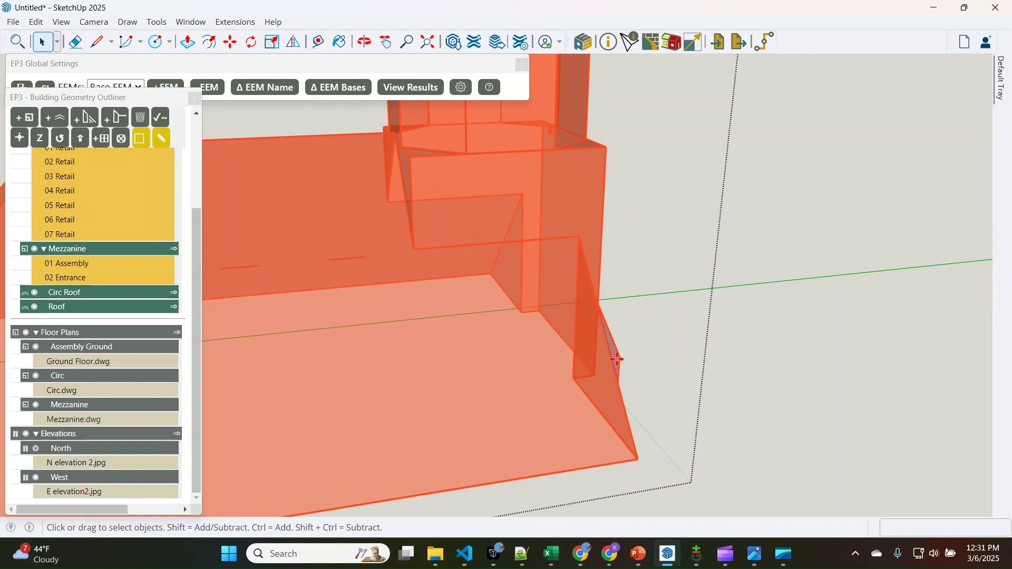
{"action": "key", "text": "m"}
{"action": "key", "text": "ctrl"}
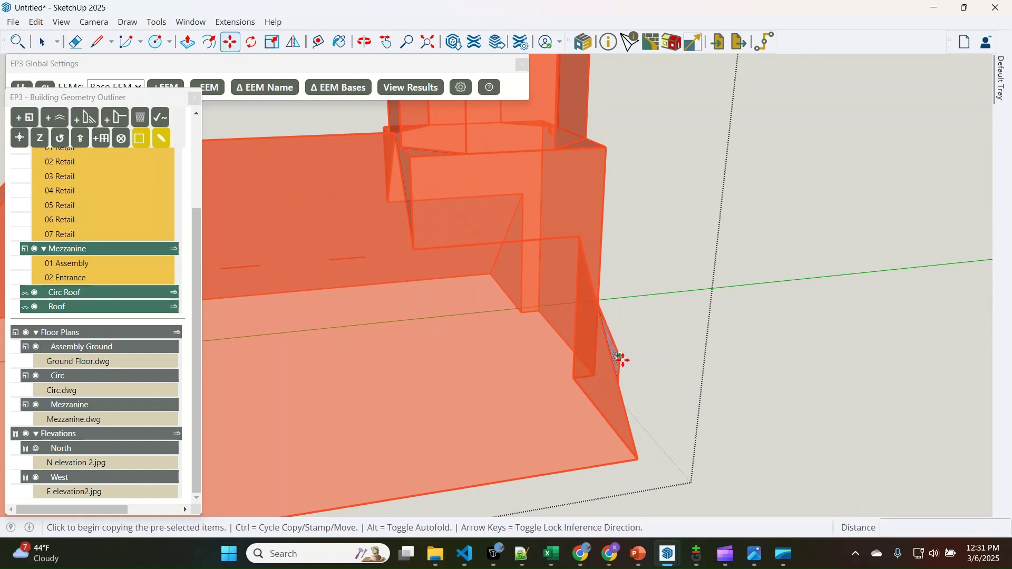
{"action": "left_click", "coordinate": [621, 357]}
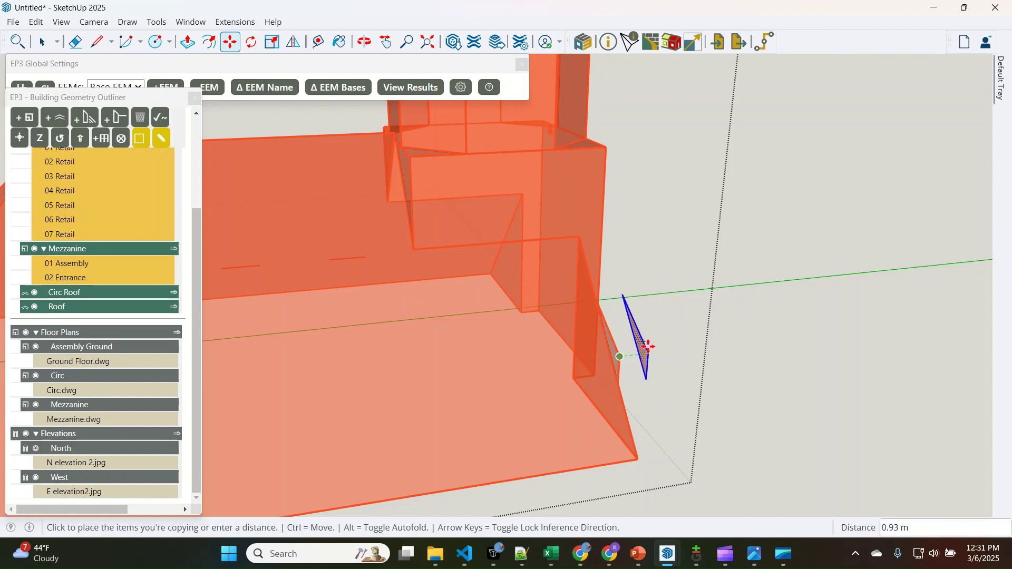
{"action": "left_click", "coordinate": [369, 265]}
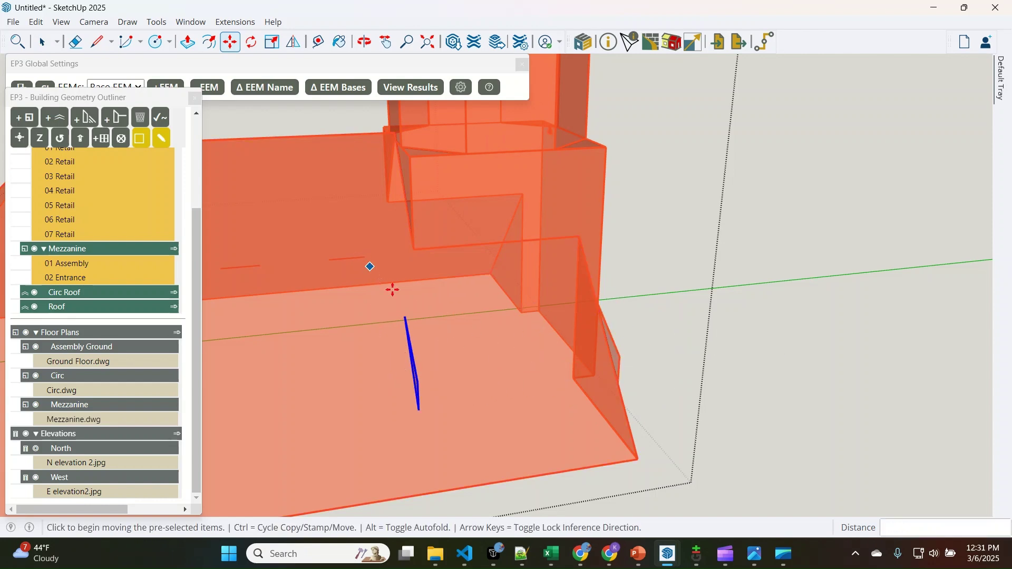
{"action": "left_click", "coordinate": [405, 317]}
{"action": "key", "text": "ctrl"}
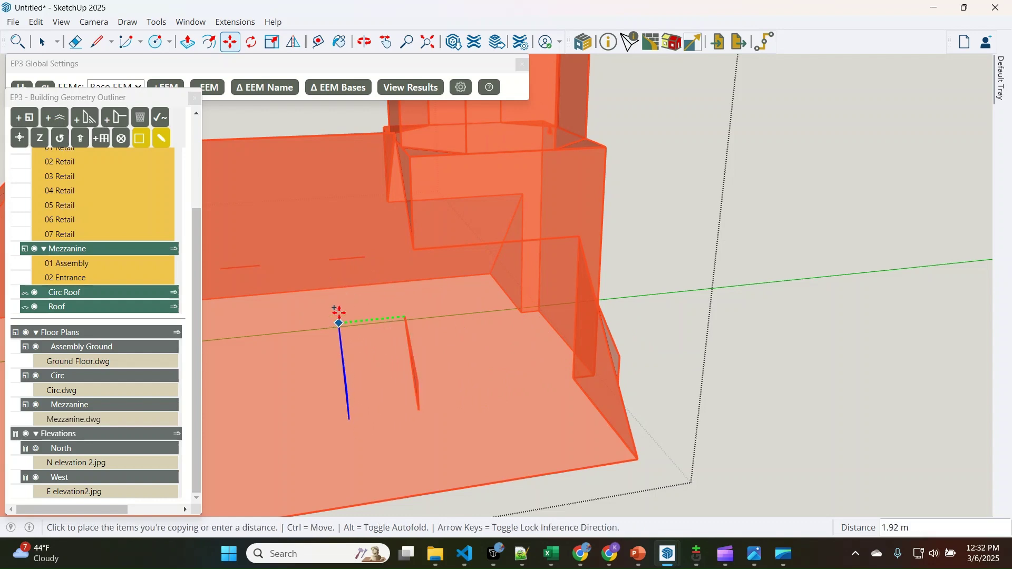
{"action": "left_click", "coordinate": [331, 261]}
{"action": "key", "text": "space"}
Connect the two triangular side profiles with lines at their upper, front and base corners to form the dormer's roof and front faces
{"action": "scroll", "coordinate": [465, 352], "scroll_direction": "down", "scroll_amount": 2}
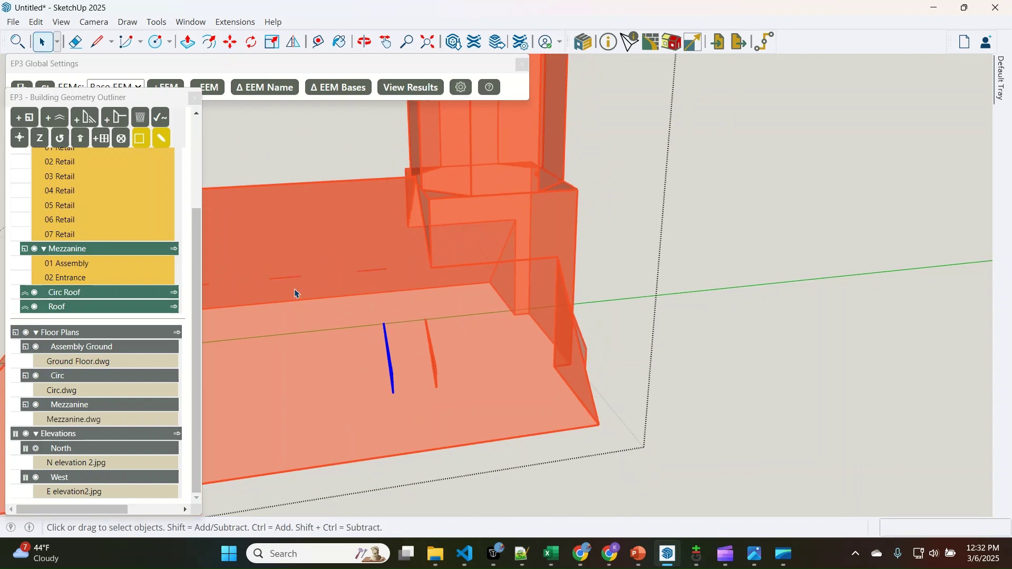
{"action": "scroll", "coordinate": [539, 350], "scroll_direction": "down", "scroll_amount": 2}
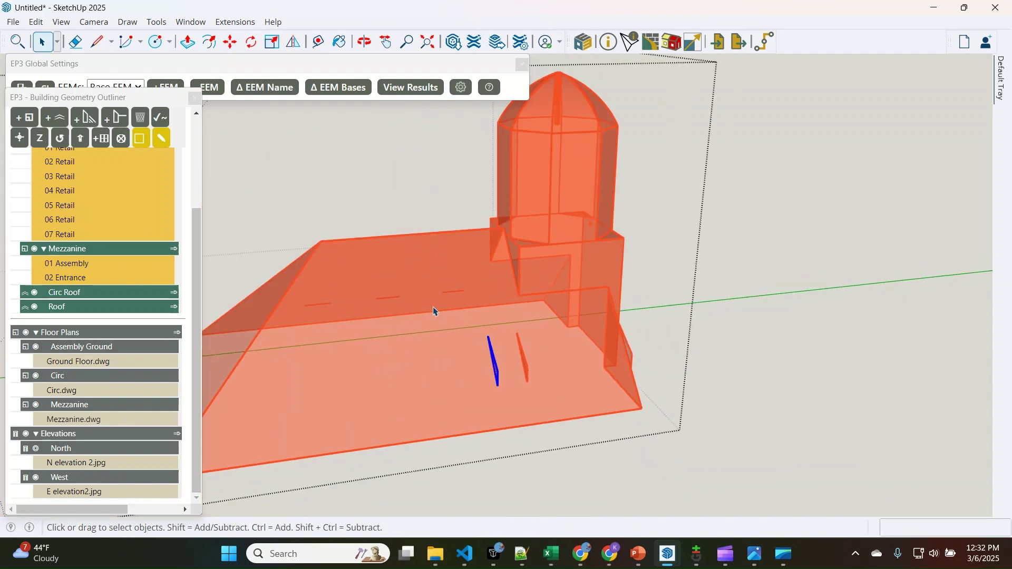
{"action": "scroll", "coordinate": [433, 311], "scroll_direction": "up", "scroll_amount": 2}
{"action": "scroll", "coordinate": [576, 394], "scroll_direction": "up", "scroll_amount": 2}
{"action": "key", "text": "l"}
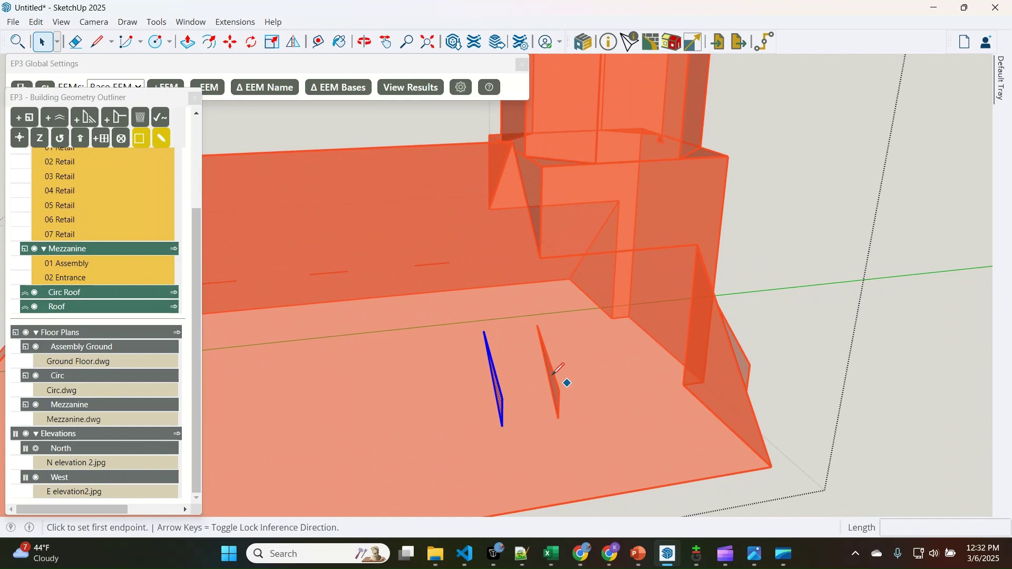
{"action": "left_click", "coordinate": [484, 331]}
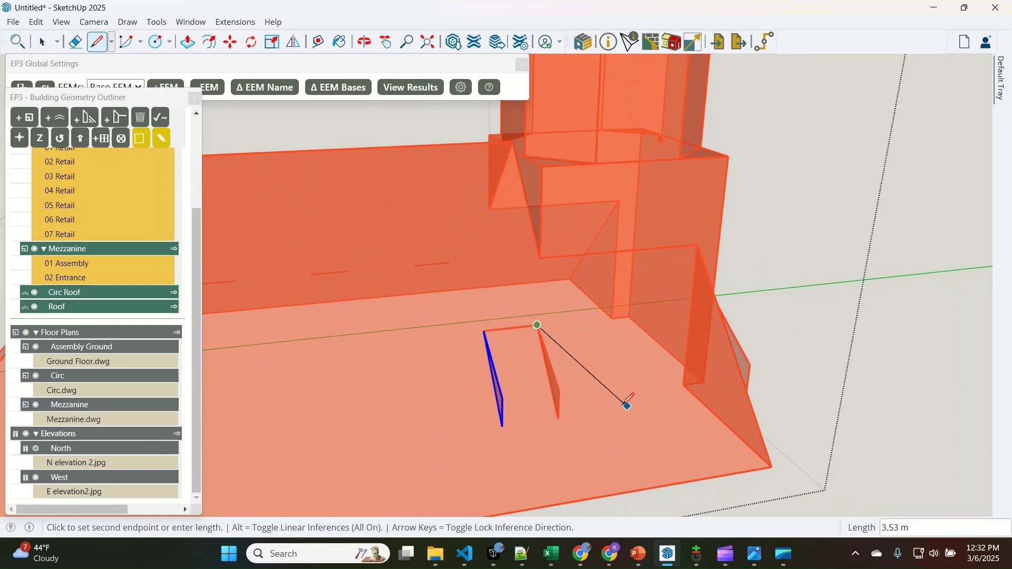
{"action": "left_click", "coordinate": [559, 390]}
{"action": "left_click", "coordinate": [502, 398]}
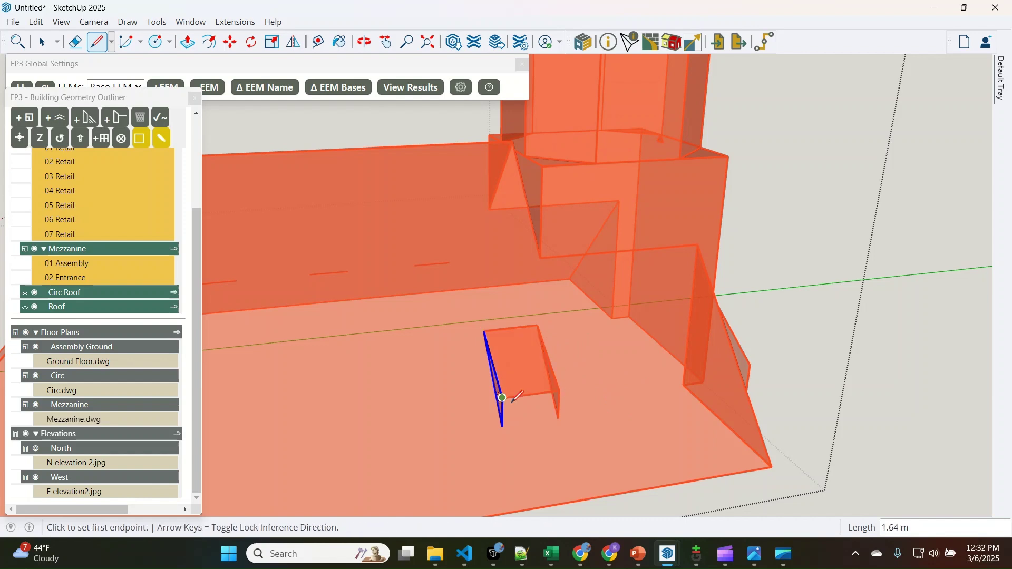
{"action": "left_click", "coordinate": [503, 426]}
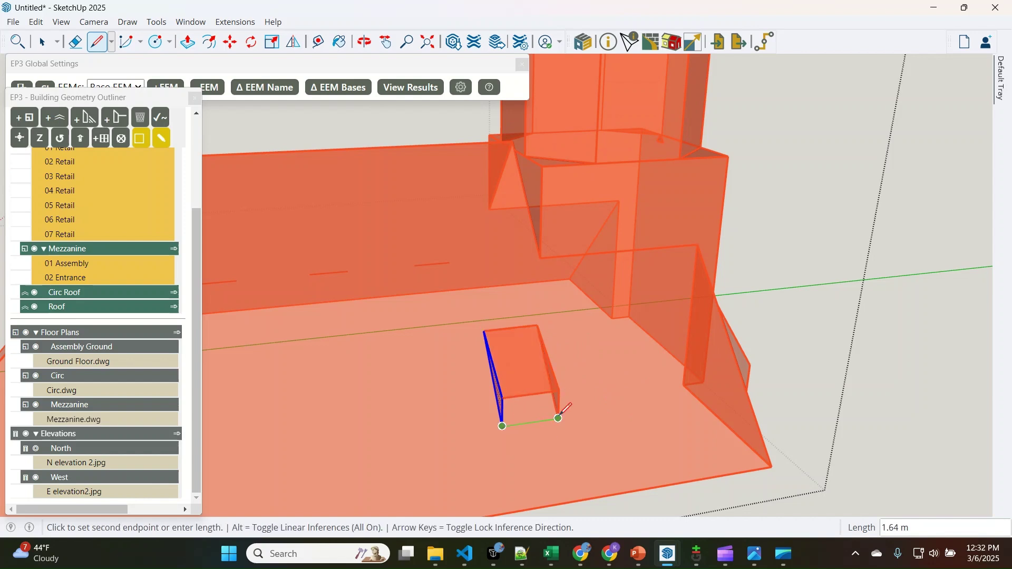
{"action": "left_click", "coordinate": [558, 418]}
{"action": "key", "text": "space"}
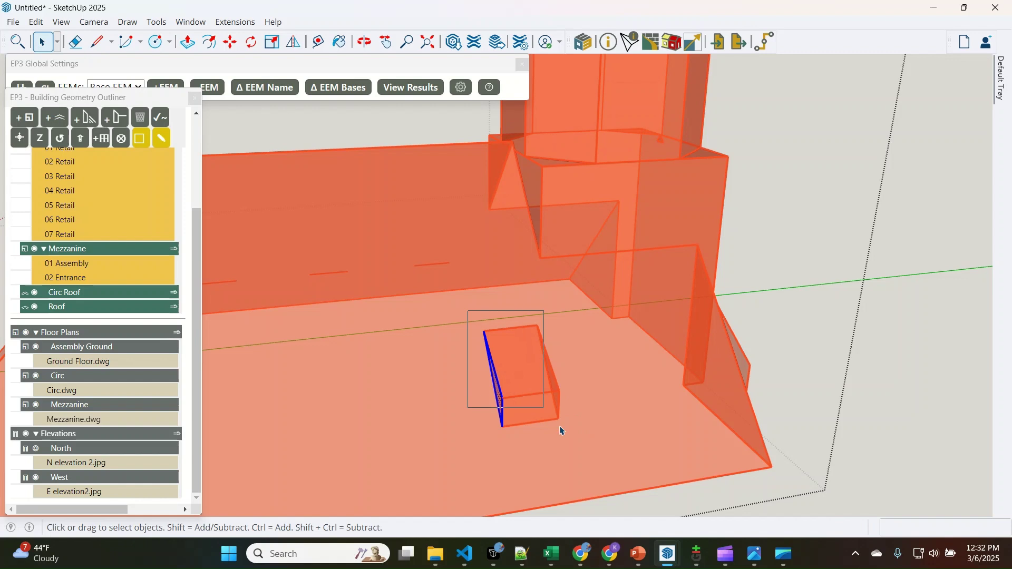
Copy the whole finished dormer along the same roof slope, aligning the copy with the end of the middle traced dormer line
{"action": "left_click_drag", "start_coordinate": [570, 457], "coordinate": [572, 464]}
{"action": "key", "text": "m"}
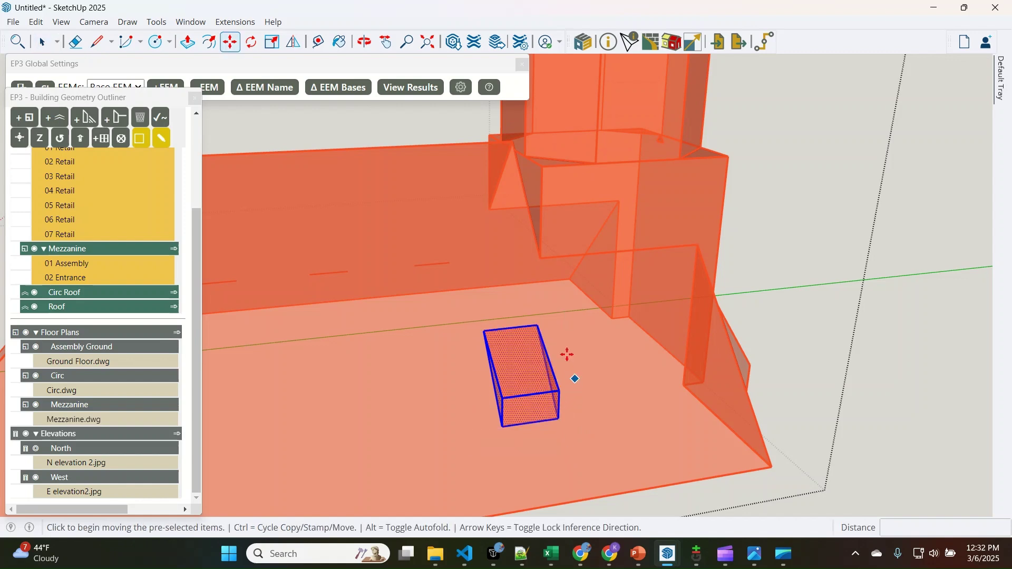
{"action": "key", "text": "ctrl"}
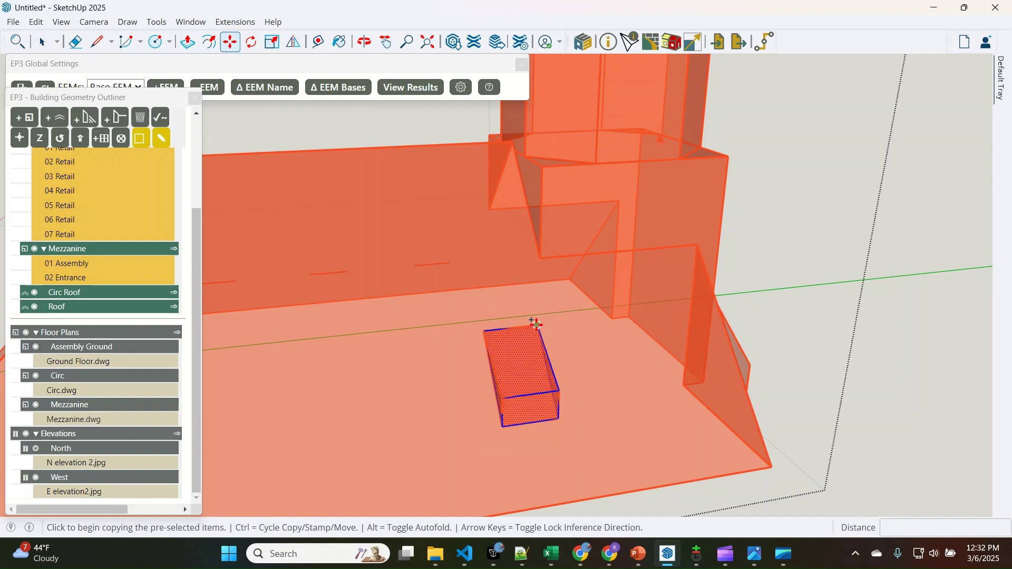
{"action": "left_click", "coordinate": [537, 324]}
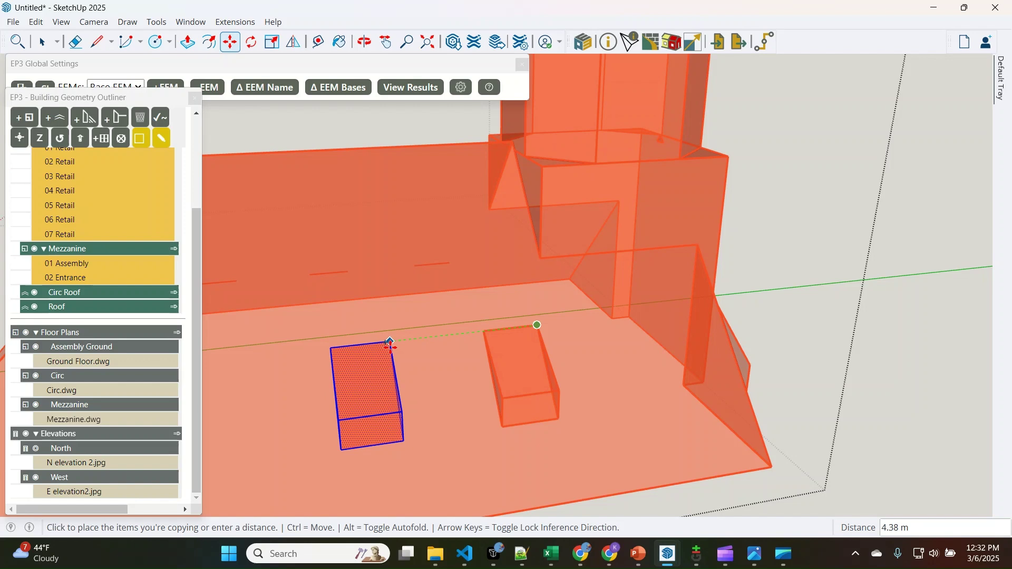
{"action": "left_click", "coordinate": [347, 271]}
{"action": "scroll", "coordinate": [814, 388], "scroll_direction": "down", "scroll_amount": 2}
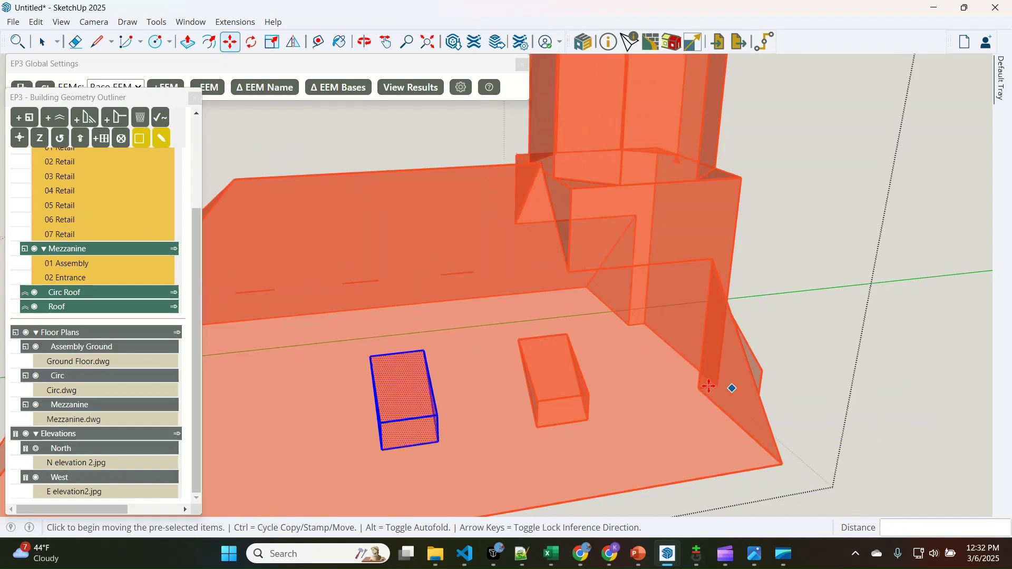
Copy the middle dormer farther along the slope, aligning it with the traced line farthest from the tower
{"action": "scroll", "coordinate": [685, 380], "scroll_direction": "down", "scroll_amount": 2}
{"action": "key", "text": "ctrl"}
{"action": "left_click", "coordinate": [492, 359]}
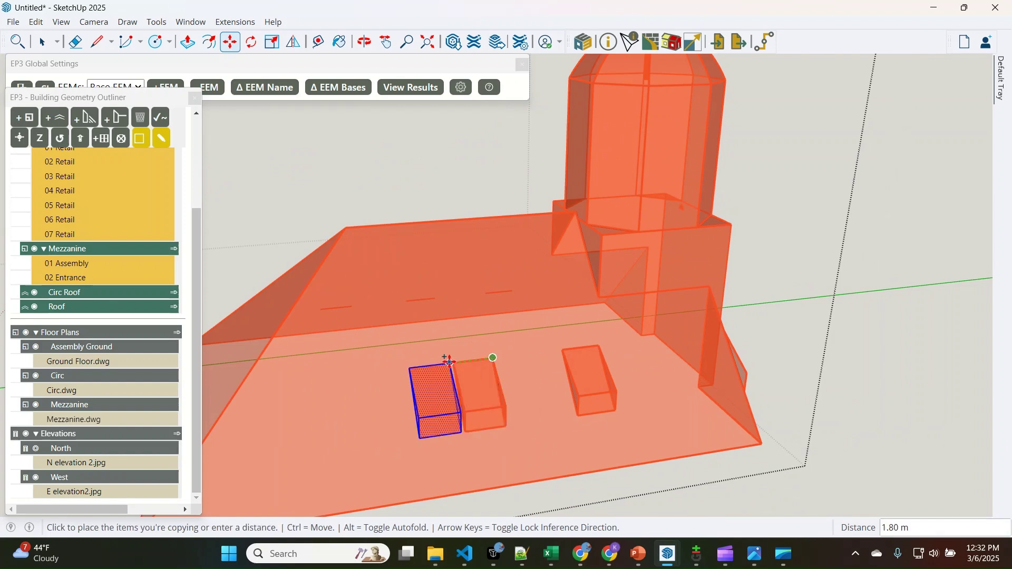
{"action": "left_click", "coordinate": [349, 307]}
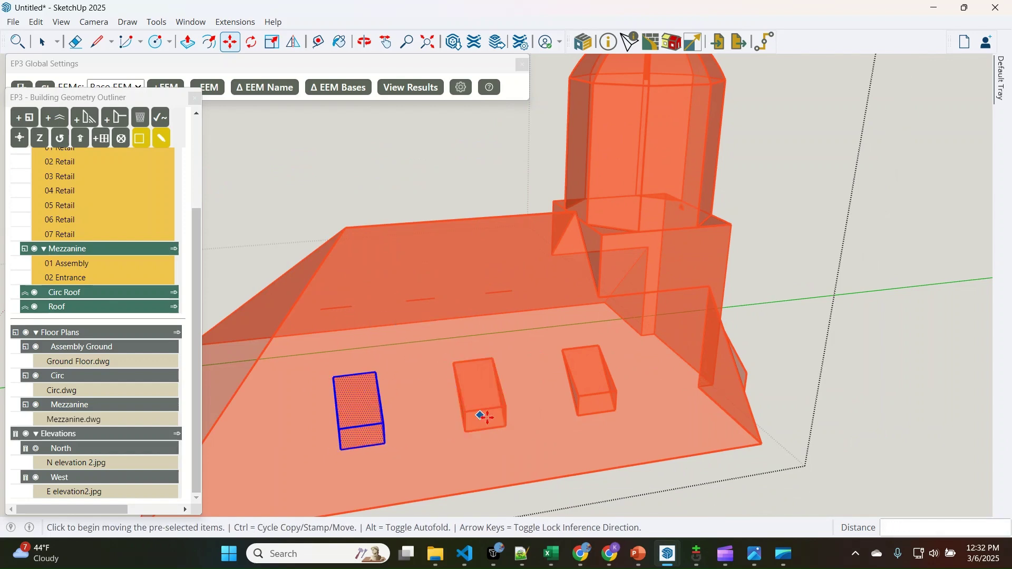
{"action": "key", "text": "space"}
Rotate a copy of the middle dormer 180° about a point on the roof ridge, placing it on the opposite slope
{"action": "scroll", "coordinate": [642, 419], "scroll_direction": "down", "scroll_amount": 2}
{"action": "scroll", "coordinate": [506, 393], "scroll_direction": "down", "scroll_amount": 1}
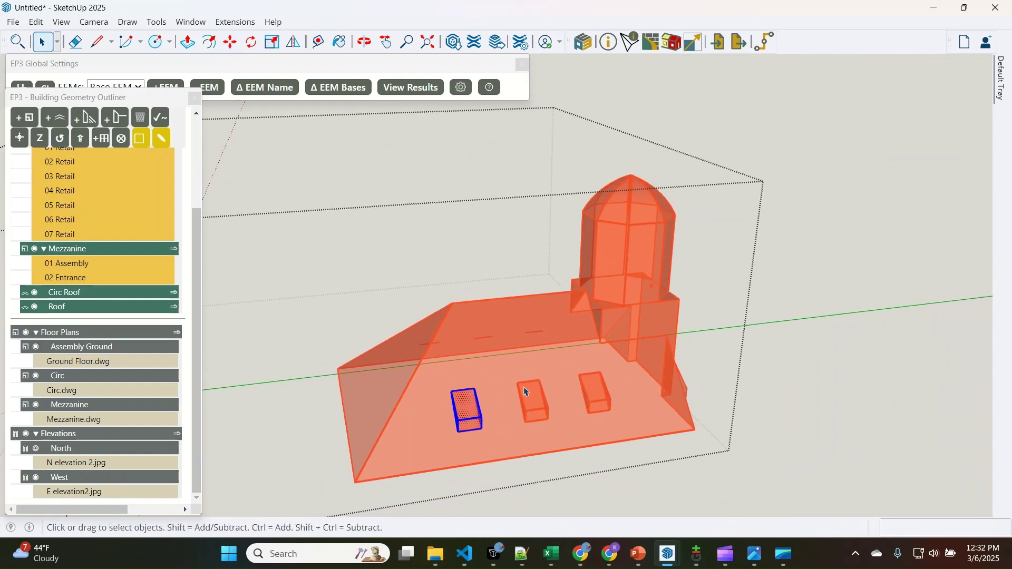
{"action": "mouse_move", "coordinate": [524, 388]}
{"action": "middle_mouse_down"}
{"action": "mouse_move", "coordinate": [515, 461]}
{"action": "mouse_move", "coordinate": [523, 380]}
{"action": "middle_mouse_up"}
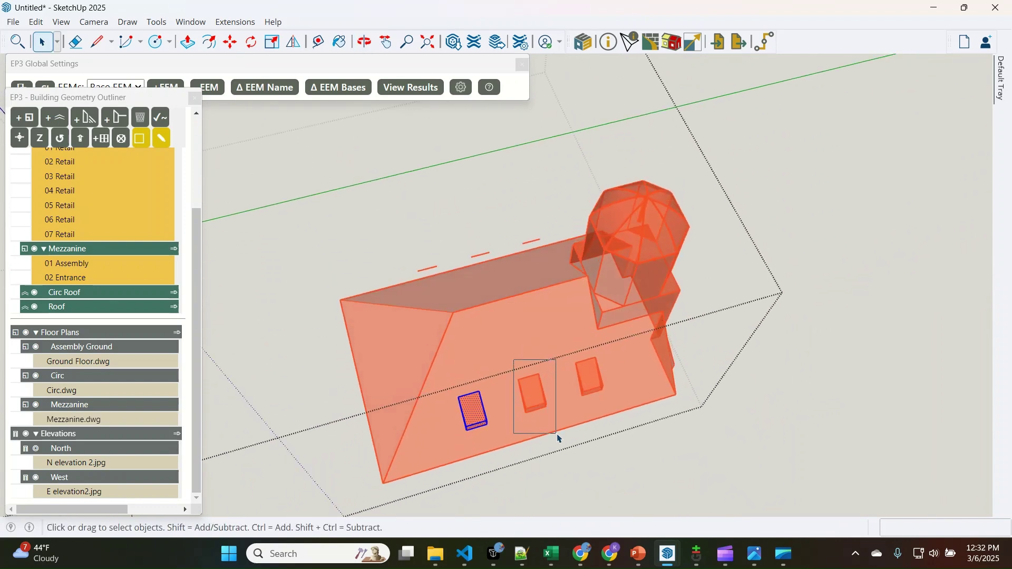
{"action": "left_click_drag", "start_coordinate": [558, 437], "coordinate": [559, 438]}
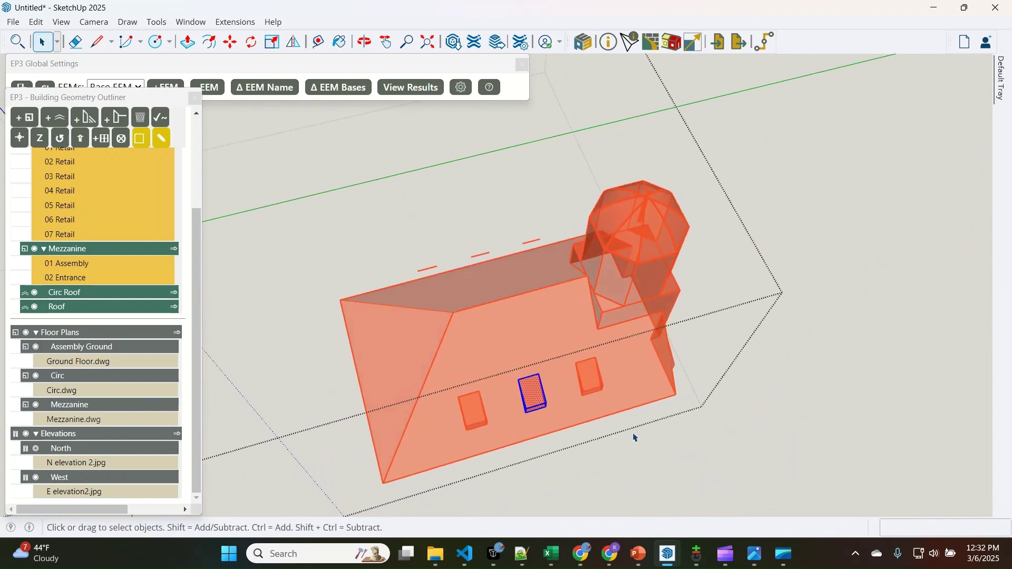
{"action": "left_click", "coordinate": [252, 42]}
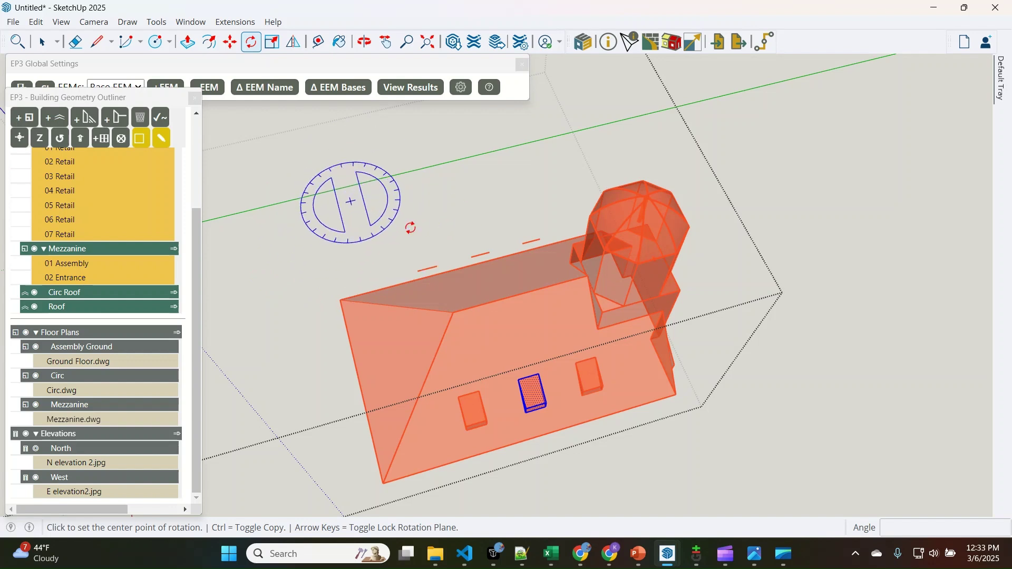
{"action": "left_click", "coordinate": [522, 293]}
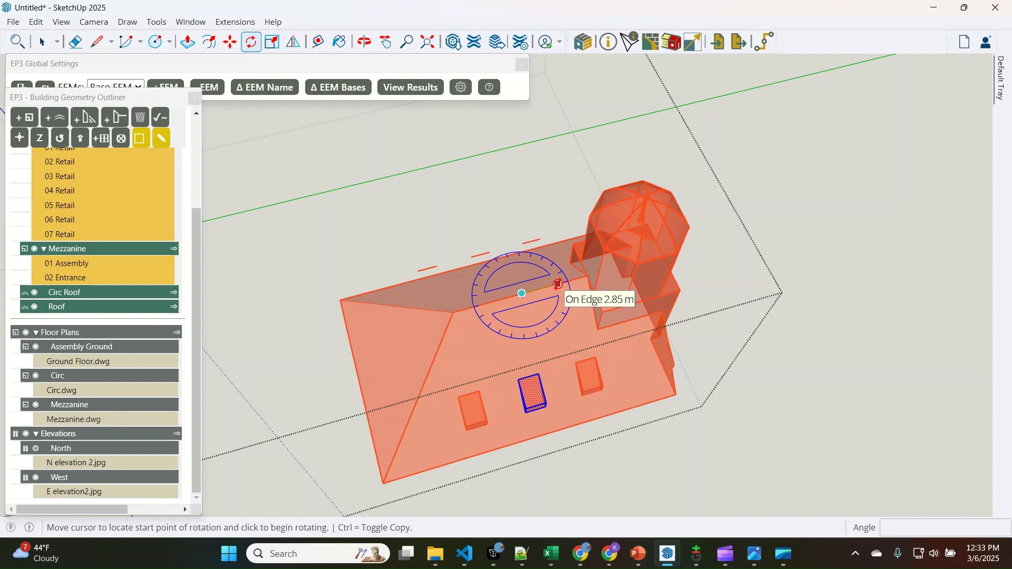
{"action": "key", "text": "ctrl"}
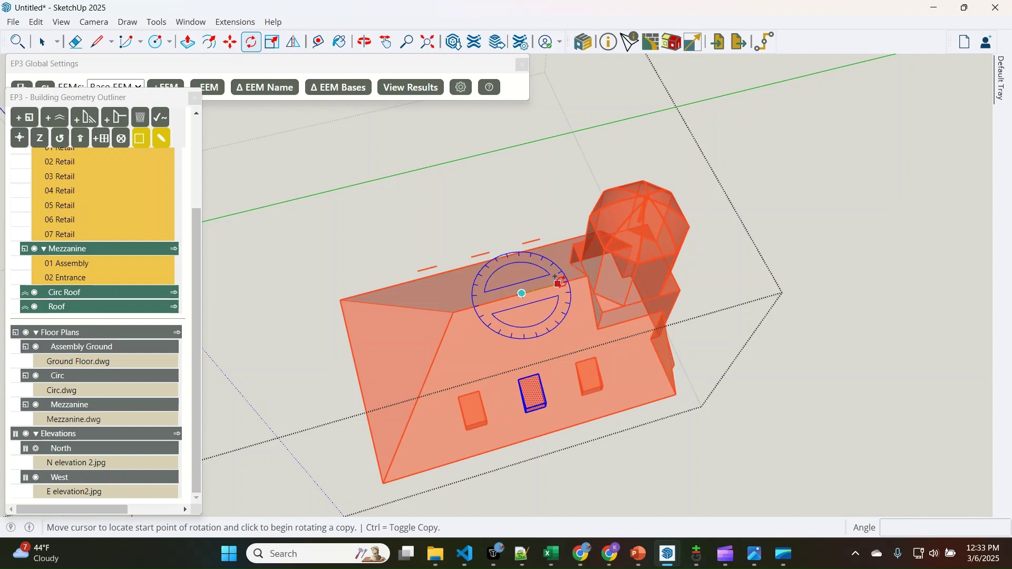
{"action": "left_click", "coordinate": [558, 283]}
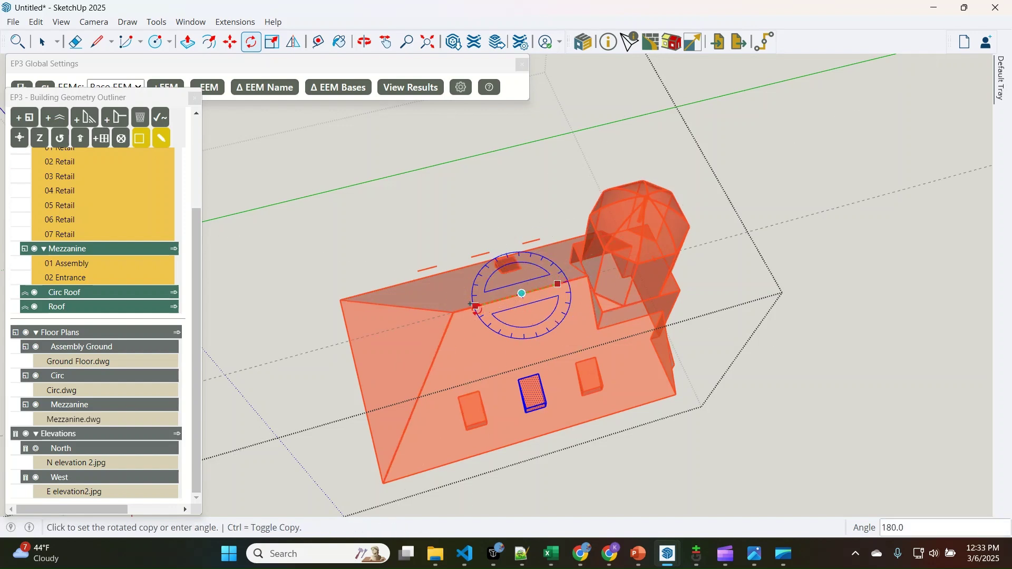
{"action": "left_click", "coordinate": [476, 306]}
{"action": "key", "text": "space"}
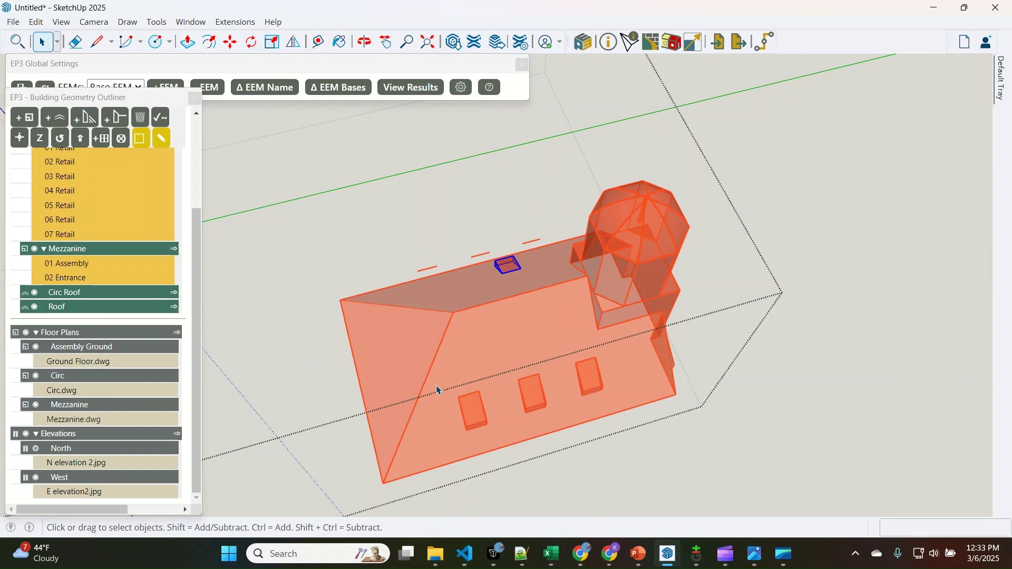
Move the rotated dormer along the green axis so its front corner aligns with the end of the middle traced line below it
{"action": "key", "text": "o"}
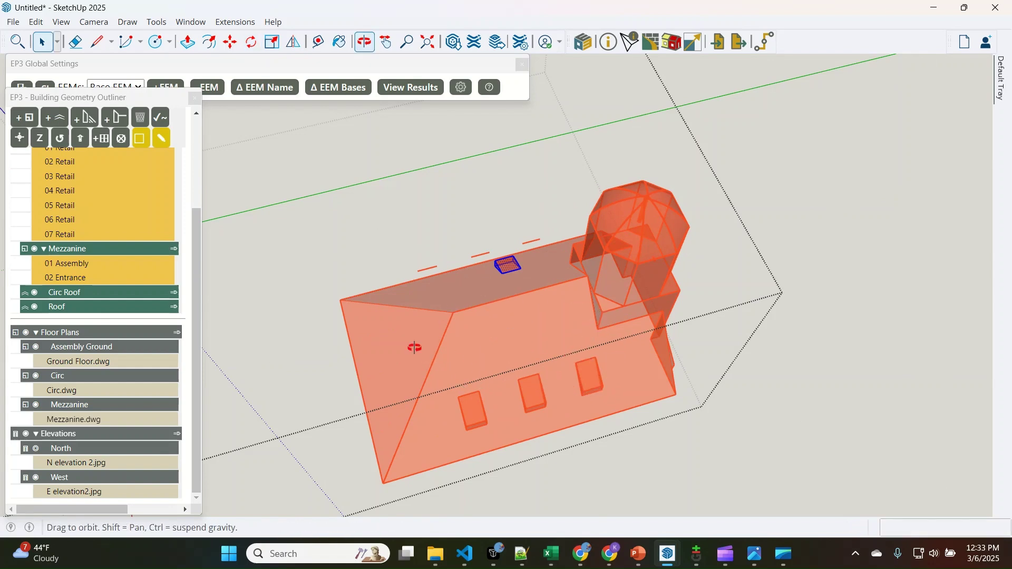
{"action": "left_click_drag", "start_coordinate": [413, 343], "coordinate": [734, 289]}
{"action": "key", "text": "space"}
{"action": "scroll", "coordinate": [453, 352], "scroll_direction": "up", "scroll_amount": 3}
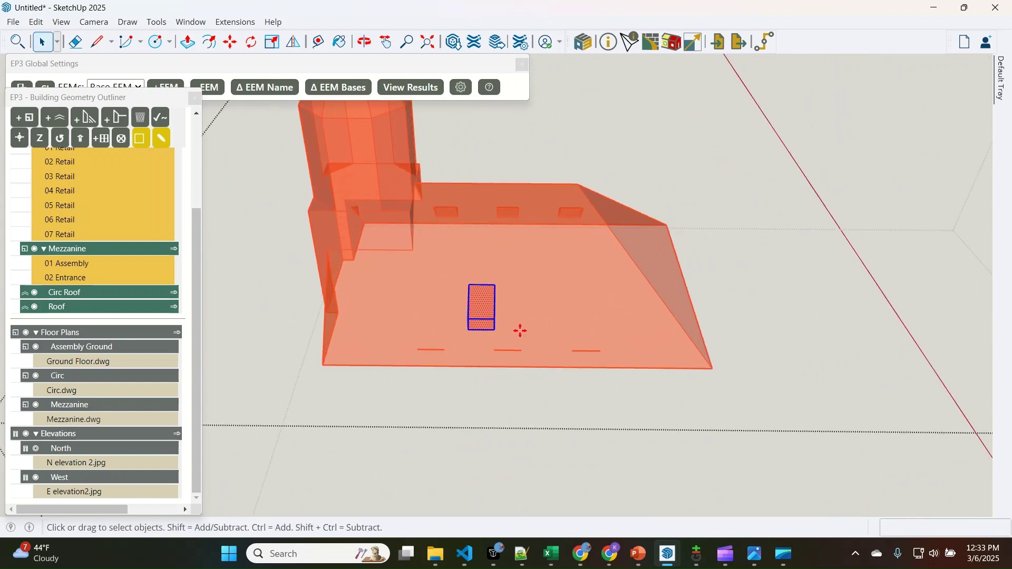
{"action": "key", "text": "m"}
{"action": "left_click", "coordinate": [495, 317]}
{"action": "key", "text": "Escape"}
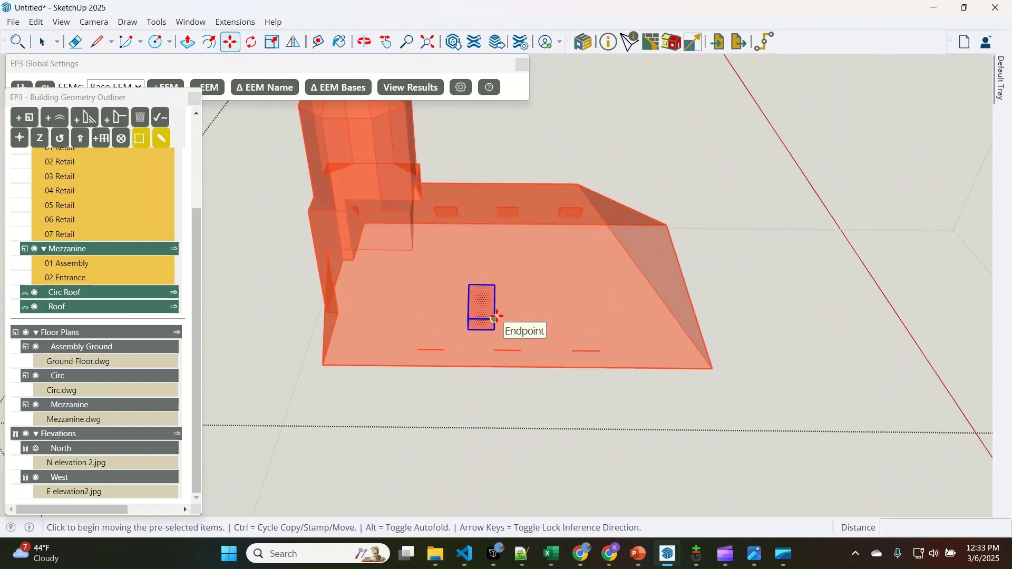
{"action": "left_click", "coordinate": [499, 317]}
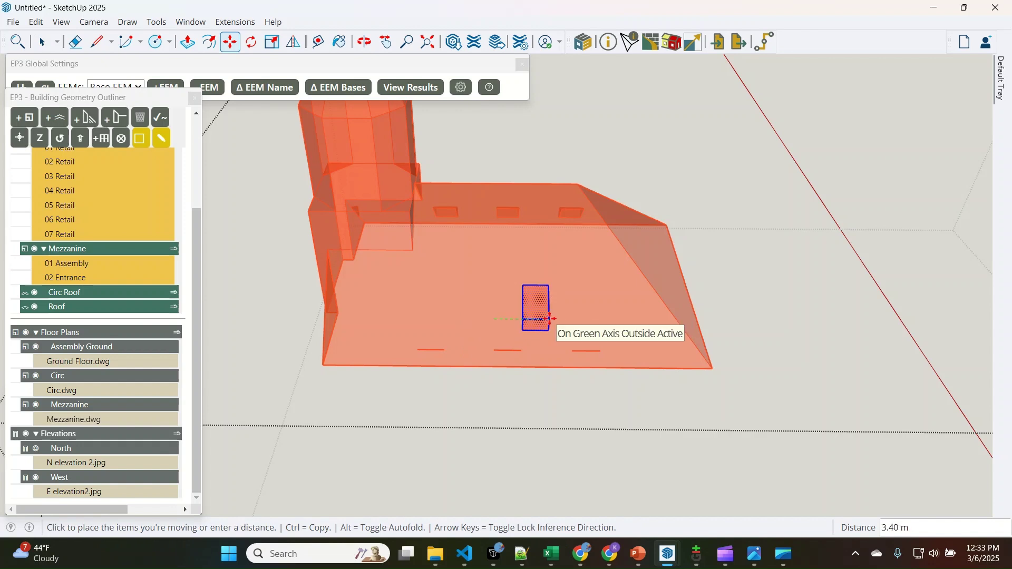
{"action": "left_click", "coordinate": [516, 350]}
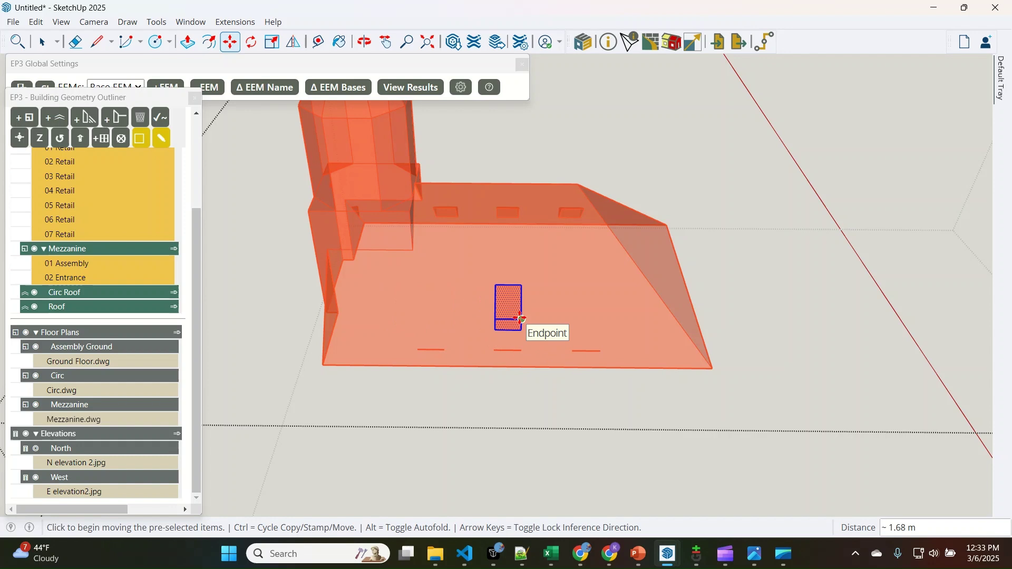
Copy the rotated dormer twice along its slope, aligning the copies with the outer two traced lines
{"action": "left_click", "coordinate": [521, 318]}
{"action": "key", "text": "ctrl"}
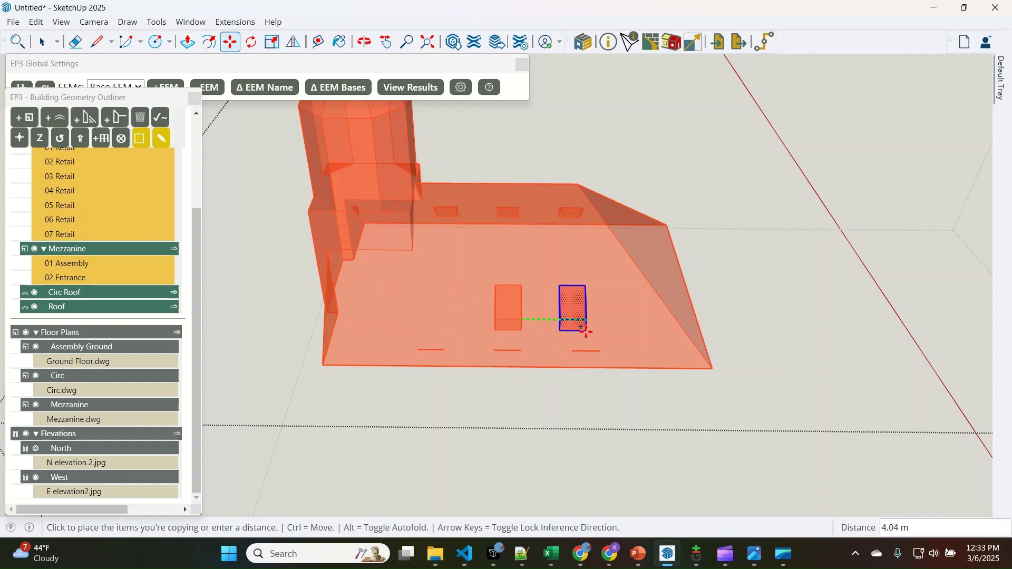
{"action": "left_click", "coordinate": [598, 352]}
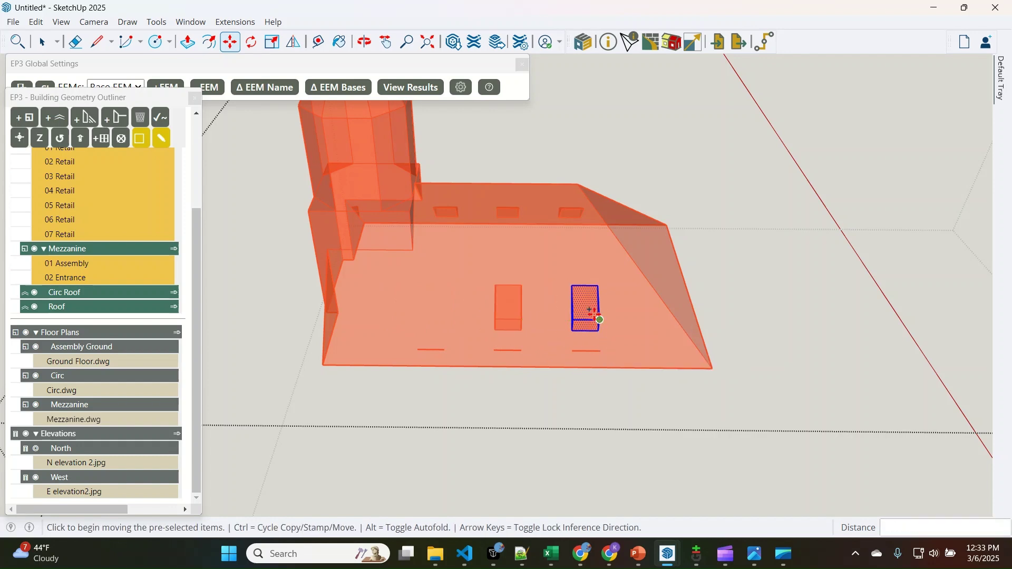
{"action": "left_click", "coordinate": [599, 320]}
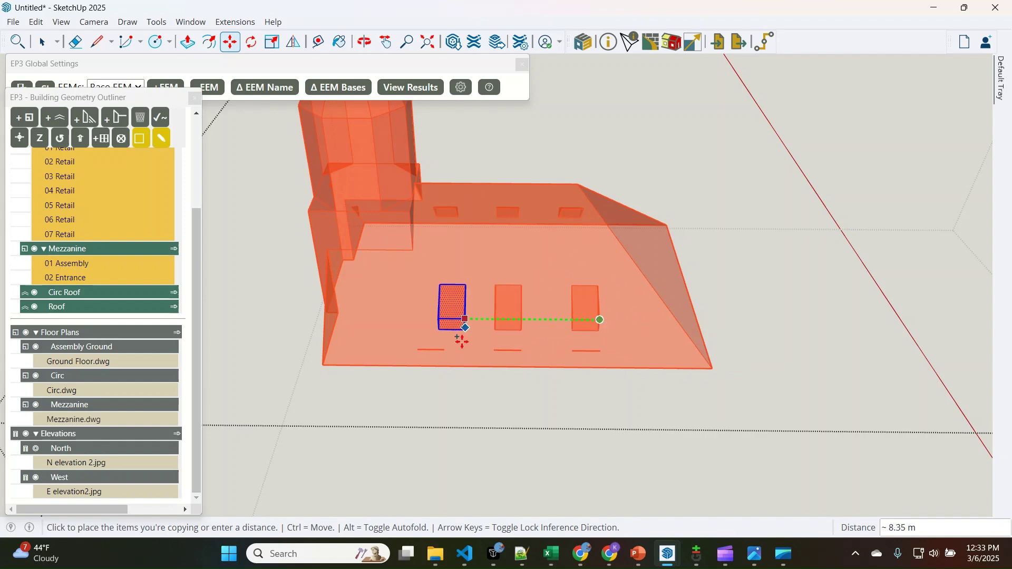
{"action": "left_click", "coordinate": [445, 348]}
{"action": "key", "text": "space"}
{"action": "scroll", "coordinate": [427, 248], "scroll_direction": "down", "scroll_amount": 2}
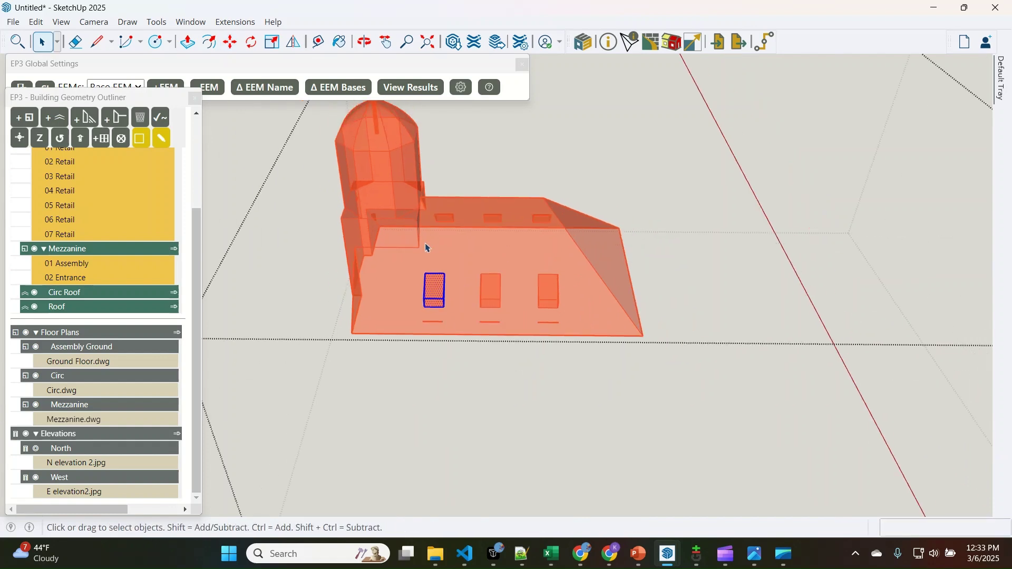
Finish editing the Roof and accept deleting the roof faces that lie below other faces
{"action": "middle_click_drag", "start_coordinate": [389, 298], "coordinate": [870, 323]}
{"action": "scroll", "coordinate": [358, 196], "scroll_direction": "down", "scroll_amount": 2}
{"action": "left_click", "coordinate": [578, 436]}
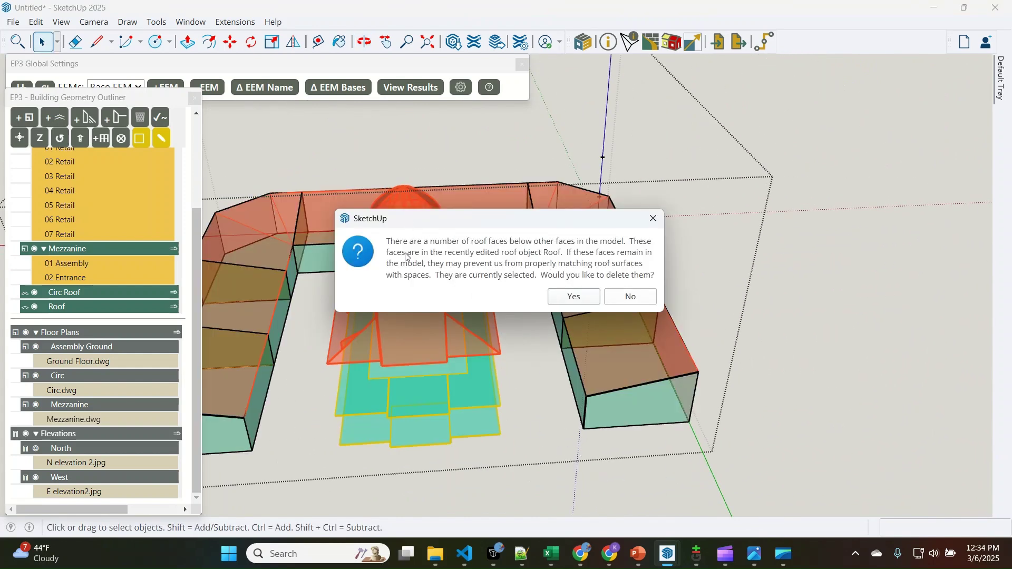
{"action": "left_click", "coordinate": [572, 298]}
Reopen the Roof alone for editing and delete the leftover triangular dormer side profile at the hip beside the tower base
{"action": "left_click", "coordinate": [430, 327]}
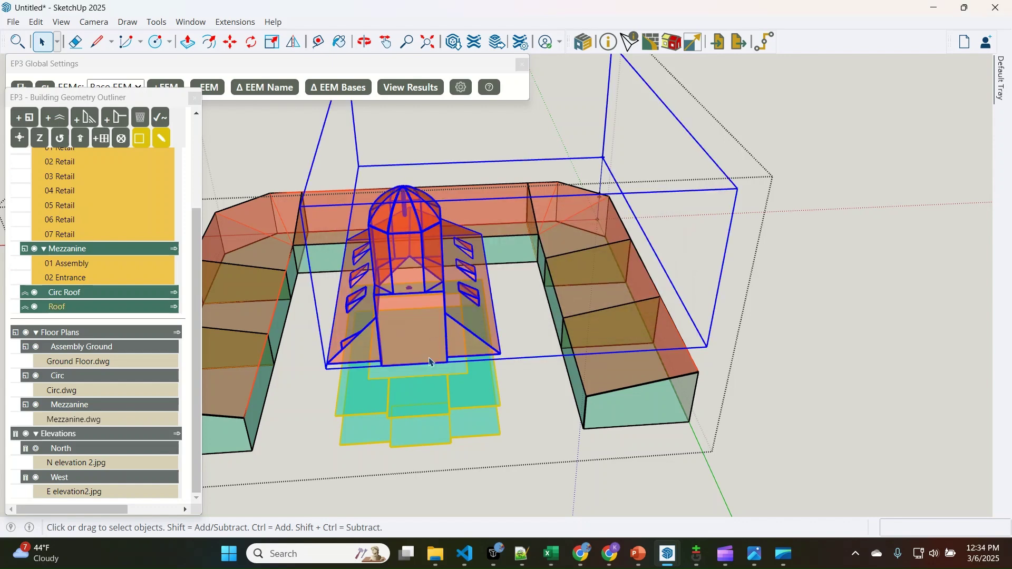
{"action": "middle_click_drag", "start_coordinate": [420, 357], "coordinate": [520, 334]}
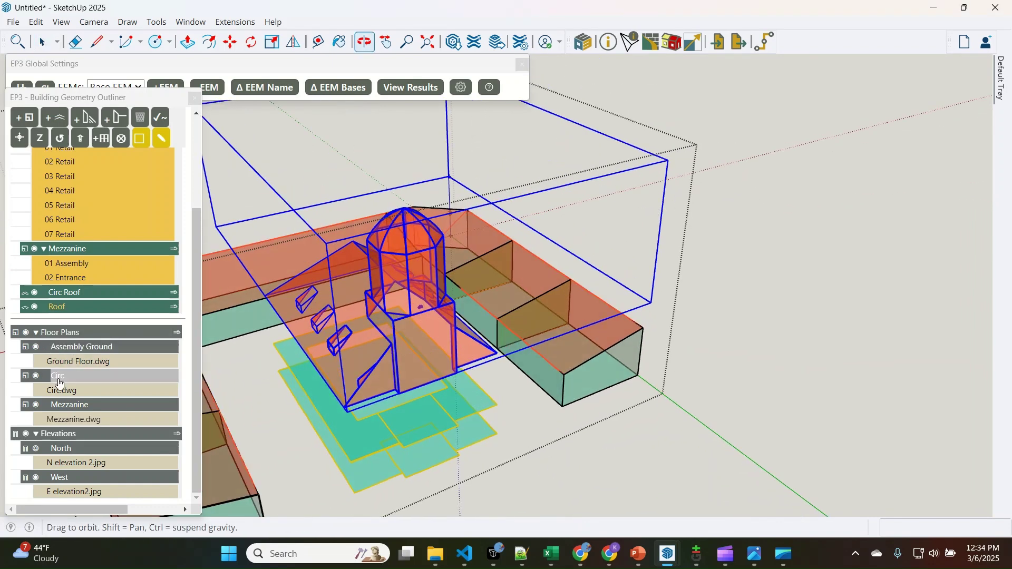
{"action": "left_click", "coordinate": [174, 307]}
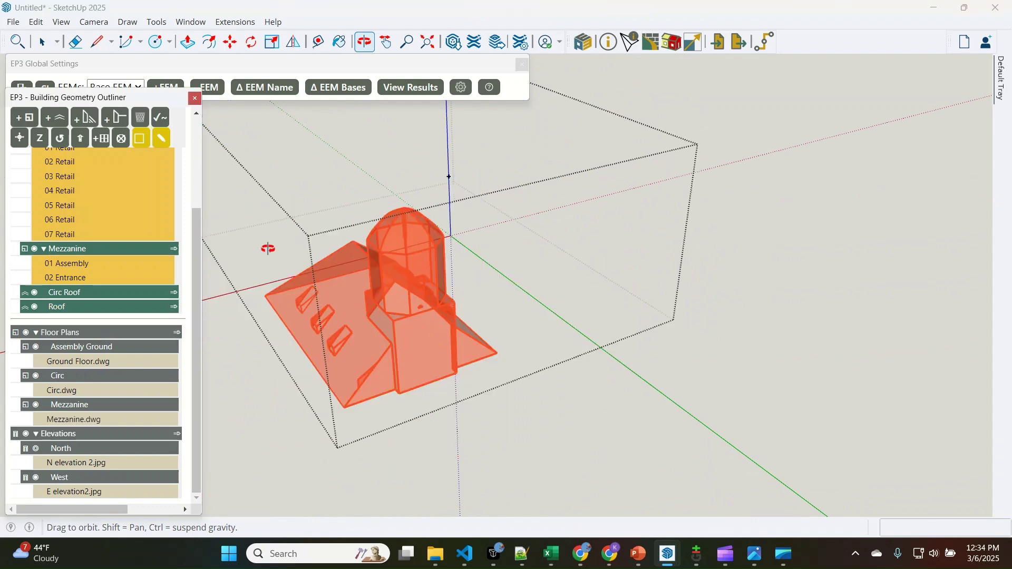
{"action": "middle_click_drag", "start_coordinate": [398, 360], "coordinate": [365, 374]}
{"action": "scroll", "coordinate": [365, 374], "scroll_direction": "up", "scroll_amount": 4}
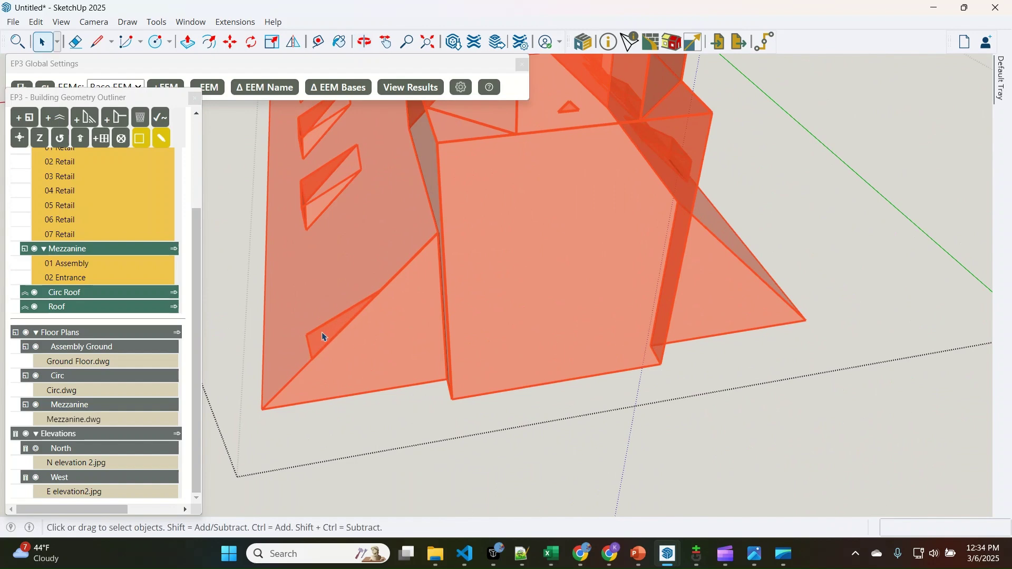
{"action": "left_click_drag", "start_coordinate": [318, 331], "coordinate": [307, 342]}
{"action": "key", "text": "space"}
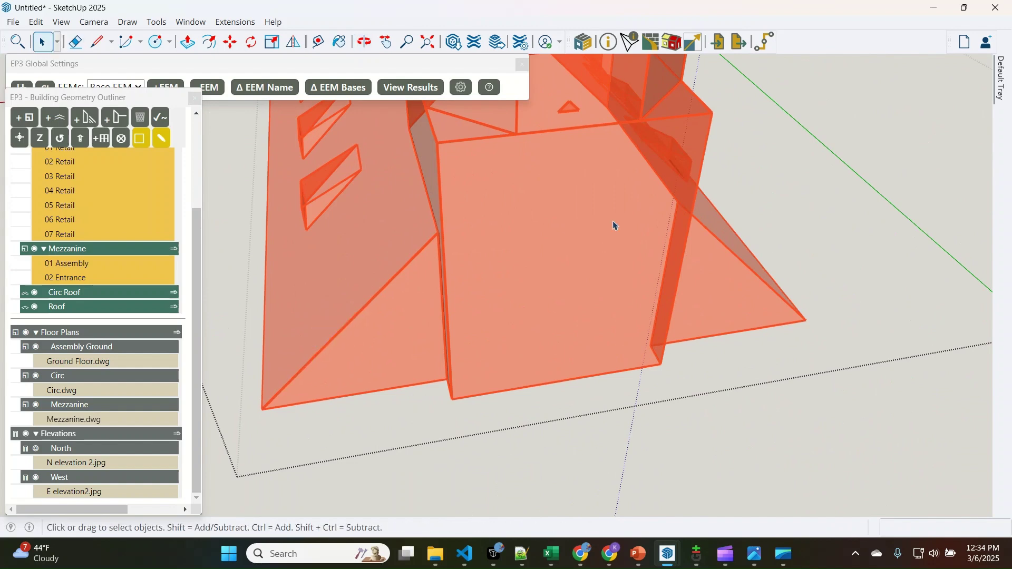
Erase the stray narrow vertical piece with the triangular cross-section inside the domed tower
{"action": "scroll", "coordinate": [504, 296], "scroll_direction": "down", "scroll_amount": 2}
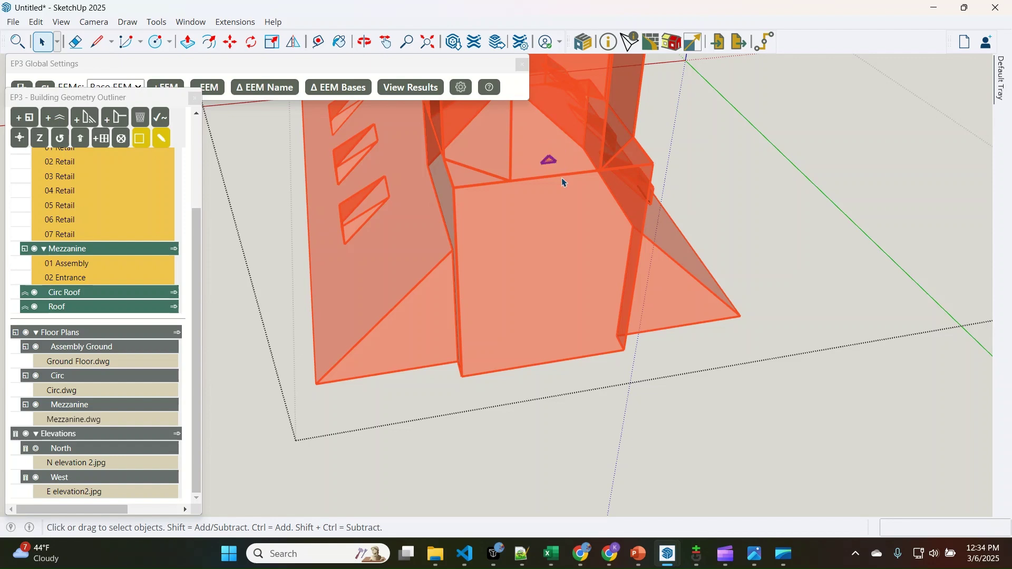
{"action": "key", "text": "o"}
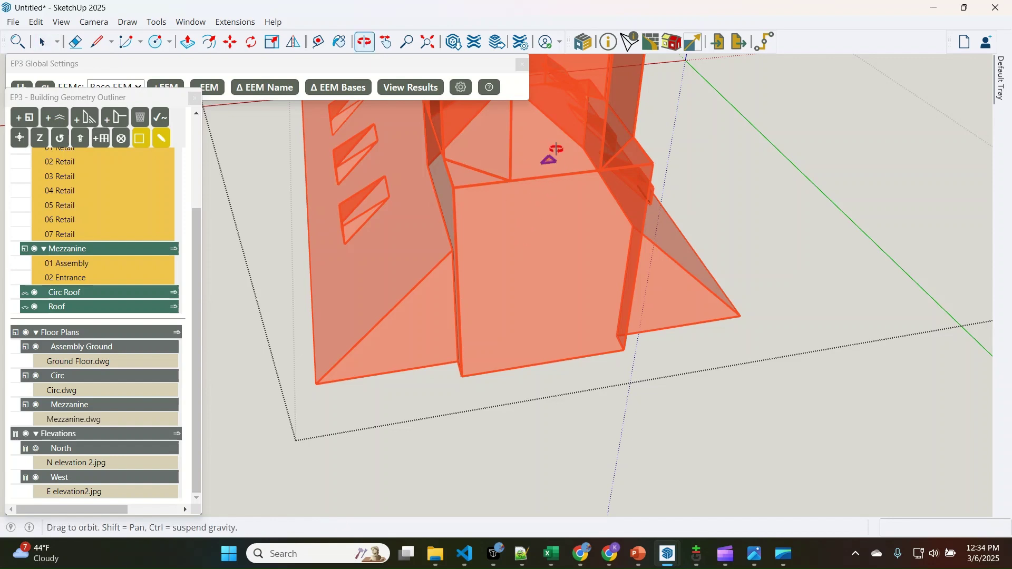
{"action": "key", "text": "space"}
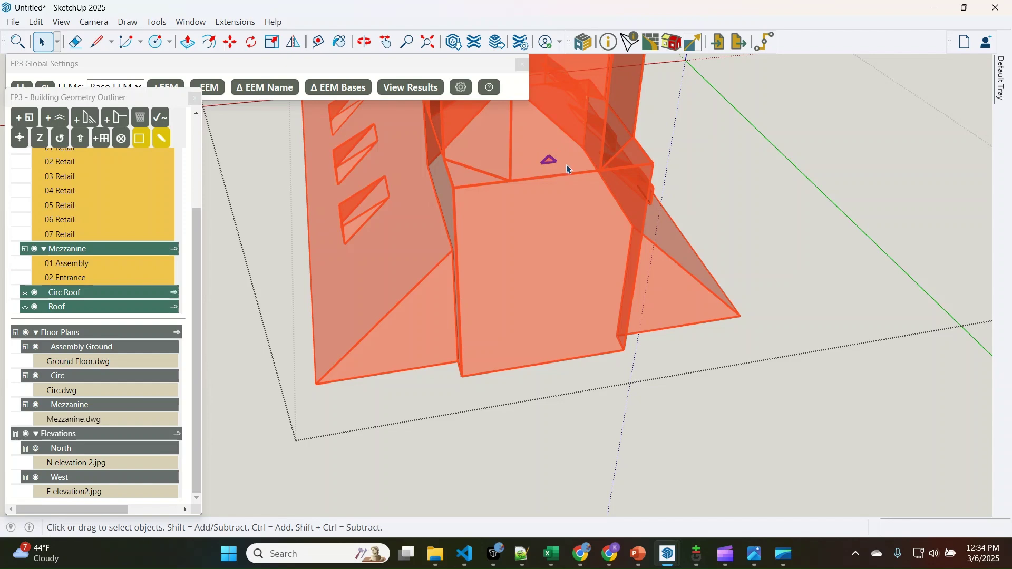
{"action": "key", "text": "o"}
{"action": "left_click_drag", "start_coordinate": [519, 317], "coordinate": [736, 238]}
{"action": "scroll", "coordinate": [610, 206], "scroll_direction": "up", "scroll_amount": 5}
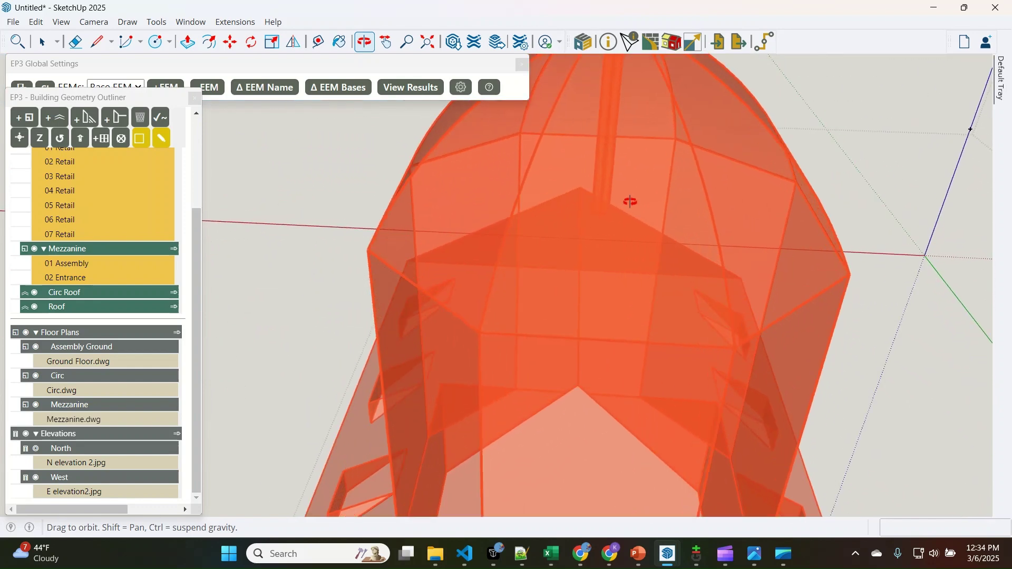
{"action": "key", "text": "space"}
{"action": "scroll", "coordinate": [615, 242], "scroll_direction": "down", "scroll_amount": 3}
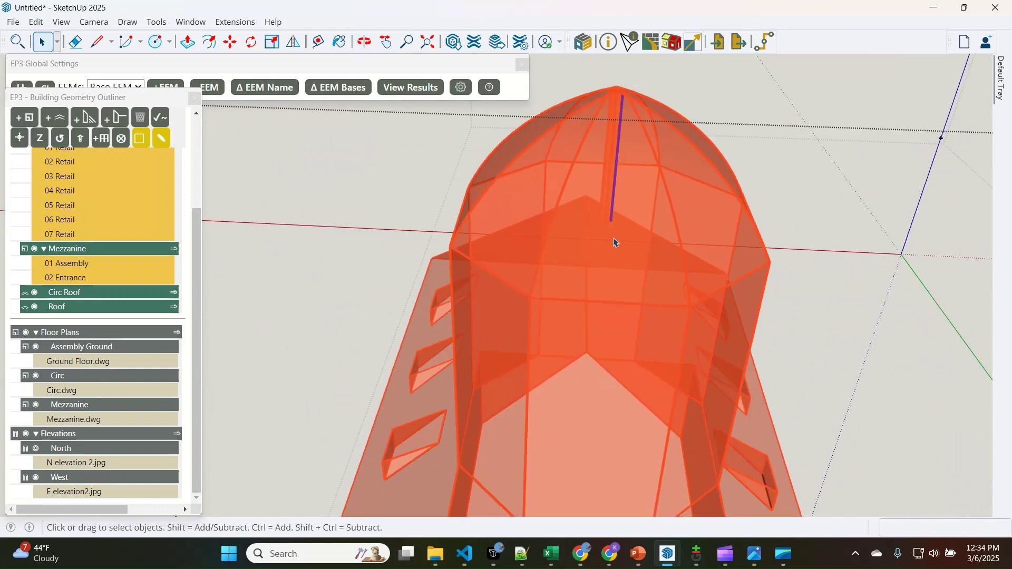
{"action": "scroll", "coordinate": [606, 226], "scroll_direction": "up", "scroll_amount": 5}
{"action": "middle_click_drag", "start_coordinate": [636, 310], "coordinate": [694, 258]}
{"action": "key", "text": "e"}
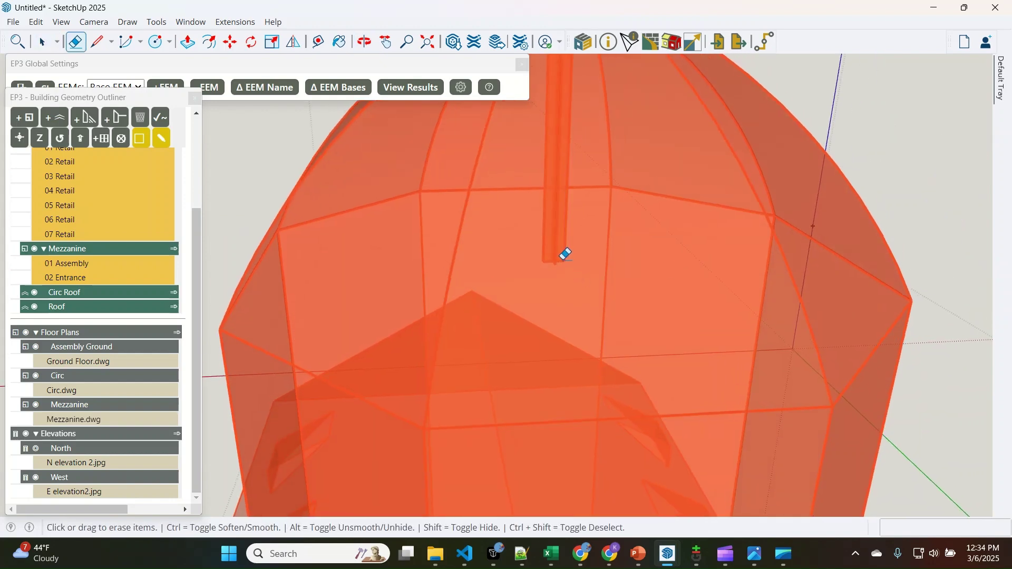
{"action": "left_click", "coordinate": [557, 256]}
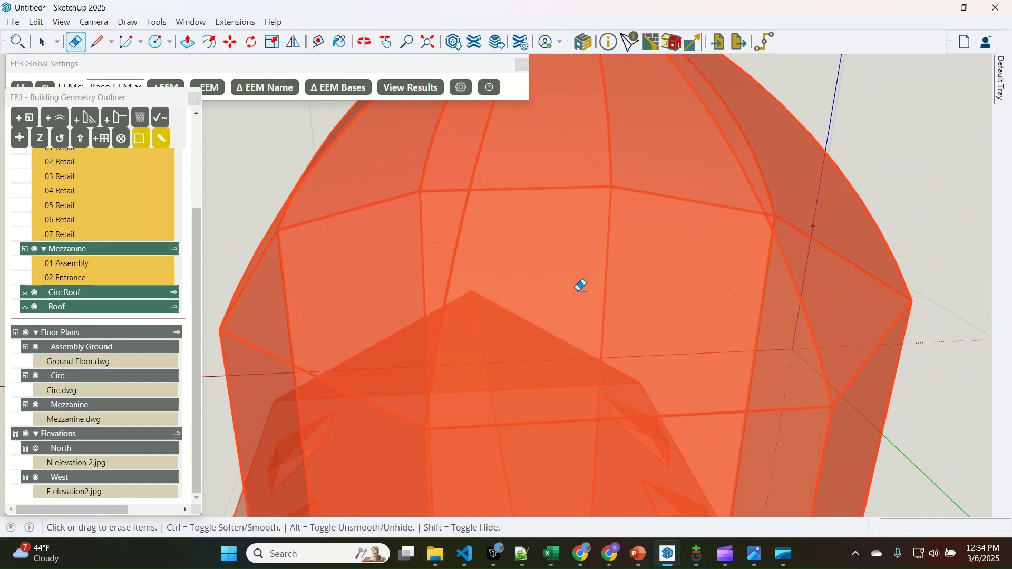
{"action": "key", "text": "space"}
Finish editing the Roof and the Building, accepting deletion of the roof faces below other faces
{"action": "scroll", "coordinate": [584, 285], "scroll_direction": "down", "scroll_amount": 2}
{"action": "middle_click_drag", "start_coordinate": [555, 324], "coordinate": [434, 300]}
{"action": "scroll", "coordinate": [433, 300], "scroll_direction": "down", "scroll_amount": 3}
{"action": "key", "text": "space"}
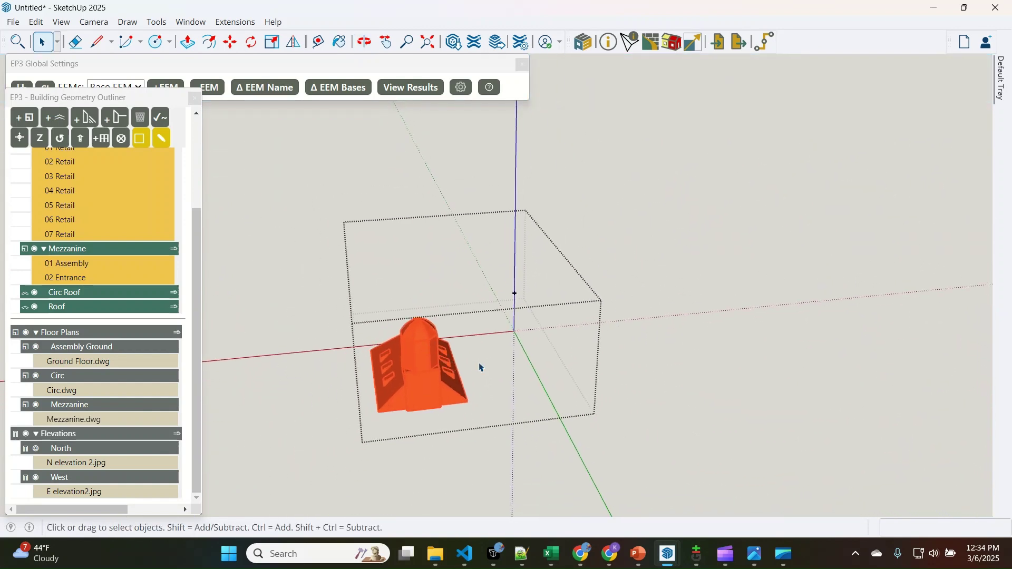
{"action": "scroll", "coordinate": [509, 312], "scroll_direction": "up", "scroll_amount": 3}
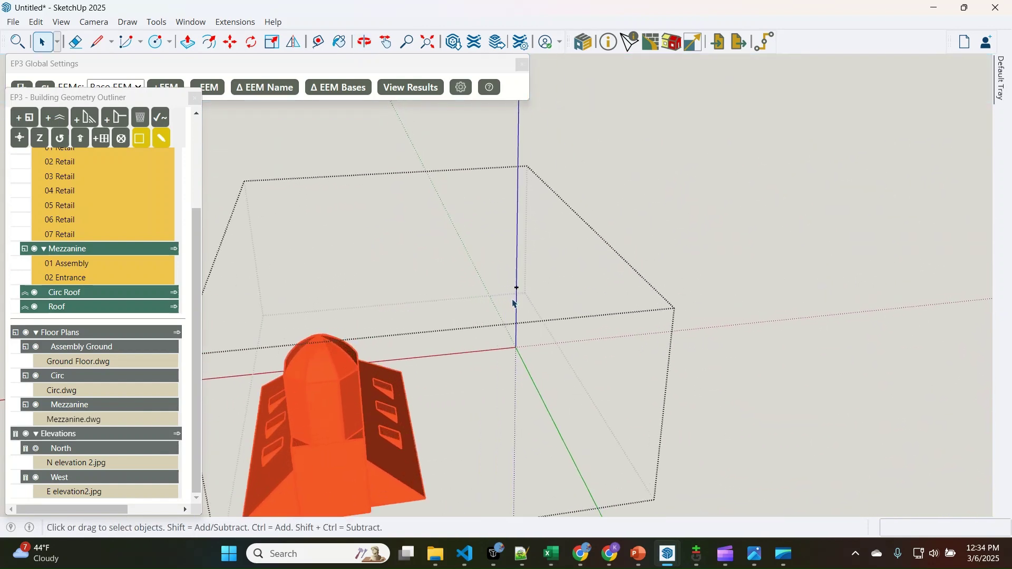
{"action": "left_click", "coordinate": [534, 404]}
{"action": "scroll", "coordinate": [510, 258], "scroll_direction": "down", "scroll_amount": 3}
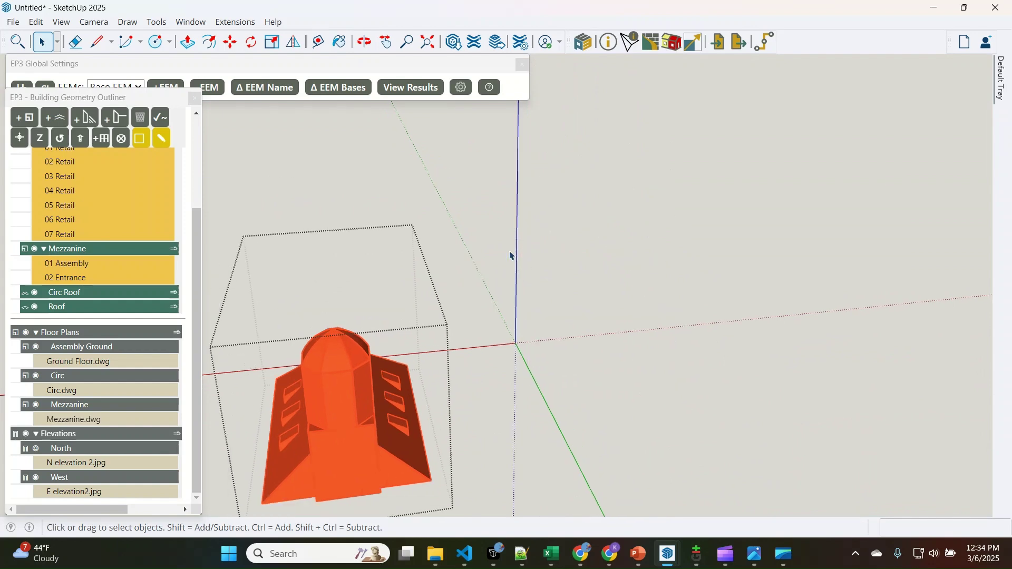
{"action": "left_click", "coordinate": [583, 375]}
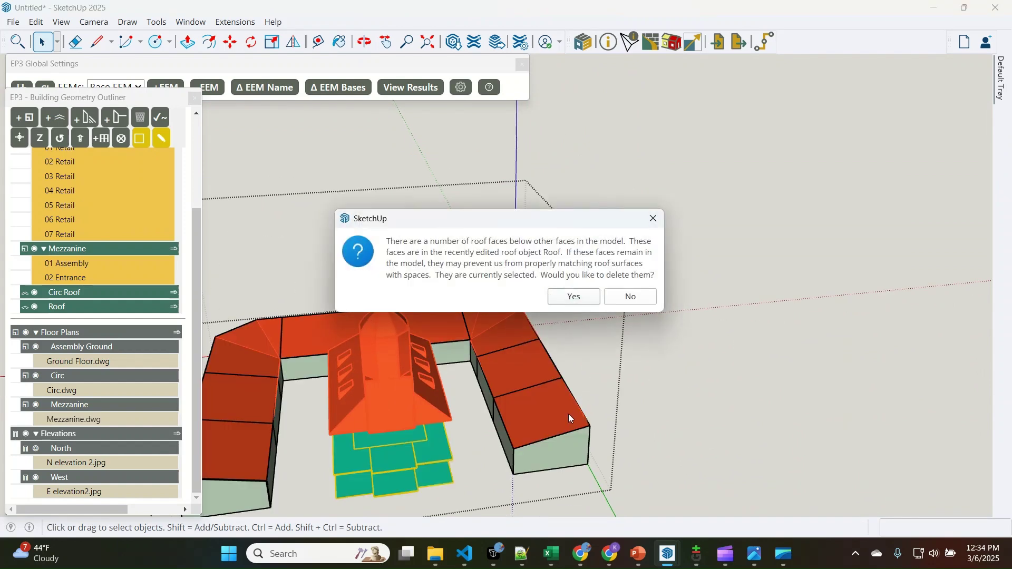
{"action": "left_click", "coordinate": [574, 297]}
Hide the elevation images and floor plans so only the building geometry is displayed
{"action": "left_click", "coordinate": [374, 417]}
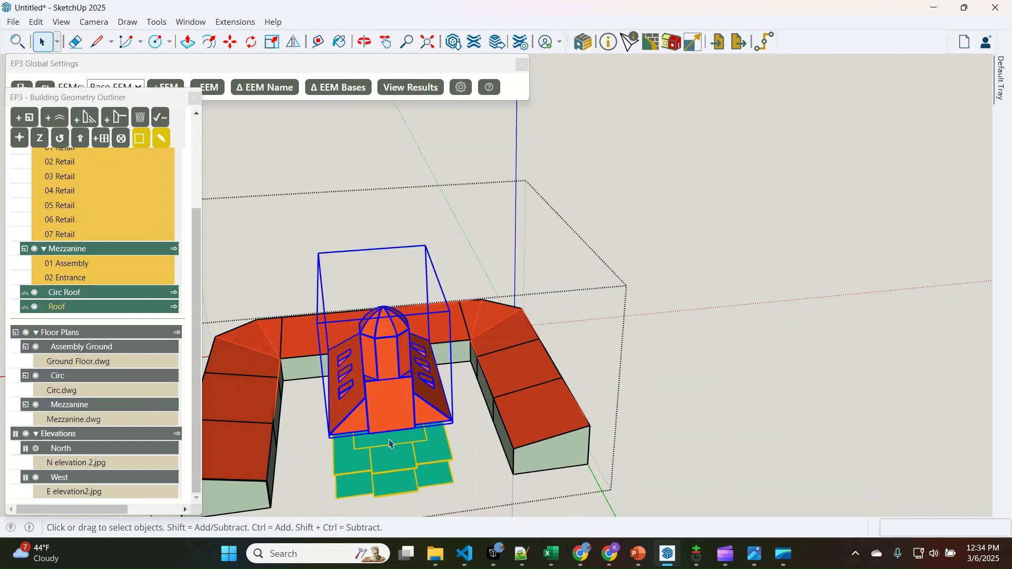
{"action": "middle_click_drag", "start_coordinate": [375, 418], "coordinate": [406, 383]}
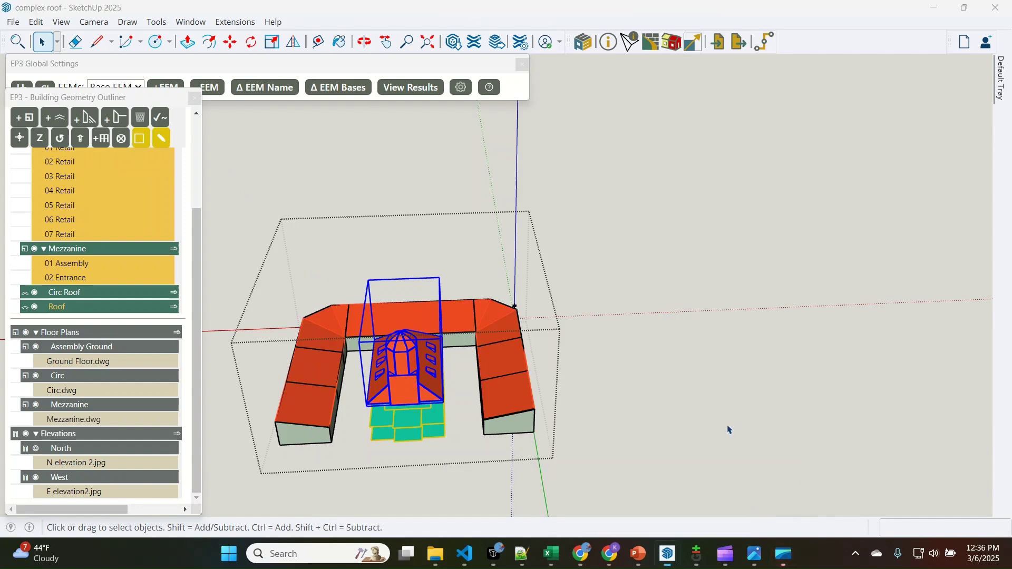
{"action": "scroll", "coordinate": [791, 252], "scroll_direction": "down", "scroll_amount": 1}
{"action": "left_click", "coordinate": [681, 416]}
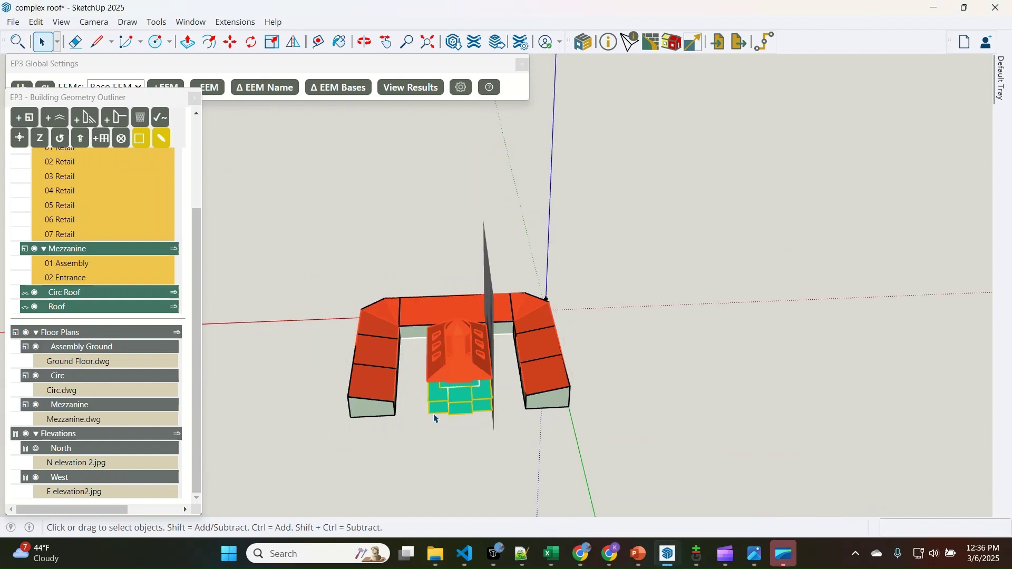
{"action": "middle_click_drag", "start_coordinate": [436, 414], "coordinate": [465, 378]}
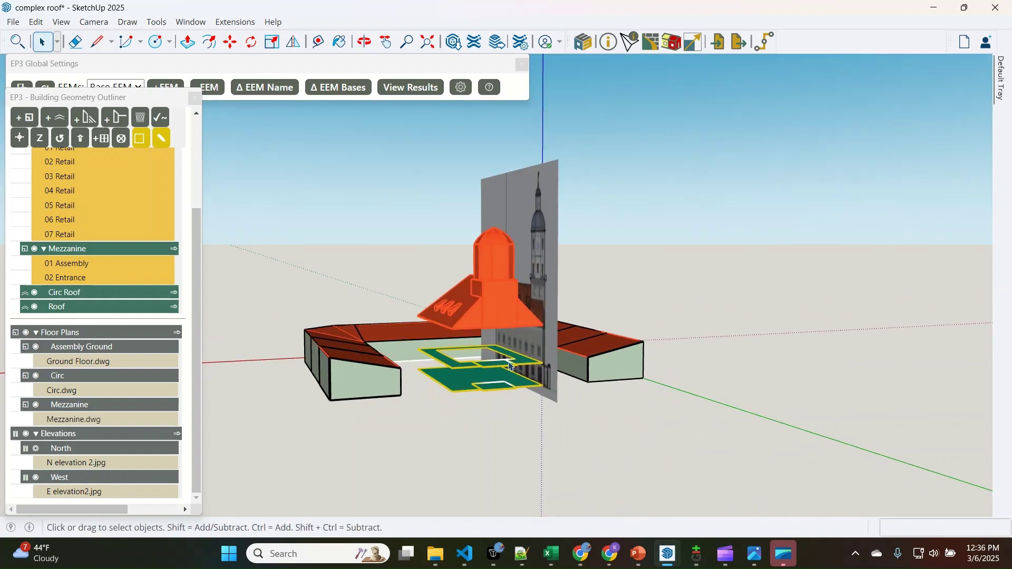
{"action": "left_click", "coordinate": [475, 396]}
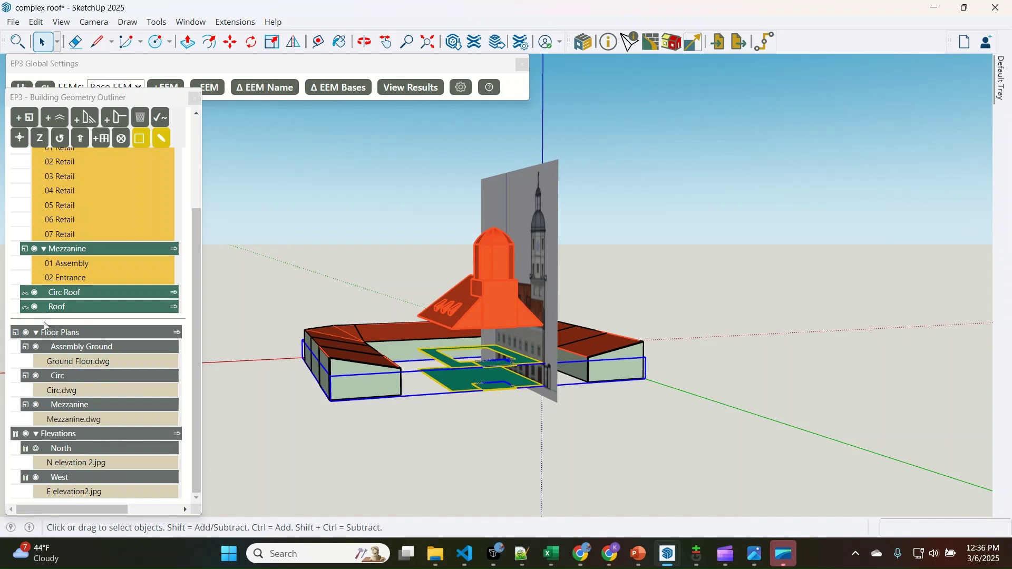
{"action": "left_click", "coordinate": [25, 436]}
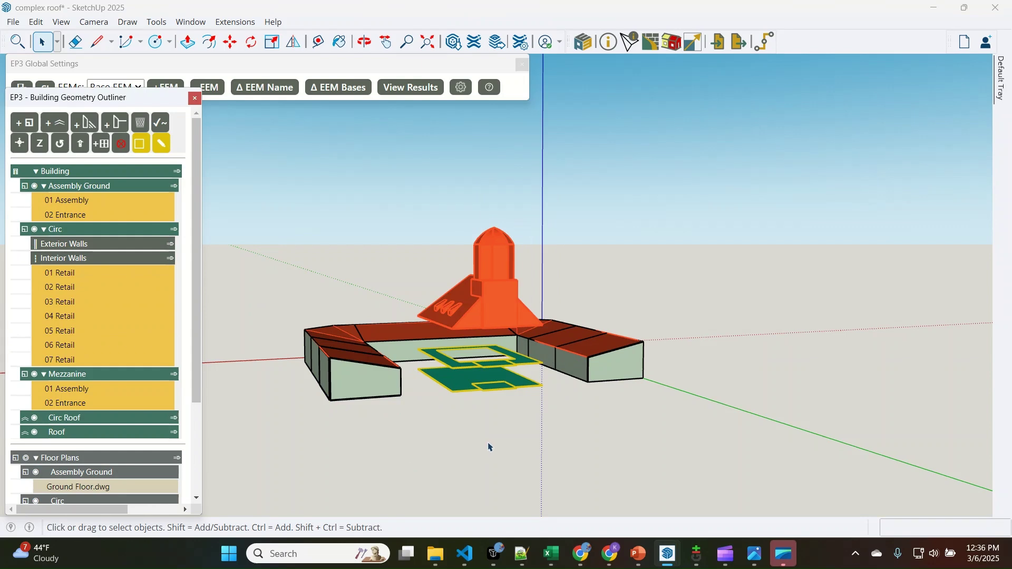
Generate the walls with Generate Walls set to All and Intersect Roofs with Walls set to Yes
{"action": "left_click", "coordinate": [121, 144]}
{"action": "left_click", "coordinate": [77, 149]}
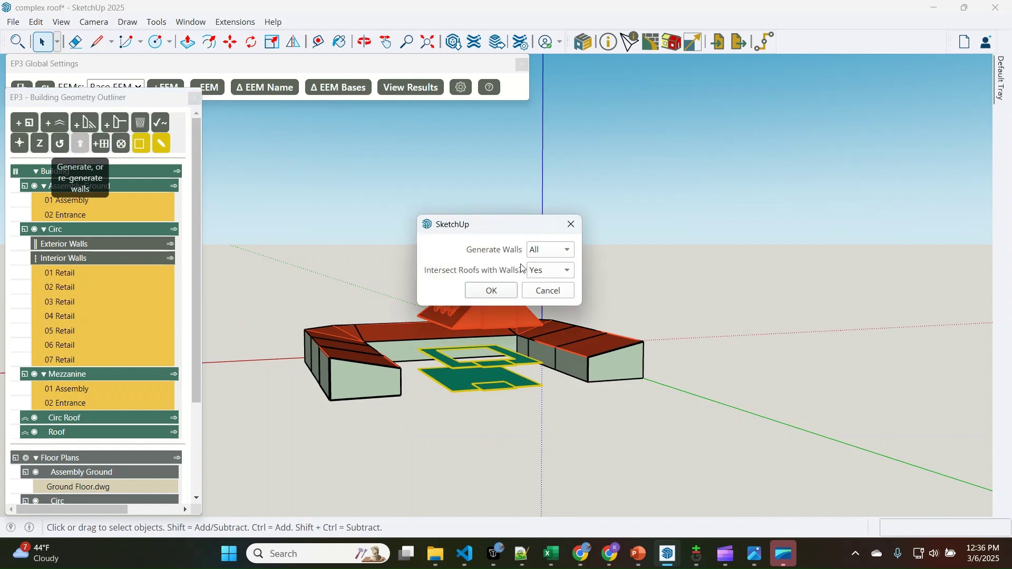
{"action": "left_click", "coordinate": [534, 251]}
{"action": "left_click", "coordinate": [482, 254]}
{"action": "left_click", "coordinate": [546, 275]}
{"action": "left_click", "coordinate": [552, 273]}
{"action": "left_click", "coordinate": [501, 296]}
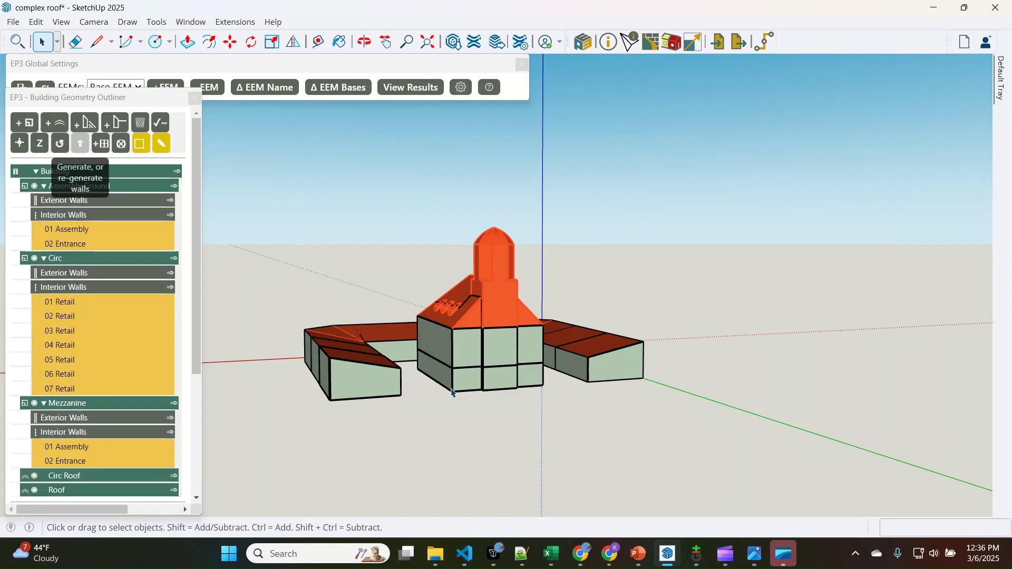
Examine the generated exterior and interior walls of Assembly Ground, Circ and Mezzanine by isolating each set in turn
{"action": "middle_click_drag", "start_coordinate": [464, 346], "coordinate": [342, 316]}
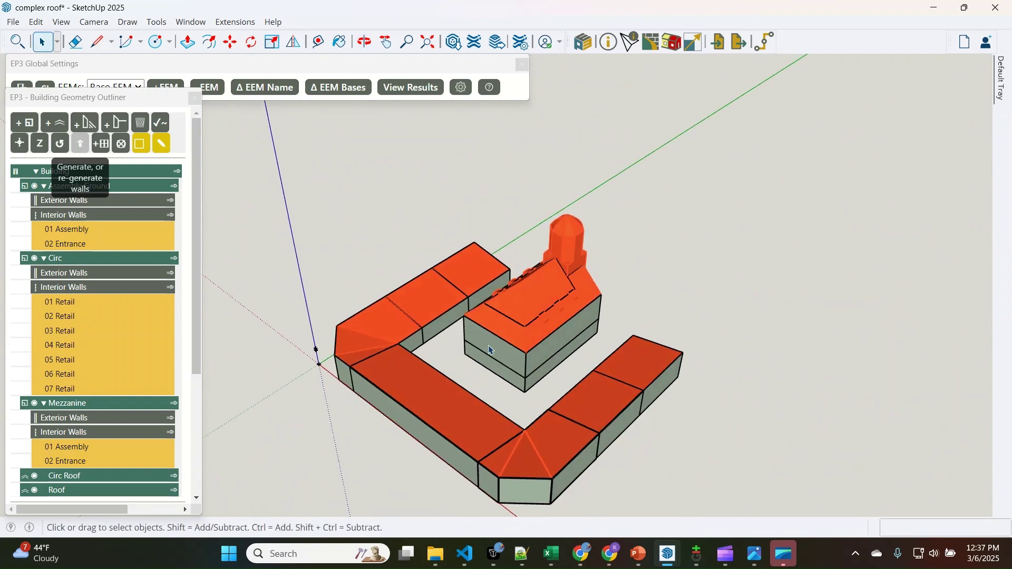
{"action": "scroll", "coordinate": [287, 181], "scroll_direction": "down", "scroll_amount": 1}
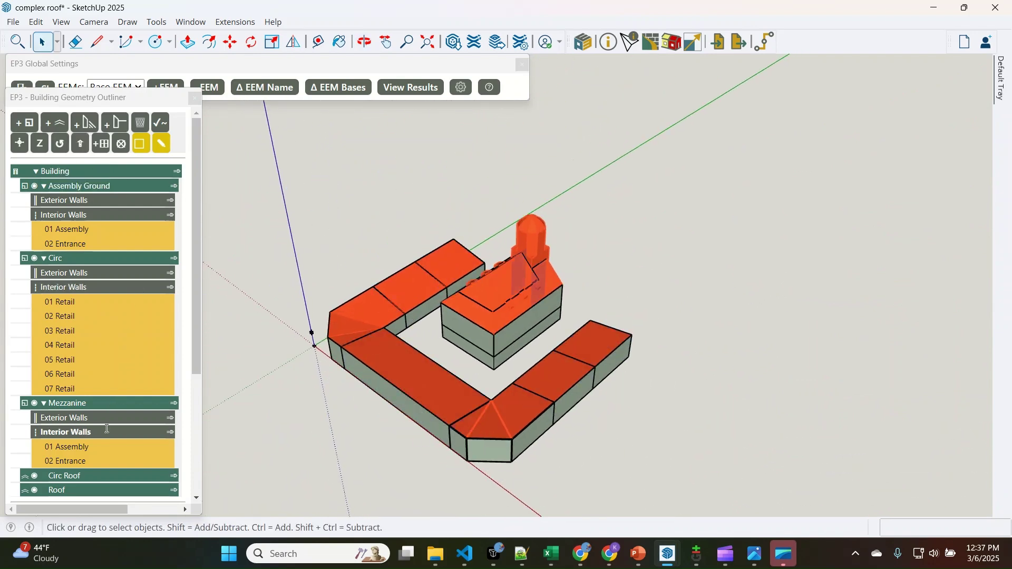
{"action": "scroll", "coordinate": [135, 264], "scroll_direction": "down", "scroll_amount": 3}
{"action": "scroll", "coordinate": [135, 265], "scroll_direction": "up", "scroll_amount": 3}
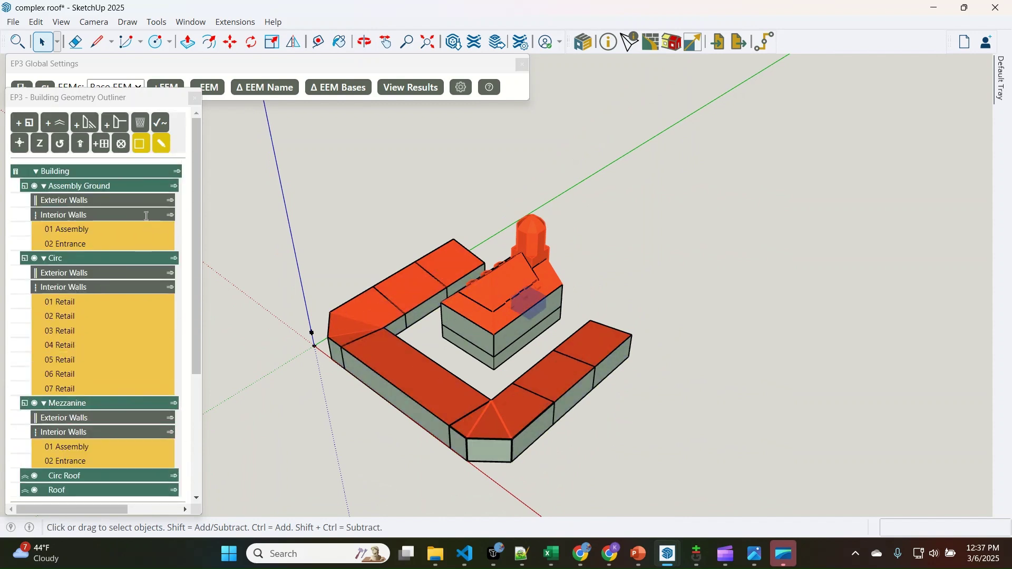
{"action": "left_click", "coordinate": [170, 202]}
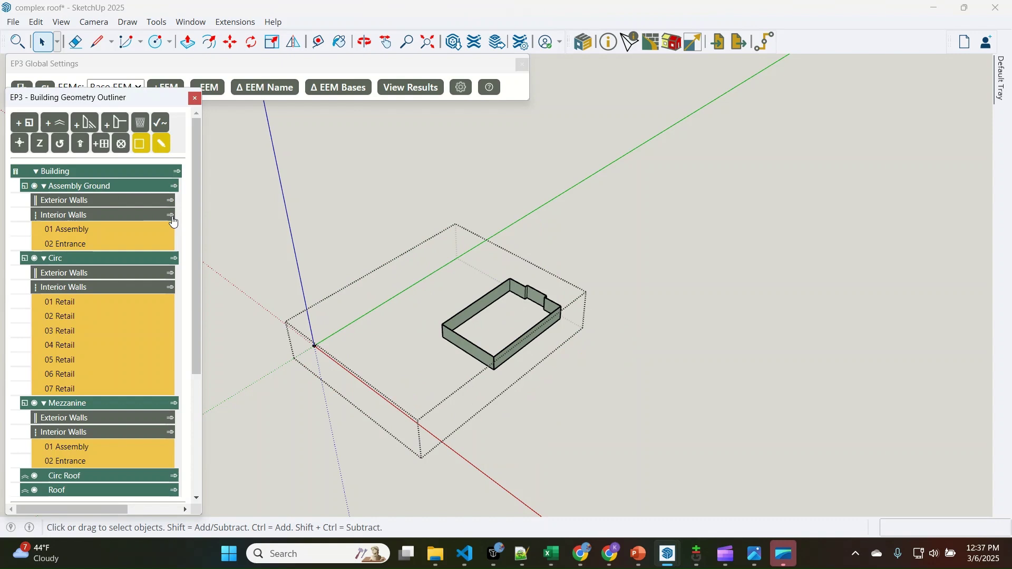
{"action": "left_click", "coordinate": [171, 215]}
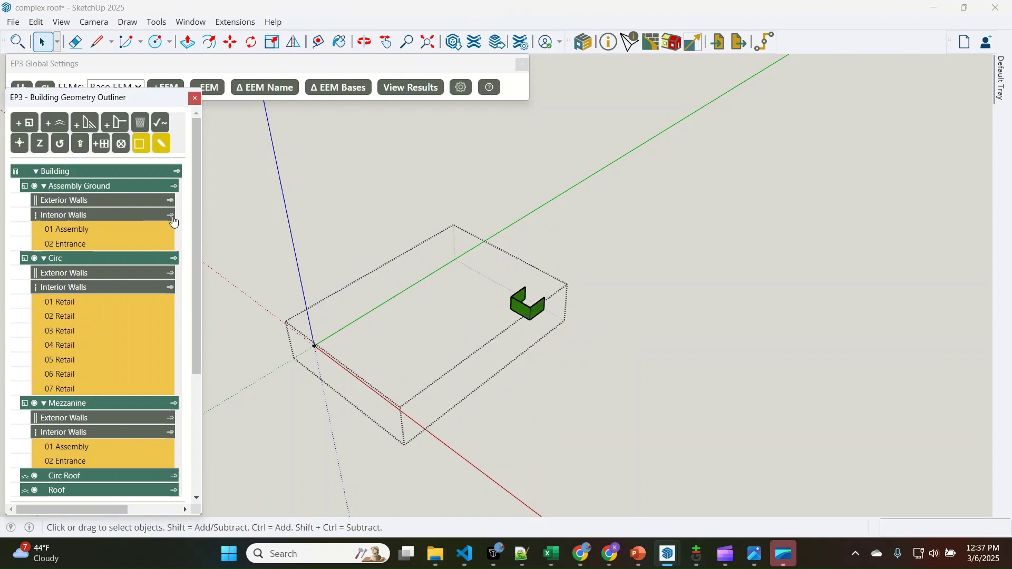
{"action": "left_click", "coordinate": [171, 287]}
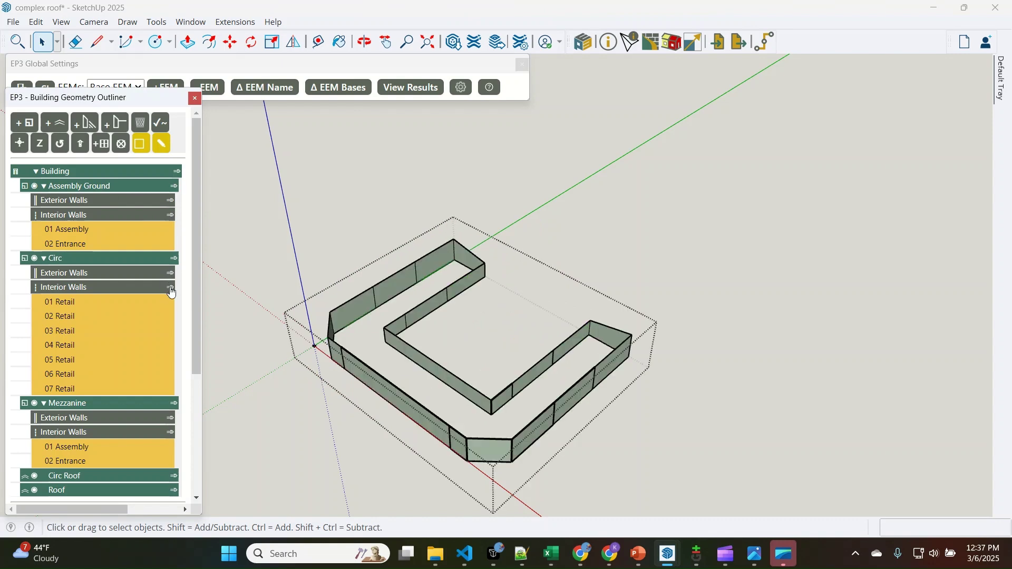
{"action": "left_click", "coordinate": [170, 290]}
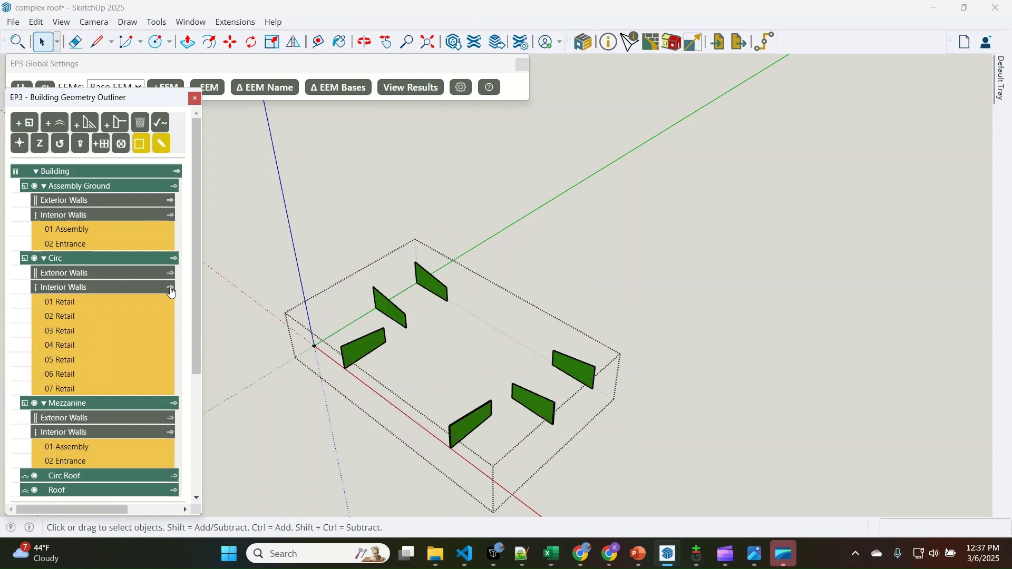
{"action": "left_click", "coordinate": [169, 421]}
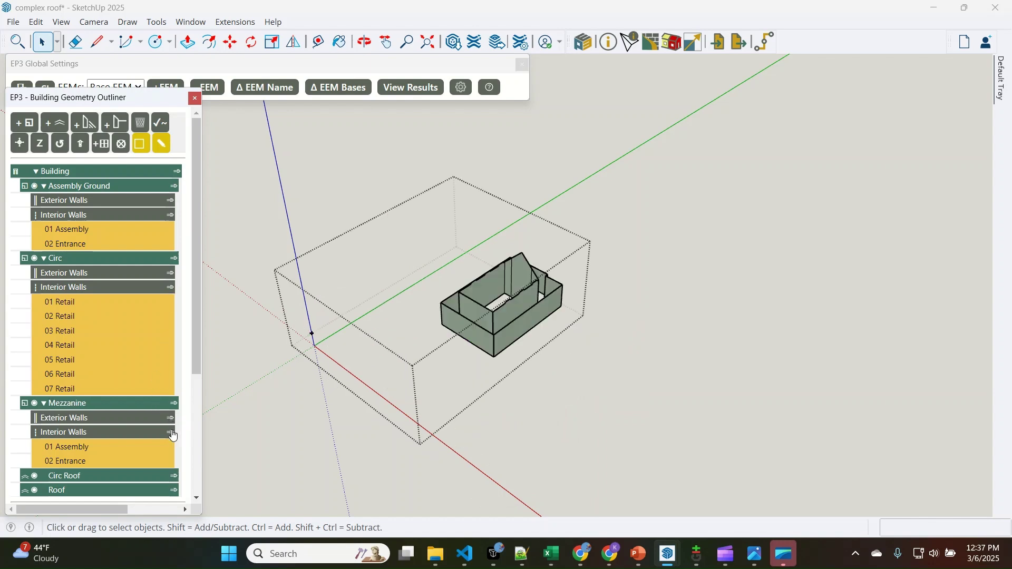
{"action": "left_click", "coordinate": [169, 435]}
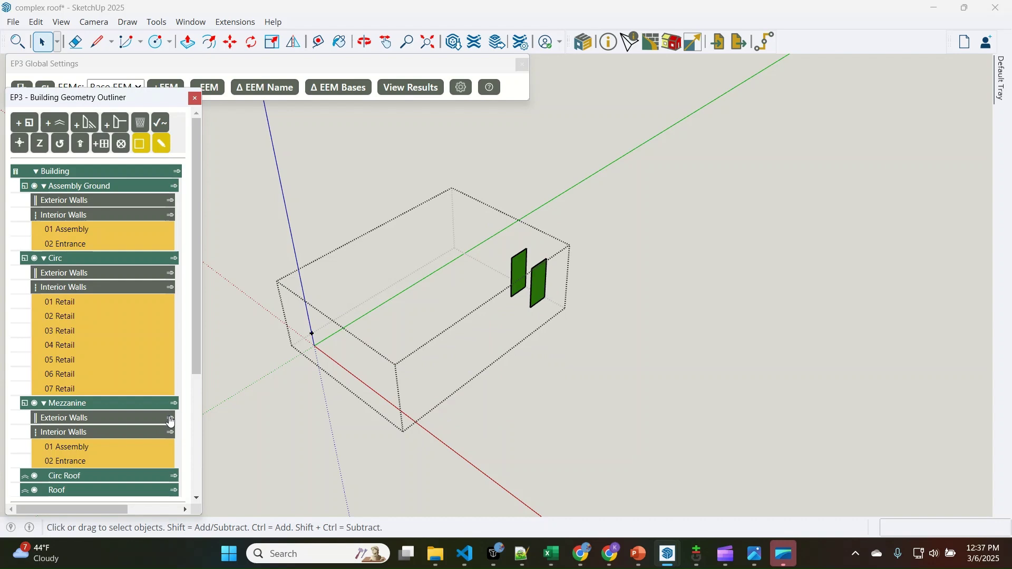
Open the Mezzanine's exterior walls alone and inspect the walls around its central opening, comparing them with the Mezzanine floor
{"action": "left_click", "coordinate": [170, 421]}
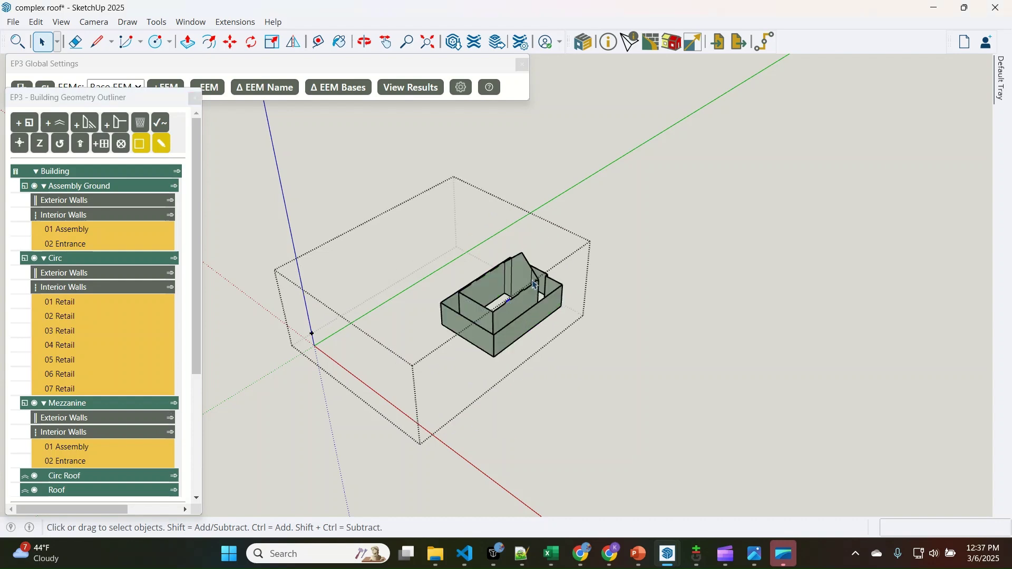
{"action": "left_click", "coordinate": [488, 294]}
{"action": "scroll", "coordinate": [490, 305], "scroll_direction": "up", "scroll_amount": 4}
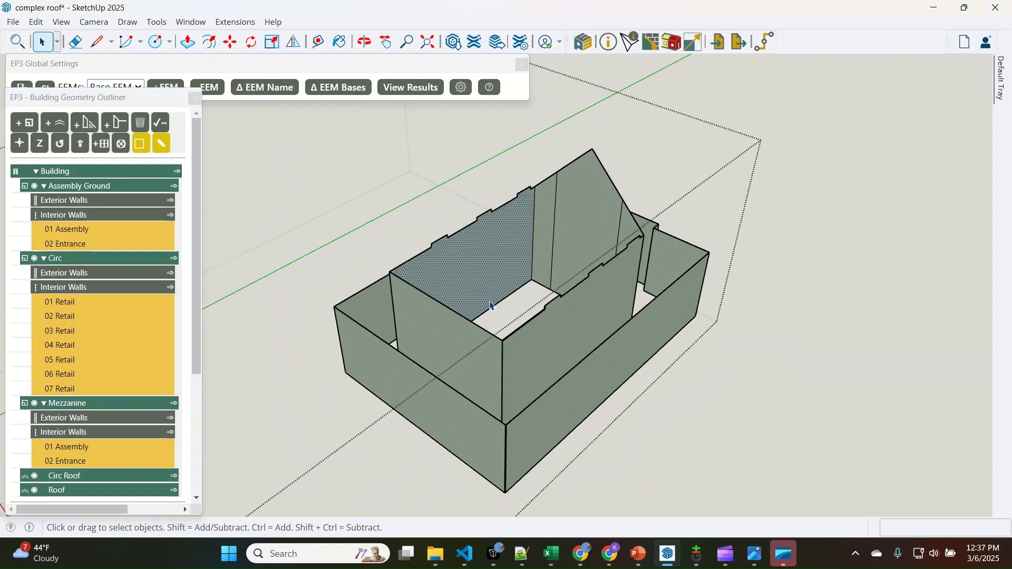
{"action": "left_click", "coordinate": [448, 346]}
{"action": "middle_click_drag", "start_coordinate": [447, 346], "coordinate": [800, 316]}
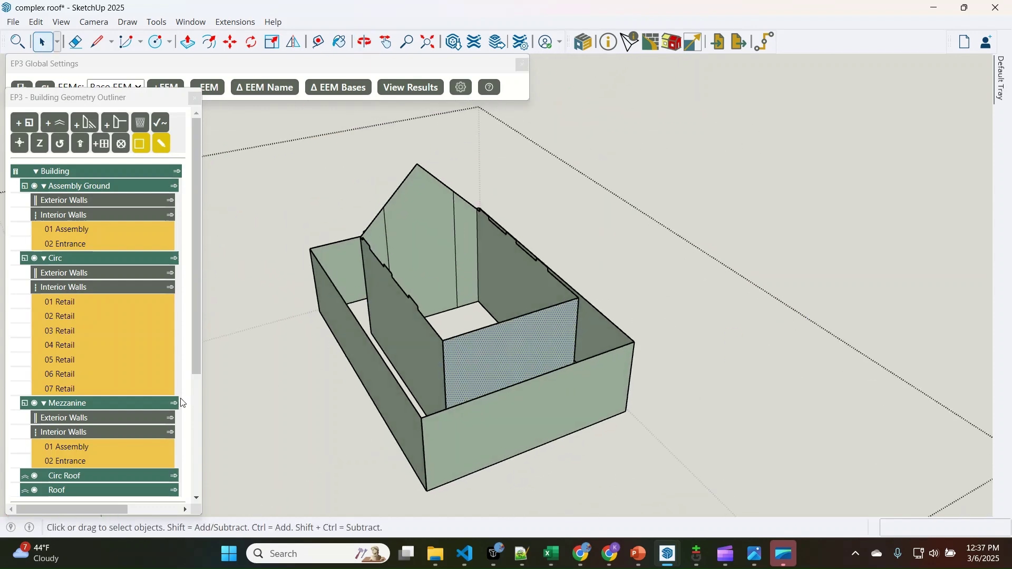
{"action": "left_click", "coordinate": [174, 416]}
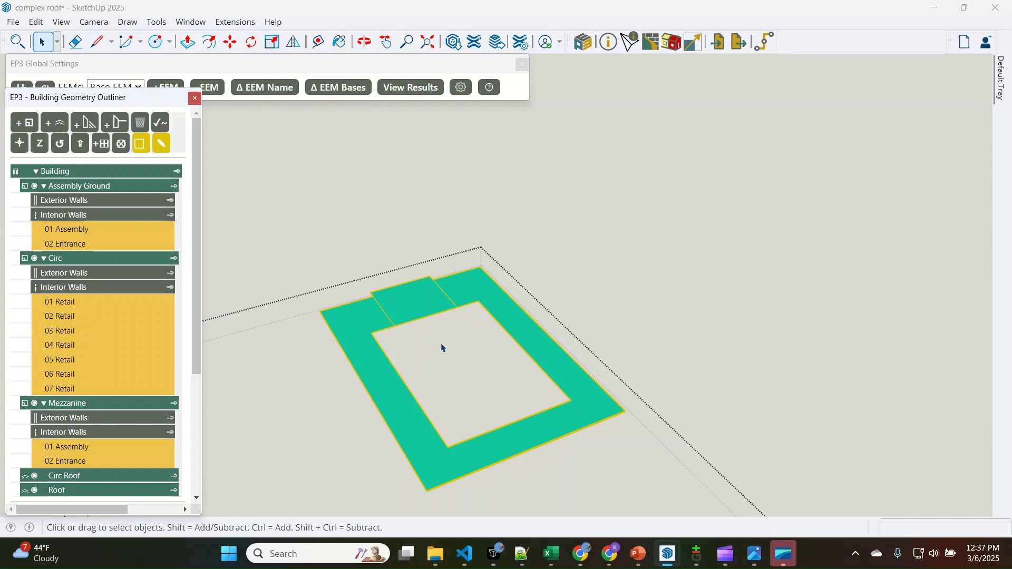
{"action": "left_click", "coordinate": [170, 422]}
Select the inner gable wall of the Mezzanine and open the Constructions dialog, enlarging it to show all constructions
{"action": "left_click", "coordinate": [471, 384]}
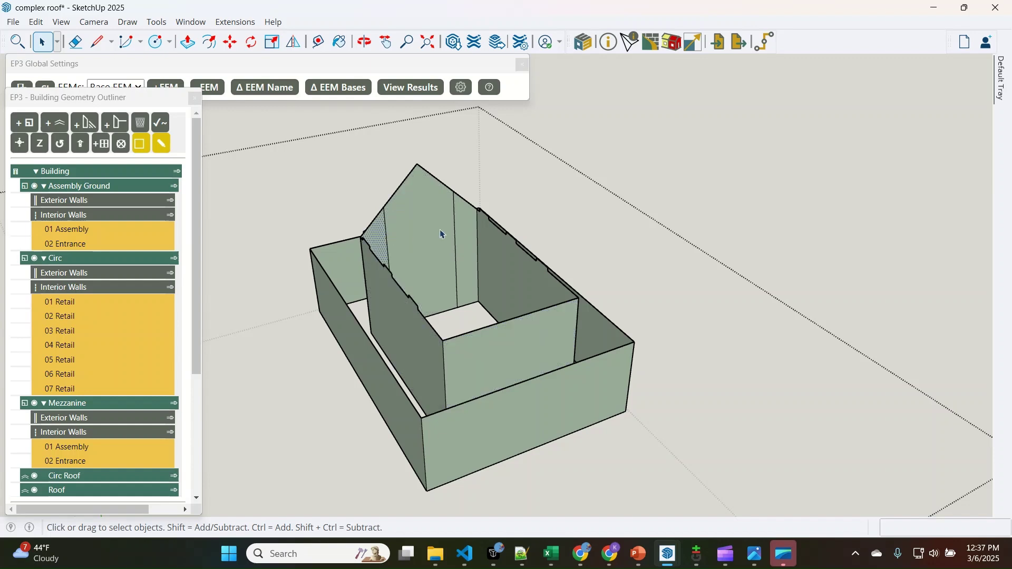
{"action": "left_click", "coordinate": [652, 43]}
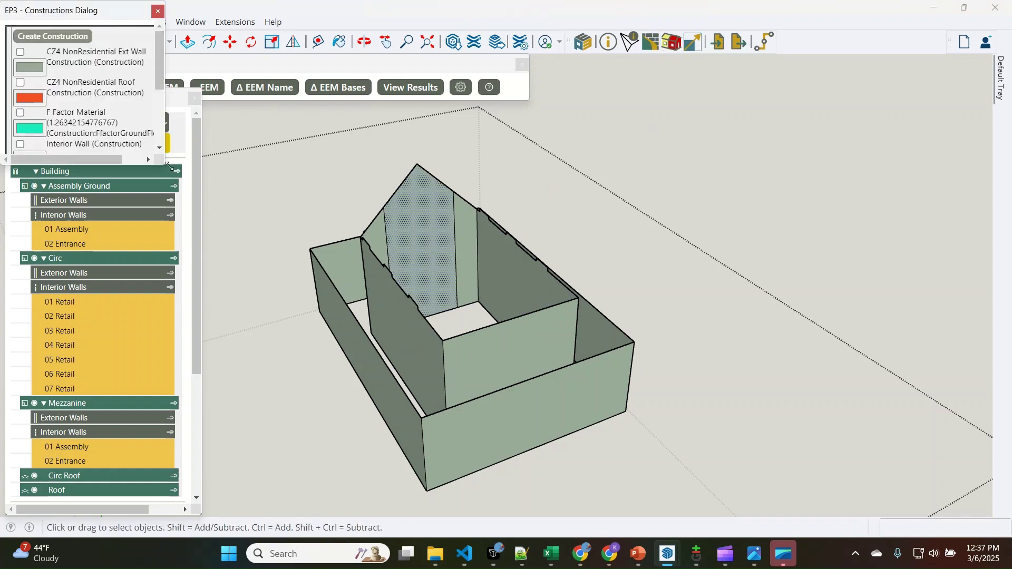
{"action": "left_click_drag", "start_coordinate": [168, 164], "coordinate": [327, 265]}
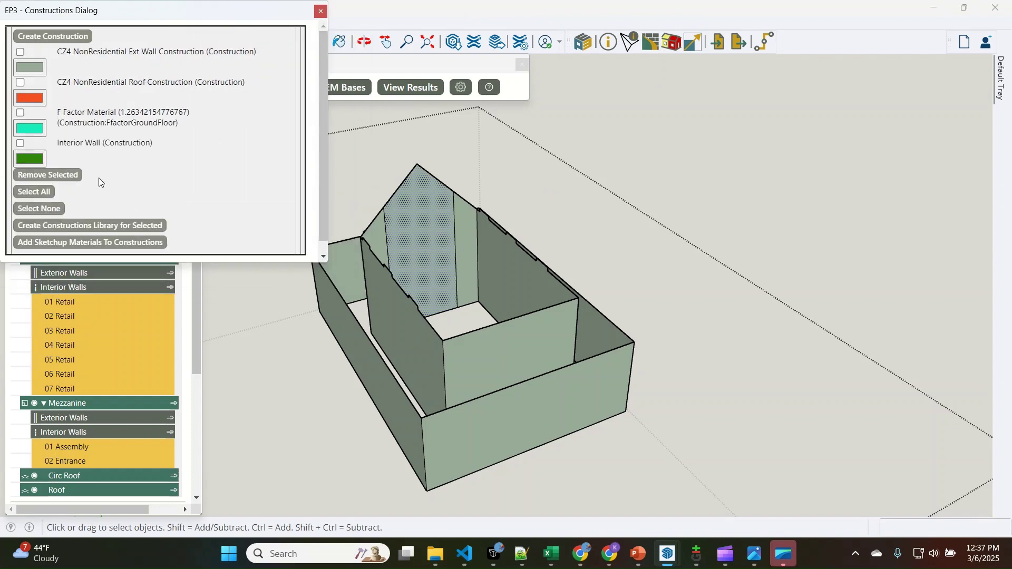
Paint the inner walls around the Mezzanine's central opening, including all gable wall segments, with the Interior Wall construction, and close the Constructions dialog
{"action": "left_click", "coordinate": [70, 141]}
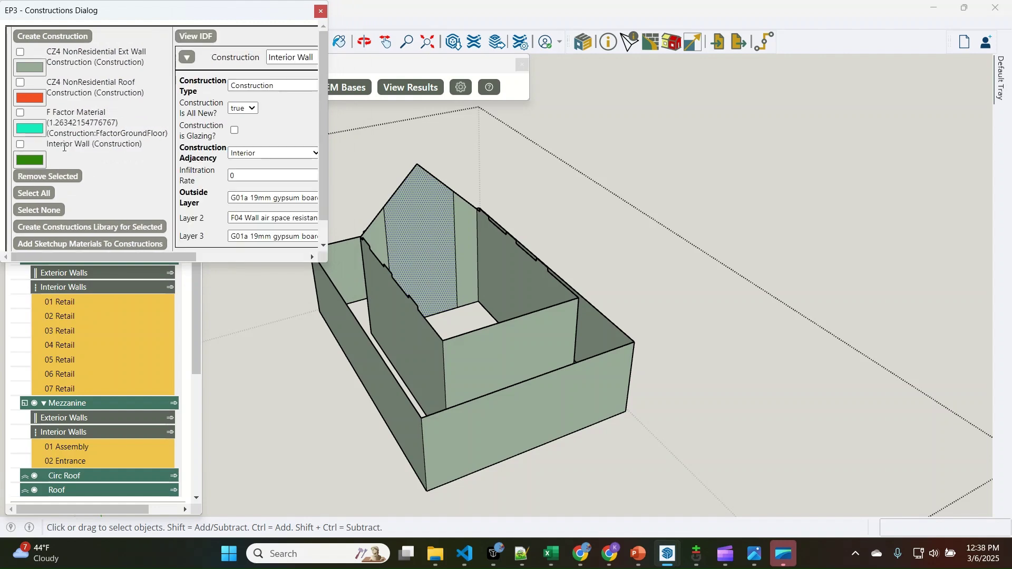
{"action": "left_click", "coordinate": [442, 7]}
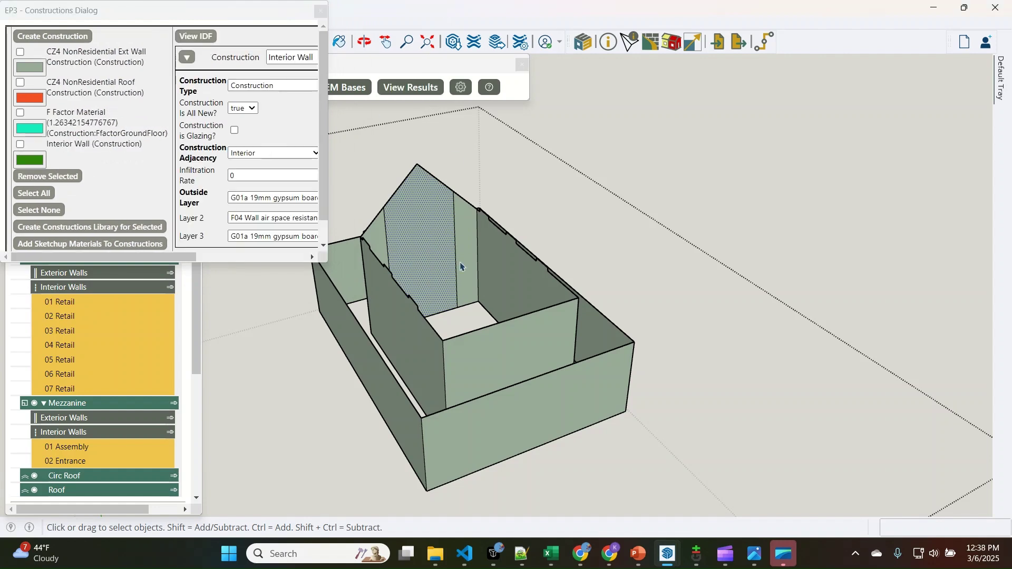
{"action": "key", "text": "b"}
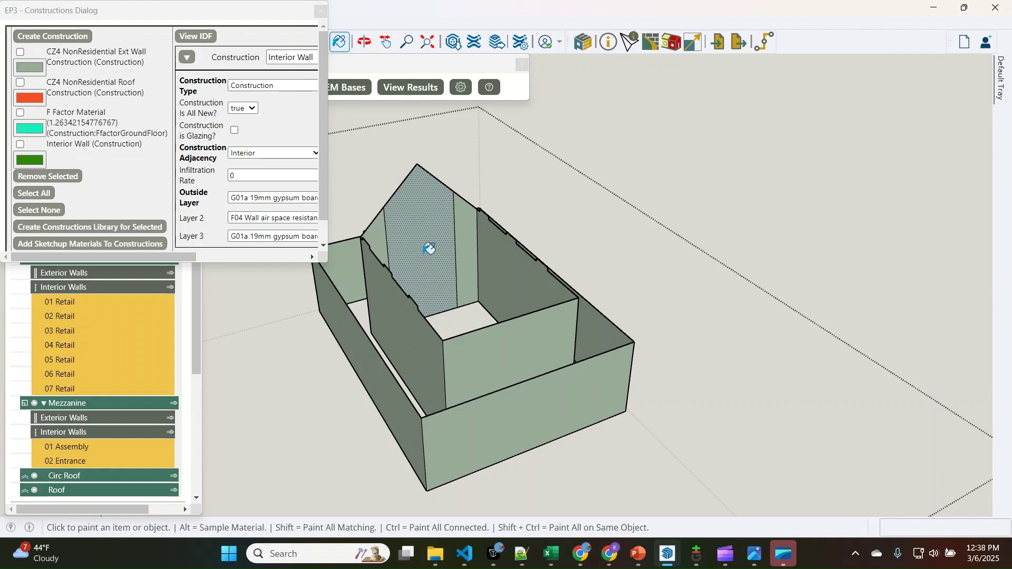
{"action": "left_click", "coordinate": [429, 249]}
{"action": "left_click", "coordinate": [469, 235]}
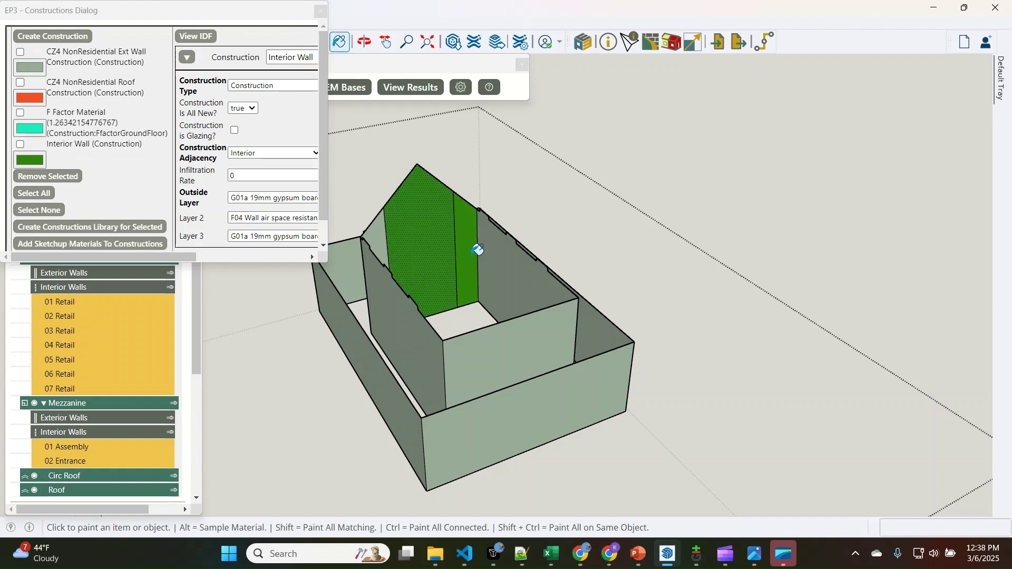
{"action": "left_click", "coordinate": [515, 274]}
{"action": "left_click", "coordinate": [472, 359]}
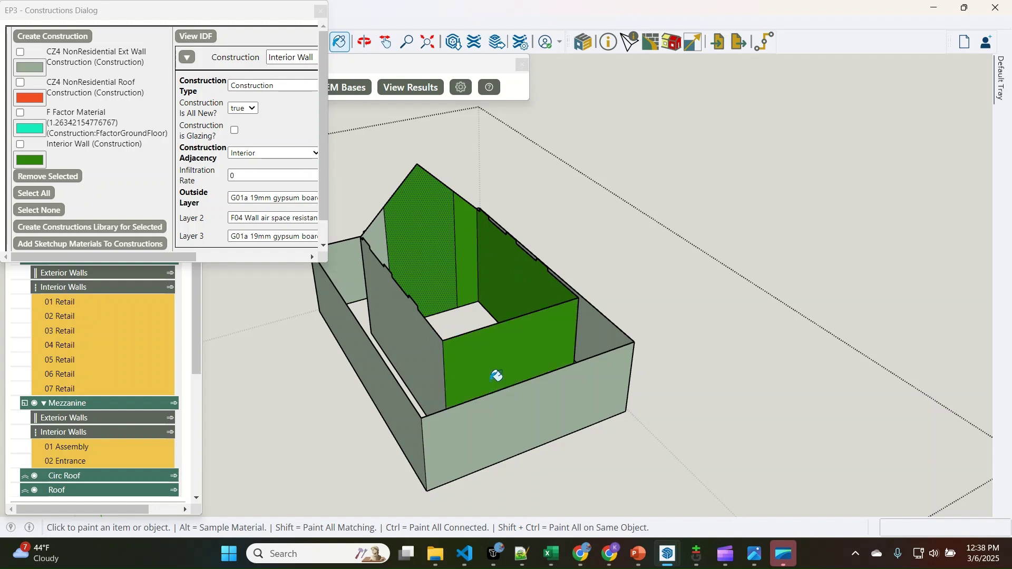
{"action": "left_click", "coordinate": [398, 314]}
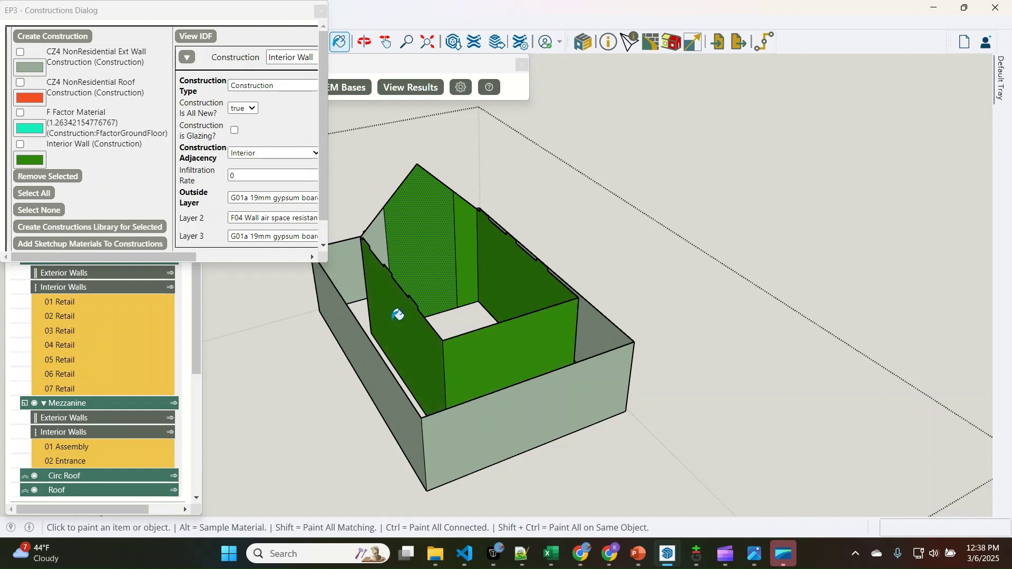
{"action": "left_click", "coordinate": [384, 235]}
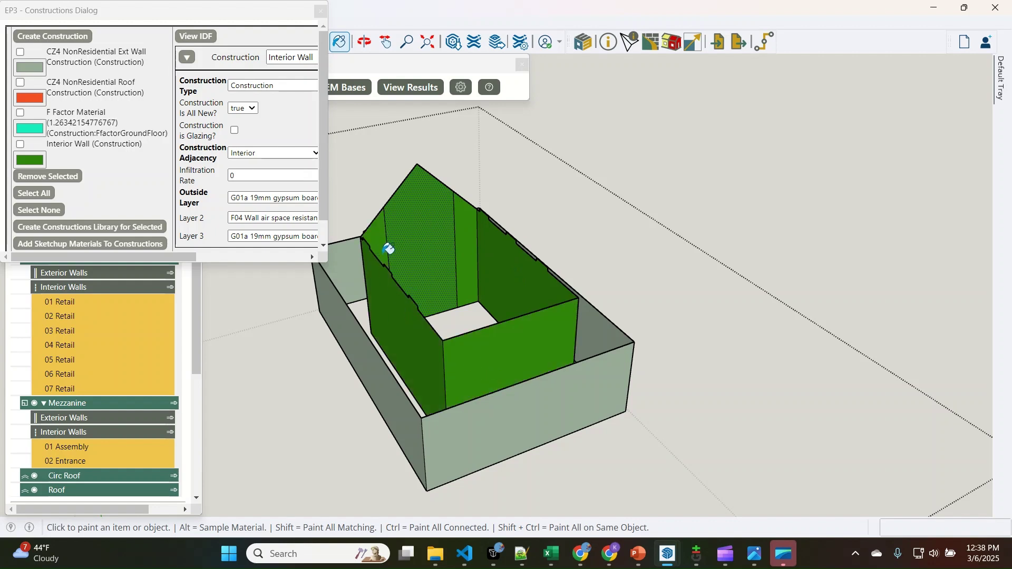
{"action": "left_click", "coordinate": [319, 13]}
{"action": "key", "text": "space"}
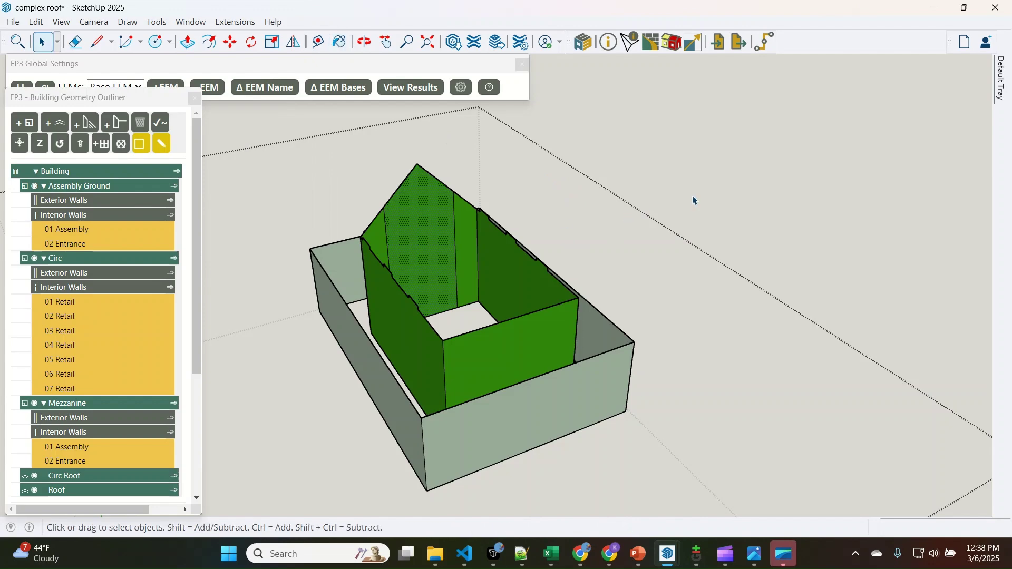
Exit the Mezzanine wall group and save the model without purging unused items, setting the purge prompt to not ask again
{"action": "left_click", "coordinate": [719, 204]}
{"action": "scroll", "coordinate": [624, 189], "scroll_direction": "down", "scroll_amount": 5}
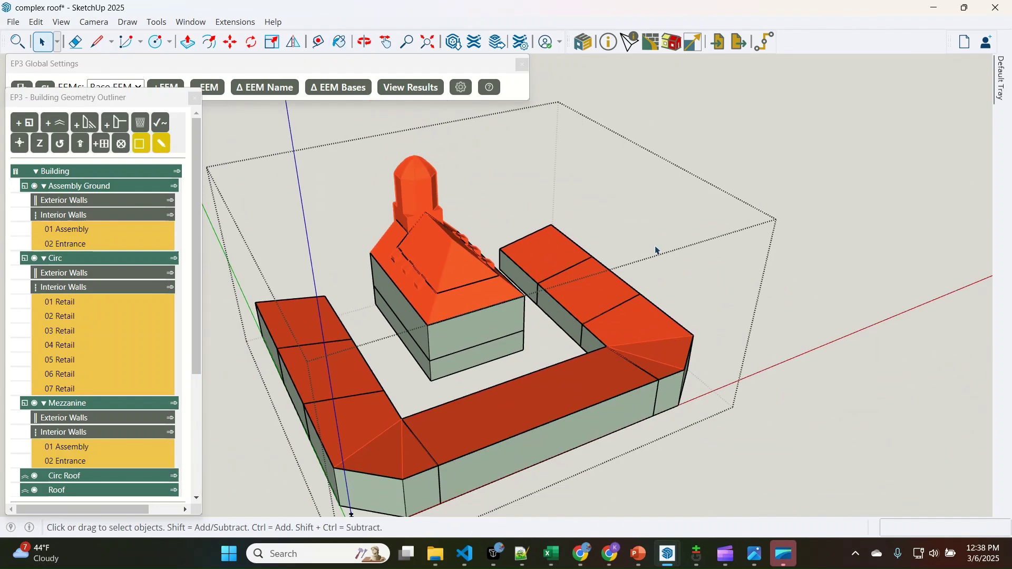
{"action": "left_click", "coordinate": [838, 180]}
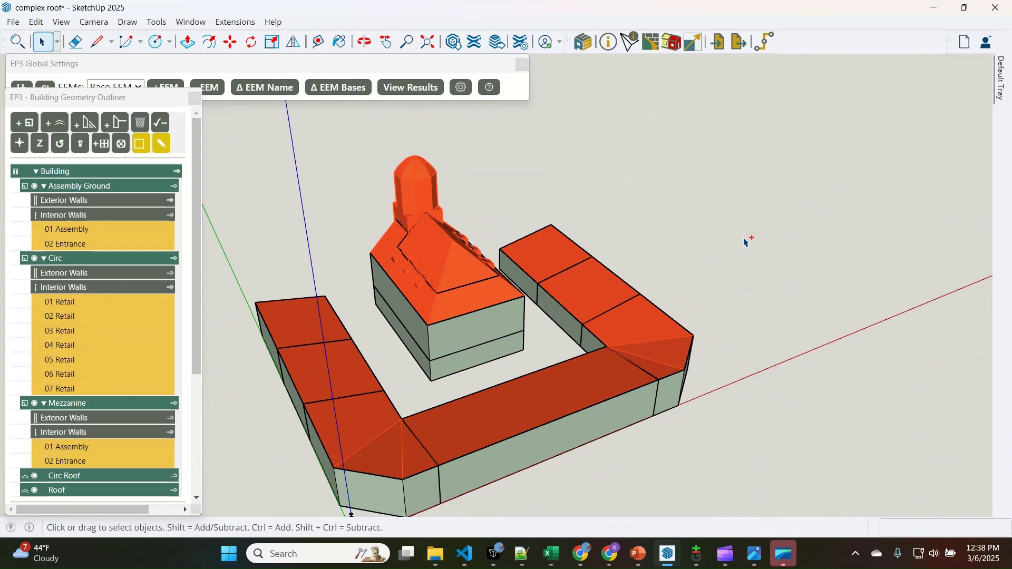
{"action": "key", "text": "ctrl+s"}
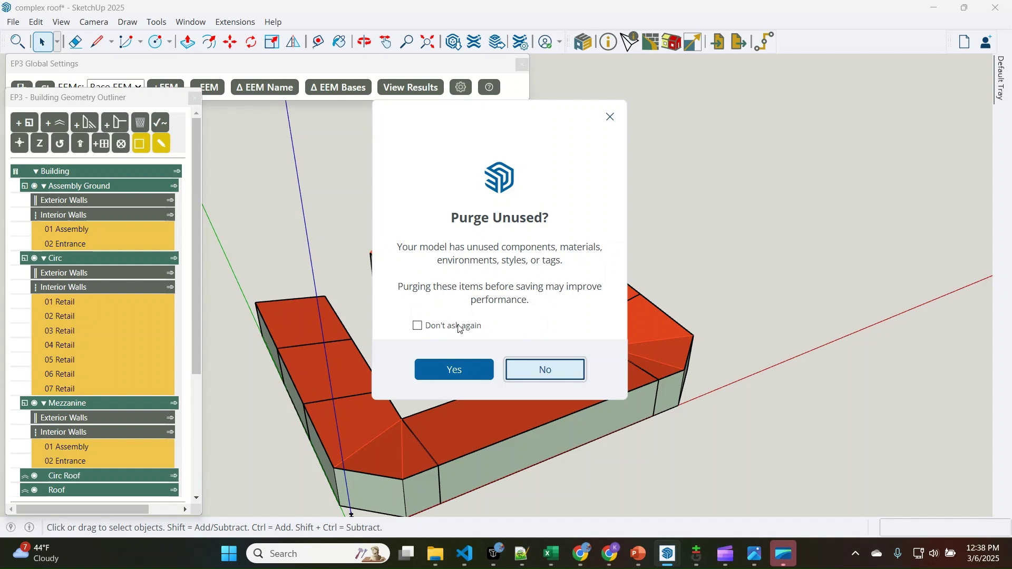
{"action": "left_click", "coordinate": [430, 327]}
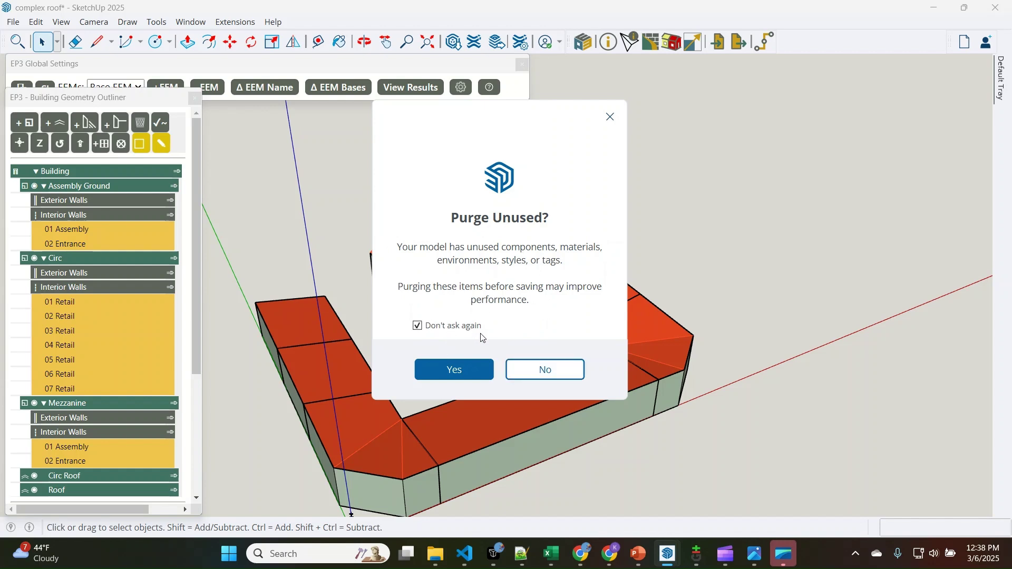
{"action": "left_click", "coordinate": [548, 371]}
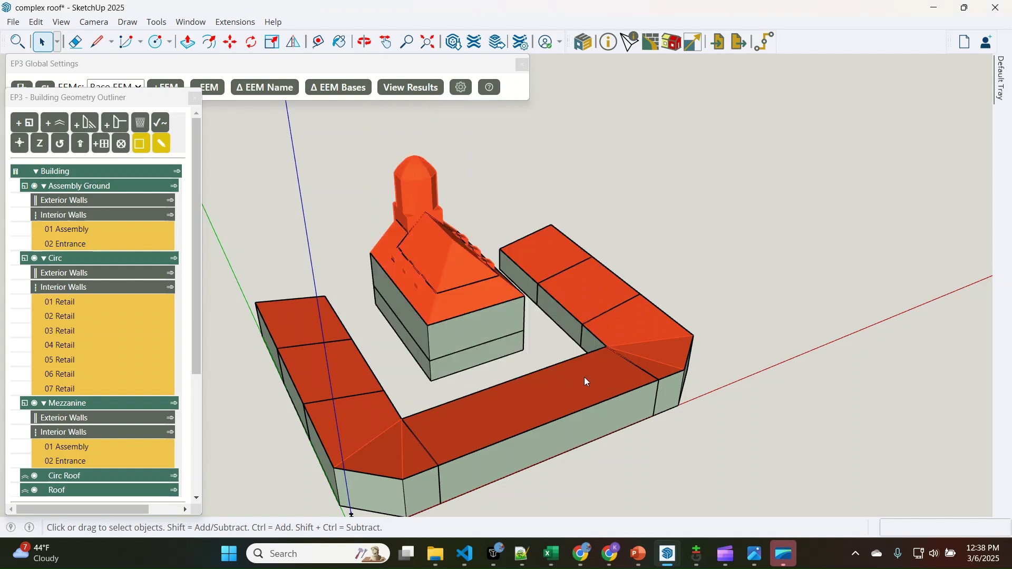
{"action": "left_click", "coordinate": [419, 356]}
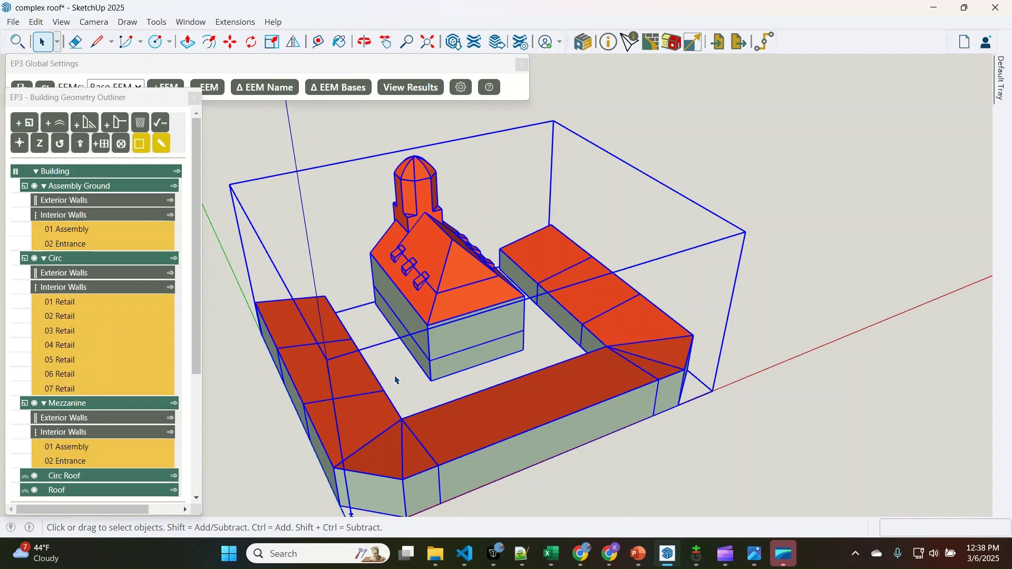
{"action": "left_click", "coordinate": [314, 274]}
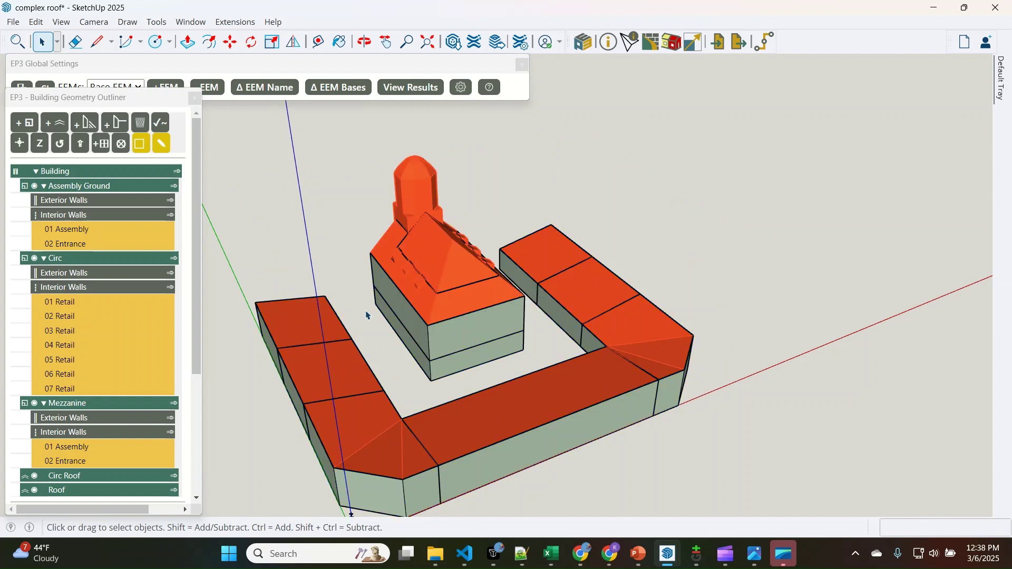
{"action": "middle_click_drag", "start_coordinate": [371, 349], "coordinate": [855, 351]}
{"action": "key", "text": "ctrl+s"}
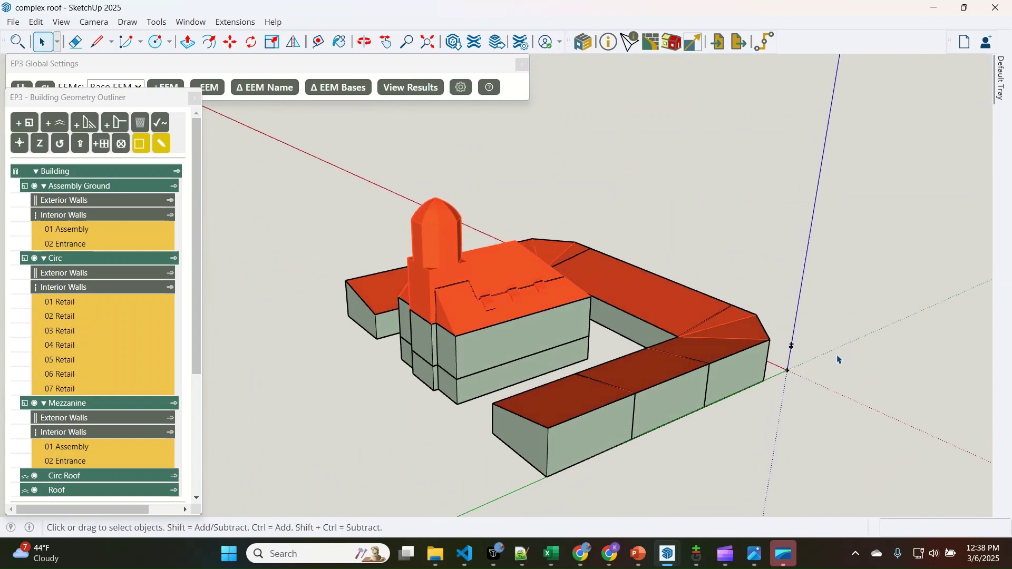
{"action": "left_click", "coordinate": [609, 437]}
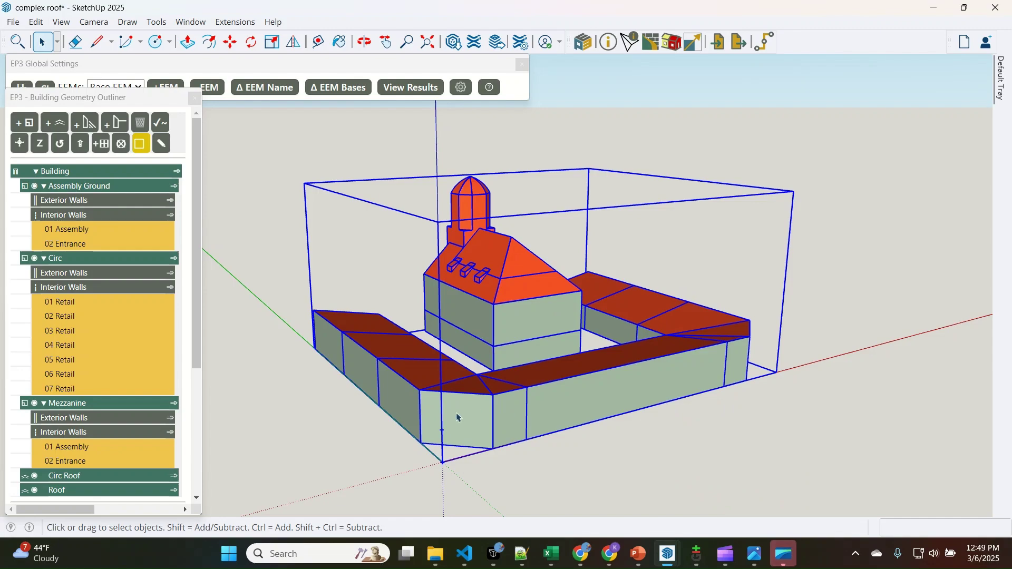
{"action": "middle_click_drag", "start_coordinate": [380, 389], "coordinate": [770, 376]}
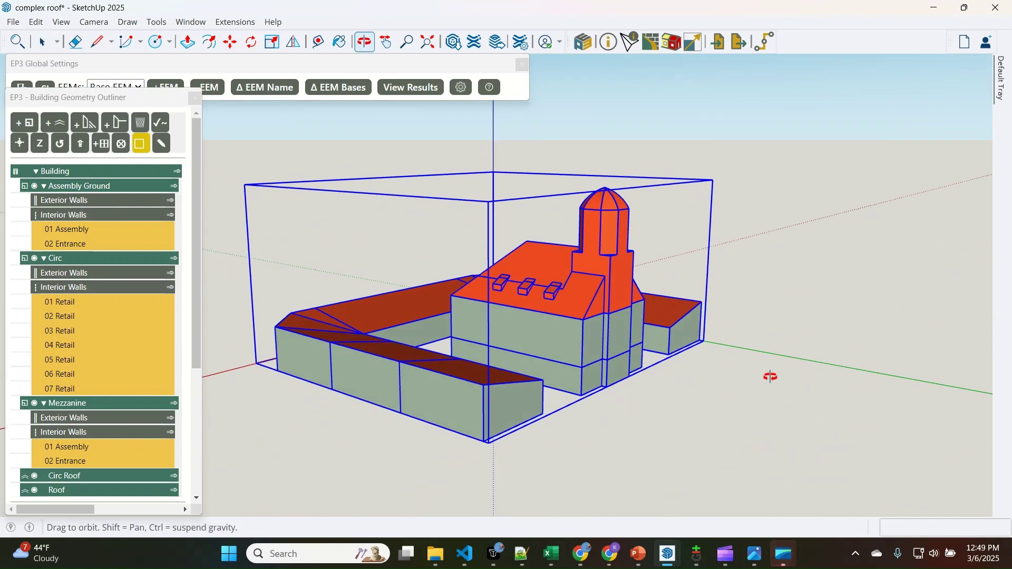
{"action": "left_click_drag", "start_coordinate": [465, 362], "coordinate": [436, 391]}
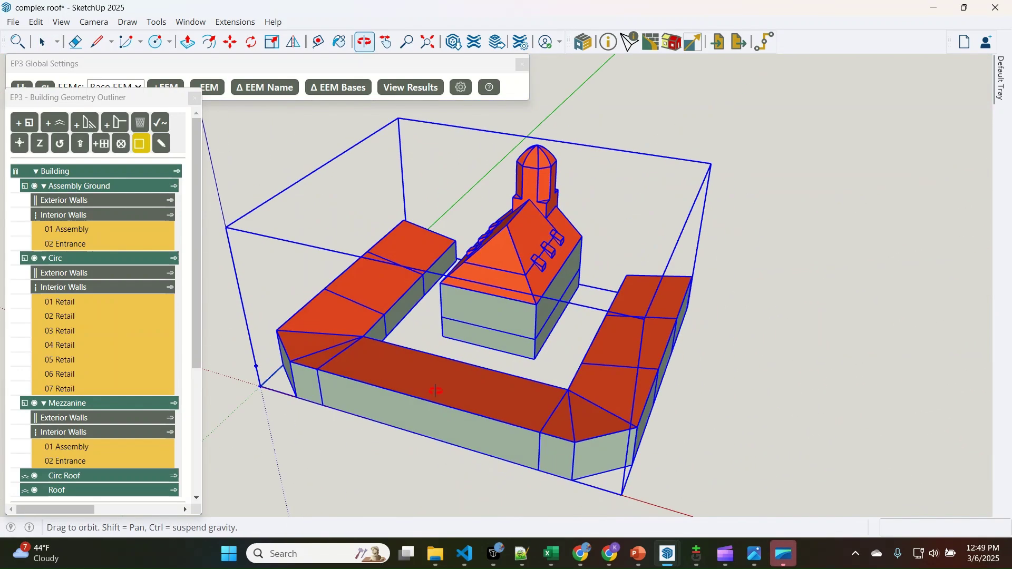
{"action": "key", "text": "space"}
{"action": "left_click", "coordinate": [758, 350]}
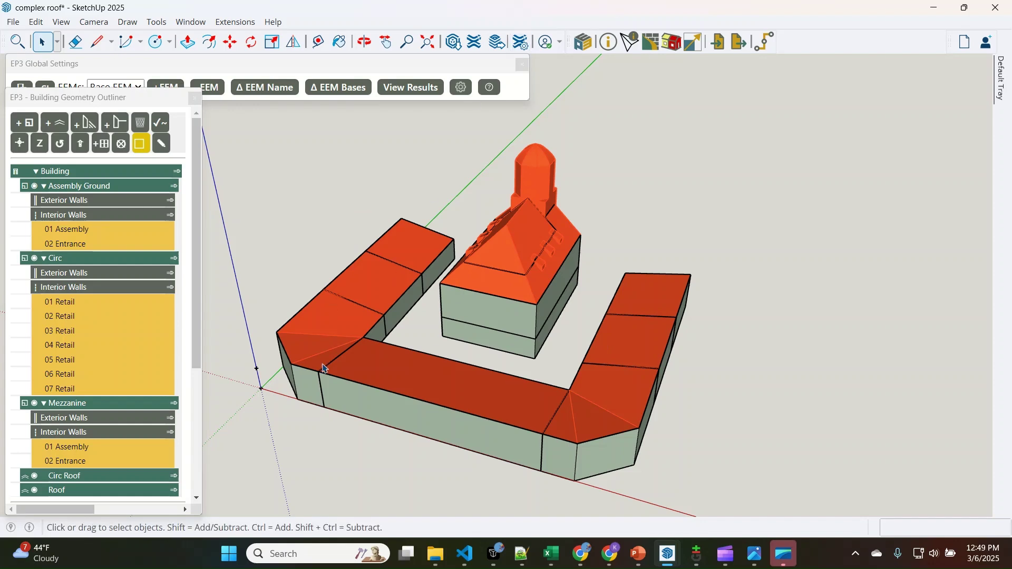
Show the Elevations images in the model
{"action": "scroll", "coordinate": [38, 457], "scroll_direction": "down", "scroll_amount": 5}
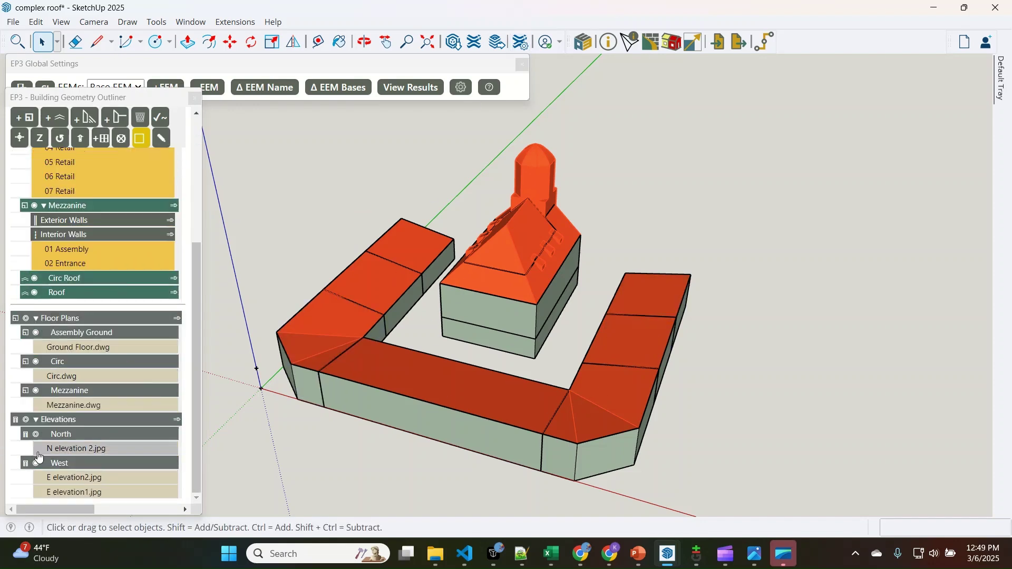
{"action": "left_click", "coordinate": [25, 420]}
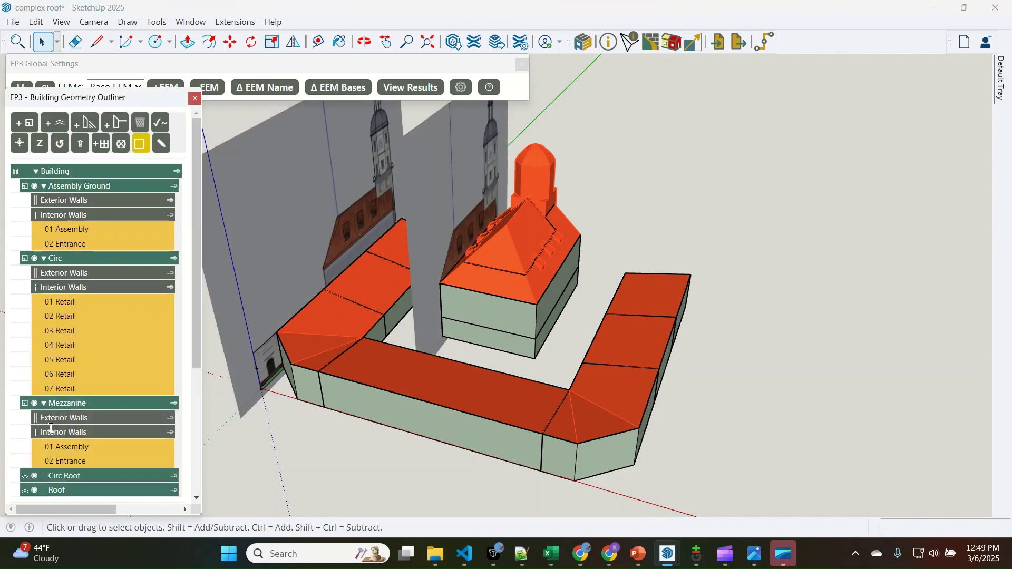
{"action": "left_click", "coordinate": [473, 474]}
{"action": "middle_click_drag", "start_coordinate": [413, 450], "coordinate": [735, 445]}
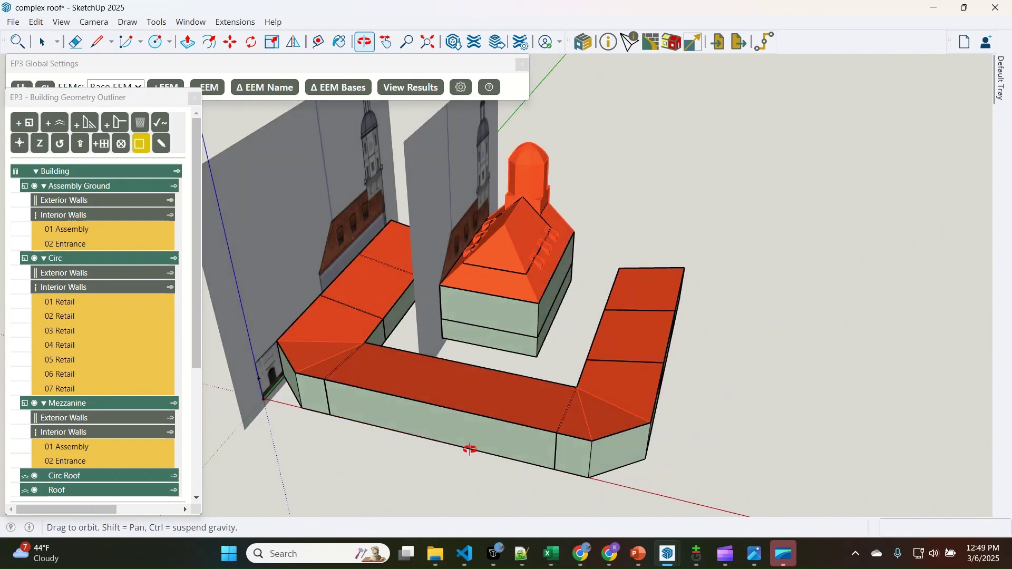
Import W elevation1.jpg as an image and place it flat on the ground beside the Circ wing, near the red axis
{"action": "left_click", "coordinate": [14, 22]}
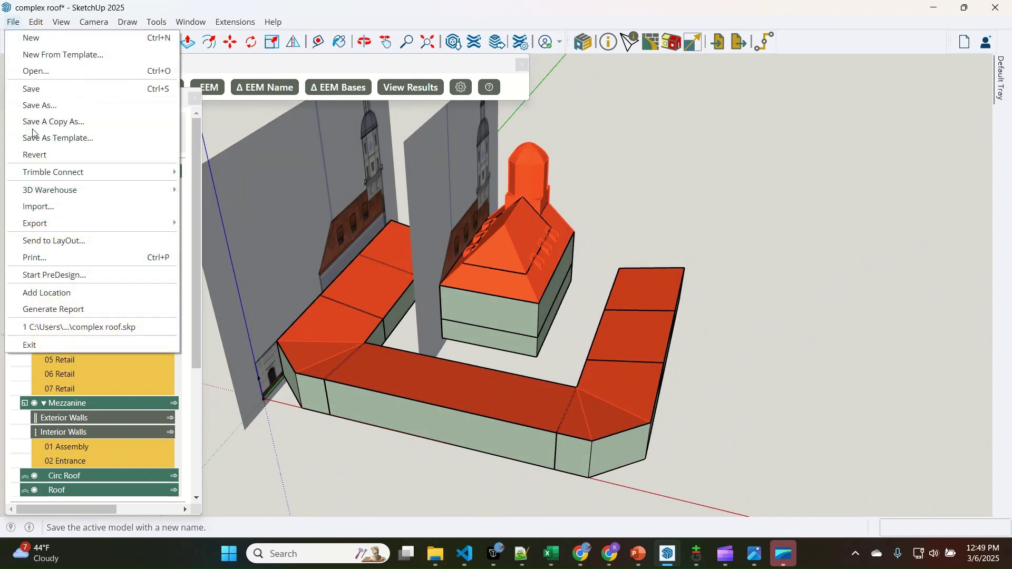
{"action": "left_click", "coordinate": [46, 206]}
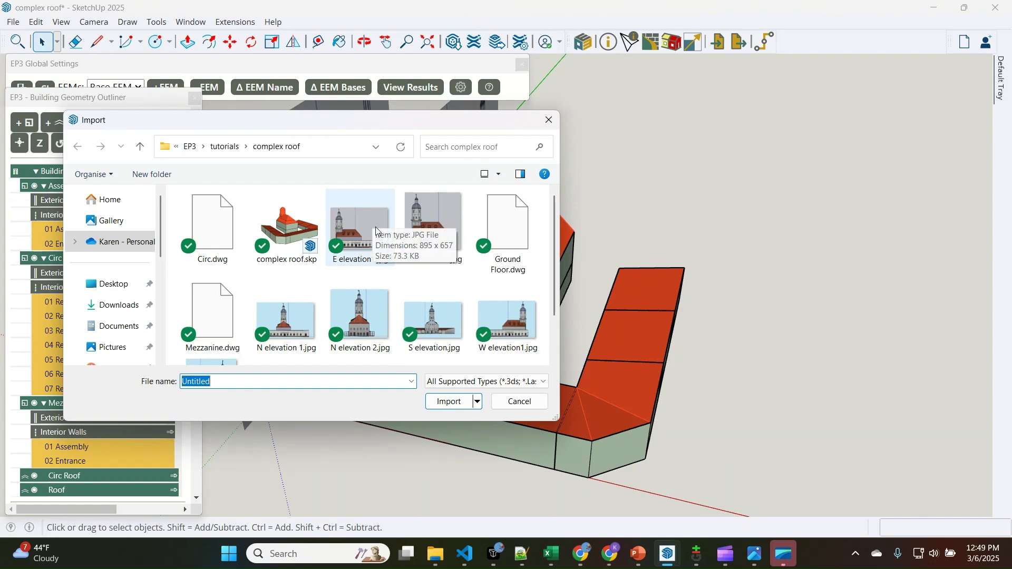
{"action": "left_click", "coordinate": [508, 315]}
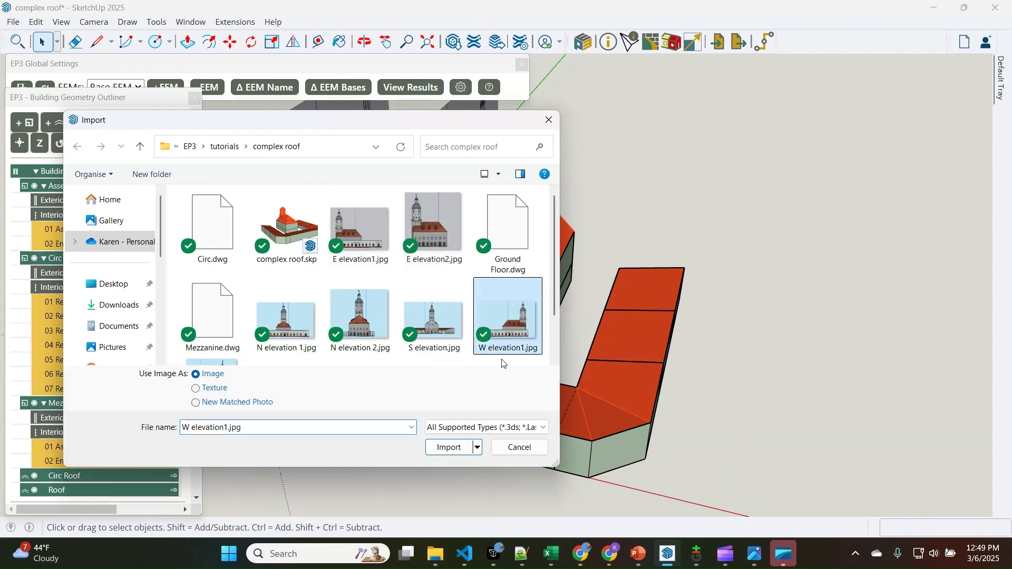
{"action": "left_click", "coordinate": [452, 445]}
{"action": "left_click", "coordinate": [694, 476]}
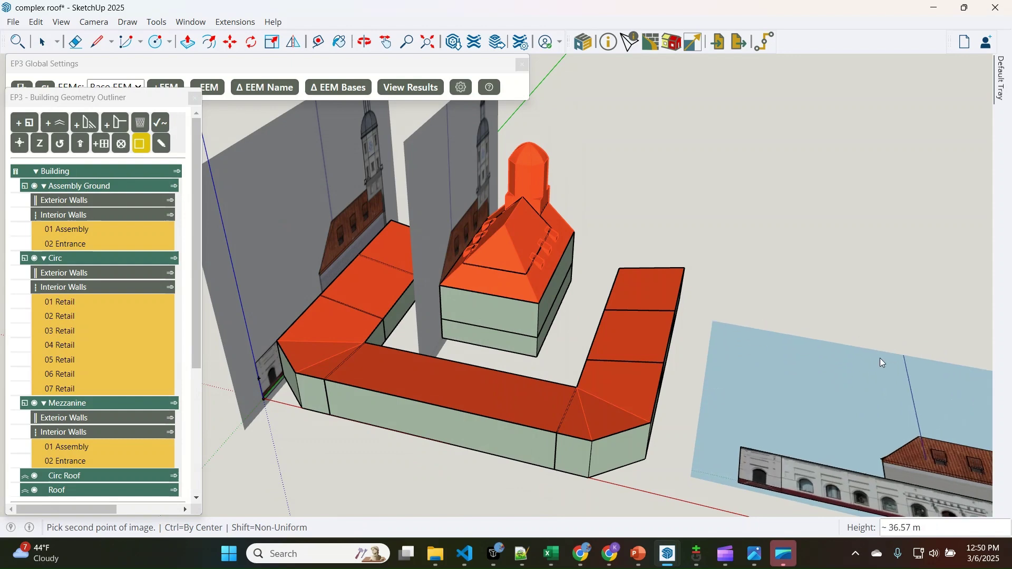
{"action": "left_click", "coordinate": [865, 373]}
Draw a reference line about 40 m long along the top edge of the long arcaded facade in the W elevation image
{"action": "scroll", "coordinate": [317, 243], "scroll_direction": "down", "scroll_amount": 3}
{"action": "scroll", "coordinate": [540, 360], "scroll_direction": "up", "scroll_amount": 6}
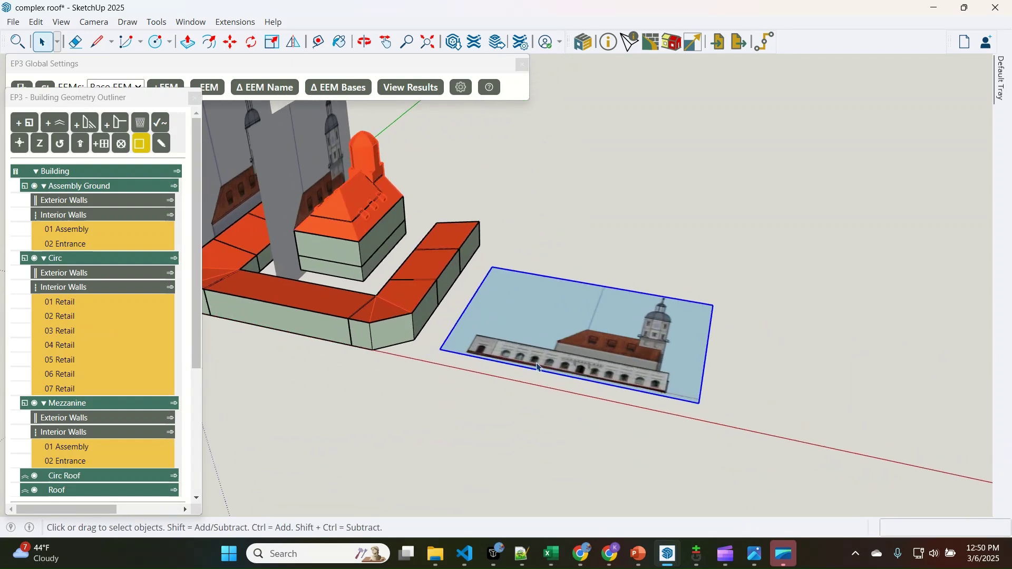
{"action": "key", "text": "l"}
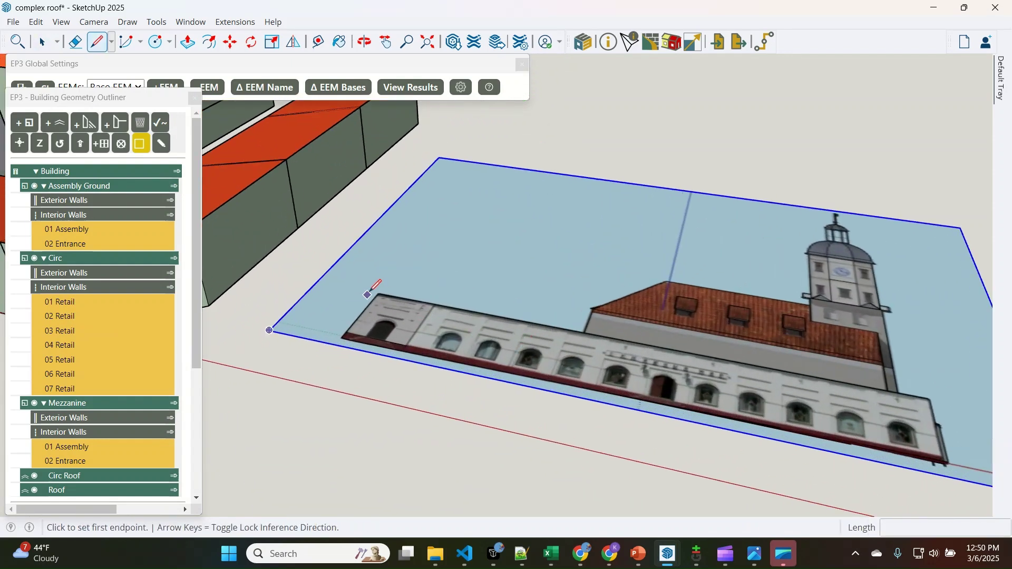
{"action": "scroll", "coordinate": [377, 290], "scroll_direction": "up", "scroll_amount": 5}
{"action": "left_click", "coordinate": [396, 286]}
{"action": "scroll", "coordinate": [180, 286], "scroll_direction": "down", "scroll_amount": 4}
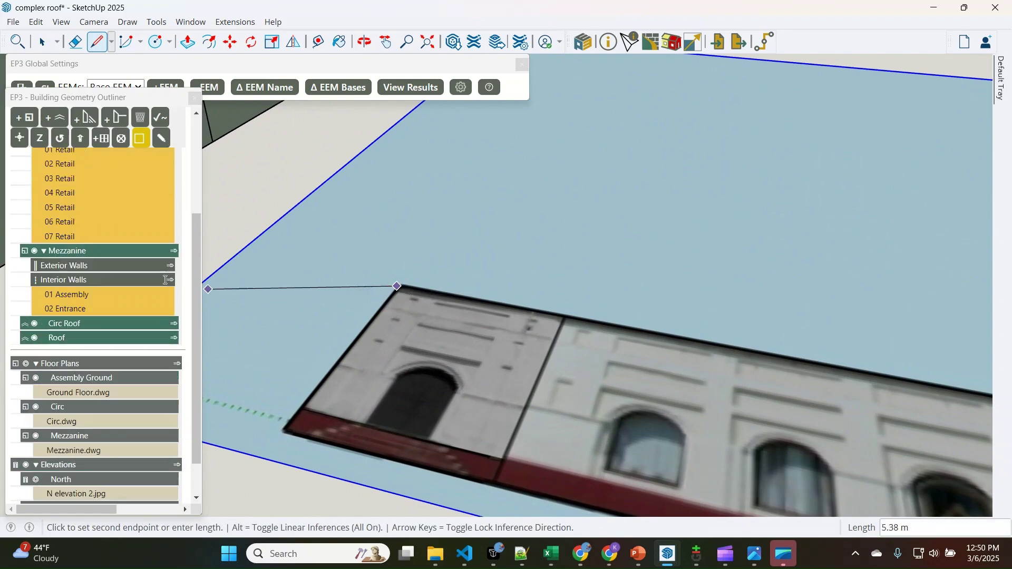
{"action": "scroll", "coordinate": [335, 280], "scroll_direction": "down", "scroll_amount": 6}
{"action": "scroll", "coordinate": [720, 338], "scroll_direction": "up", "scroll_amount": 4}
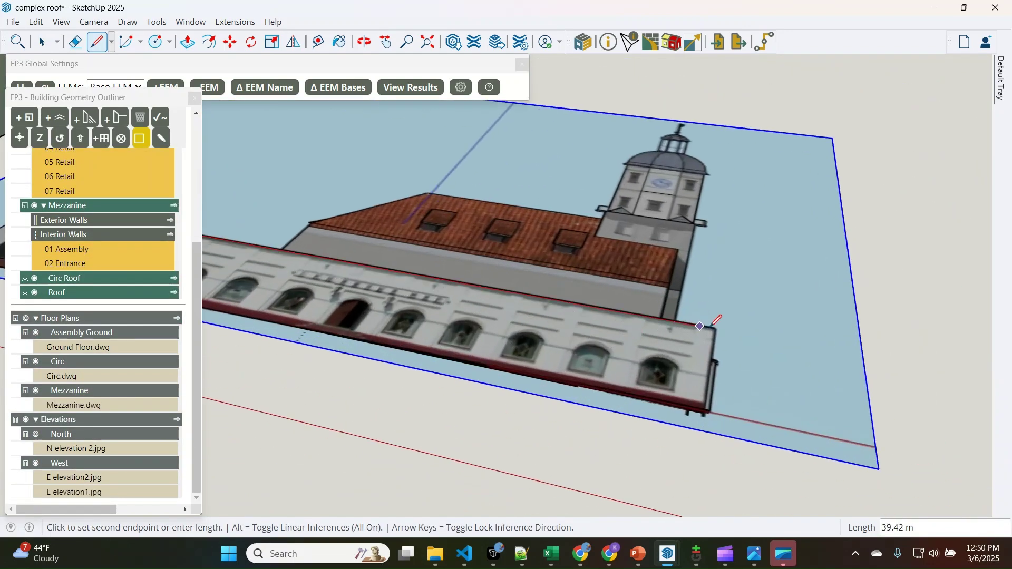
{"action": "scroll", "coordinate": [715, 328], "scroll_direction": "up", "scroll_amount": 2}
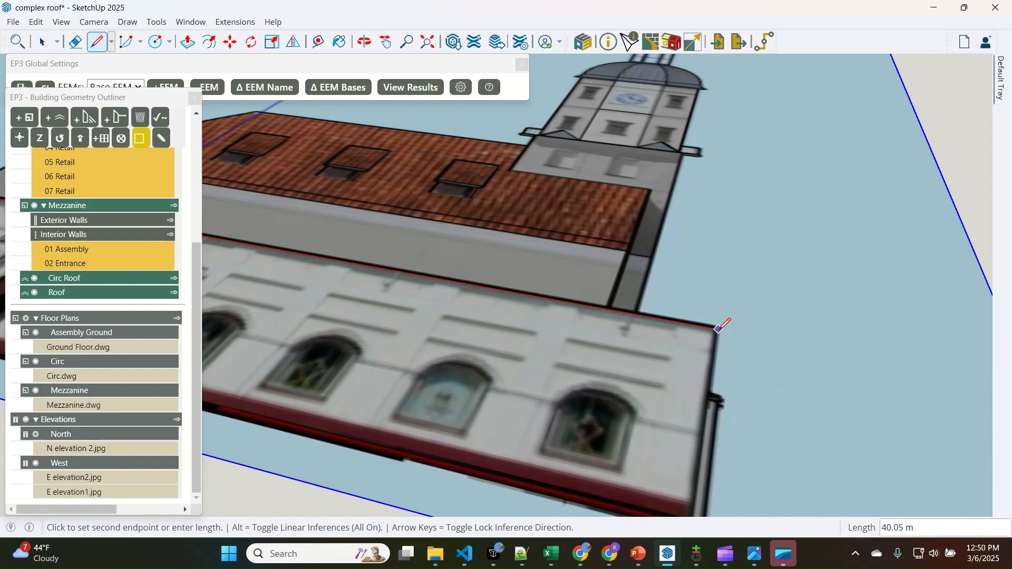
{"action": "left_click", "coordinate": [719, 328]}
{"action": "key", "text": "space"}
Measure the length of the Circ wing's outer side facing the imported elevation image with the Tape Measure
{"action": "scroll", "coordinate": [734, 356], "scroll_direction": "down", "scroll_amount": 4}
{"action": "scroll", "coordinate": [737, 361], "scroll_direction": "down", "scroll_amount": 6}
{"action": "key", "text": "t"}
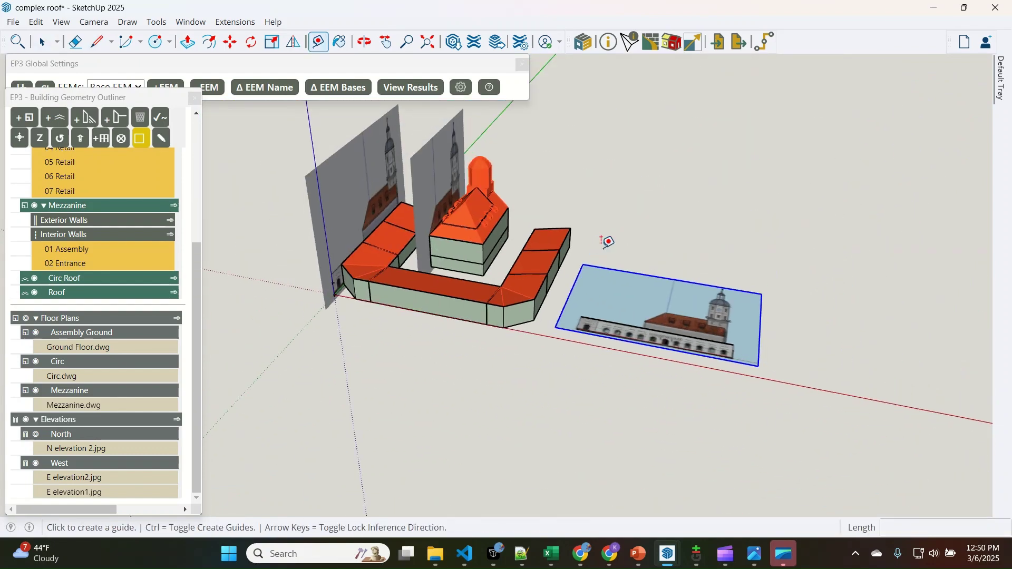
{"action": "left_click", "coordinate": [562, 244]}
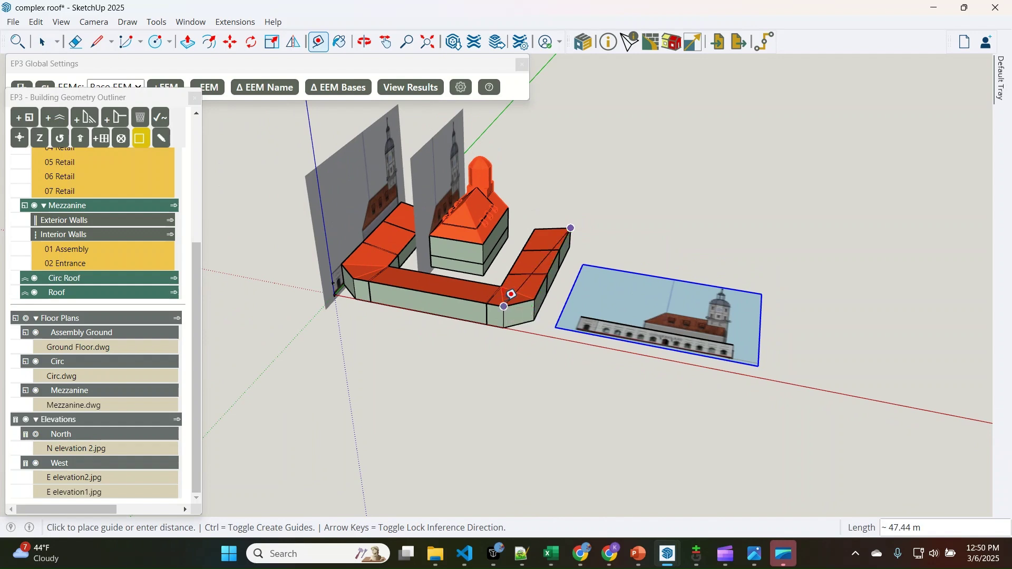
{"action": "key", "text": "space"}
Scale the W elevation1 image together with its reference line so the line's length becomes 47 m
{"action": "left_click_drag", "start_coordinate": [823, 399], "coordinate": [618, 255]}
{"action": "left_click", "coordinate": [694, 43]}
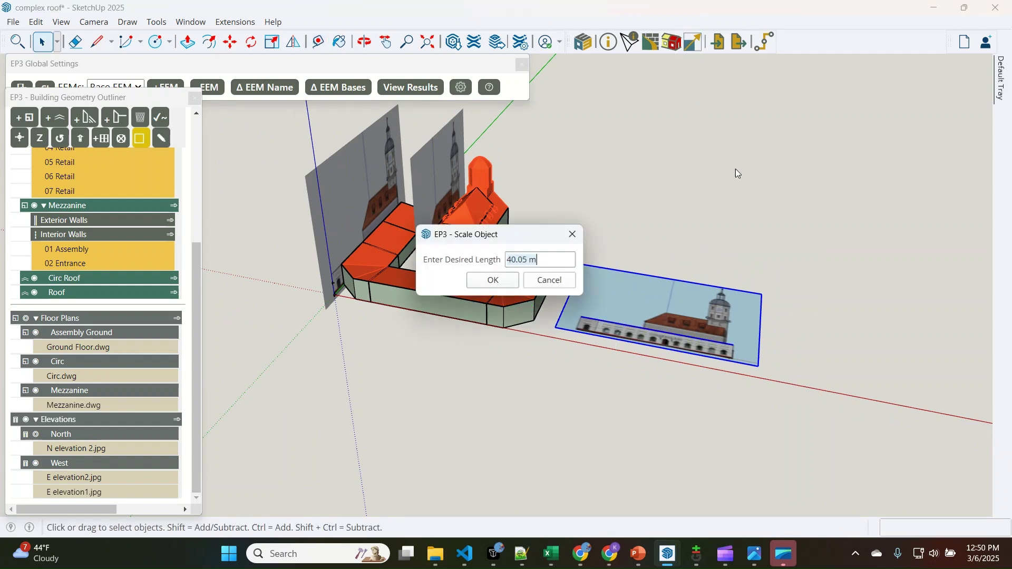
{"action": "type", "text": "47"}
{"action": "key", "text": "Return"}
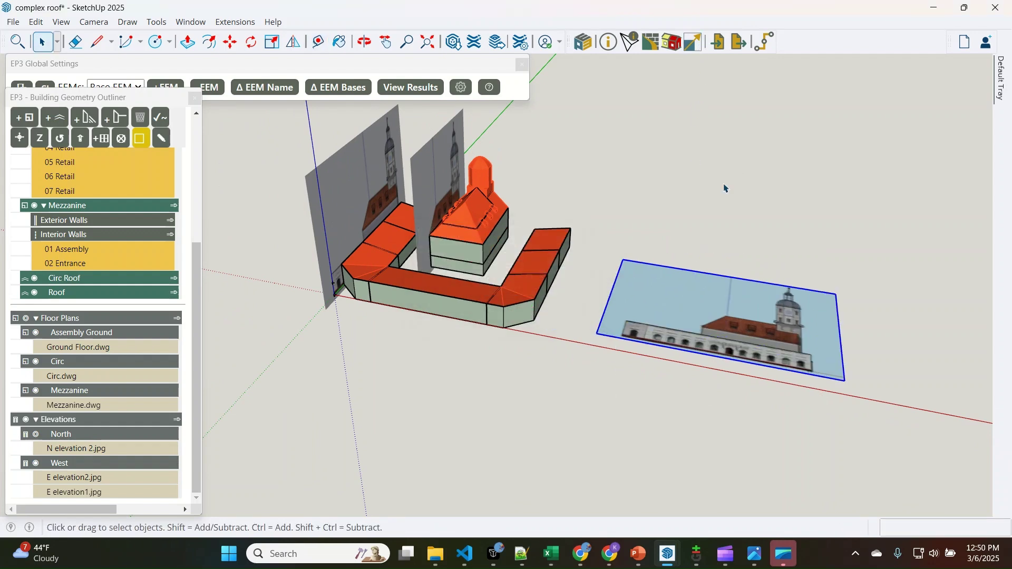
Set the scaled W elevation1 image as an EP3 elevation with the East orientation
{"action": "right_click", "coordinate": [676, 311]}
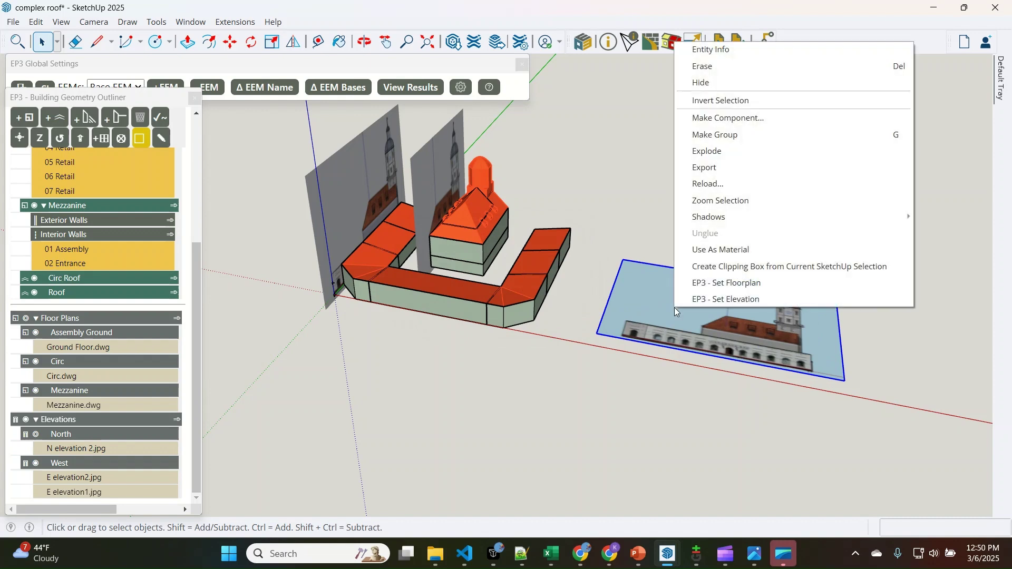
{"action": "left_click", "coordinate": [726, 299]}
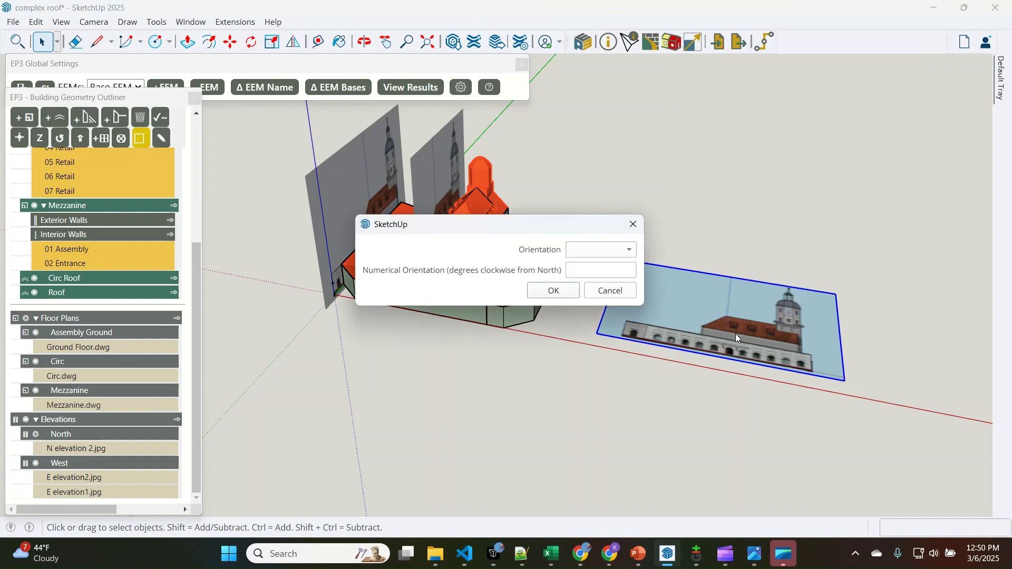
{"action": "left_click", "coordinate": [595, 255]}
{"action": "left_click", "coordinate": [577, 296]}
{"action": "left_click", "coordinate": [553, 291]}
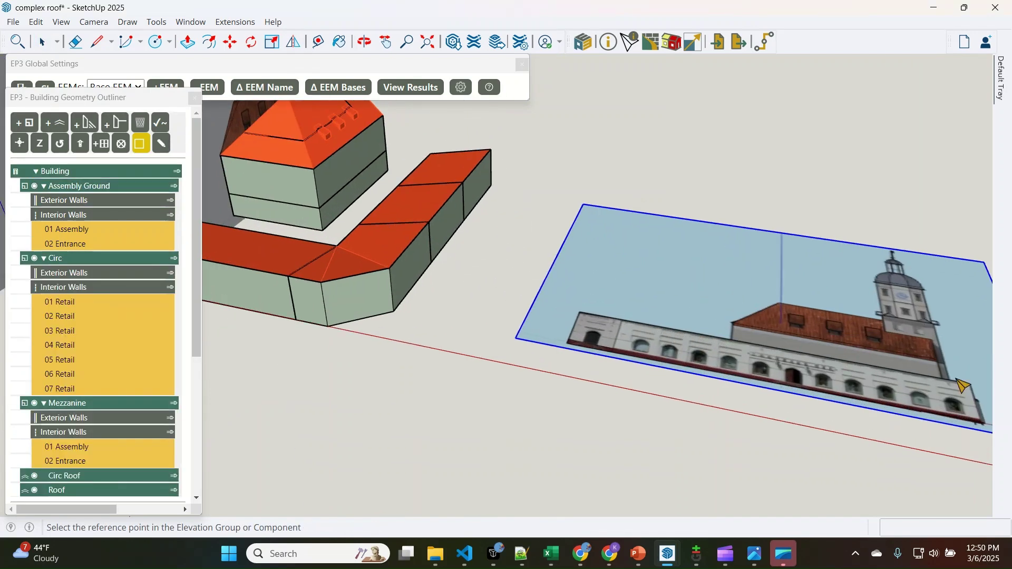
Place the East elevation by matching the facade's upper corner beside the tower to the far outer roof corner of the Circ wing
{"action": "scroll", "coordinate": [980, 387], "scroll_direction": "up", "scroll_amount": 3}
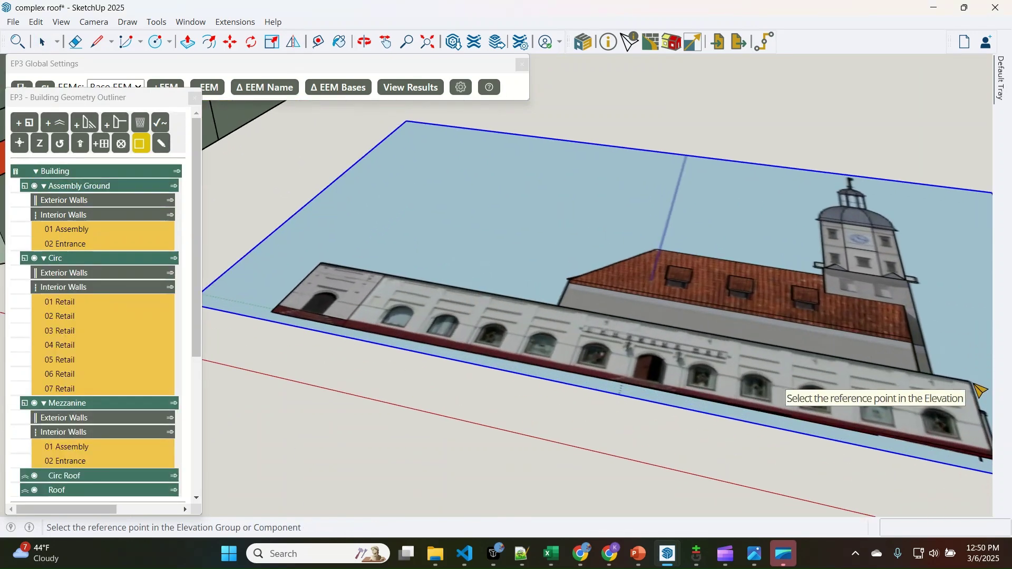
{"action": "left_click", "coordinate": [975, 388]}
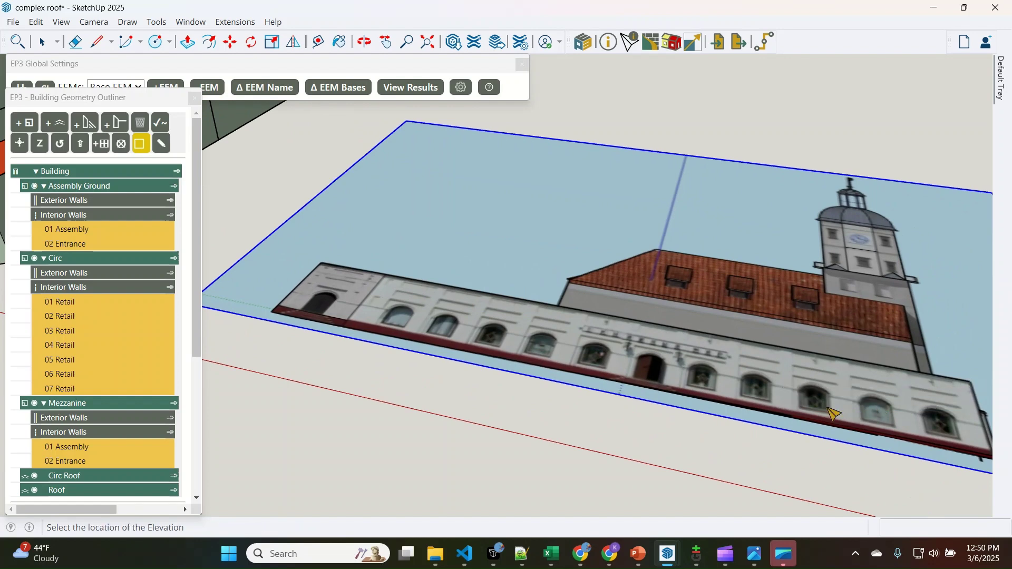
{"action": "scroll", "coordinate": [802, 396], "scroll_direction": "down", "scroll_amount": 3}
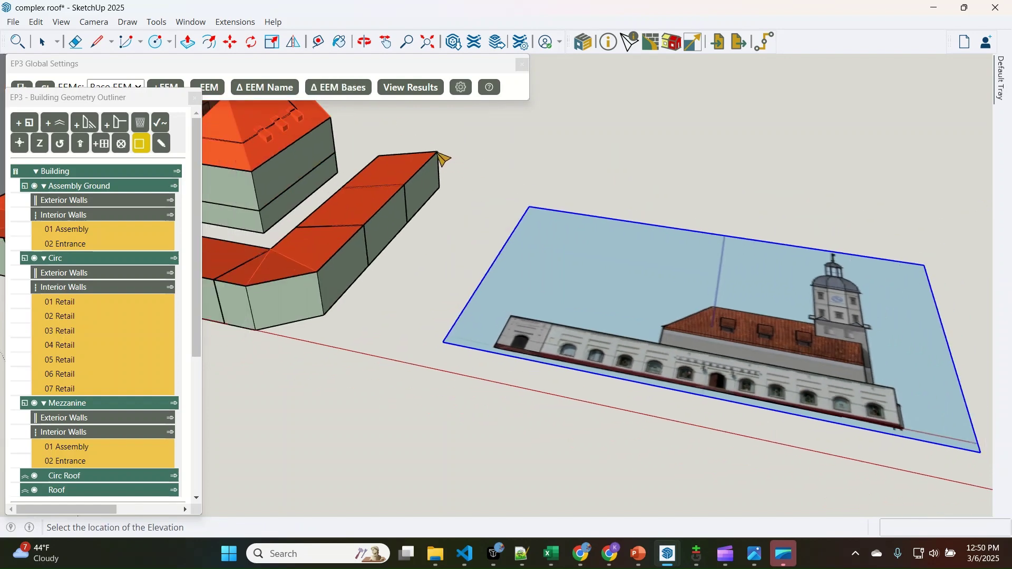
{"action": "left_click", "coordinate": [440, 160]}
{"action": "scroll", "coordinate": [568, 250], "scroll_direction": "down", "scroll_amount": 2}
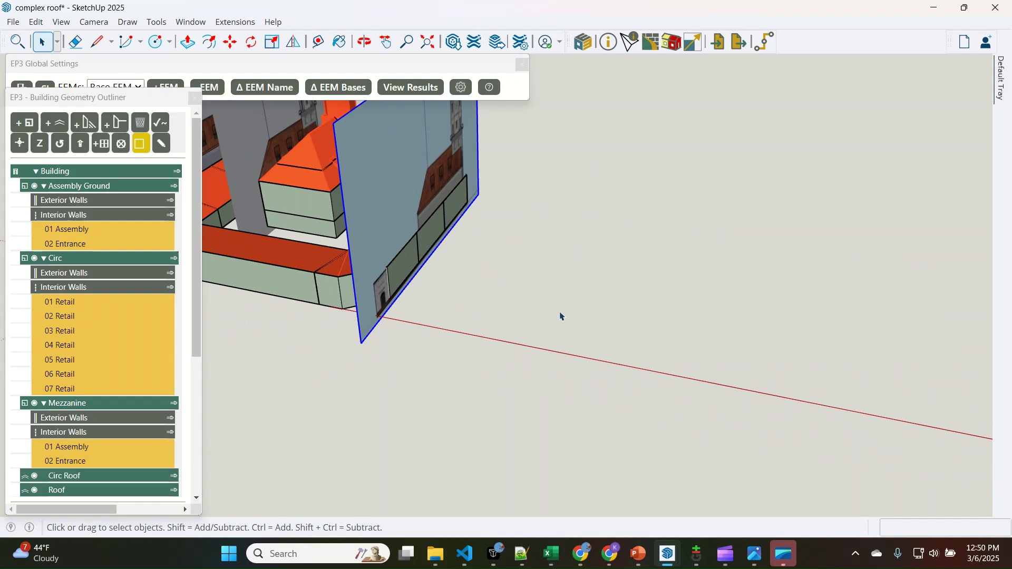
{"action": "left_click", "coordinate": [608, 328]}
Import N elevation 1.jpg as an image and lay it flat on the ground beside the building, starting on the red axis
{"action": "scroll", "coordinate": [694, 337], "scroll_direction": "down", "scroll_amount": 3}
{"action": "key", "text": "alt+f"}
{"action": "key", "text": "i"}
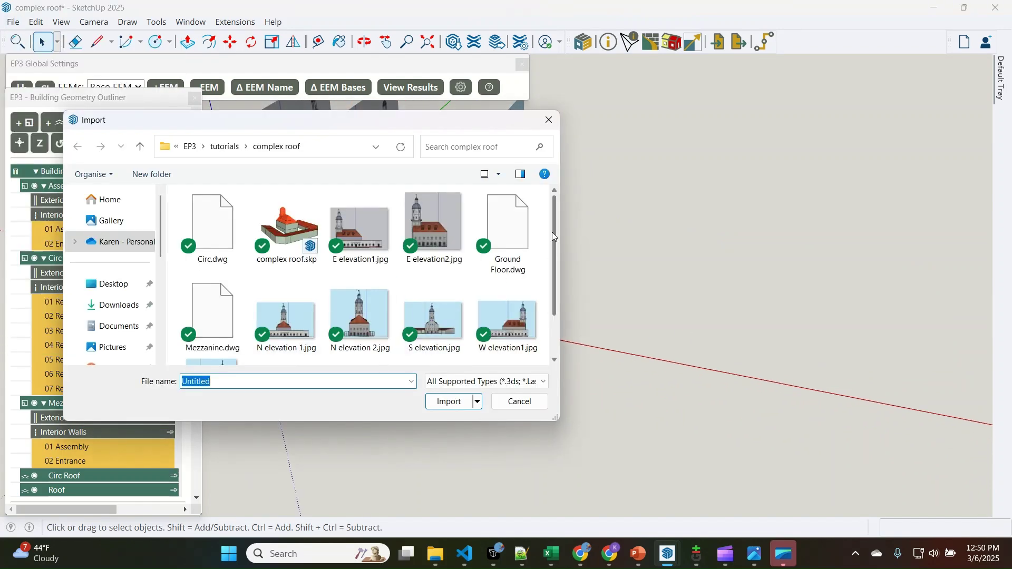
{"action": "scroll", "coordinate": [547, 287], "scroll_direction": "down", "scroll_amount": 2}
{"action": "left_click", "coordinate": [287, 254]}
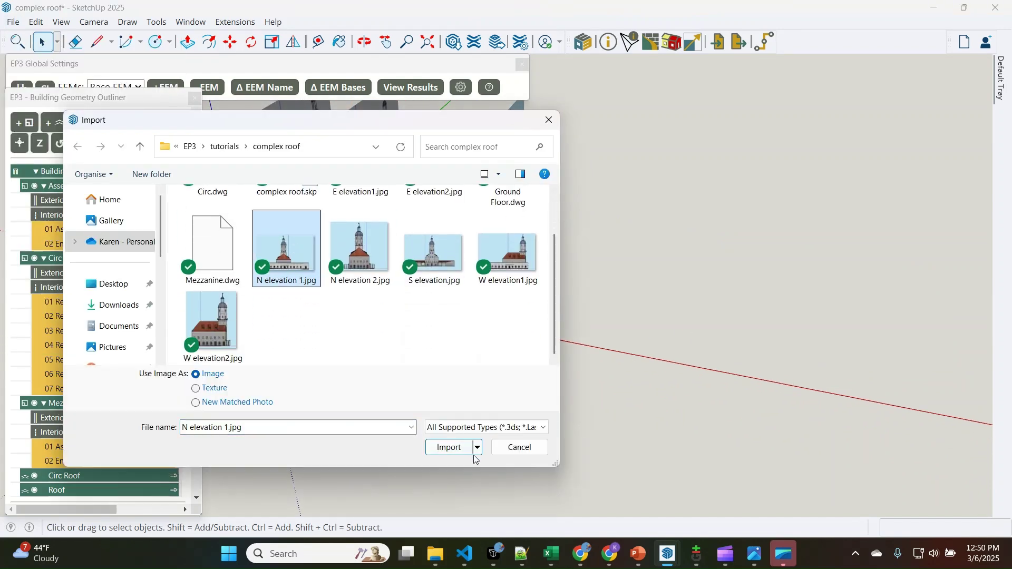
{"action": "left_click", "coordinate": [455, 449]}
{"action": "left_click", "coordinate": [563, 340]}
{"action": "left_click", "coordinate": [884, 293]}
Measure the Circ building's overall width along the red axis with the Tape Measure
{"action": "scroll", "coordinate": [285, 236], "scroll_direction": "up", "scroll_amount": 4}
{"action": "key", "text": "t"}
{"action": "left_click", "coordinate": [229, 241]}
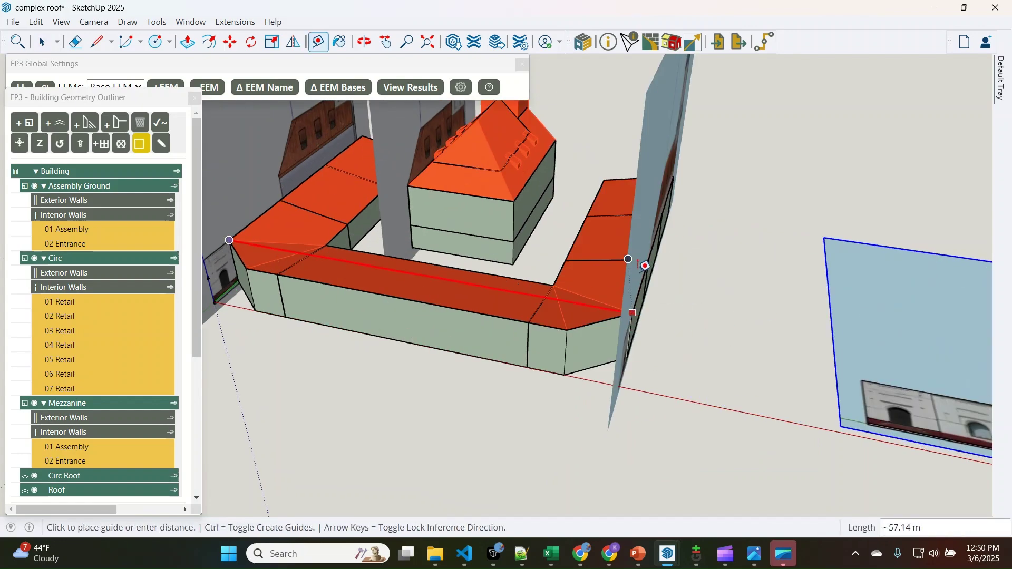
{"action": "key", "text": "space"}
Draw a reference line along the facade's top edge in the N elevation 1 image and scale the image to the Circ building's width
{"action": "scroll", "coordinate": [237, 244], "scroll_direction": "down", "scroll_amount": 3}
{"action": "scroll", "coordinate": [836, 351], "scroll_direction": "up", "scroll_amount": 5}
{"action": "key", "text": "l"}
{"action": "scroll", "coordinate": [406, 253], "scroll_direction": "up", "scroll_amount": 6}
{"action": "left_click", "coordinate": [407, 253]}
{"action": "scroll", "coordinate": [735, 311], "scroll_direction": "down", "scroll_amount": 5}
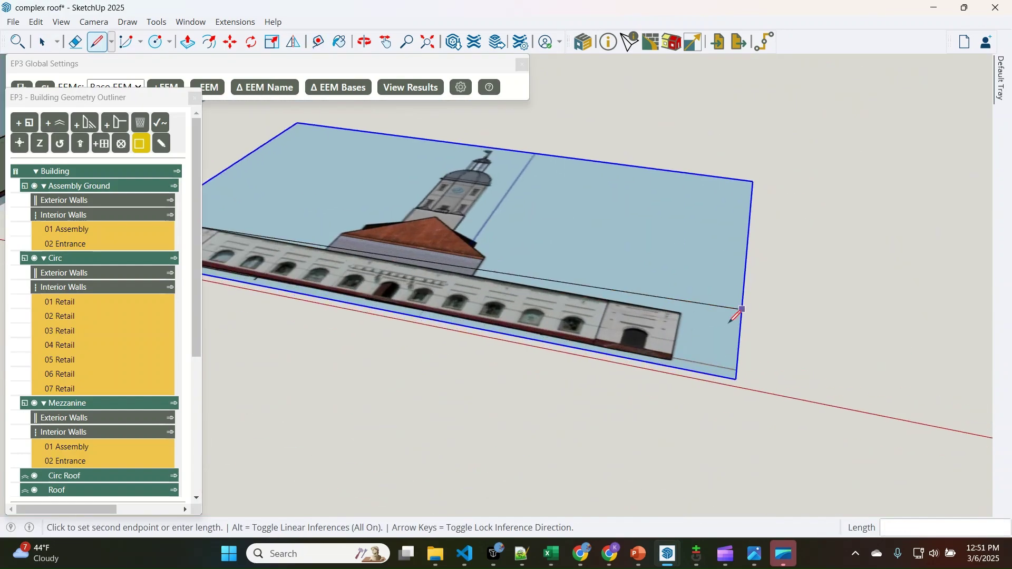
{"action": "scroll", "coordinate": [639, 262], "scroll_direction": "up", "scroll_amount": 5}
{"action": "left_click", "coordinate": [633, 280]}
{"action": "type", "text": "50"}
{"action": "key", "text": "Return"}
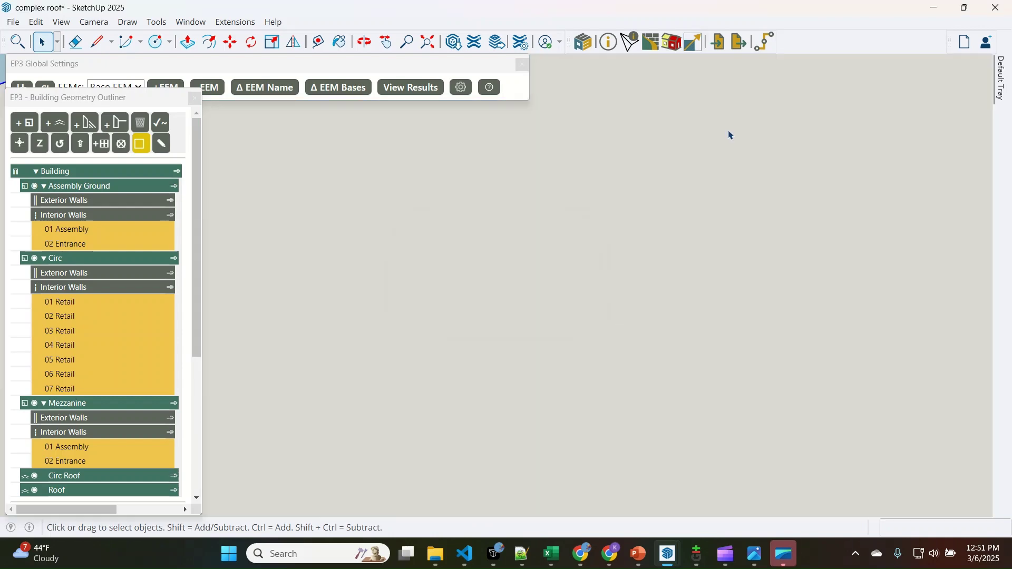
Set the scaled N elevation 1 image as an EP3 elevation with the South orientation
{"action": "scroll", "coordinate": [823, 289], "scroll_direction": "down", "scroll_amount": 6}
{"action": "right_click", "coordinate": [608, 236]}
{"action": "left_click", "coordinate": [681, 493]}
{"action": "left_click", "coordinate": [583, 254]}
{"action": "left_click", "coordinate": [580, 282]}
{"action": "left_click", "coordinate": [552, 291]}
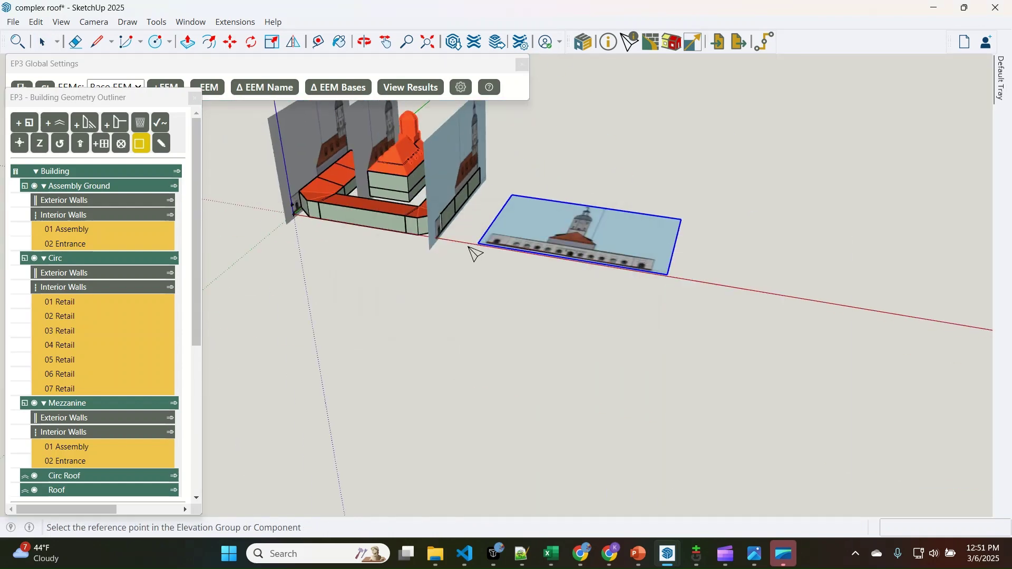
Place the South elevation by matching a reference point on its facade to the top corner of the Circ front wall beside the chamfer
{"action": "scroll", "coordinate": [516, 244], "scroll_direction": "up", "scroll_amount": 6}
{"action": "left_click", "coordinate": [595, 205]}
{"action": "scroll", "coordinate": [595, 204], "scroll_direction": "down", "scroll_amount": 7}
{"action": "scroll", "coordinate": [393, 219], "scroll_direction": "up", "scroll_amount": 7}
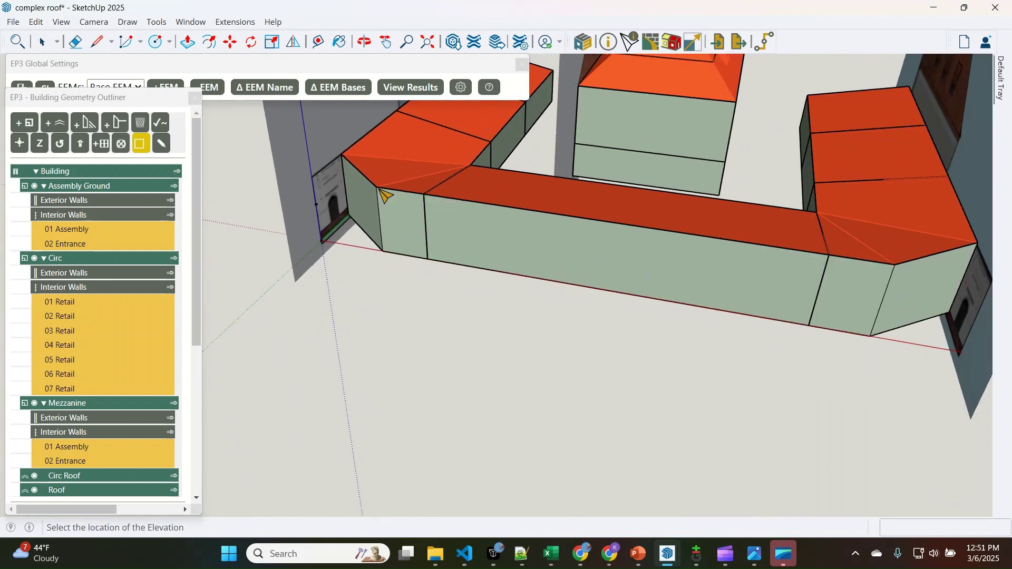
{"action": "left_click", "coordinate": [385, 195]}
Move the South elevation image so its arcaded facade lines up with the height and outer ends of the Circ front wall
{"action": "middle_click_drag", "start_coordinate": [546, 307], "coordinate": [623, 44]}
{"action": "scroll", "coordinate": [560, 203], "scroll_direction": "up", "scroll_amount": 3}
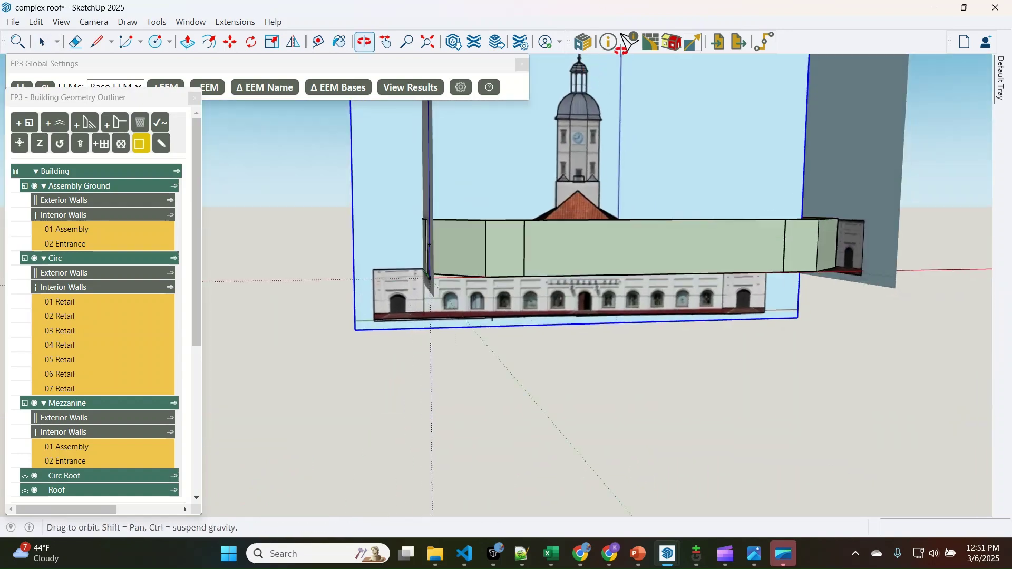
{"action": "scroll", "coordinate": [395, 283], "scroll_direction": "up", "scroll_amount": 4}
{"action": "key", "text": "m"}
{"action": "left_click", "coordinate": [337, 260]}
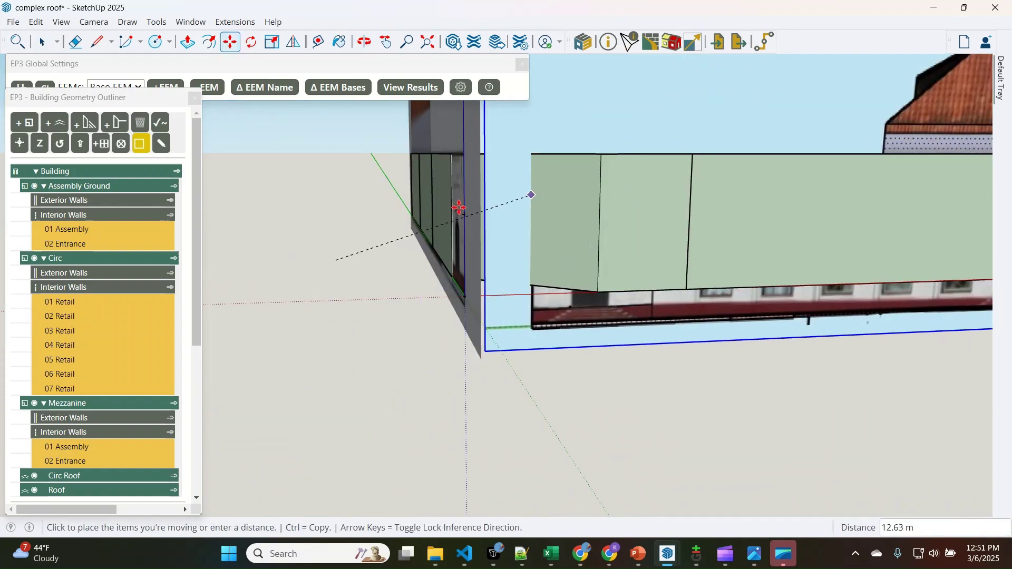
{"action": "left_click", "coordinate": [301, 319]}
{"action": "left_click", "coordinate": [454, 314]}
{"action": "left_click", "coordinate": [601, 155]}
{"action": "key", "text": "space"}
{"action": "middle_click_drag", "start_coordinate": [602, 159], "coordinate": [580, 344]}
{"action": "key", "text": "x"}
{"action": "scroll", "coordinate": [581, 364], "scroll_direction": "down", "scroll_amount": 5}
{"action": "left_click", "coordinate": [584, 389]}
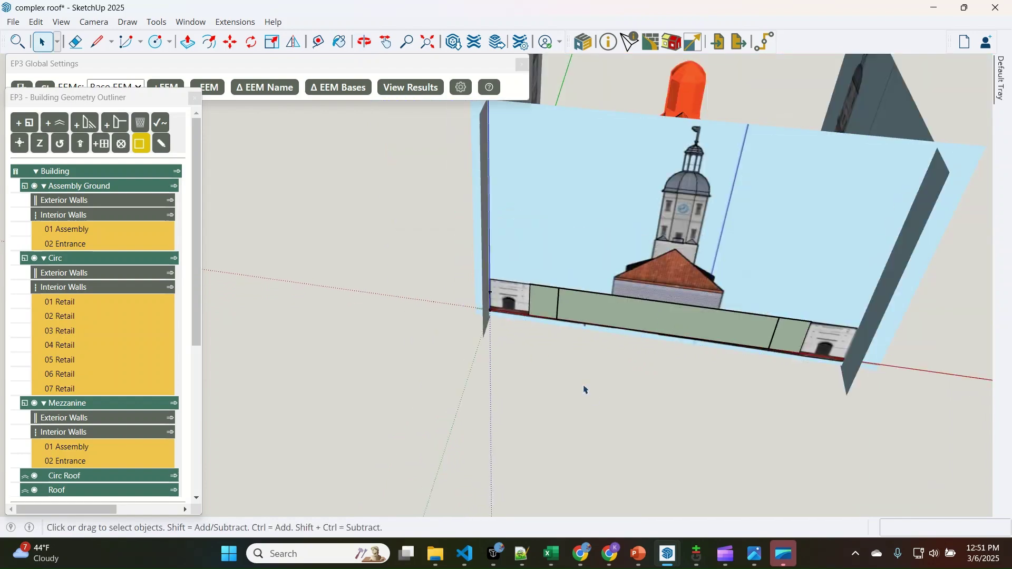
Examine all the upright elevation images placed around the building from several sides
{"action": "middle_click_drag", "start_coordinate": [583, 389], "coordinate": [66, 95]}
{"action": "left_click", "coordinate": [12, 22]}
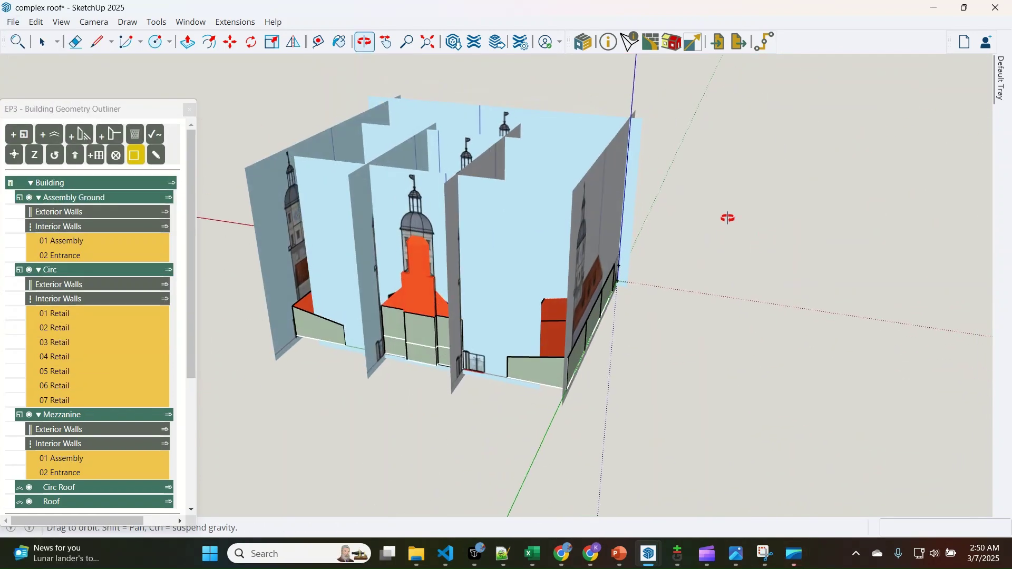
{"action": "middle_click_drag", "start_coordinate": [727, 216], "coordinate": [393, 282]}
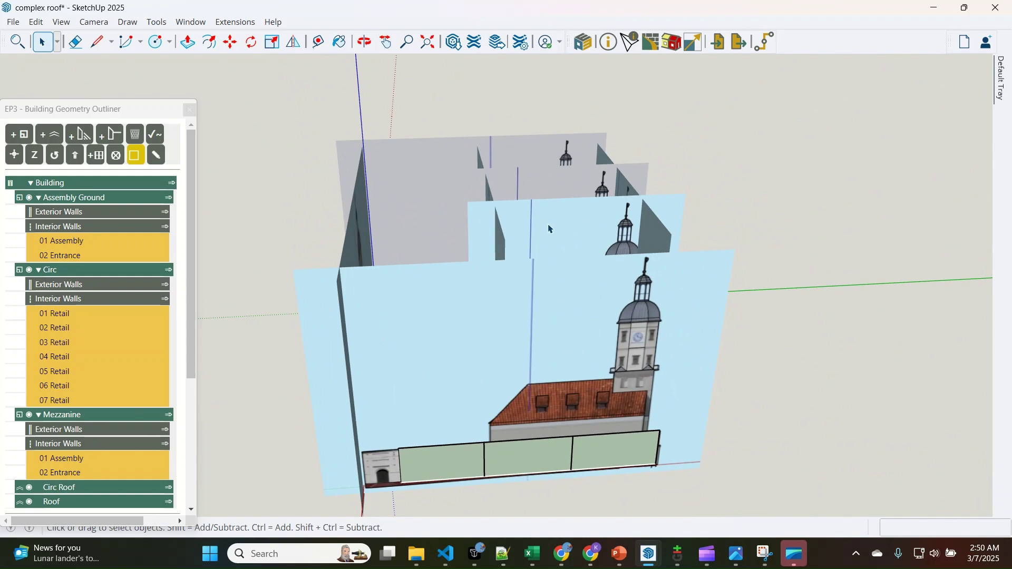
{"action": "scroll", "coordinate": [549, 229], "scroll_direction": "down", "scroll_amount": 2}
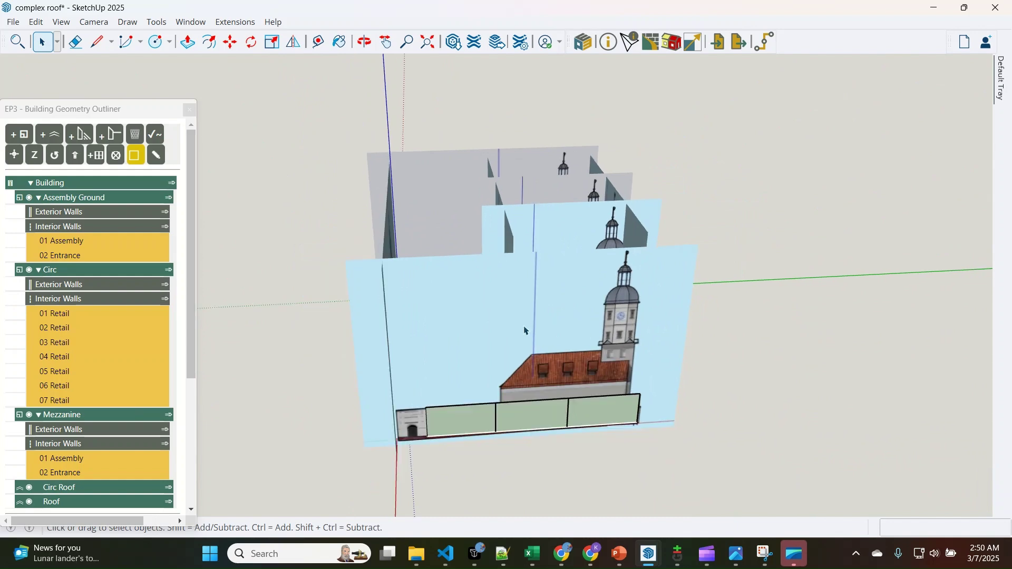
{"action": "scroll", "coordinate": [516, 311], "scroll_direction": "down", "scroll_amount": 1}
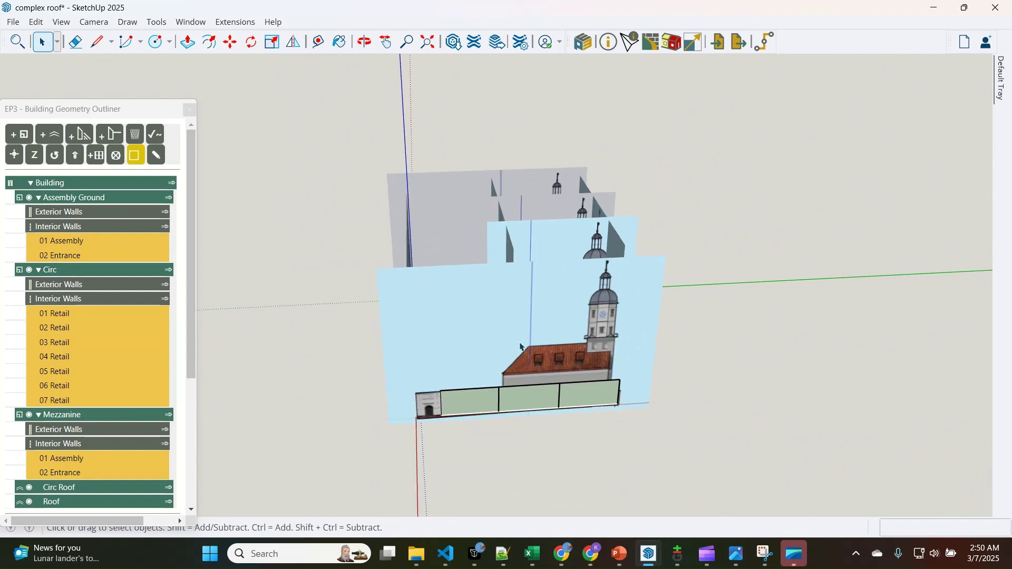
{"action": "middle_click_drag", "start_coordinate": [464, 315], "coordinate": [590, 403]}
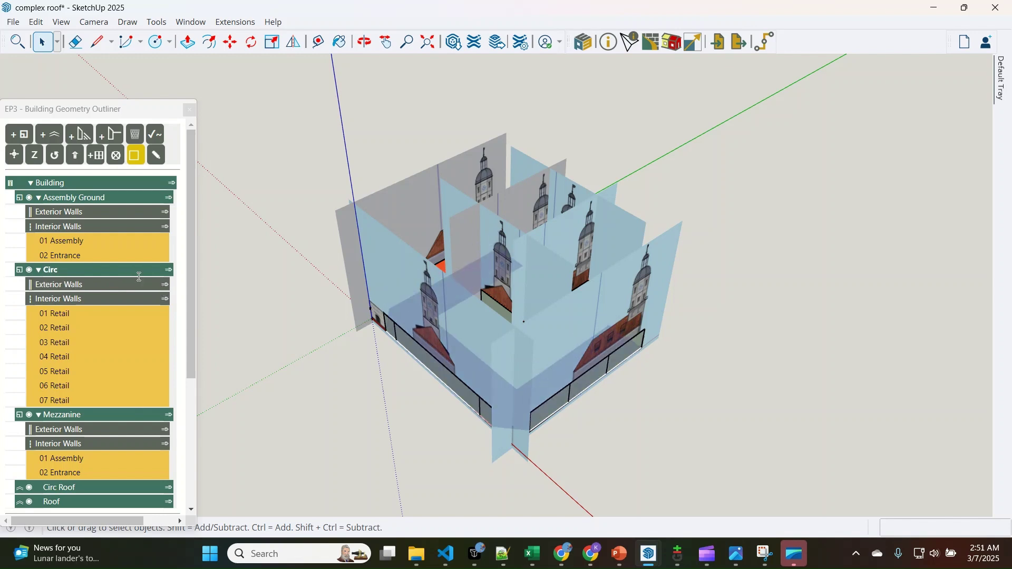
Open the Circ exterior walls for editing and turn on the visibility of the exterior geometry
{"action": "left_click", "coordinate": [165, 288]}
{"action": "scroll", "coordinate": [166, 292], "scroll_direction": "down", "scroll_amount": 4}
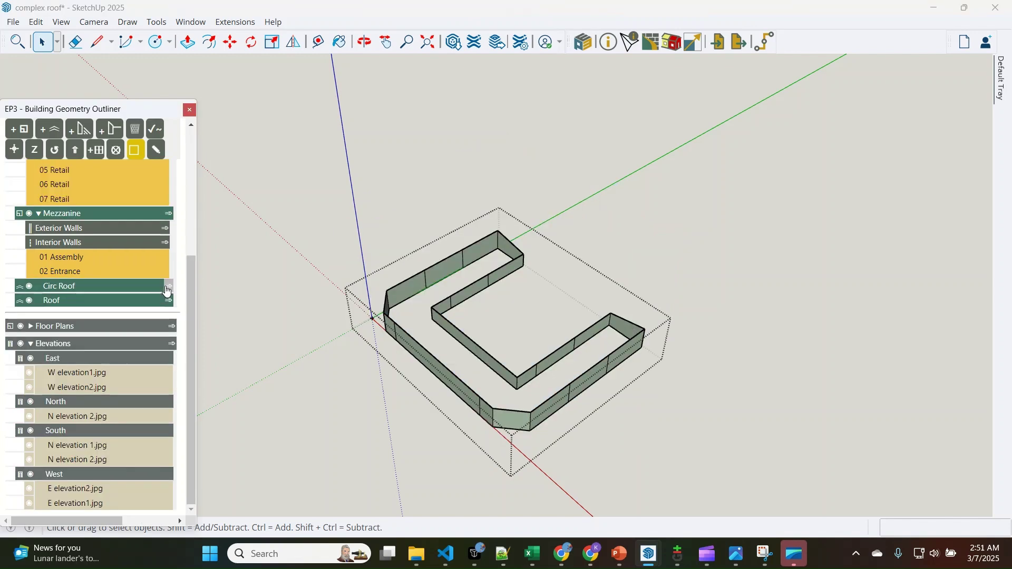
{"action": "left_click", "coordinate": [137, 160]}
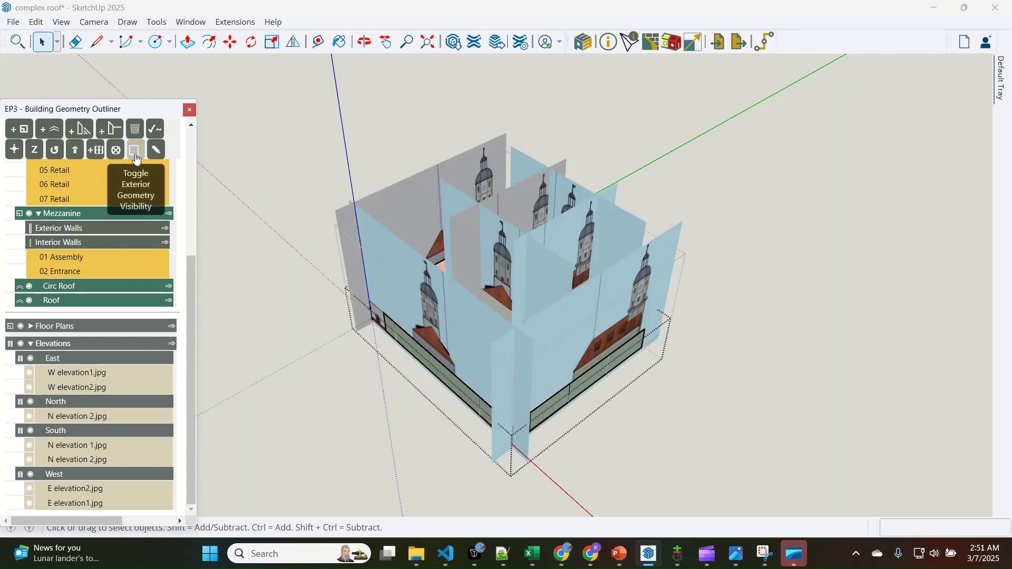
{"action": "left_click", "coordinate": [136, 159]}
{"action": "left_click", "coordinate": [136, 159]}
{"action": "left_click", "coordinate": [137, 159]}
{"action": "left_click", "coordinate": [137, 159]}
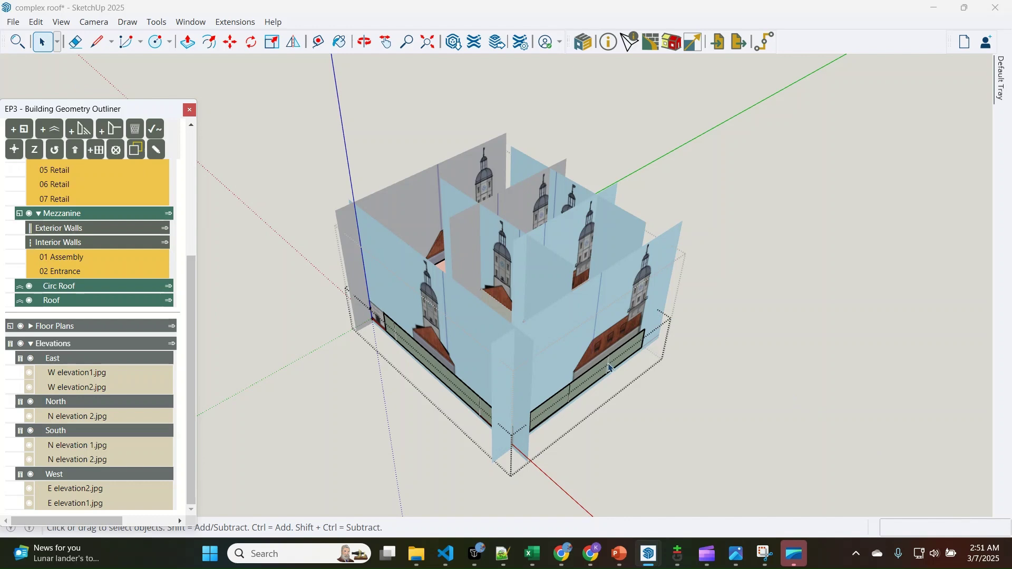
Snap the elevations to the last wall face at the far end of the Circ's east side
{"action": "scroll", "coordinate": [588, 401], "scroll_direction": "up", "scroll_amount": 2}
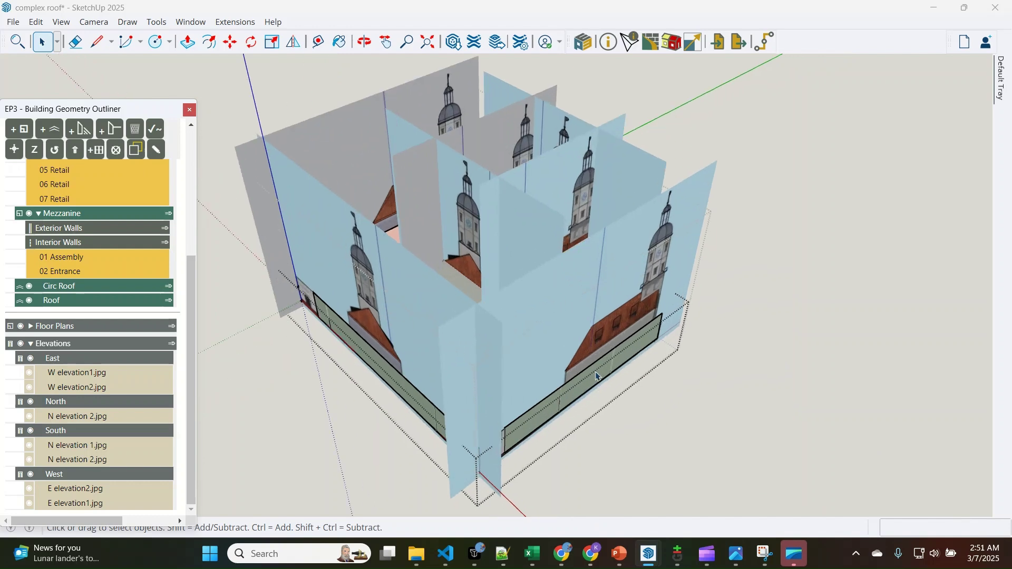
{"action": "left_click", "coordinate": [643, 347]}
{"action": "scroll", "coordinate": [646, 360], "scroll_direction": "up", "scroll_amount": 3}
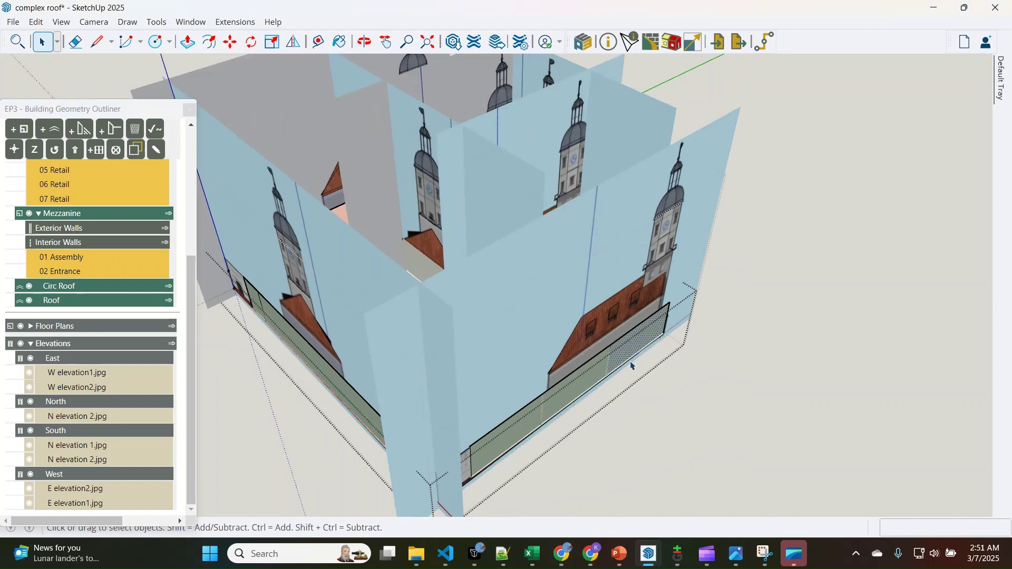
{"action": "right_click", "coordinate": [632, 336]}
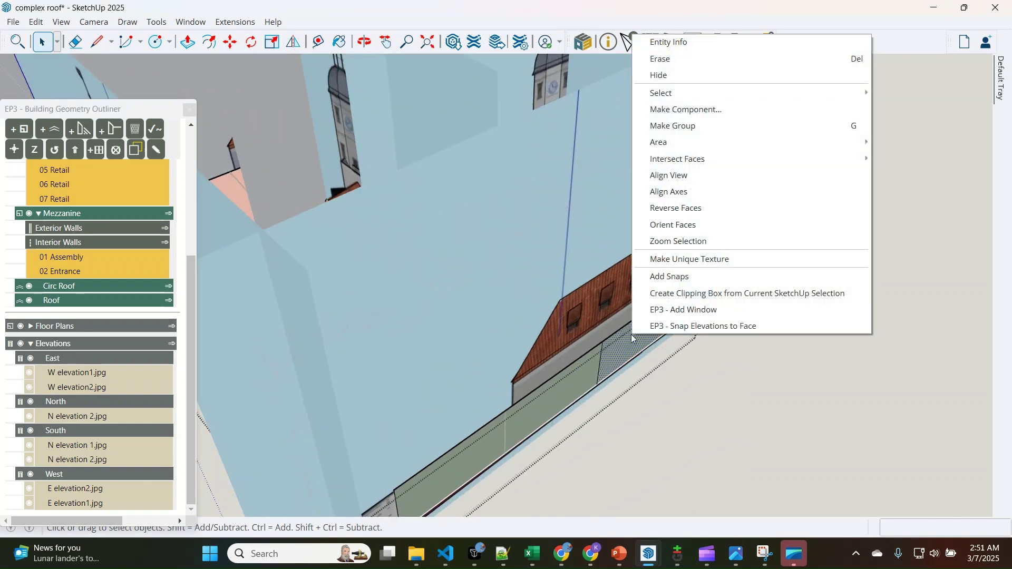
{"action": "left_click", "coordinate": [699, 328]}
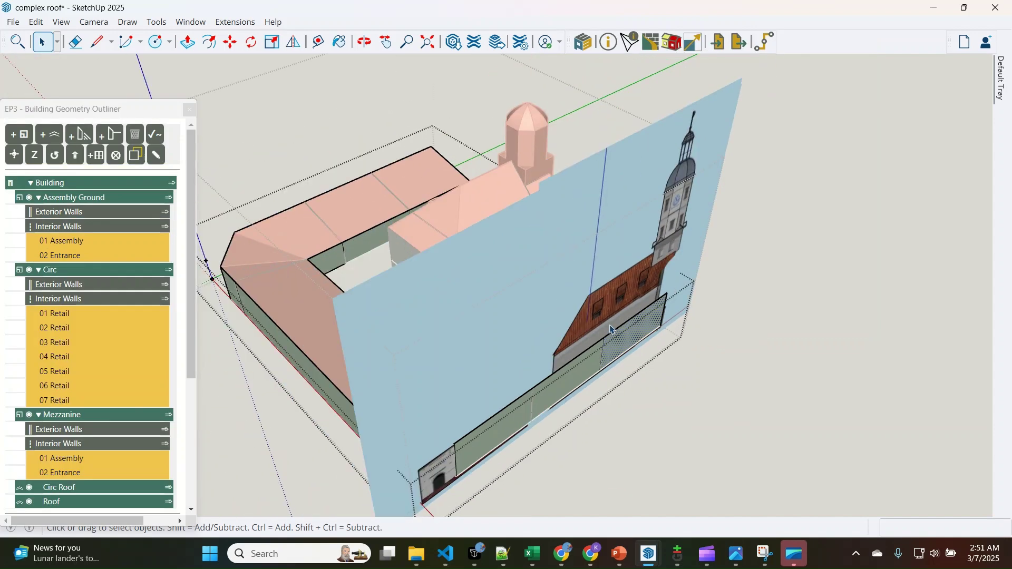
{"action": "scroll", "coordinate": [591, 281], "scroll_direction": "down", "scroll_amount": 1}
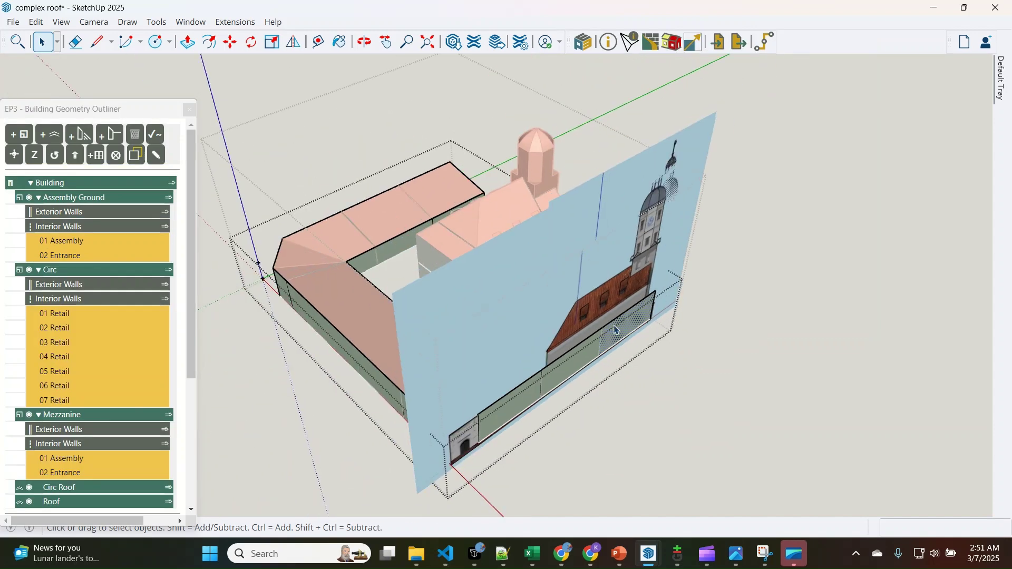
Hide W elevation1.jpg in the East elevations group
{"action": "middle_click_drag", "start_coordinate": [630, 313], "coordinate": [422, 343]}
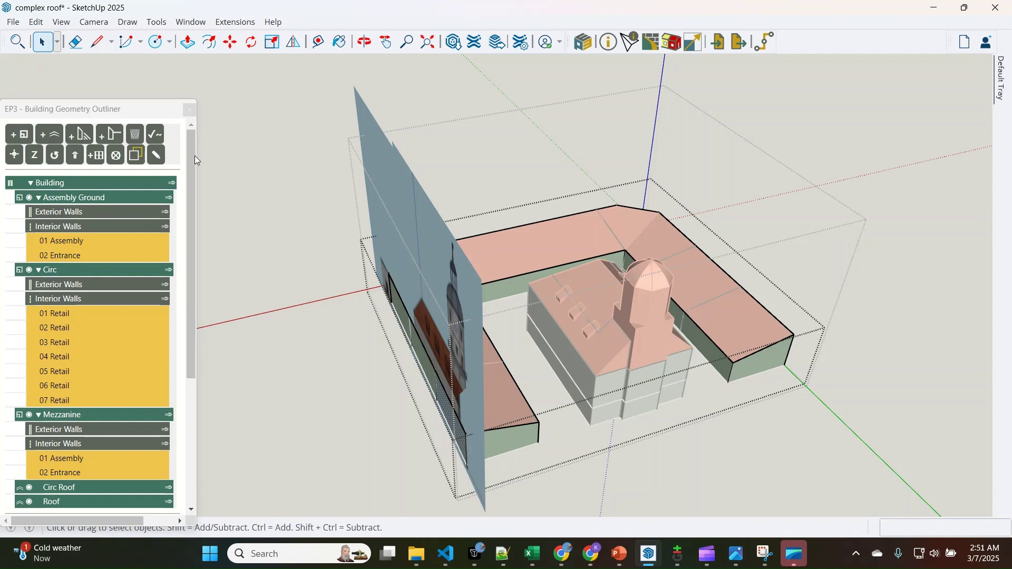
{"action": "scroll", "coordinate": [194, 173], "scroll_direction": "down", "scroll_amount": 4}
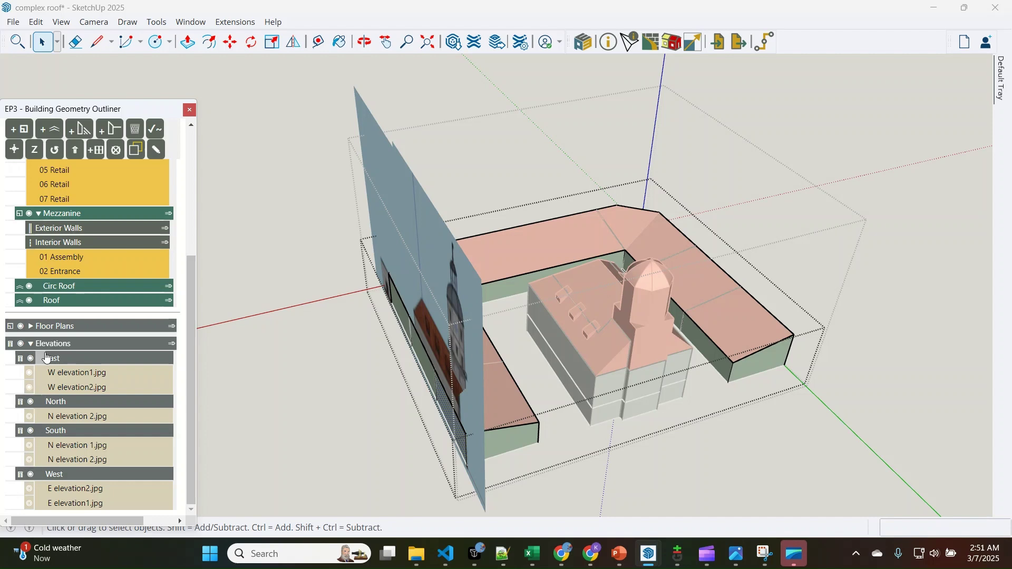
{"action": "left_click", "coordinate": [31, 374]}
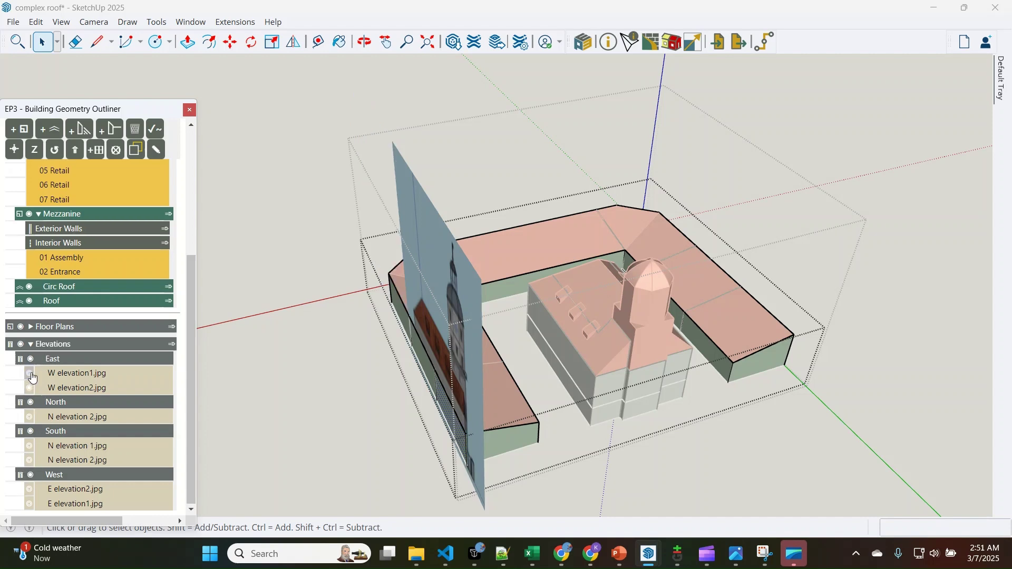
Show W elevation1.jpg and hide W elevation2.jpg in the East elevations group, then check the image against the Circ wall
{"action": "left_click", "coordinate": [32, 376]}
{"action": "left_click", "coordinate": [29, 391]}
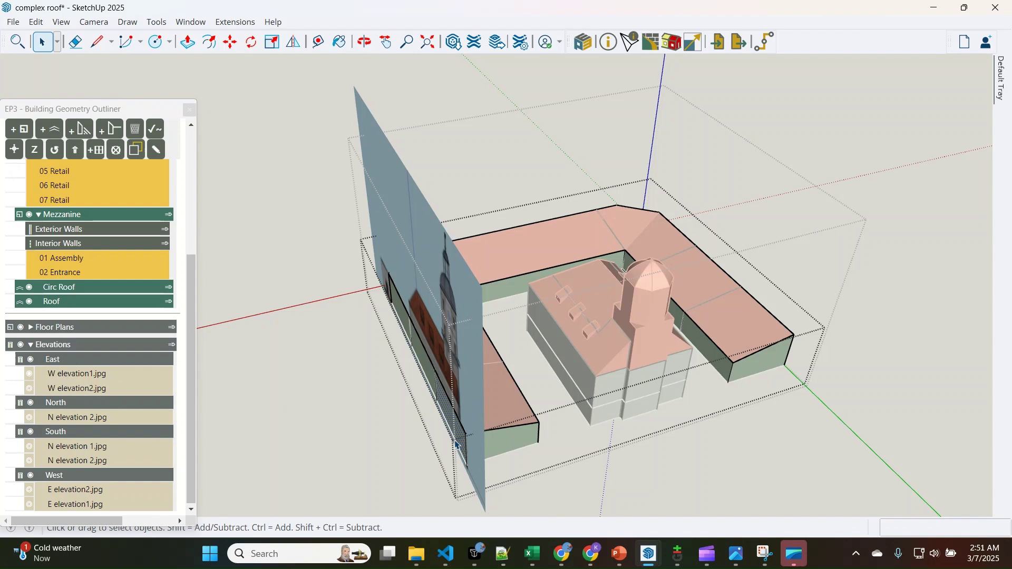
{"action": "key", "text": "o"}
{"action": "left_click_drag", "start_coordinate": [413, 452], "coordinate": [384, 299]}
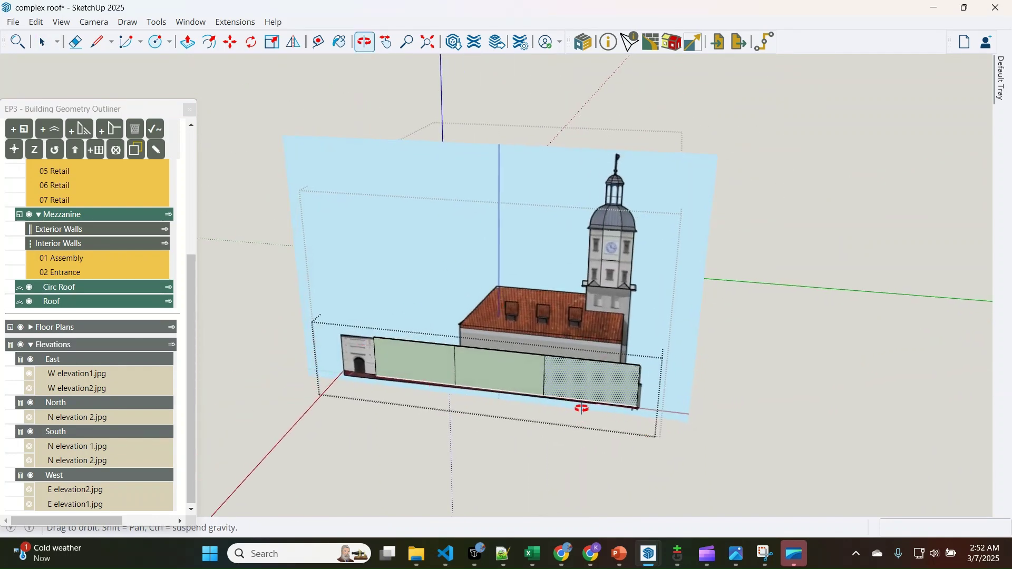
{"action": "key", "text": "space"}
{"action": "scroll", "coordinate": [599, 372], "scroll_direction": "up", "scroll_amount": 2}
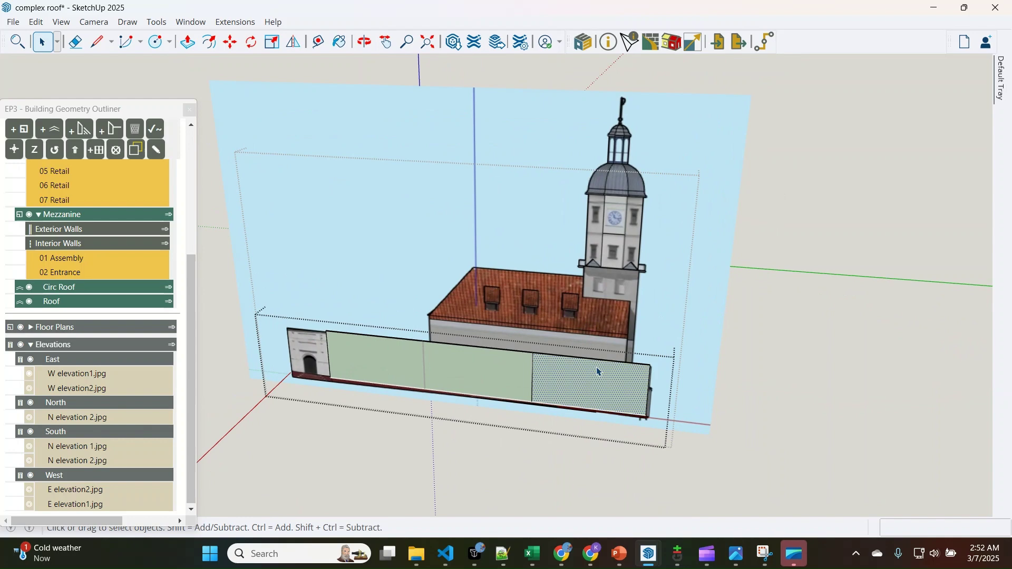
Add an EP3 window to the selected wall face at the far end of the Circ's east side, between its first two arched openings
{"action": "middle_click_drag", "start_coordinate": [469, 401], "coordinate": [497, 369]}
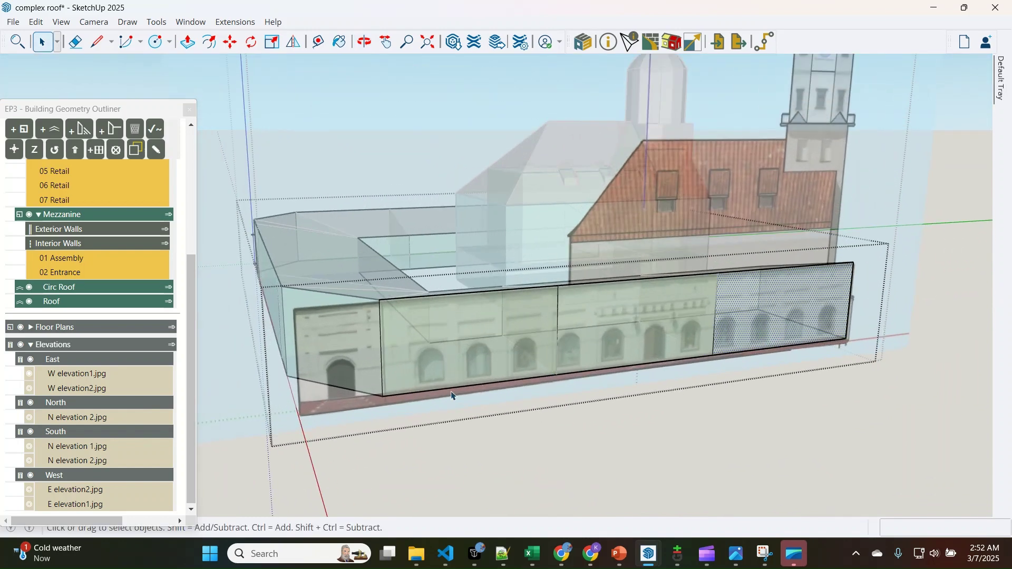
{"action": "scroll", "coordinate": [454, 348], "scroll_direction": "up", "scroll_amount": 2}
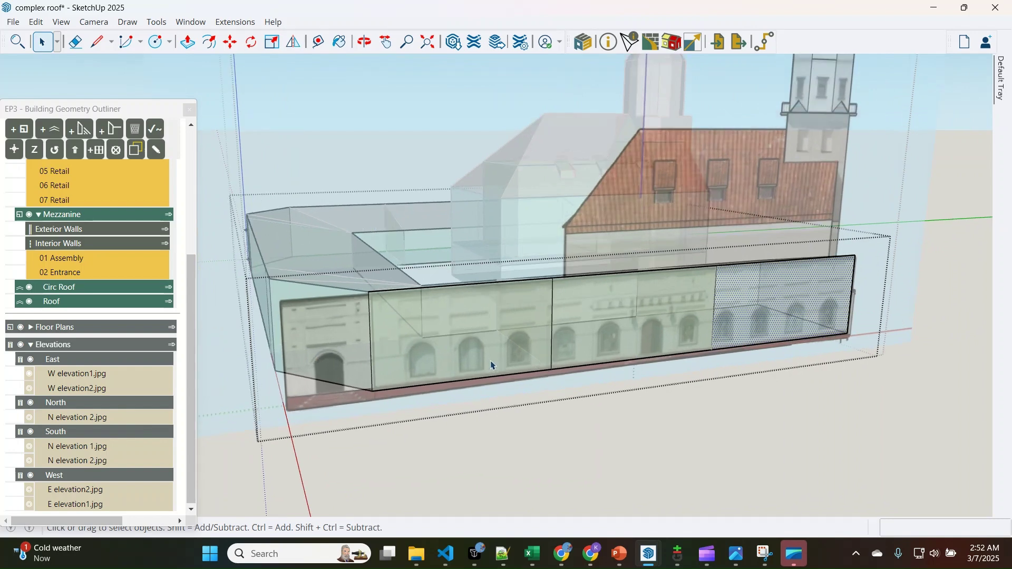
{"action": "middle_click_drag", "start_coordinate": [511, 375], "coordinate": [397, 315]}
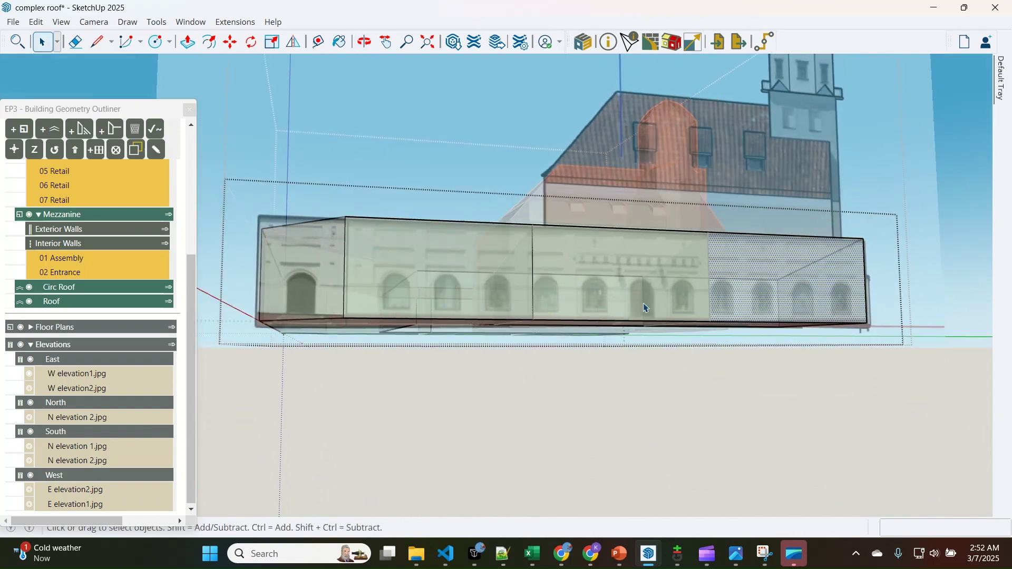
{"action": "scroll", "coordinate": [771, 324], "scroll_direction": "up", "scroll_amount": 2}
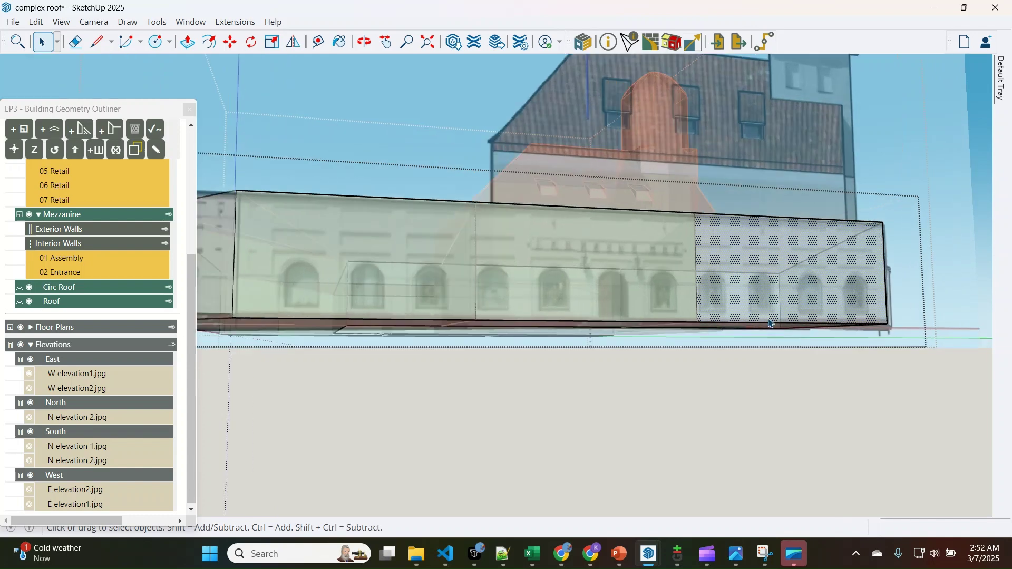
{"action": "right_click", "coordinate": [735, 296]}
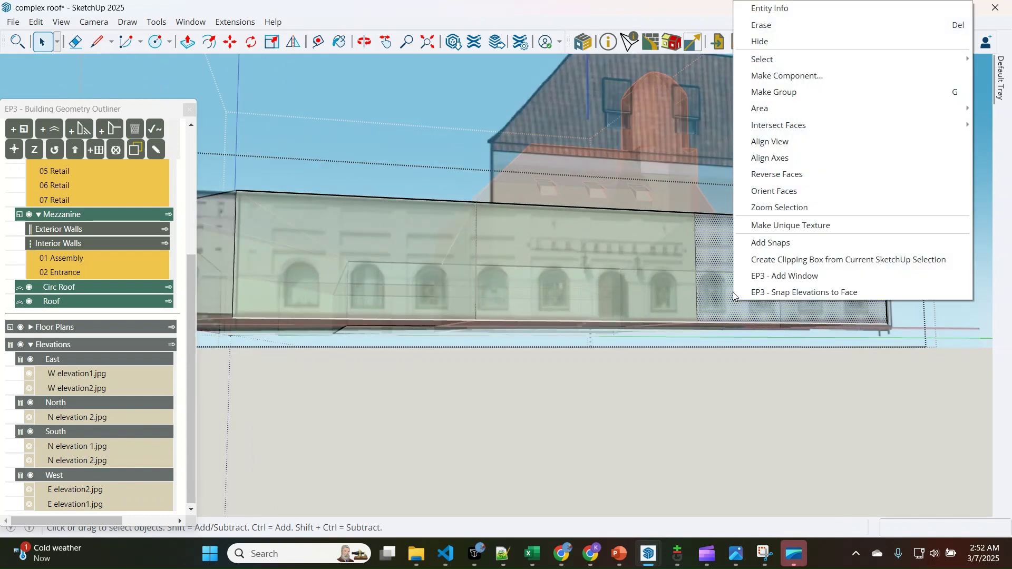
{"action": "left_click", "coordinate": [760, 276]}
{"action": "left_click", "coordinate": [732, 297]}
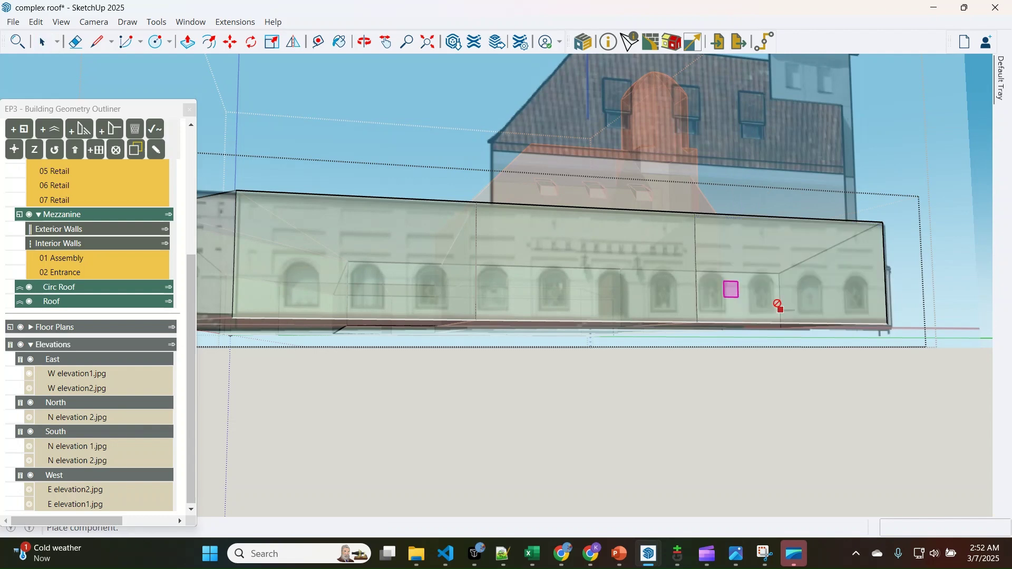
{"action": "key", "text": "space"}
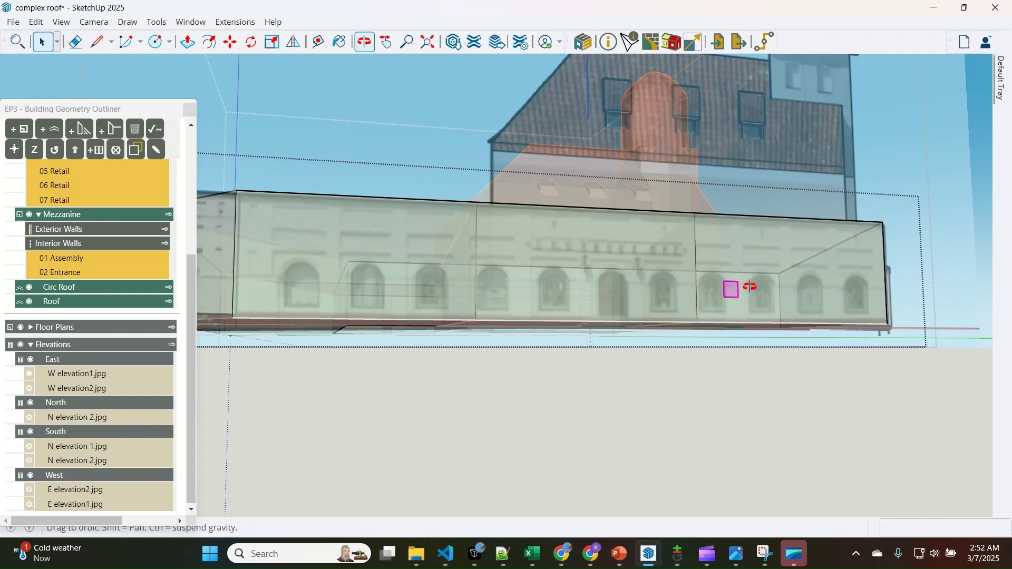
Move the new window about 2 m along the wall so its corner meets the lower corner of the second arched opening
{"action": "middle_click_drag", "start_coordinate": [752, 288], "coordinate": [627, 366]}
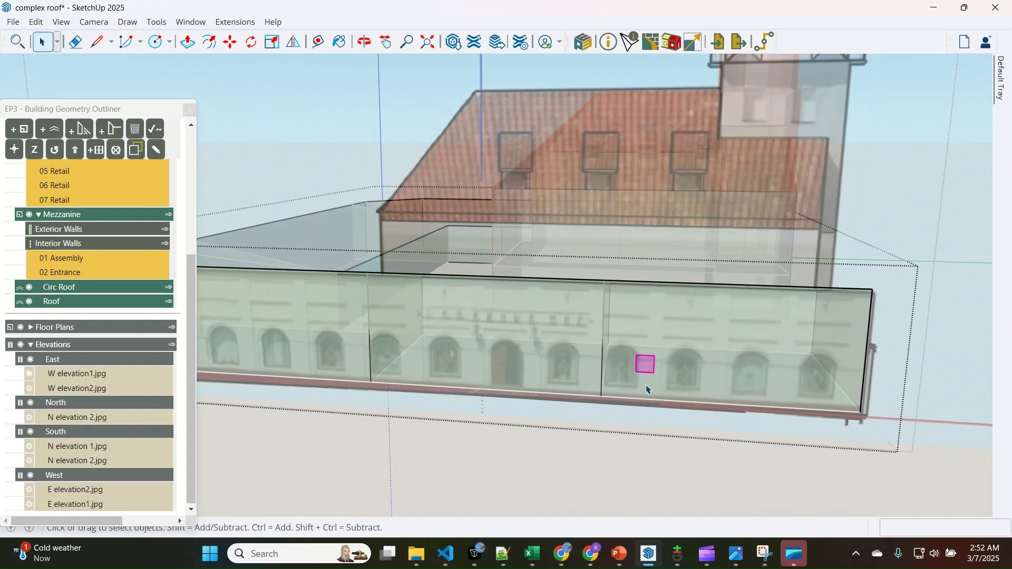
{"action": "scroll", "coordinate": [648, 389], "scroll_direction": "up", "scroll_amount": 4}
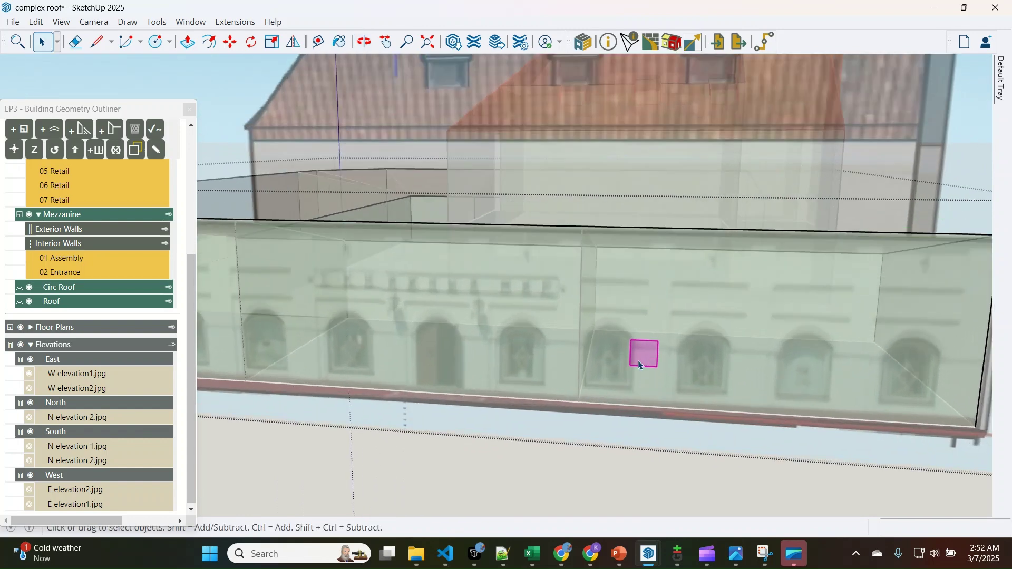
{"action": "left_click", "coordinate": [640, 365]}
{"action": "key", "text": "m"}
{"action": "left_click", "coordinate": [629, 364]}
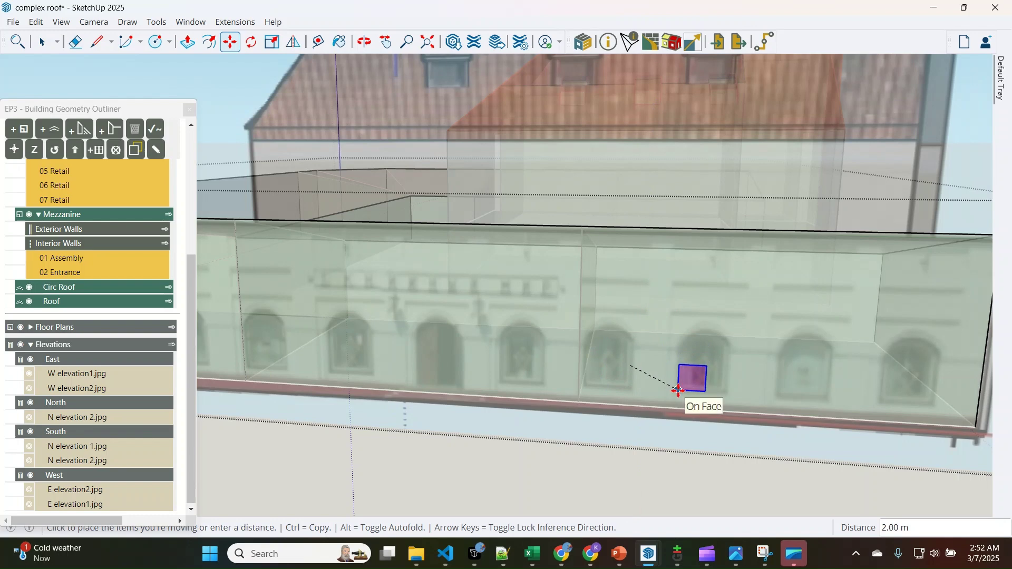
{"action": "left_click", "coordinate": [680, 390]}
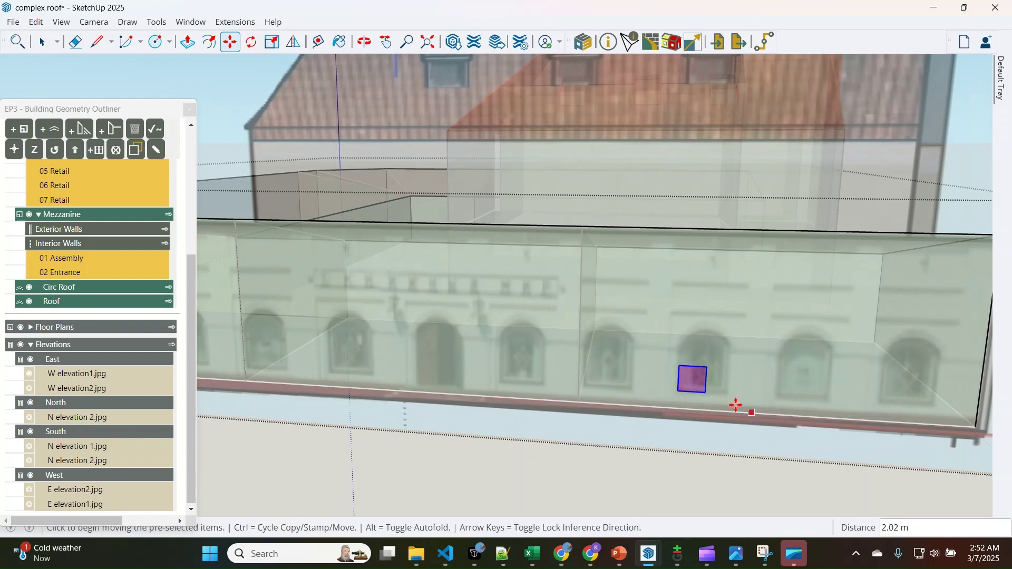
{"action": "key", "text": "space"}
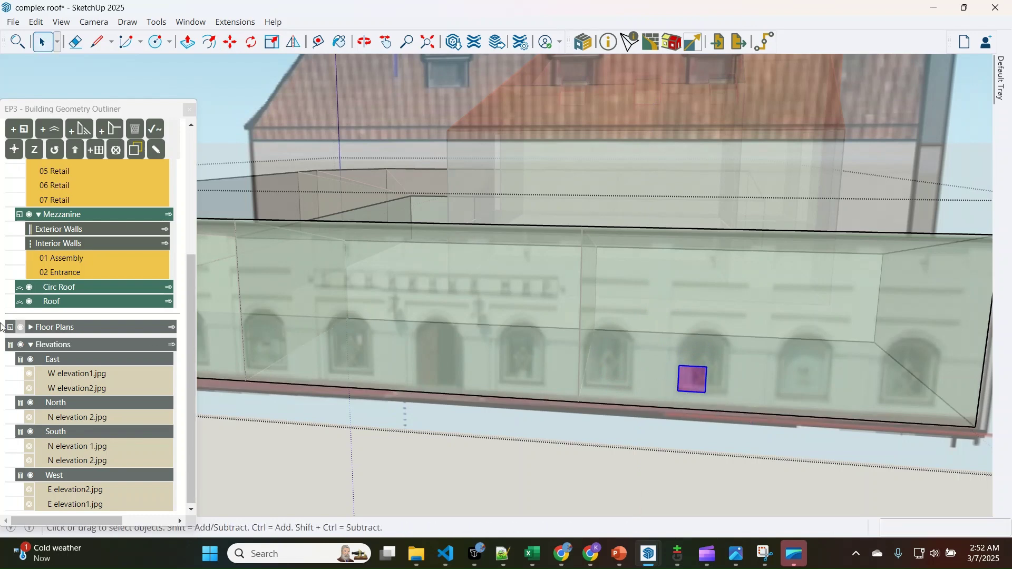
Scale the window to fit the arched opening in the elevation image, about 1.72 m wide and 1.87 m high
{"action": "left_click", "coordinate": [708, 384]}
{"action": "left_click", "coordinate": [697, 381]}
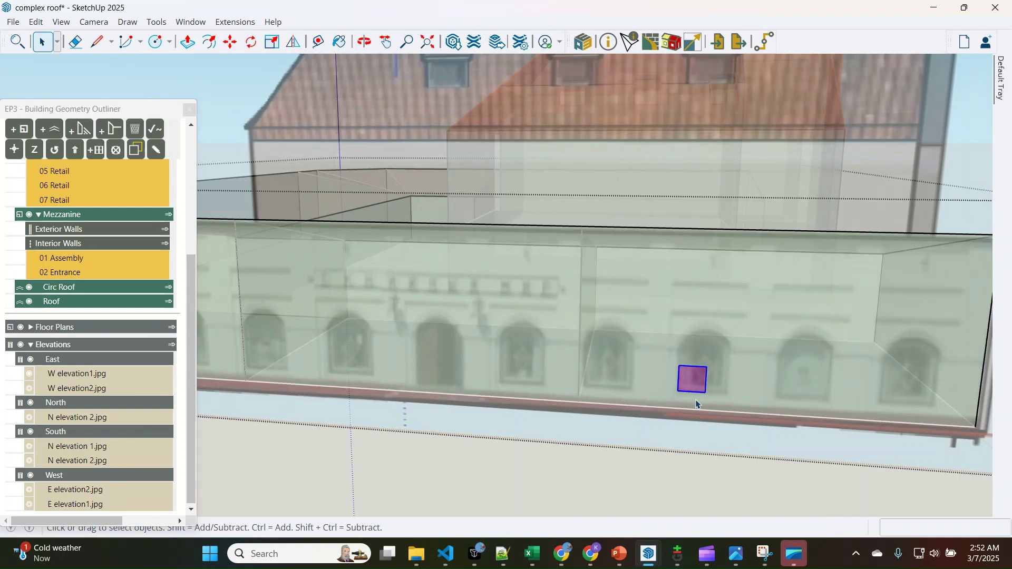
{"action": "key", "text": "s"}
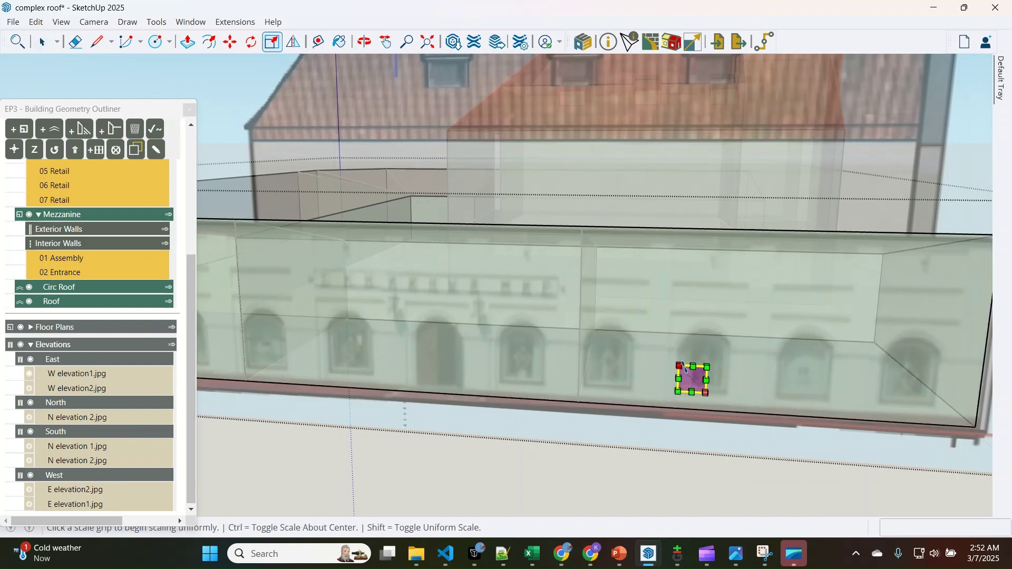
{"action": "left_click", "coordinate": [708, 379]}
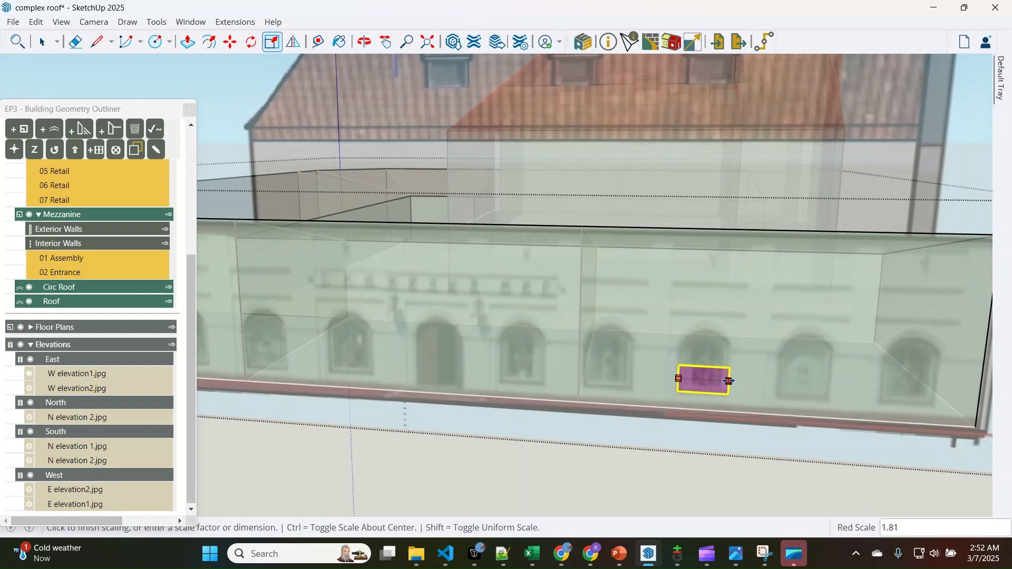
{"action": "left_click", "coordinate": [728, 386]}
{"action": "left_click", "coordinate": [704, 368]}
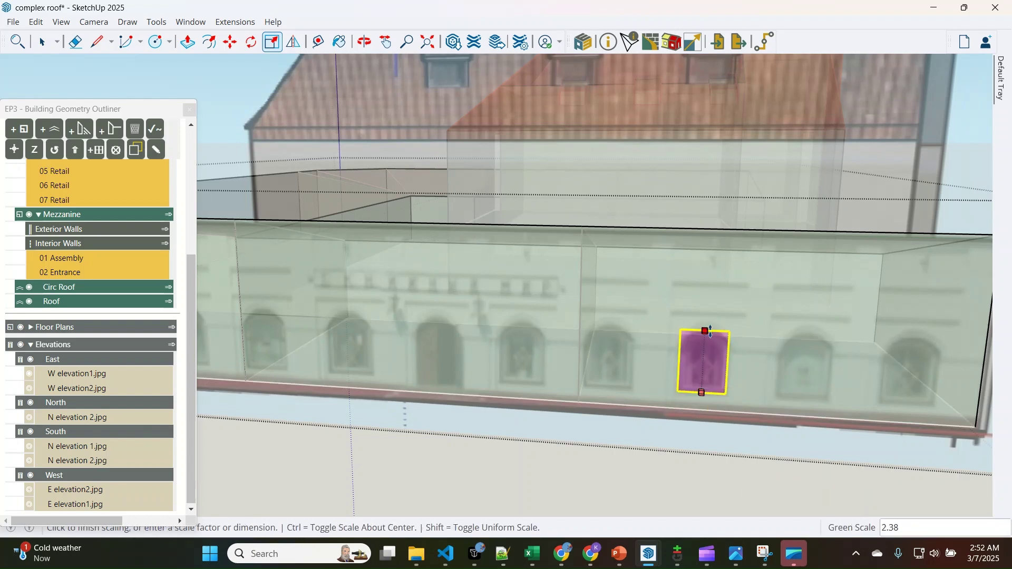
{"action": "left_click", "coordinate": [706, 344]}
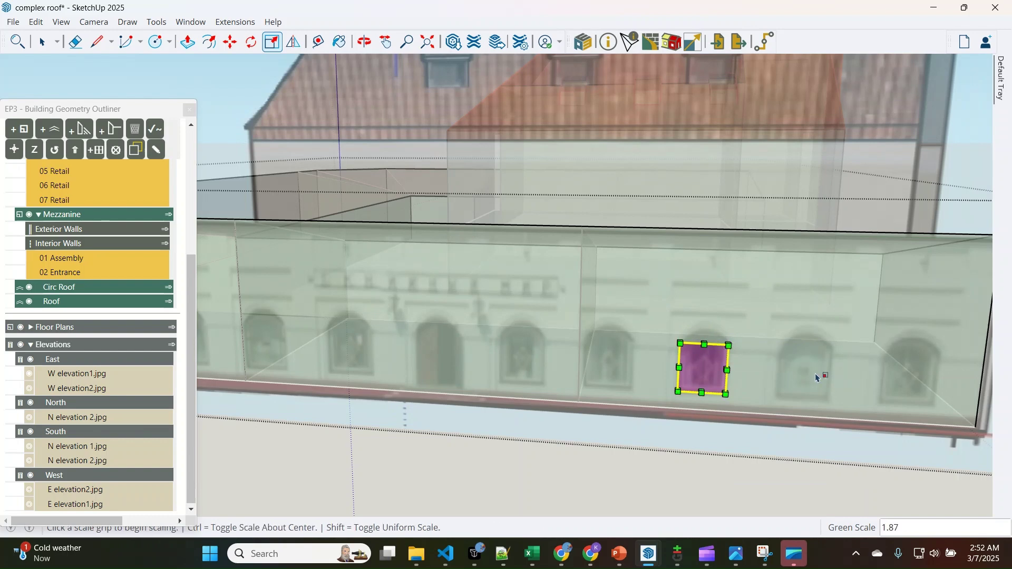
Inspect the scaled window's object inputs and set its height to 1.9 m and width to 2 m
{"action": "left_click", "coordinate": [610, 43]}
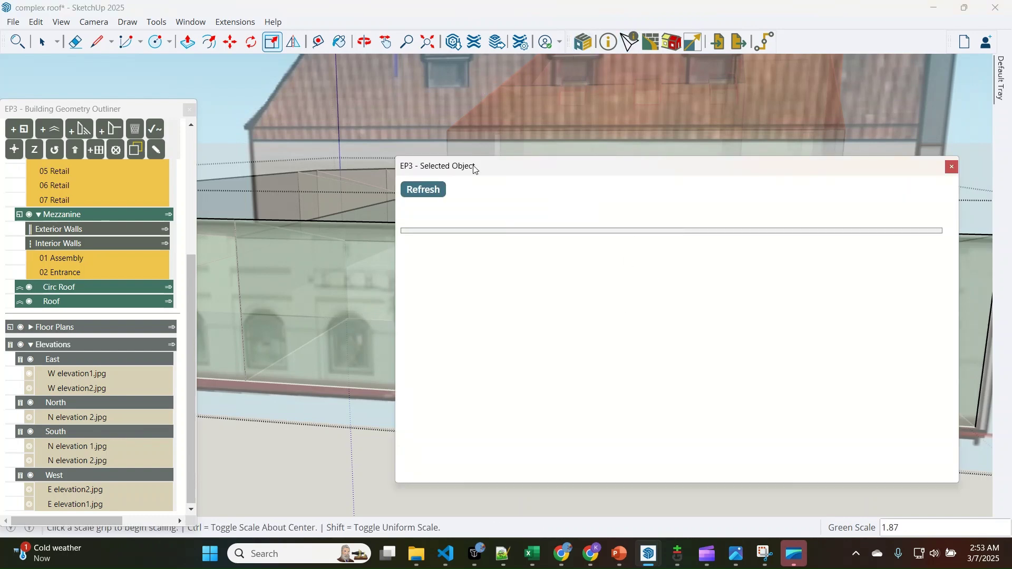
{"action": "left_click_drag", "start_coordinate": [619, 174], "coordinate": [370, 163]}
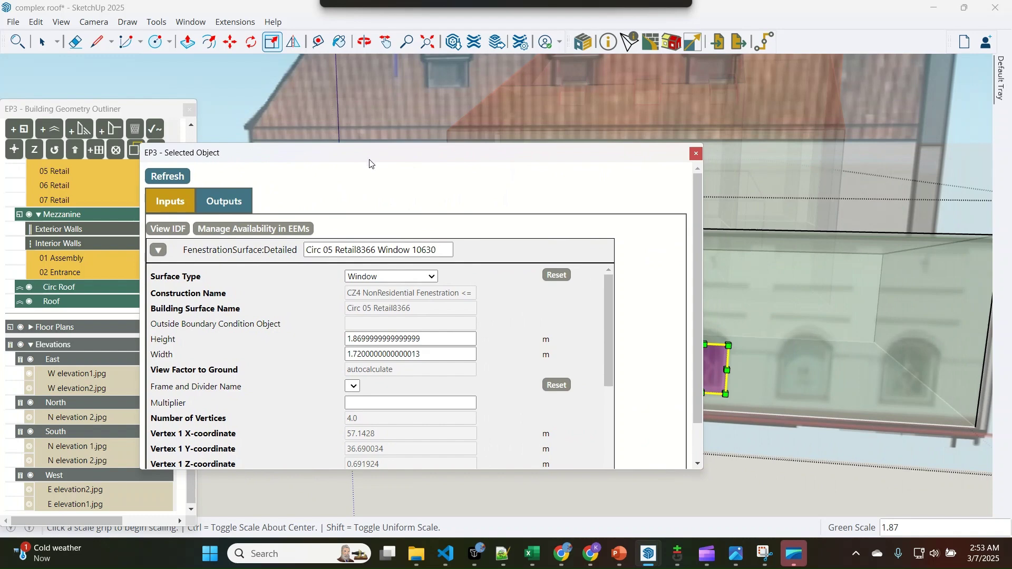
{"action": "left_click_drag", "start_coordinate": [430, 340], "coordinate": [277, 341]}
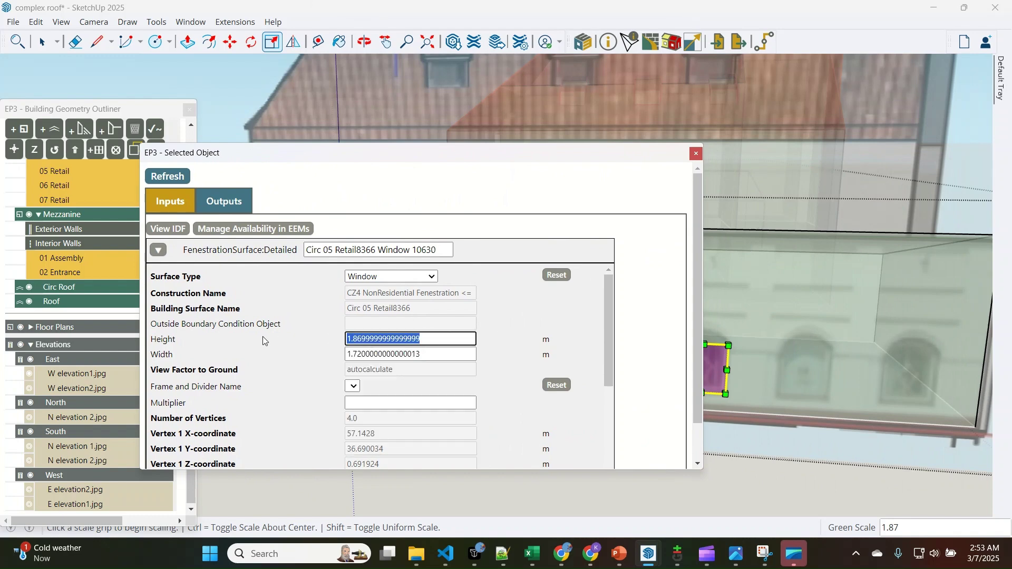
{"action": "type", "text": "1.9"}
{"action": "key", "text": "Tab"}
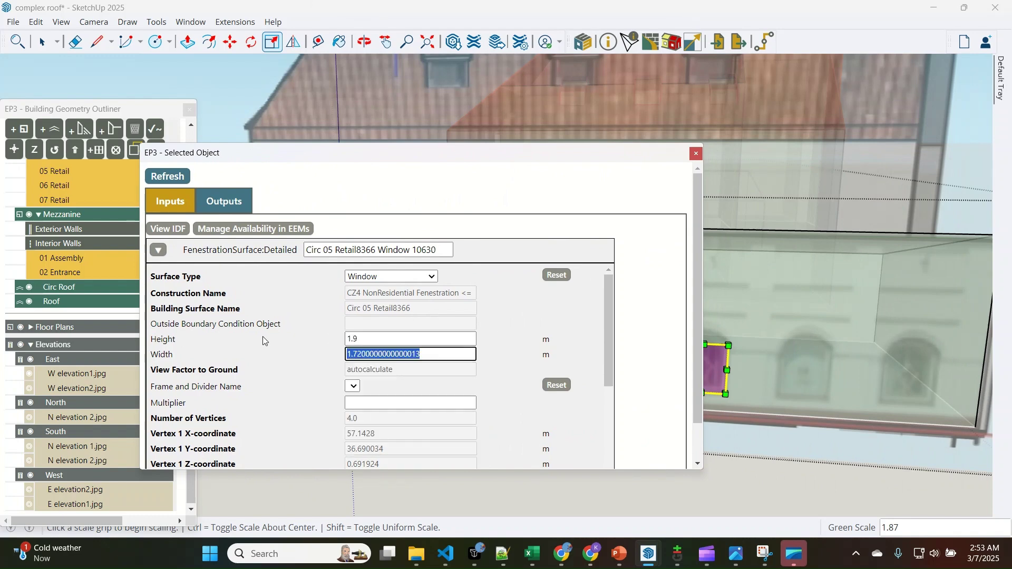
{"action": "type", "text": "2"}
{"action": "key", "text": "Tab"}
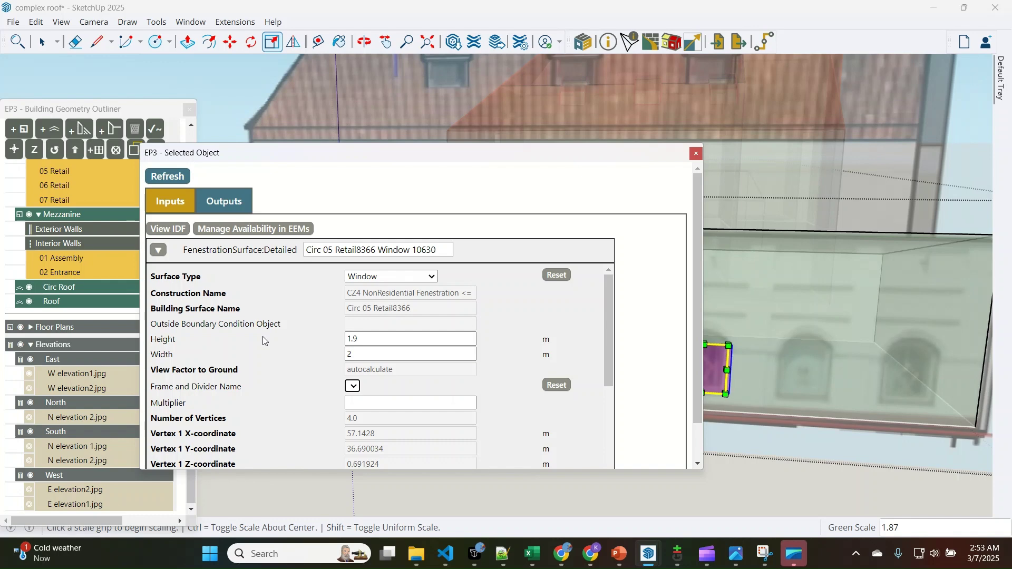
Set the window's height to 2 m
{"action": "left_click_drag", "start_coordinate": [380, 339], "coordinate": [296, 340]}
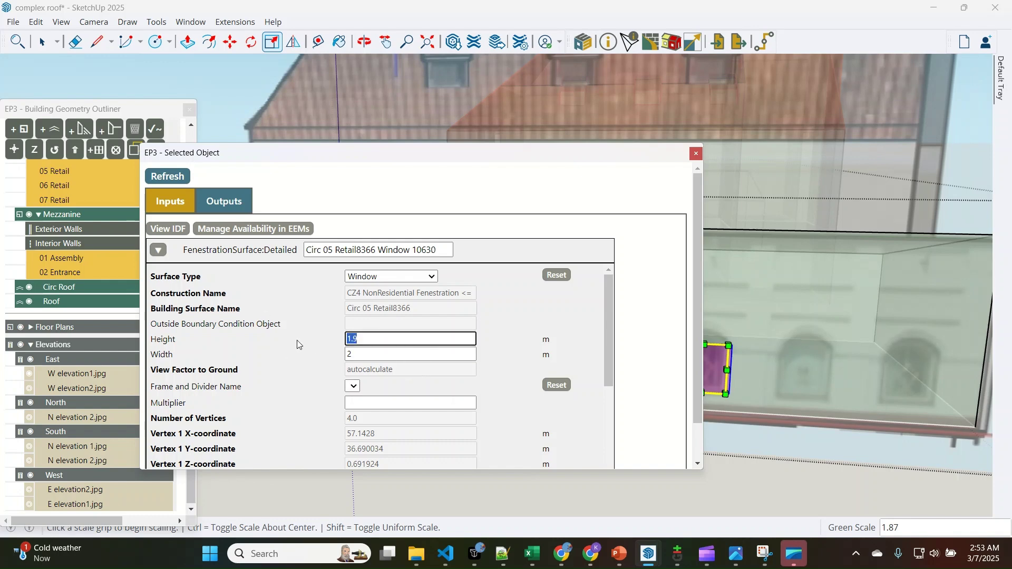
{"action": "type", "text": "2"}
{"action": "key", "text": "Tab"}
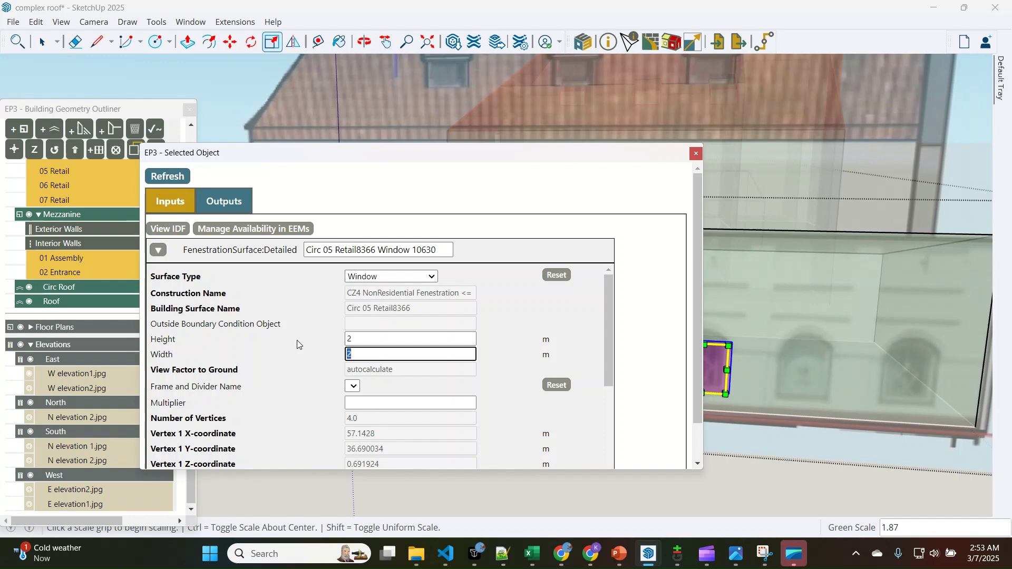
Set the selected facade window's width to 1.9 m and close its object properties
{"action": "type", "text": "1.9"}
{"action": "key", "text": "Tab"}
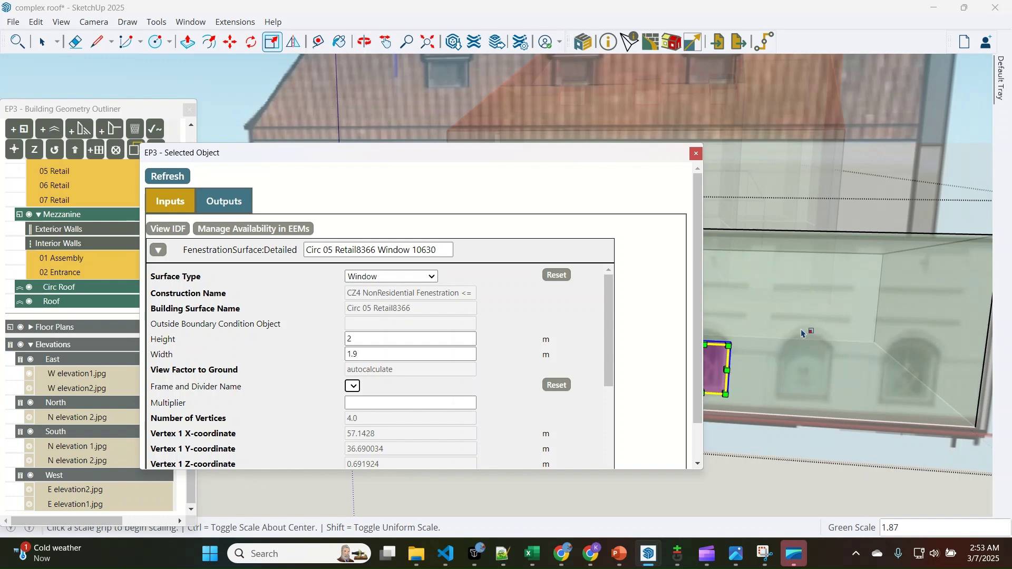
{"action": "left_click", "coordinate": [711, 357]}
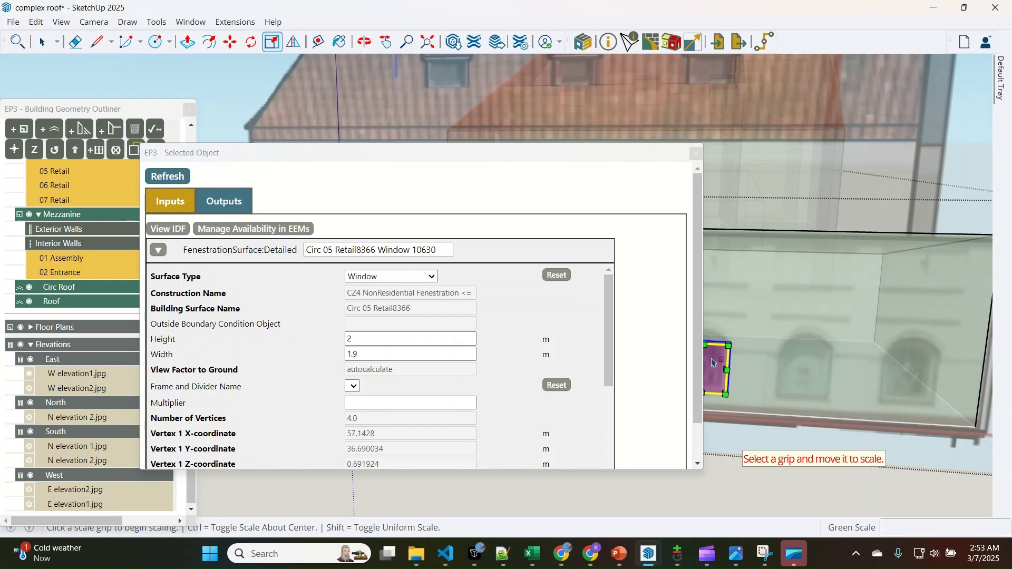
{"action": "left_click", "coordinate": [697, 154]}
{"action": "key", "text": "space"}
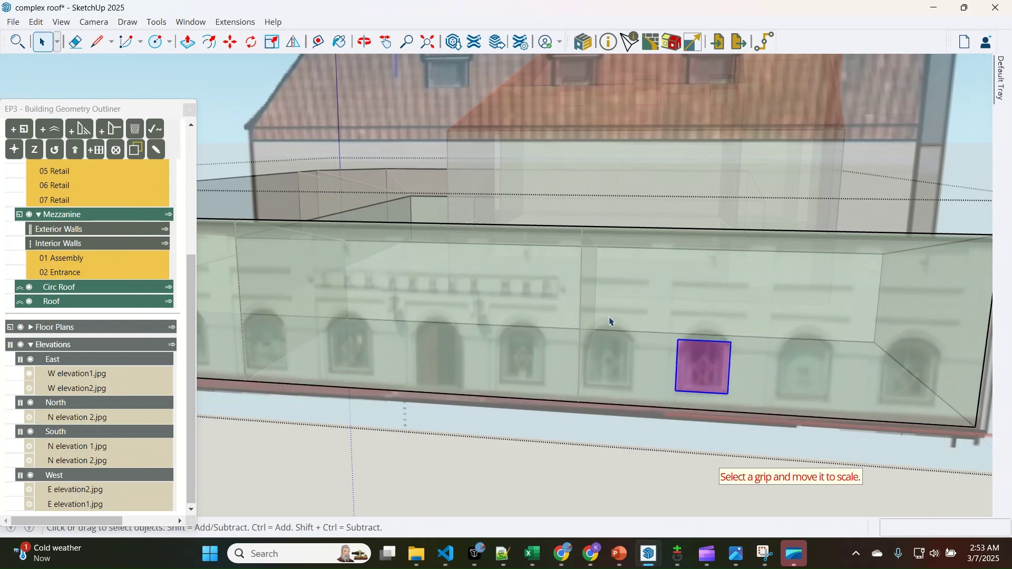
Copy the resized window along the facade as a 2x array, covering the two remaining arches toward the near corner
{"action": "scroll", "coordinate": [611, 321], "scroll_direction": "down", "scroll_amount": 2}
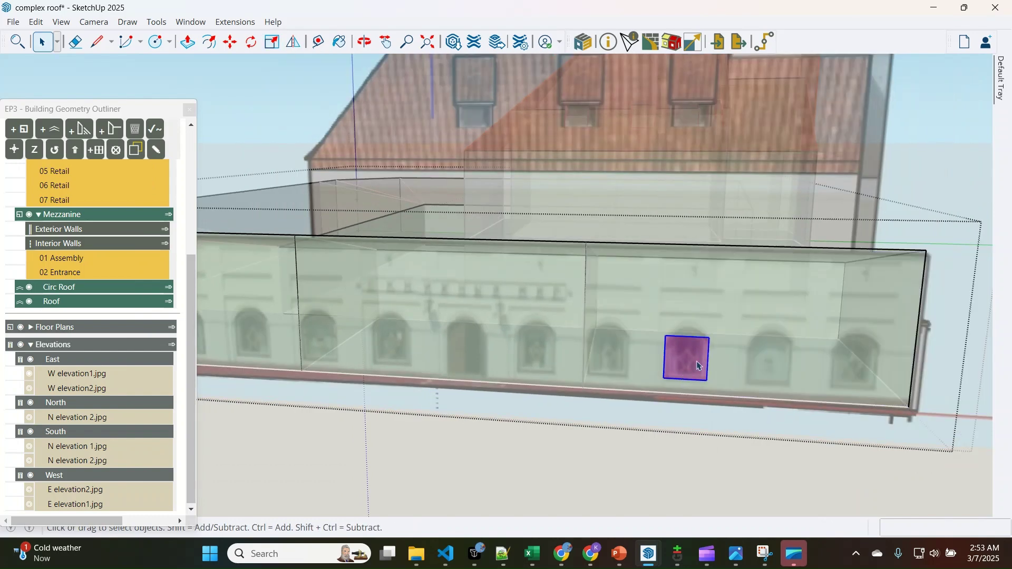
{"action": "key", "text": "m"}
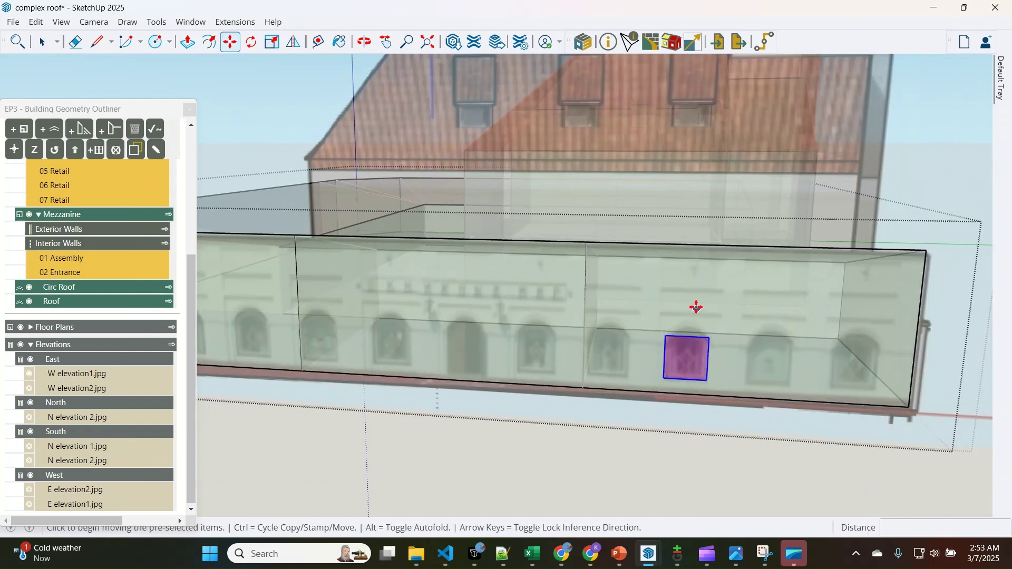
{"action": "key", "text": "ctrl"}
{"action": "left_click", "coordinate": [664, 378]}
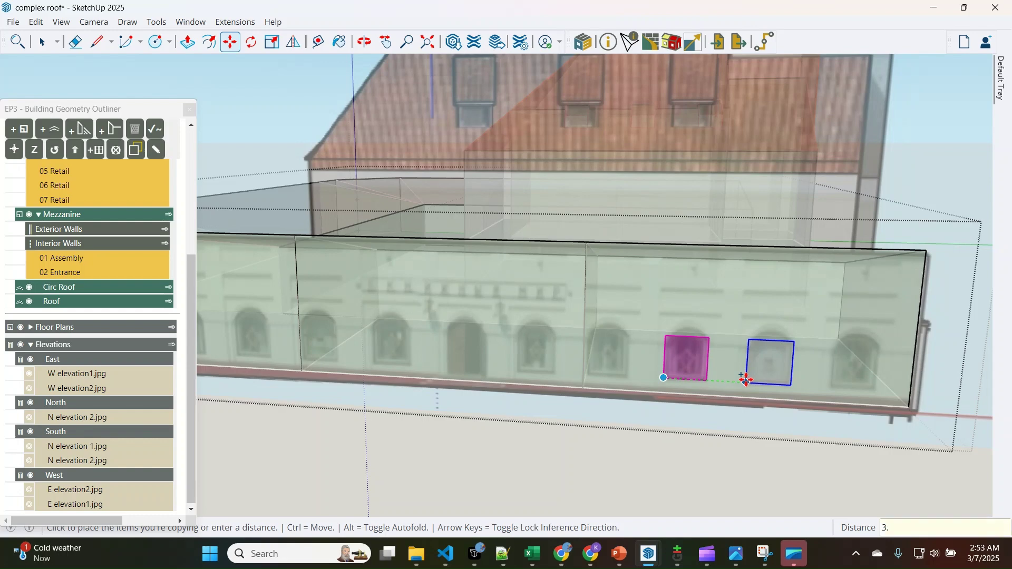
{"action": "key", "text": "Return"}
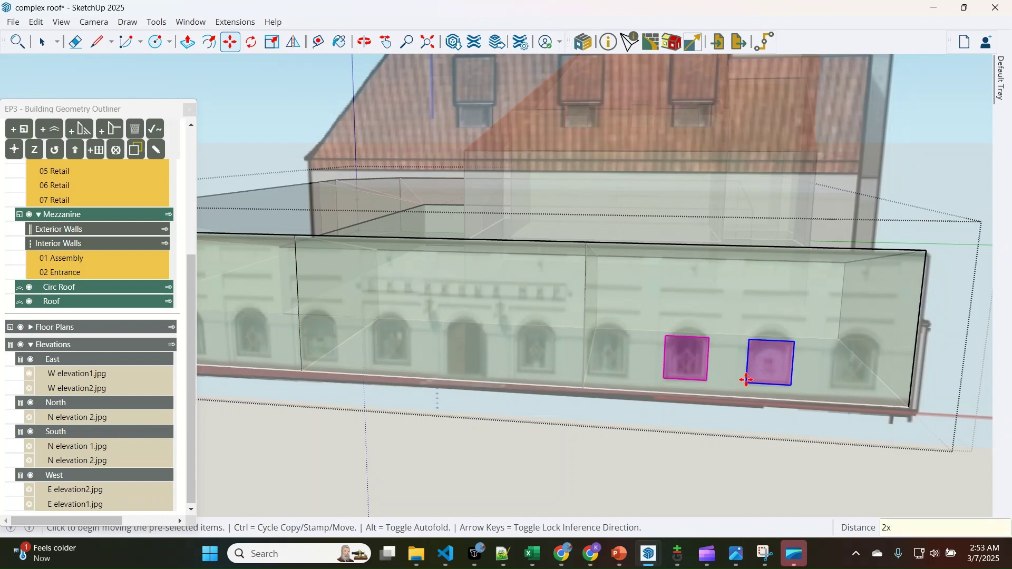
{"action": "key", "text": "Return"}
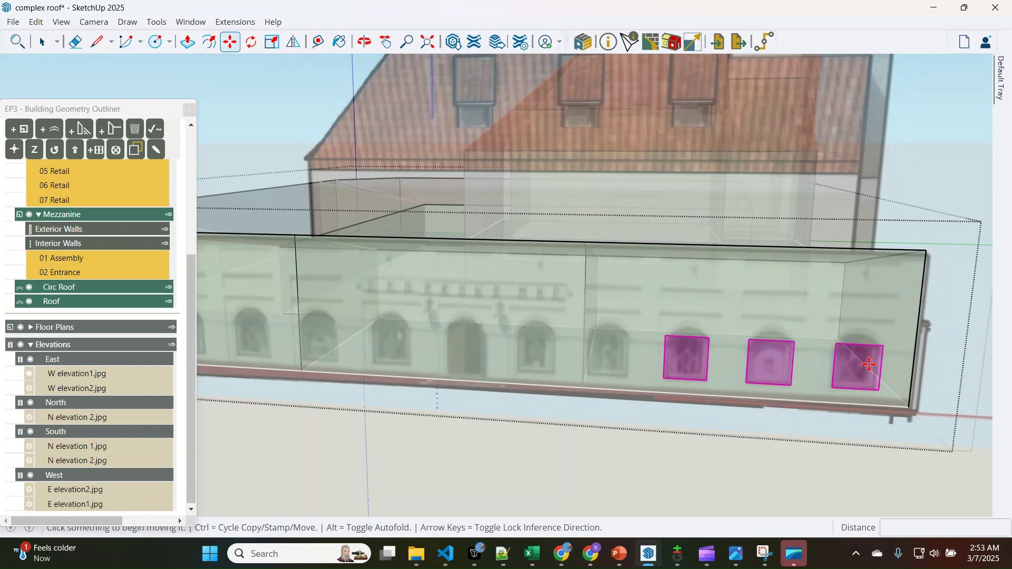
{"action": "key", "text": "space"}
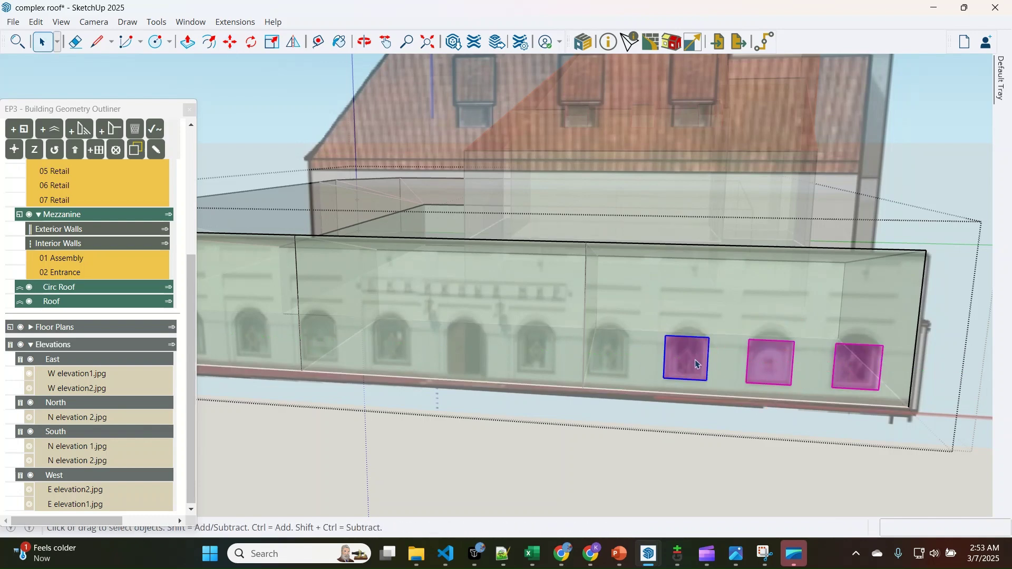
Try to array six copies of the original window toward the facade's other end, using the existing window spacing
{"action": "key", "text": "m"}
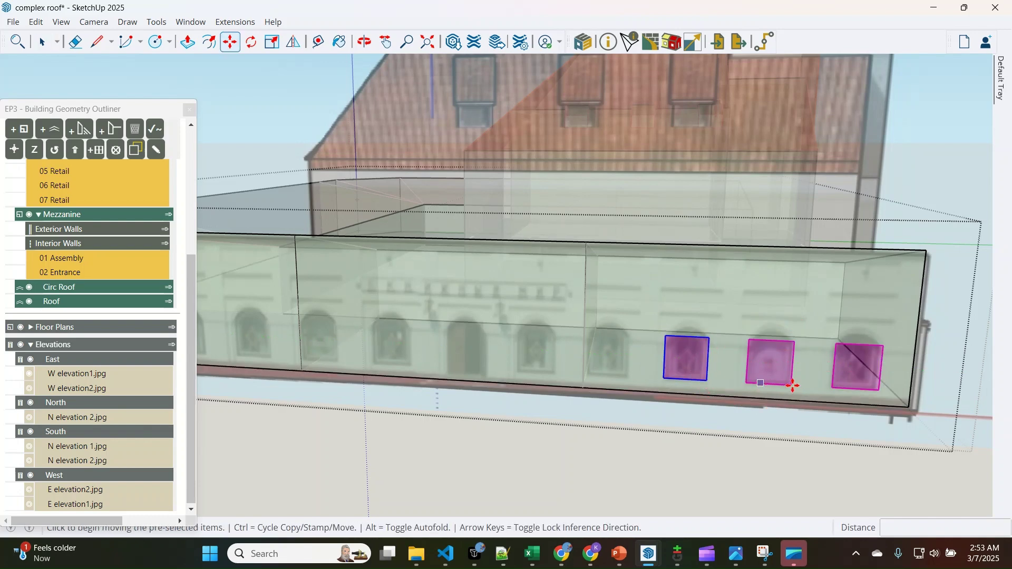
{"action": "left_click", "coordinate": [780, 385]}
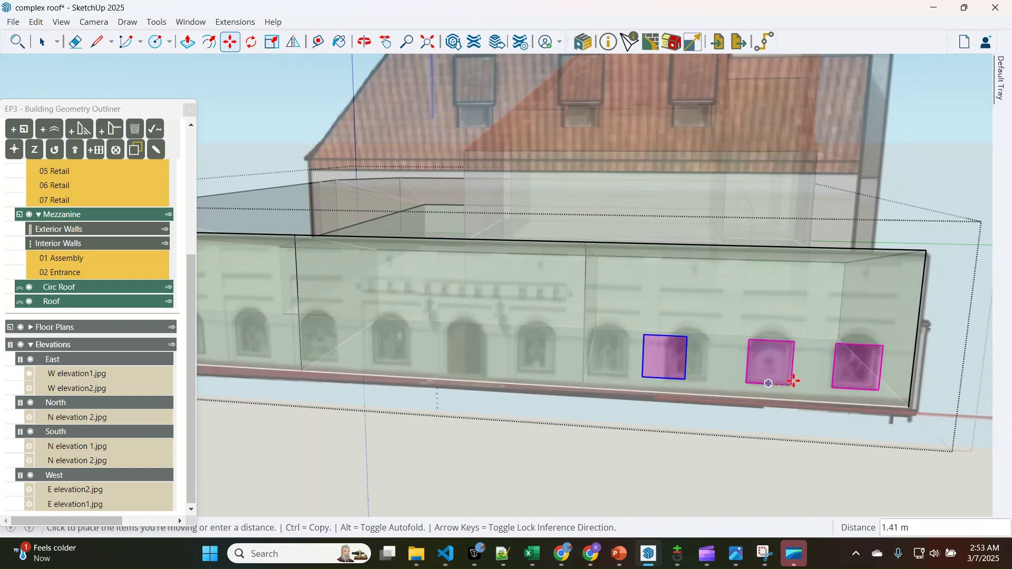
{"action": "key", "text": "ctrl"}
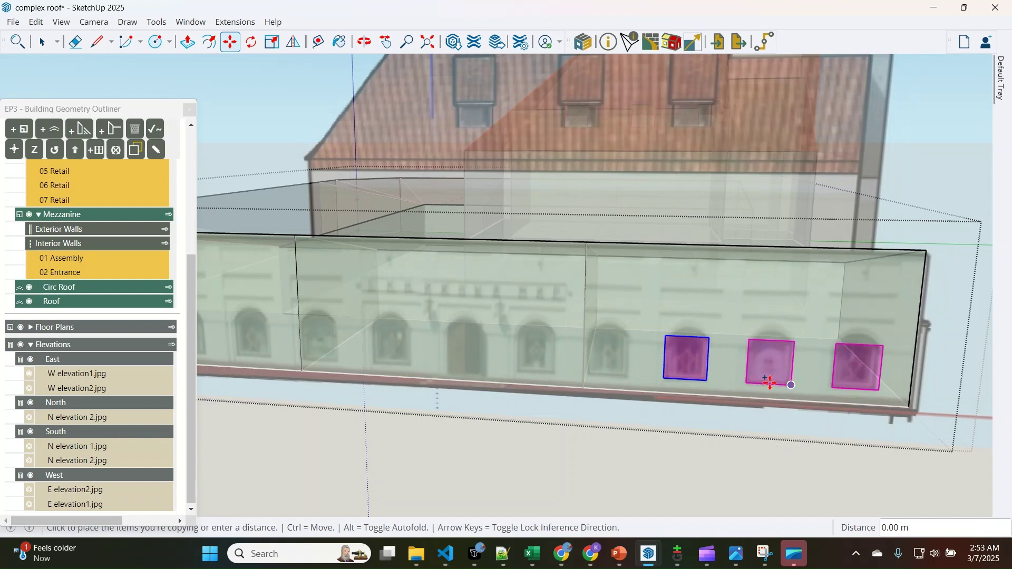
{"action": "left_click", "coordinate": [711, 381]}
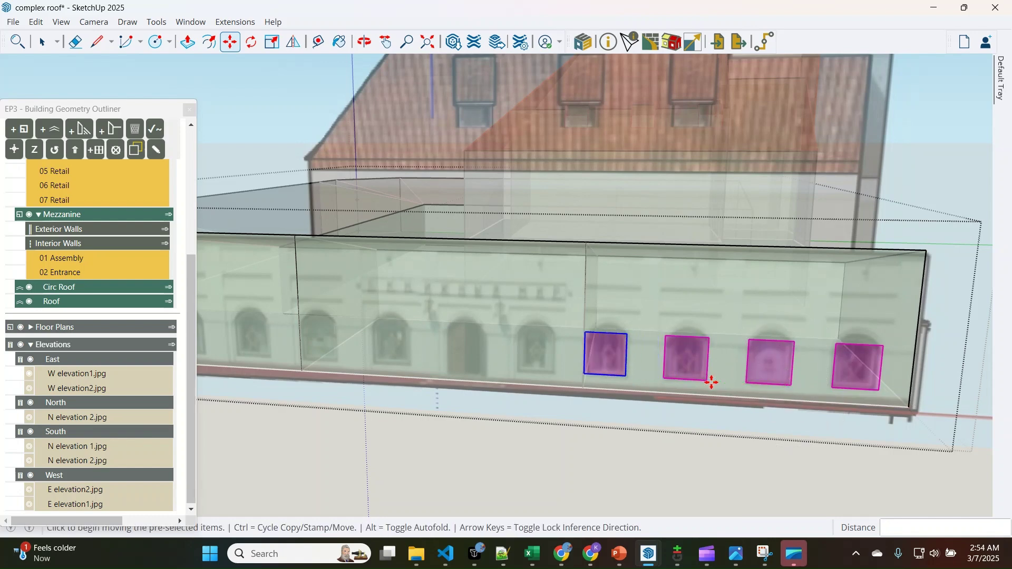
{"action": "key", "text": "Return"}
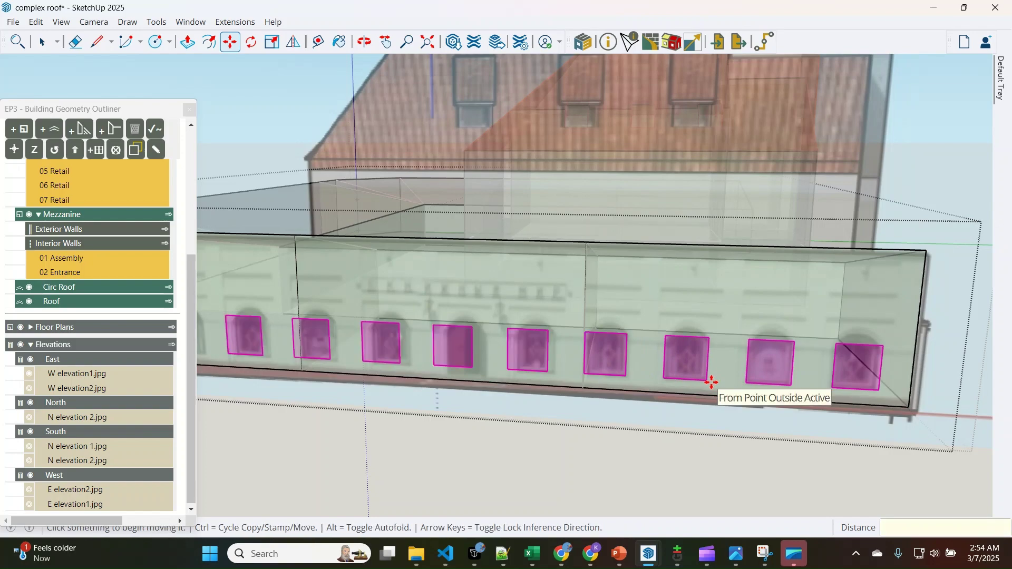
{"action": "key", "text": "space"}
{"action": "scroll", "coordinate": [775, 383], "scroll_direction": "down", "scroll_amount": 3}
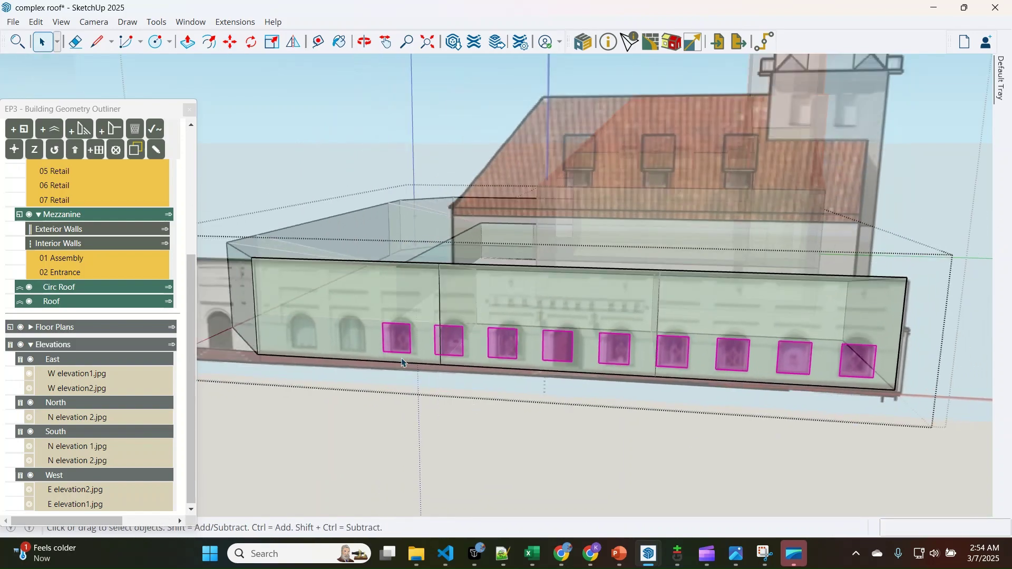
{"action": "middle_click_drag", "start_coordinate": [459, 375], "coordinate": [439, 359]}
{"action": "scroll", "coordinate": [428, 346], "scroll_direction": "up", "scroll_amount": 3}
{"action": "scroll", "coordinate": [527, 346], "scroll_direction": "down", "scroll_amount": 2}
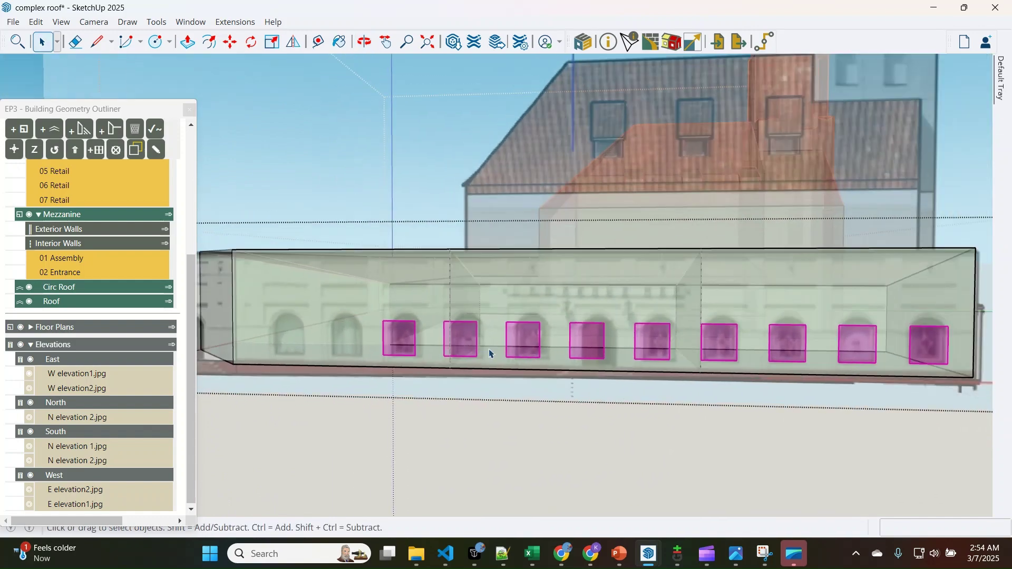
Try a 6x array of the original window toward the facade's far end at 3.55 m spacing, and undo it
{"action": "left_click", "coordinate": [786, 345]}
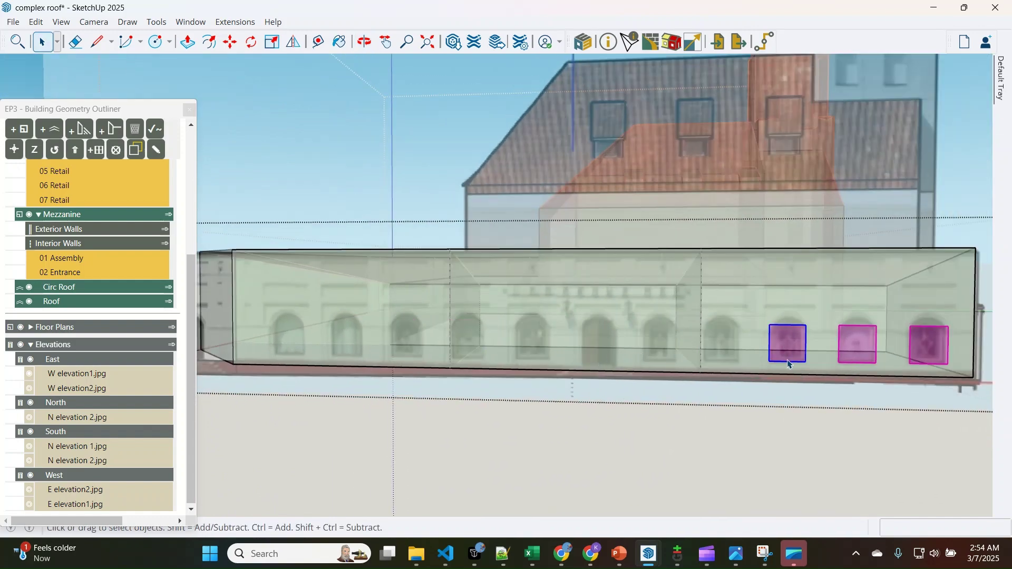
{"action": "scroll", "coordinate": [789, 343], "scroll_direction": "up", "scroll_amount": 2}
{"action": "scroll", "coordinate": [790, 334], "scroll_direction": "up", "scroll_amount": 1}
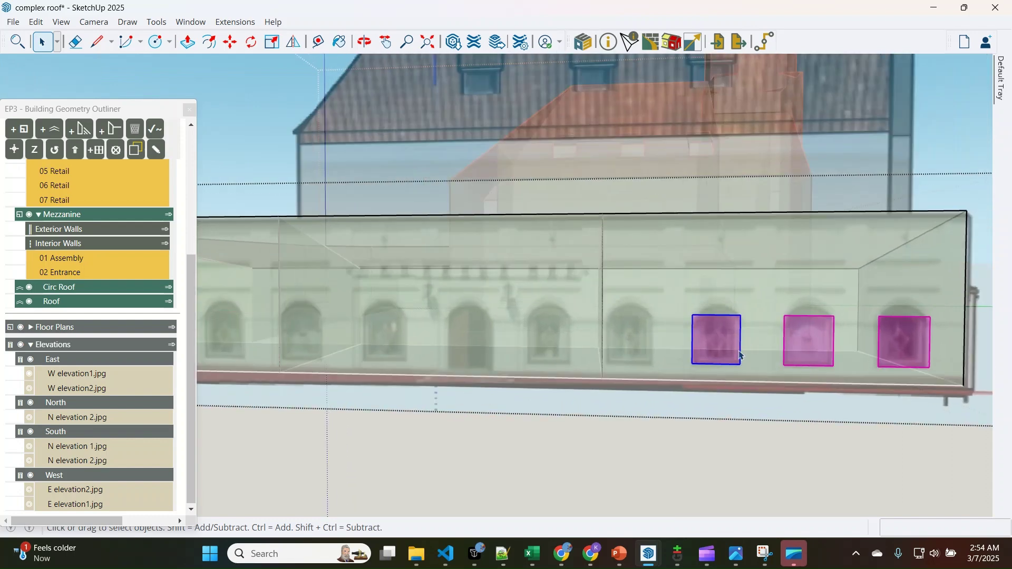
{"action": "scroll", "coordinate": [741, 355], "scroll_direction": "up", "scroll_amount": 2}
{"action": "key", "text": "m"}
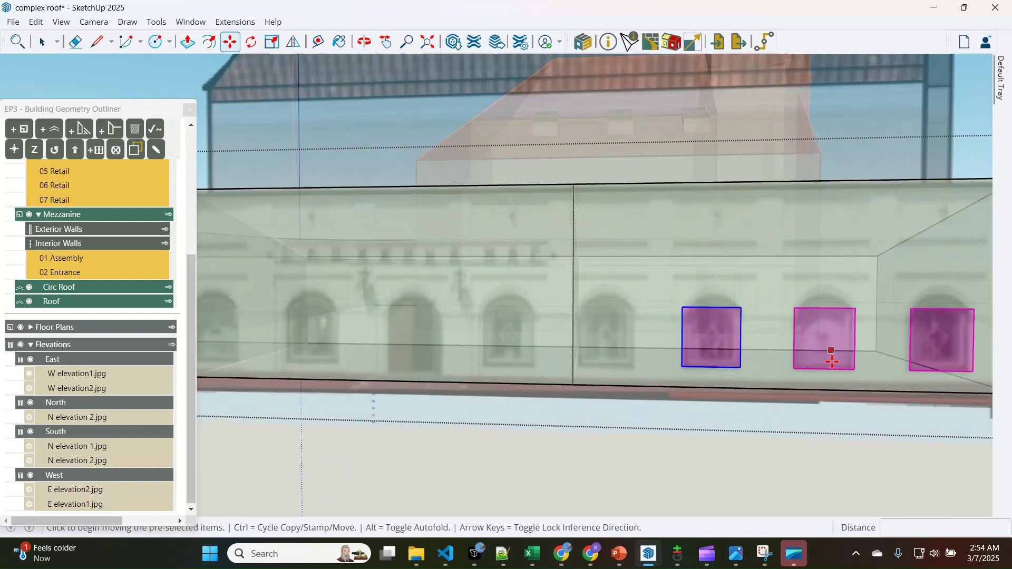
{"action": "key", "text": "ctrl"}
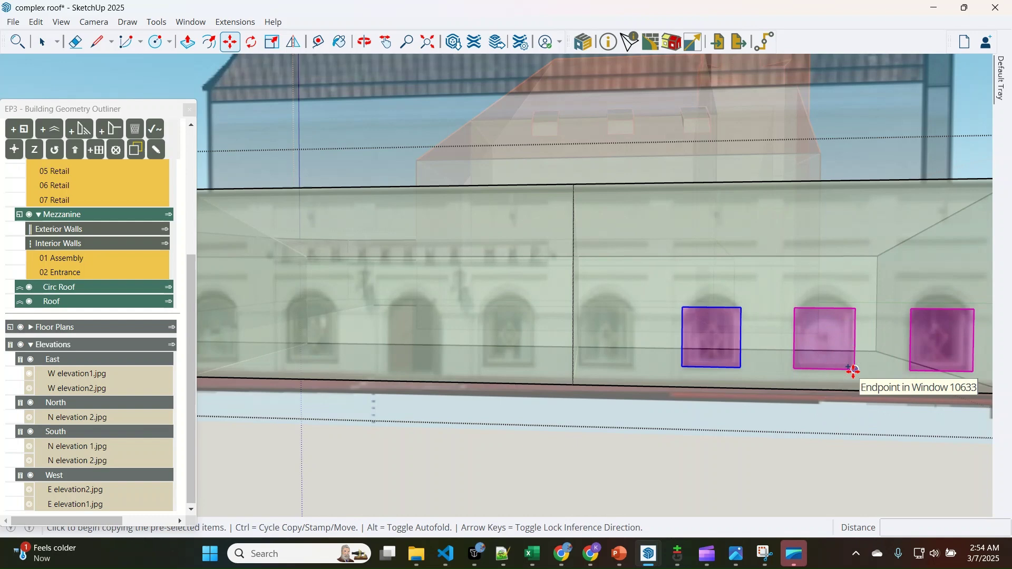
{"action": "left_click", "coordinate": [740, 367]}
{"action": "type", "text": "3.55"}
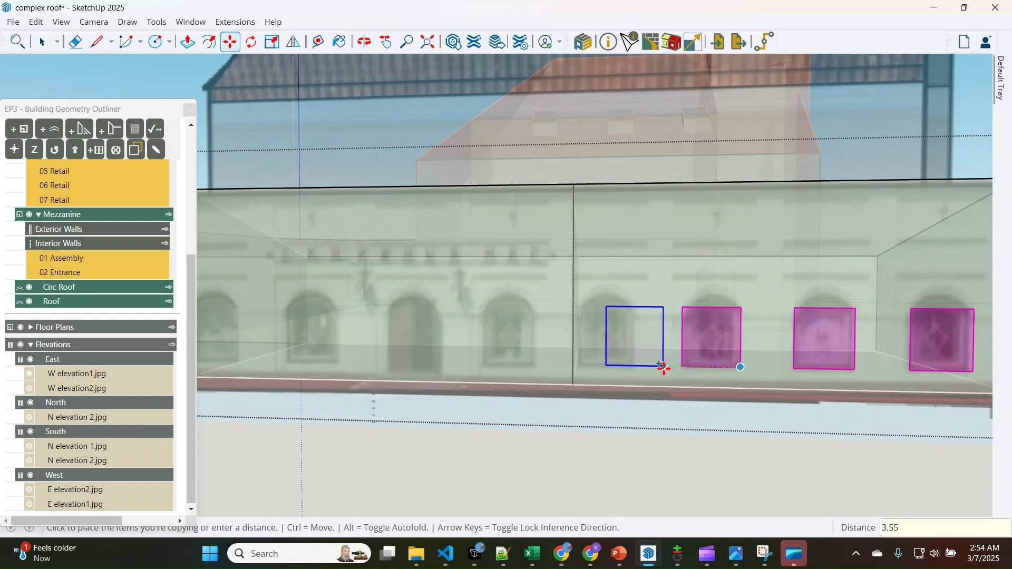
{"action": "key", "text": "Return"}
{"action": "type", "text": "6"}
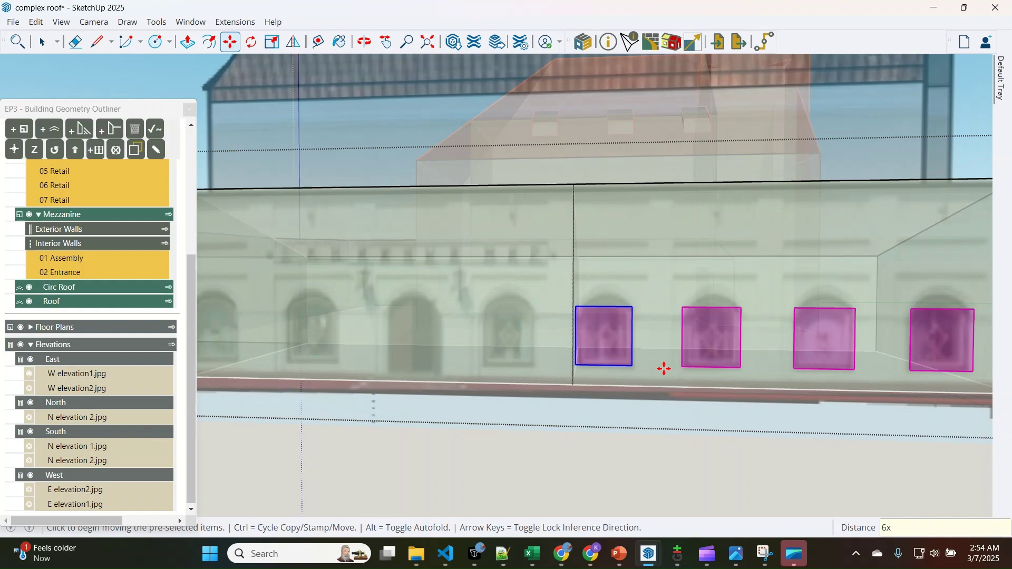
{"action": "type", "text": "x"}
{"action": "key", "text": "Return"}
{"action": "scroll", "coordinate": [710, 330], "scroll_direction": "down", "scroll_amount": 2}
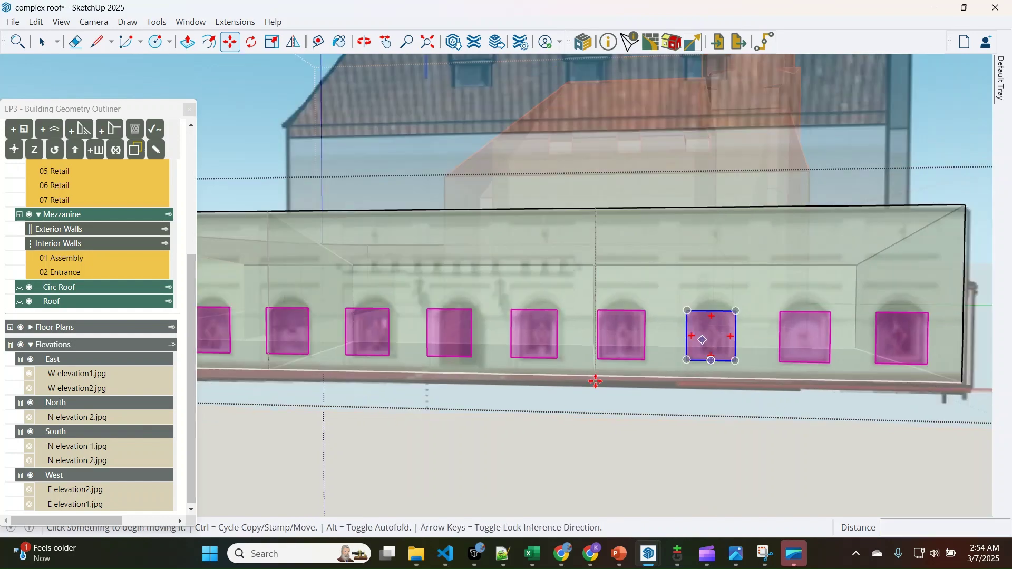
{"action": "key", "text": "ctrl+z"}
Copy the original window toward the facade's far end as a 6x array at 3.5 m spacing
{"action": "key", "text": "space"}
{"action": "left_click", "coordinate": [716, 349]}
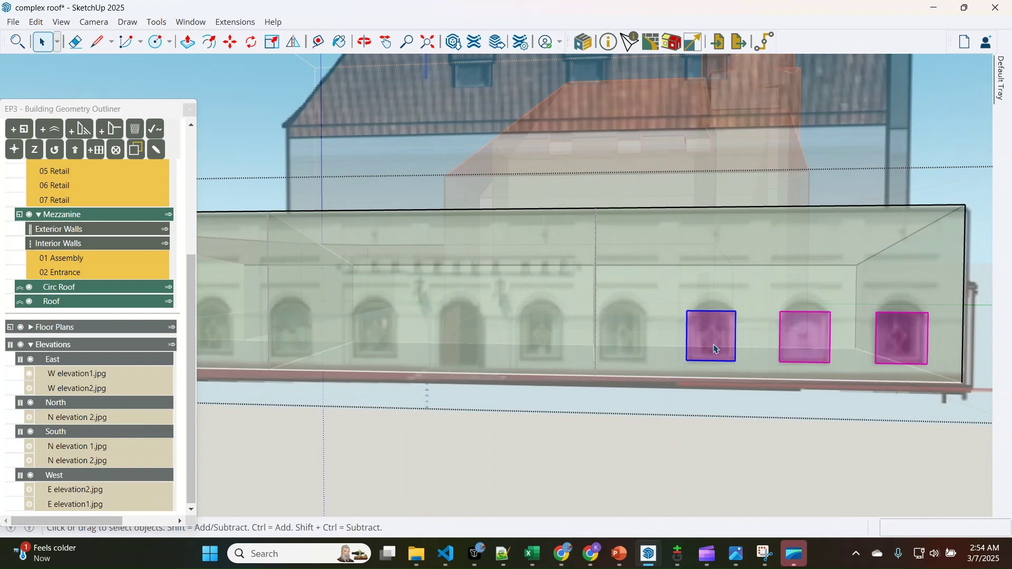
{"action": "key", "text": "m"}
{"action": "key", "text": "ctrl"}
{"action": "left_click", "coordinate": [710, 326]}
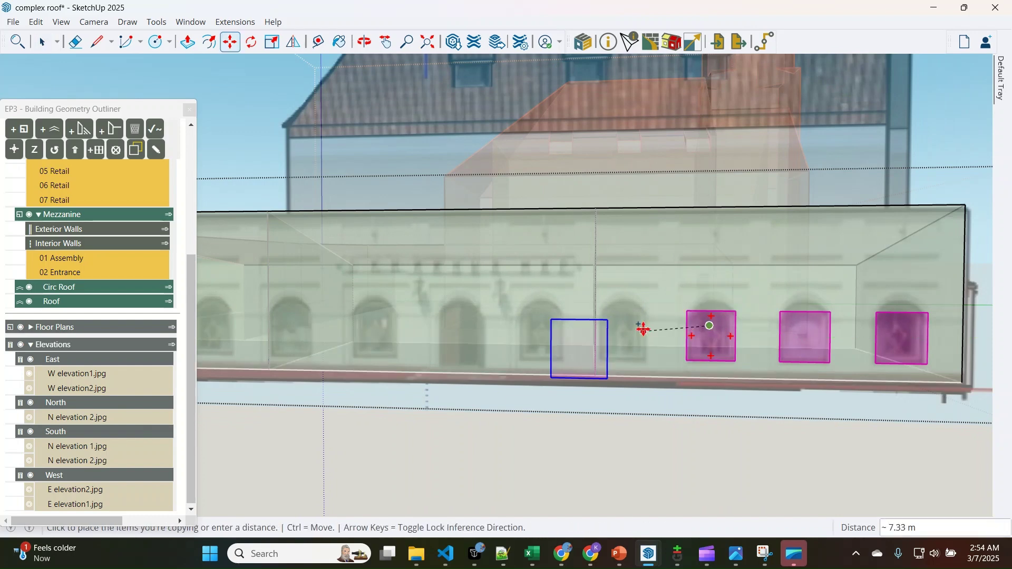
{"action": "type", "text": "3"}
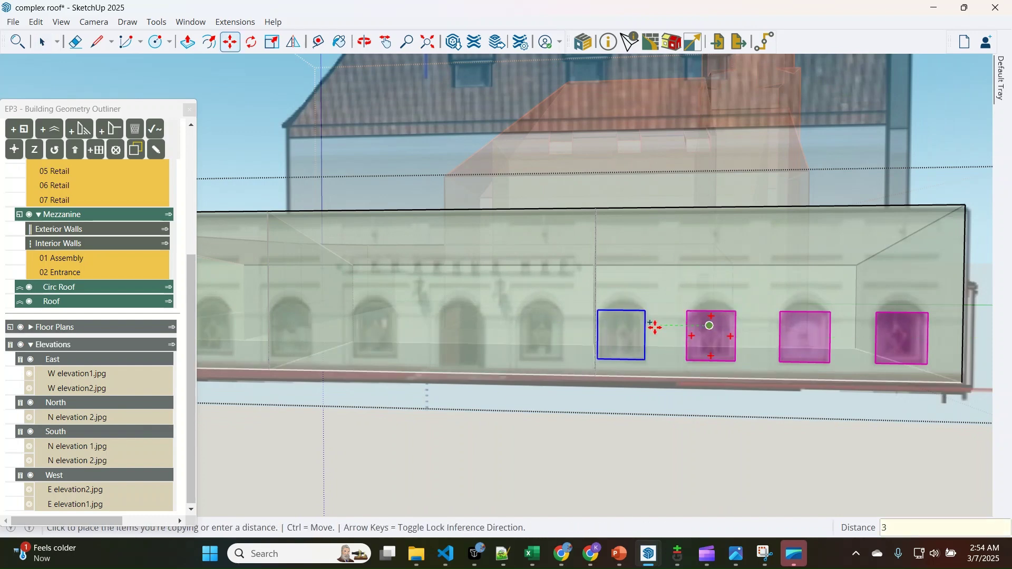
{"action": "type", "text": ".5"}
{"action": "key", "text": "Return"}
{"action": "type", "text": "6x"}
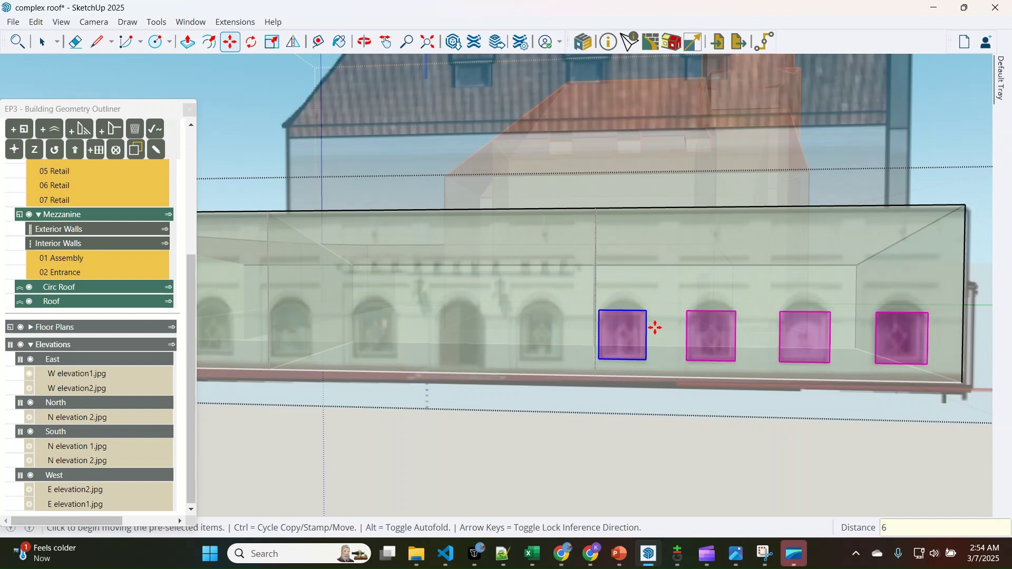
{"action": "key", "text": "Return"}
{"action": "key", "text": "space"}
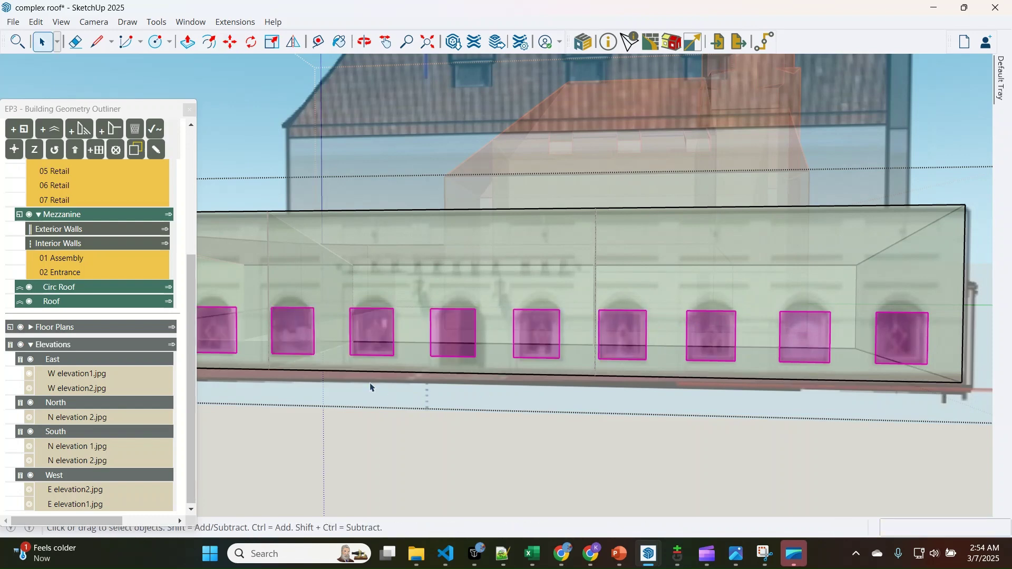
Copy the last window of the row over the two remaining end arches as a 2x array, using the neighbouring window spacing
{"action": "key", "text": "o"}
{"action": "left_click_drag", "start_coordinate": [334, 321], "coordinate": [364, 361]}
{"action": "key", "text": "space"}
{"action": "left_click", "coordinate": [477, 325]}
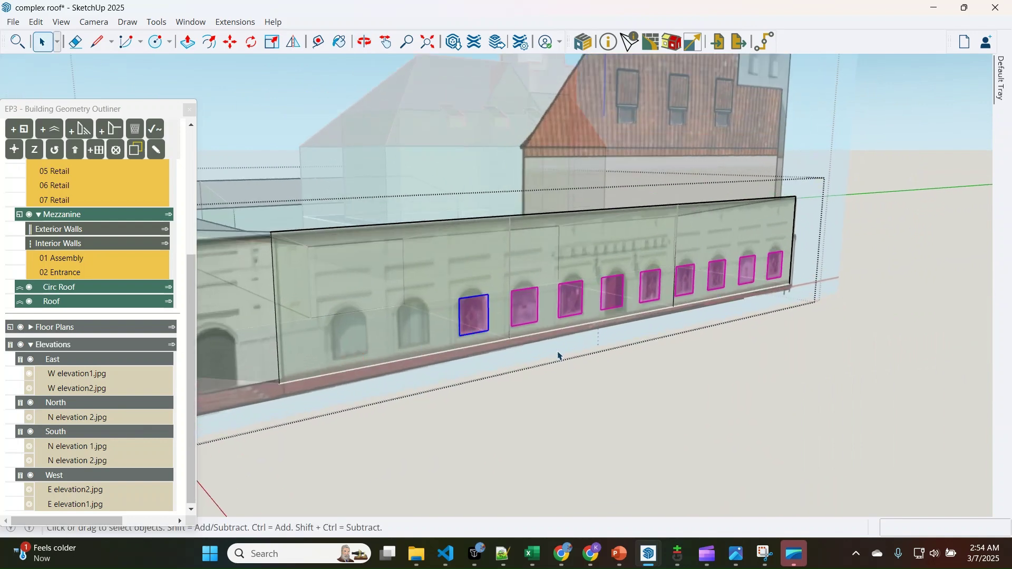
{"action": "key", "text": "m"}
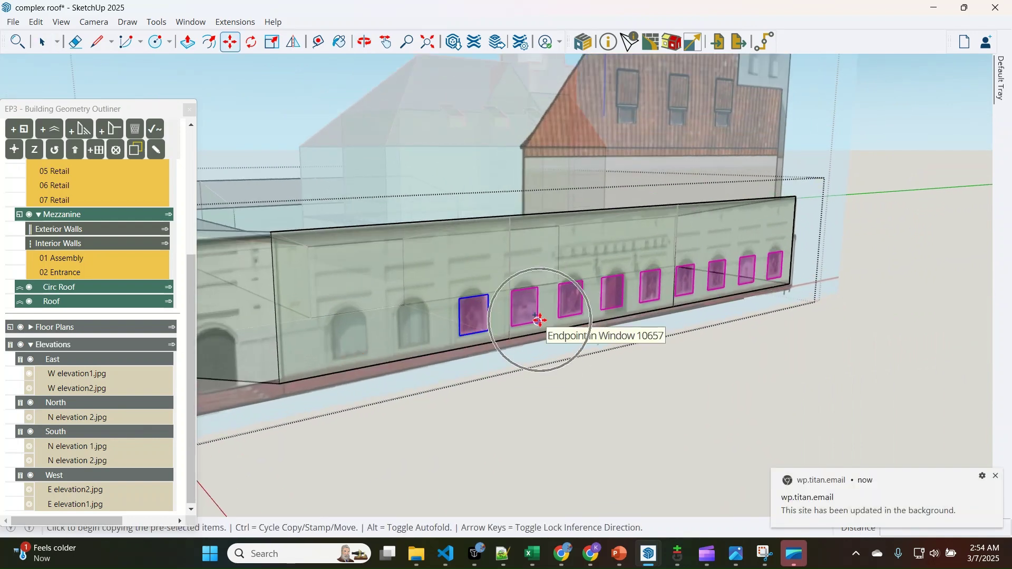
{"action": "left_click_drag", "start_coordinate": [539, 320], "coordinate": [483, 329]}
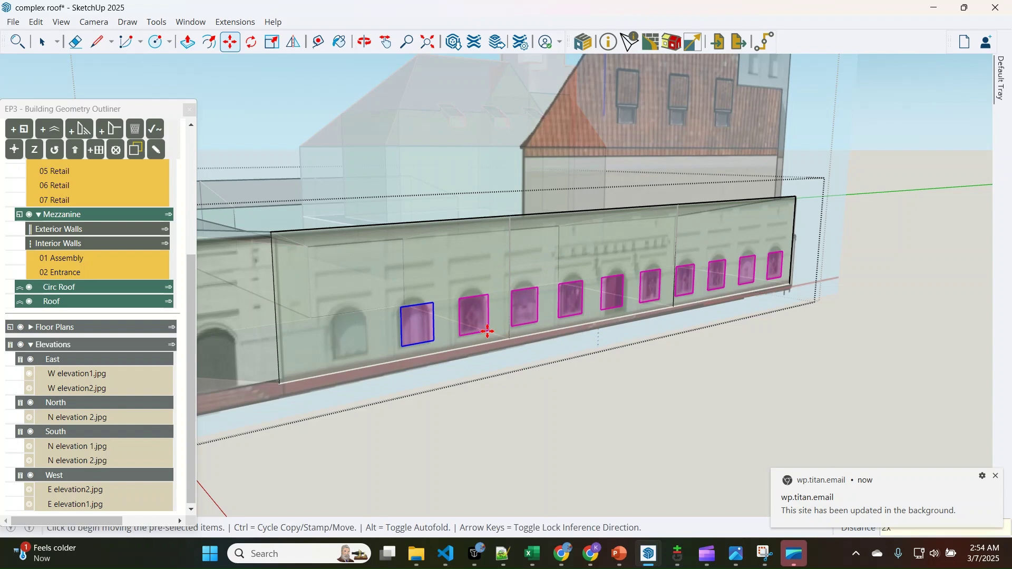
{"action": "type", "text": "2x"}
{"action": "key", "text": "Return"}
{"action": "key", "text": "space"}
{"action": "scroll", "coordinate": [594, 305], "scroll_direction": "down", "scroll_amount": 2}
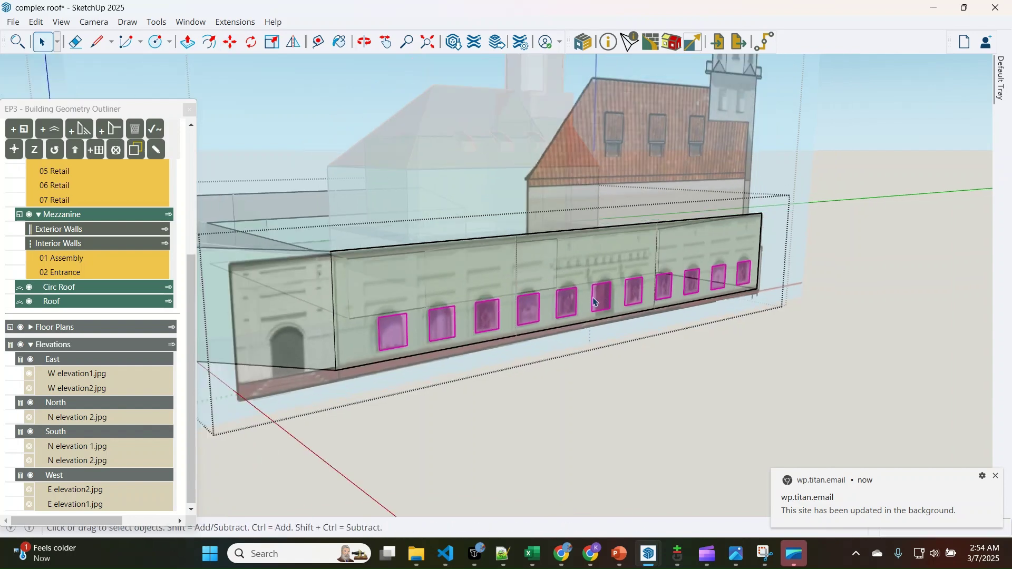
Scale the facade's middle window downward by a factor of about 1.19 to reach the base of the entrance arch
{"action": "left_click", "coordinate": [594, 302]}
{"action": "key", "text": "o"}
{"action": "scroll", "coordinate": [605, 325], "scroll_direction": "up", "scroll_amount": 6}
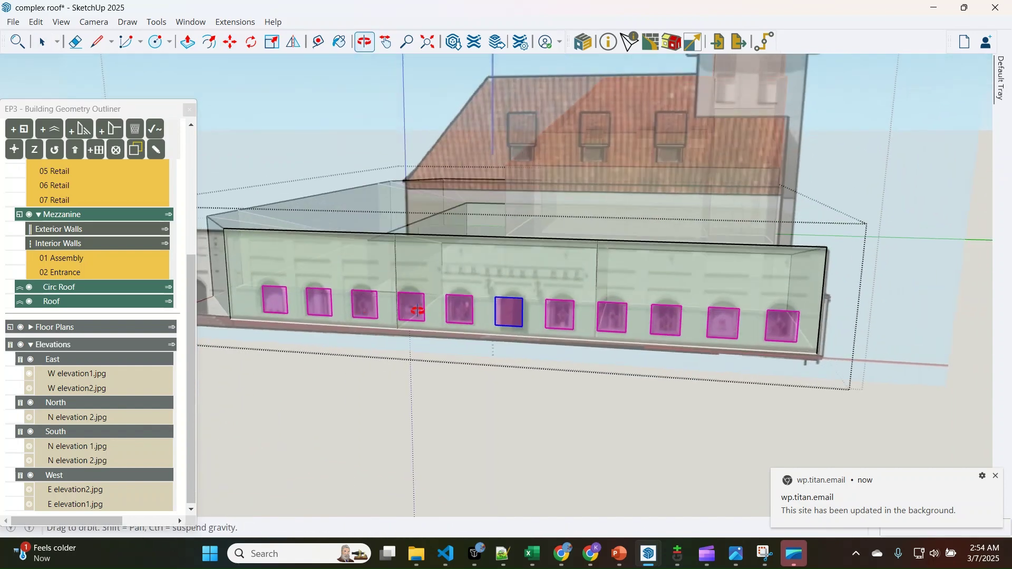
{"action": "key", "text": "space"}
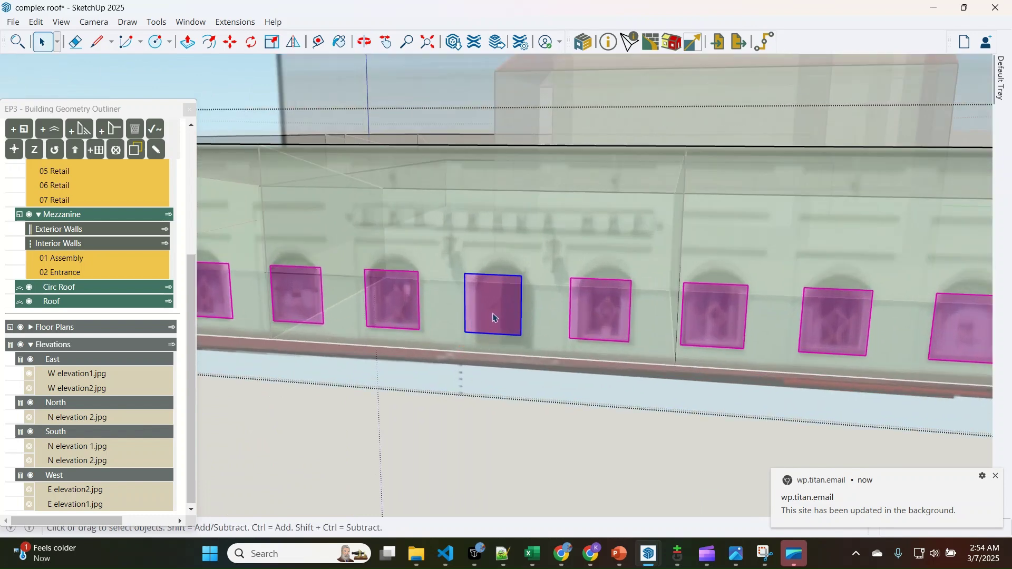
{"action": "scroll", "coordinate": [491, 346], "scroll_direction": "up", "scroll_amount": 3}
{"action": "key", "text": "s"}
{"action": "left_click", "coordinate": [494, 341]}
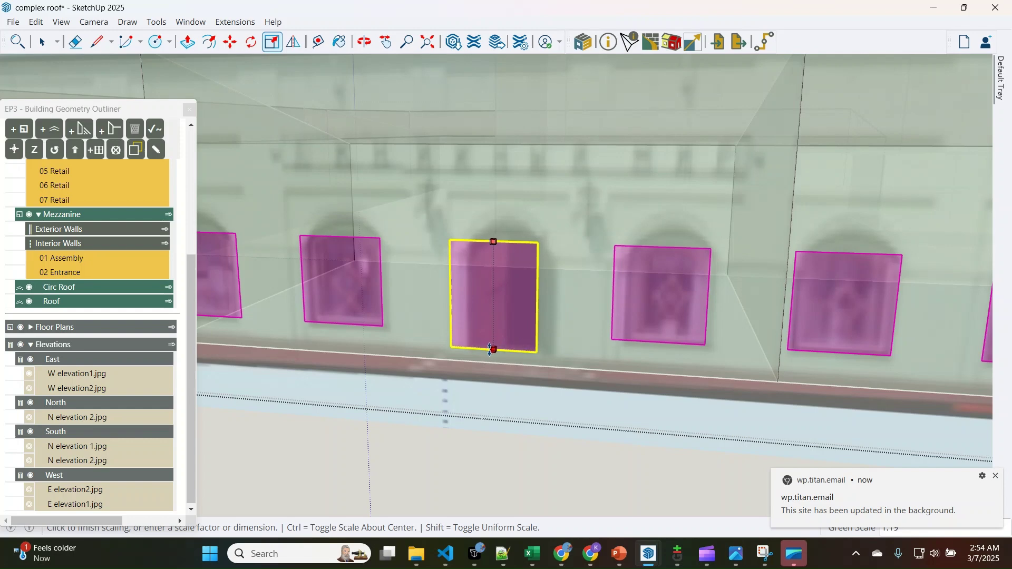
{"action": "left_click", "coordinate": [489, 351]}
{"action": "key", "text": "space"}
Move the enlarged middle opening sideways along the facade to line it up with the entrance arch in the elevation image
{"action": "key", "text": "m"}
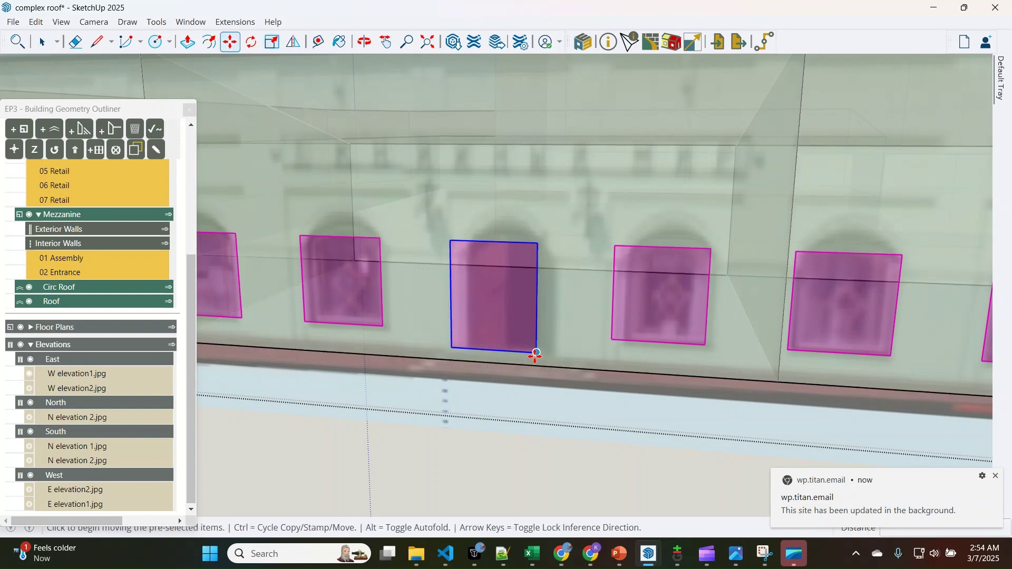
{"action": "left_click", "coordinate": [537, 352]}
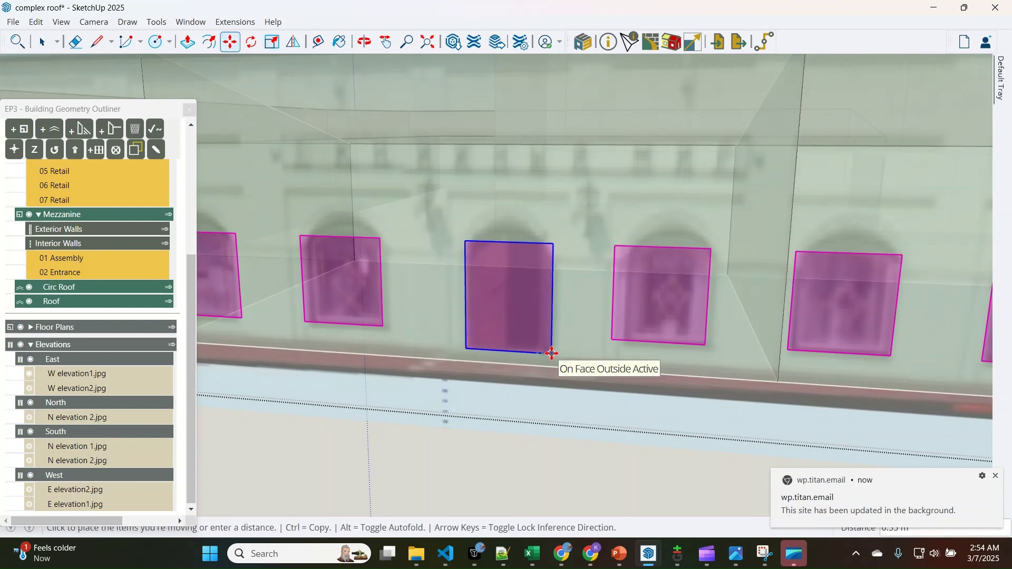
{"action": "left_click", "coordinate": [555, 354]}
{"action": "key", "text": "space"}
{"action": "scroll", "coordinate": [516, 289], "scroll_direction": "down", "scroll_amount": 2}
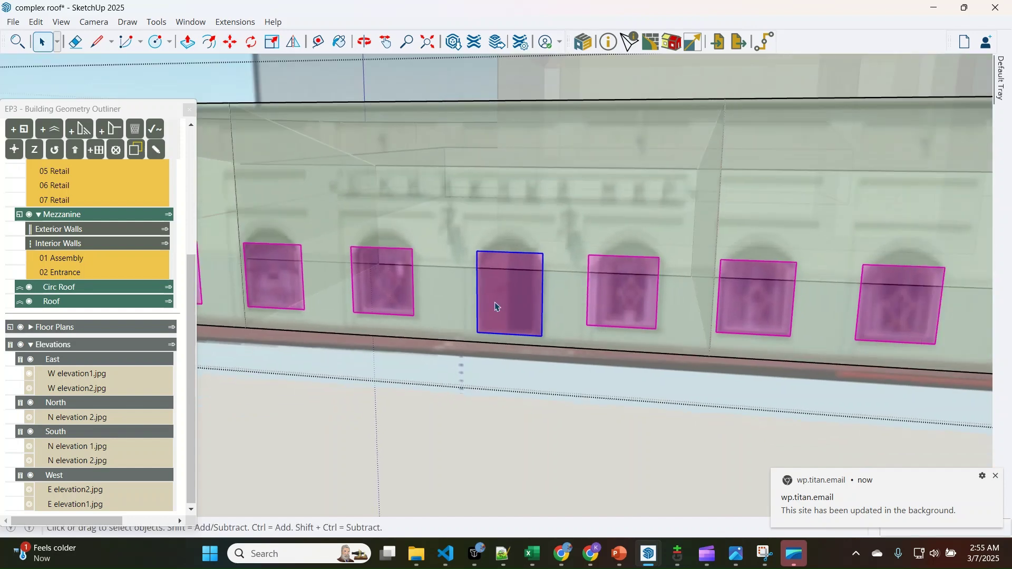
Open the constructions list and choose the CZ4 NonResidential Swinging Door Construction
{"action": "middle_click_drag", "start_coordinate": [496, 306], "coordinate": [568, 294]}
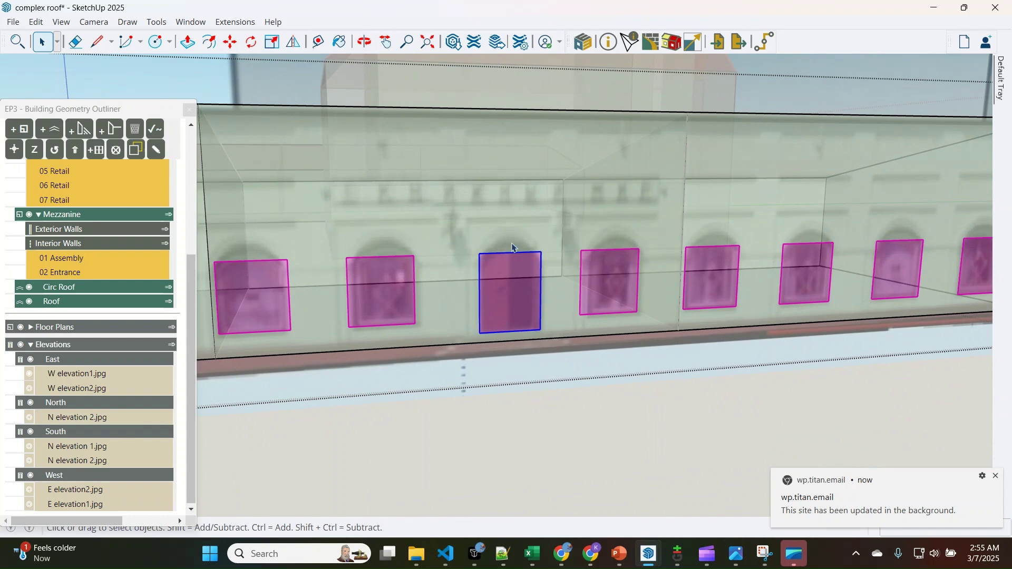
{"action": "scroll", "coordinate": [471, 308], "scroll_direction": "down", "scroll_amount": 1}
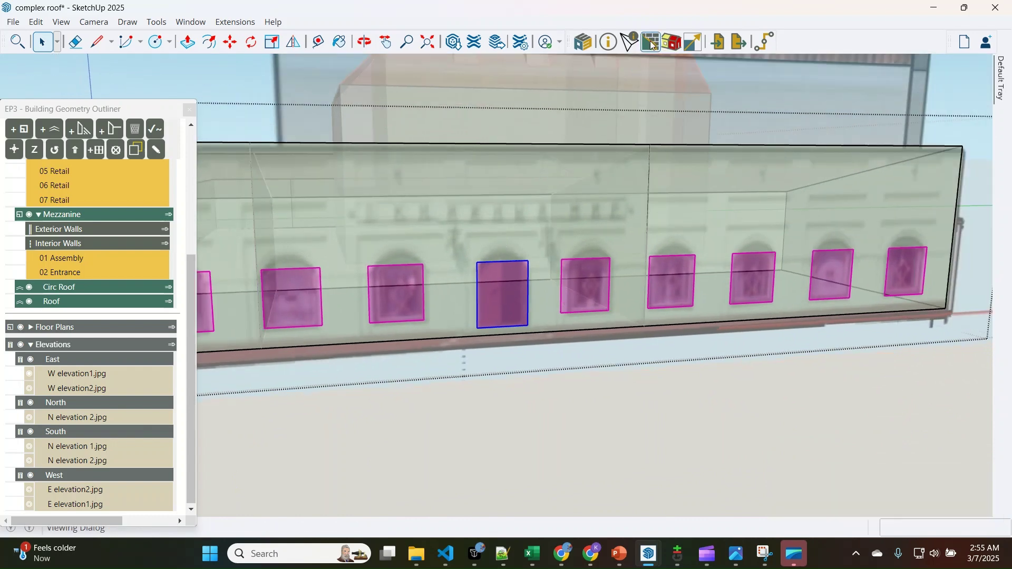
{"action": "left_click", "coordinate": [653, 45]}
{"action": "left_click_drag", "start_coordinate": [274, 12], "coordinate": [821, 128]}
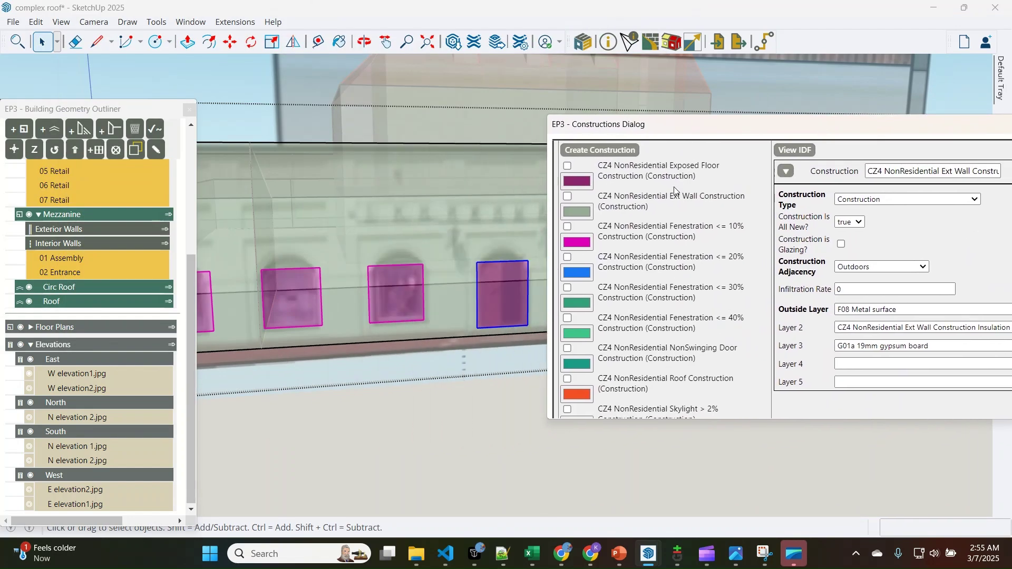
{"action": "scroll", "coordinate": [674, 200], "scroll_direction": "down", "scroll_amount": 1}
{"action": "scroll", "coordinate": [667, 226], "scroll_direction": "down", "scroll_amount": 1}
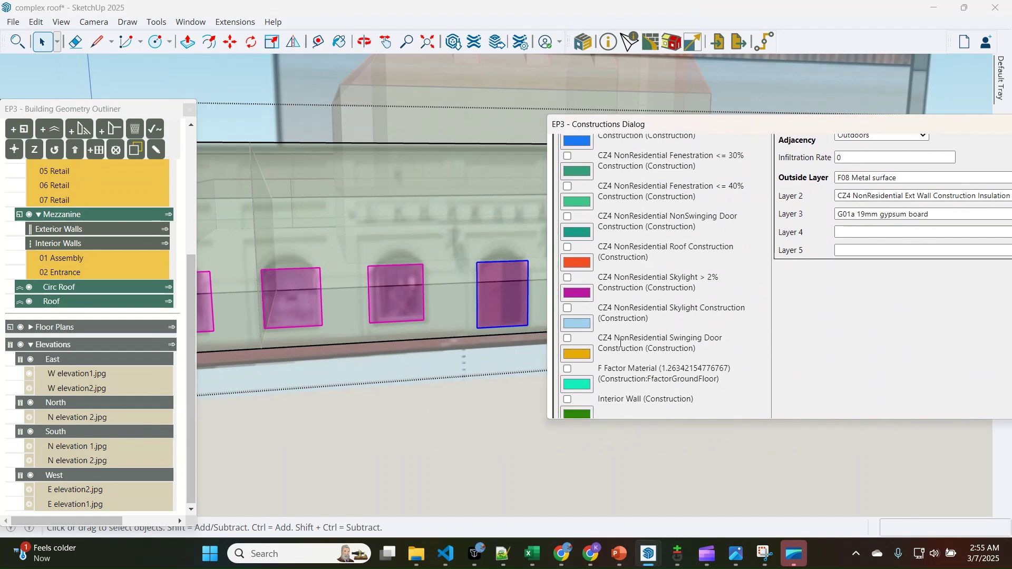
{"action": "left_click", "coordinate": [578, 354]}
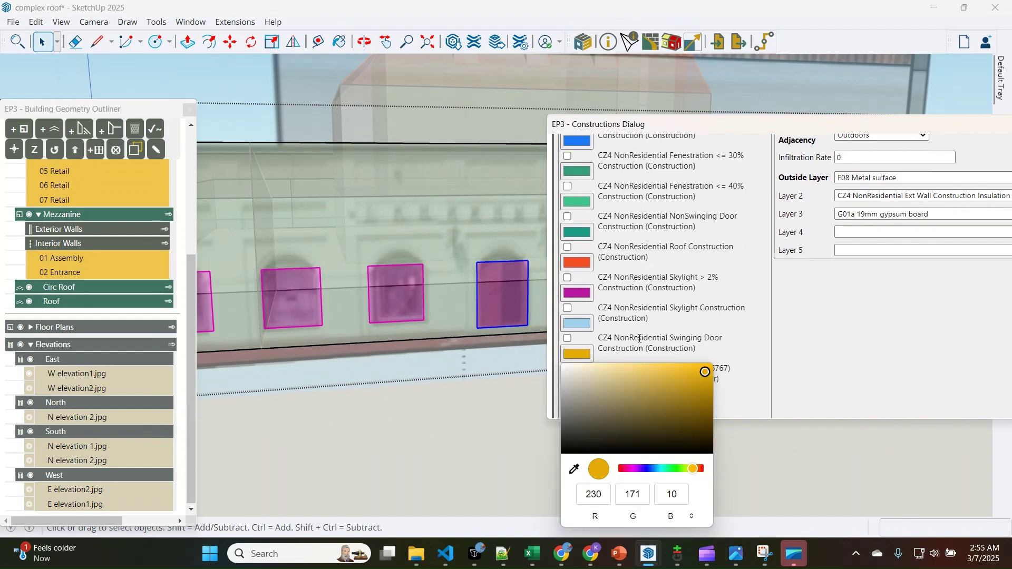
{"action": "left_click", "coordinate": [639, 338]}
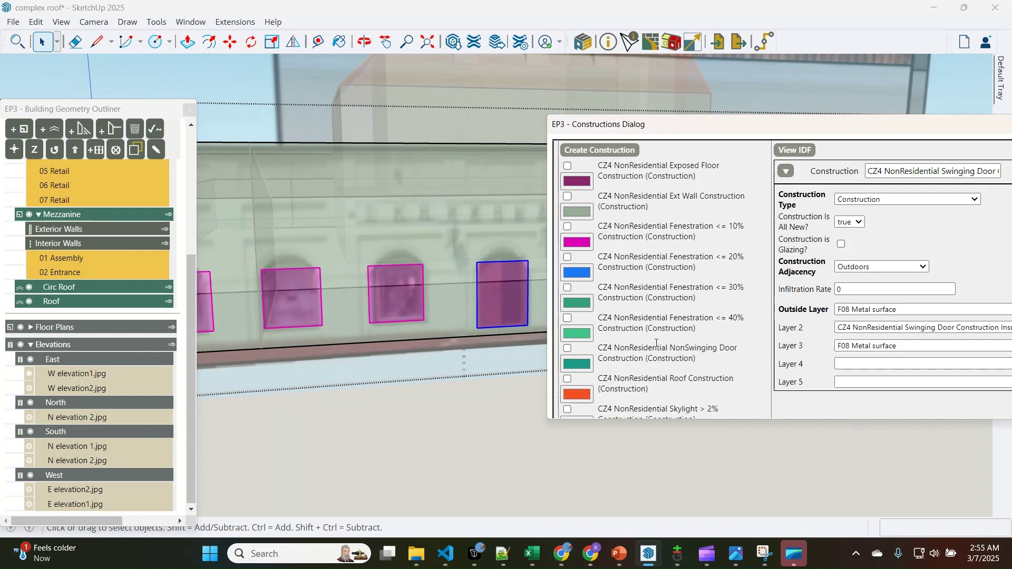
Paint the middle entrance opening with the swinging door construction and close the Constructions dialog
{"action": "left_click", "coordinate": [339, 41]}
{"action": "left_click", "coordinate": [504, 280]}
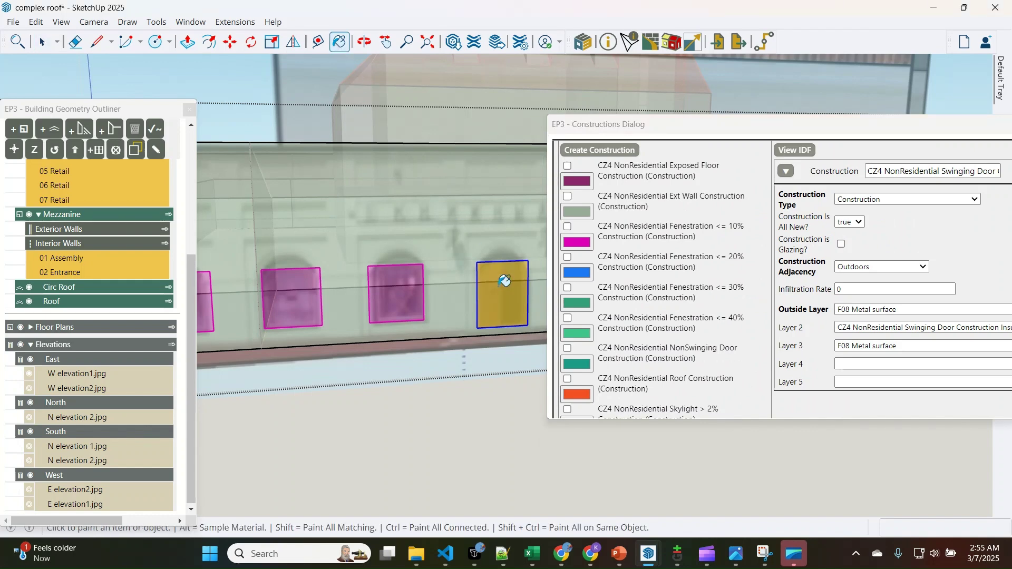
{"action": "scroll", "coordinate": [489, 286], "scroll_direction": "down", "scroll_amount": 2}
{"action": "key", "text": "space"}
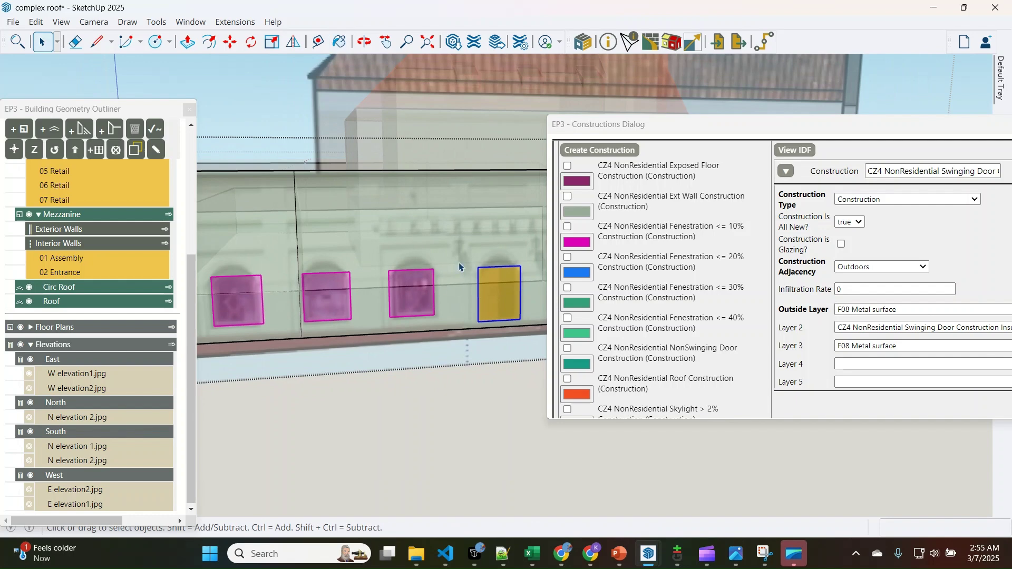
{"action": "left_click", "coordinate": [459, 265]}
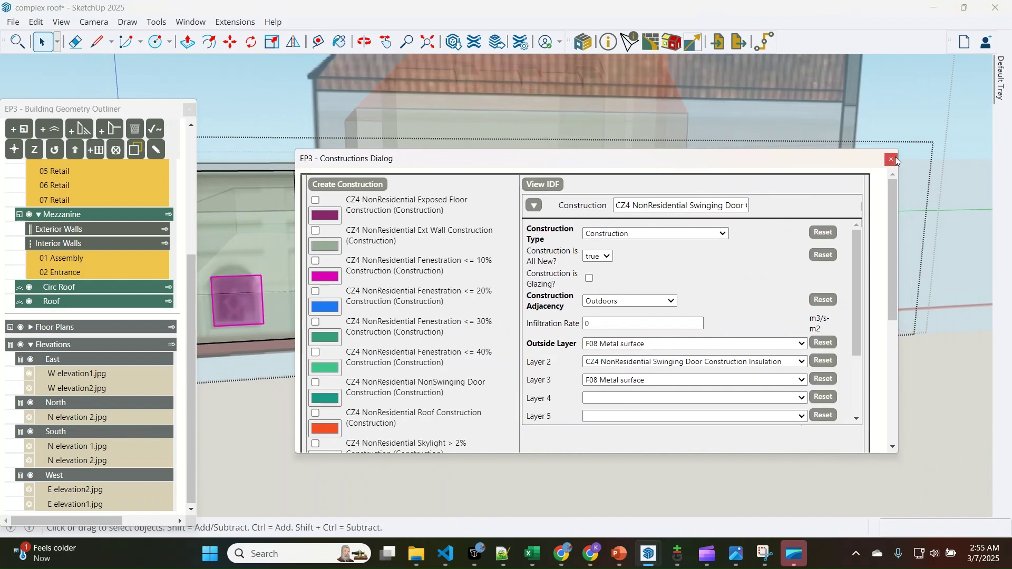
{"action": "left_click", "coordinate": [896, 157]}
Select the yellow entrance door and isolate the exterior walls, hiding the elevation images and other building parts
{"action": "scroll", "coordinate": [768, 214], "scroll_direction": "down", "scroll_amount": 2}
{"action": "scroll", "coordinate": [884, 234], "scroll_direction": "down", "scroll_amount": 2}
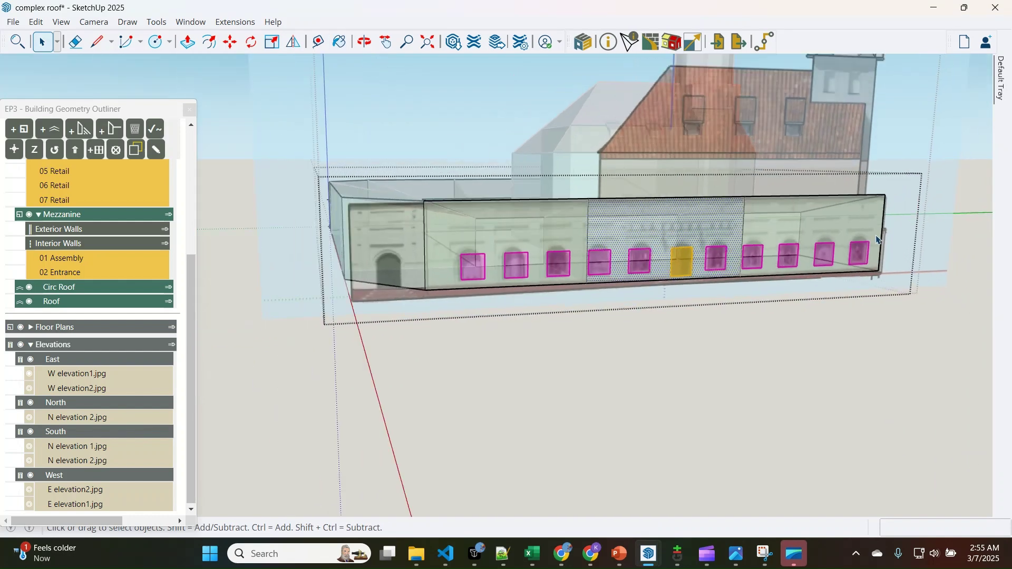
{"action": "left_click", "coordinate": [392, 279]}
{"action": "scroll", "coordinate": [471, 294], "scroll_direction": "up", "scroll_amount": 2}
{"action": "scroll", "coordinate": [471, 300], "scroll_direction": "down", "scroll_amount": 1}
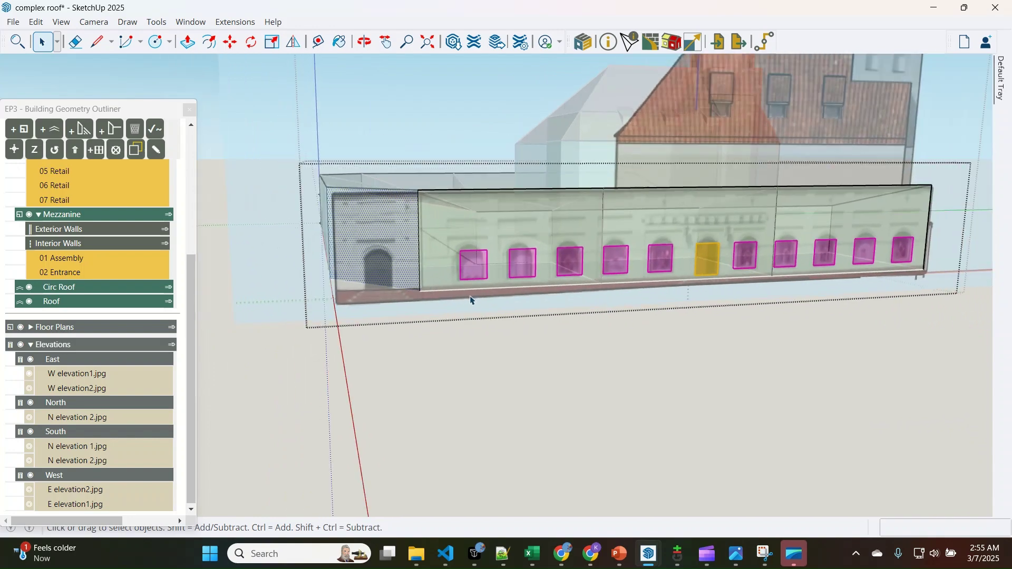
{"action": "middle_click_drag", "start_coordinate": [380, 285], "coordinate": [358, 166]}
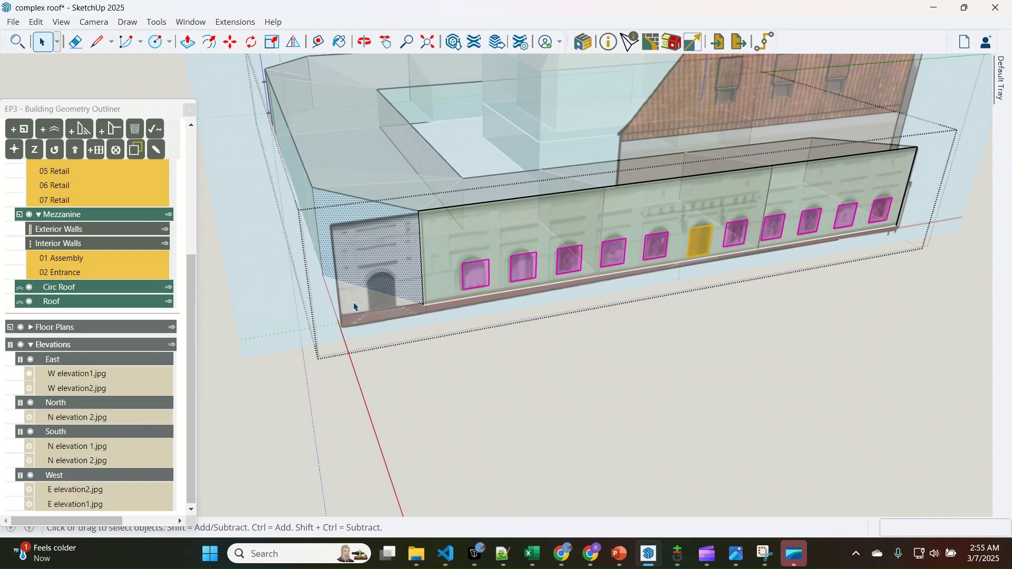
{"action": "left_click", "coordinate": [701, 254]}
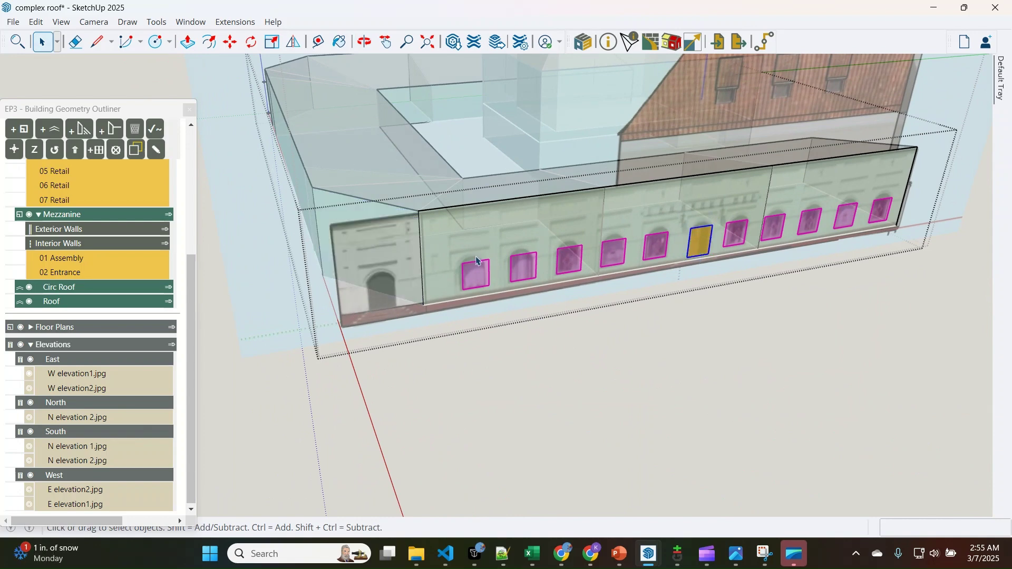
{"action": "left_click", "coordinate": [136, 151]}
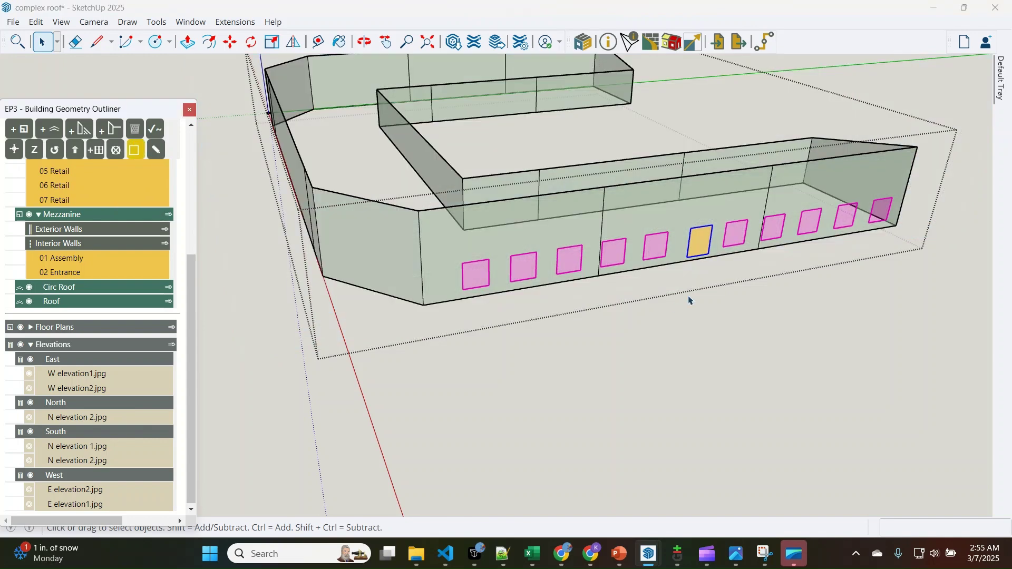
Copy the entrance door from the long facade onto the angled corner wall
{"action": "key", "text": "m"}
{"action": "key", "text": "ctrl"}
{"action": "left_click", "coordinate": [708, 254]}
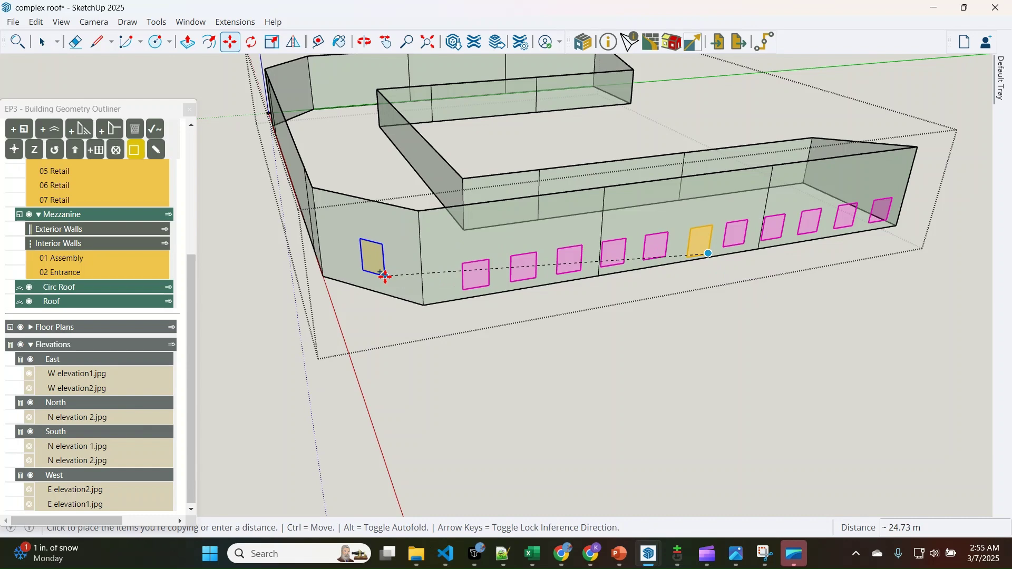
{"action": "left_click", "coordinate": [374, 276]}
Move the copied door down so its lower edge rests on the angled wall's base line
{"action": "scroll", "coordinate": [370, 276], "scroll_direction": "up", "scroll_amount": 3}
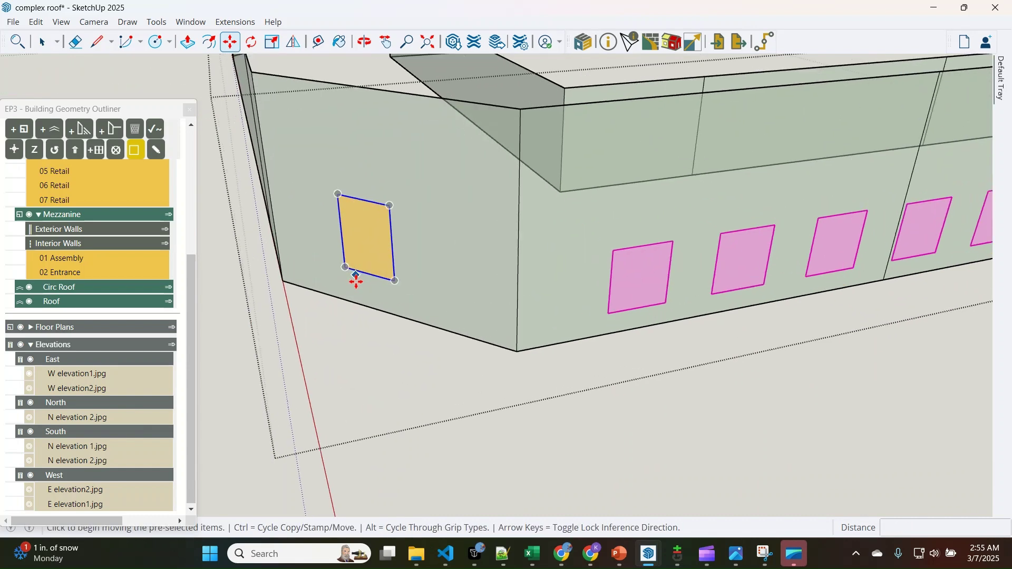
{"action": "left_click", "coordinate": [368, 276]}
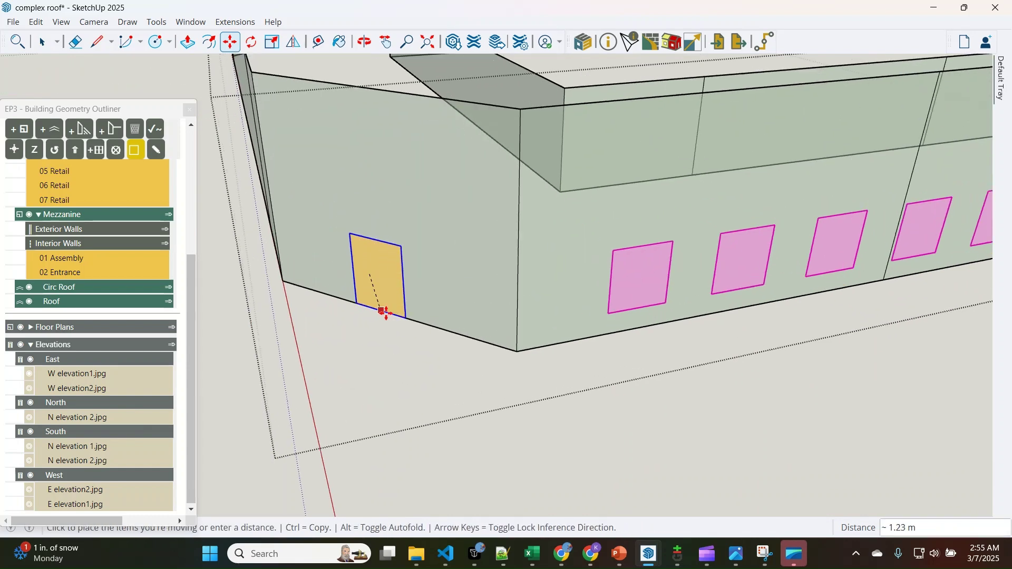
{"action": "left_click", "coordinate": [385, 314]}
{"action": "key", "text": "space"}
{"action": "scroll", "coordinate": [364, 298], "scroll_direction": "down", "scroll_amount": 2}
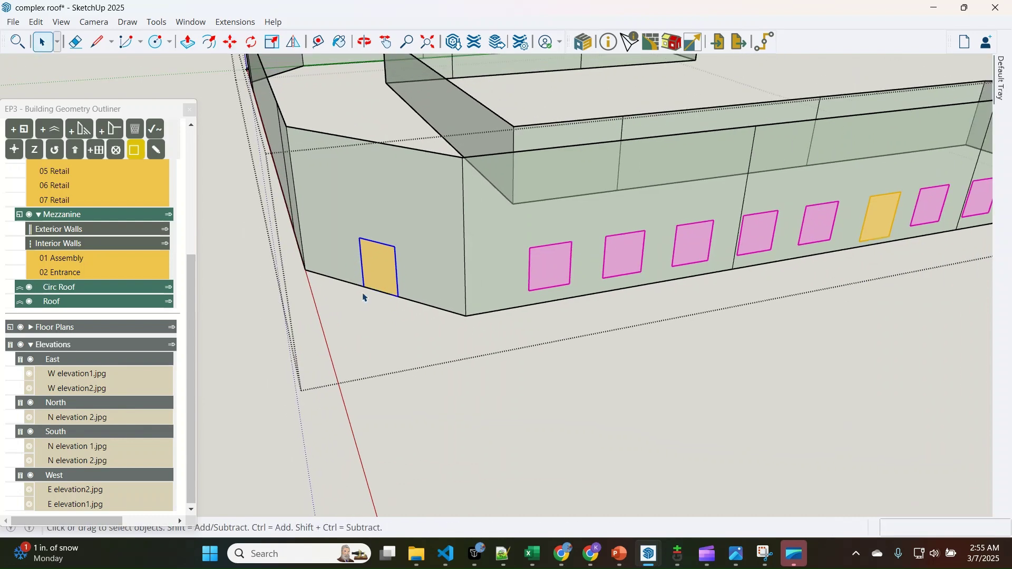
Select all ten windows and the entrance door on the long facade and copy them to the clipboard
{"action": "middle_click_drag", "start_coordinate": [411, 316], "coordinate": [425, 337]}
{"action": "scroll", "coordinate": [443, 296], "scroll_direction": "down", "scroll_amount": 2}
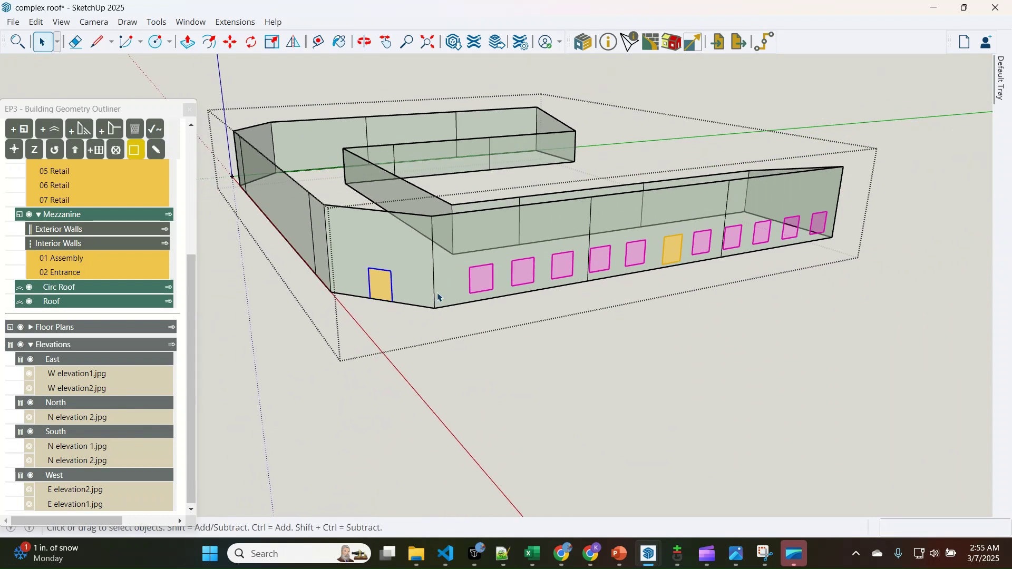
{"action": "middle_click_drag", "start_coordinate": [437, 298], "coordinate": [422, 299]}
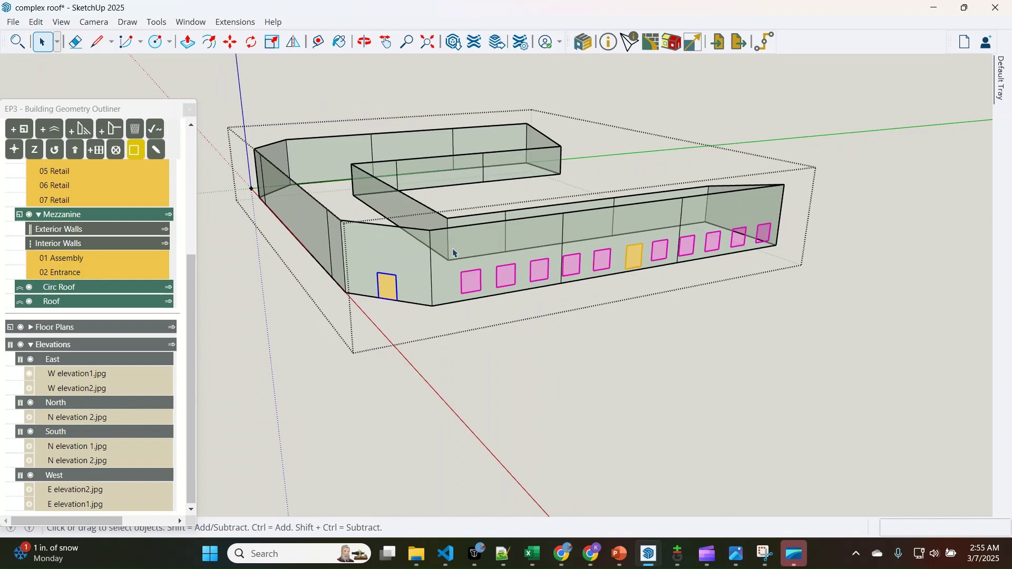
{"action": "left_click", "coordinate": [470, 285]}
{"action": "left_click", "coordinate": [513, 281], "text": "ctrl"}
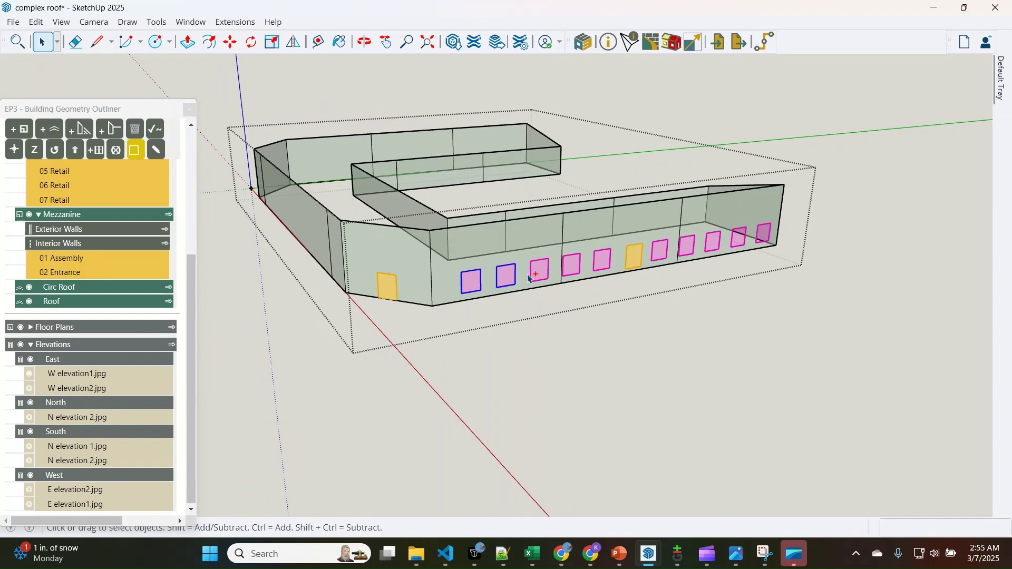
{"action": "left_click", "coordinate": [543, 274], "text": "ctrl"}
{"action": "left_click", "coordinate": [575, 268], "text": "ctrl"}
{"action": "left_click", "coordinate": [604, 263], "text": "ctrl"}
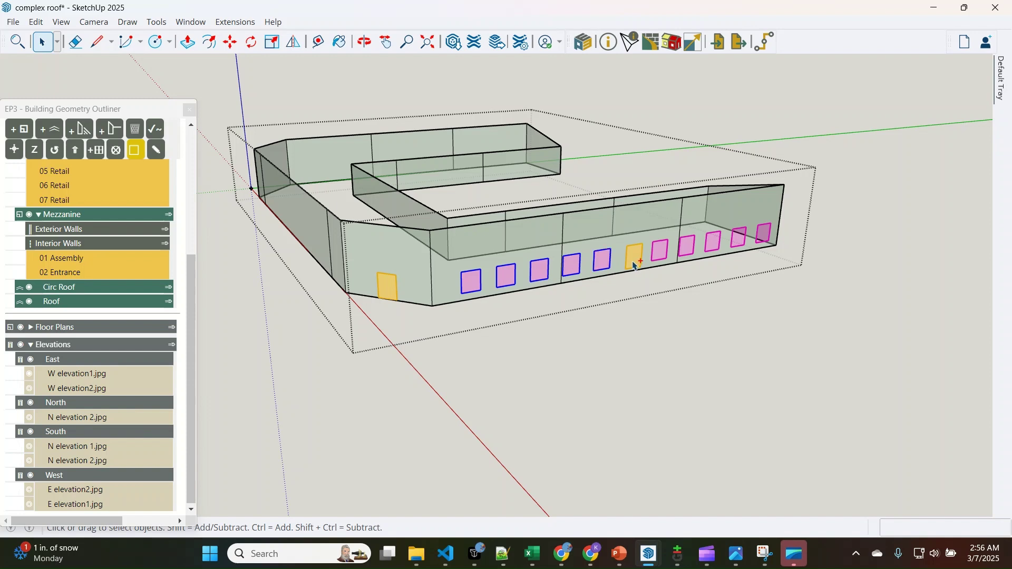
{"action": "left_click", "coordinate": [635, 259], "text": "ctrl"}
{"action": "left_click", "coordinate": [661, 252], "text": "ctrl"}
{"action": "left_click", "coordinate": [688, 248], "text": "ctrl"}
{"action": "left_click", "coordinate": [713, 247], "text": "ctrl"}
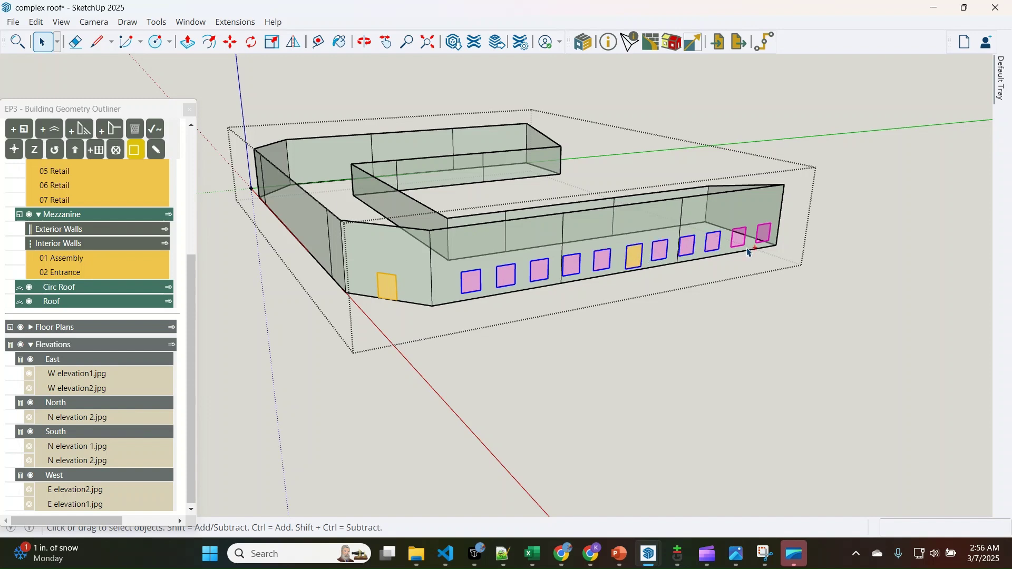
{"action": "left_click", "coordinate": [740, 240], "text": "ctrl"}
{"action": "left_click", "coordinate": [764, 242], "text": "ctrl"}
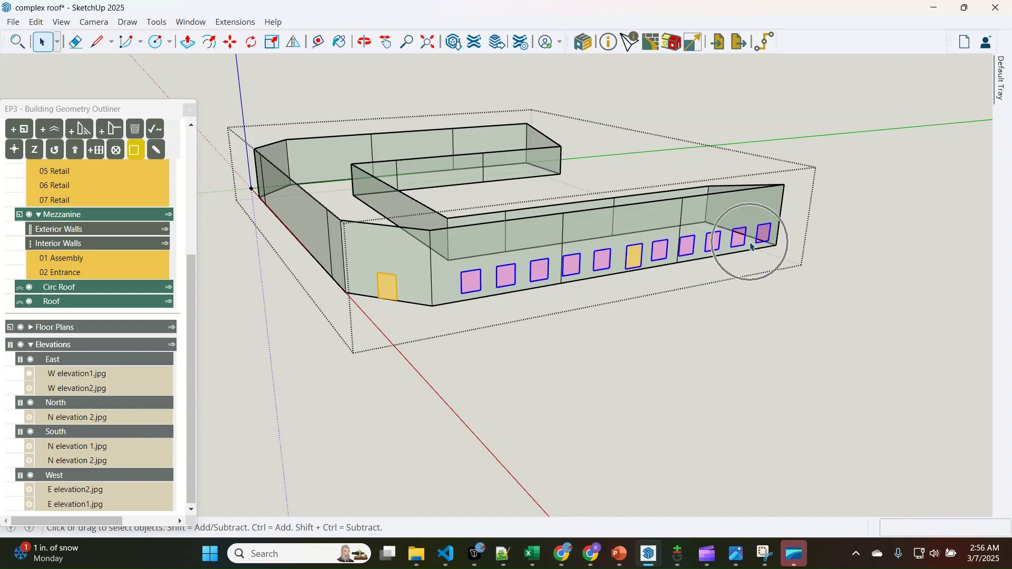
Paste the copied row of windows and door onto the outer face of the opposite long facade
{"action": "key", "text": "o"}
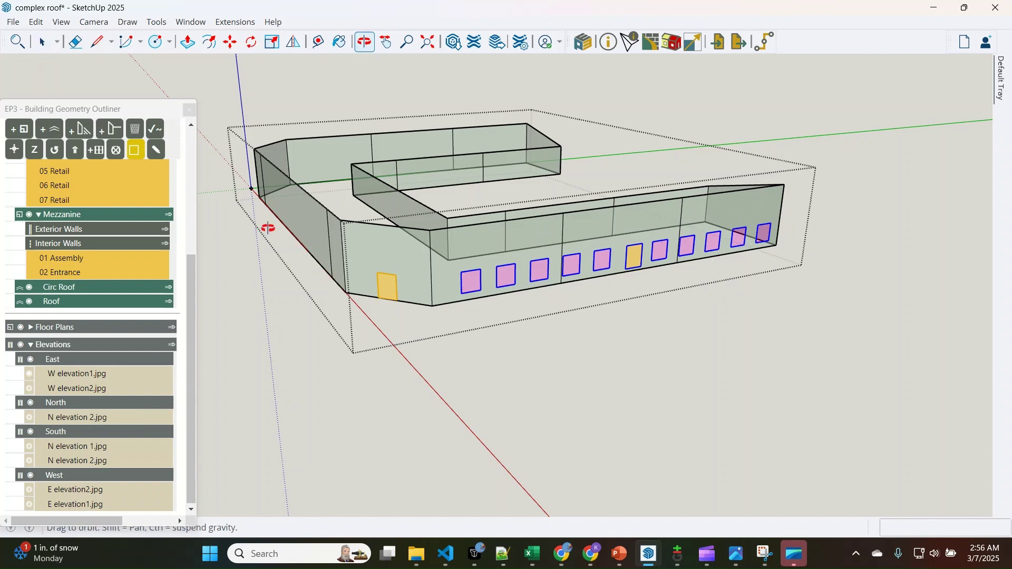
{"action": "left_click_drag", "start_coordinate": [267, 226], "coordinate": [418, 366]}
{"action": "key", "text": "space"}
{"action": "left_click", "coordinate": [330, 390]}
{"action": "scroll", "coordinate": [306, 374], "scroll_direction": "up", "scroll_amount": 2}
{"action": "key", "text": "ctrl+v"}
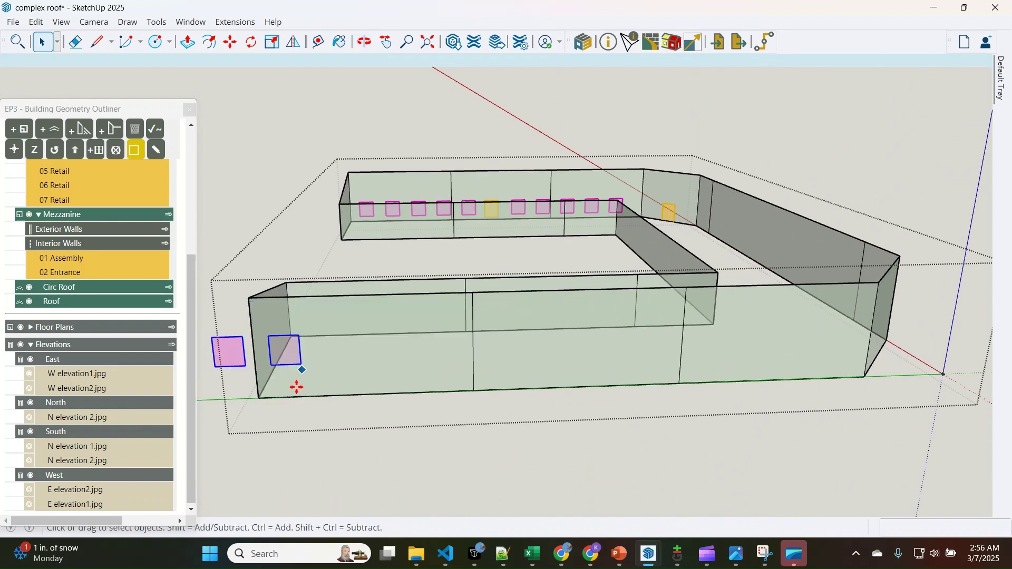
{"action": "scroll", "coordinate": [806, 350], "scroll_direction": "down", "scroll_amount": 1}
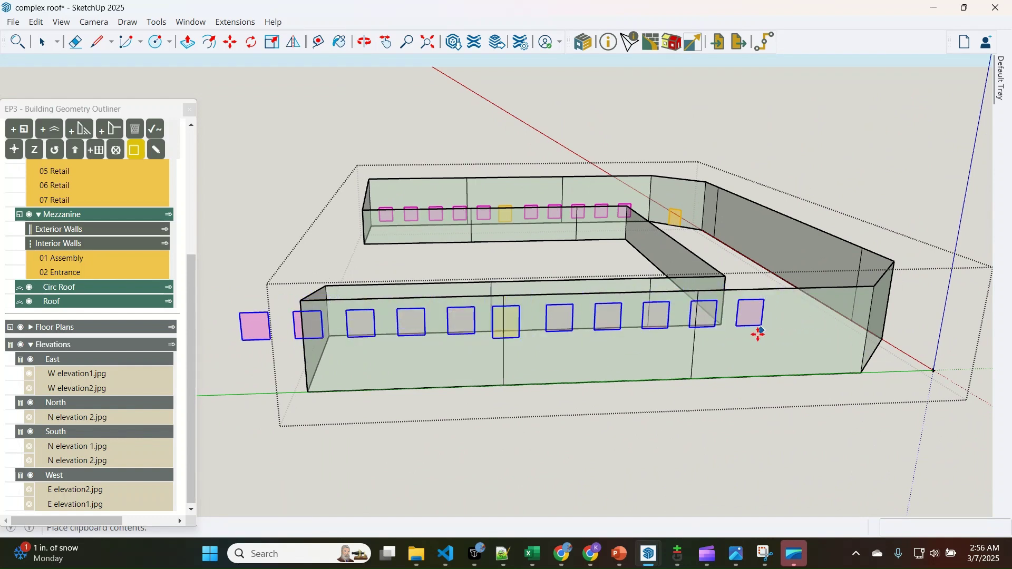
{"action": "left_click", "coordinate": [819, 351]}
{"action": "key", "text": "m"}
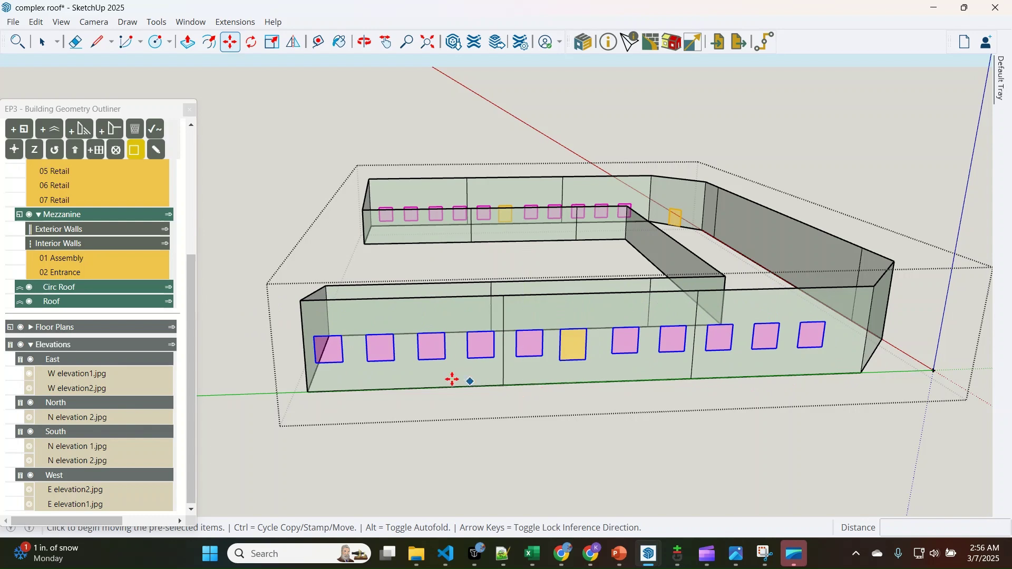
{"action": "scroll", "coordinate": [452, 379], "scroll_direction": "up", "scroll_amount": 1}
{"action": "scroll", "coordinate": [626, 345], "scroll_direction": "down", "scroll_amount": 2}
{"action": "key", "text": "space"}
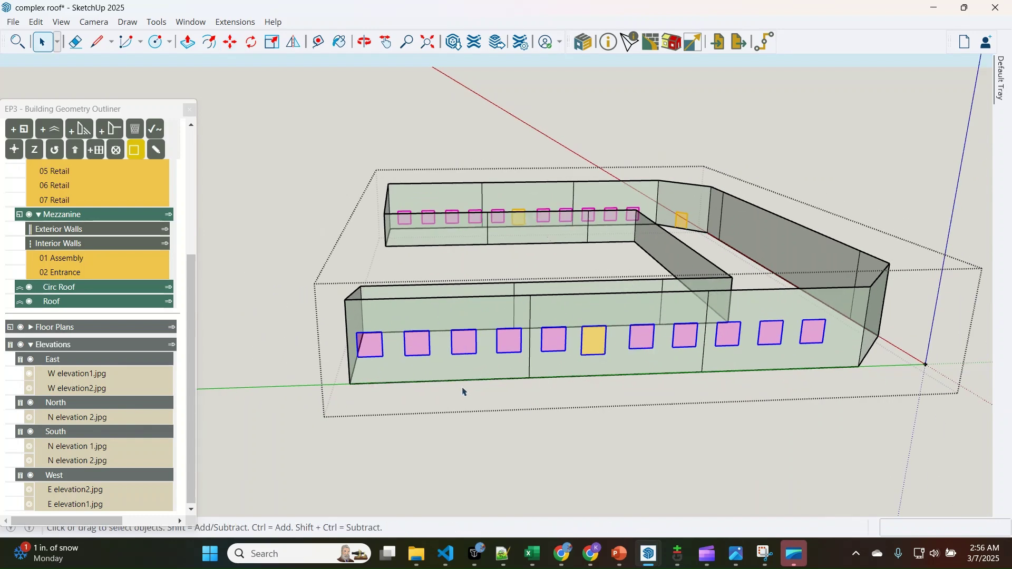
Snap the elevation images to the long facade's outer wall face and turn the exterior geometry's visibility back on
{"action": "middle_click_drag", "start_coordinate": [463, 391], "coordinate": [424, 420]}
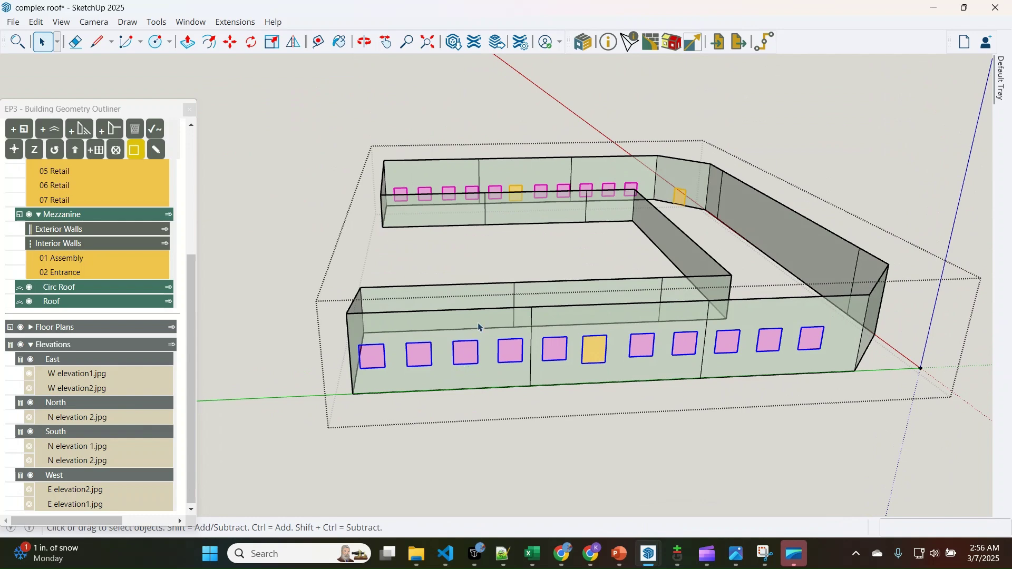
{"action": "left_click", "coordinate": [420, 386]}
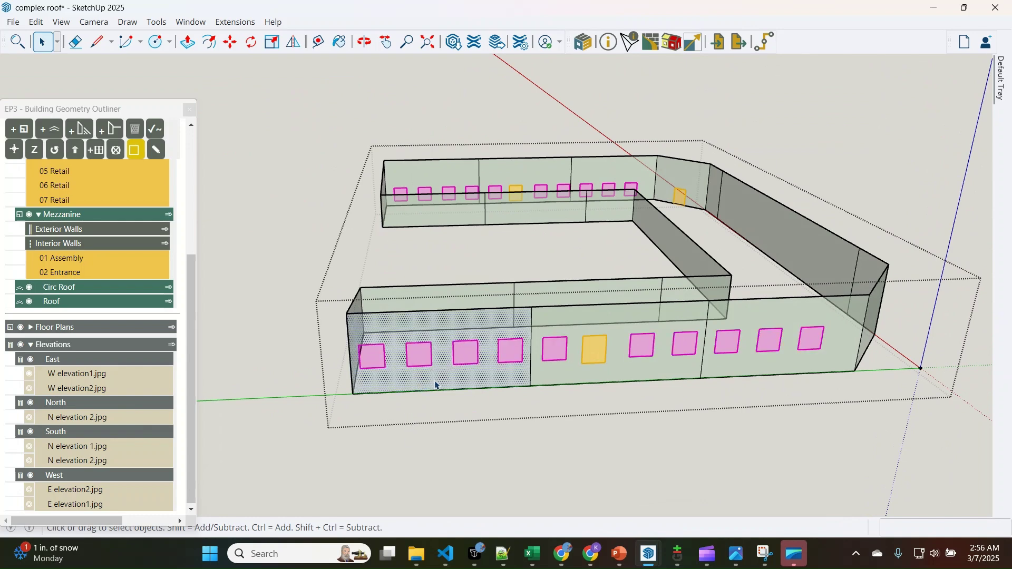
{"action": "right_click", "coordinate": [436, 384]}
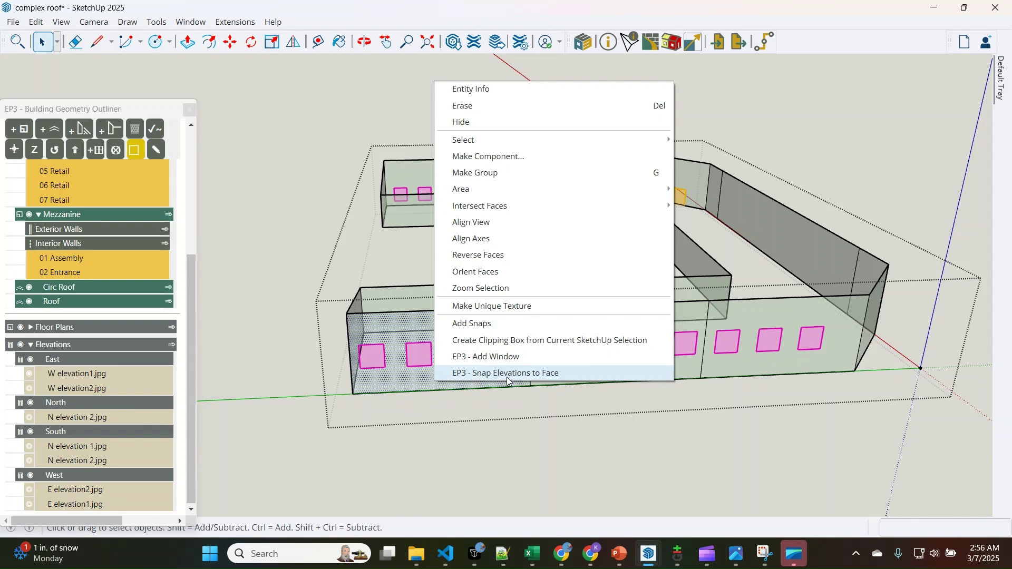
{"action": "left_click", "coordinate": [507, 378]}
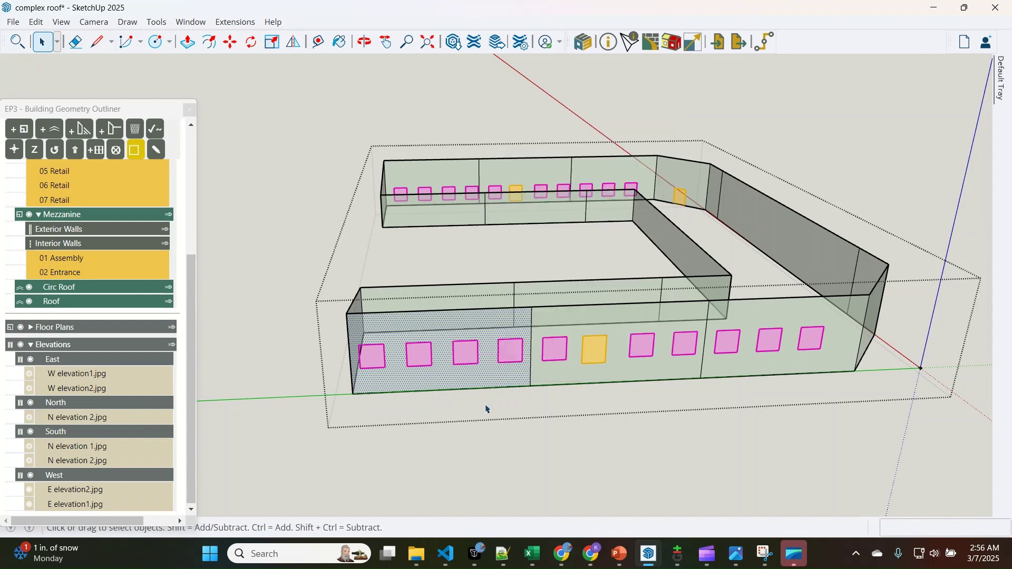
{"action": "left_click", "coordinate": [134, 153]}
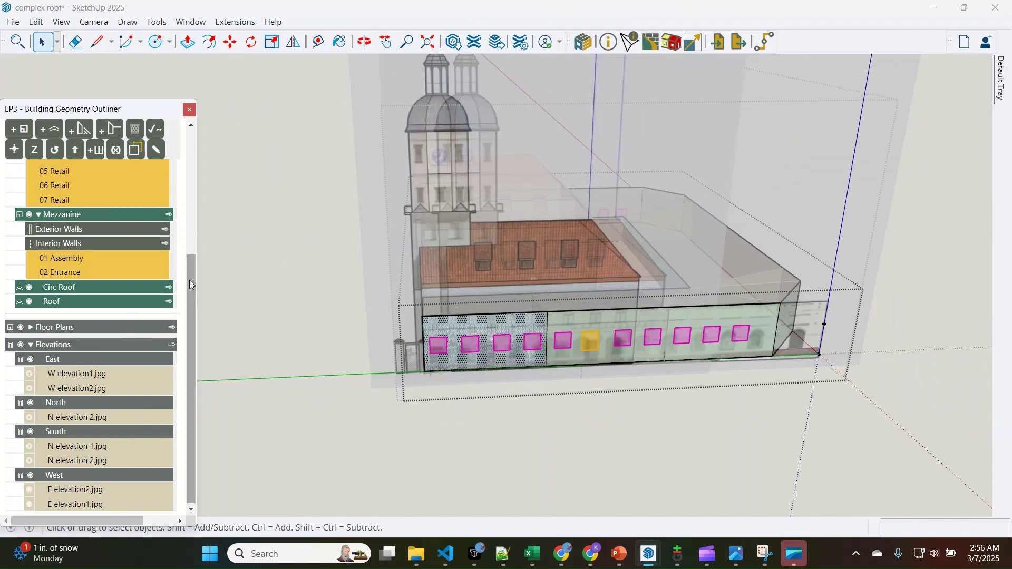
Toggle the two West elevation images so that only one of them is displayed behind the long facade
{"action": "scroll", "coordinate": [169, 418], "scroll_direction": "down", "scroll_amount": 1}
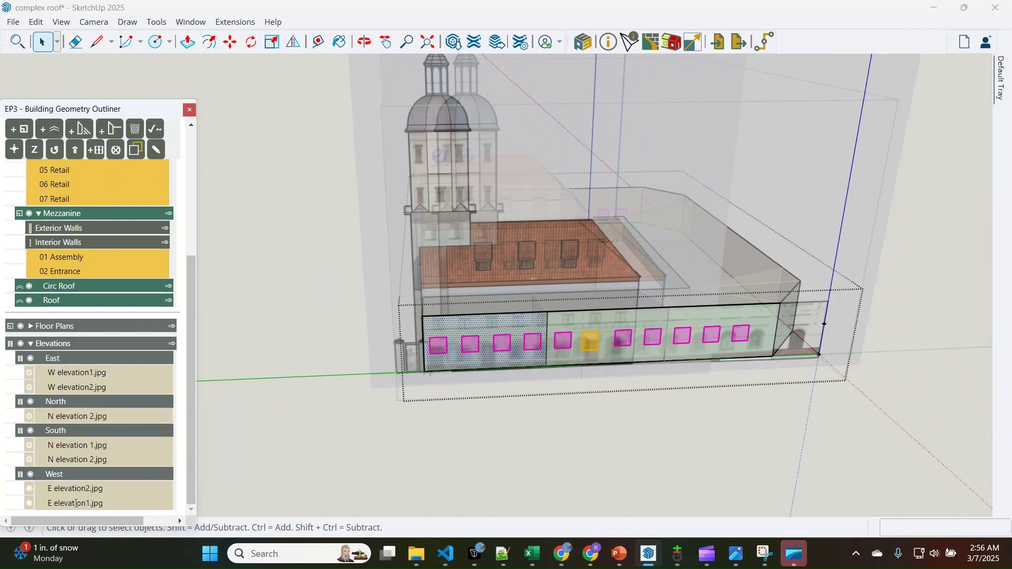
{"action": "left_click", "coordinate": [28, 490]}
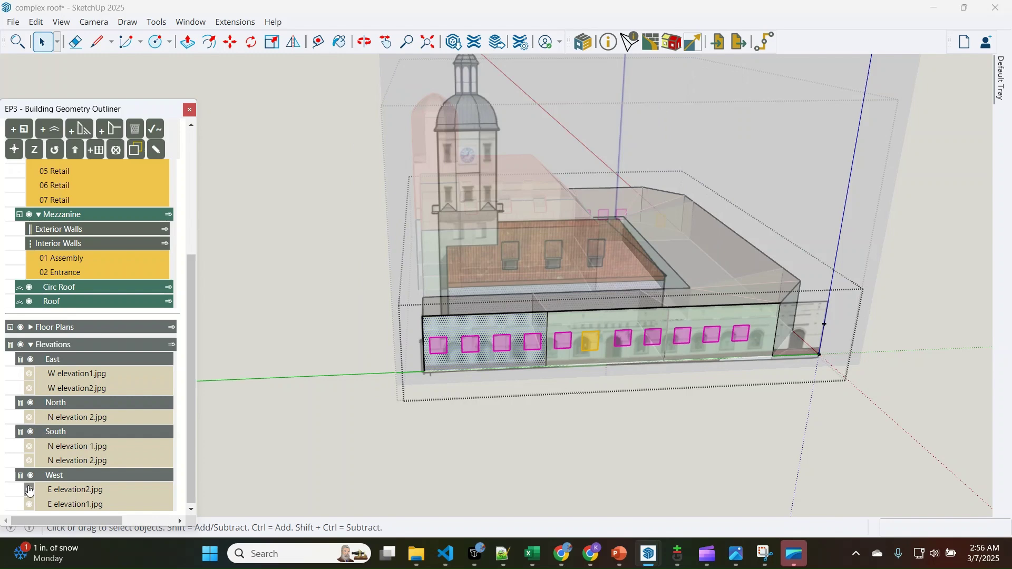
{"action": "left_click", "coordinate": [29, 505]}
{"action": "left_click", "coordinate": [29, 506]}
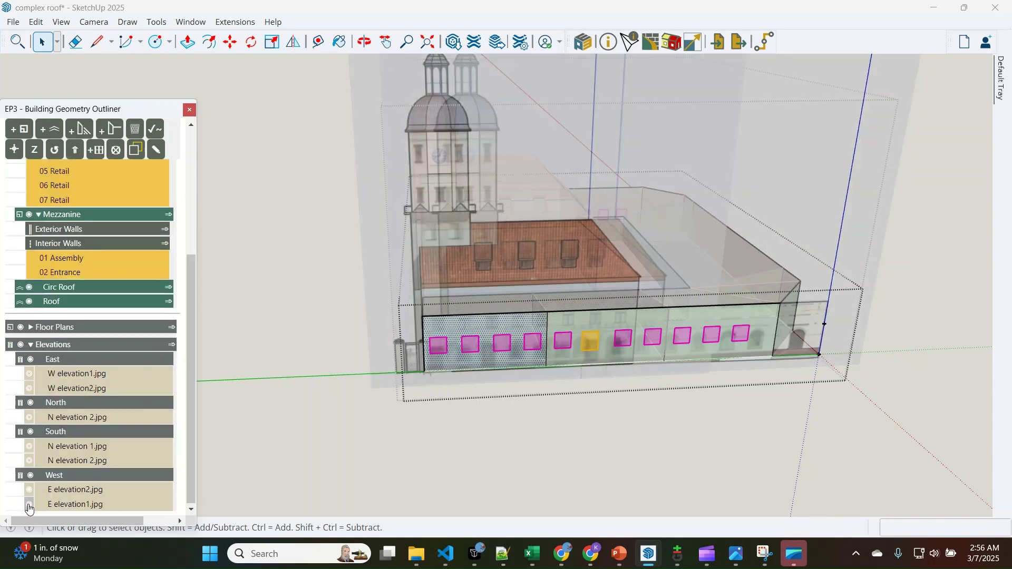
Select all ten pasted windows and the entrance door on the long facade
{"action": "scroll", "coordinate": [532, 344], "scroll_direction": "up", "scroll_amount": 2}
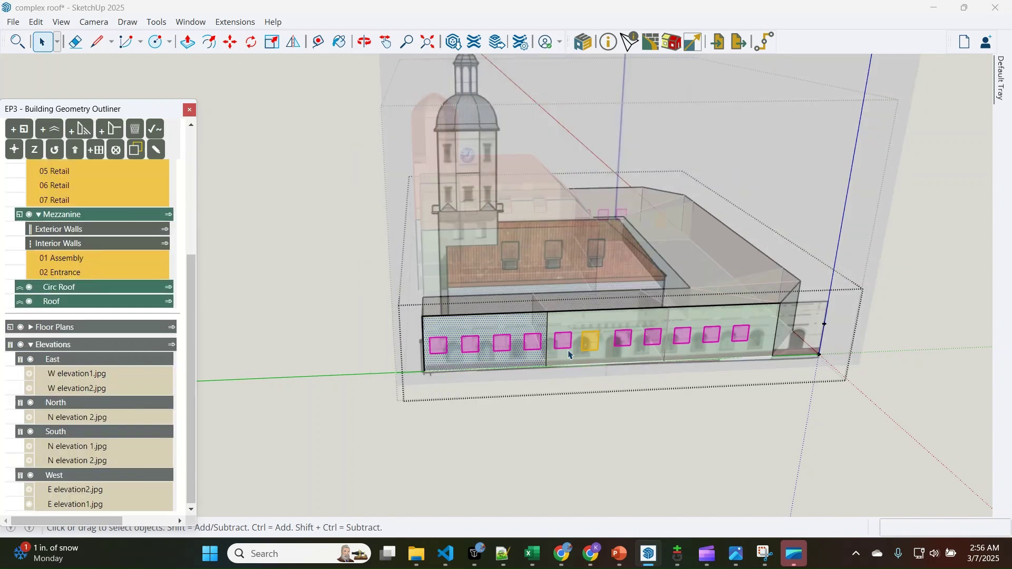
{"action": "scroll", "coordinate": [531, 345], "scroll_direction": "up", "scroll_amount": 2}
{"action": "scroll", "coordinate": [369, 404], "scroll_direction": "up", "scroll_amount": 1}
{"action": "scroll", "coordinate": [343, 383], "scroll_direction": "up", "scroll_amount": 1}
{"action": "left_click", "coordinate": [340, 354]}
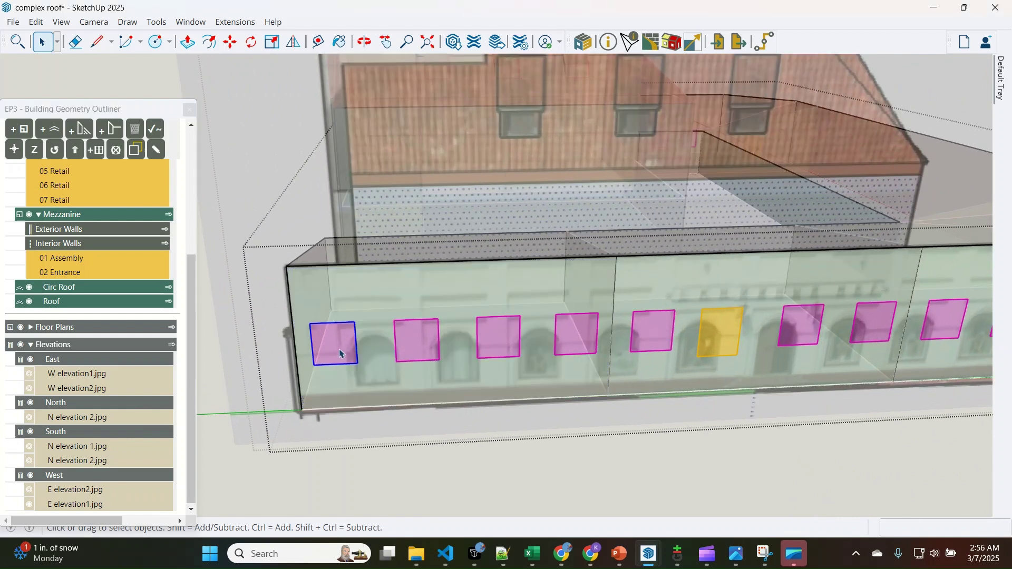
{"action": "left_click", "coordinate": [415, 347], "text": "ctrl"}
{"action": "left_click", "coordinate": [505, 350], "text": "ctrl"}
{"action": "left_click", "coordinate": [574, 342], "text": "ctrl"}
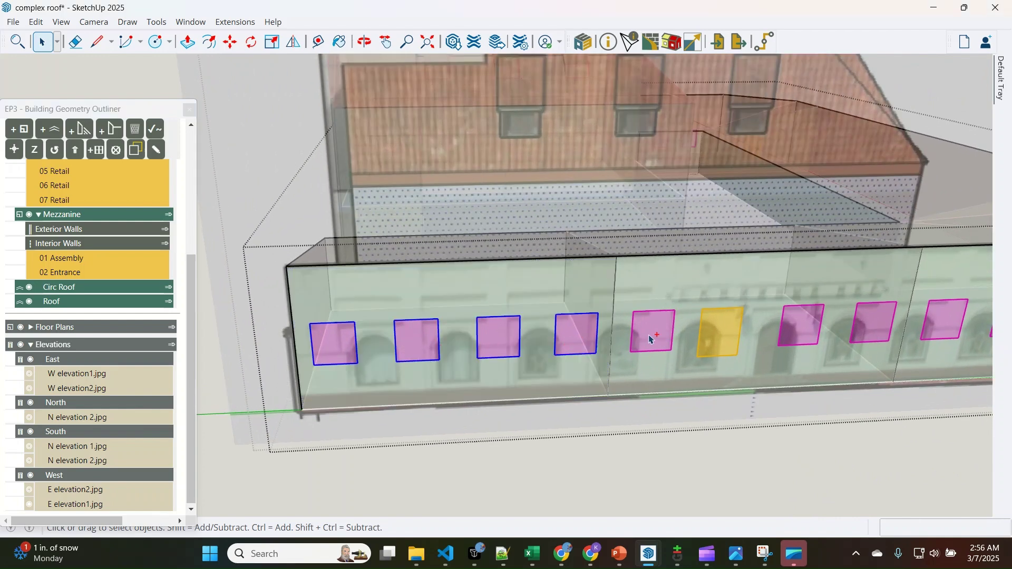
{"action": "left_click", "coordinate": [648, 340], "text": "ctrl"}
{"action": "left_click", "coordinate": [720, 330], "text": "ctrl"}
{"action": "left_click", "coordinate": [813, 328], "text": "ctrl"}
{"action": "left_click", "coordinate": [867, 321], "text": "ctrl"}
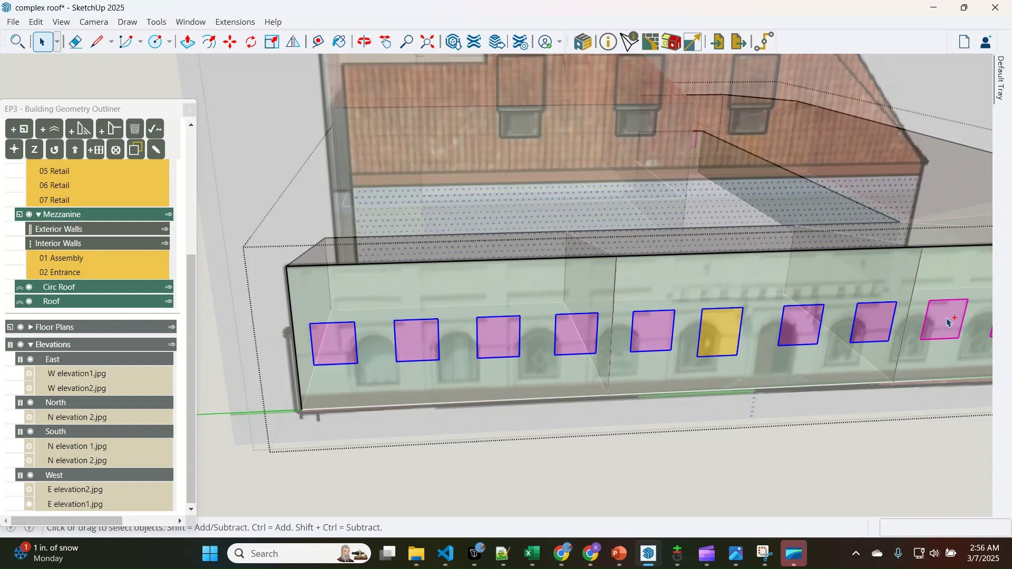
{"action": "left_click", "coordinate": [949, 322], "text": "ctrl"}
{"action": "scroll", "coordinate": [225, 333], "scroll_direction": "down", "scroll_amount": 2}
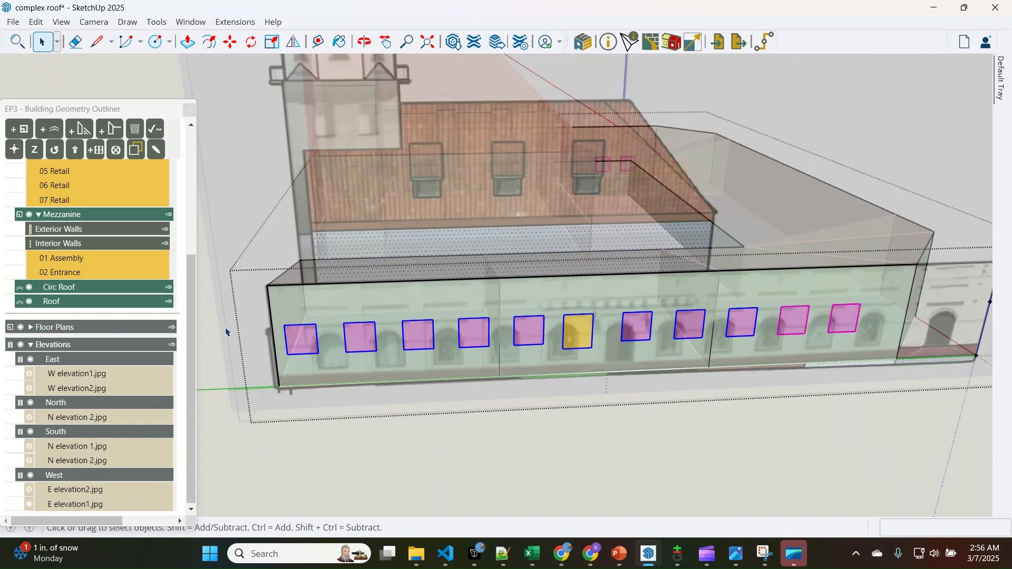
{"action": "left_click", "coordinate": [790, 330], "text": "ctrl"}
{"action": "left_click", "coordinate": [838, 329], "text": "ctrl"}
Move the selected windows and door about 2.10 m diagonally down along the wall to line up with the elevation image's arched openings
{"action": "scroll", "coordinate": [559, 344], "scroll_direction": "up", "scroll_amount": 2}
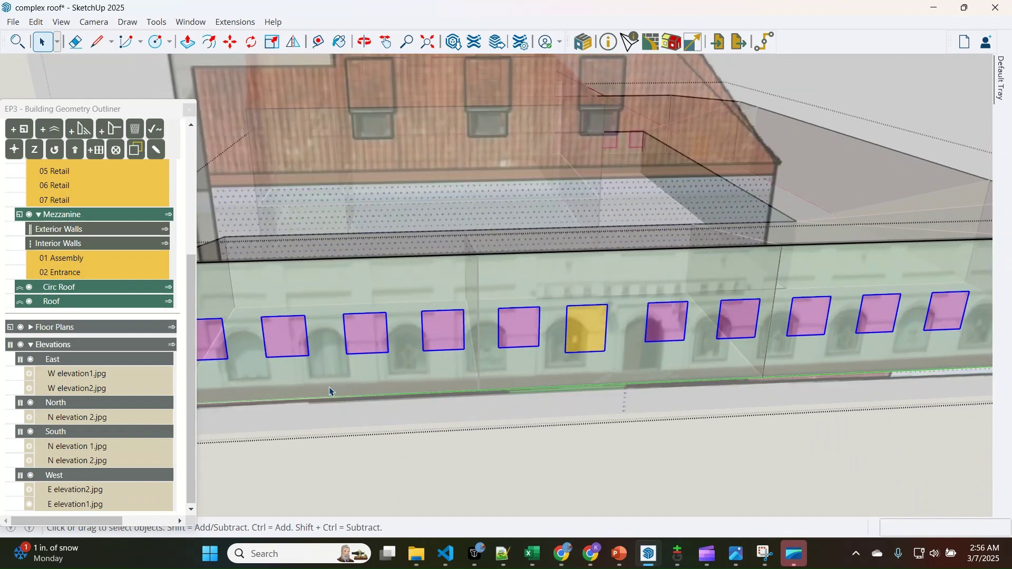
{"action": "scroll", "coordinate": [688, 346], "scroll_direction": "down", "scroll_amount": 2}
{"action": "scroll", "coordinate": [295, 343], "scroll_direction": "up", "scroll_amount": 2}
{"action": "key", "text": "m"}
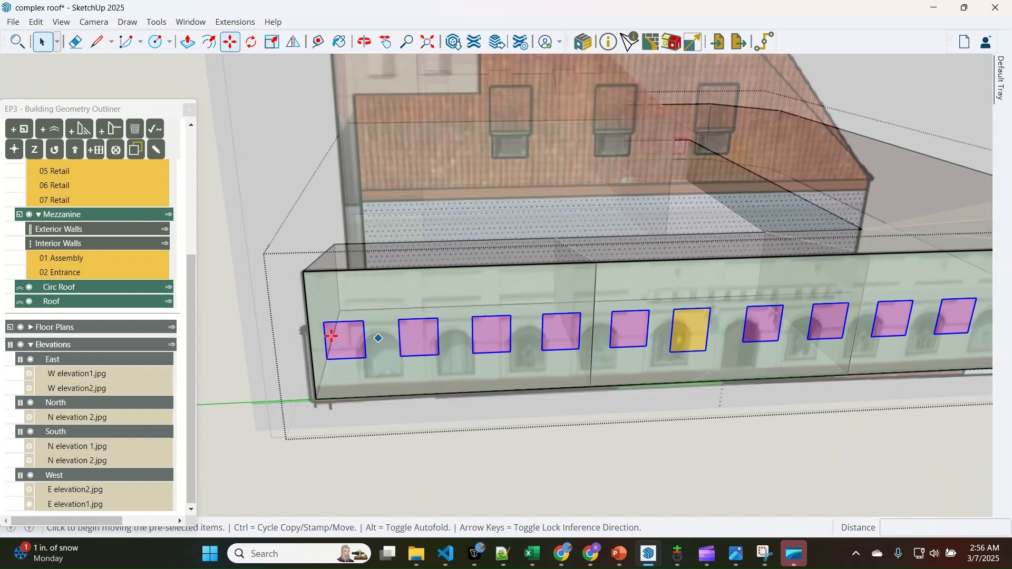
{"action": "left_click", "coordinate": [324, 323]}
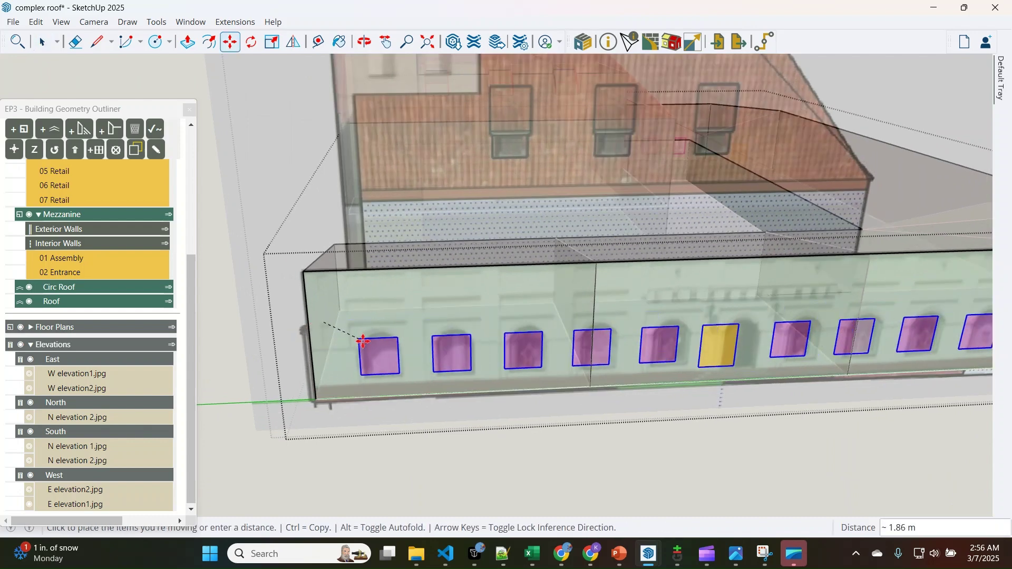
{"action": "left_click", "coordinate": [364, 343]}
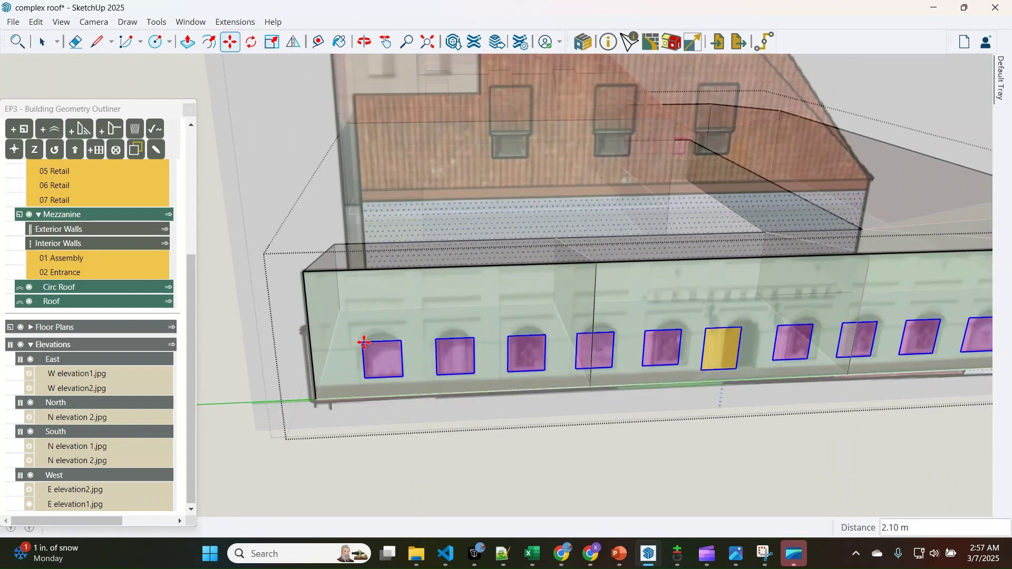
Examine the moved openings' alignment with the elevation image from several angles, and leave the exterior walls' editing
{"action": "scroll", "coordinate": [364, 343], "scroll_direction": "down", "scroll_amount": 2}
{"action": "key", "text": "space"}
{"action": "key", "text": "o"}
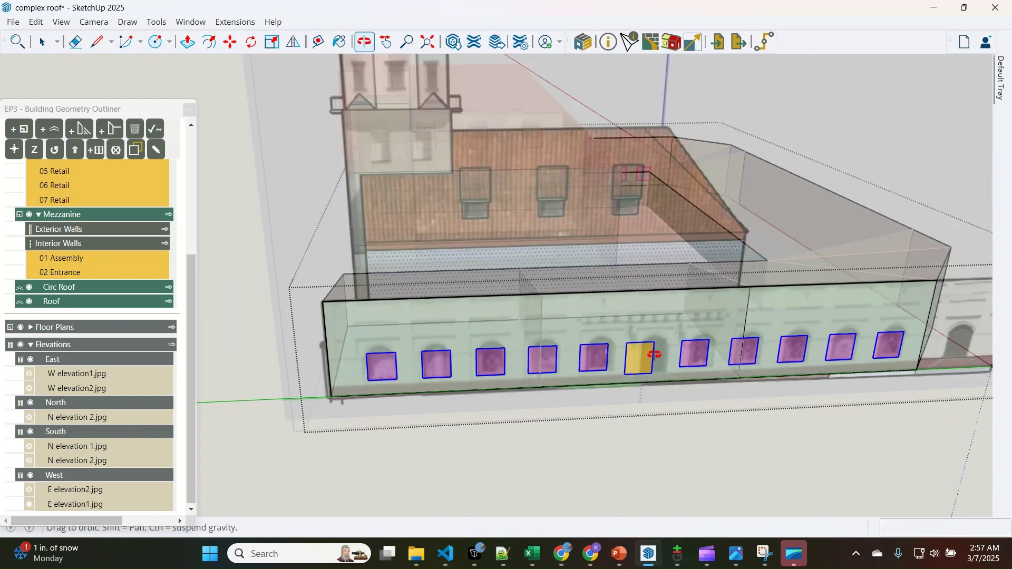
{"action": "left_click_drag", "start_coordinate": [655, 354], "coordinate": [353, 366]}
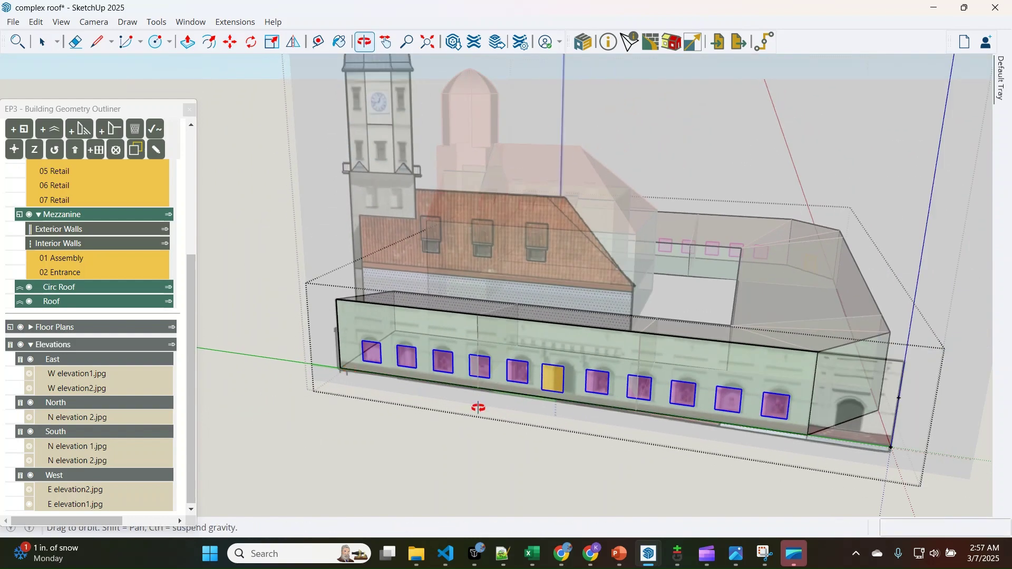
{"action": "key", "text": "space"}
{"action": "scroll", "coordinate": [511, 393], "scroll_direction": "up", "scroll_amount": 1}
{"action": "middle_click_drag", "start_coordinate": [440, 399], "coordinate": [570, 315]}
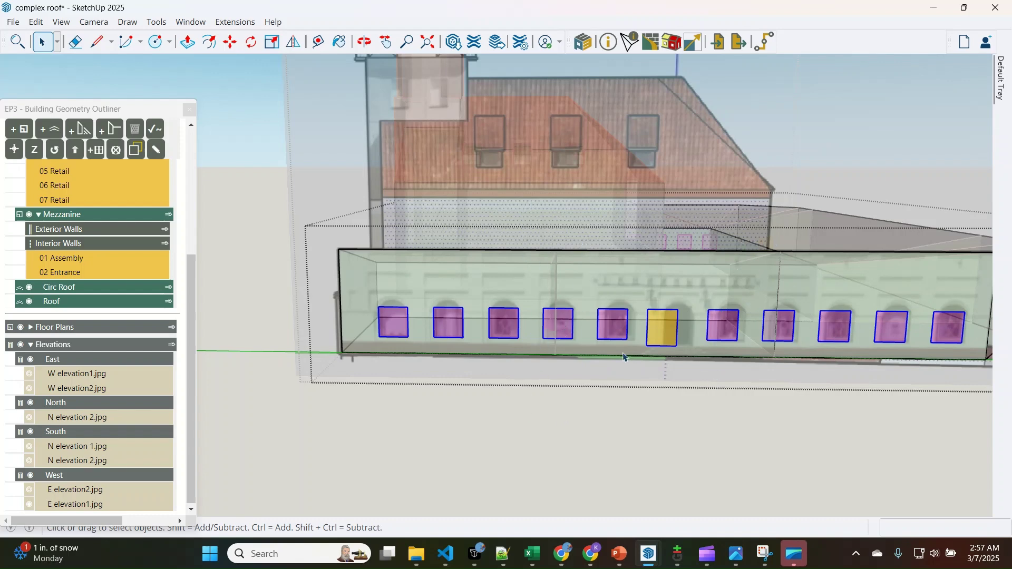
{"action": "left_click", "coordinate": [492, 424]}
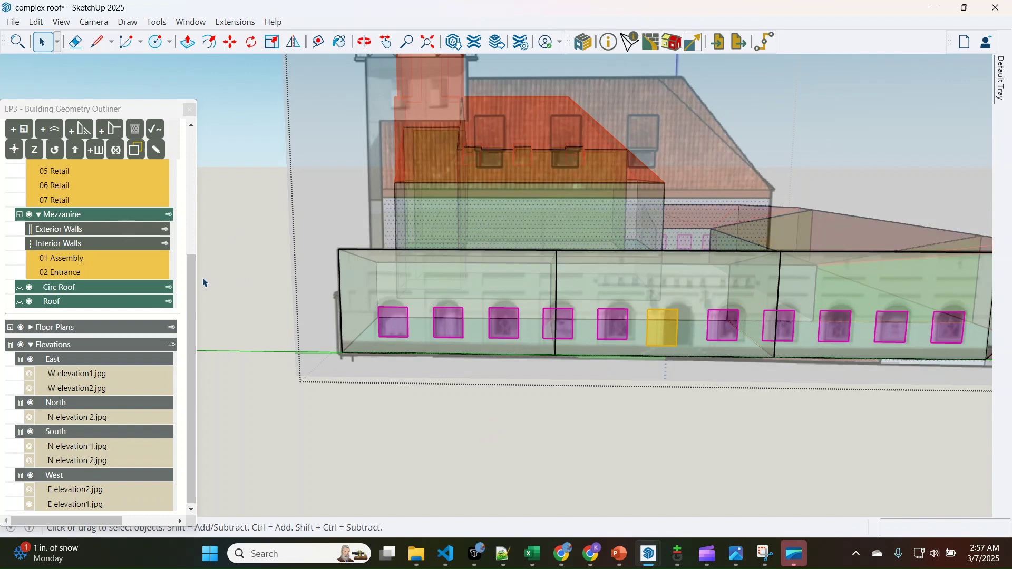
Open the Circ level's floor layout for editing with the elevation images and exterior geometry hidden
{"action": "left_click_drag", "start_coordinate": [185, 277], "coordinate": [193, 141]}
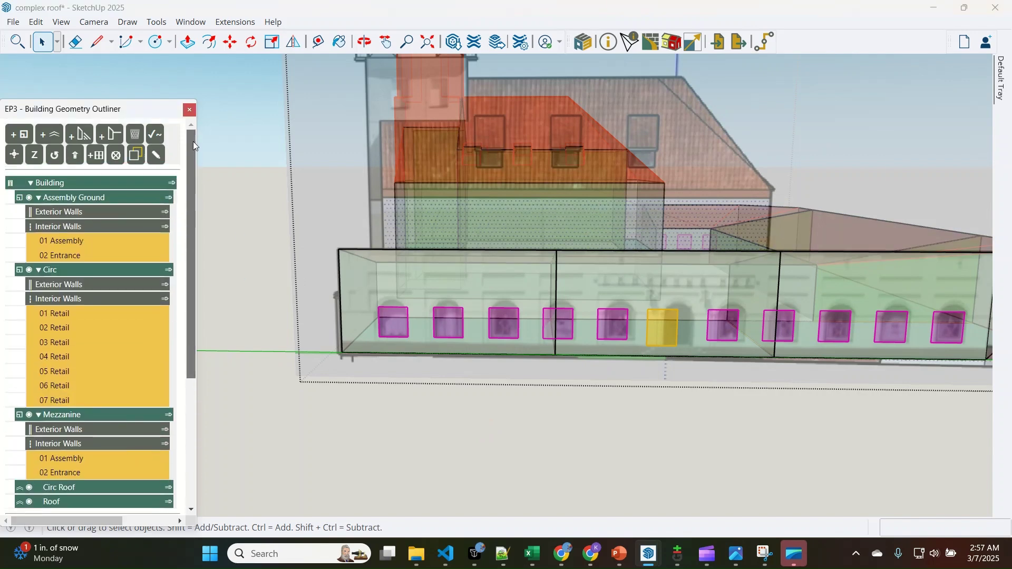
{"action": "left_click", "coordinate": [169, 272]}
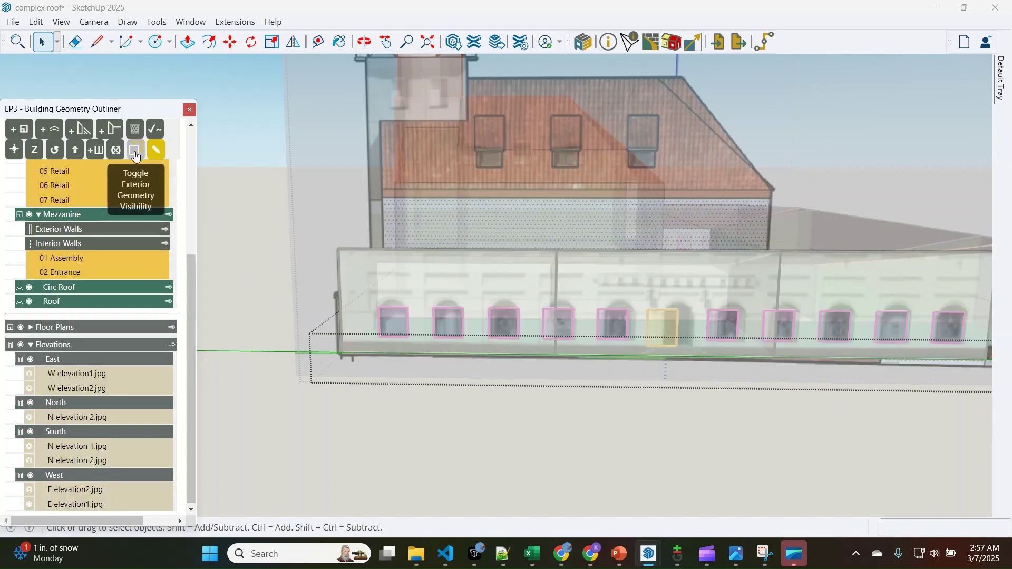
{"action": "left_click", "coordinate": [22, 348]}
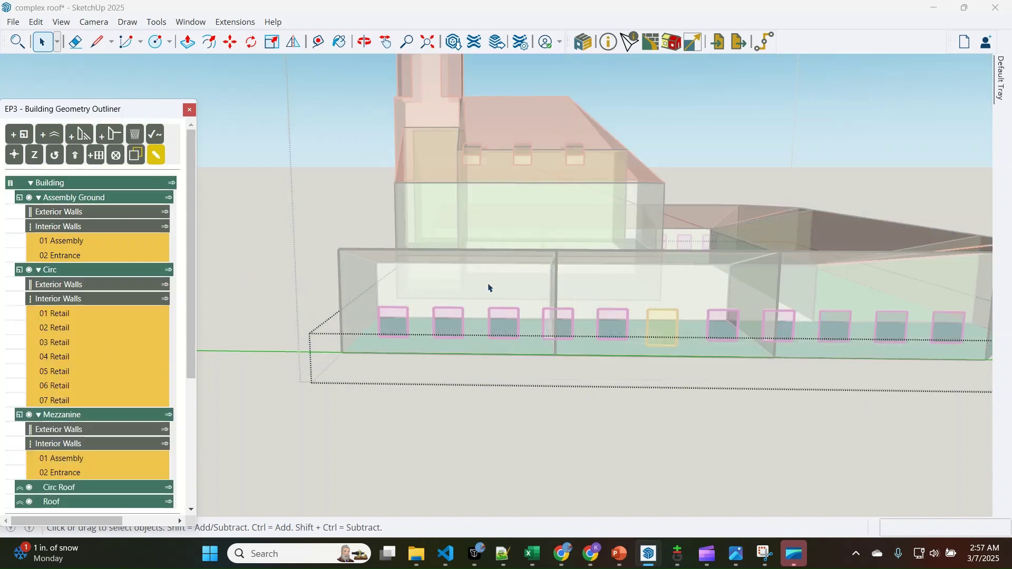
{"action": "middle_click_drag", "start_coordinate": [489, 288], "coordinate": [575, 482]}
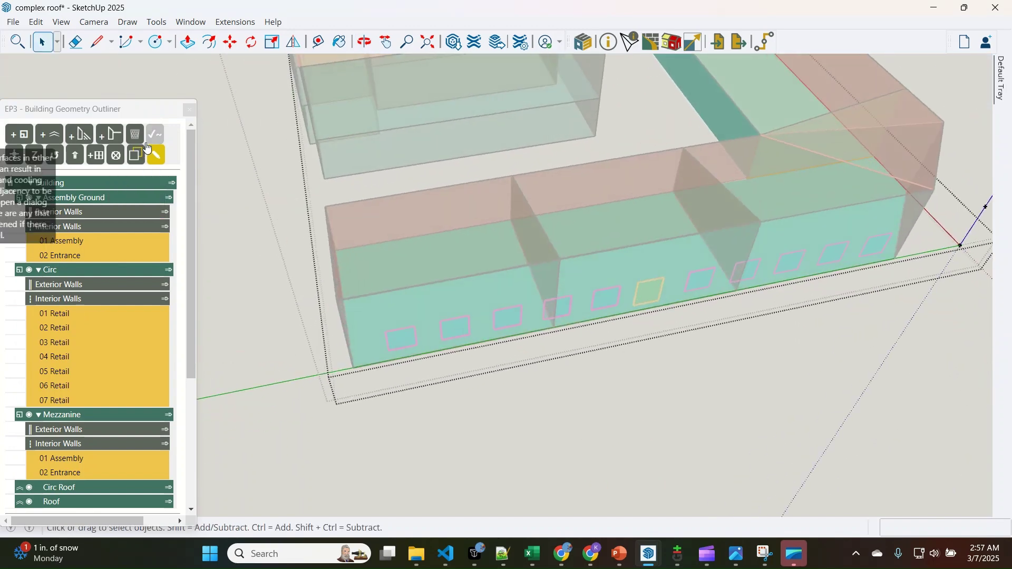
{"action": "left_click", "coordinate": [135, 156]}
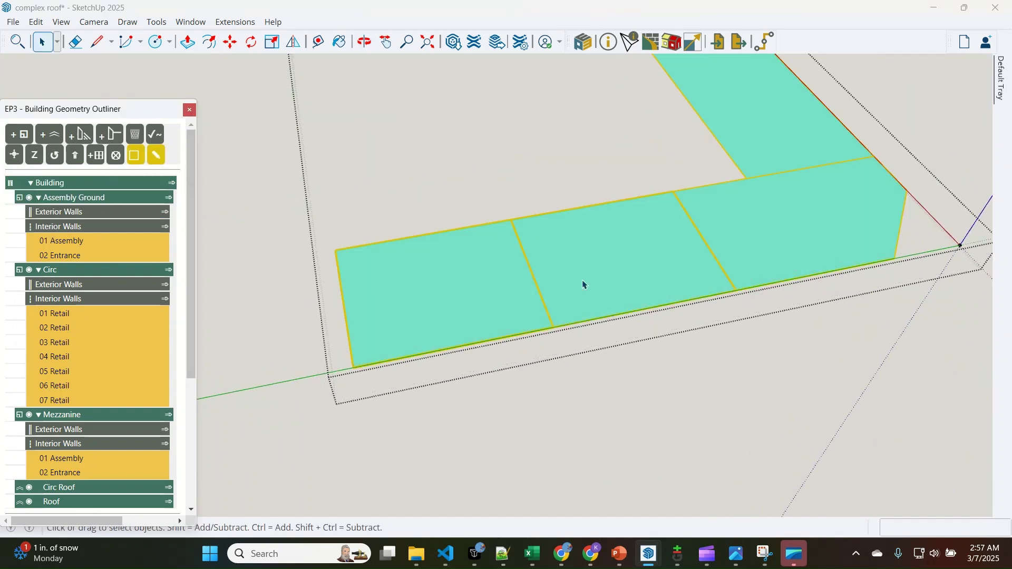
View the Circ level's interior wall surfaces on their own and return to its floor layout
{"action": "left_click", "coordinate": [538, 287]}
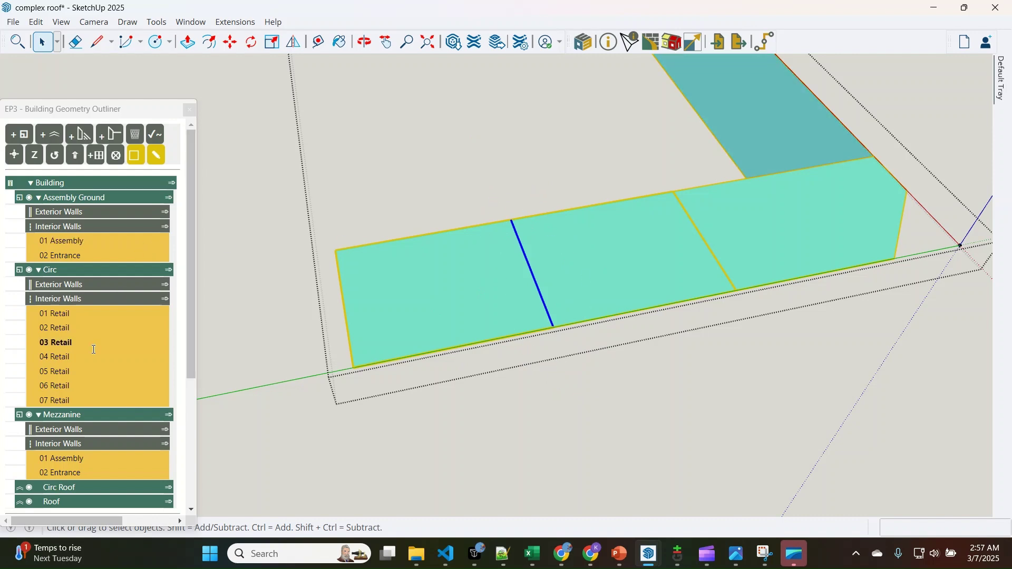
{"action": "scroll", "coordinate": [166, 304], "scroll_direction": "down", "scroll_amount": 5}
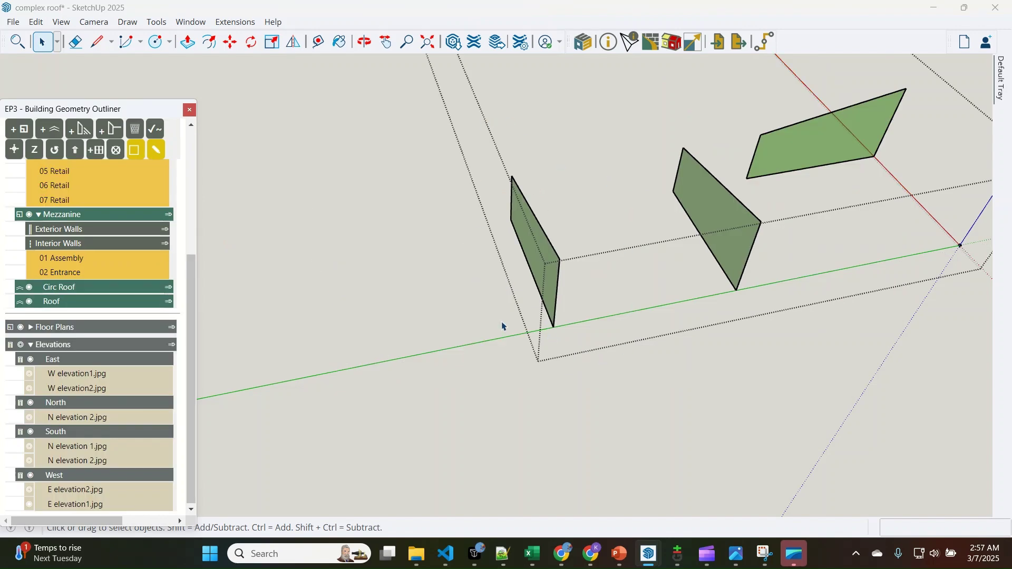
{"action": "scroll", "coordinate": [173, 263], "scroll_direction": "up", "scroll_amount": 5}
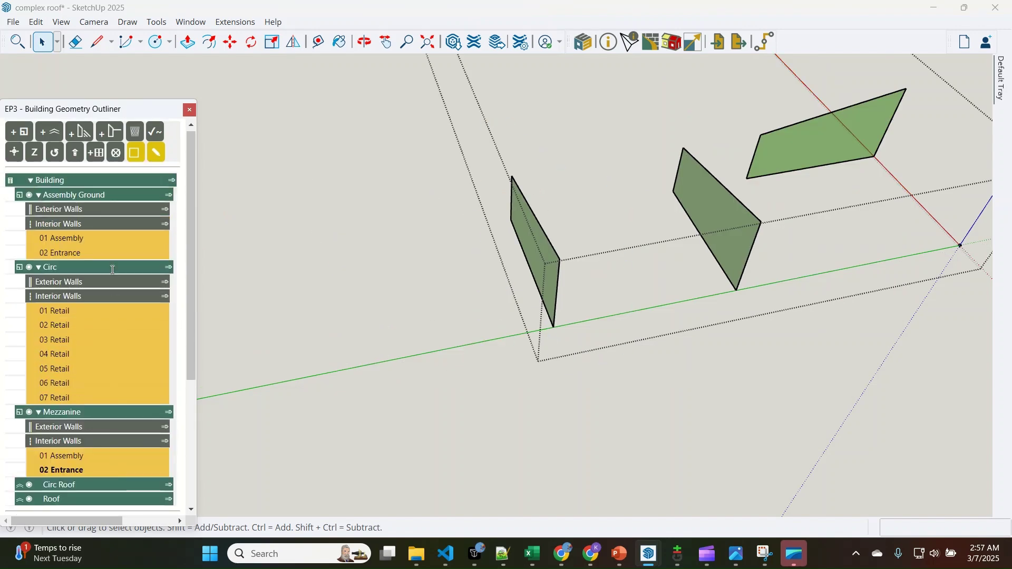
{"action": "left_click", "coordinate": [170, 270]}
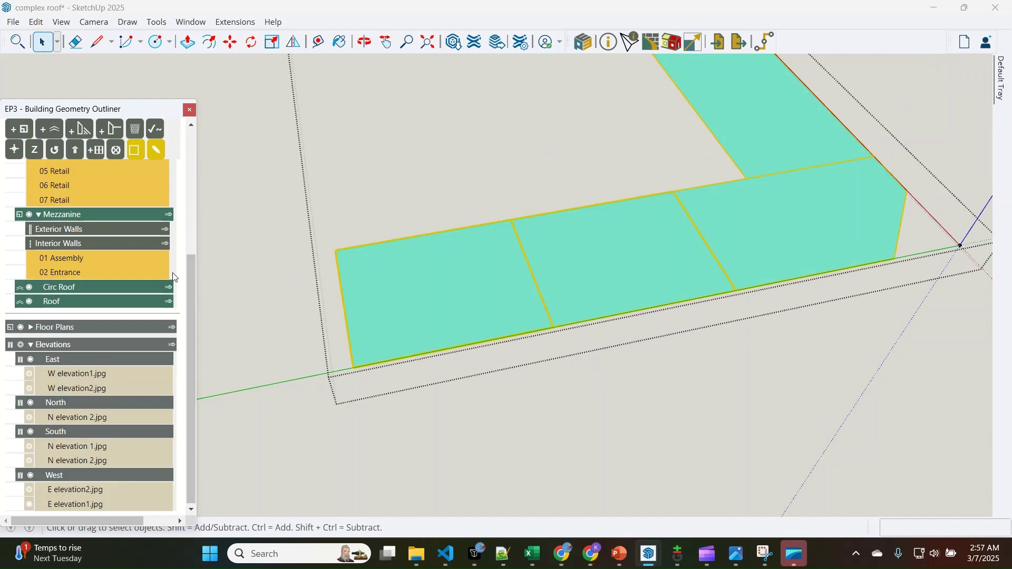
With exterior geometry shown, move the partition line between the first two spaces about 1.28 m along the facade, clear of the overlapping window
{"action": "left_click", "coordinate": [533, 274]}
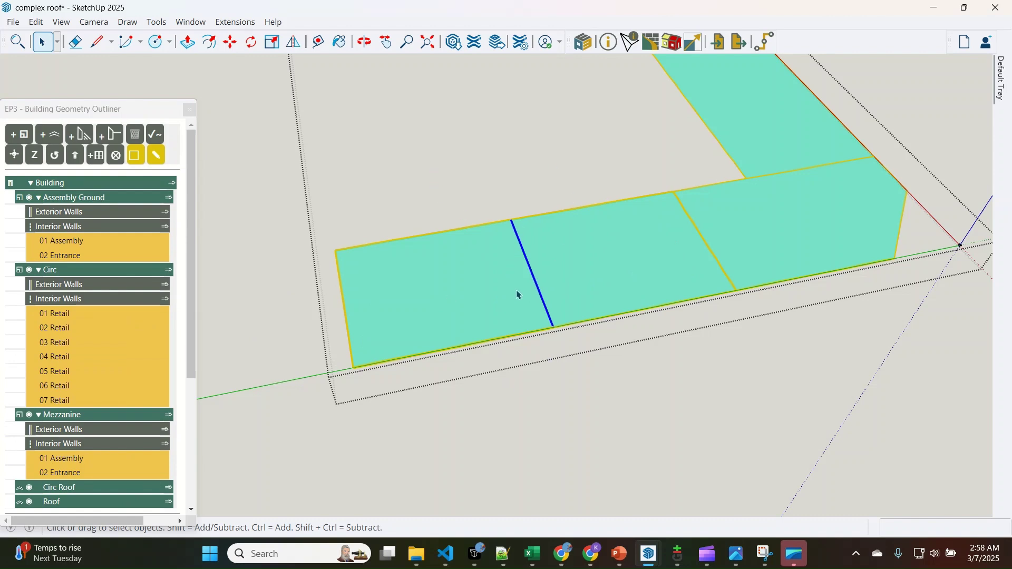
{"action": "left_click", "coordinate": [140, 164]}
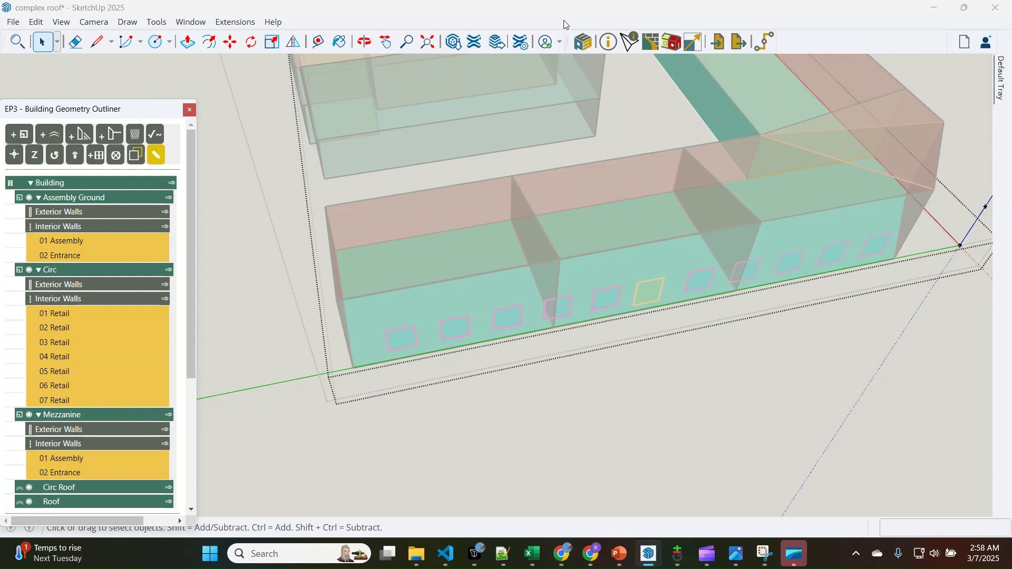
{"action": "left_click", "coordinate": [231, 42]}
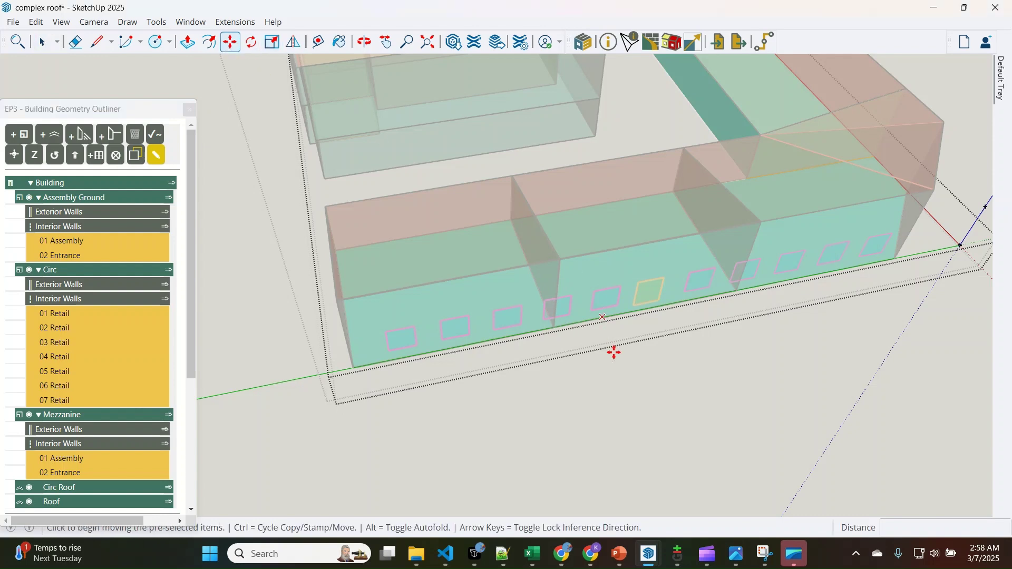
{"action": "left_click", "coordinate": [550, 330]}
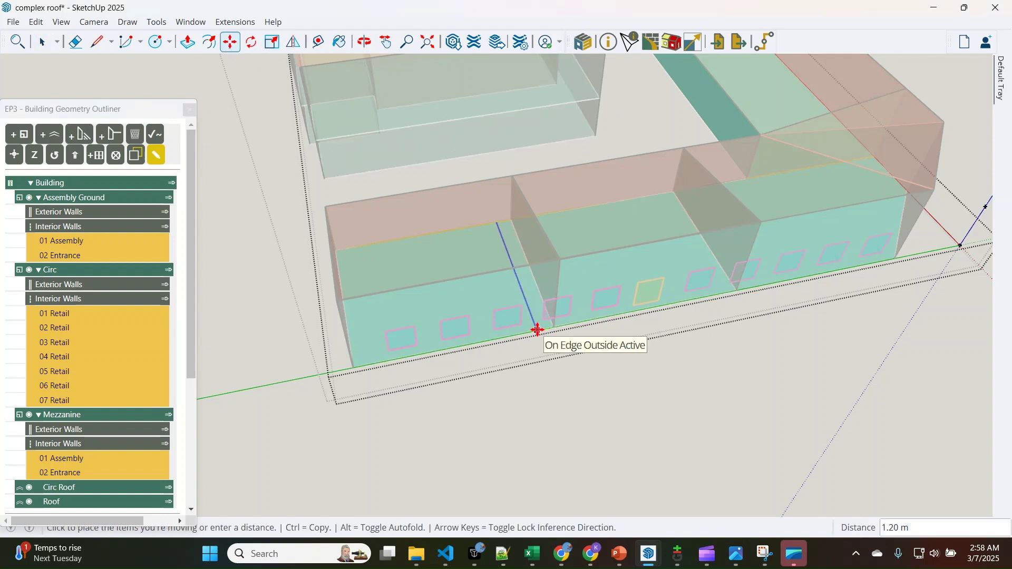
{"action": "left_click", "coordinate": [537, 330]}
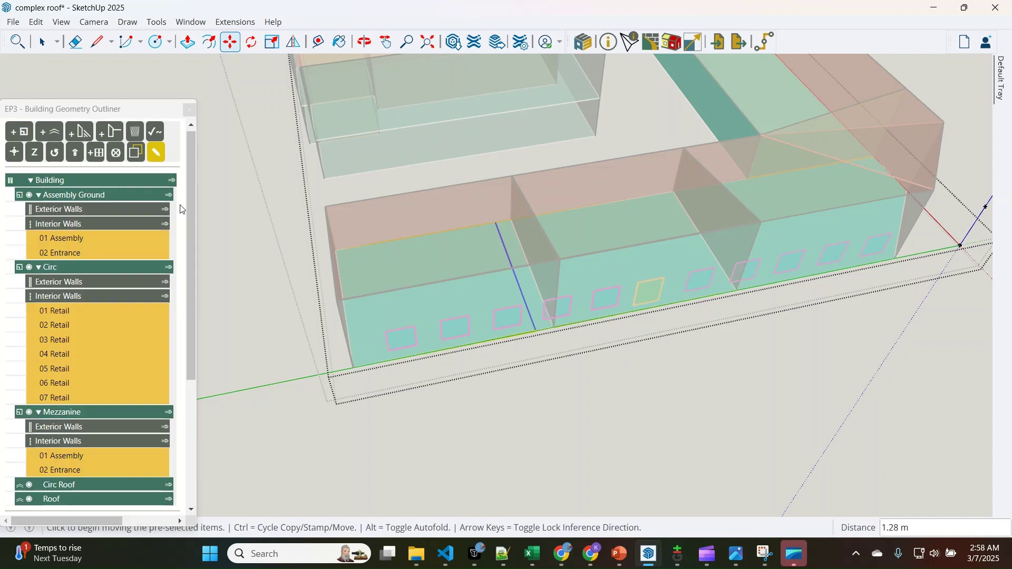
Move the partition line between the second and third spaces about 0.84 m along the facade, clear of the overlapping window
{"action": "left_click", "coordinate": [135, 154]}
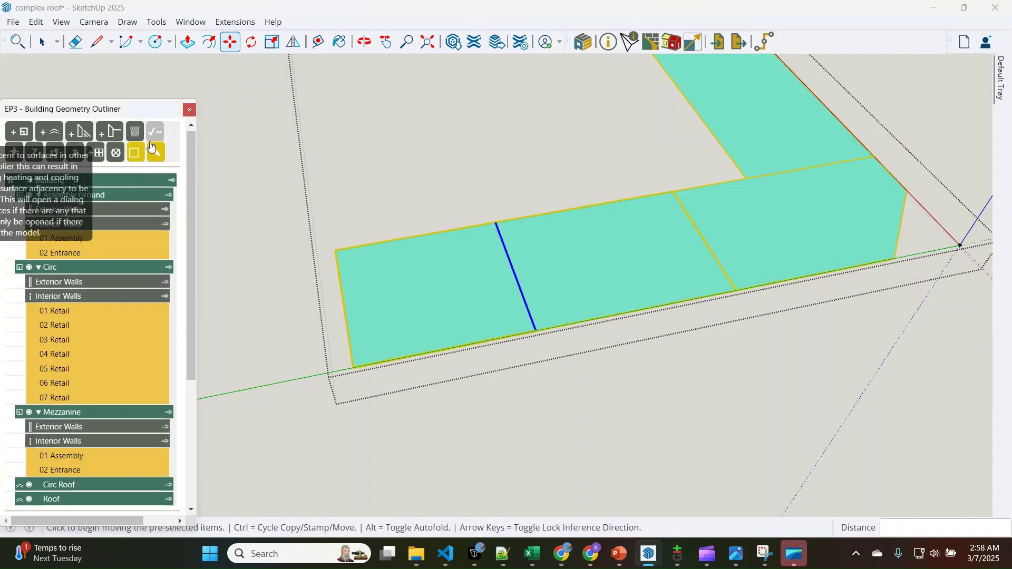
{"action": "key", "text": "space"}
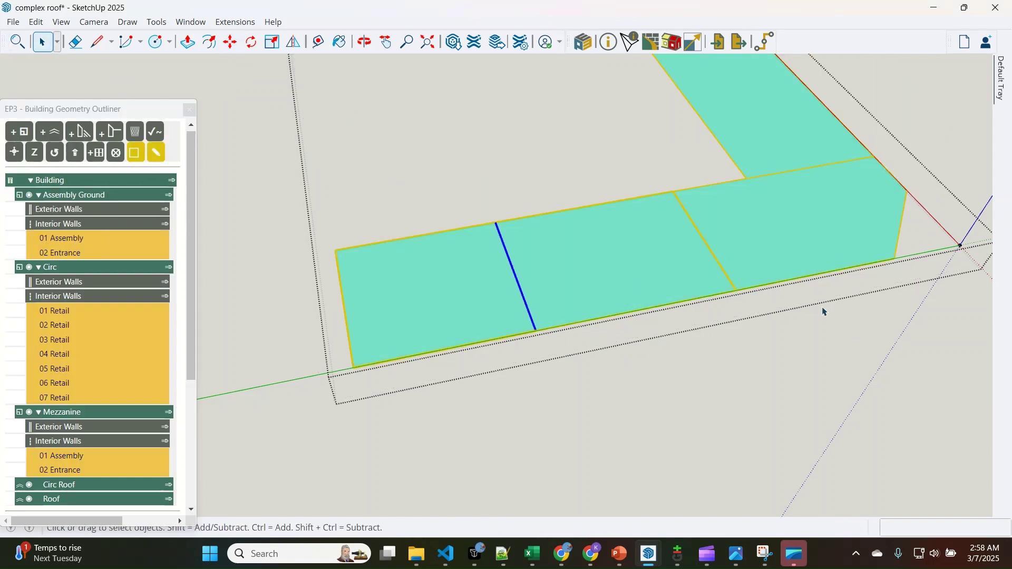
{"action": "left_click", "coordinate": [724, 279]}
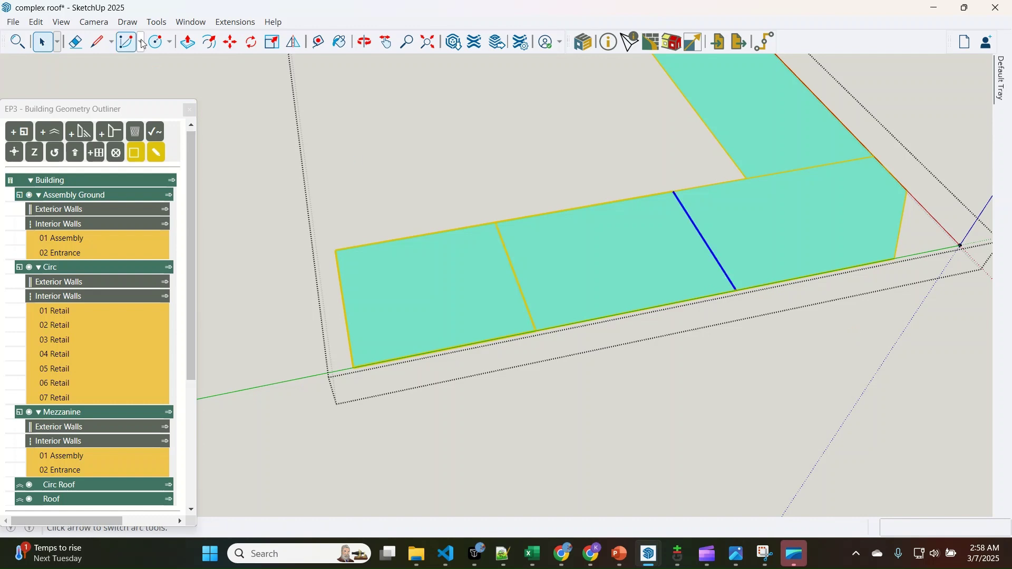
{"action": "left_click", "coordinate": [231, 41]}
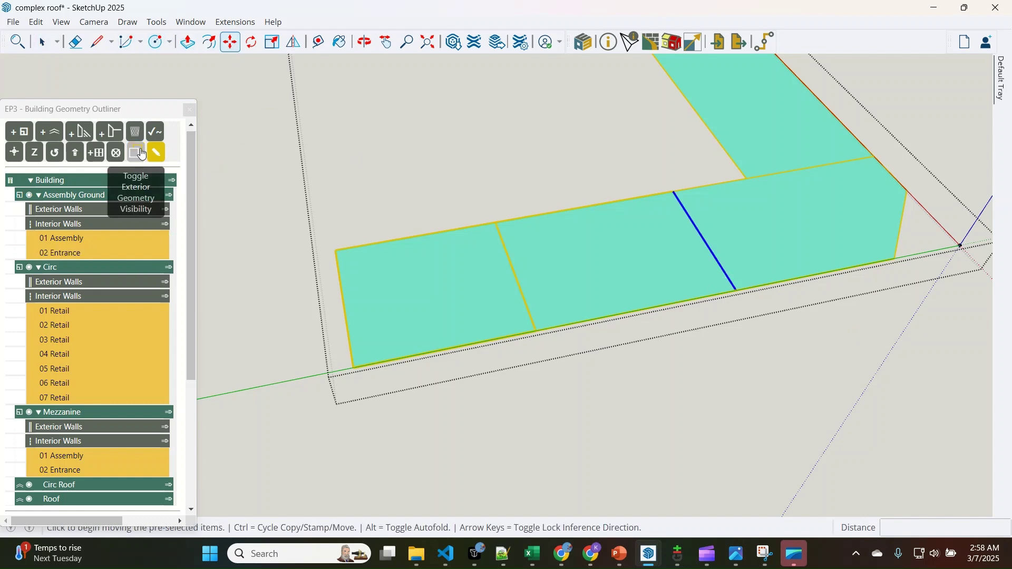
{"action": "left_click", "coordinate": [136, 152]}
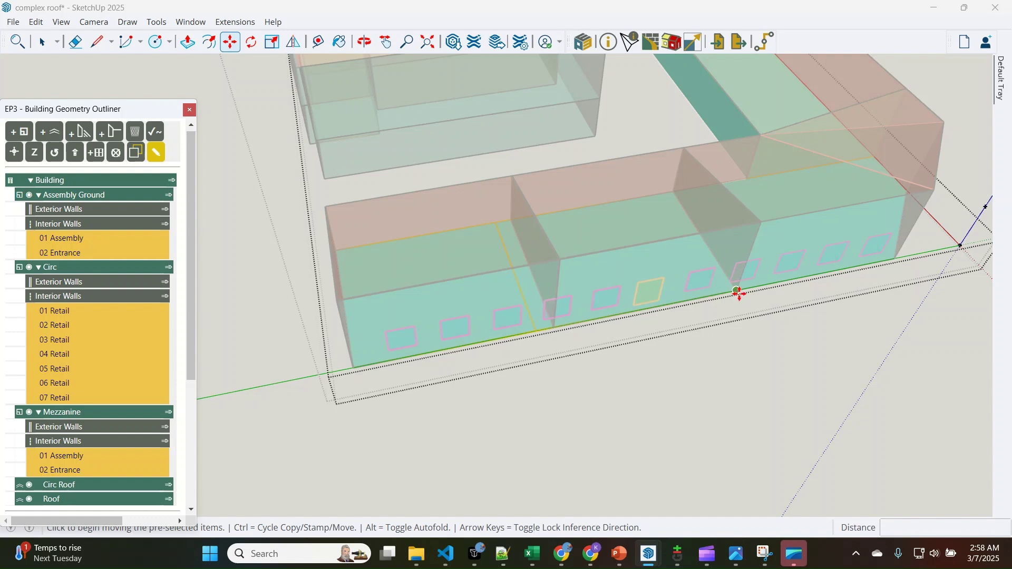
{"action": "left_click", "coordinate": [738, 293]}
{"action": "left_click", "coordinate": [728, 293]}
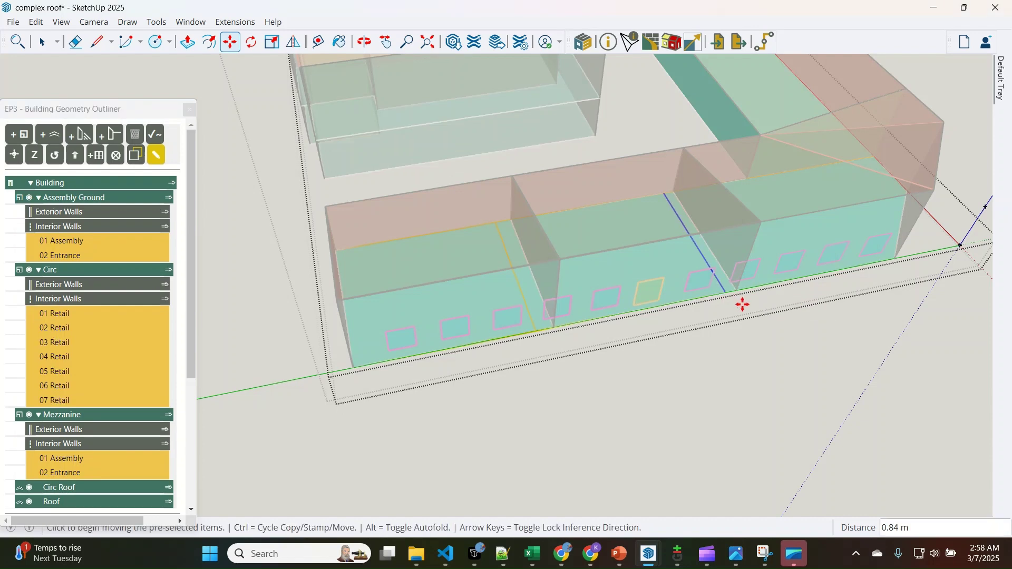
{"action": "key", "text": "space"}
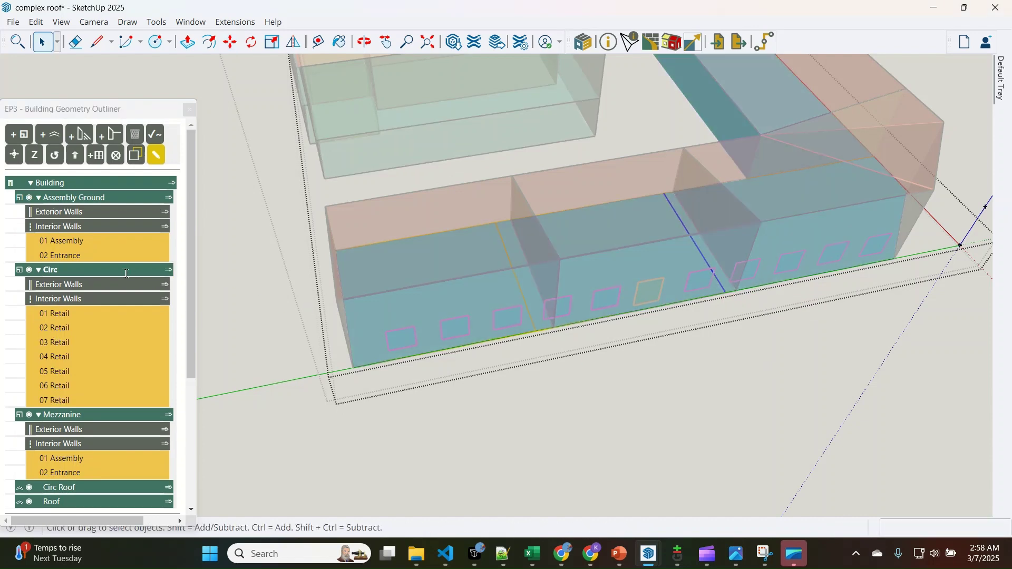
Regenerate the interior walls for the Circ floor only
{"action": "double_click", "coordinate": [50, 270]}
{"action": "left_click", "coordinate": [627, 46]}
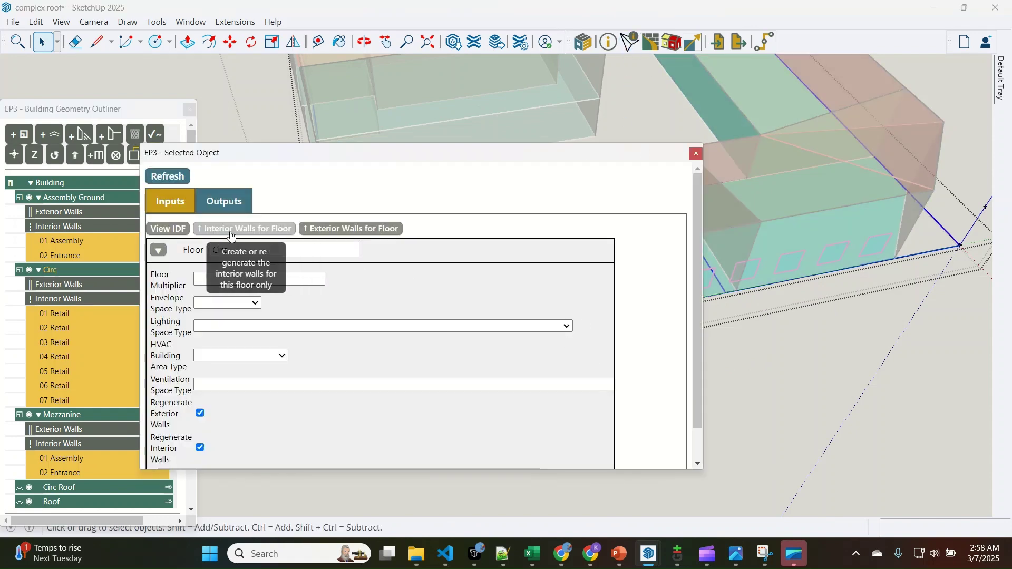
{"action": "left_click", "coordinate": [231, 234]}
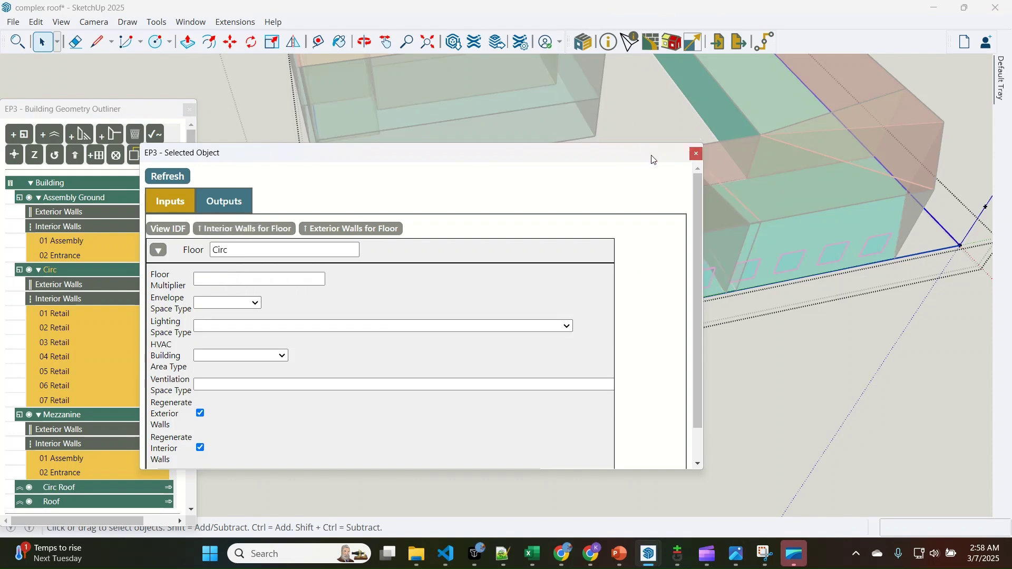
{"action": "left_click", "coordinate": [696, 154]}
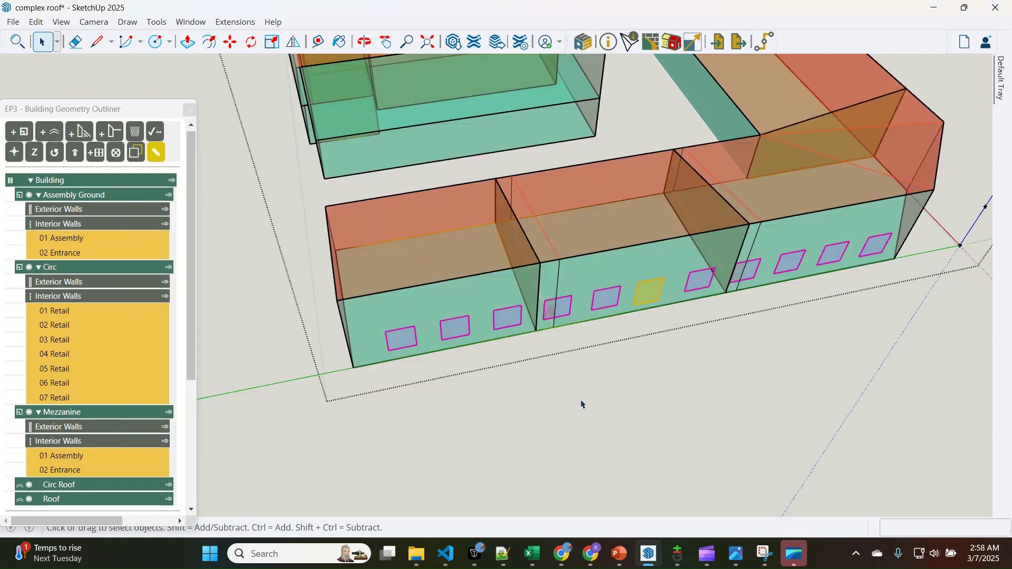
Remove the unnecessary edges from the Circ level's exterior walls
{"action": "left_click", "coordinate": [580, 283]}
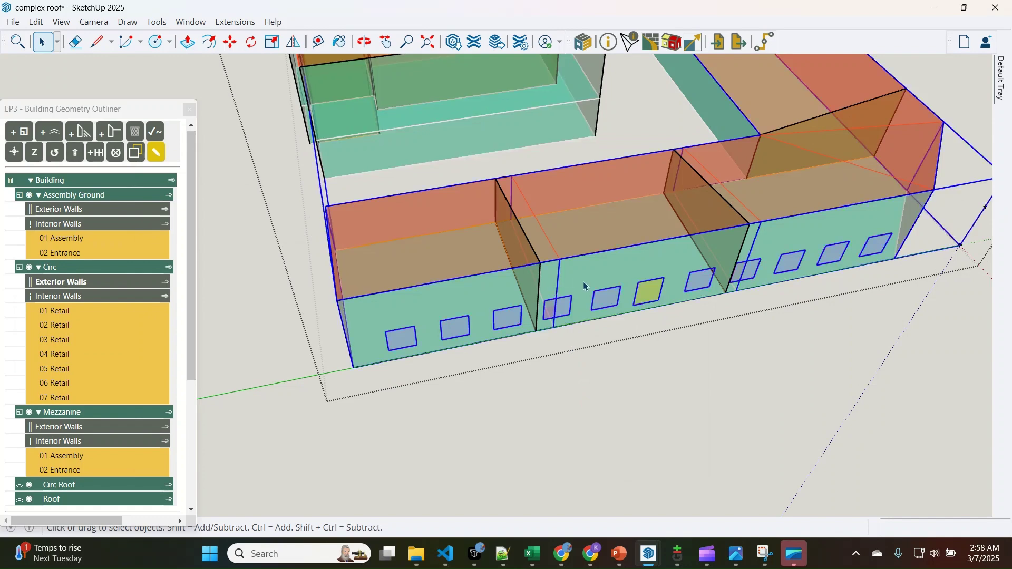
{"action": "right_click", "coordinate": [645, 274]}
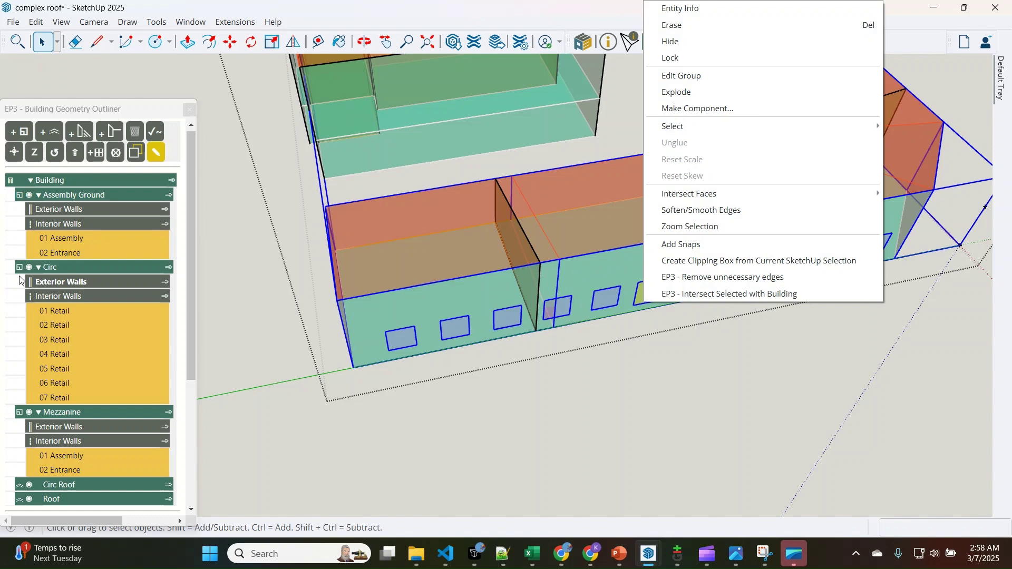
{"action": "left_click", "coordinate": [96, 283]}
{"action": "double_click", "coordinate": [97, 282]}
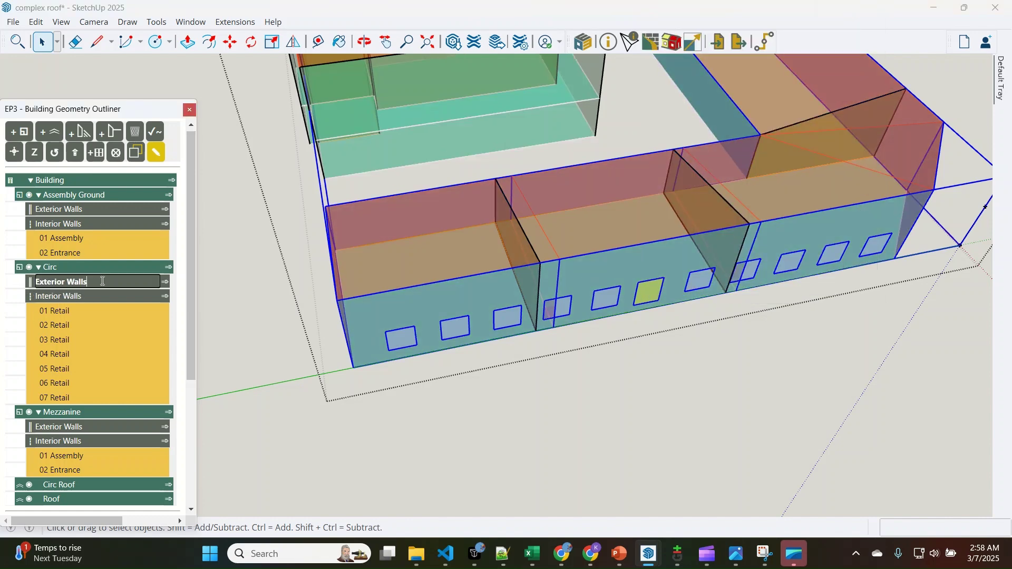
{"action": "right_click", "coordinate": [608, 266]}
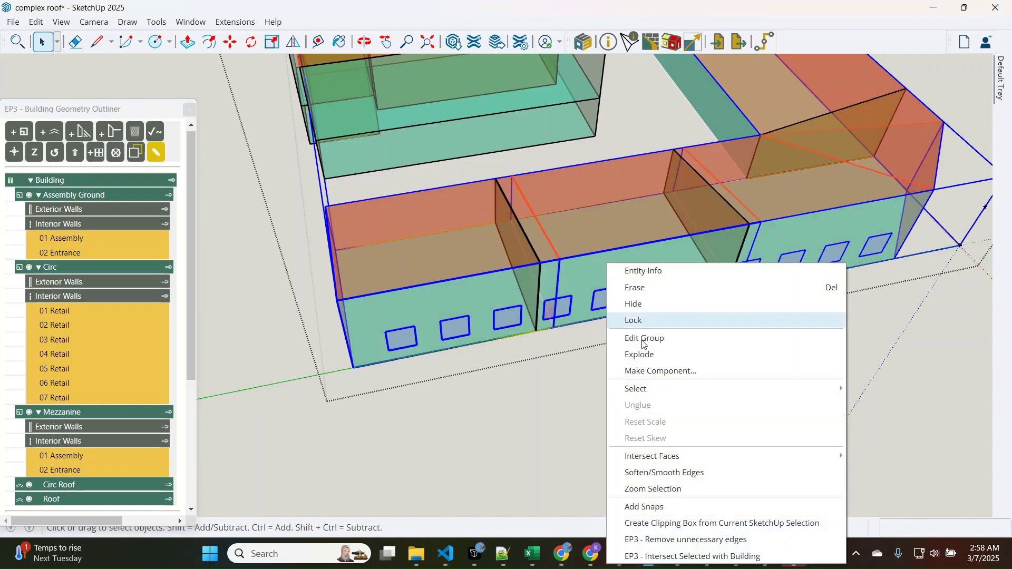
{"action": "left_click", "coordinate": [692, 543]}
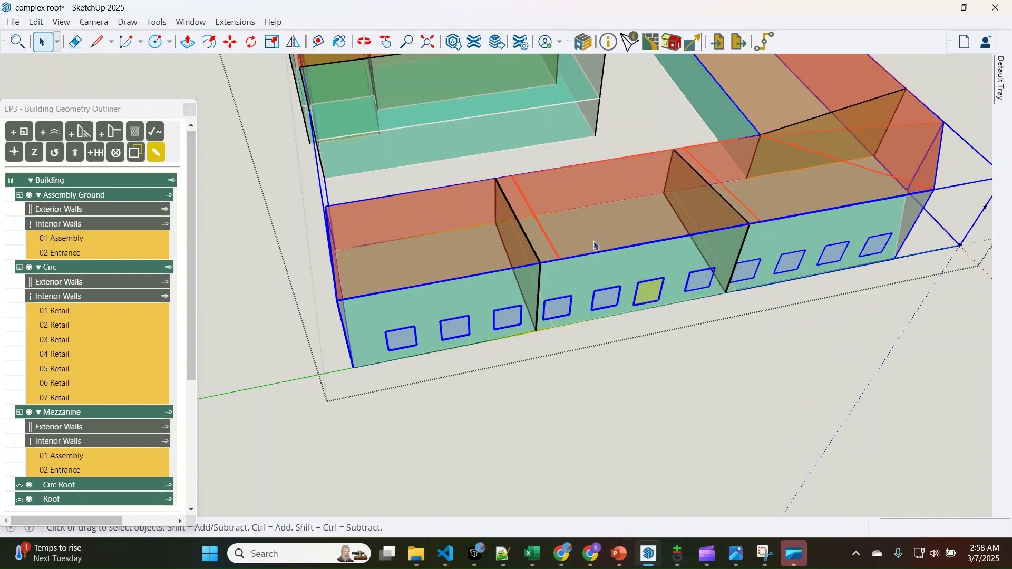
Remove the unnecessary edges from the Circ Roof and check the facade for leftover partition lines
{"action": "right_click", "coordinate": [562, 225]}
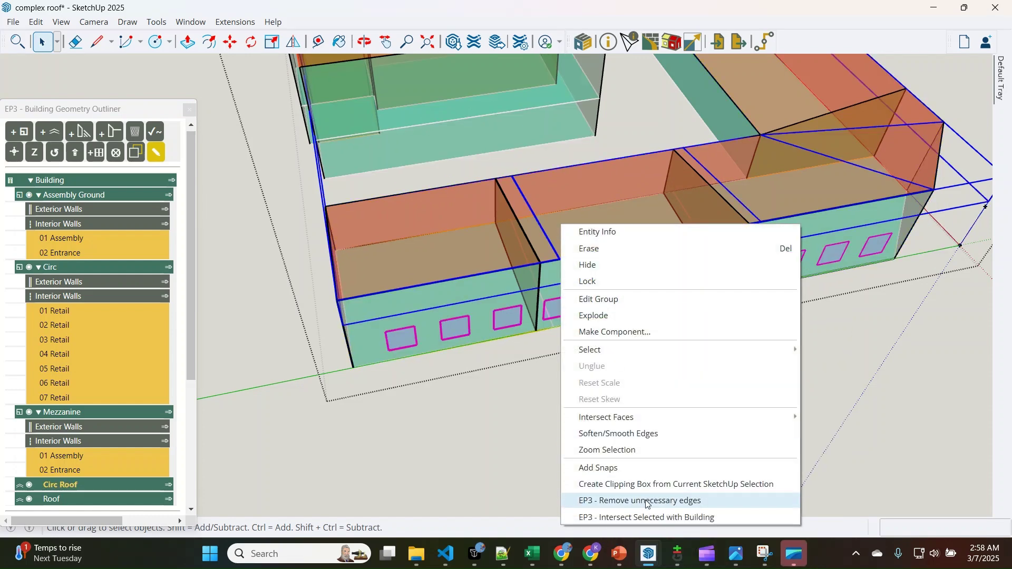
{"action": "left_click", "coordinate": [648, 503]}
{"action": "left_click", "coordinate": [633, 270]}
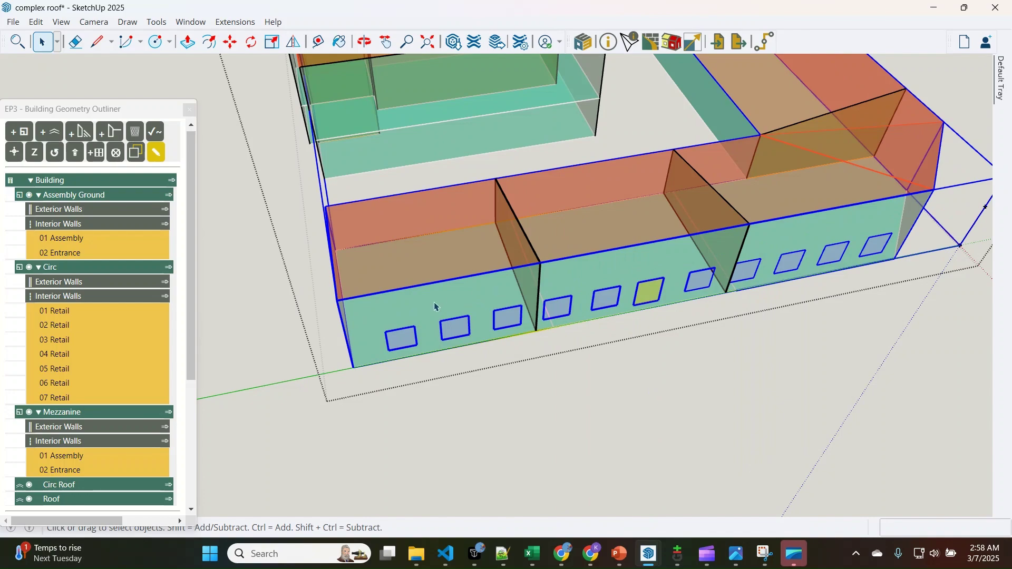
{"action": "scroll", "coordinate": [435, 308], "scroll_direction": "down", "scroll_amount": 3}
{"action": "middle_click_drag", "start_coordinate": [577, 310], "coordinate": [633, 295]}
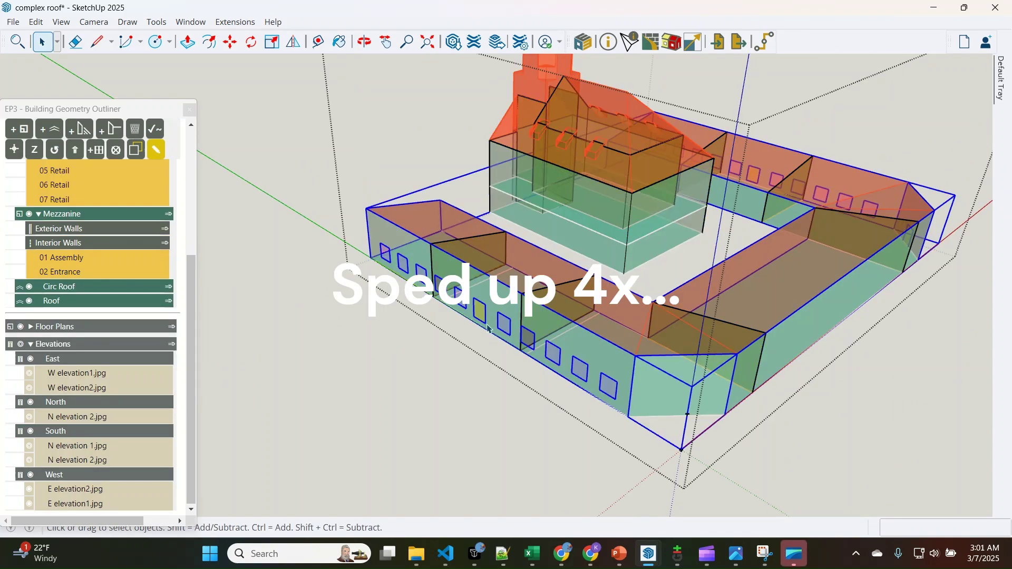
Open the Circ level's exterior walls for editing and copy the facade's entrance door onto the angled corner wall
{"action": "double_click", "coordinate": [488, 328]}
{"action": "left_click", "coordinate": [480, 321]}
{"action": "scroll", "coordinate": [484, 329], "scroll_direction": "up", "scroll_amount": 5}
{"action": "key", "text": "m"}
{"action": "key", "text": "ctrl"}
{"action": "left_click", "coordinate": [491, 332]}
{"action": "scroll", "coordinate": [365, 240], "scroll_direction": "down", "scroll_amount": 5}
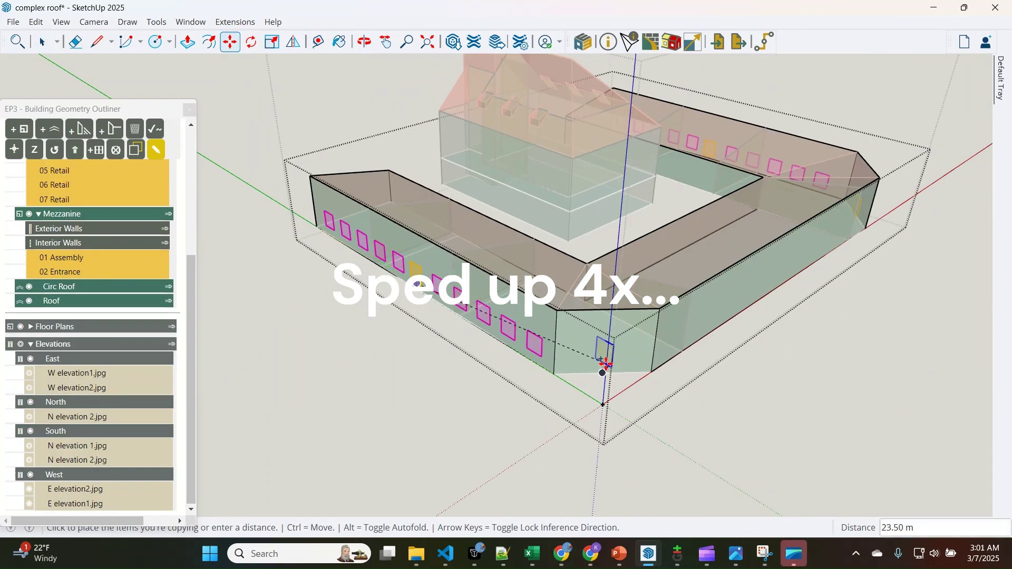
{"action": "scroll", "coordinate": [606, 358], "scroll_direction": "up", "scroll_amount": 5}
{"action": "left_click", "coordinate": [623, 408]}
{"action": "scroll", "coordinate": [622, 406], "scroll_direction": "down", "scroll_amount": 5}
Paste a window onto the long wall adjoining the corner door and display the South elevation image with it
{"action": "key", "text": "ctrl+v"}
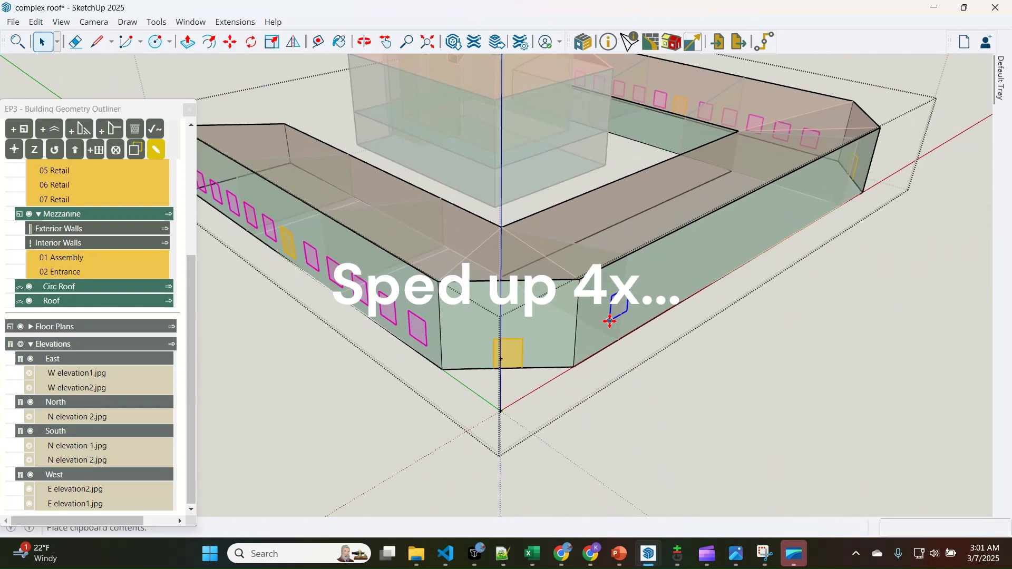
{"action": "left_click", "coordinate": [611, 321]}
{"action": "right_click", "coordinate": [602, 303]}
{"action": "key", "text": "Escape"}
{"action": "left_click", "coordinate": [136, 149]}
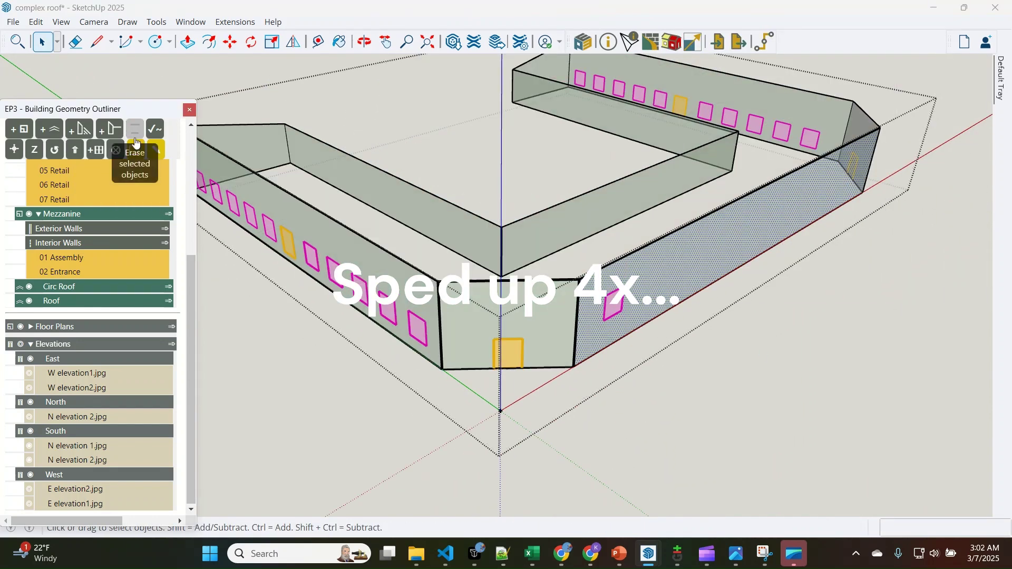
{"action": "left_click", "coordinate": [33, 463]}
Move the pasted window down onto the first arched opening of the South elevation image
{"action": "middle_click_drag", "start_coordinate": [668, 303], "coordinate": [468, 249]}
{"action": "scroll", "coordinate": [423, 247], "scroll_direction": "up", "scroll_amount": 7}
{"action": "left_click", "coordinate": [396, 219]}
{"action": "key", "text": "m"}
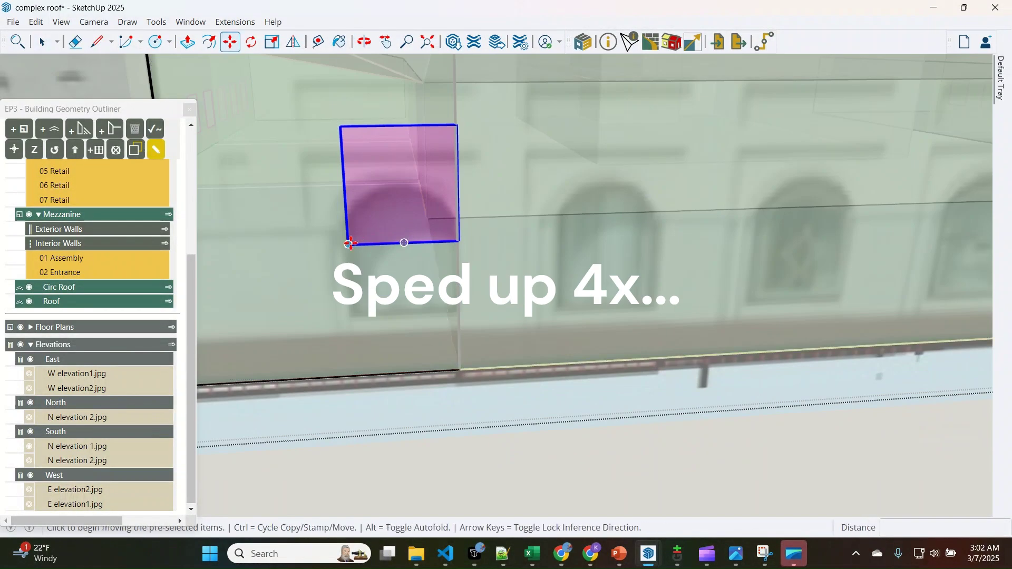
{"action": "left_click", "coordinate": [348, 244]}
{"action": "left_click", "coordinate": [351, 319]}
{"action": "scroll", "coordinate": [452, 353], "scroll_direction": "down", "scroll_amount": 3}
{"action": "left_click", "coordinate": [458, 328]}
{"action": "left_click", "coordinate": [430, 211]}
Try to array four copies of the window along the south wall at 3.7 m spacing
{"action": "key", "text": "ctrl"}
{"action": "left_click", "coordinate": [383, 329]}
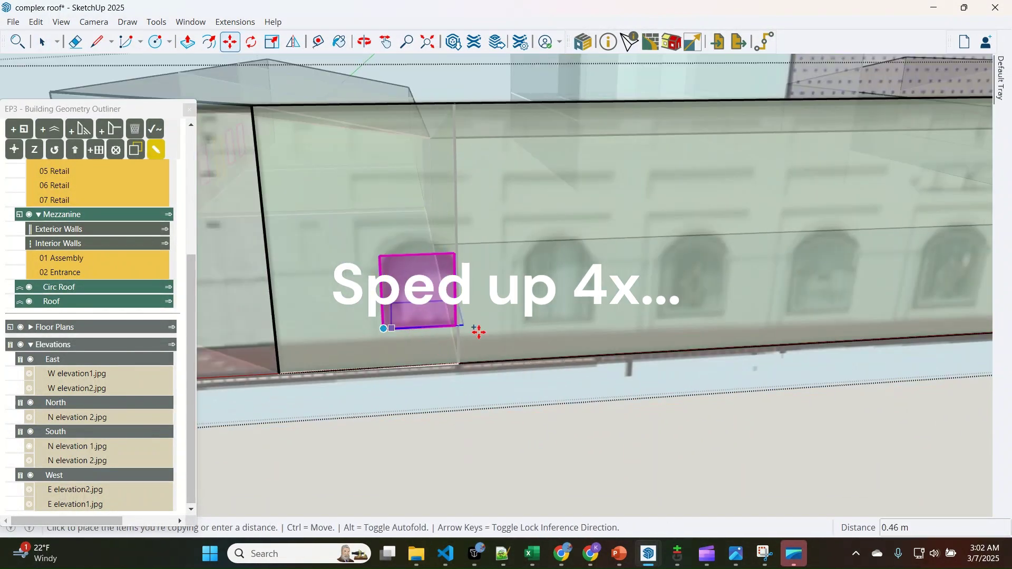
{"action": "type", "text": "3.7"}
{"action": "key", "text": "Return"}
{"action": "type", "text": "4x"}
{"action": "key", "text": "Return"}
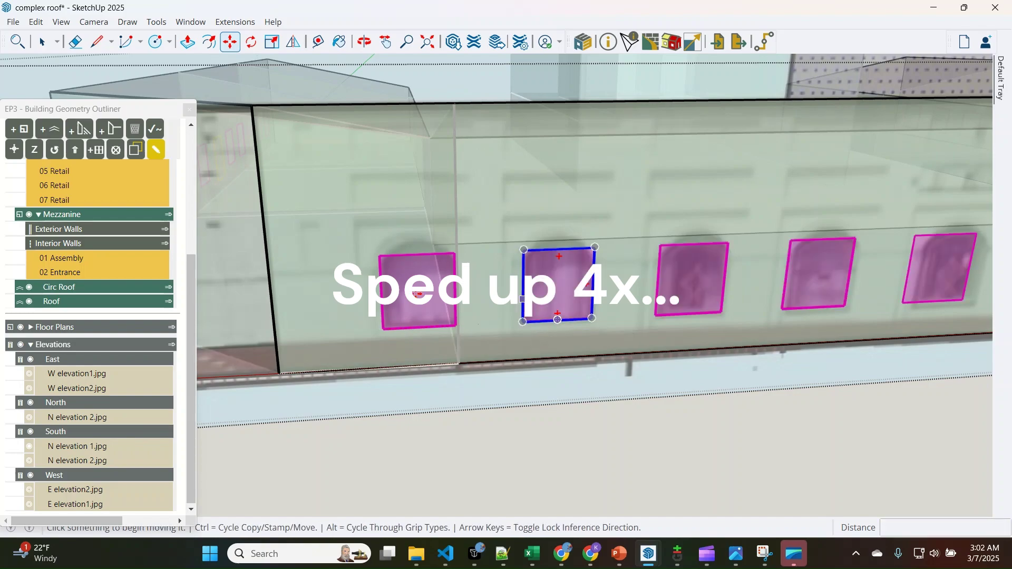
{"action": "scroll", "coordinate": [557, 318], "scroll_direction": "down", "scroll_amount": 5}
{"action": "scroll", "coordinate": [690, 278], "scroll_direction": "up", "scroll_amount": 3}
{"action": "key", "text": "ctrl+z"}
Array five copies of the first window along the south wall, matching the arched openings in the elevation image
{"action": "scroll", "coordinate": [787, 303], "scroll_direction": "down", "scroll_amount": 3}
{"action": "scroll", "coordinate": [787, 304], "scroll_direction": "down", "scroll_amount": 1}
{"action": "key", "text": "space"}
{"action": "left_click", "coordinate": [426, 294]}
{"action": "key", "text": "m"}
{"action": "key", "text": "ctrl"}
{"action": "left_click", "coordinate": [415, 310]}
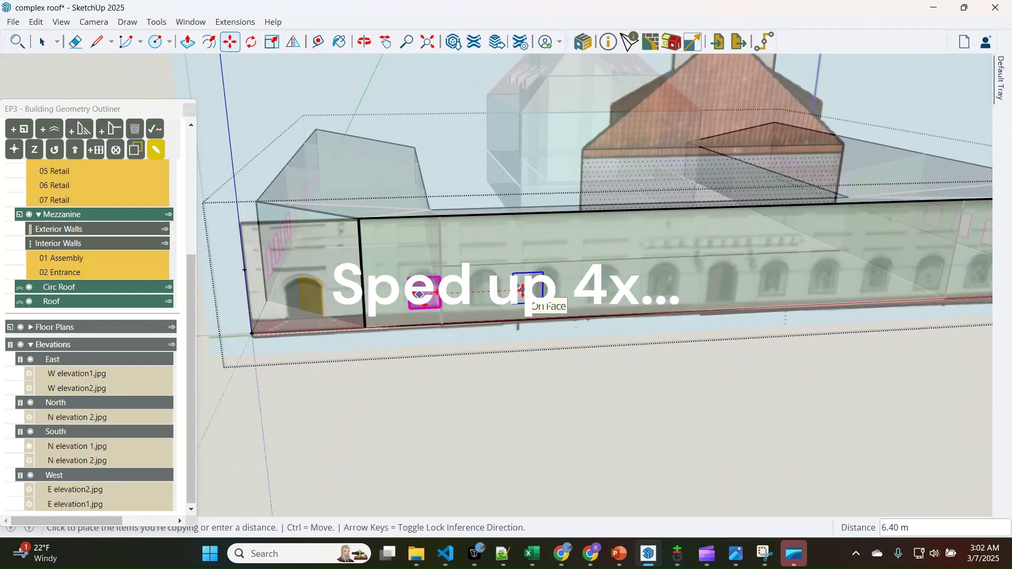
{"action": "type", "text": "5x"}
{"action": "key", "text": "Return"}
Delete the window copy that falls on the central entrance arch of the south wall
{"action": "scroll", "coordinate": [712, 258], "scroll_direction": "up", "scroll_amount": 4}
{"action": "key", "text": "space"}
{"action": "left_click", "coordinate": [776, 335]}
{"action": "key", "text": "Delete"}
{"action": "scroll", "coordinate": [779, 338], "scroll_direction": "down", "scroll_amount": 5}
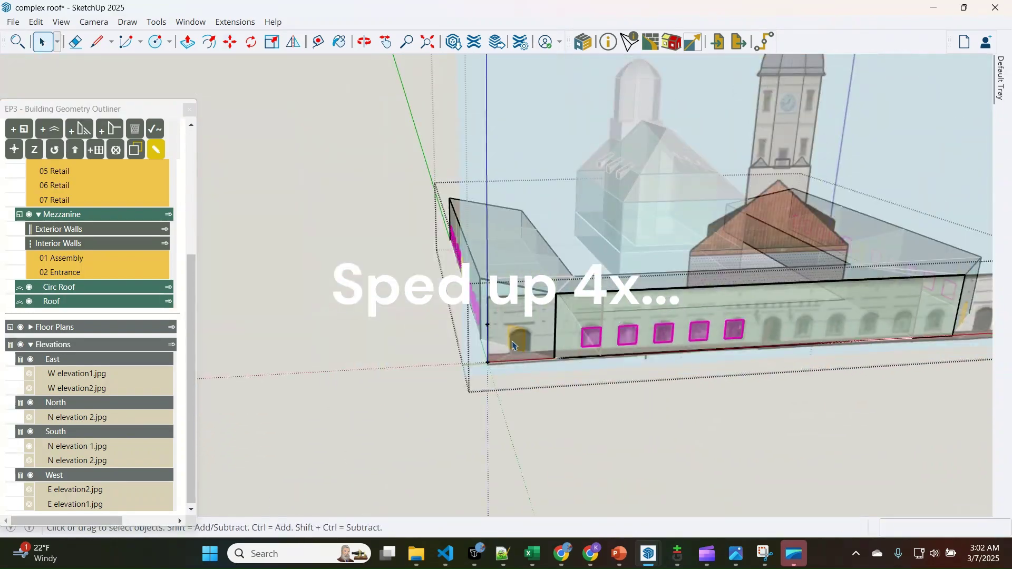
Copy the corner entrance door and paste it onto the central entrance arch of the south wall
{"action": "left_click", "coordinate": [515, 343]}
{"action": "key", "text": "ctrl+c"}
{"action": "scroll", "coordinate": [754, 340], "scroll_direction": "up", "scroll_amount": 10}
{"action": "key", "text": "ctrl+v"}
{"action": "left_click", "coordinate": [552, 379]}
{"action": "scroll", "coordinate": [657, 311], "scroll_direction": "down", "scroll_amount": 5}
Copy the window beside the central door to the first arched opening on the door's other side
{"action": "key", "text": "space"}
{"action": "left_click", "coordinate": [549, 312]}
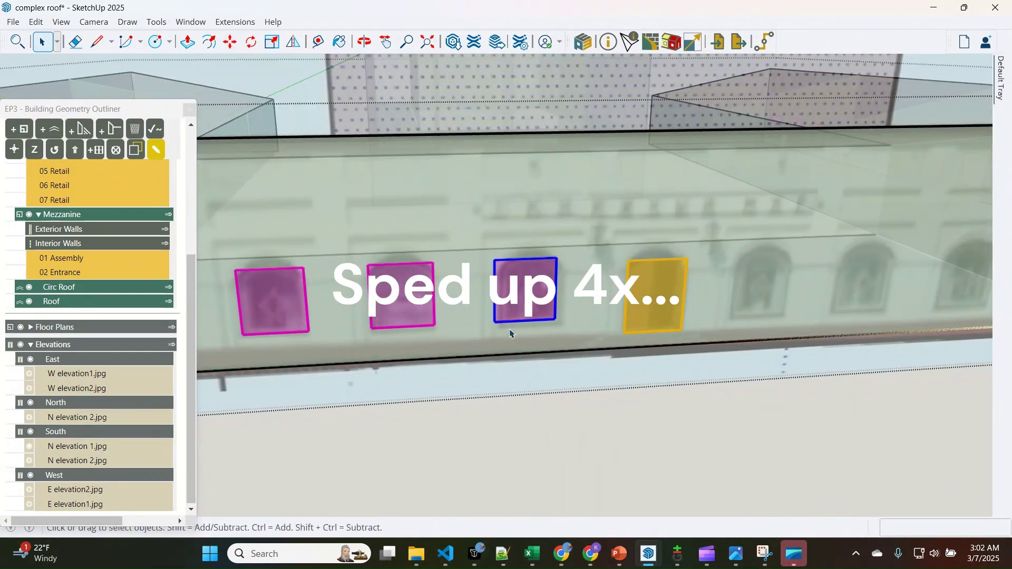
{"action": "key", "text": "m"}
{"action": "key", "text": "ctrl"}
{"action": "left_click", "coordinate": [495, 322]}
{"action": "left_click", "coordinate": [730, 310]}
Array five copies of that window along the rest of the south wall, following the arched openings
{"action": "key", "text": "ctrl"}
{"action": "left_click", "coordinate": [731, 311]}
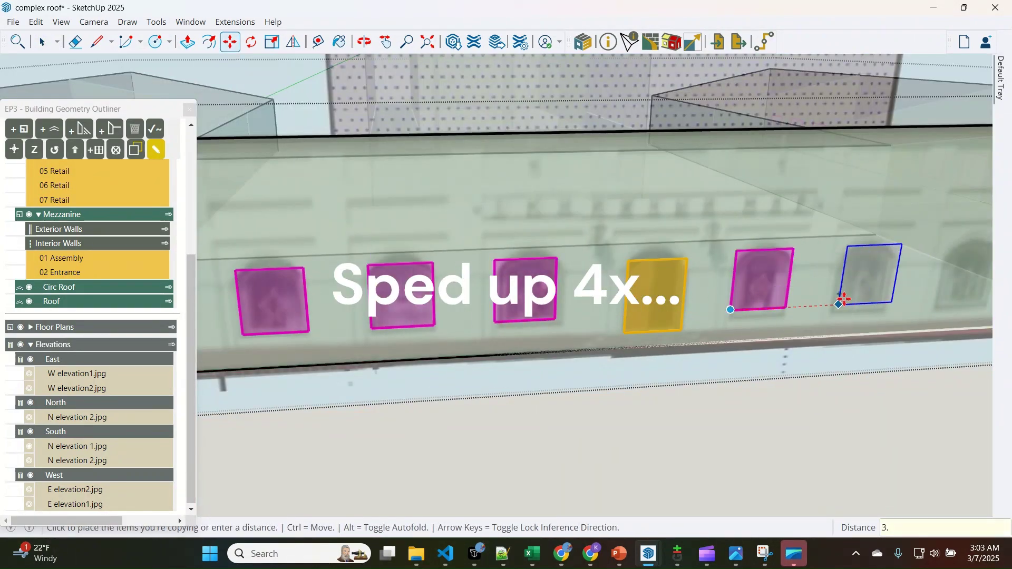
{"action": "left_click", "coordinate": [836, 305]}
{"action": "type", "text": "5x"}
{"action": "key", "text": "Return"}
Delete the surplus window copy at the far end of the south wall's row
{"action": "scroll", "coordinate": [606, 319], "scroll_direction": "down", "scroll_amount": 6}
{"action": "scroll", "coordinate": [695, 311], "scroll_direction": "up", "scroll_amount": 3}
{"action": "scroll", "coordinate": [695, 315], "scroll_direction": "up", "scroll_amount": 2}
{"action": "key", "text": "space"}
{"action": "key", "text": "Delete"}
{"action": "scroll", "coordinate": [744, 315], "scroll_direction": "down", "scroll_amount": 7}
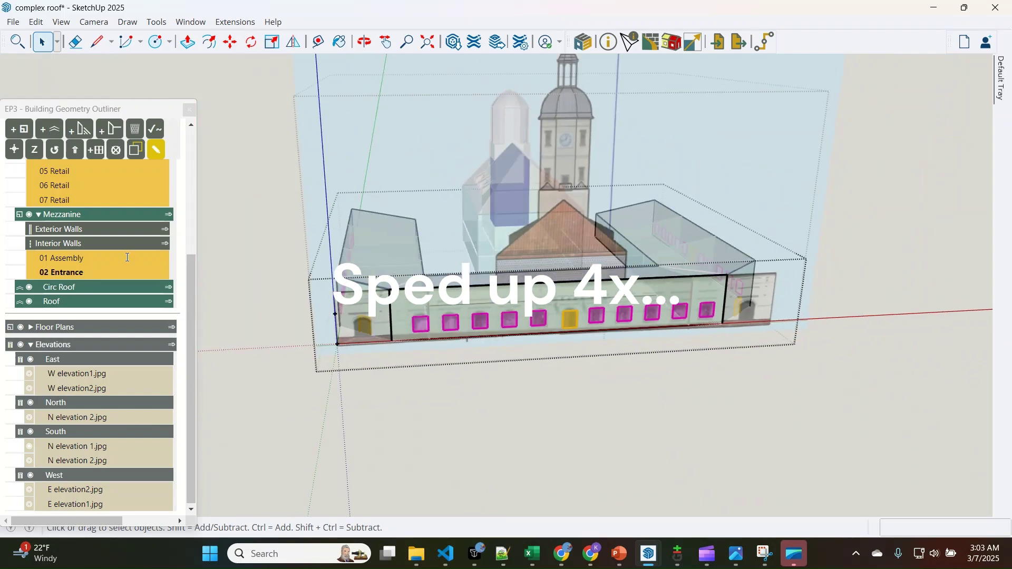
Leave the exterior walls' editing with the elevation image hidden and examine the whole building's openings from another angle
{"action": "left_click", "coordinate": [135, 149]}
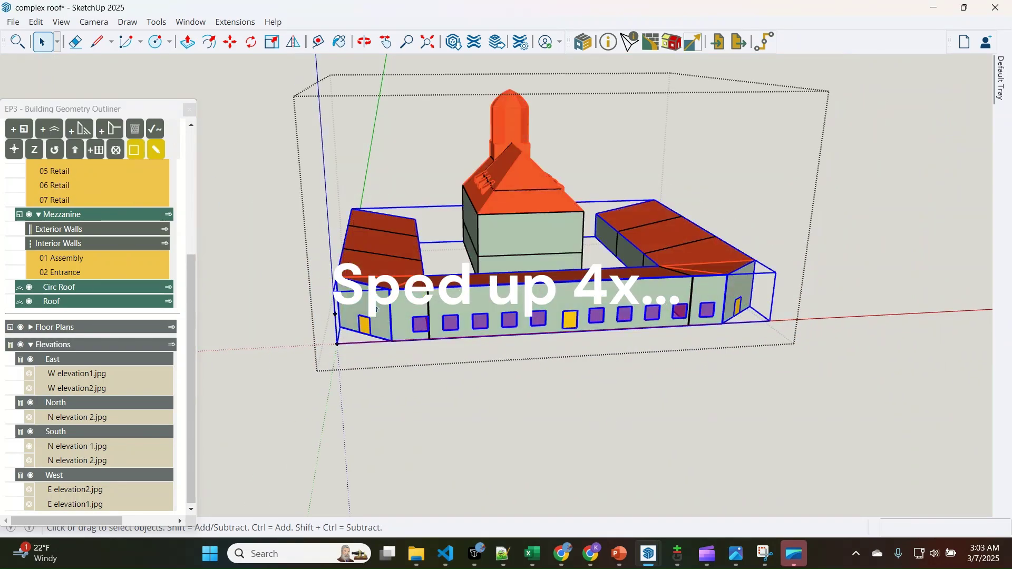
{"action": "middle_click_drag", "start_coordinate": [554, 401], "coordinate": [592, 434]}
{"action": "scroll", "coordinate": [507, 216], "scroll_direction": "up", "scroll_amount": 2}
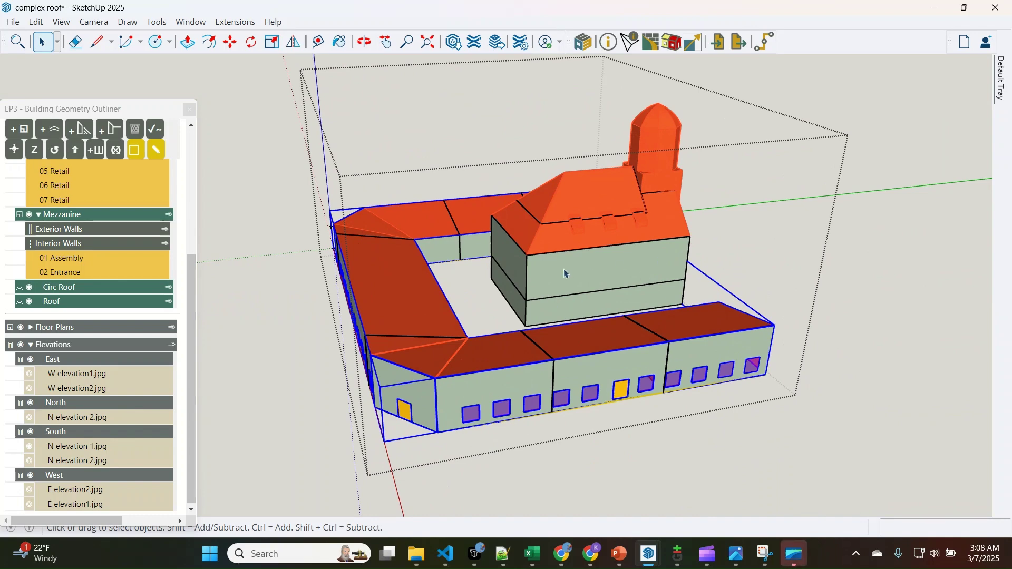
{"action": "scroll", "coordinate": [575, 268], "scroll_direction": "up", "scroll_amount": 1}
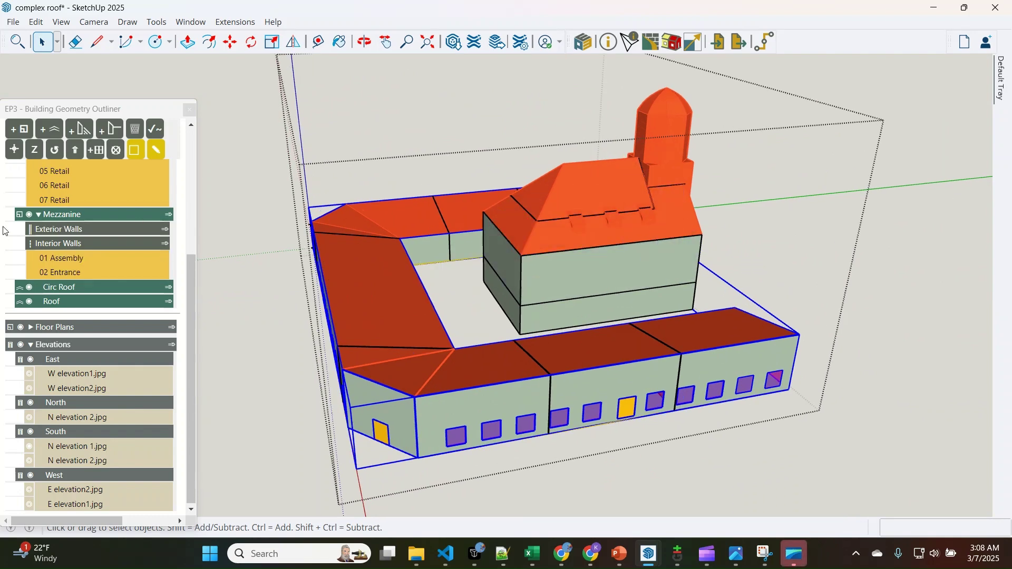
Open the Assembly Ground level's exterior walls for editing and display the rest of the model around them
{"action": "scroll", "coordinate": [84, 227], "scroll_direction": "up", "scroll_amount": 4}
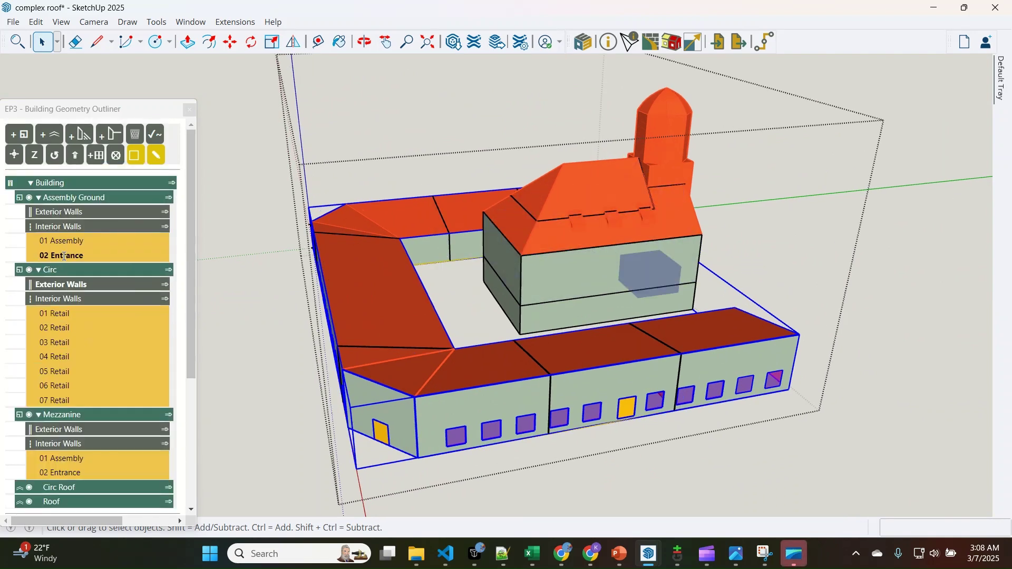
{"action": "left_click", "coordinate": [165, 214]}
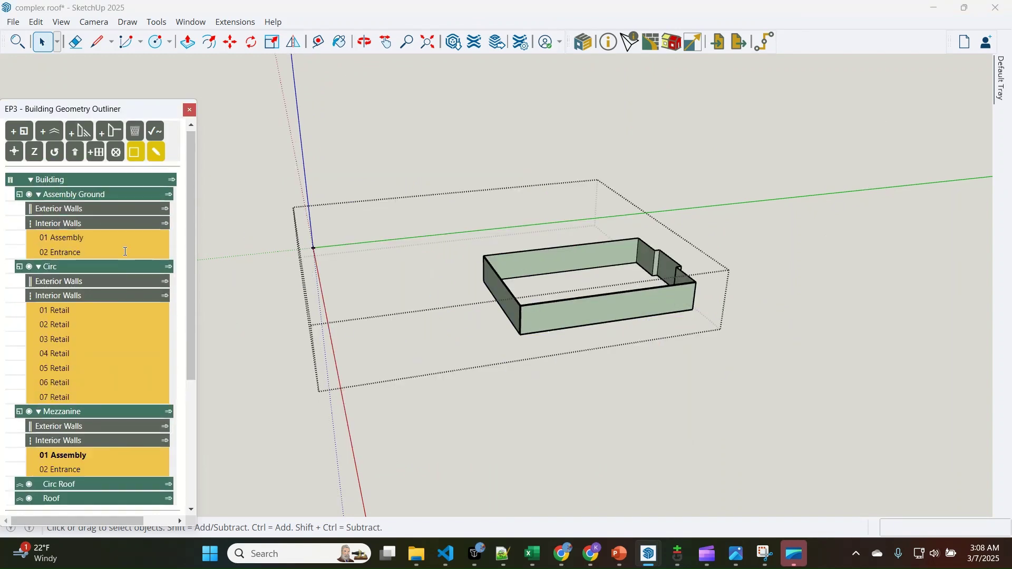
{"action": "left_click", "coordinate": [554, 318]}
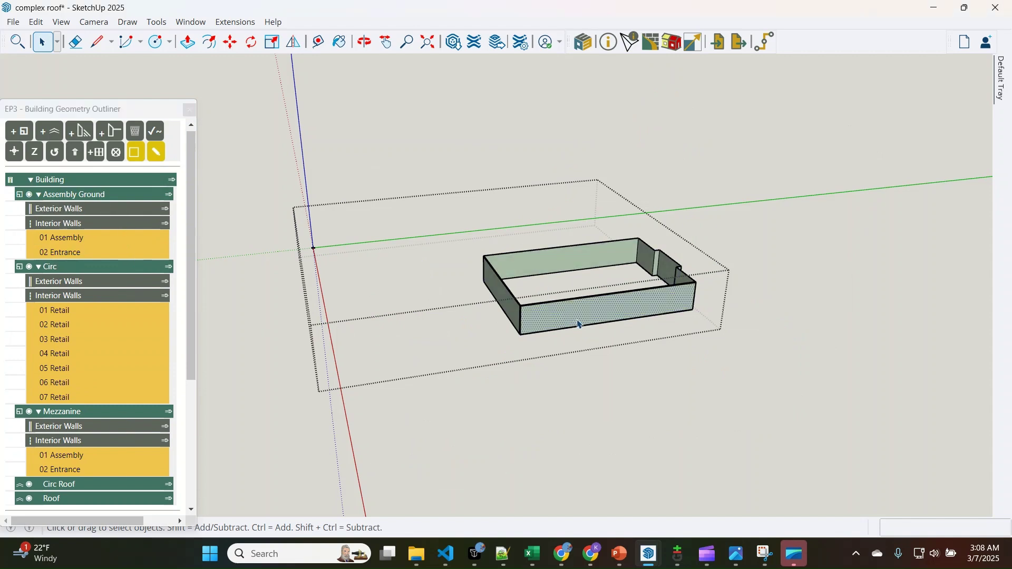
{"action": "right_click", "coordinate": [581, 311]}
{"action": "left_click", "coordinate": [667, 305]}
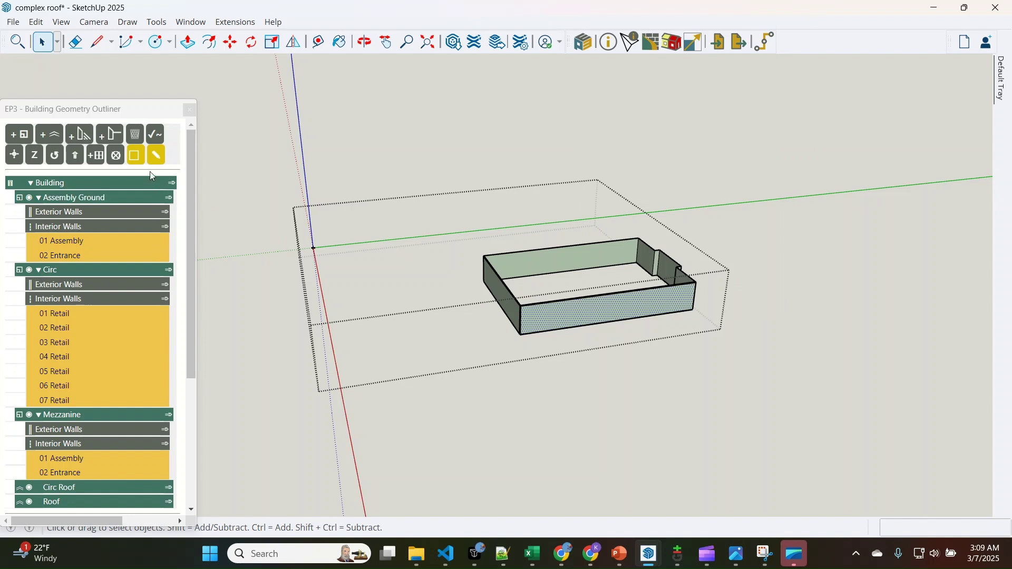
{"action": "left_click", "coordinate": [137, 157]}
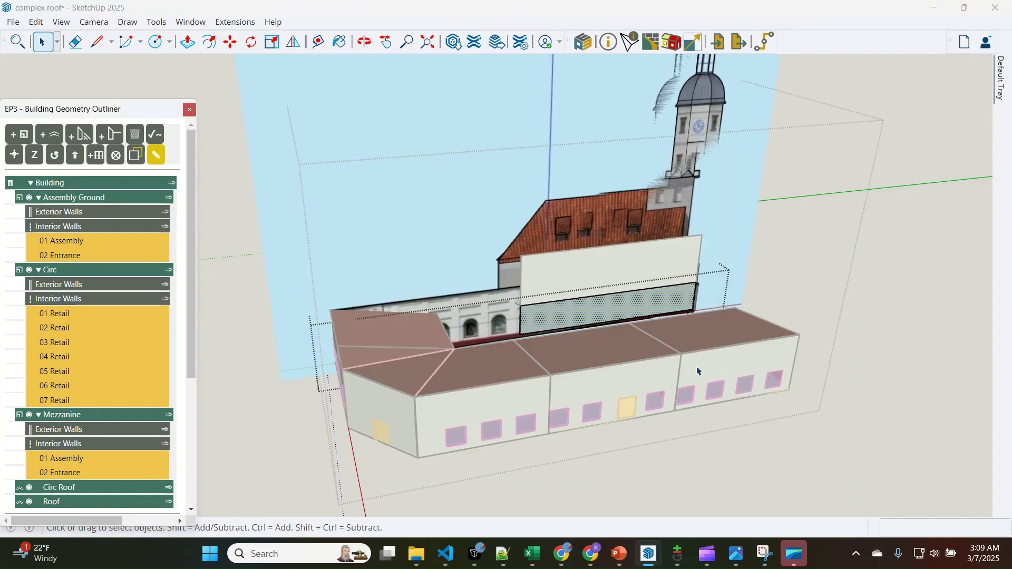
Leave only the East elevation image of the assembly building's facade showing and make the model see-through over its long ground-floor wall
{"action": "scroll", "coordinate": [165, 310], "scroll_direction": "down", "scroll_amount": 4}
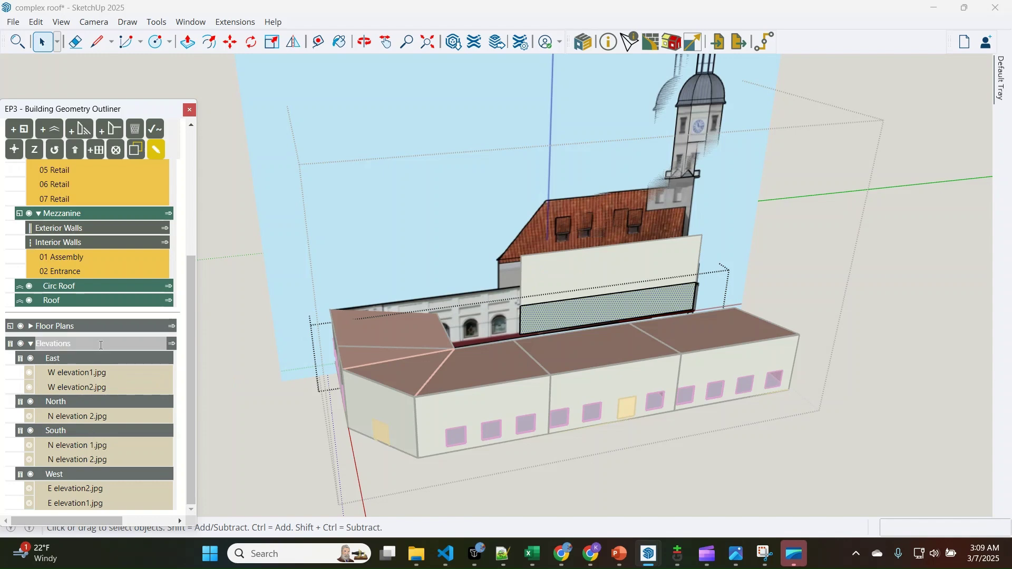
{"action": "left_click", "coordinate": [32, 378]}
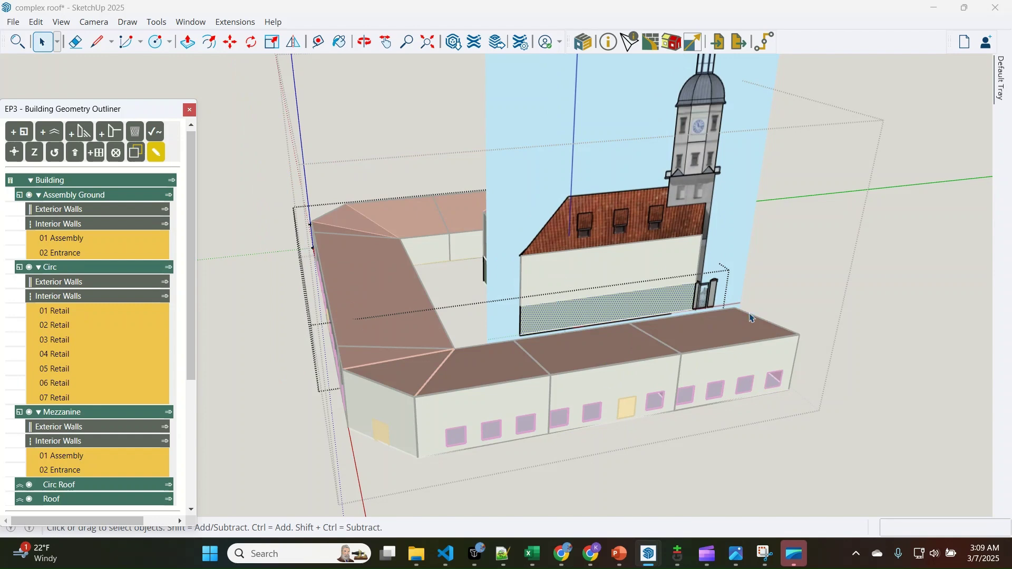
{"action": "double_click", "coordinate": [587, 319]}
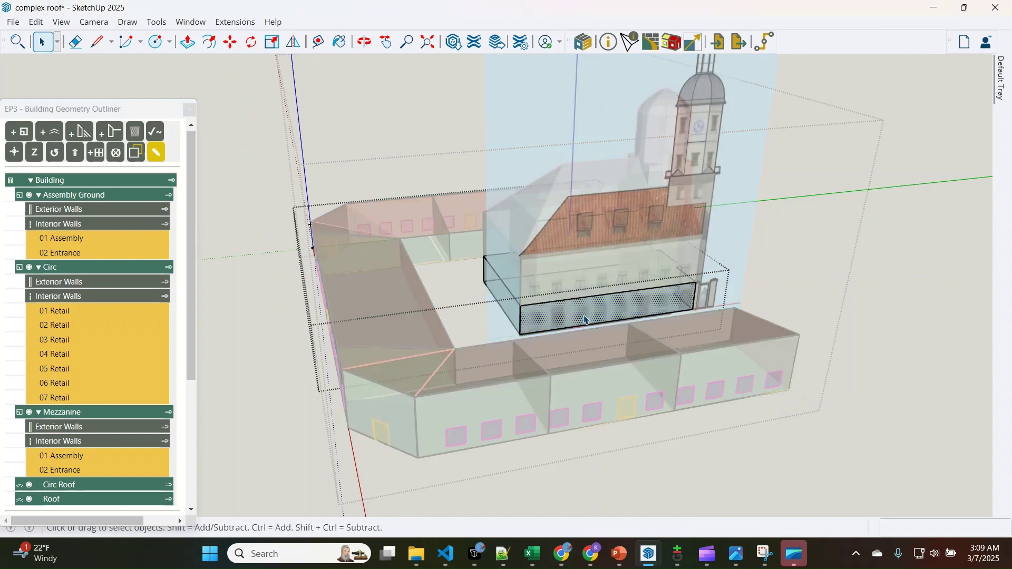
{"action": "scroll", "coordinate": [584, 317], "scroll_direction": "up", "scroll_amount": 5}
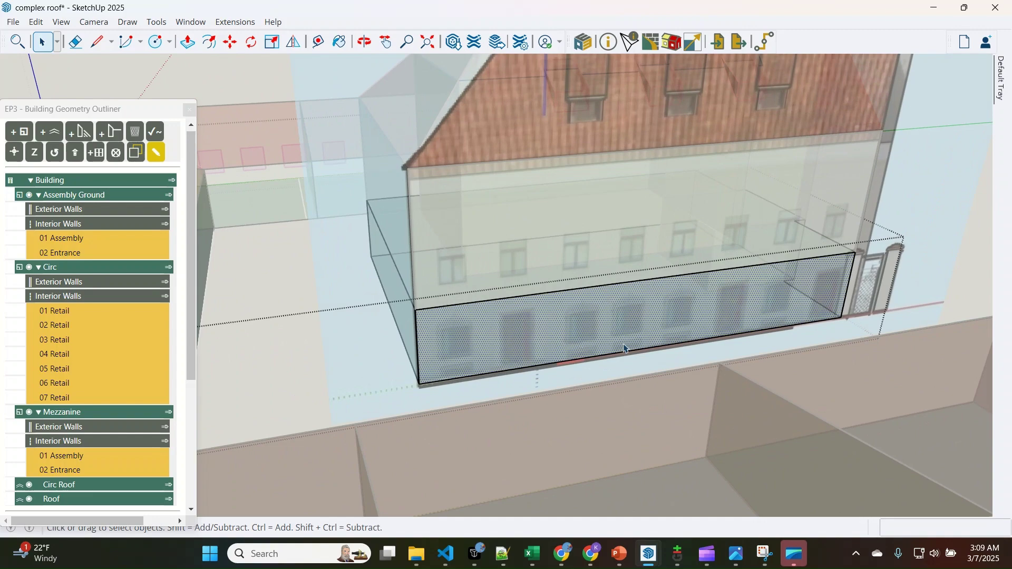
{"action": "middle_click_drag", "start_coordinate": [625, 344], "coordinate": [406, 389]}
{"action": "left_click_drag", "start_coordinate": [506, 362], "coordinate": [393, 349]}
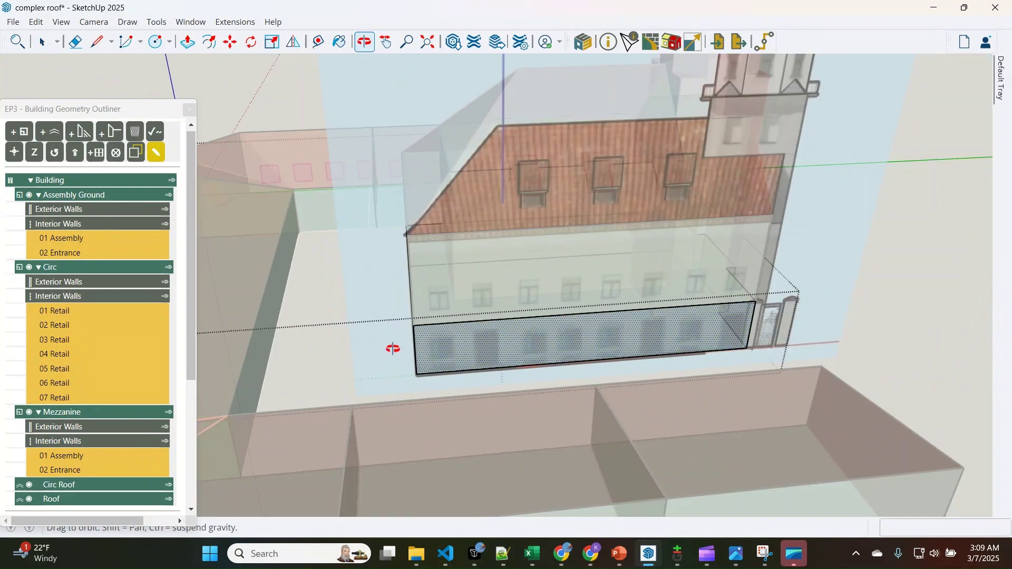
Hide the Circ level and the Circ Roof so the assembly building's ground-floor facade is unobstructed
{"action": "scroll", "coordinate": [178, 298], "scroll_direction": "up", "scroll_amount": 1}
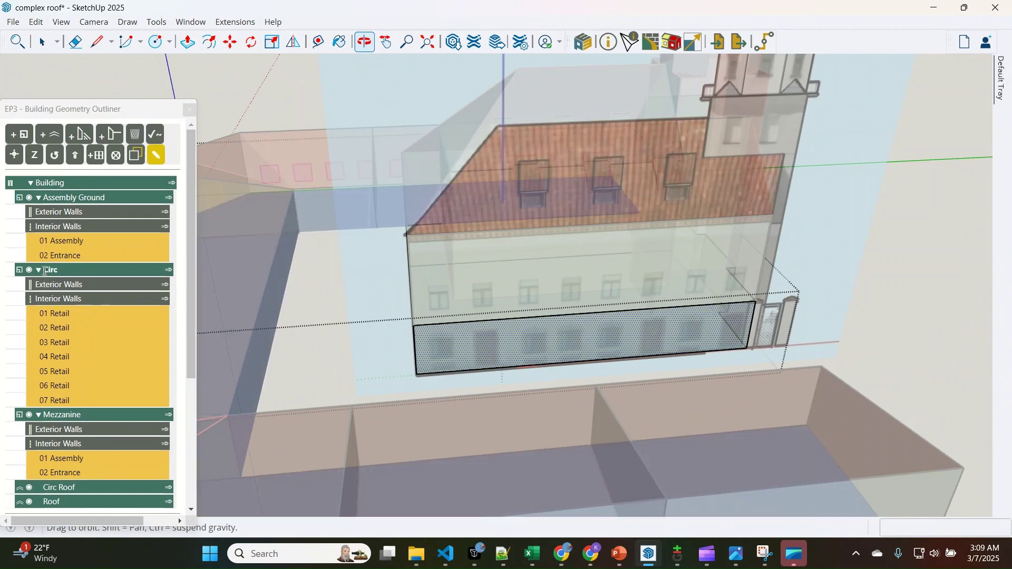
{"action": "scroll", "coordinate": [73, 312], "scroll_direction": "down", "scroll_amount": 4}
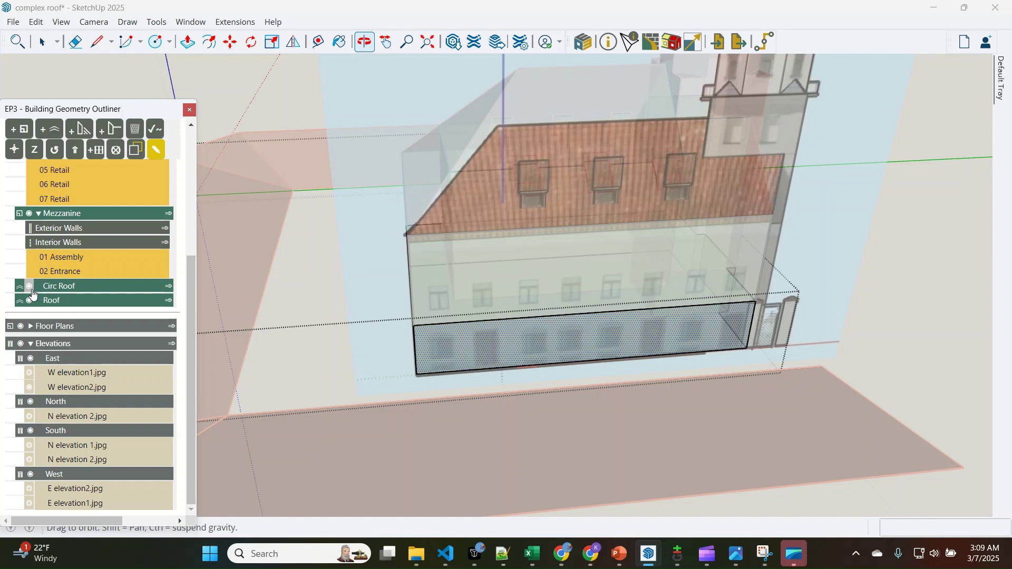
{"action": "left_click", "coordinate": [31, 290]}
{"action": "left_click_drag", "start_coordinate": [406, 368], "coordinate": [586, 324]}
{"action": "scroll", "coordinate": [502, 249], "scroll_direction": "up", "scroll_amount": 2}
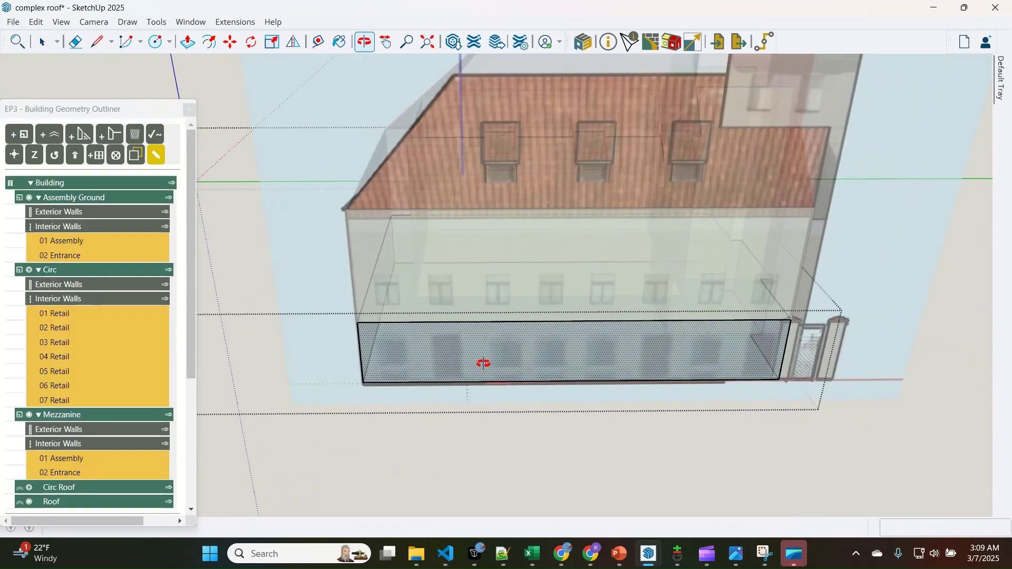
{"action": "left_click_drag", "start_coordinate": [514, 351], "coordinate": [552, 331]}
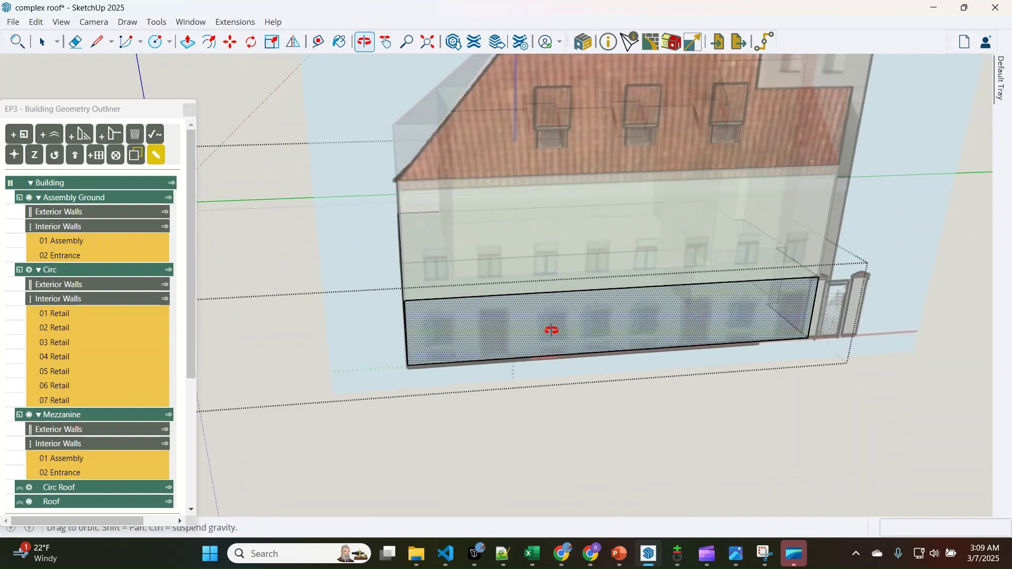
Place a window in the ground-floor wall at the first pictured opening past the first door
{"action": "key", "text": "space"}
{"action": "scroll", "coordinate": [548, 337], "scroll_direction": "up", "scroll_amount": 4}
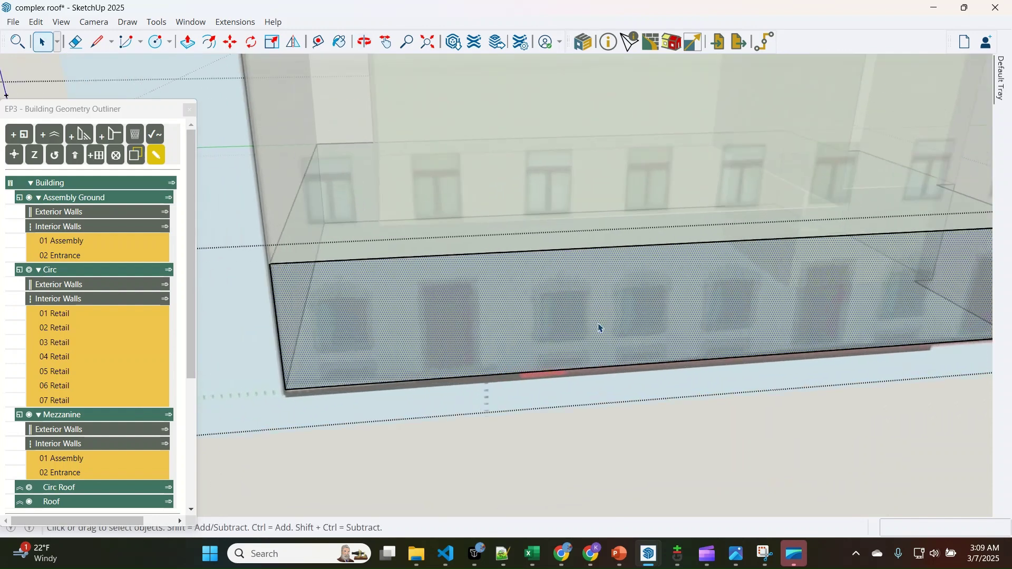
{"action": "right_click", "coordinate": [558, 322]}
{"action": "left_click", "coordinate": [653, 297]}
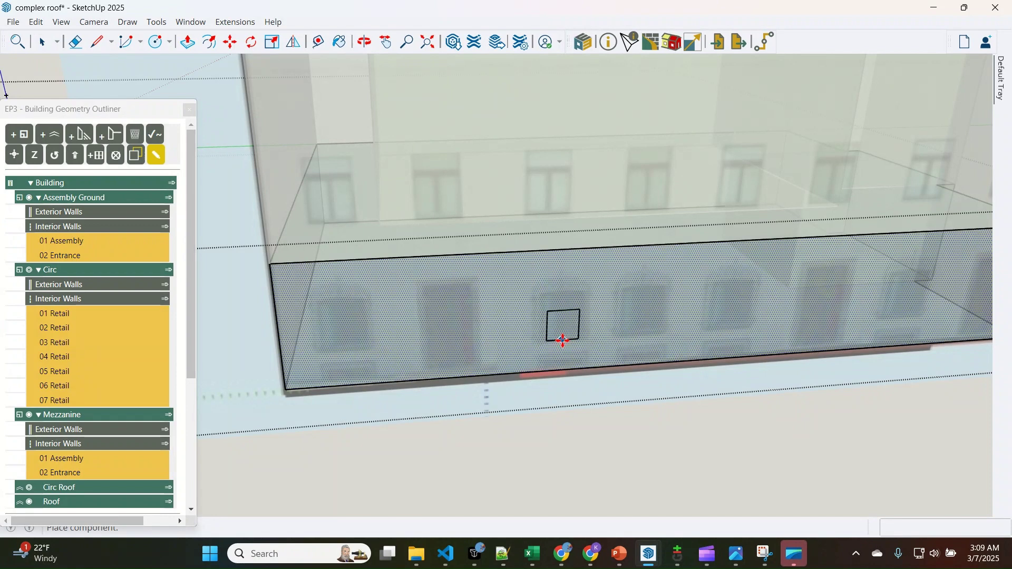
{"action": "left_click", "coordinate": [561, 341]}
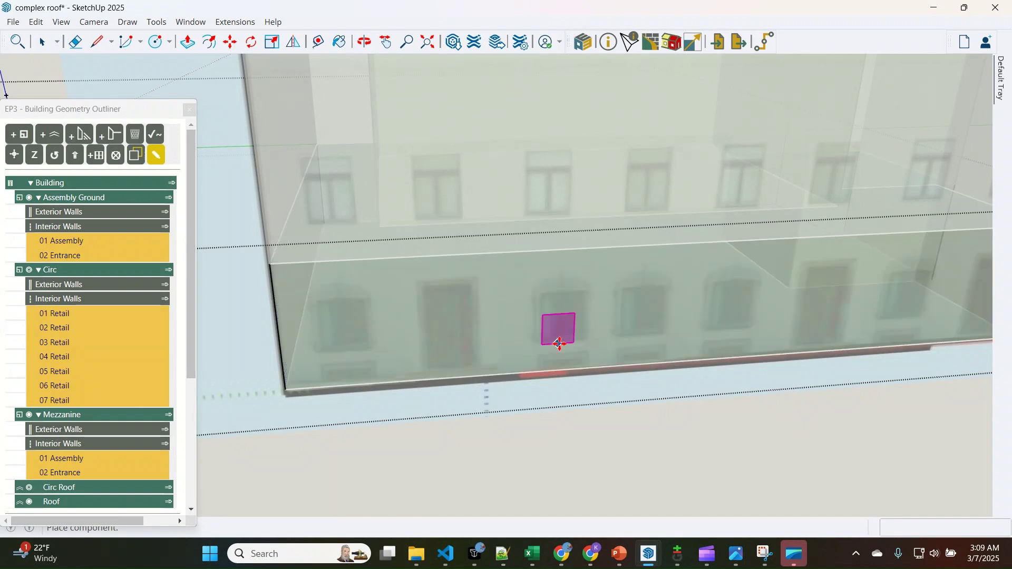
Move the new window so its lower corner matches the lower corner of the pictured opening
{"action": "scroll", "coordinate": [543, 334], "scroll_direction": "up", "scroll_amount": 3}
{"action": "scroll", "coordinate": [543, 334], "scroll_direction": "up", "scroll_amount": 2}
{"action": "key", "text": "space"}
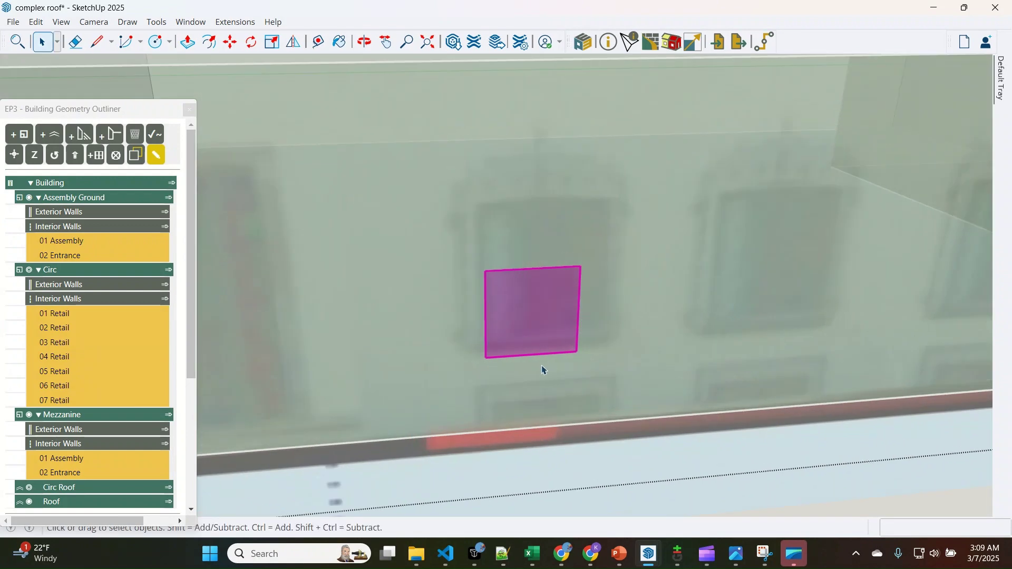
{"action": "key", "text": "m"}
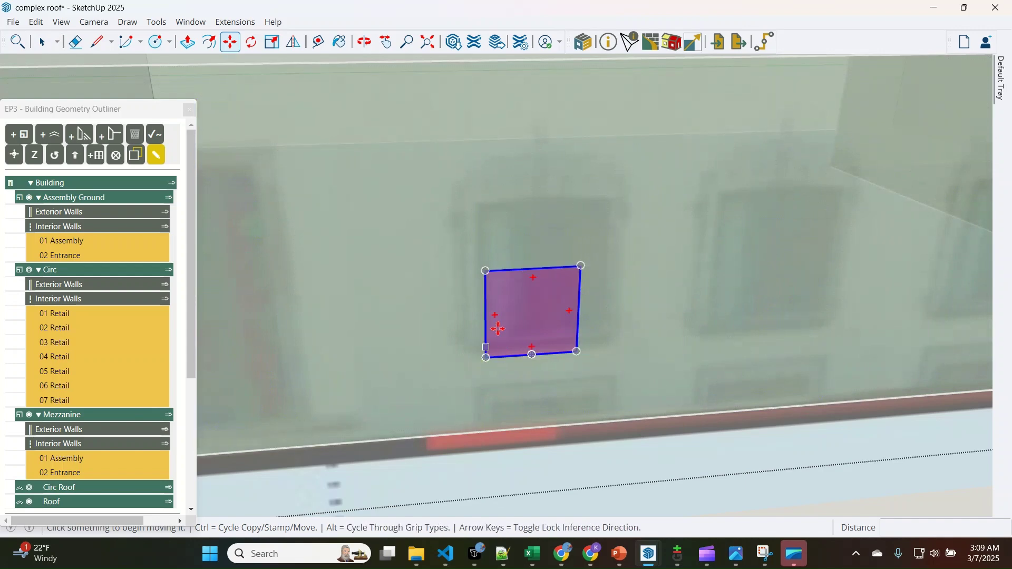
{"action": "key", "text": "space"}
{"action": "left_click", "coordinate": [500, 341]}
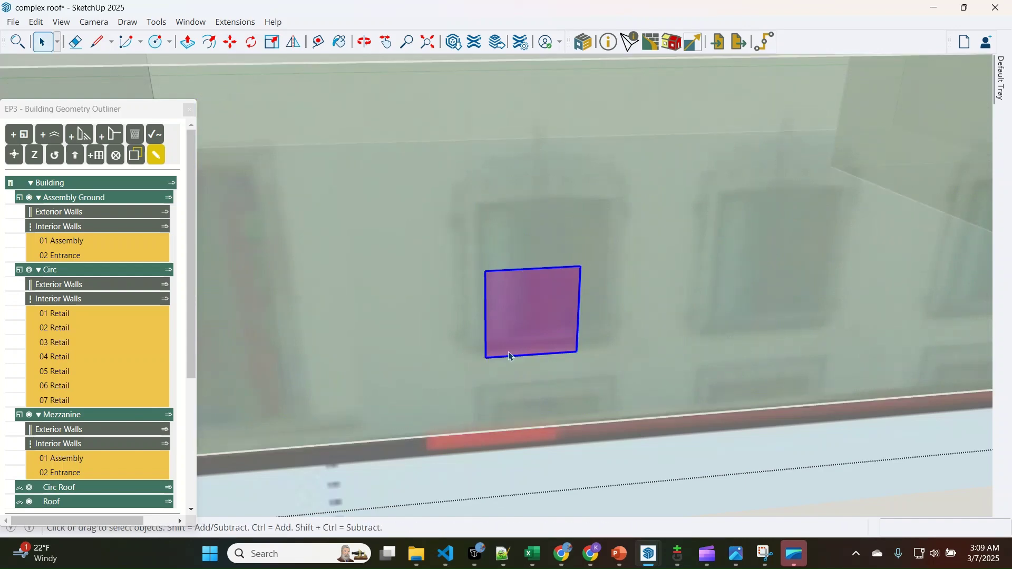
{"action": "key", "text": "m"}
{"action": "left_click_drag", "start_coordinate": [486, 361], "coordinate": [478, 346]}
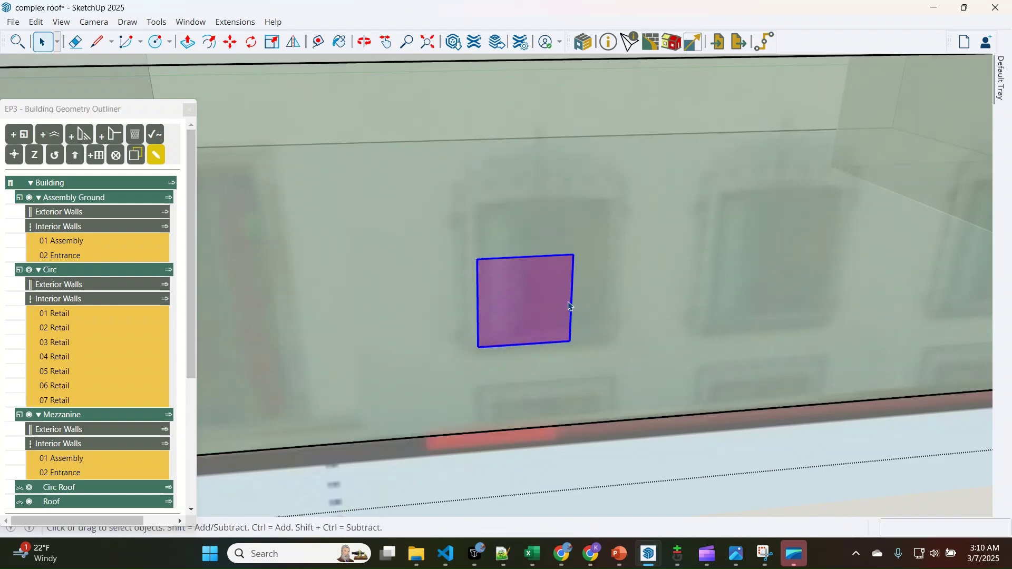
Scale the window to fill the pictured opening, widening it by a factor of about 1.38 and raising its upper edge
{"action": "key", "text": "s"}
{"action": "left_click", "coordinate": [571, 297]}
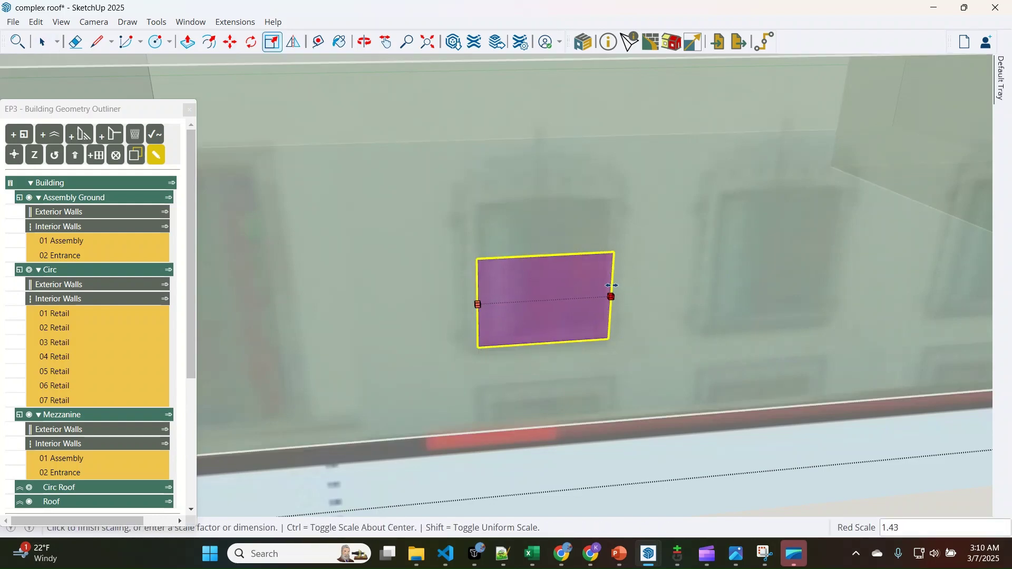
{"action": "left_click", "coordinate": [608, 285]}
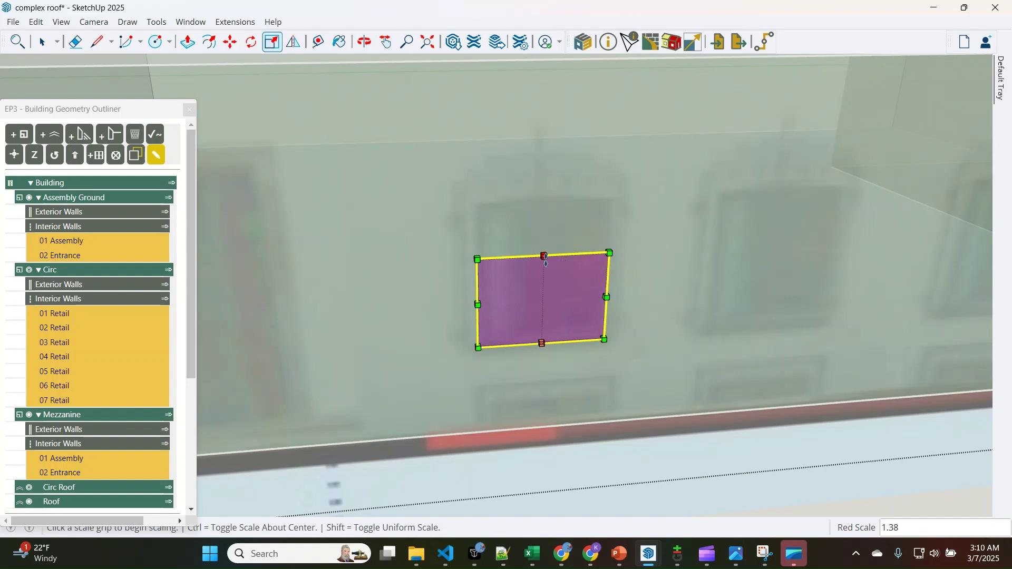
{"action": "left_click", "coordinate": [545, 257]}
{"action": "left_click", "coordinate": [558, 202]}
{"action": "key", "text": "space"}
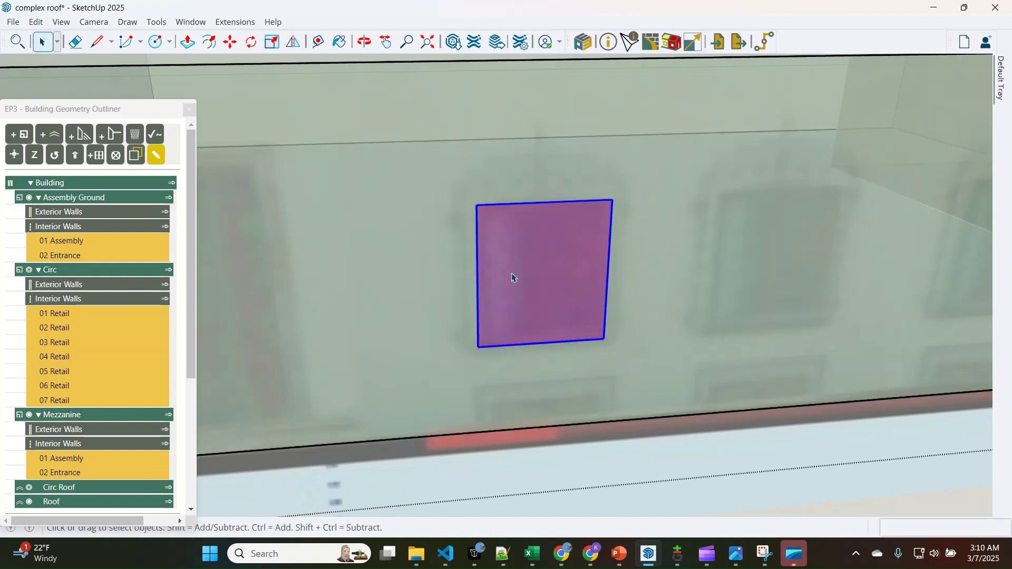
Copy the window about 2.5 m along the wall to the next pictured opening and array it as six copies
{"action": "key", "text": "m"}
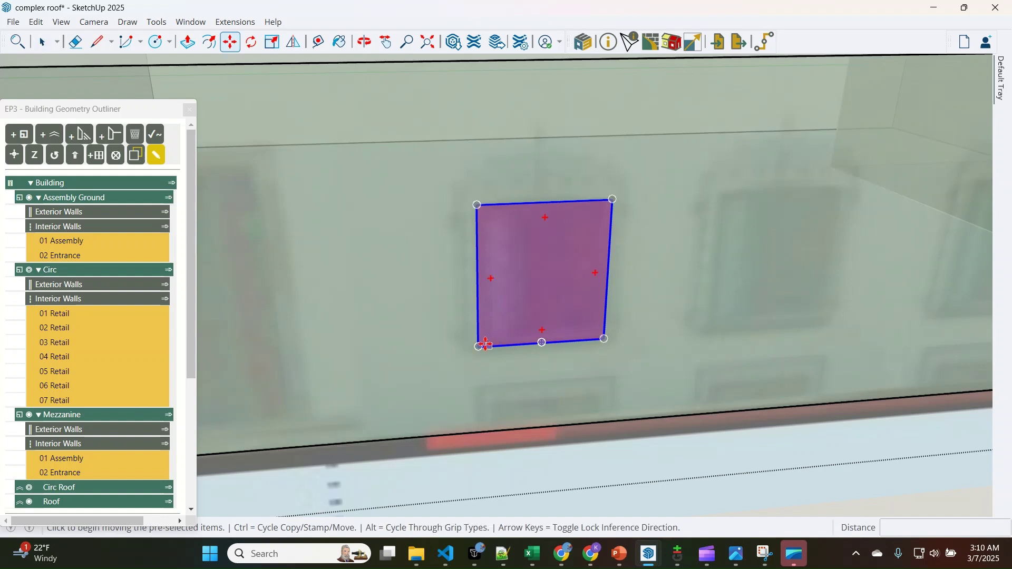
{"action": "key", "text": "ctrl"}
{"action": "left_click", "coordinate": [478, 347]}
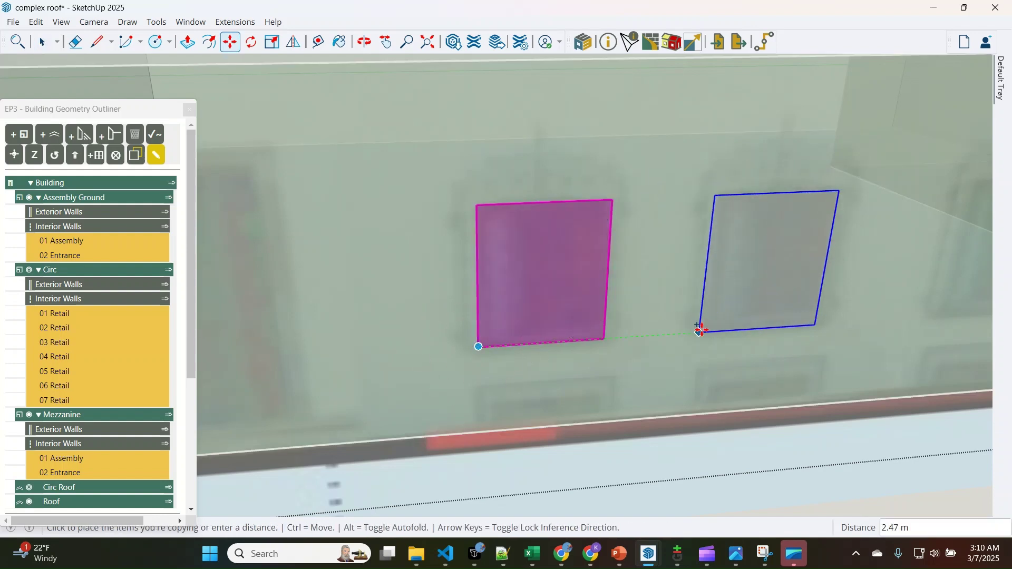
{"action": "left_click", "coordinate": [704, 330]}
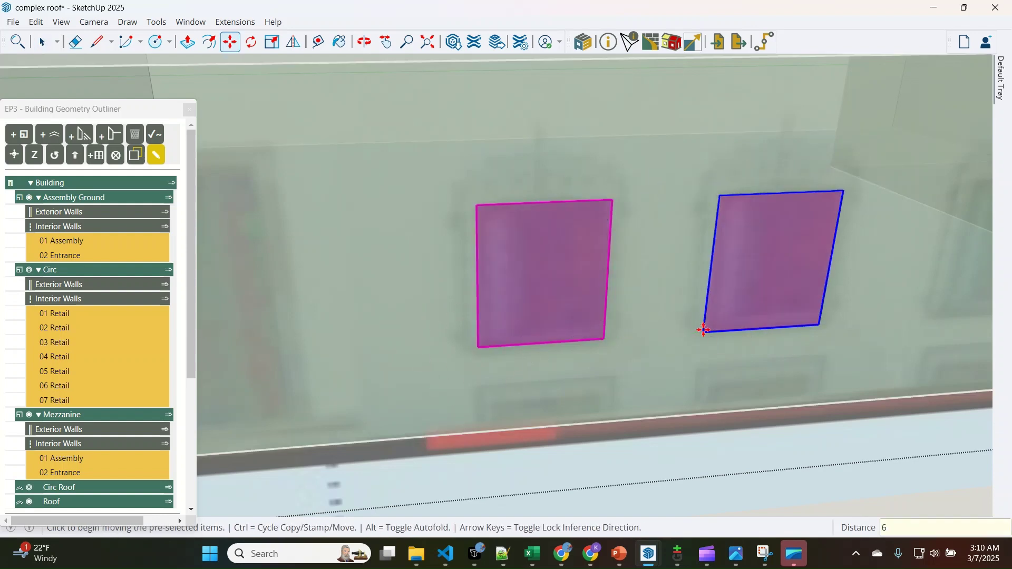
{"action": "type", "text": "x"}
{"action": "key", "text": "Return"}
Delete the four surplus window copies nearest the gate, keeping the first three windows in the row
{"action": "scroll", "coordinate": [295, 310], "scroll_direction": "down", "scroll_amount": 5}
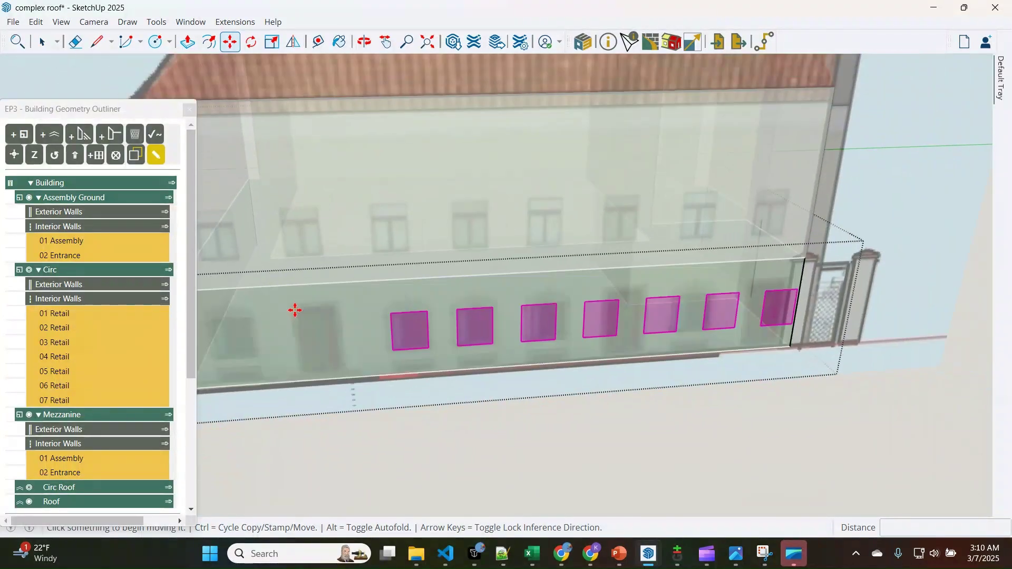
{"action": "scroll", "coordinate": [583, 343], "scroll_direction": "up", "scroll_amount": 2}
{"action": "key", "text": "space"}
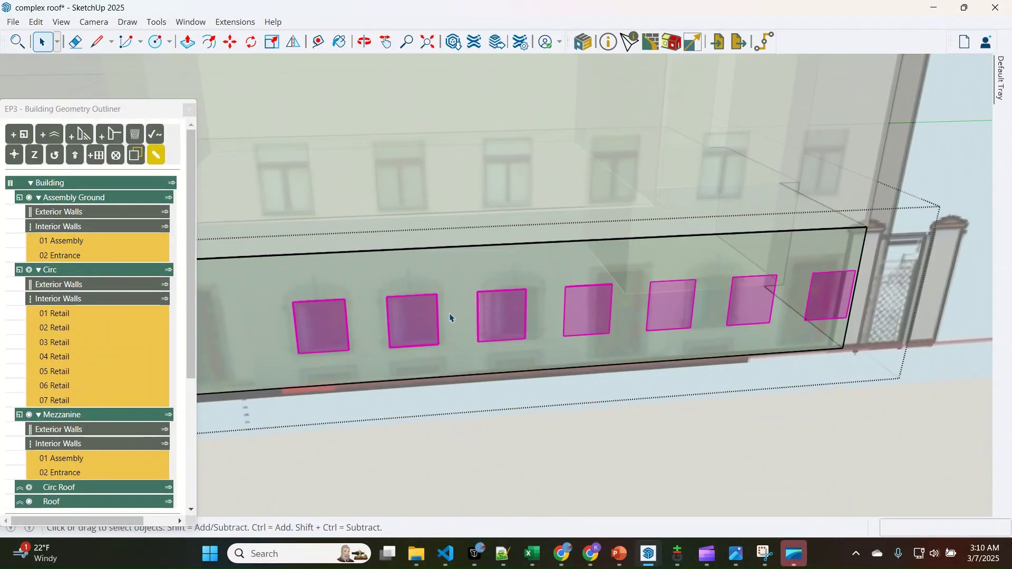
{"action": "left_click", "coordinate": [517, 317]}
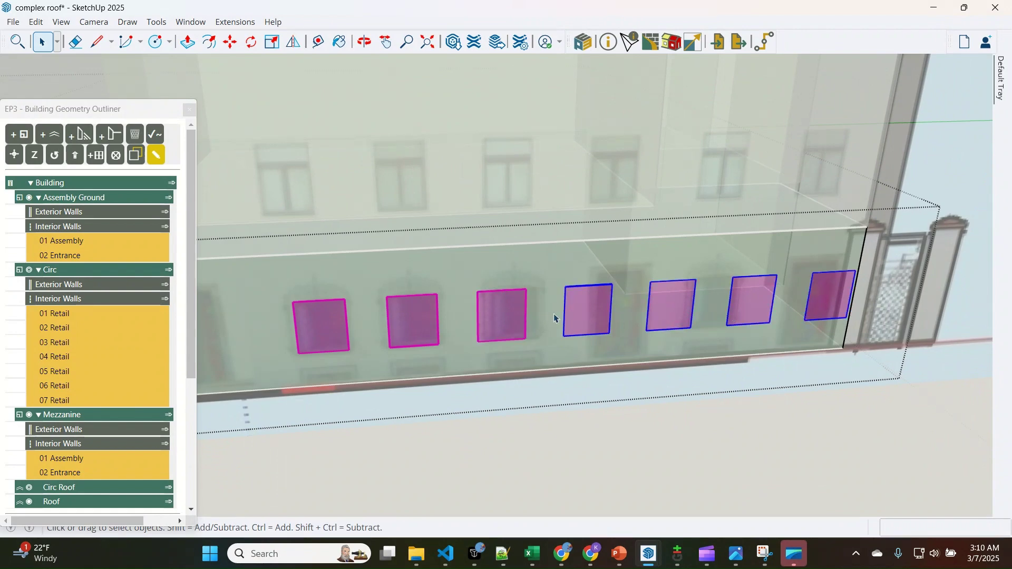
{"action": "key", "text": "Delete"}
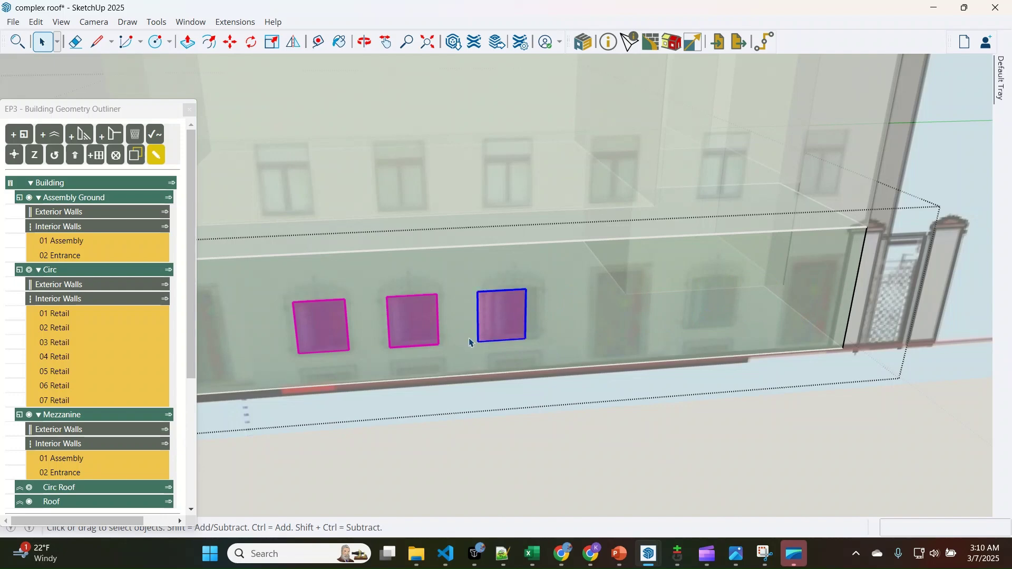
Move the third window about 0.4 m along the wall to line up with its pictured opening
{"action": "scroll", "coordinate": [471, 343], "scroll_direction": "up", "scroll_amount": 3}
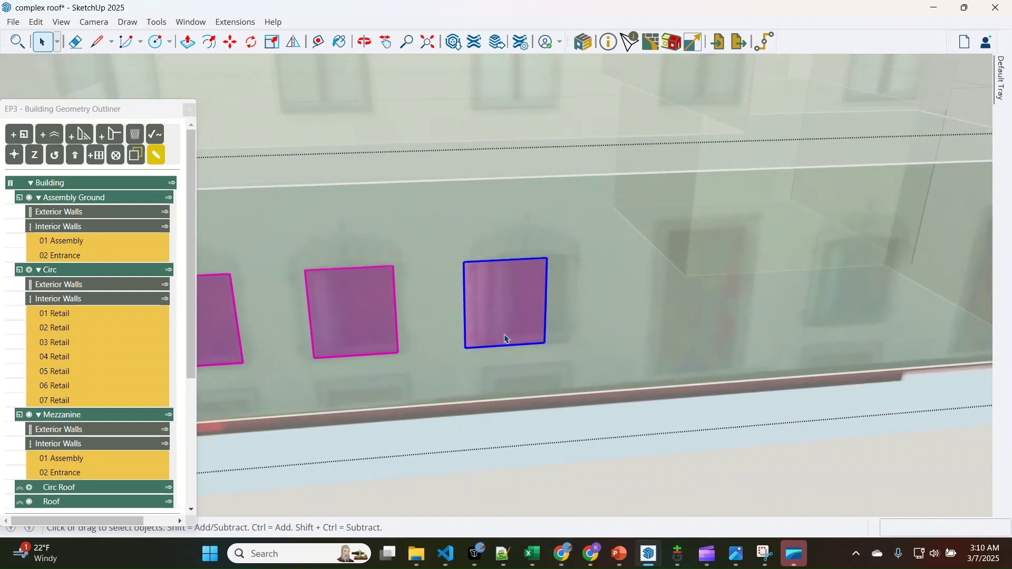
{"action": "key", "text": "m"}
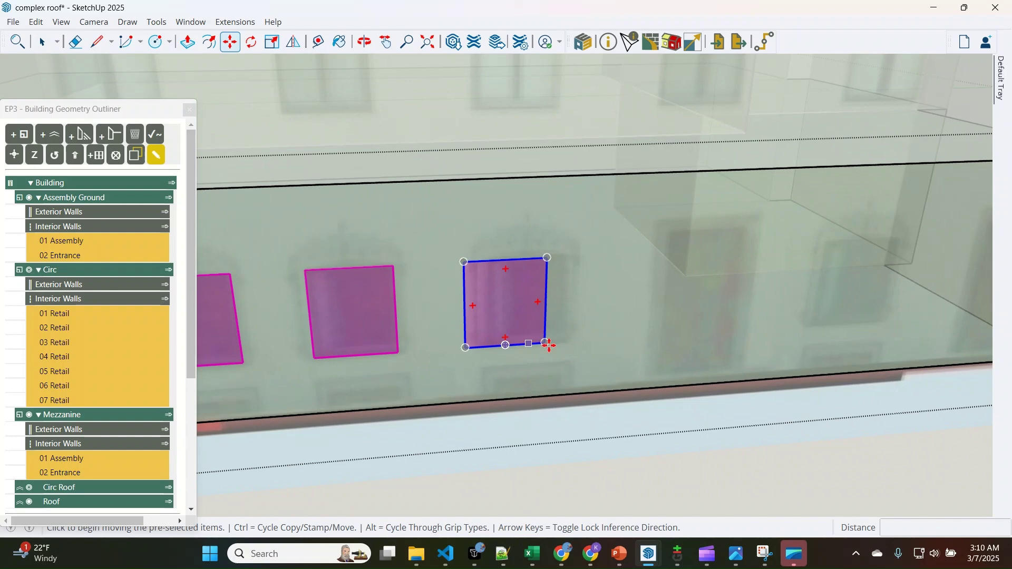
{"action": "left_click", "coordinate": [547, 344]}
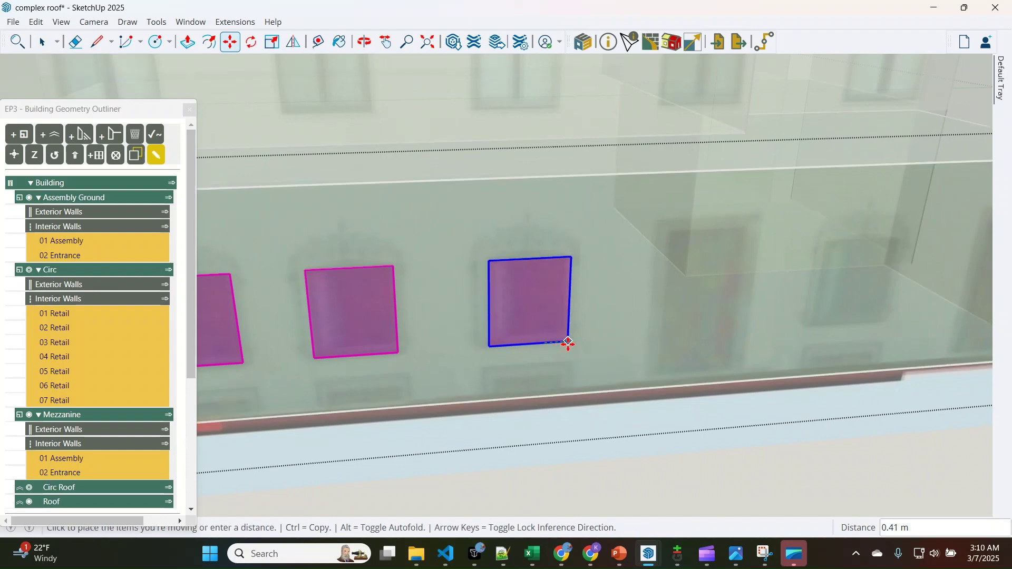
{"action": "left_click", "coordinate": [566, 343]}
Copy the third window about 3.1 m along the wall to the pictured door and stretch it down to the door's height
{"action": "left_click", "coordinate": [490, 264]}
{"action": "key", "text": "ctrl"}
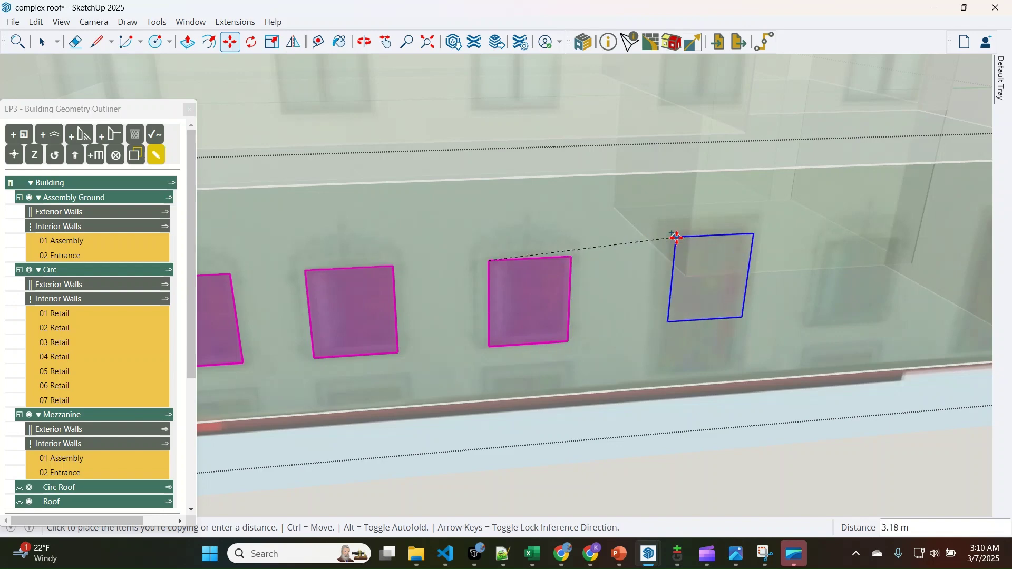
{"action": "left_click", "coordinate": [675, 232]}
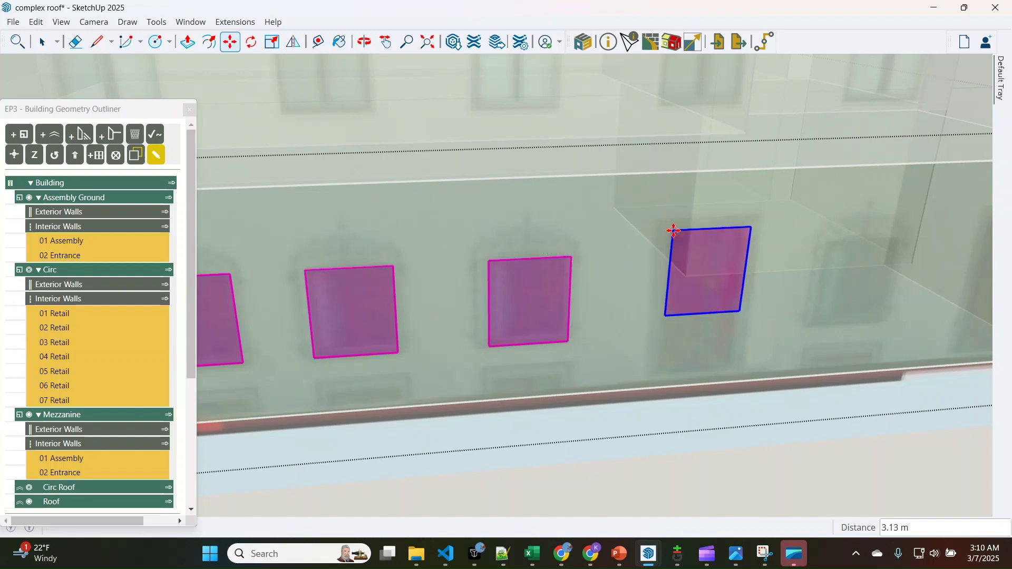
{"action": "key", "text": "s"}
{"action": "left_click", "coordinate": [706, 313]}
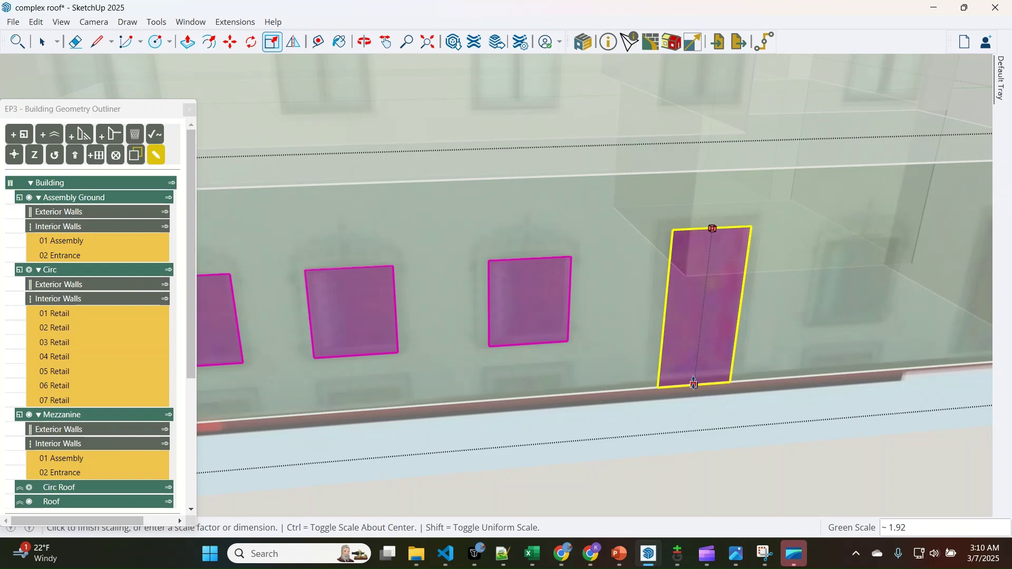
{"action": "left_click", "coordinate": [696, 373]}
{"action": "key", "text": "space"}
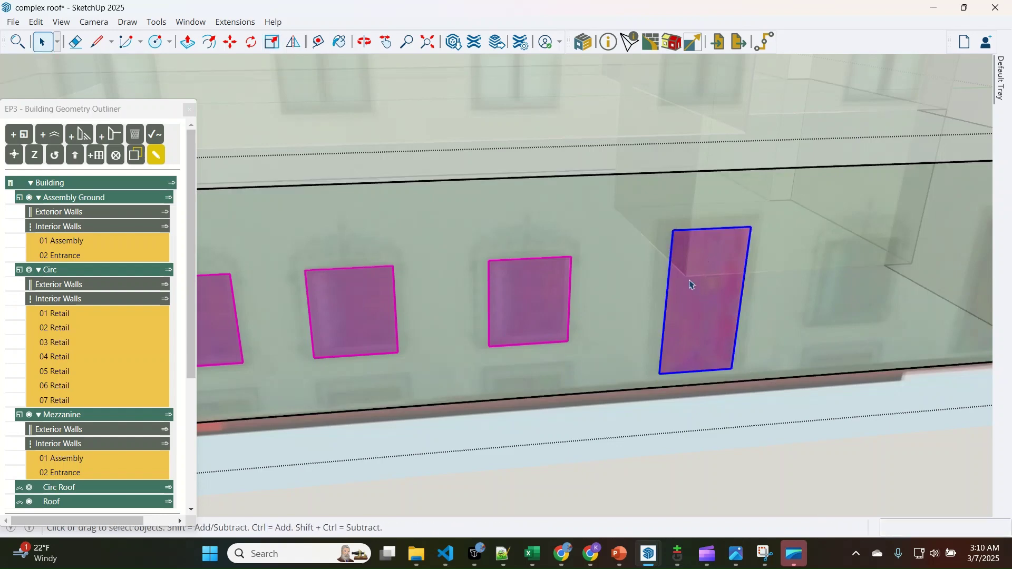
Look through the constructions list, and paint the tall opening with the CZ4 NonResidential Swinging Door construction
{"action": "left_click", "coordinate": [656, 46]}
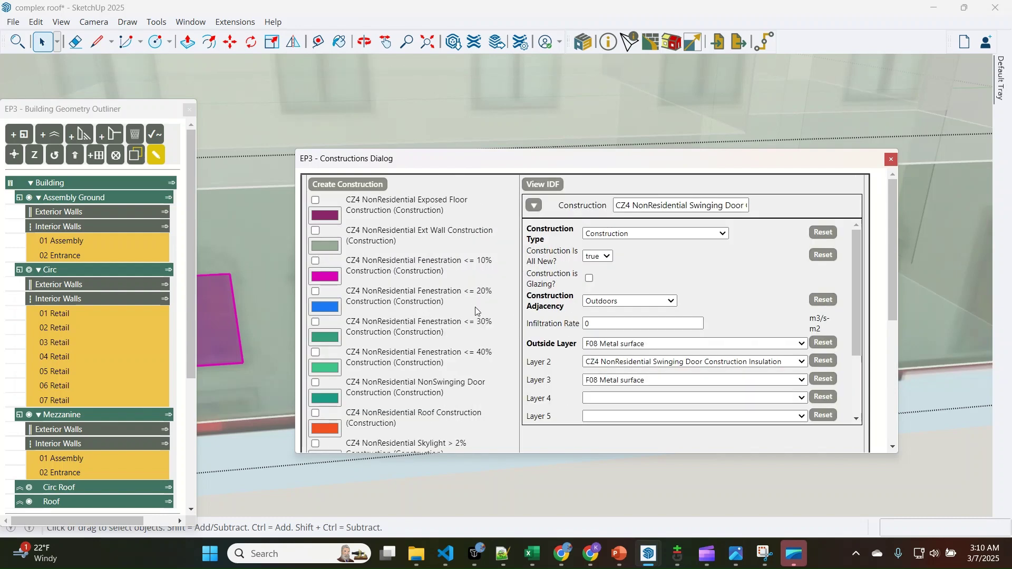
{"action": "scroll", "coordinate": [459, 327], "scroll_direction": "down", "scroll_amount": 5}
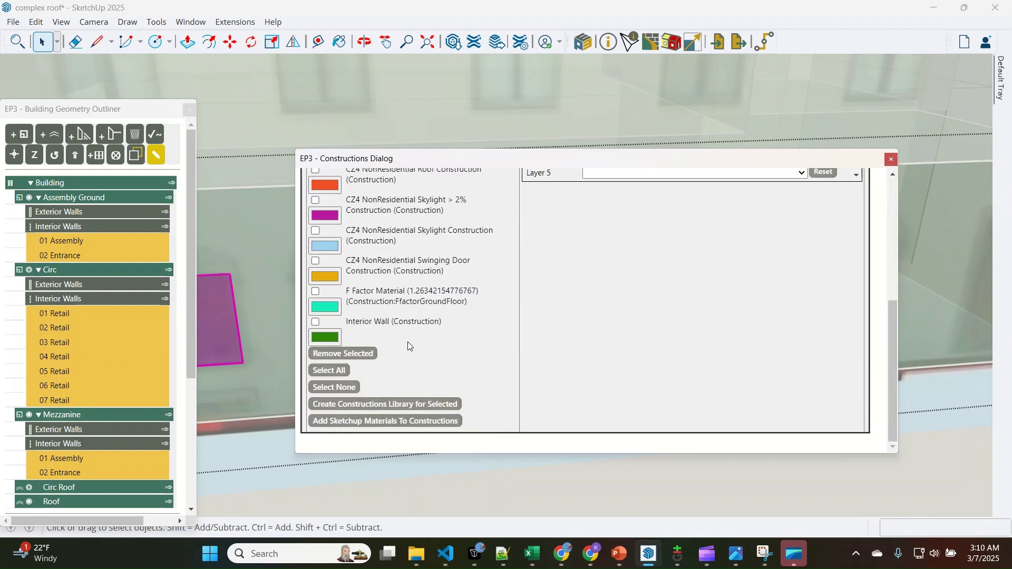
{"action": "scroll", "coordinate": [428, 274], "scroll_direction": "up", "scroll_amount": 1}
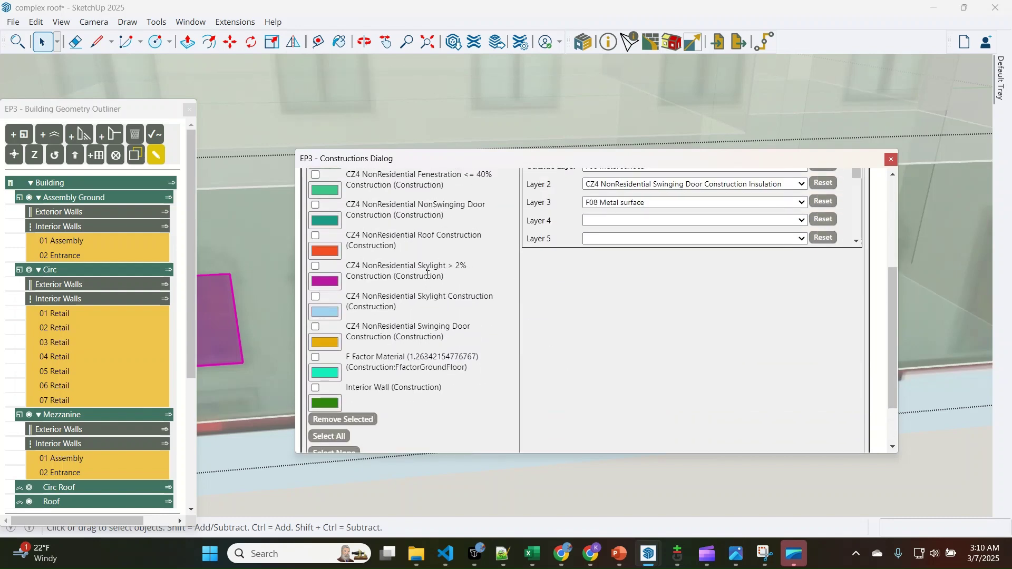
{"action": "scroll", "coordinate": [428, 274], "scroll_direction": "up", "scroll_amount": 1}
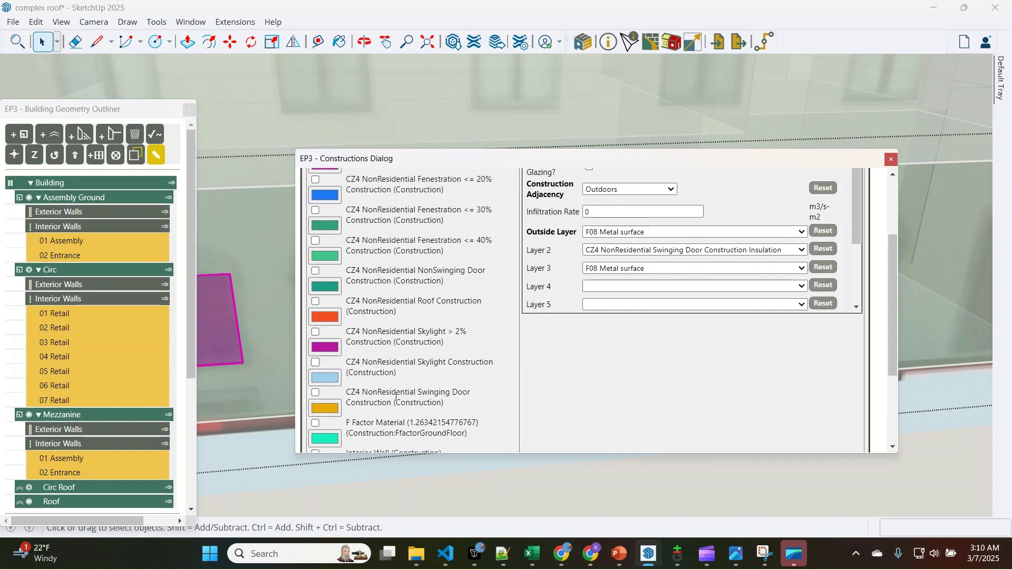
{"action": "scroll", "coordinate": [396, 393], "scroll_direction": "up", "scroll_amount": 2}
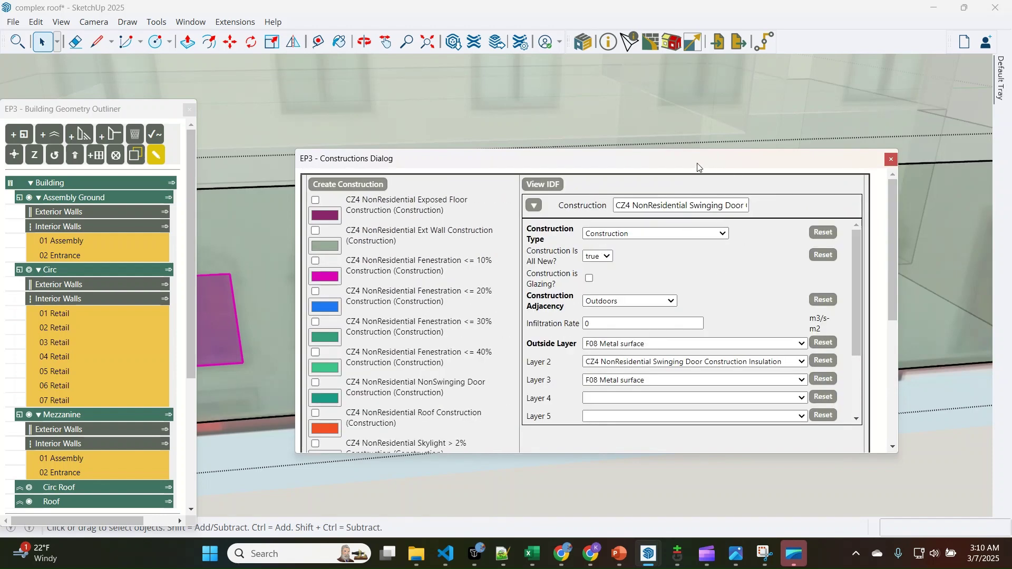
{"action": "left_click", "coordinate": [891, 160]}
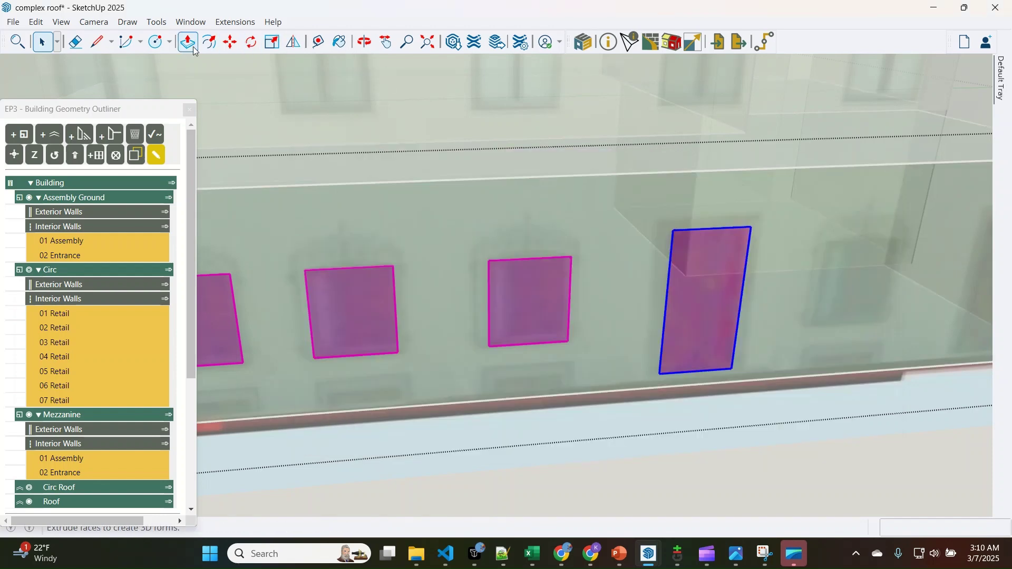
{"action": "left_click", "coordinate": [334, 49]}
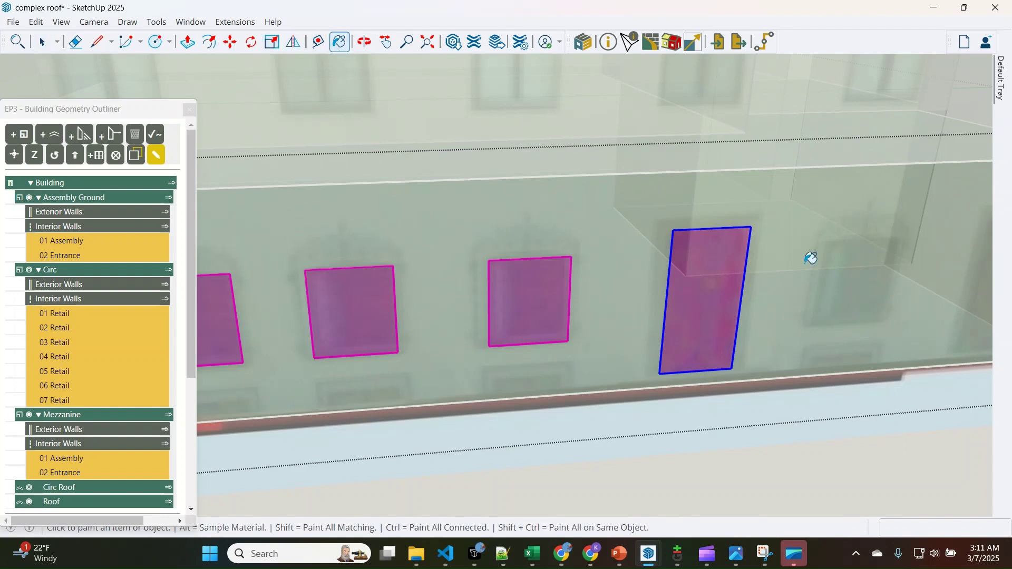
{"action": "left_click", "coordinate": [716, 276]}
{"action": "key", "text": "space"}
Copy the third window along the wall past the painted door to the next pictured window opening
{"action": "left_click", "coordinate": [549, 339]}
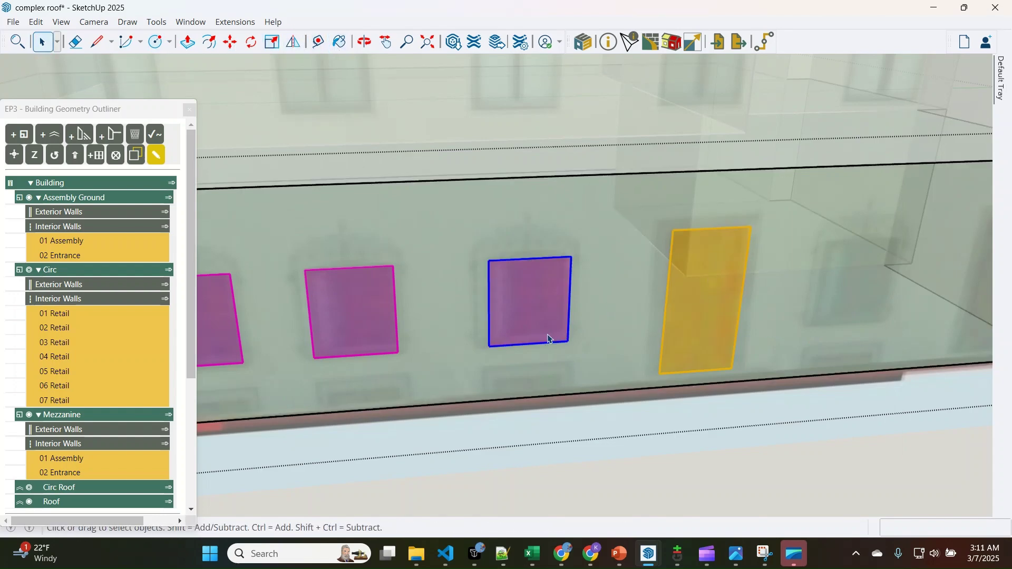
{"action": "scroll", "coordinate": [523, 339], "scroll_direction": "down", "scroll_amount": 2}
{"action": "scroll", "coordinate": [523, 339], "scroll_direction": "down", "scroll_amount": 1}
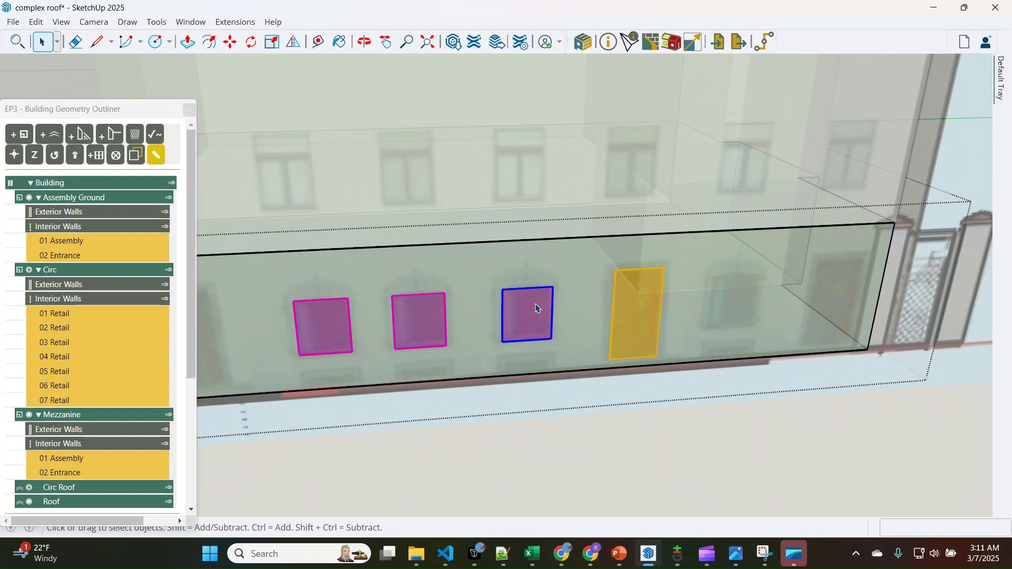
{"action": "key", "text": "m"}
{"action": "key", "text": "ctrl"}
{"action": "left_click", "coordinate": [502, 289]}
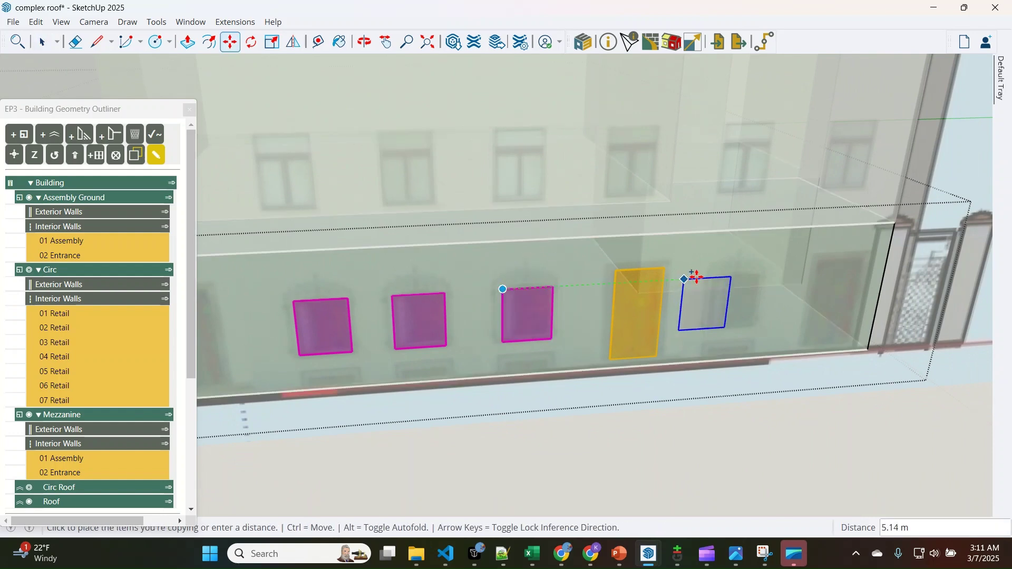
{"action": "left_click", "coordinate": [716, 277]}
{"action": "key", "text": "space"}
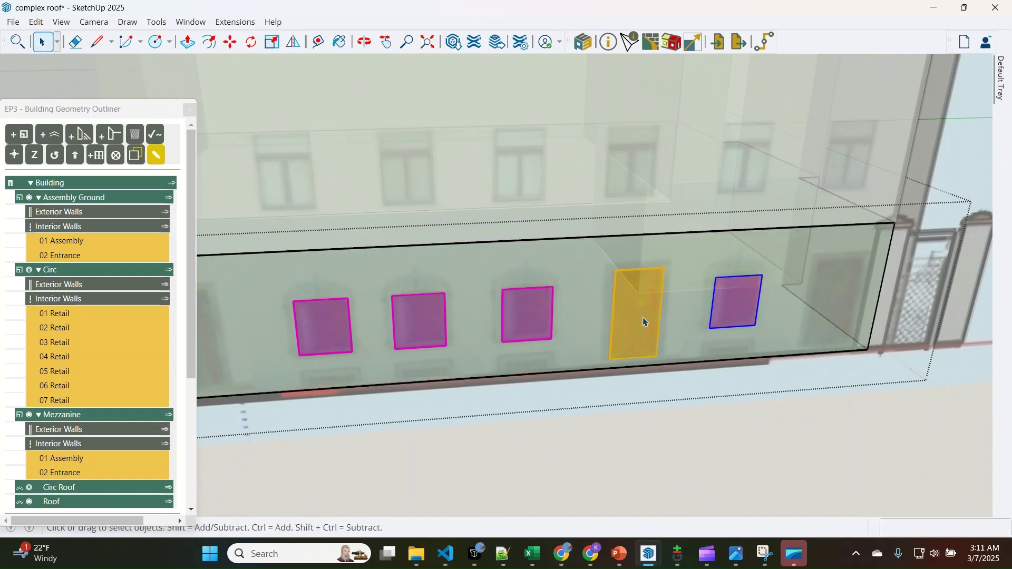
Copy the door along the wall to the pictured door nearest the gate
{"action": "key", "text": "m"}
{"action": "key", "text": "ctrl"}
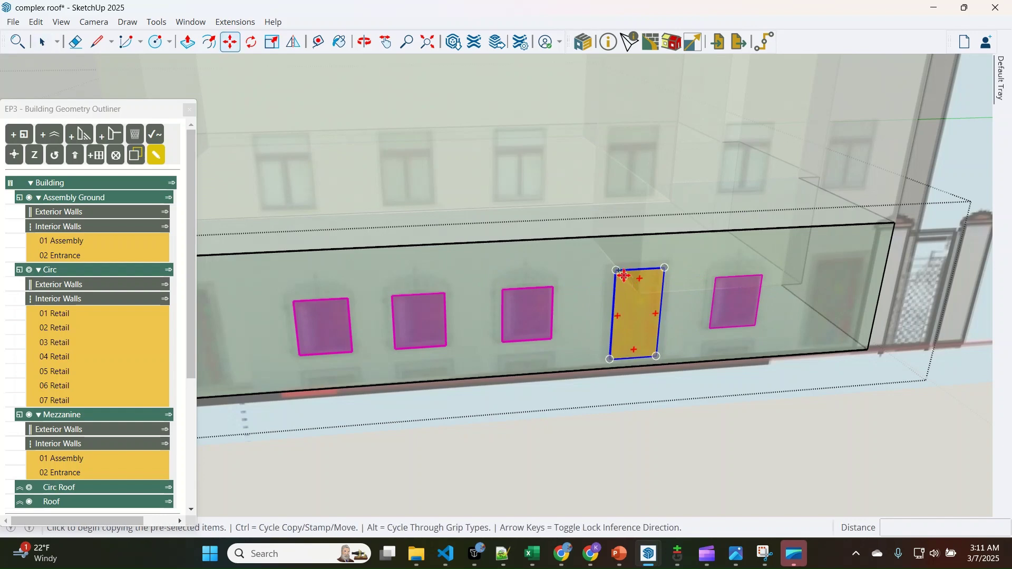
{"action": "left_click", "coordinate": [616, 270]}
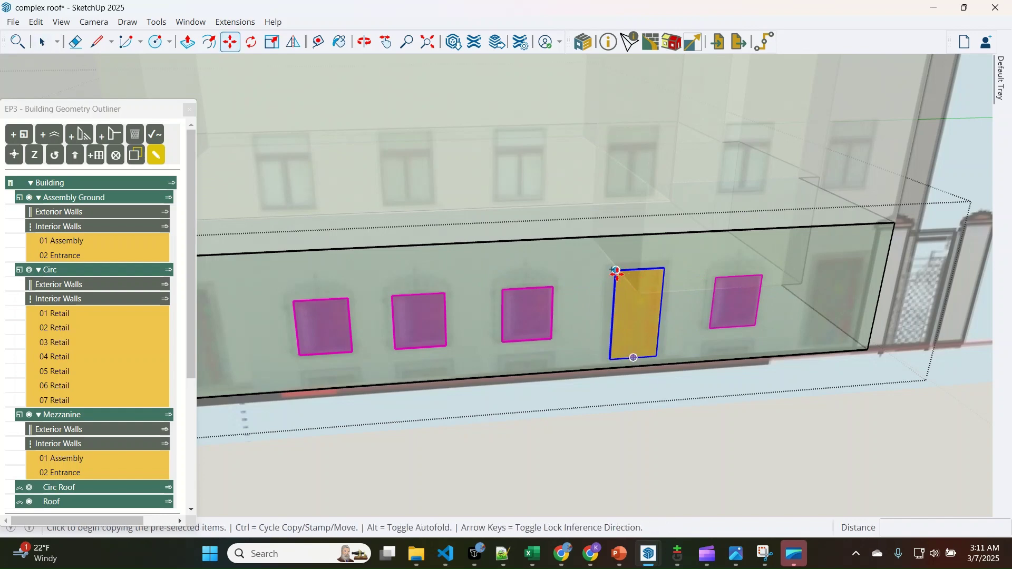
{"action": "left_click", "coordinate": [818, 262]}
{"action": "key", "text": "space"}
Copy the door nearest the gate about 17.9 m back along the wall to the pictured door near the far corner
{"action": "scroll", "coordinate": [862, 297], "scroll_direction": "down", "scroll_amount": 2}
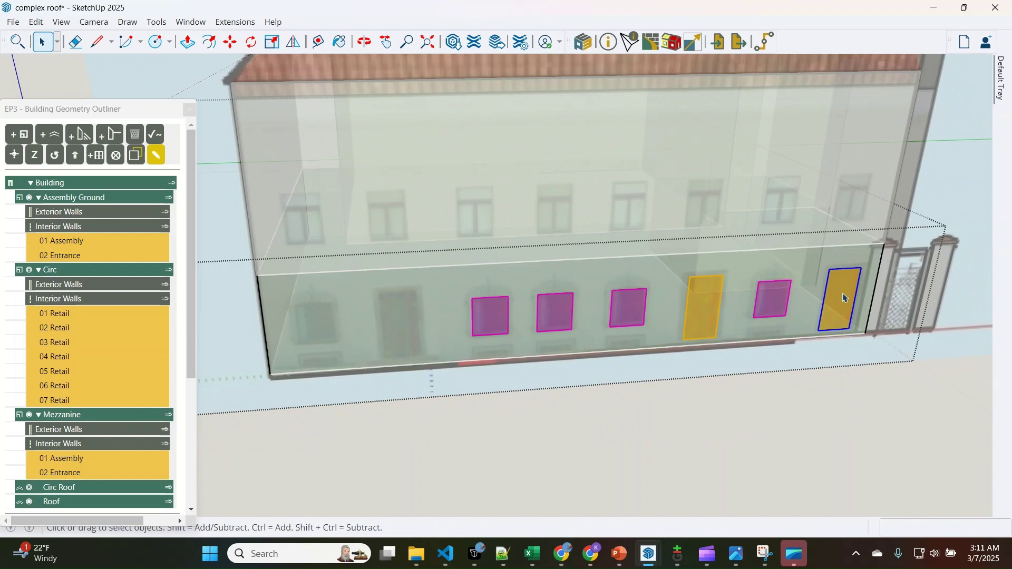
{"action": "key", "text": "m"}
{"action": "key", "text": "ctrl"}
{"action": "left_click", "coordinate": [862, 267]}
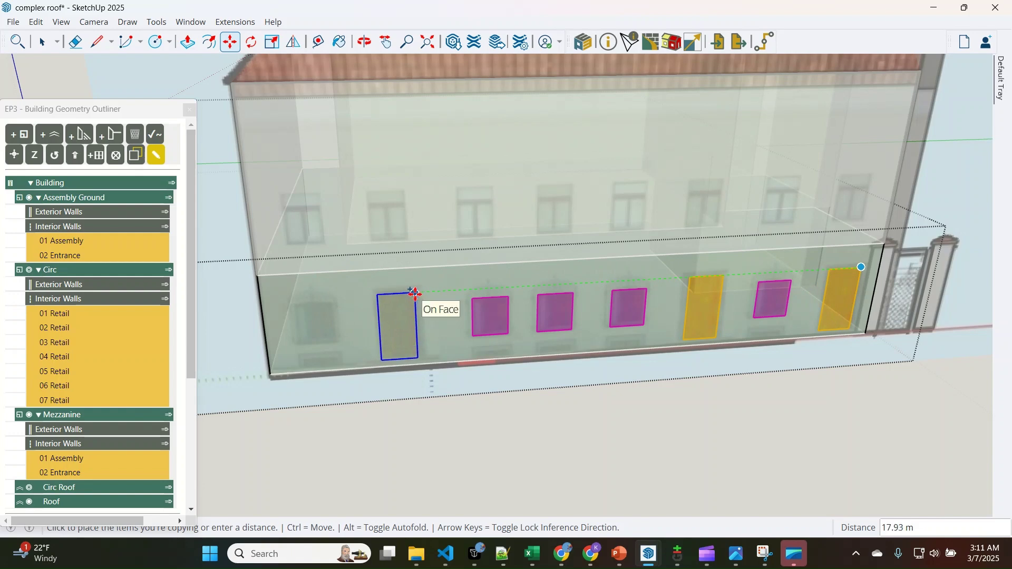
{"action": "left_click", "coordinate": [416, 293]}
{"action": "key", "text": "space"}
Copy the first window in the row about 6.6 m to the pictured opening at the far corner, and close the wall for editing
{"action": "left_click", "coordinate": [485, 316]}
{"action": "key", "text": "m"}
{"action": "key", "text": "ctrl"}
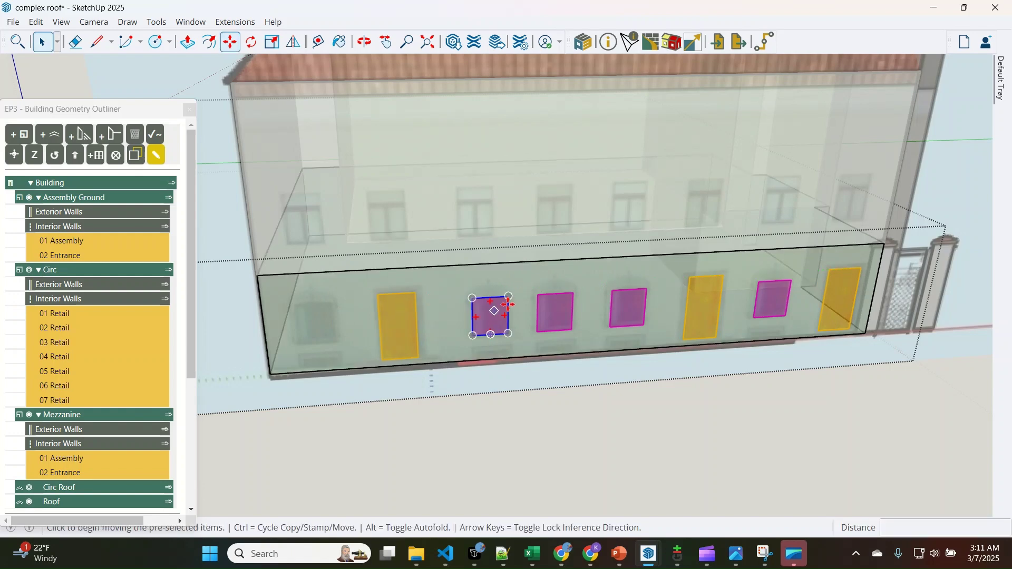
{"action": "left_click", "coordinate": [507, 297]}
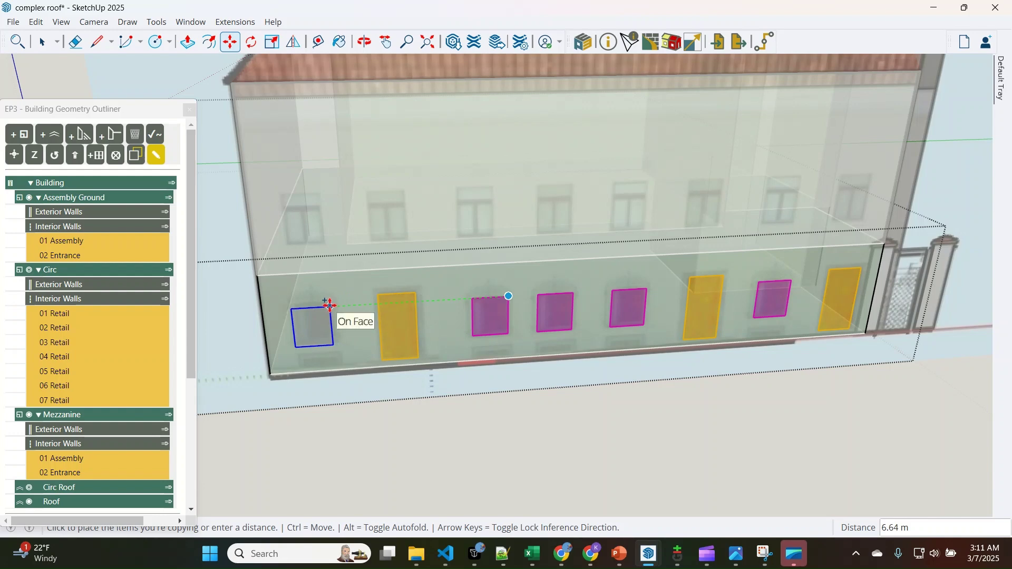
{"action": "left_click", "coordinate": [335, 305]}
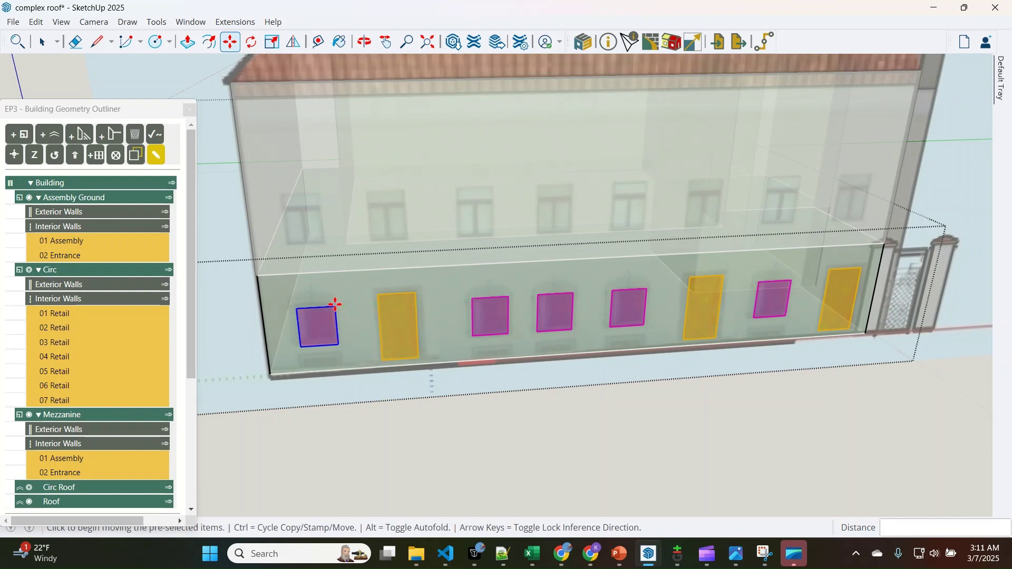
{"action": "key", "text": "space"}
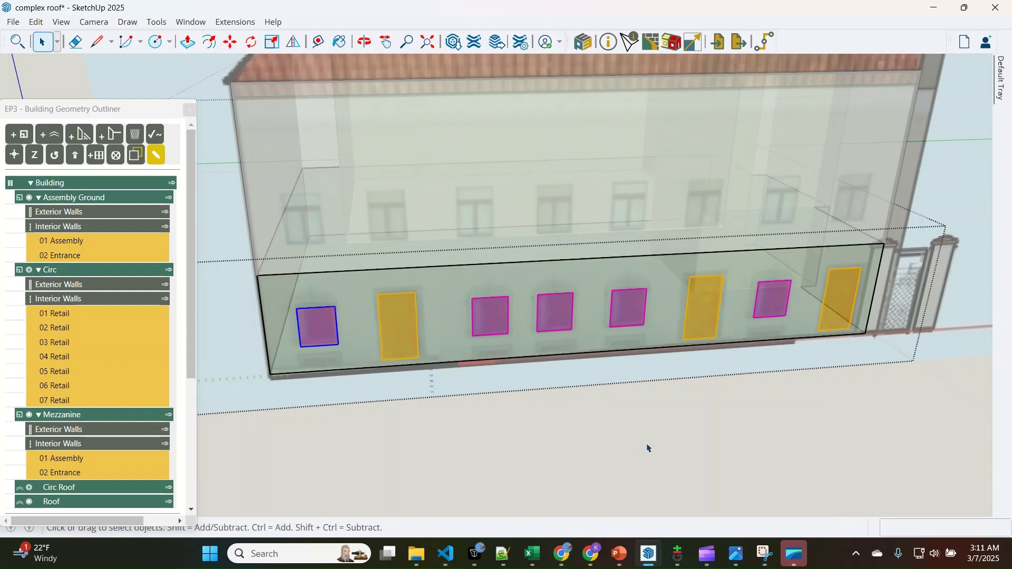
{"action": "left_click", "coordinate": [649, 448]}
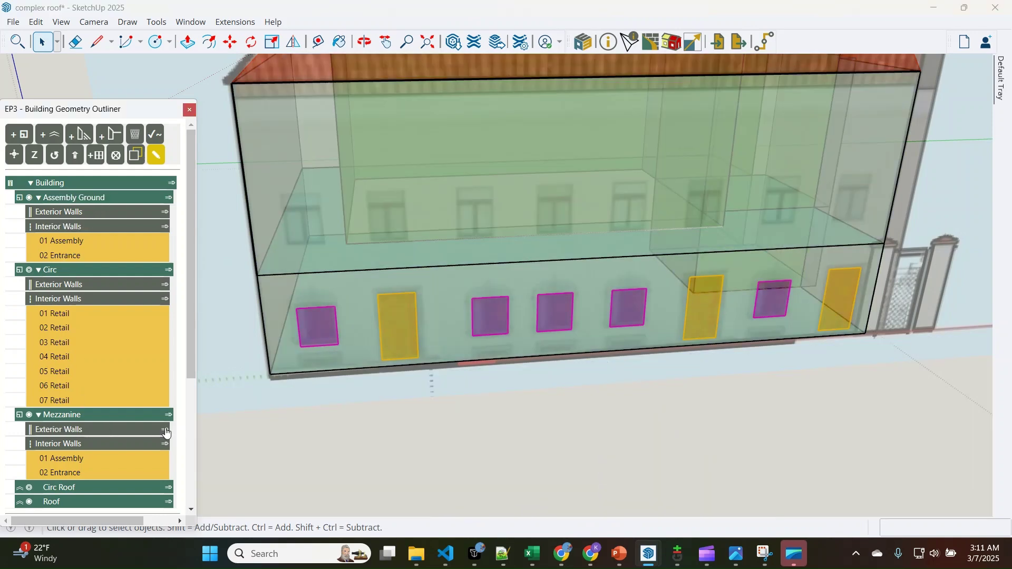
Select the Mezzanine's long exterior wall face and place a window at the first pictured opening from the far corner
{"action": "scroll", "coordinate": [166, 427], "scroll_direction": "down", "scroll_amount": 4}
{"action": "left_click", "coordinate": [362, 259]}
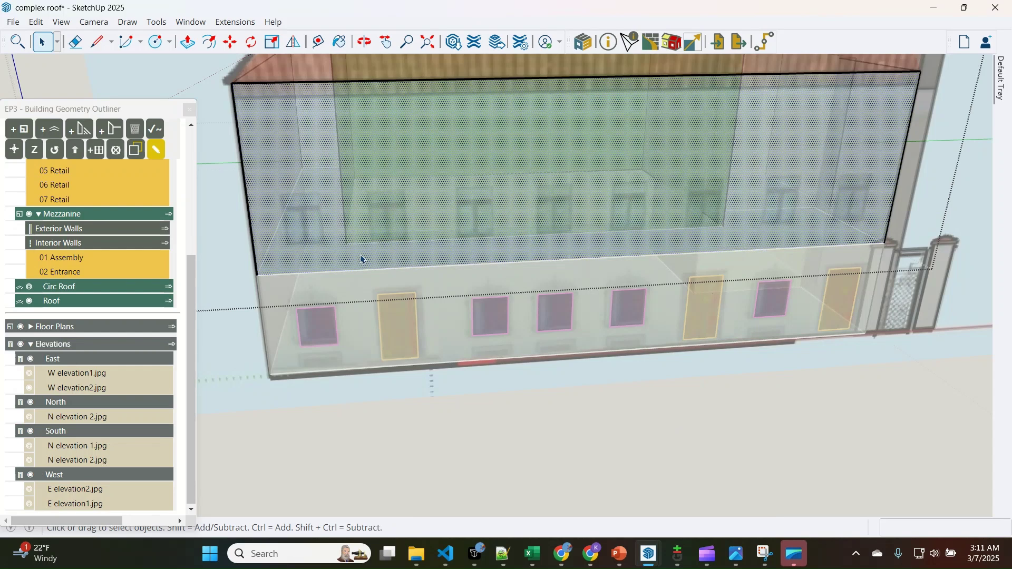
{"action": "right_click", "coordinate": [306, 226]}
{"action": "left_click", "coordinate": [365, 503]}
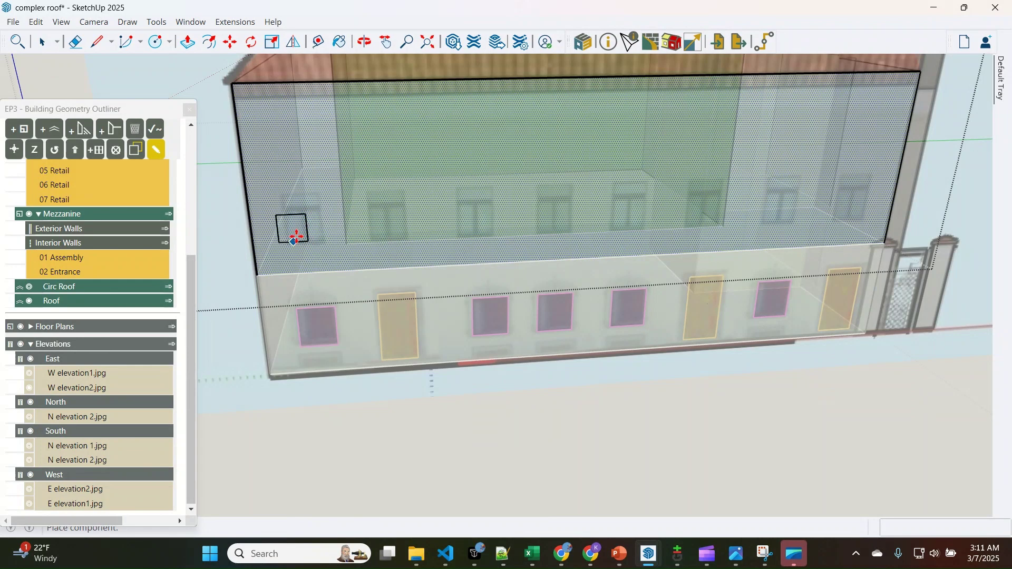
{"action": "left_click", "coordinate": [303, 237]}
Scale the Mezzanine window at its lower, side and upper edges to fill the pictured opening
{"action": "scroll", "coordinate": [311, 227], "scroll_direction": "up", "scroll_amount": 4}
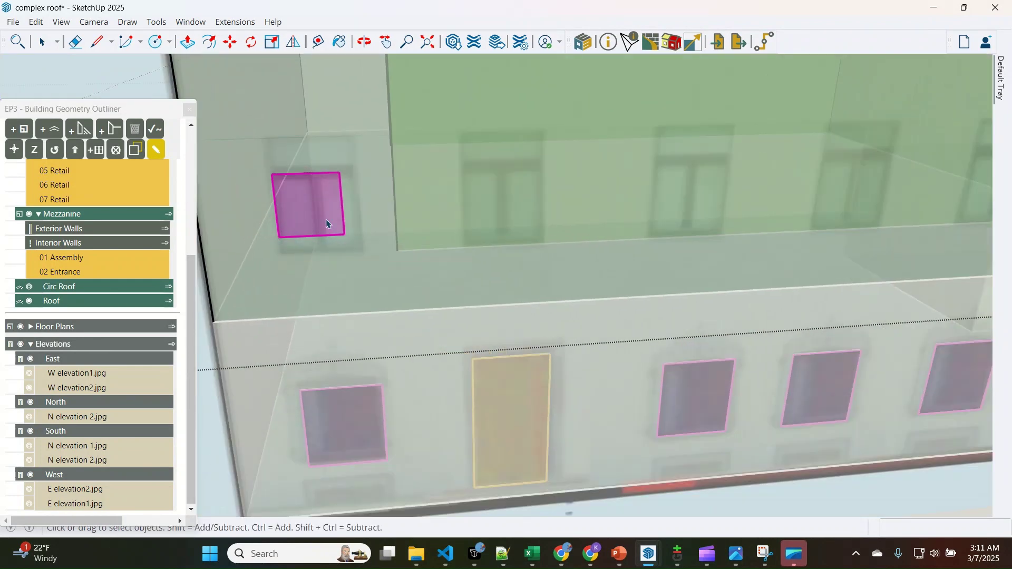
{"action": "key", "text": "s"}
{"action": "mouse_move", "coordinate": [312, 238]}
{"action": "left_mouse_down"}
{"action": "mouse_move", "coordinate": [318, 255]}
{"action": "mouse_move", "coordinate": [326, 252]}
{"action": "left_mouse_up"}
{"action": "mouse_move", "coordinate": [342, 213]}
{"action": "left_mouse_down"}
{"action": "mouse_move", "coordinate": [368, 212]}
{"action": "mouse_move", "coordinate": [357, 212]}
{"action": "left_mouse_up"}
{"action": "left_click_drag", "start_coordinate": [311, 173], "coordinate": [310, 138]}
{"action": "key", "text": "space"}
Copy the scaled Mezzanine window about 3 m along the wall to the second pictured opening
{"action": "key", "text": "m"}
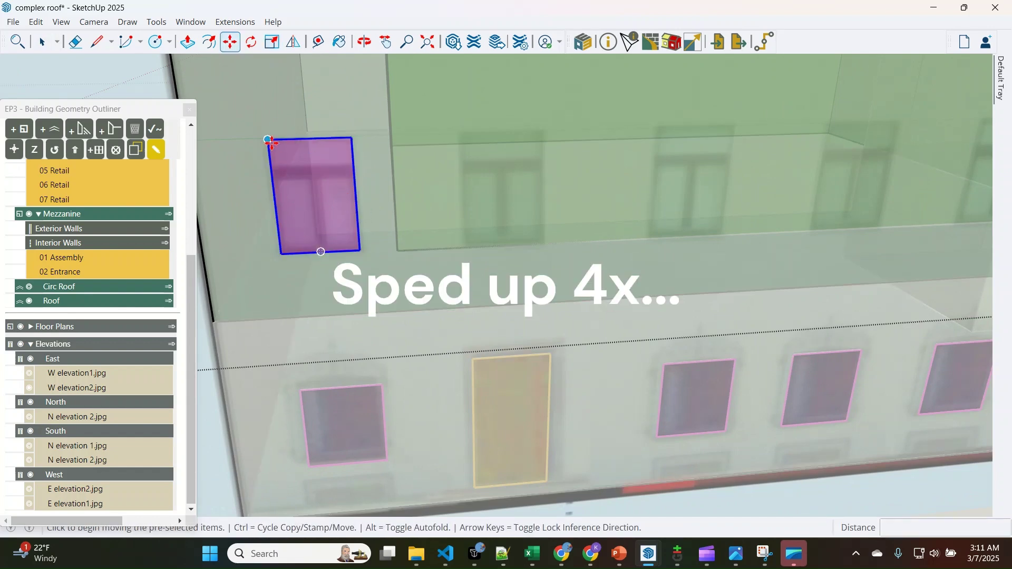
{"action": "left_click", "coordinate": [268, 140]}
{"action": "key", "text": "ctrl"}
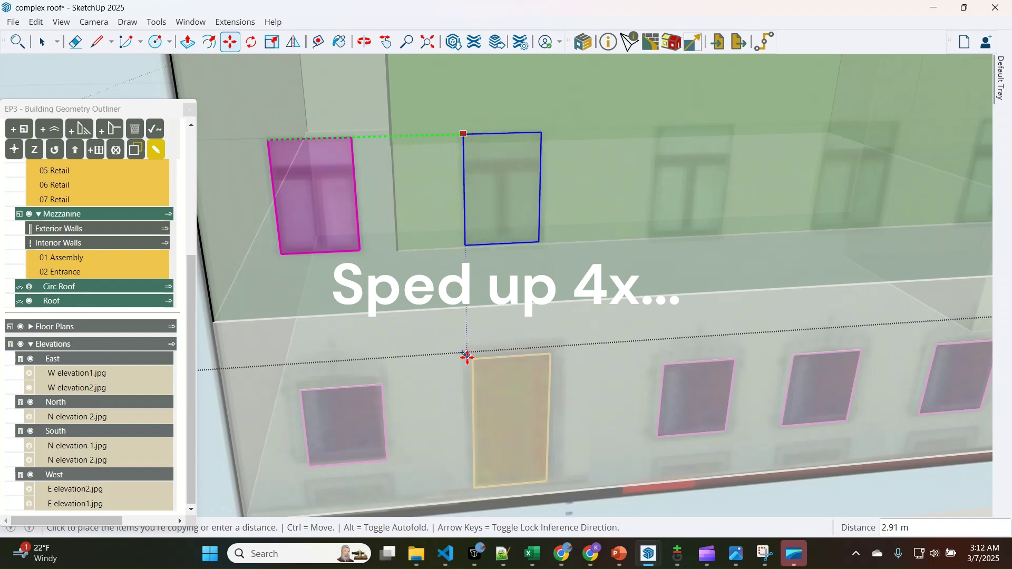
{"action": "left_click", "coordinate": [475, 136]}
Copy the second Mezzanine window along the wall and shift the copy to line up with the third pictured opening
{"action": "left_click", "coordinate": [469, 133]}
{"action": "key", "text": "ctrl"}
{"action": "left_click", "coordinate": [676, 365]}
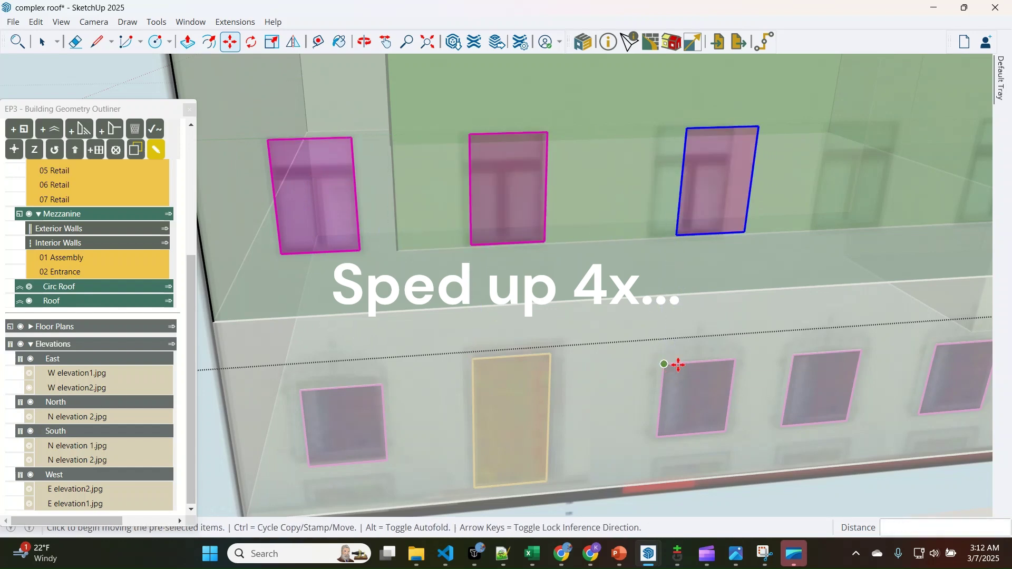
{"action": "left_click", "coordinate": [677, 236]}
{"action": "left_click", "coordinate": [649, 235]}
Copy the third Mezzanine window along the wall to the fourth pictured opening
{"action": "left_click", "coordinate": [649, 236]}
{"action": "key", "text": "ctrl"}
{"action": "scroll", "coordinate": [454, 241], "scroll_direction": "down", "scroll_amount": 3}
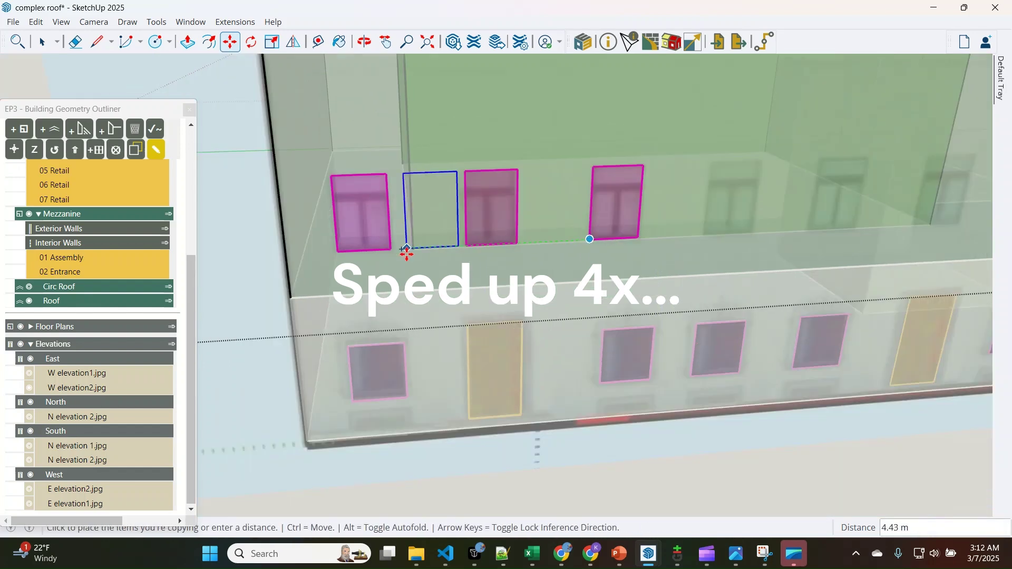
{"action": "scroll", "coordinate": [685, 232], "scroll_direction": "up", "scroll_amount": 1}
{"action": "scroll", "coordinate": [539, 291], "scroll_direction": "down", "scroll_amount": 4}
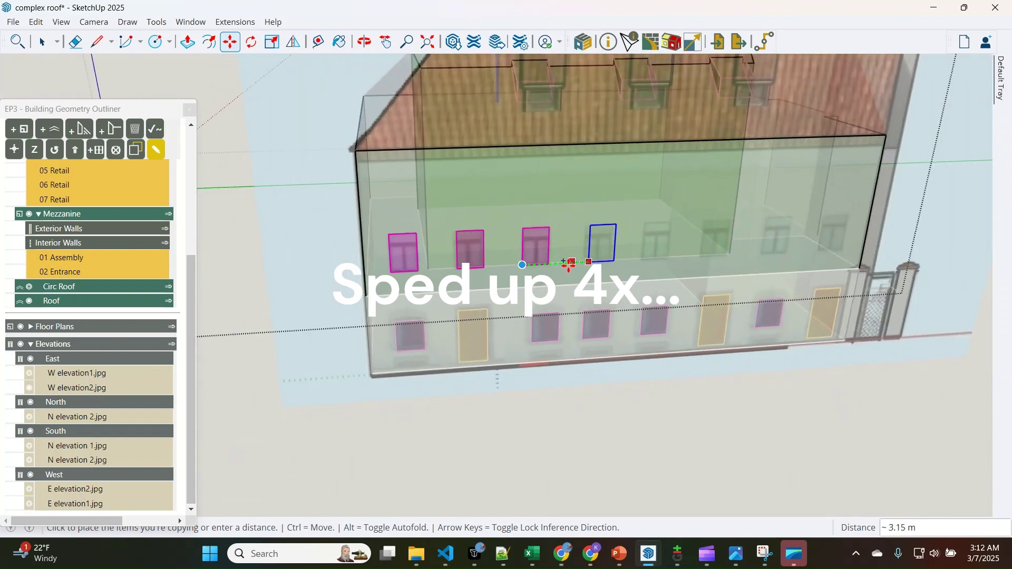
{"action": "left_click", "coordinate": [583, 262]}
Copy the Mezzanine window onward along the wall to the fifth and sixth pictured openings
{"action": "left_click", "coordinate": [584, 225]}
{"action": "key", "text": "ctrl"}
{"action": "left_click", "coordinate": [647, 222]}
{"action": "key", "text": "ctrl"}
{"action": "left_click", "coordinate": [646, 222]}
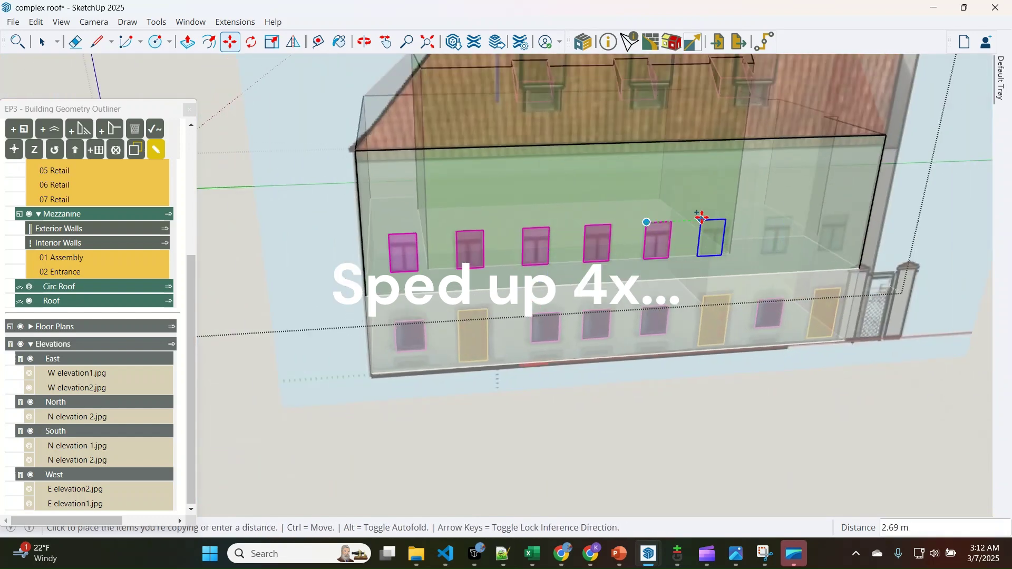
{"action": "left_click", "coordinate": [704, 220]}
Copy the sixth Mezzanine window along the wall to the seventh pictured opening
{"action": "left_click", "coordinate": [705, 220]}
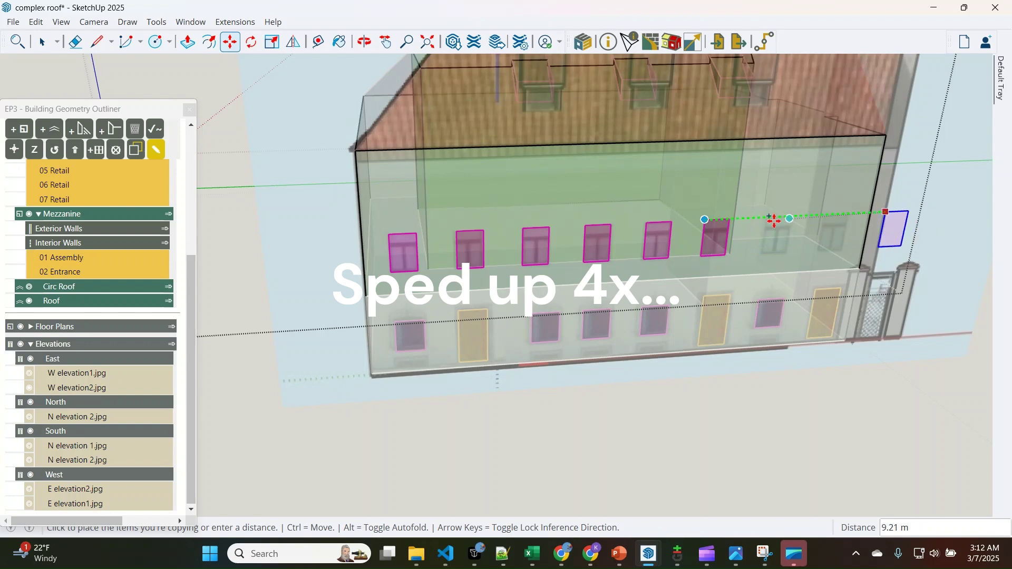
{"action": "scroll", "coordinate": [759, 200], "scroll_direction": "up", "scroll_amount": 4}
{"action": "left_click", "coordinate": [739, 195]}
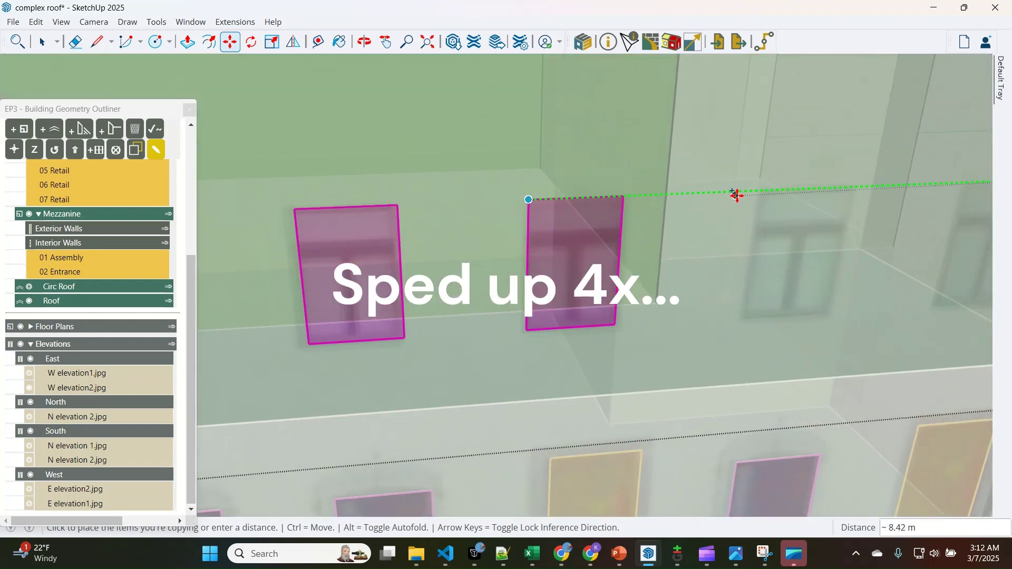
{"action": "left_click", "coordinate": [736, 194]}
{"action": "left_click", "coordinate": [757, 220]}
{"action": "scroll", "coordinate": [758, 220], "scroll_direction": "down", "scroll_amount": 6}
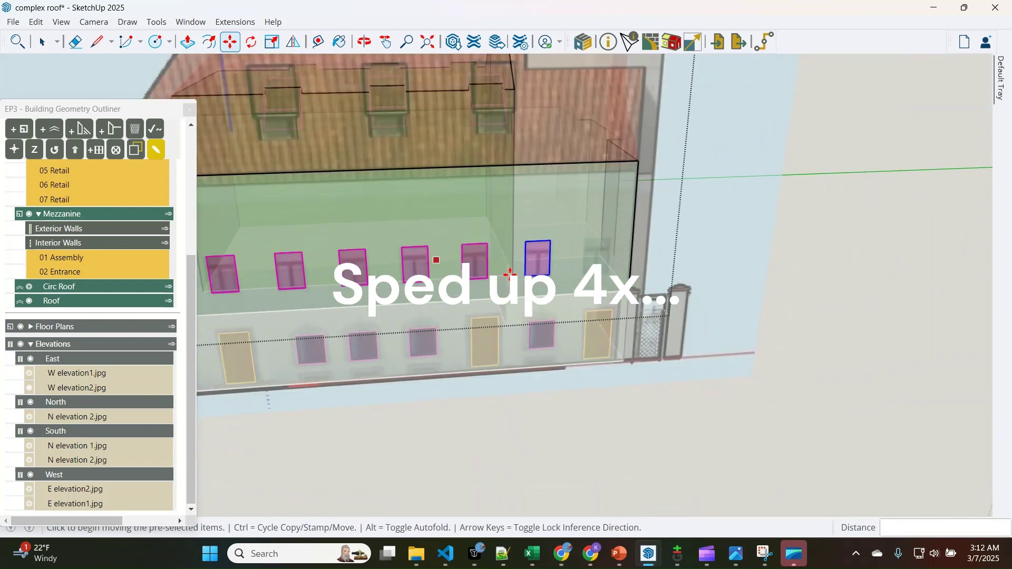
Copy the seventh Mezzanine window along the wall to the last pictured opening near the building corner
{"action": "key", "text": "o"}
{"action": "scroll", "coordinate": [514, 243], "scroll_direction": "up", "scroll_amount": 6}
{"action": "middle_click_drag", "start_coordinate": [528, 212], "coordinate": [507, 260]}
{"action": "left_click", "coordinate": [559, 264]}
{"action": "key", "text": "ctrl"}
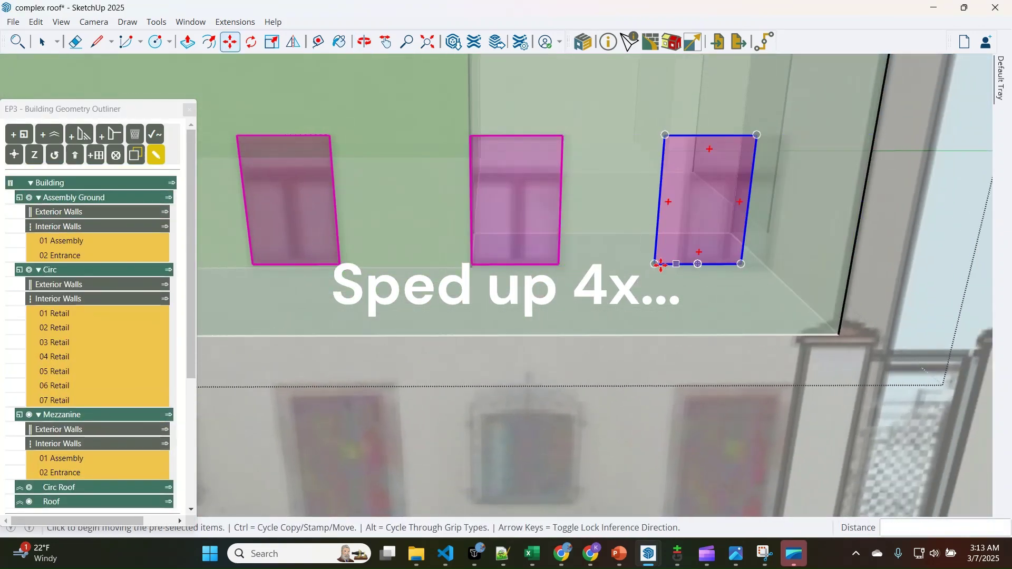
{"action": "left_click", "coordinate": [769, 264]}
{"action": "scroll", "coordinate": [749, 274], "scroll_direction": "down", "scroll_amount": 8}
{"action": "key", "text": "space"}
{"action": "middle_click_drag", "start_coordinate": [582, 348], "coordinate": [606, 127]}
{"action": "scroll", "coordinate": [486, 259], "scroll_direction": "down", "scroll_amount": 1}
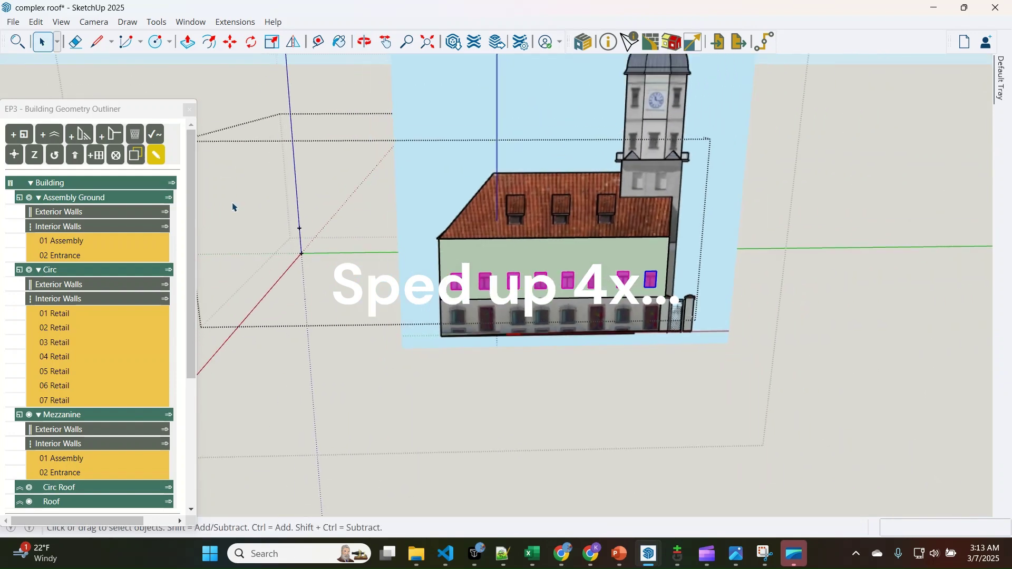
Open the Roof for editing and hide the exterior geometry around it
{"action": "left_click_drag", "start_coordinate": [191, 237], "coordinate": [190, 385]}
{"action": "left_click", "coordinate": [170, 301]}
{"action": "left_click", "coordinate": [140, 154]}
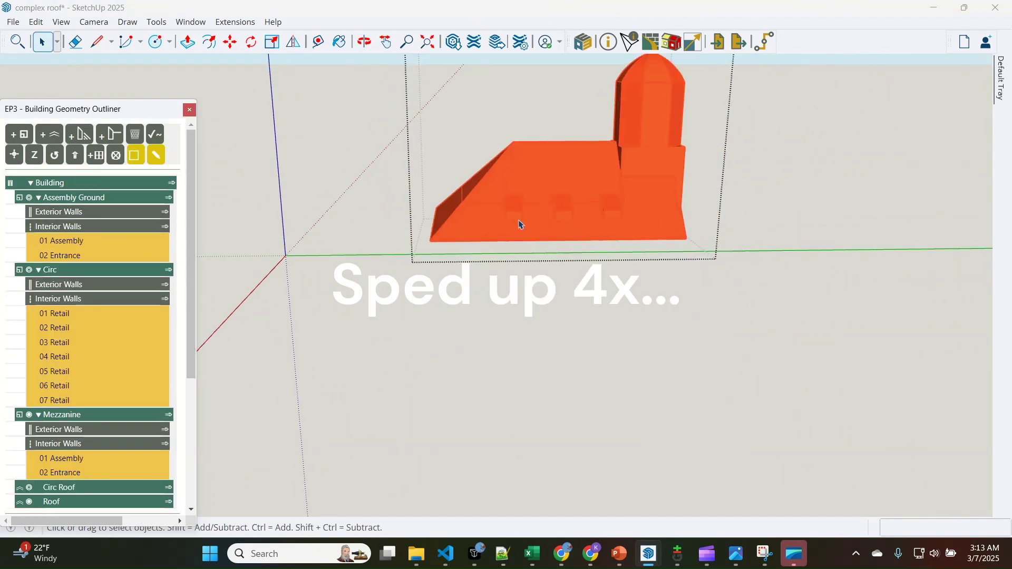
{"action": "scroll", "coordinate": [520, 215], "scroll_direction": "up", "scroll_amount": 5}
{"action": "right_click", "coordinate": [520, 215]}
{"action": "key", "text": "Escape"}
{"action": "scroll", "coordinate": [90, 316], "scroll_direction": "down", "scroll_amount": 5}
Show the exterior geometry again and hide the W elevation1.jpg image covering the facade
{"action": "left_click", "coordinate": [140, 160]}
{"action": "scroll", "coordinate": [623, 285], "scroll_direction": "down", "scroll_amount": 5}
{"action": "middle_click_drag", "start_coordinate": [623, 285], "coordinate": [506, 306]}
{"action": "scroll", "coordinate": [481, 334], "scroll_direction": "down", "scroll_amount": 3}
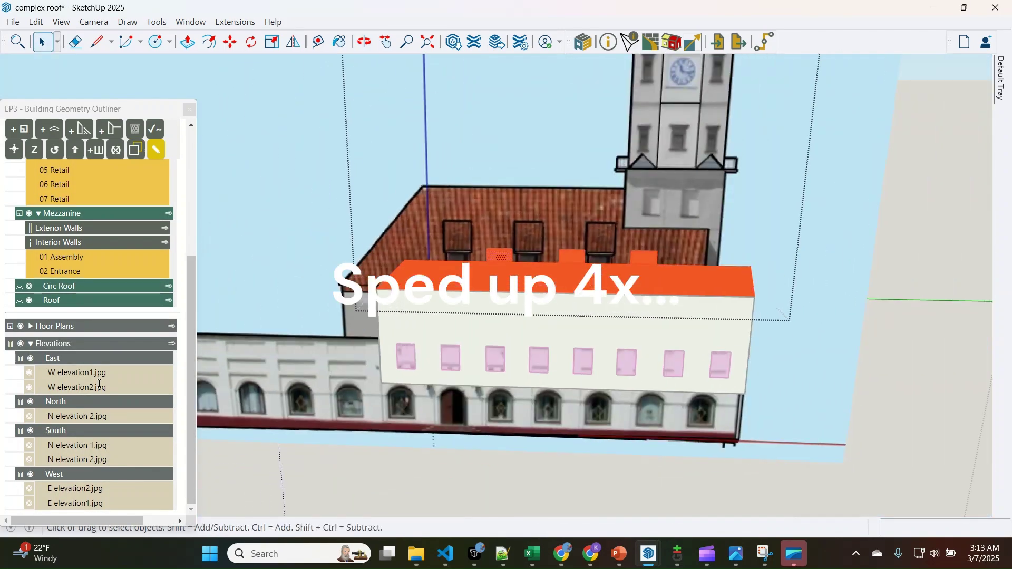
{"action": "left_click", "coordinate": [30, 373]}
{"action": "left_click", "coordinate": [30, 374]}
{"action": "scroll", "coordinate": [764, 284], "scroll_direction": "down", "scroll_amount": 1}
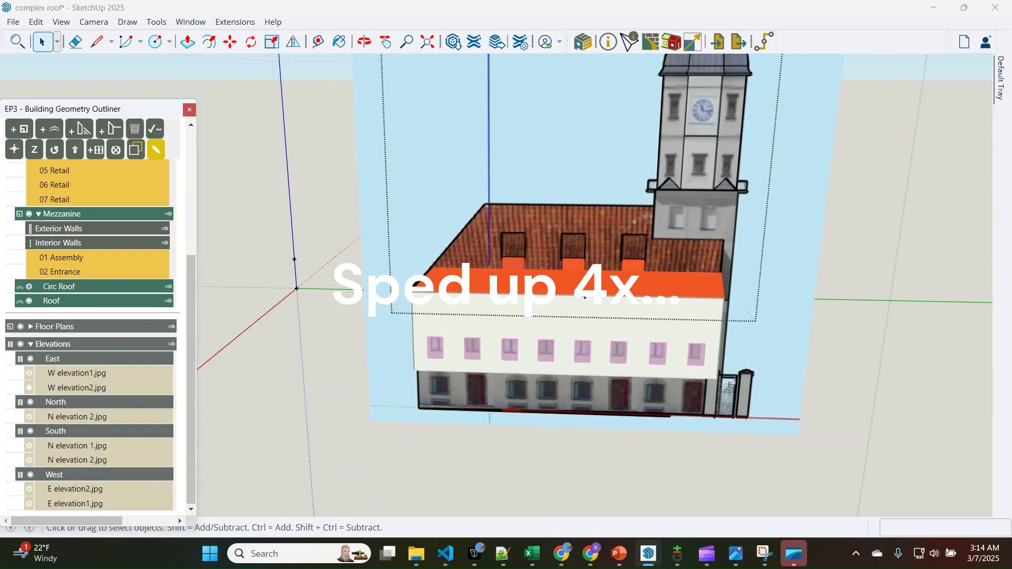
Turn on X-ray and add an EP3 window to the front face of the first roof dormer
{"action": "key", "text": "x"}
{"action": "scroll", "coordinate": [515, 254], "scroll_direction": "up", "scroll_amount": 9}
{"action": "scroll", "coordinate": [491, 220], "scroll_direction": "down", "scroll_amount": 5}
{"action": "right_click", "coordinate": [500, 233]}
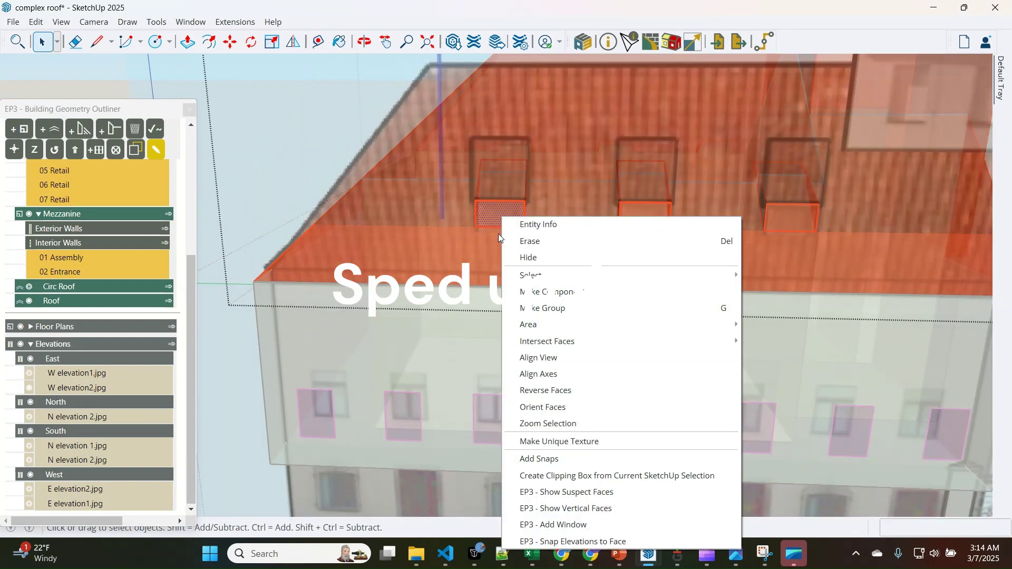
{"action": "left_click", "coordinate": [546, 526]}
{"action": "scroll", "coordinate": [502, 210], "scroll_direction": "up", "scroll_amount": 6}
{"action": "left_click", "coordinate": [536, 250]}
{"action": "scroll", "coordinate": [505, 237], "scroll_direction": "up", "scroll_amount": 2}
Move the dormer window to the face's lower corner and scale it to nearly fill the dormer front
{"action": "key", "text": "m"}
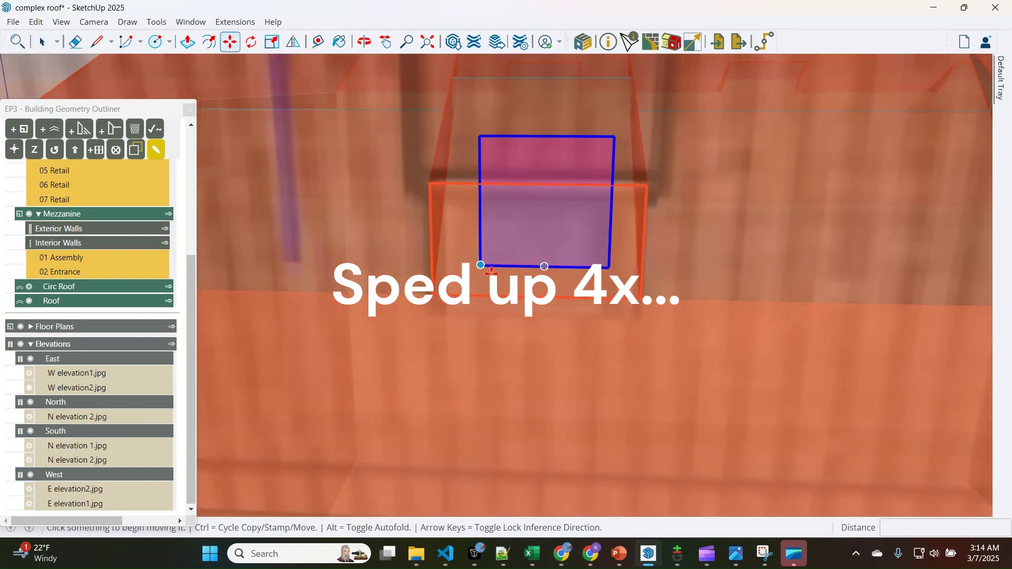
{"action": "key", "text": "space"}
{"action": "left_click", "coordinate": [529, 257]}
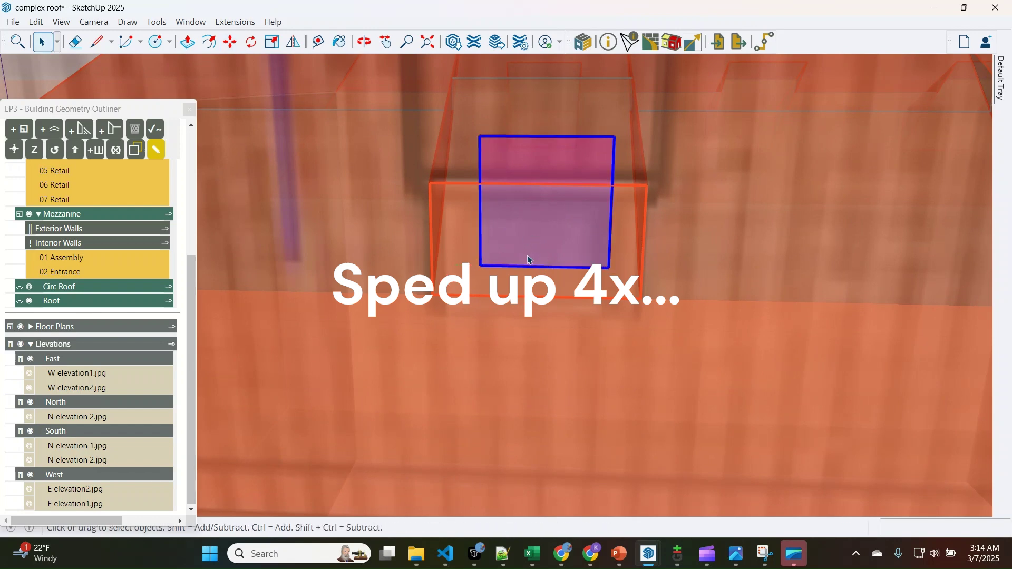
{"action": "key", "text": "m"}
{"action": "left_click", "coordinate": [481, 266]}
{"action": "left_click", "coordinate": [441, 289]}
{"action": "key", "text": "s"}
{"action": "left_click", "coordinate": [570, 228]}
{"action": "left_click", "coordinate": [638, 213]}
{"action": "left_click", "coordinate": [537, 163]}
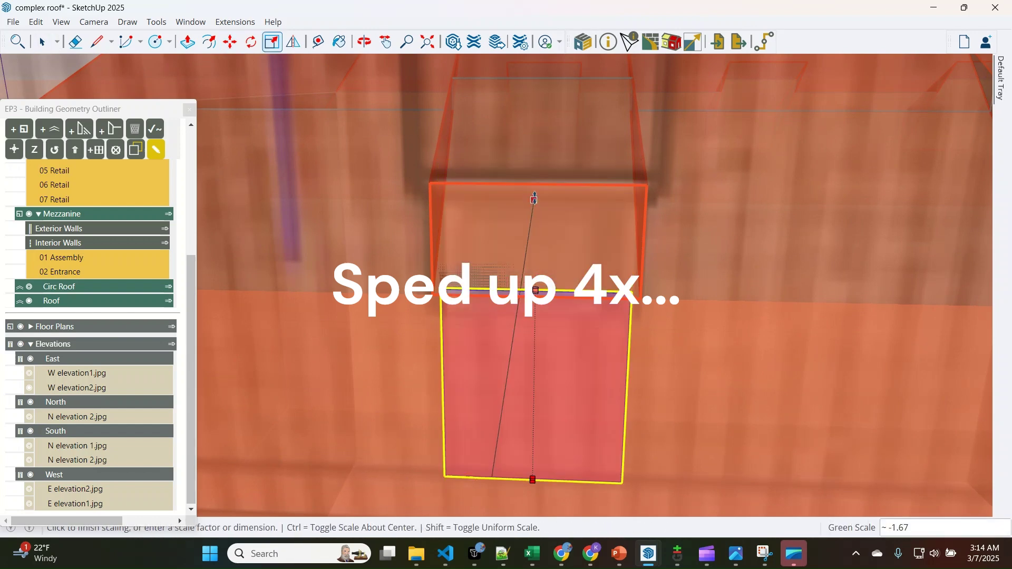
{"action": "left_click", "coordinate": [533, 198]}
{"action": "key", "text": "space"}
Copy the first dormer's window to the matching corners of the second and third dormers
{"action": "key", "text": "m"}
{"action": "key", "text": "ctrl"}
{"action": "left_click", "coordinate": [432, 296]}
{"action": "scroll", "coordinate": [392, 290], "scroll_direction": "down", "scroll_amount": 4}
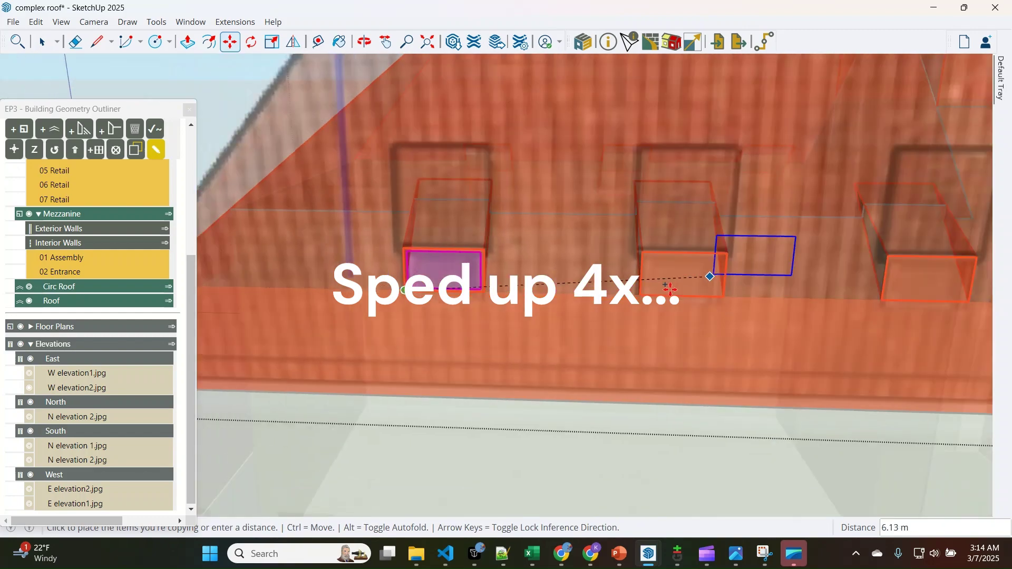
{"action": "left_click", "coordinate": [641, 293]}
{"action": "key", "text": "ctrl"}
{"action": "left_click", "coordinate": [641, 293]}
{"action": "left_click", "coordinate": [884, 296]}
{"action": "key", "text": "space"}
Isolate the roof, select the tower's front face and snap the elevation images to it
{"action": "scroll", "coordinate": [619, 317], "scroll_direction": "down", "scroll_amount": 2}
{"action": "scroll", "coordinate": [619, 317], "scroll_direction": "down", "scroll_amount": 3}
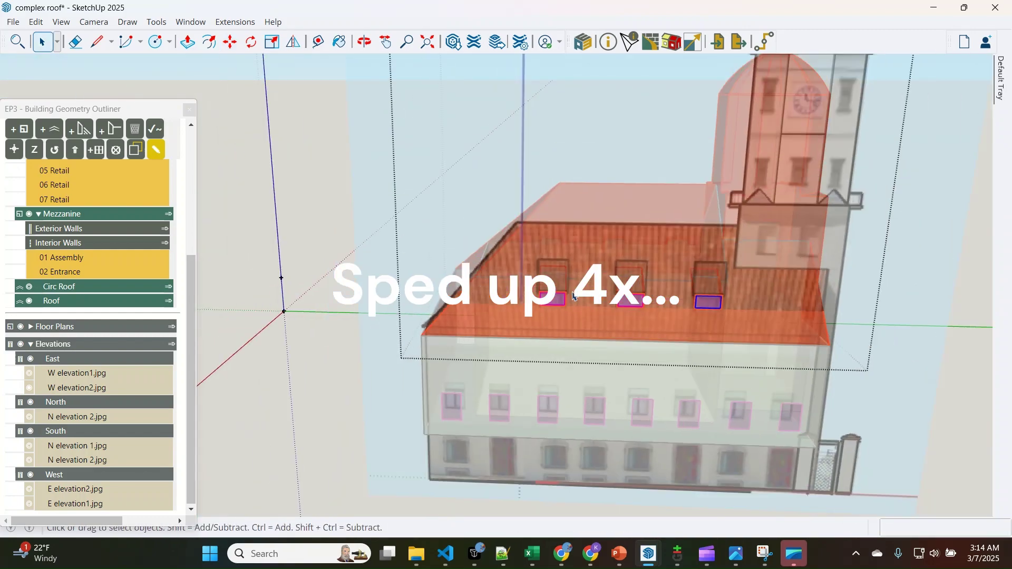
{"action": "scroll", "coordinate": [467, 312], "scroll_direction": "down", "scroll_amount": 2}
{"action": "scroll", "coordinate": [671, 259], "scroll_direction": "up", "scroll_amount": 2}
{"action": "key", "text": "x"}
{"action": "left_click", "coordinate": [134, 151]}
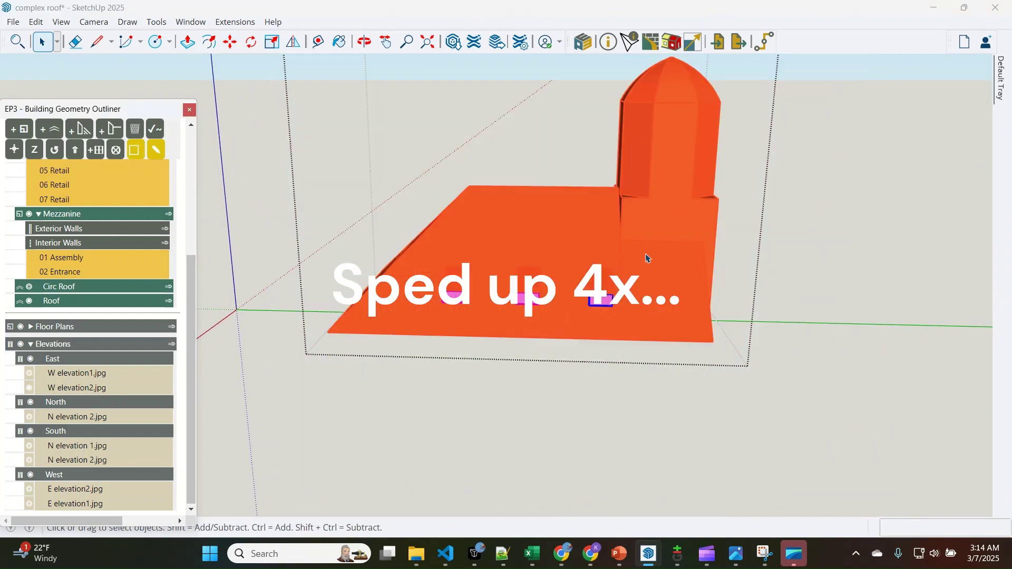
{"action": "left_click", "coordinate": [670, 221]}
{"action": "scroll", "coordinate": [670, 221], "scroll_direction": "up", "scroll_amount": 3}
{"action": "right_click", "coordinate": [671, 223]}
{"action": "left_click", "coordinate": [738, 546]}
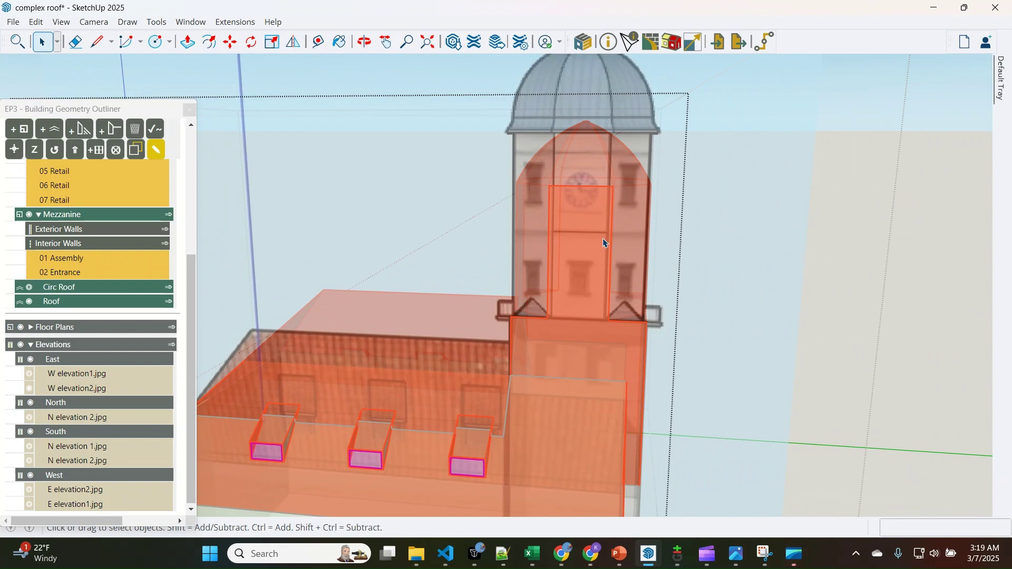
Select the tower's entire dome and raise it about 2.70 m to meet the pictured cornice
{"action": "middle_click_drag", "start_coordinate": [569, 308], "coordinate": [614, 342]}
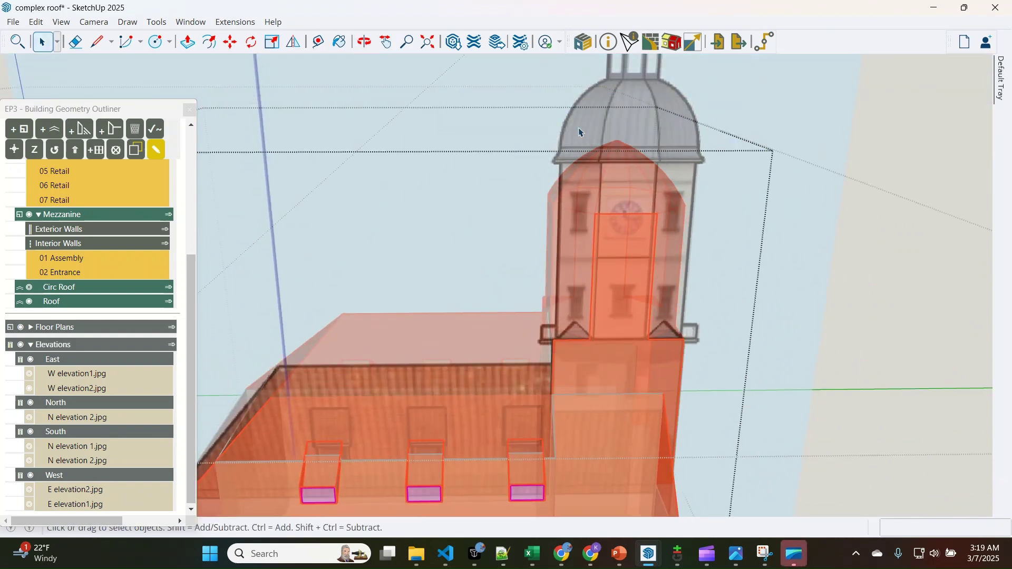
{"action": "scroll", "coordinate": [422, 229], "scroll_direction": "down", "scroll_amount": 1}
{"action": "scroll", "coordinate": [606, 174], "scroll_direction": "up", "scroll_amount": 2}
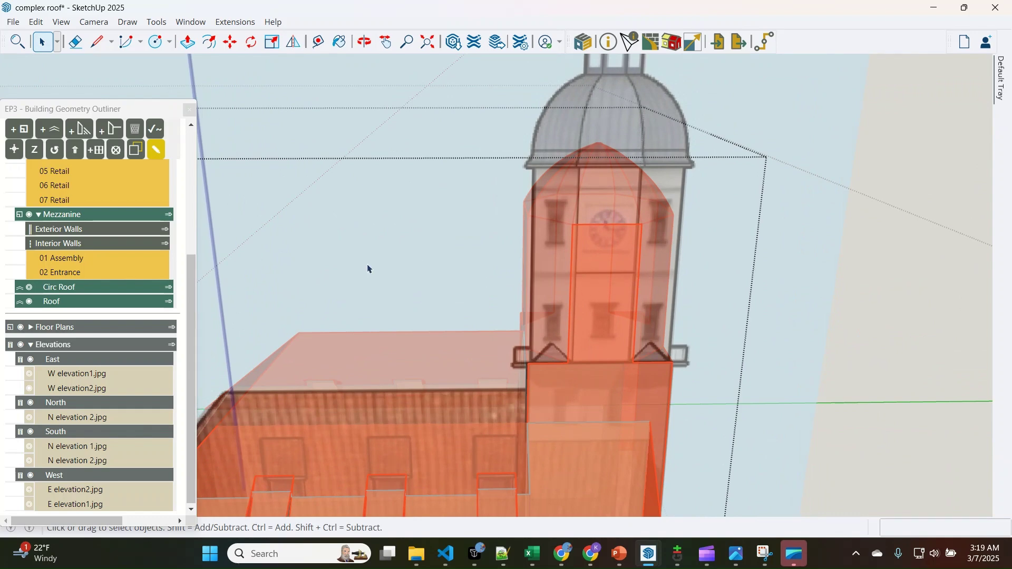
{"action": "left_click", "coordinate": [142, 160]}
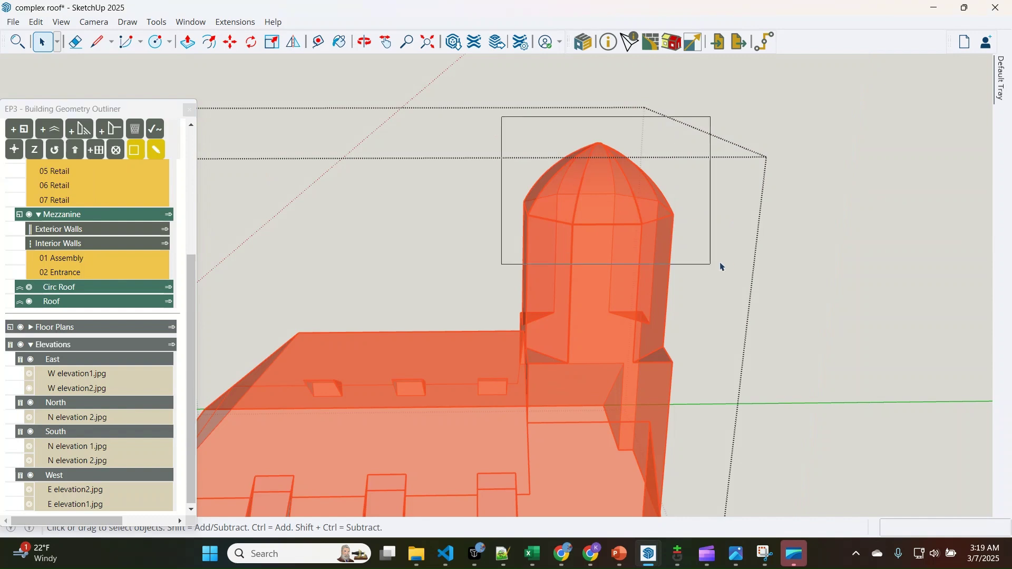
{"action": "left_click_drag", "start_coordinate": [740, 252], "coordinate": [739, 251]}
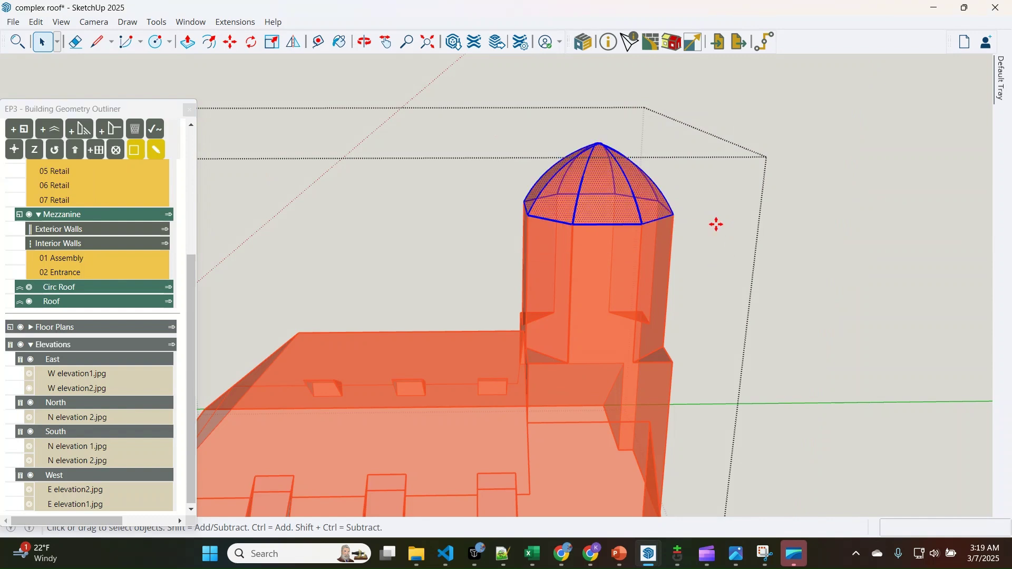
{"action": "key", "text": "m"}
{"action": "left_click", "coordinate": [675, 214]}
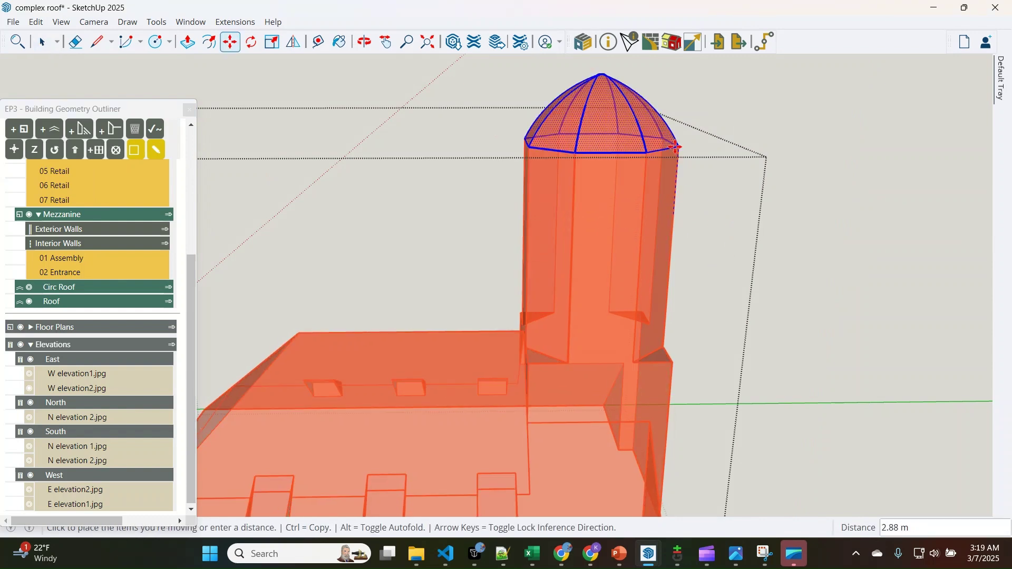
{"action": "left_click", "coordinate": [136, 152]}
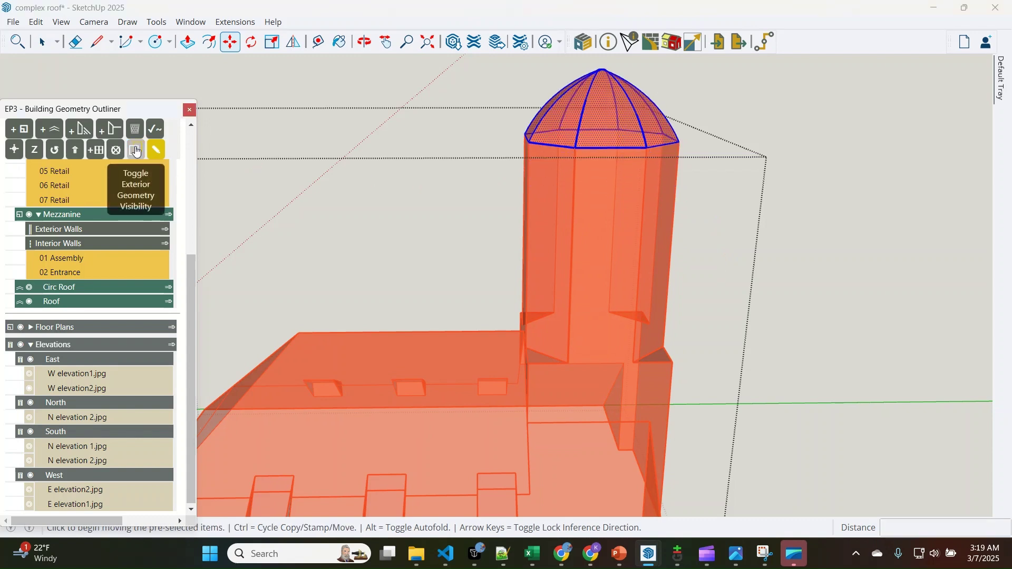
{"action": "left_click", "coordinate": [676, 216]}
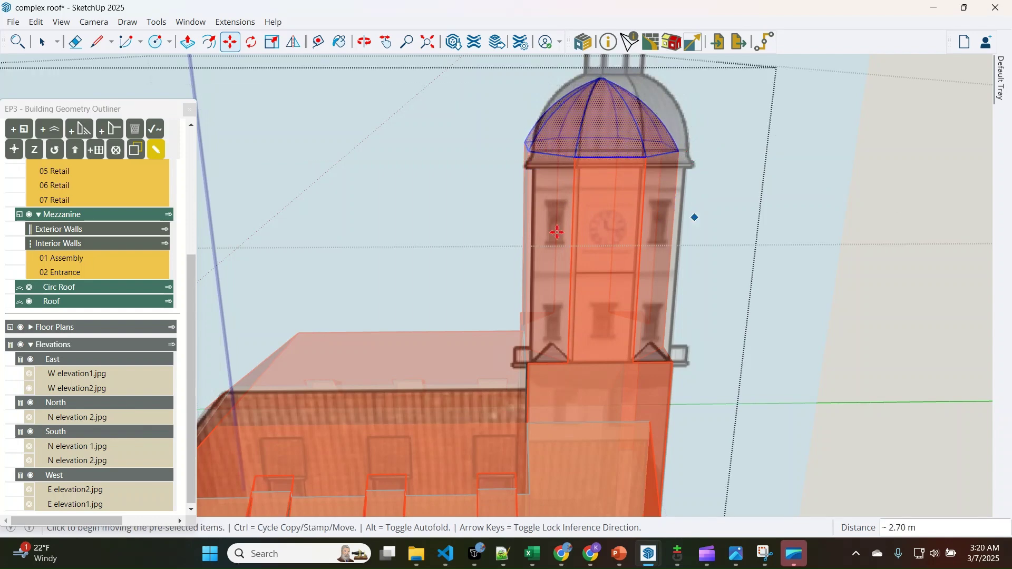
Place a window on the tower's front face at the lower central pictured opening and scale it narrower and taller to match
{"action": "middle_click_drag", "start_coordinate": [693, 216], "coordinate": [528, 343]}
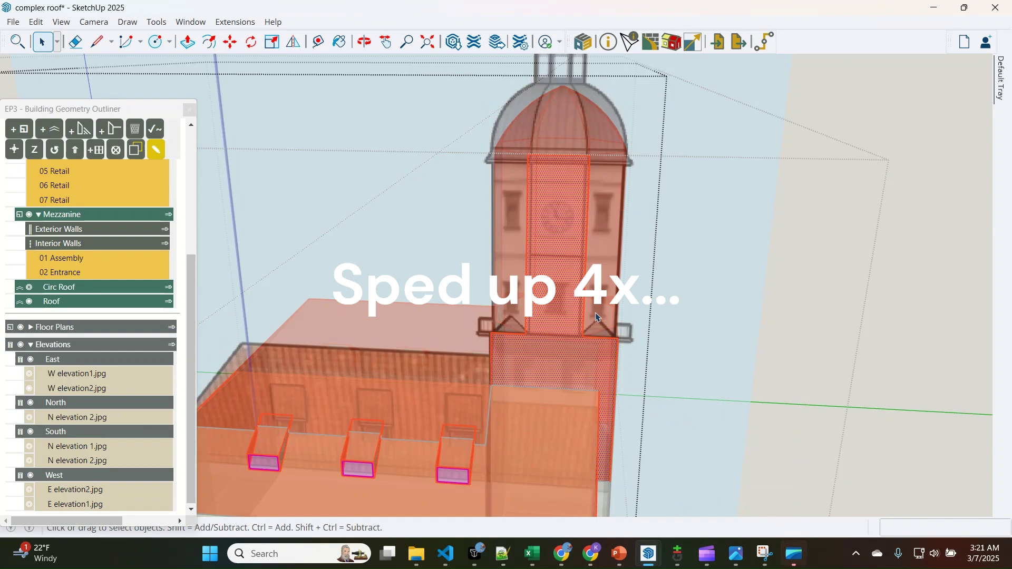
{"action": "scroll", "coordinate": [590, 354], "scroll_direction": "up", "scroll_amount": 8}
{"action": "left_click", "coordinate": [622, 332]}
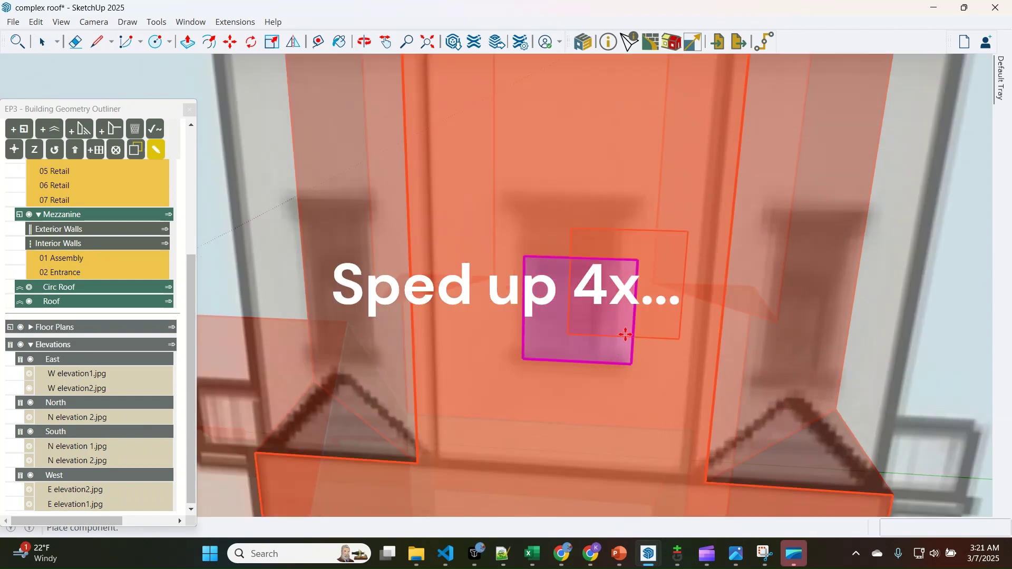
{"action": "key", "text": "s"}
{"action": "left_click_drag", "start_coordinate": [635, 312], "coordinate": [612, 311]}
{"action": "left_click_drag", "start_coordinate": [569, 258], "coordinate": [570, 218]}
Copy the tower's front window onto the adjacent angled tower face at the same height
{"action": "scroll", "coordinate": [548, 348], "scroll_direction": "down", "scroll_amount": 3}
{"action": "key", "text": "m"}
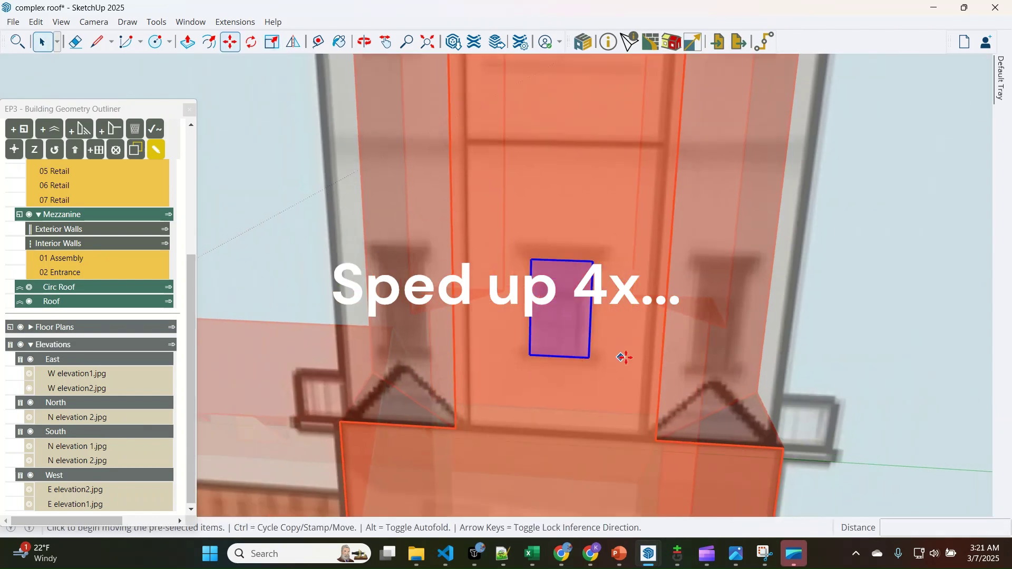
{"action": "key", "text": "ctrl"}
{"action": "left_click", "coordinate": [592, 358]}
{"action": "scroll", "coordinate": [580, 369], "scroll_direction": "down", "scroll_amount": 2}
{"action": "scroll", "coordinate": [585, 358], "scroll_direction": "down", "scroll_amount": 3}
{"action": "middle_click_drag", "start_coordinate": [687, 350], "coordinate": [536, 380]}
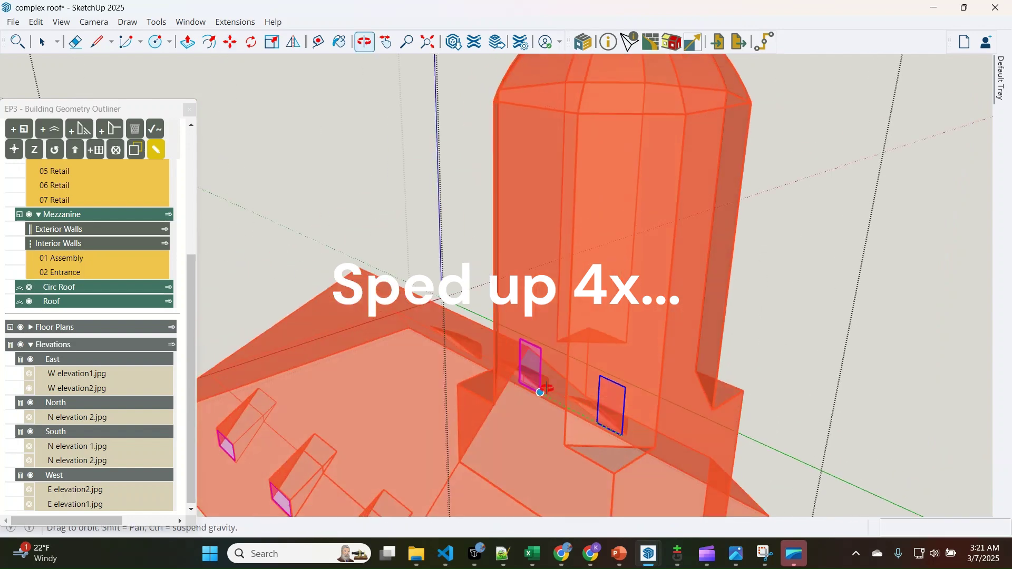
{"action": "scroll", "coordinate": [637, 407], "scroll_direction": "up", "scroll_amount": 3}
{"action": "left_click", "coordinate": [636, 407]}
{"action": "key", "text": "space"}
Copy the angled face's window straight up to the level of the upper pictured tower windows
{"action": "middle_click_drag", "start_coordinate": [668, 420], "coordinate": [610, 226]}
{"action": "key", "text": "l"}
{"action": "scroll", "coordinate": [587, 222], "scroll_direction": "up", "scroll_amount": 3}
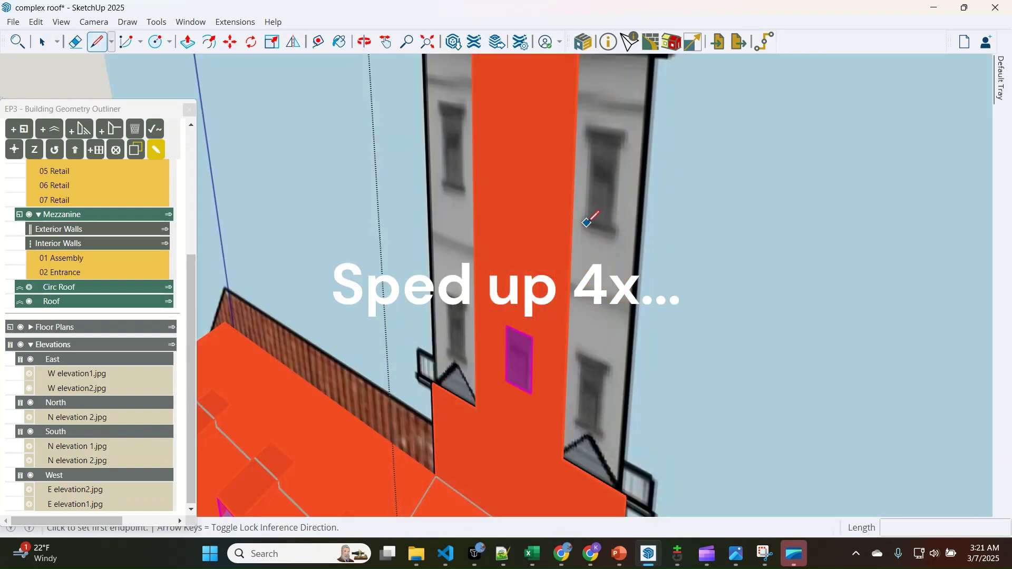
{"action": "key", "text": "m"}
{"action": "left_click", "coordinate": [599, 228]}
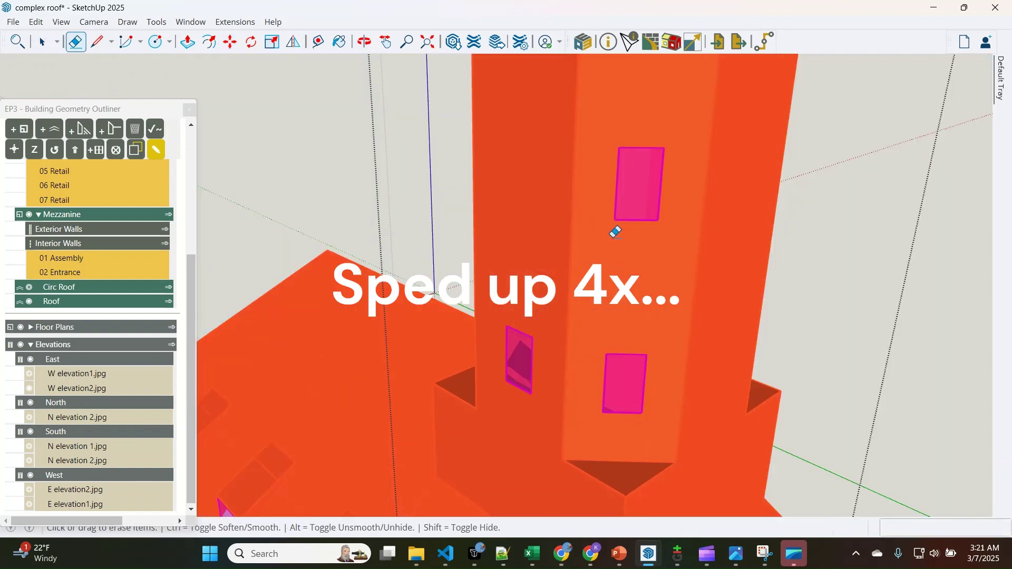
{"action": "key", "text": "space"}
Select the upper and lower windows on the angled tower face and copy the pair onto the next face
{"action": "middle_click_drag", "start_coordinate": [612, 228], "coordinate": [553, 359]}
{"action": "scroll", "coordinate": [614, 366], "scroll_direction": "down", "scroll_amount": 3}
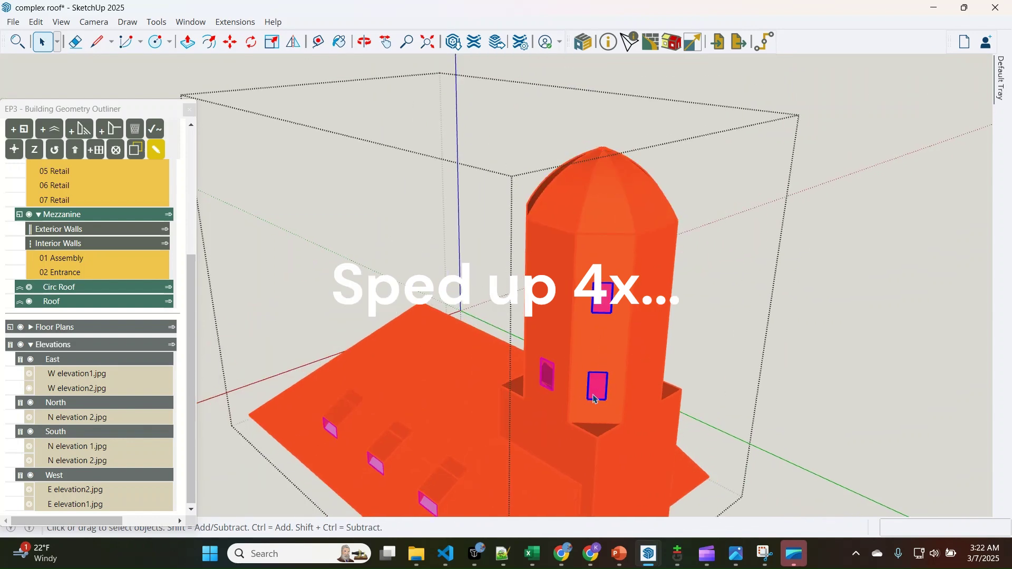
{"action": "left_click", "coordinate": [588, 399]}
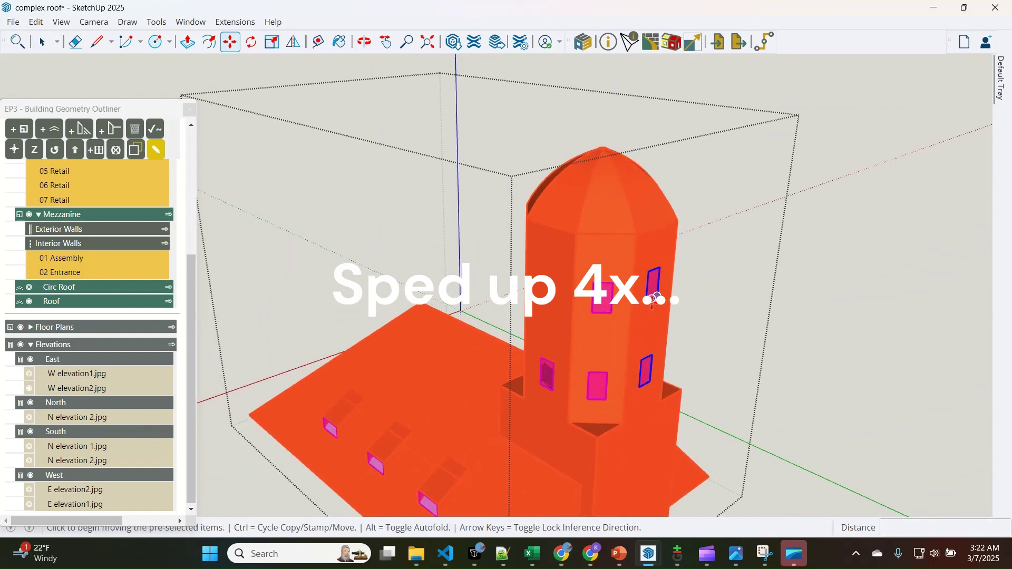
{"action": "left_click", "coordinate": [642, 345]}
{"action": "key", "text": "space"}
Copy the window pair about 2.43 m onto the following face around the tower
{"action": "middle_click_drag", "start_coordinate": [642, 345], "coordinate": [278, 343]}
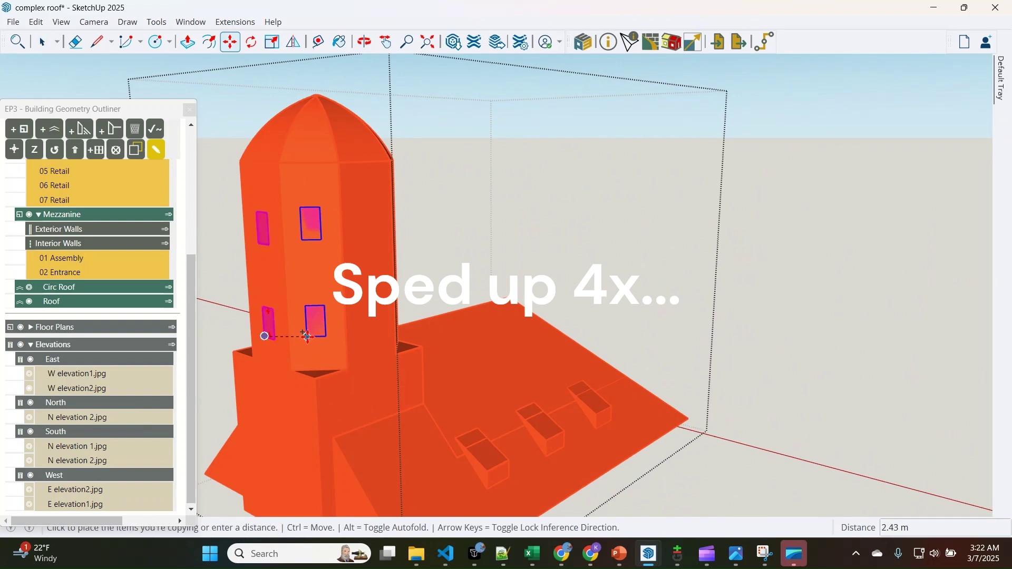
{"action": "left_click", "coordinate": [307, 336]}
{"action": "left_click", "coordinate": [312, 337]}
{"action": "scroll", "coordinate": [276, 340], "scroll_direction": "up", "scroll_amount": 3}
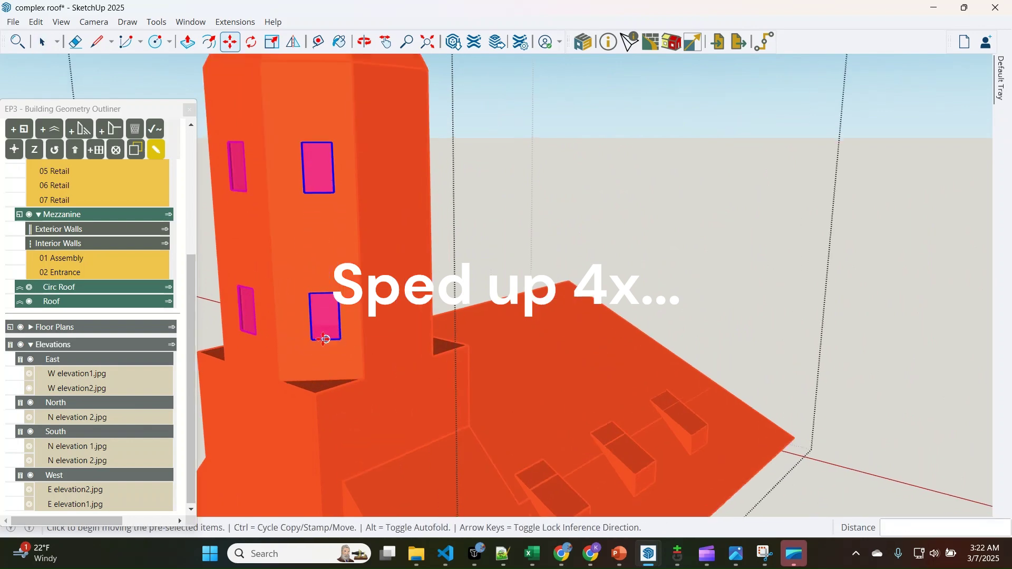
Copy the window pair onto the next tower face and centre it below the midpoint of the face's upper edge
{"action": "left_click", "coordinate": [270, 337]}
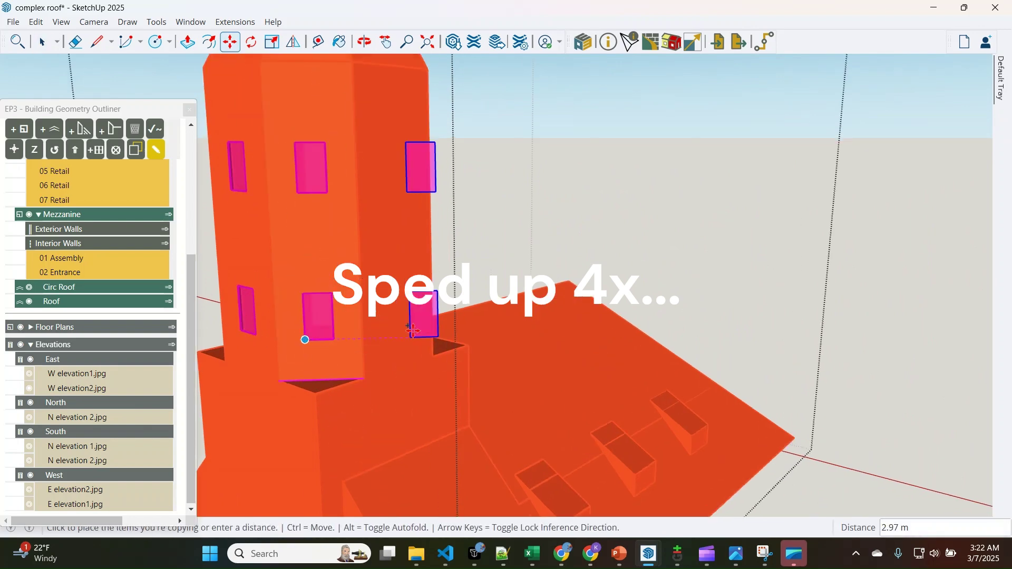
{"action": "left_click", "coordinate": [390, 331]}
{"action": "scroll", "coordinate": [390, 122], "scroll_direction": "up", "scroll_amount": 1}
{"action": "middle_click_drag", "start_coordinate": [386, 102], "coordinate": [385, 165], "text": "shift"}
{"action": "left_click", "coordinate": [396, 196]}
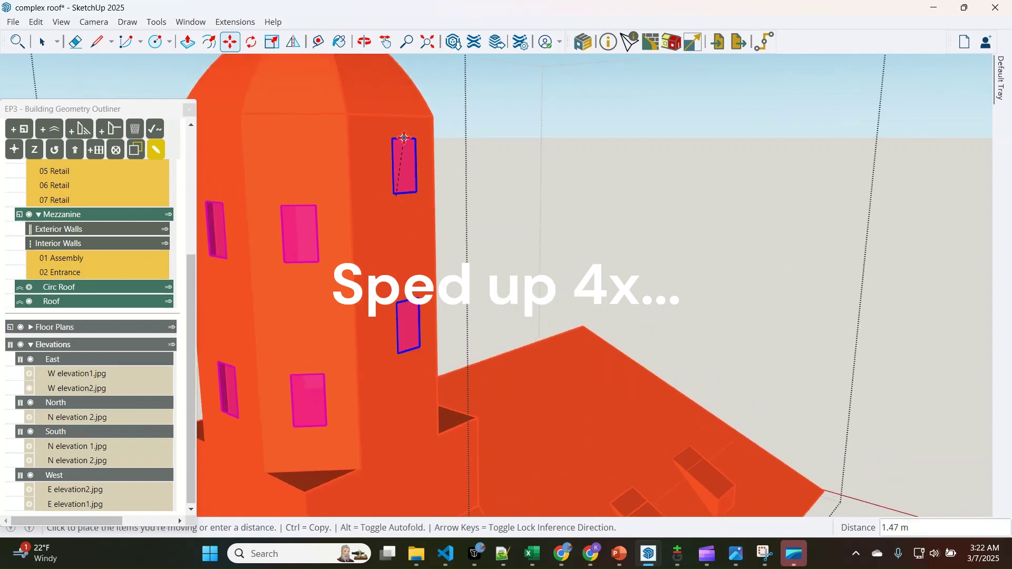
{"action": "left_click", "coordinate": [381, 115]}
{"action": "left_click", "coordinate": [381, 115]}
{"action": "left_click", "coordinate": [391, 115]}
{"action": "left_click", "coordinate": [379, 114]}
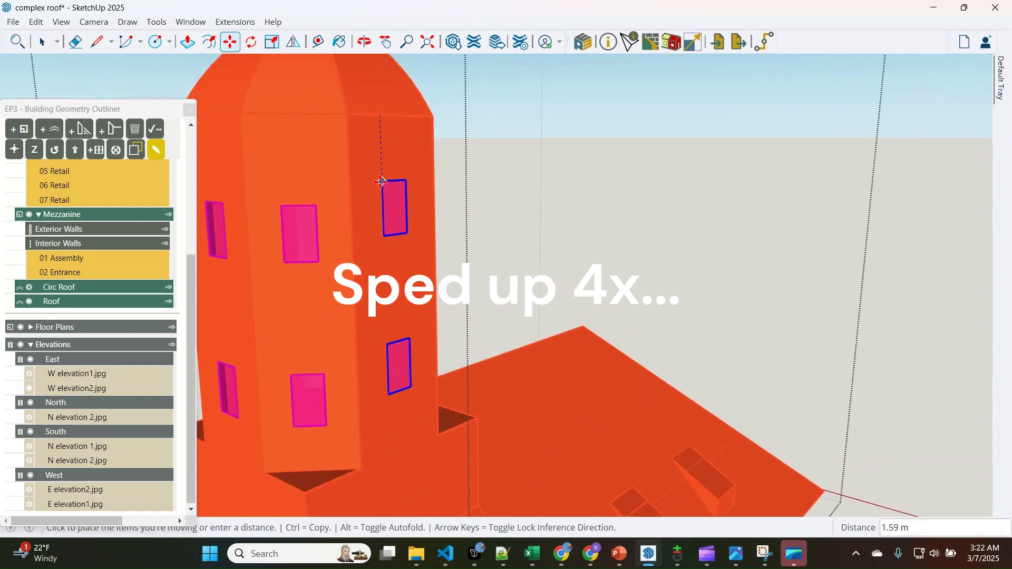
{"action": "left_click", "coordinate": [382, 202]}
Paste the window pair onto the following angled tower face, centre it on the face's lower edge and raise it 1.2 m
{"action": "middle_click_drag", "start_coordinate": [533, 323], "coordinate": [385, 359]}
{"action": "key", "text": "ctrl+v"}
{"action": "left_click", "coordinate": [354, 296]}
{"action": "scroll", "coordinate": [356, 299], "scroll_direction": "up", "scroll_amount": 2}
{"action": "left_click", "coordinate": [354, 296]}
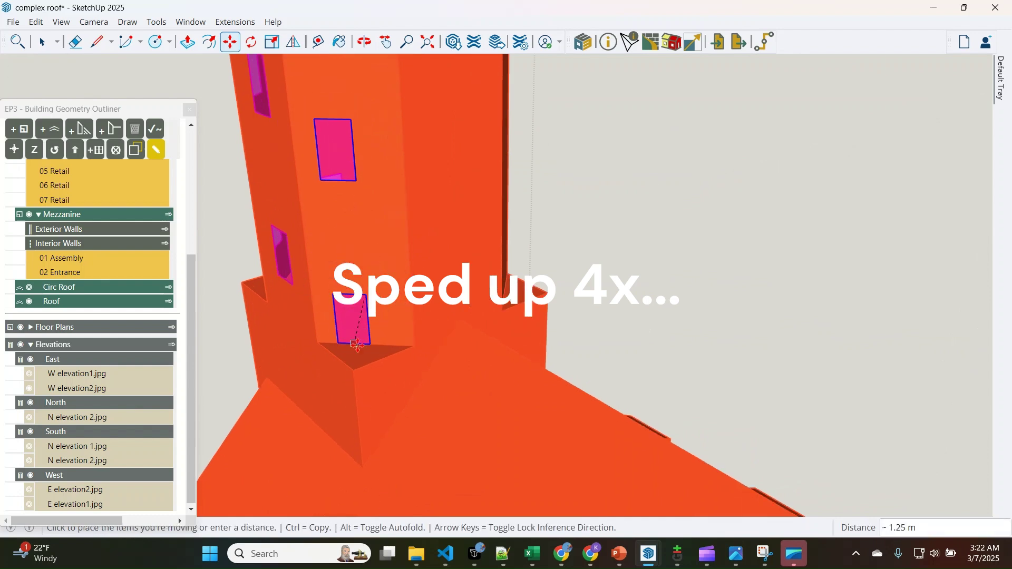
{"action": "left_click", "coordinate": [353, 344]}
{"action": "left_click", "coordinate": [355, 343]}
{"action": "left_click", "coordinate": [353, 343]}
{"action": "left_click", "coordinate": [381, 345]}
{"action": "type", "text": "1.2"}
{"action": "key", "text": "Return"}
Paste the window pair onto the remaining tower faces and position each pair above the face's lower edge
{"action": "key", "text": "ctrl+v"}
{"action": "left_click", "coordinate": [437, 277]}
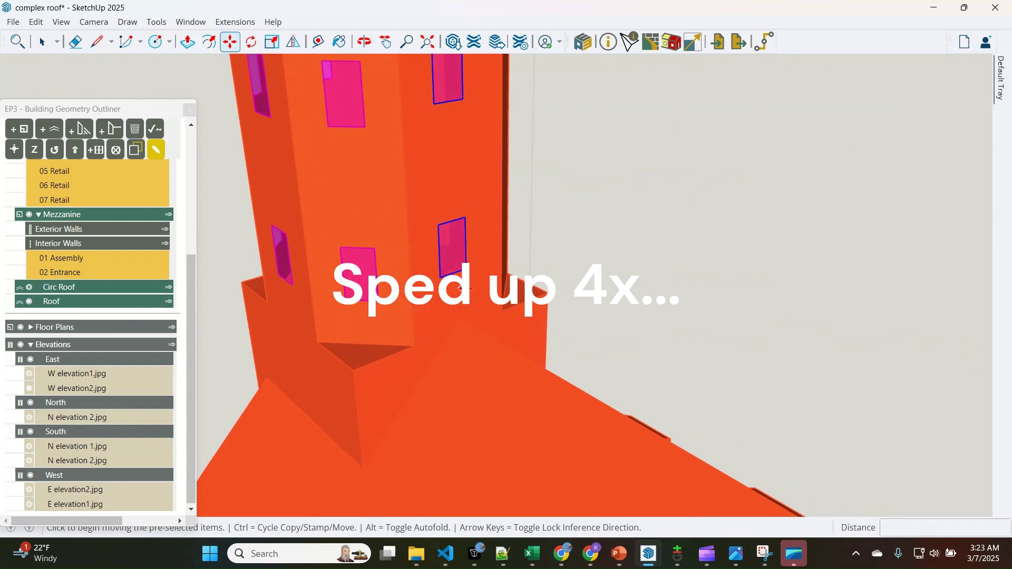
{"action": "left_click", "coordinate": [457, 271]}
{"action": "middle_click_drag", "start_coordinate": [460, 319], "coordinate": [465, 334]}
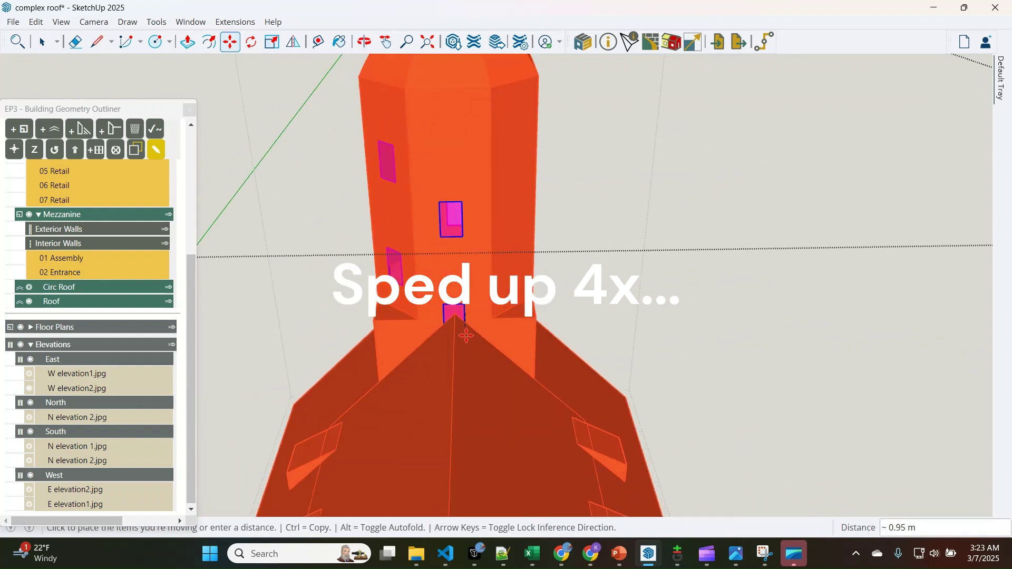
{"action": "scroll", "coordinate": [403, 284], "scroll_direction": "up", "scroll_amount": 5}
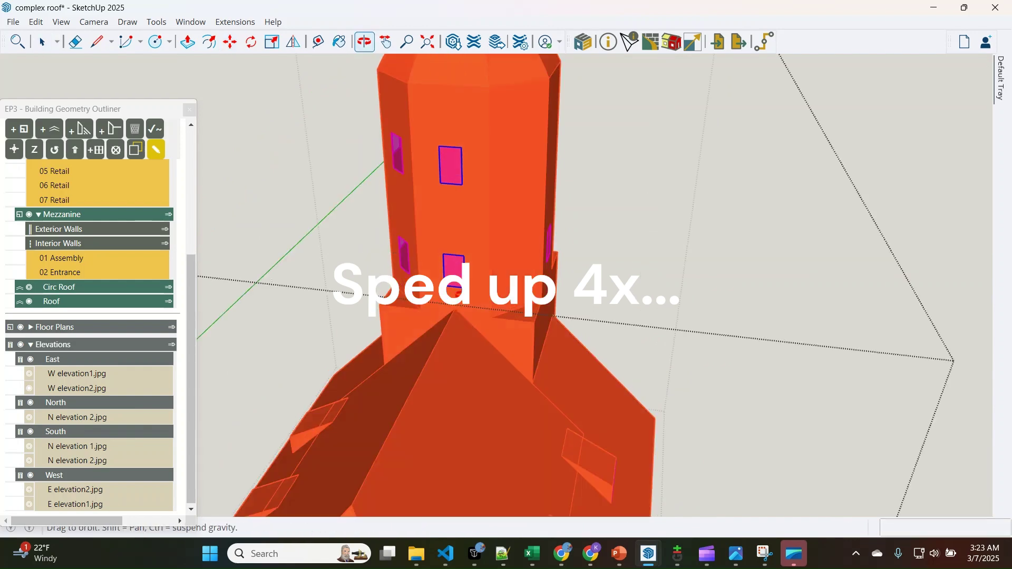
{"action": "left_click", "coordinate": [540, 362]}
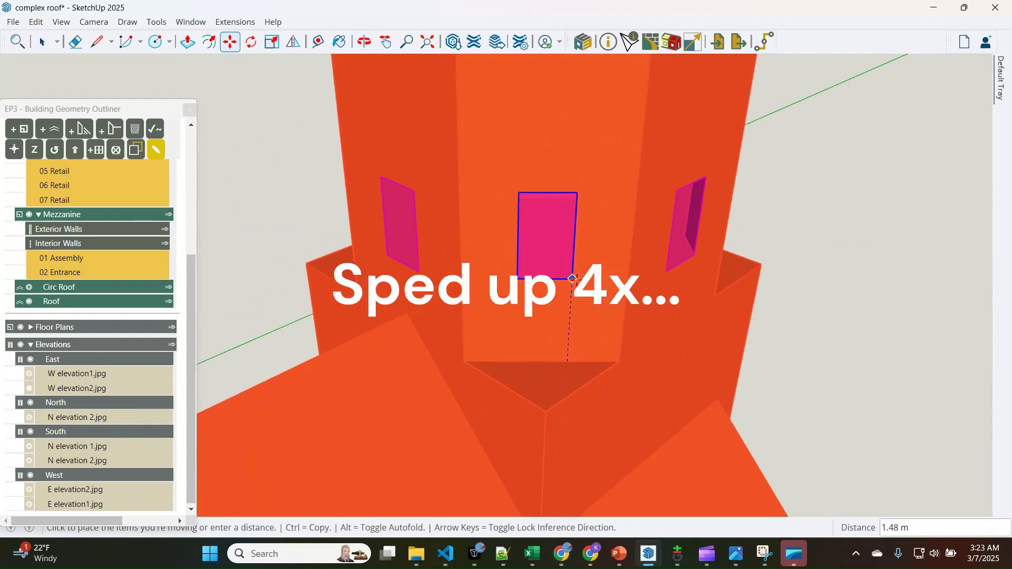
Paste the row of dormer windows onto the dormer fronts of the opposite roof slope
{"action": "key", "text": "space"}
{"action": "scroll", "coordinate": [526, 406], "scroll_direction": "down", "scroll_amount": 8}
{"action": "key", "text": "Delete"}
{"action": "scroll", "coordinate": [446, 349], "scroll_direction": "down", "scroll_amount": 3}
{"action": "middle_click_drag", "start_coordinate": [445, 349], "coordinate": [549, 270]}
{"action": "scroll", "coordinate": [550, 270], "scroll_direction": "up", "scroll_amount": 5}
{"action": "key", "text": "ctrl+x"}
{"action": "middle_click_drag", "start_coordinate": [849, 292], "coordinate": [459, 372]}
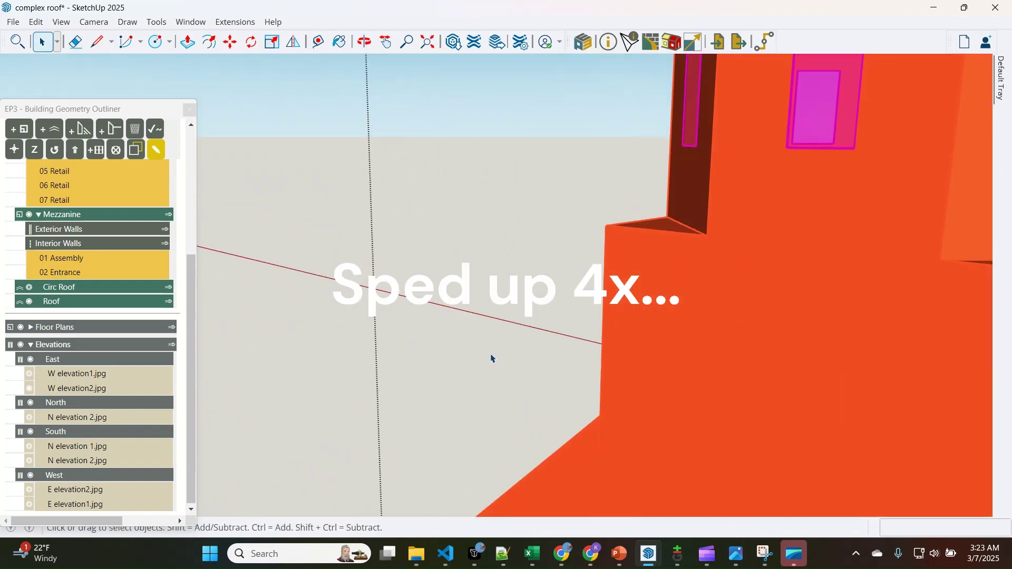
{"action": "scroll", "coordinate": [847, 499], "scroll_direction": "down", "scroll_amount": 5}
{"action": "scroll", "coordinate": [558, 343], "scroll_direction": "up", "scroll_amount": 5}
{"action": "key", "text": "ctrl+v"}
{"action": "scroll", "coordinate": [760, 318], "scroll_direction": "up", "scroll_amount": 4}
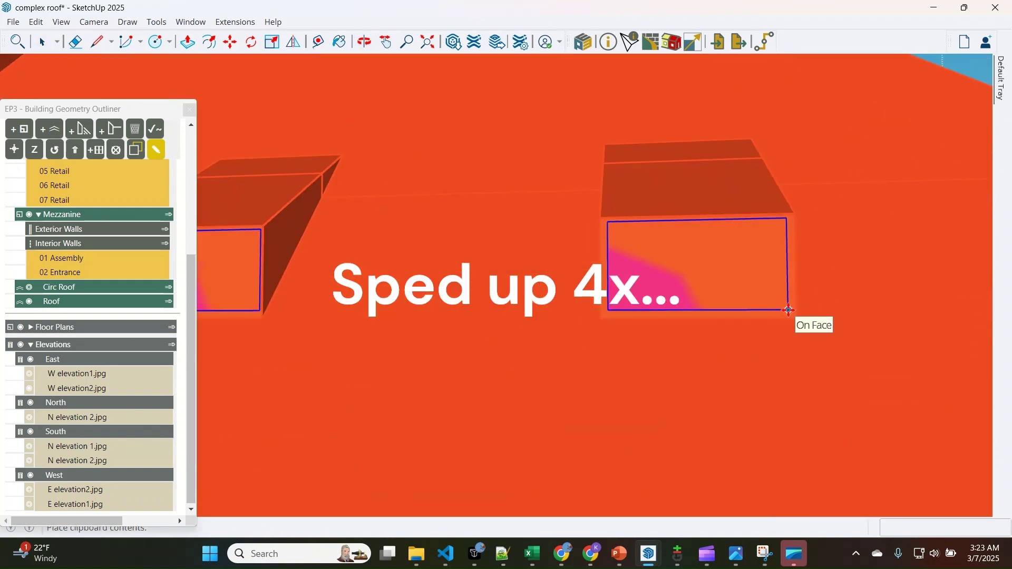
{"action": "left_click", "coordinate": [789, 310]}
Select the tall face on the gable end of the tower and snap the elevation images to it
{"action": "key", "text": "space"}
{"action": "scroll", "coordinate": [714, 307], "scroll_direction": "down", "scroll_amount": 7}
{"action": "middle_click_drag", "start_coordinate": [400, 279], "coordinate": [648, 337]}
{"action": "left_click", "coordinate": [453, 323]}
{"action": "right_click", "coordinate": [453, 323]}
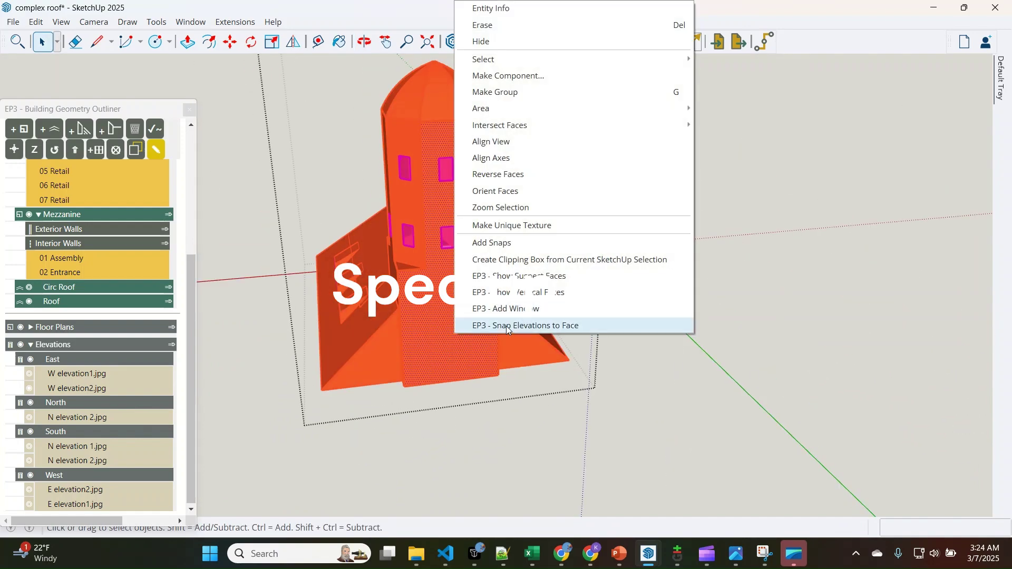
{"action": "left_click", "coordinate": [506, 326]}
{"action": "scroll", "coordinate": [448, 225], "scroll_direction": "down", "scroll_amount": 3}
{"action": "scroll", "coordinate": [449, 226], "scroll_direction": "up", "scroll_amount": 6}
{"action": "scroll", "coordinate": [449, 225], "scroll_direction": "down", "scroll_amount": 6}
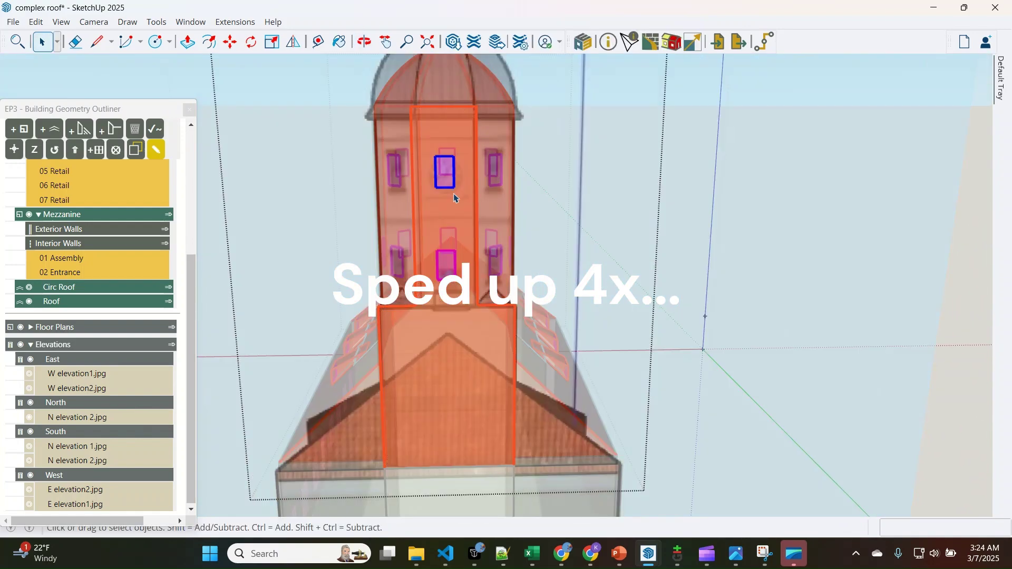
Edit the Mezzanine's exterior walls and add a window to the projecting centre wall over the pictured window
{"action": "middle_click_drag", "start_coordinate": [454, 221], "coordinate": [464, 348]}
{"action": "scroll", "coordinate": [396, 359], "scroll_direction": "up", "scroll_amount": 4}
{"action": "scroll", "coordinate": [102, 459], "scroll_direction": "up", "scroll_amount": 4}
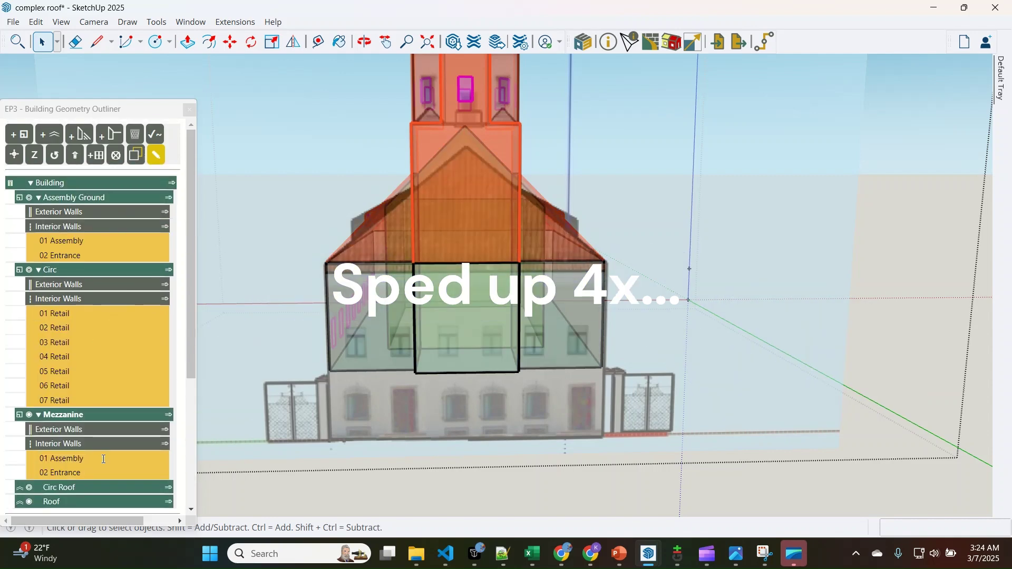
{"action": "left_click", "coordinate": [165, 431]}
{"action": "left_click", "coordinate": [445, 318]}
{"action": "scroll", "coordinate": [454, 317], "scroll_direction": "up", "scroll_amount": 2}
{"action": "right_click", "coordinate": [453, 315]}
{"action": "left_click", "coordinate": [499, 291]}
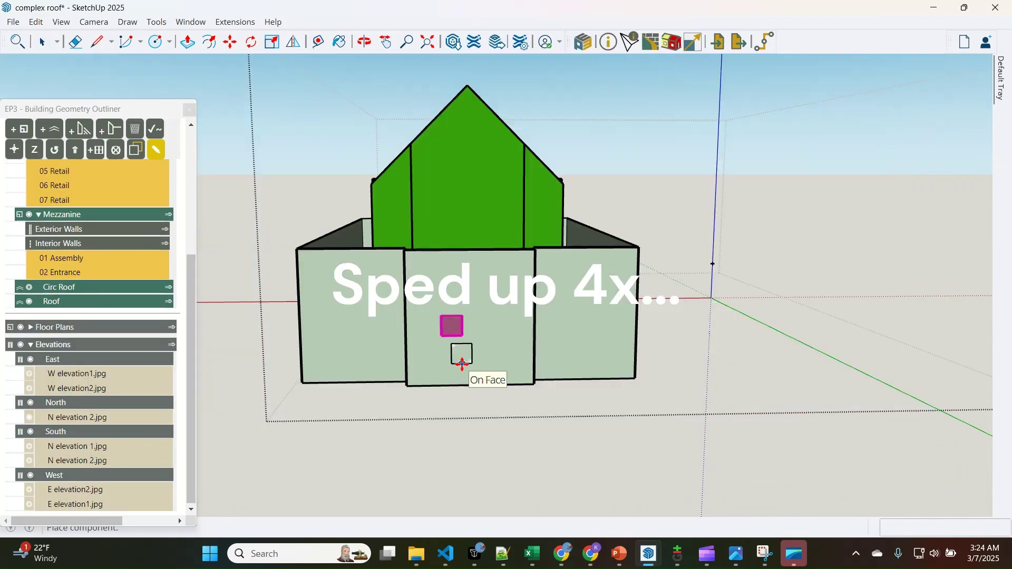
{"action": "scroll", "coordinate": [459, 337], "scroll_direction": "up", "scroll_amount": 5}
{"action": "left_click", "coordinate": [458, 289]}
Scale the new centre-wall window to the pictured size and copy it about 2.57 m across onto the second pictured window
{"action": "key", "text": "s"}
{"action": "left_click", "coordinate": [379, 323]}
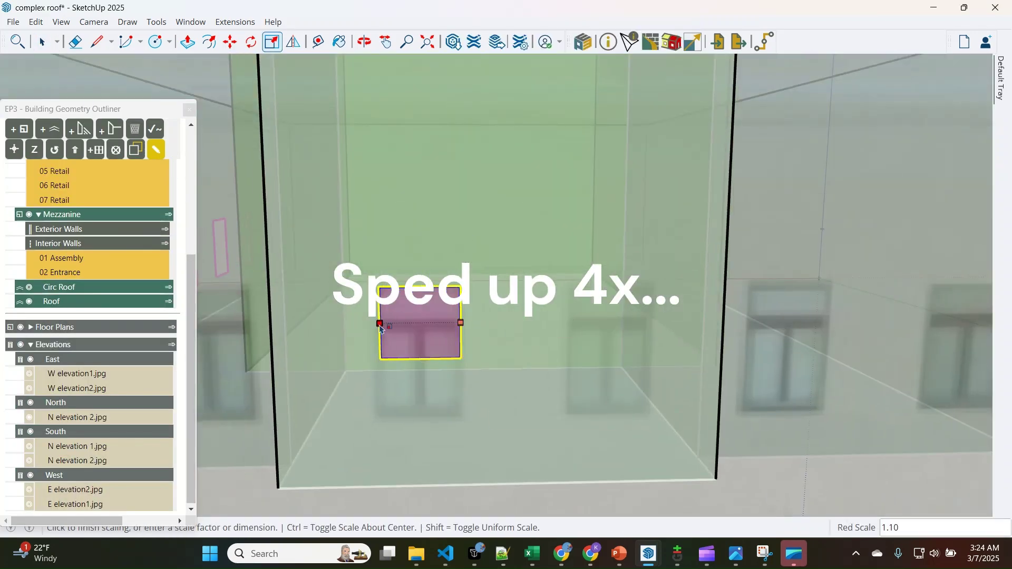
{"action": "left_click", "coordinate": [374, 352]}
{"action": "key", "text": "m"}
{"action": "left_click", "coordinate": [462, 287]}
{"action": "key", "text": "ctrl"}
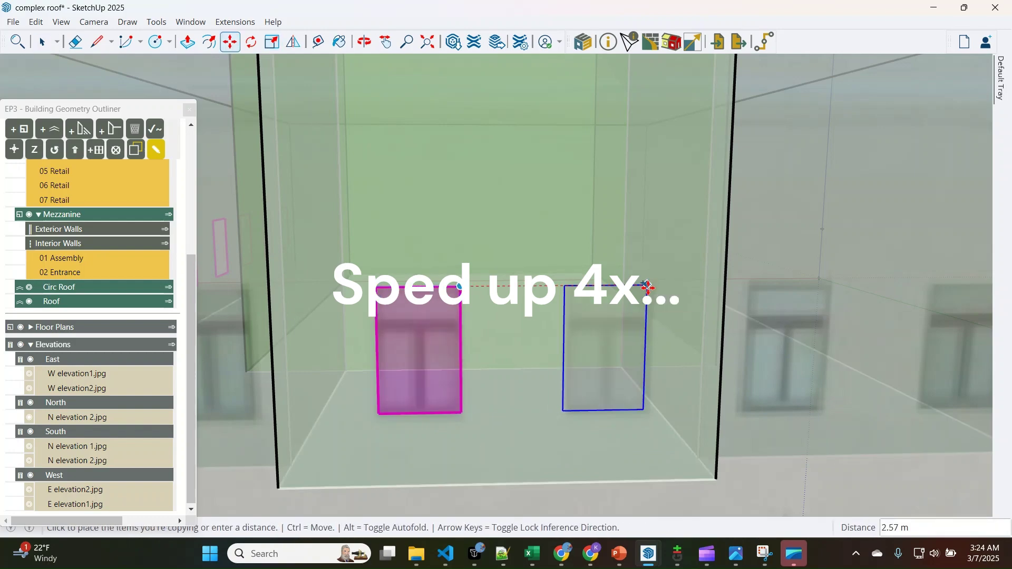
{"action": "left_click", "coordinate": [649, 288]}
Select the Mezzanine's projecting centre wall face and snap the elevation images to it
{"action": "key", "text": "space"}
{"action": "scroll", "coordinate": [571, 270], "scroll_direction": "down", "scroll_amount": 6}
{"action": "middle_click_drag", "start_coordinate": [582, 287], "coordinate": [600, 394]}
{"action": "left_click", "coordinate": [600, 395]}
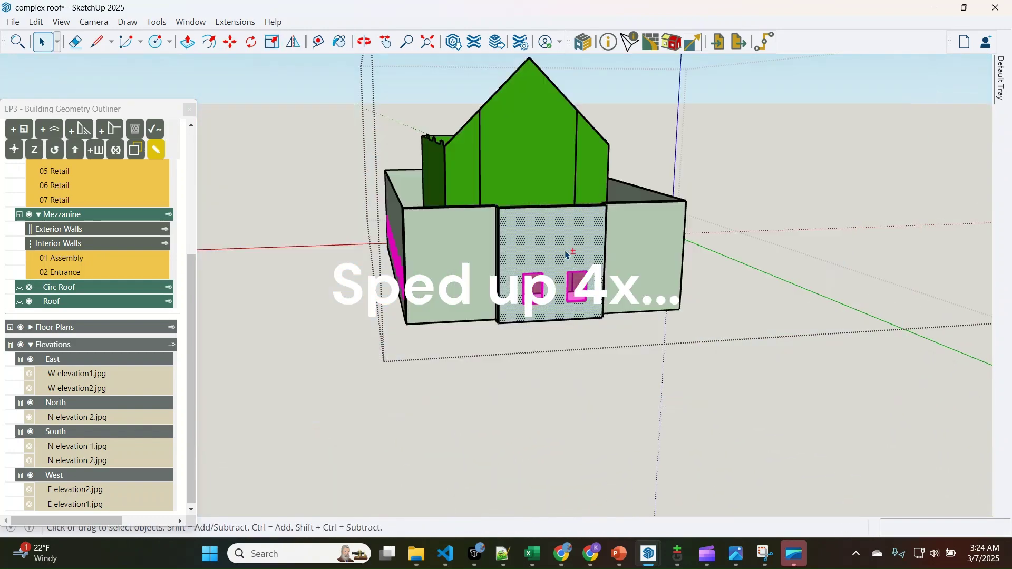
{"action": "right_click", "coordinate": [636, 278]}
{"action": "left_click", "coordinate": [723, 543]}
{"action": "scroll", "coordinate": [634, 325], "scroll_direction": "up", "scroll_amount": 4}
{"action": "middle_click_drag", "start_coordinate": [634, 325], "coordinate": [516, 310]}
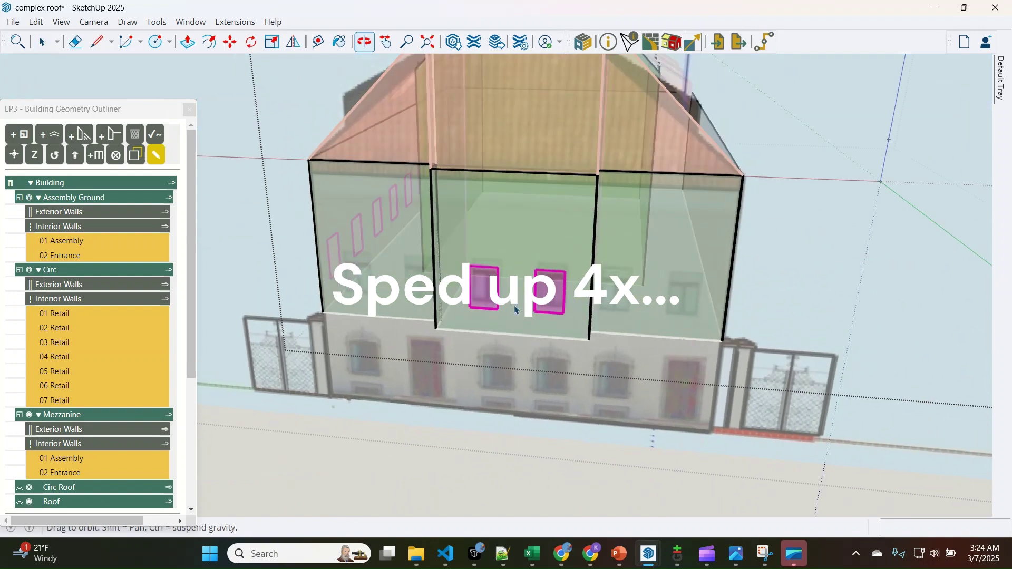
Copy the centre-wall window pair onto the recessed wall to its right and align it with the pictured windows
{"action": "key", "text": "m"}
{"action": "left_click", "coordinate": [470, 308]}
{"action": "key", "text": "ctrl"}
{"action": "scroll", "coordinate": [665, 328], "scroll_direction": "up", "scroll_amount": 2}
{"action": "left_click", "coordinate": [602, 308]}
{"action": "scroll", "coordinate": [727, 276], "scroll_direction": "up", "scroll_amount": 5}
{"action": "left_click", "coordinate": [775, 220]}
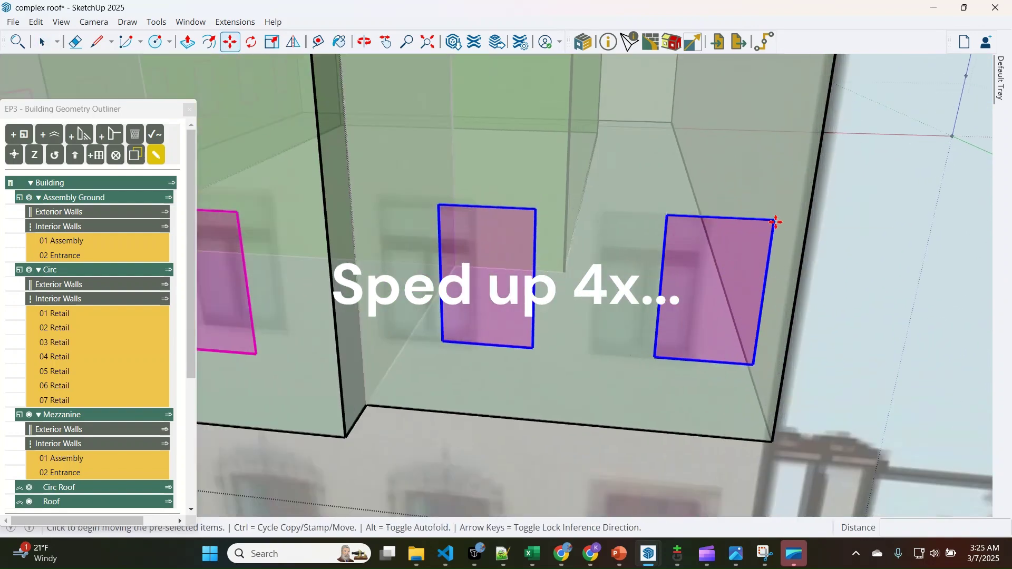
{"action": "left_click", "coordinate": [710, 217]}
{"action": "left_click", "coordinate": [710, 216]}
{"action": "left_click", "coordinate": [700, 218]}
{"action": "scroll", "coordinate": [796, 301], "scroll_direction": "down", "scroll_amount": 2}
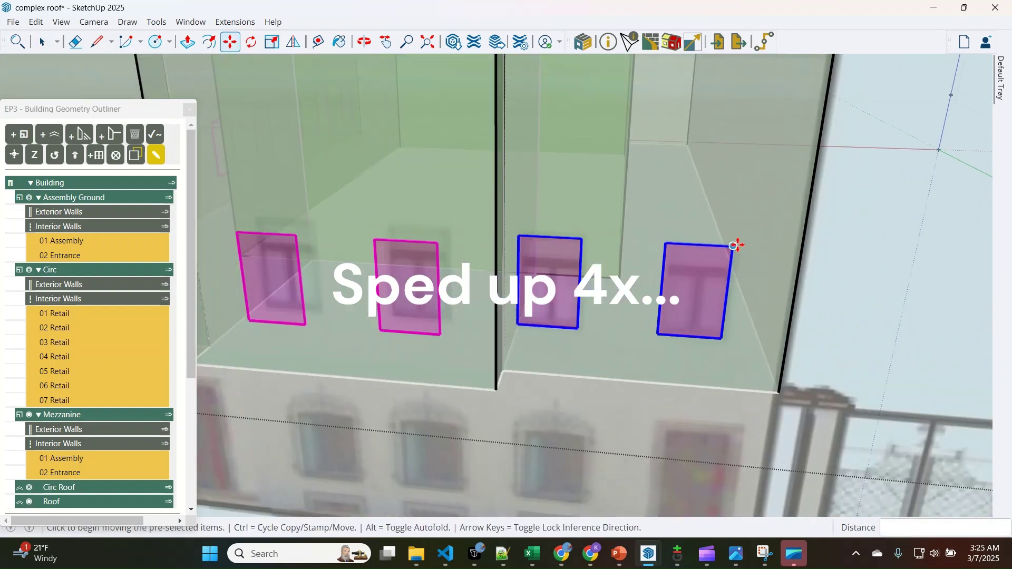
Copy the Mezzanine window pair along the red axis onto the recessed wall on the other side of the centre wall
{"action": "left_click", "coordinate": [733, 246]}
{"action": "key", "text": "ctrl"}
{"action": "key", "text": "Right"}
{"action": "scroll", "coordinate": [824, 248], "scroll_direction": "down", "scroll_amount": 4}
{"action": "scroll", "coordinate": [488, 214], "scroll_direction": "up", "scroll_amount": 5}
{"action": "left_click", "coordinate": [543, 212]}
{"action": "scroll", "coordinate": [546, 215], "scroll_direction": "down", "scroll_amount": 8}
{"action": "middle_click_drag", "start_coordinate": [591, 306], "coordinate": [654, 253]}
{"action": "key", "text": "space"}
Show the Assembly Ground level, edit its exterior walls and paste the window pair onto the recessed wall on the left
{"action": "left_click", "coordinate": [30, 201]}
{"action": "left_click", "coordinate": [232, 232]}
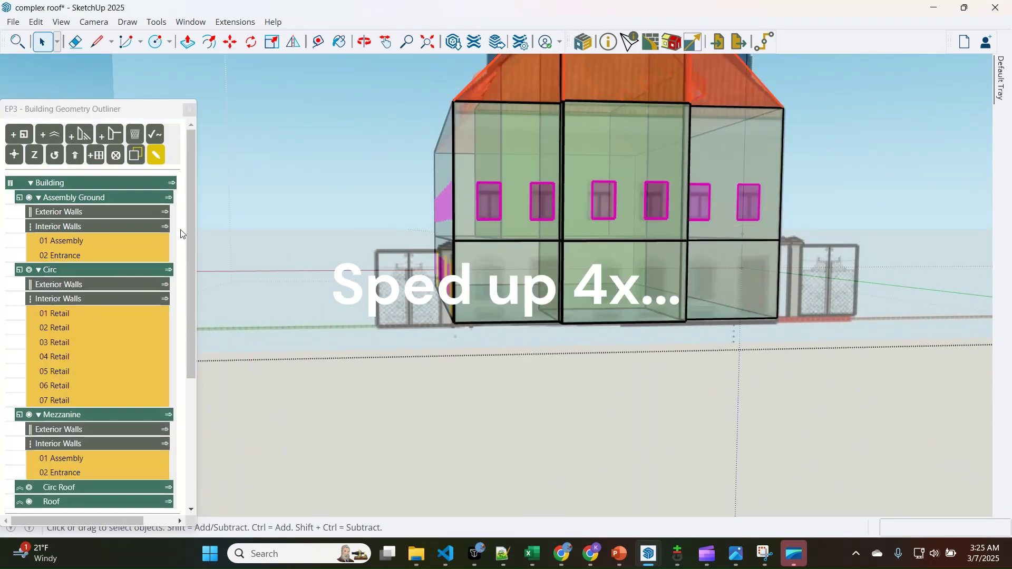
{"action": "left_click", "coordinate": [165, 213]}
{"action": "scroll", "coordinate": [538, 282], "scroll_direction": "up", "scroll_amount": 4}
{"action": "left_click", "coordinate": [545, 307]}
{"action": "scroll", "coordinate": [545, 307], "scroll_direction": "down", "scroll_amount": 3}
{"action": "middle_click_drag", "start_coordinate": [545, 307], "coordinate": [522, 401]}
{"action": "key", "text": "ctrl+v"}
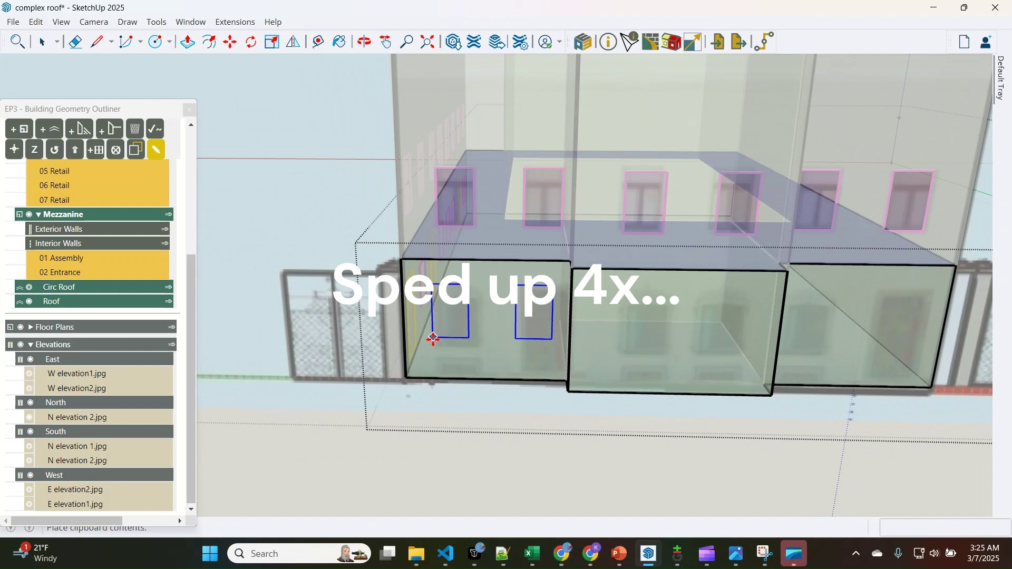
{"action": "left_click", "coordinate": [436, 350]}
Scale the outer ground-floor window on the left wall to match the pictured window
{"action": "scroll", "coordinate": [462, 316], "scroll_direction": "up", "scroll_amount": 6}
{"action": "left_click", "coordinate": [459, 314]}
{"action": "key", "text": "s"}
{"action": "left_click_drag", "start_coordinate": [459, 296], "coordinate": [489, 296]}
{"action": "key", "text": "space"}
{"action": "scroll", "coordinate": [533, 311], "scroll_direction": "down", "scroll_amount": 2}
Move the second opening on the left wall over the pictured entrance and scale it to door height and width
{"action": "left_click", "coordinate": [653, 363]}
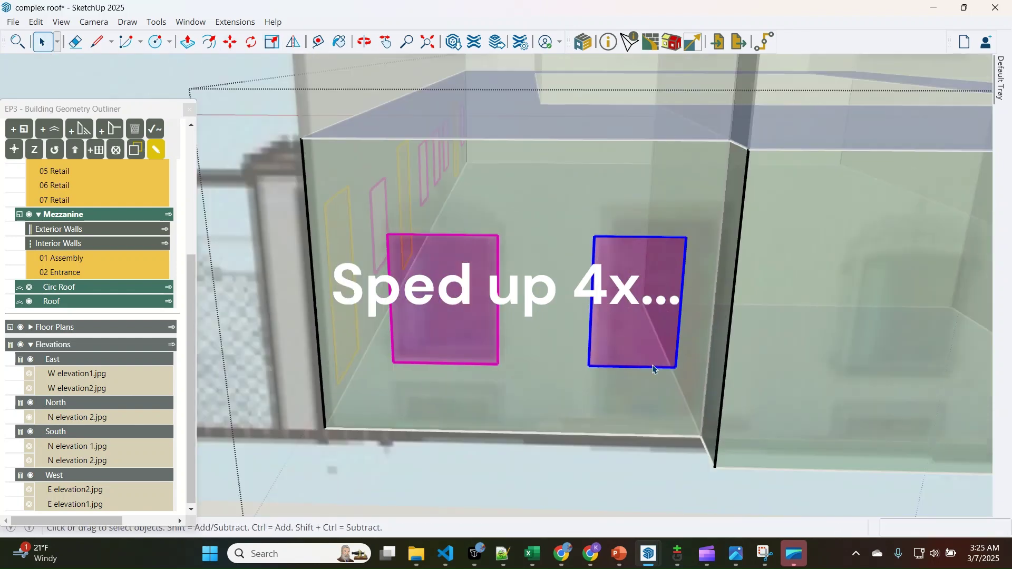
{"action": "key", "text": "m"}
{"action": "left_click", "coordinate": [597, 235]}
{"action": "left_click", "coordinate": [612, 215]}
{"action": "key", "text": "s"}
{"action": "left_click", "coordinate": [693, 348]}
{"action": "left_click", "coordinate": [703, 419]}
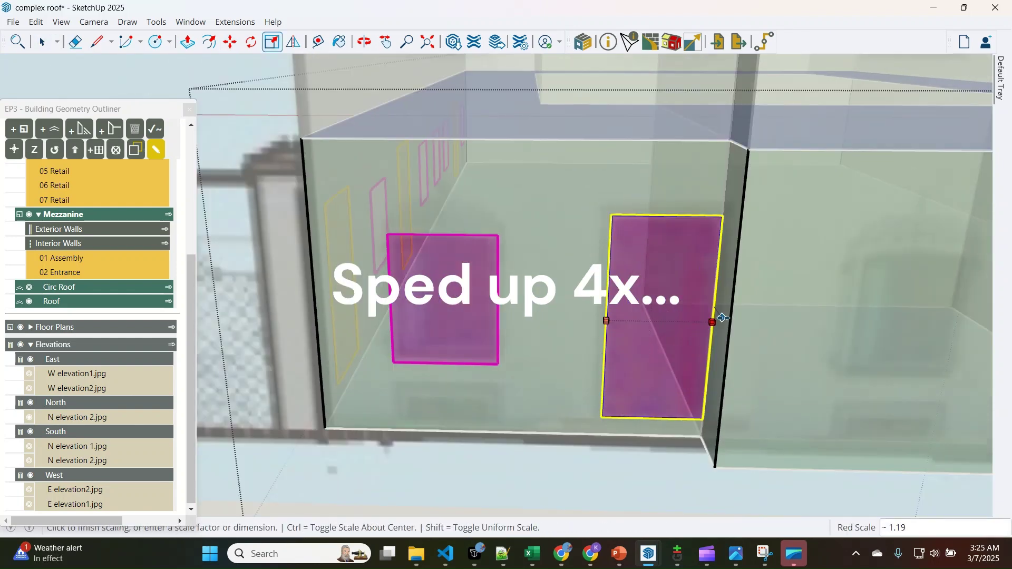
Adjust the tall opening's position over the pictured entrance and turn it into a door
{"action": "key", "text": "space"}
{"action": "key", "text": "m"}
{"action": "left_click", "coordinate": [647, 363]}
{"action": "left_click", "coordinate": [654, 359]}
{"action": "key", "text": "space"}
{"action": "scroll", "coordinate": [515, 330], "scroll_direction": "down", "scroll_amount": 3}
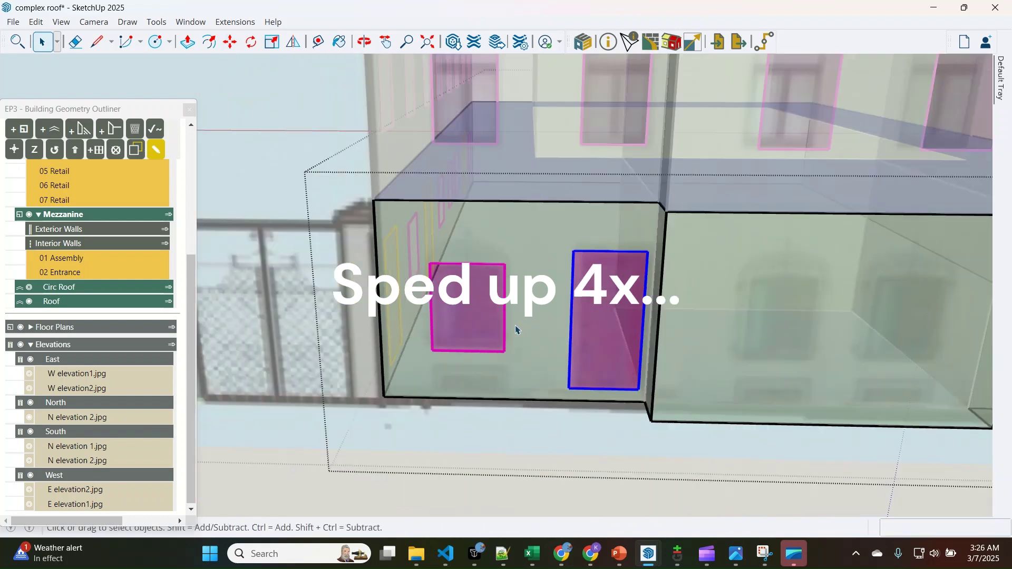
{"action": "scroll", "coordinate": [422, 300], "scroll_direction": "down", "scroll_amount": 3}
Paste the ground-floor window onto the projecting centre wall and scale it to fit the pictured window
{"action": "key", "text": "ctrl+v"}
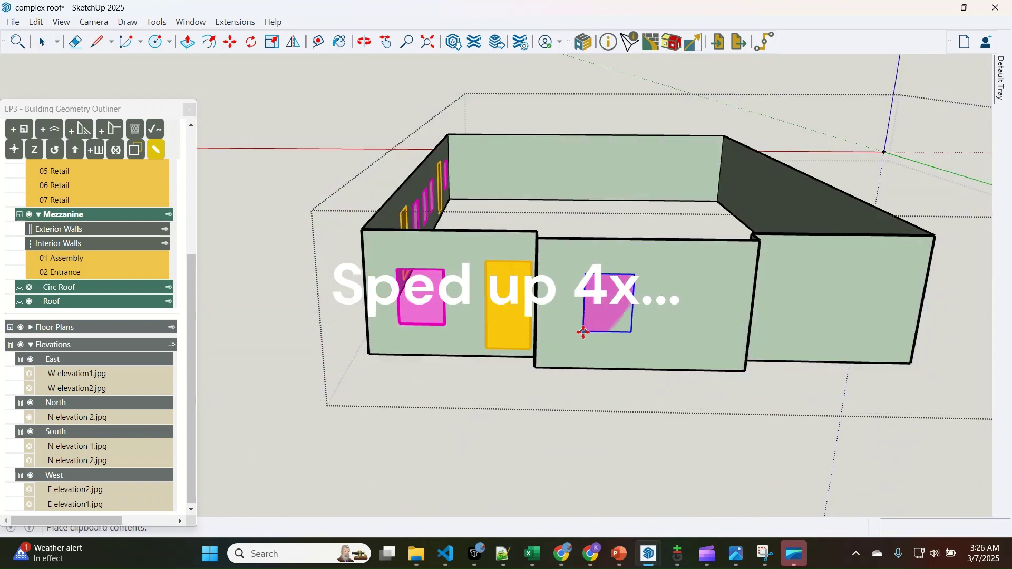
{"action": "scroll", "coordinate": [606, 323], "scroll_direction": "up", "scroll_amount": 3}
{"action": "left_click", "coordinate": [584, 327]}
{"action": "key", "text": "s"}
{"action": "left_click", "coordinate": [699, 258]}
{"action": "left_click", "coordinate": [684, 260]}
Copy the centre wall's ground-floor window across onto the second pictured window
{"action": "key", "text": "space"}
{"action": "key", "text": "m"}
{"action": "key", "text": "ctrl"}
{"action": "left_click", "coordinate": [655, 188]}
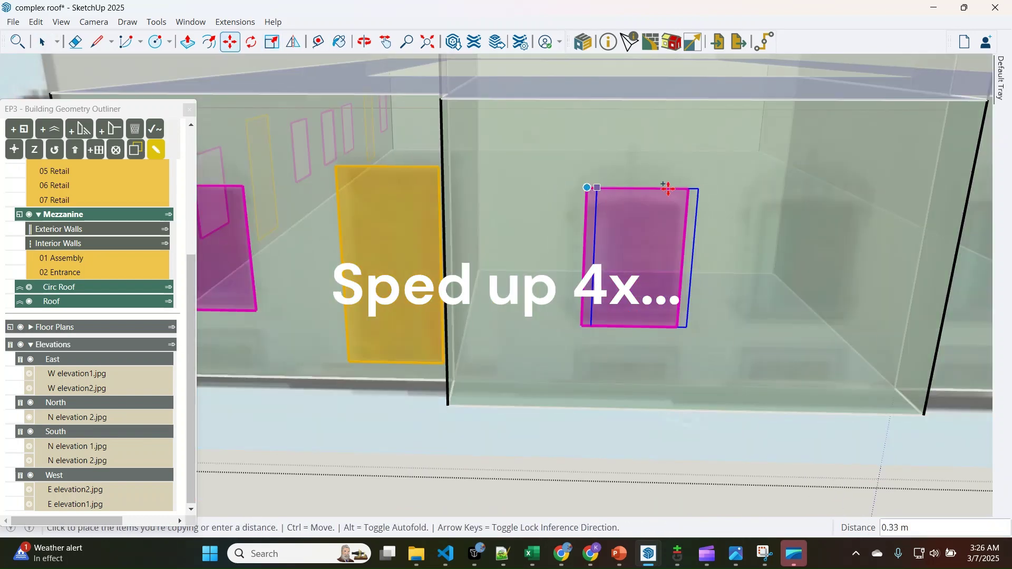
{"action": "left_click", "coordinate": [838, 190]}
{"action": "key", "text": "space"}
Paste the ground-floor window onto the recessed wall on the right over the pictured window
{"action": "scroll", "coordinate": [454, 287], "scroll_direction": "down", "scroll_amount": 4}
{"action": "left_click", "coordinate": [717, 277]}
{"action": "key", "text": "ctrl+v"}
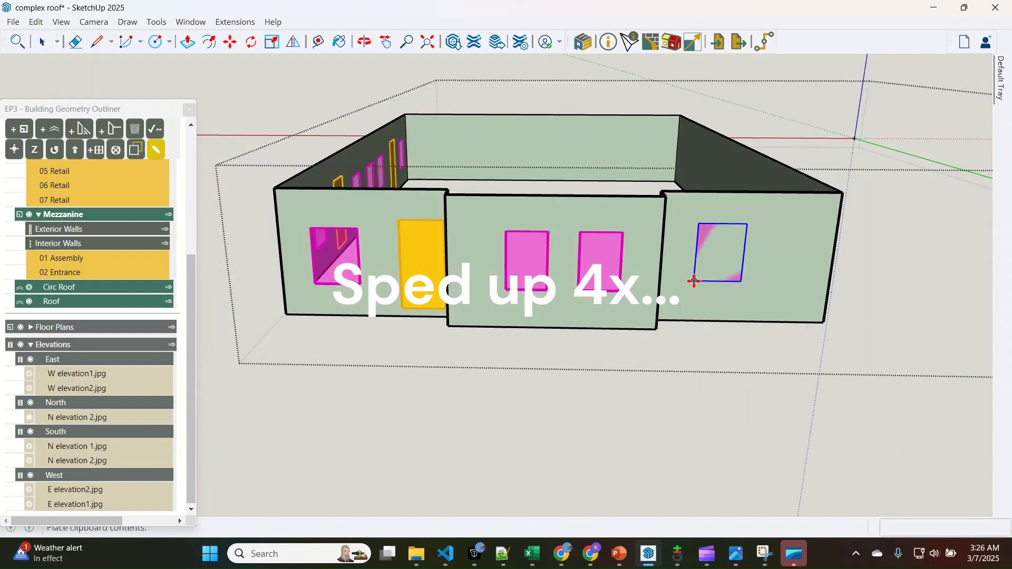
{"action": "scroll", "coordinate": [716, 277], "scroll_direction": "up", "scroll_amount": 4}
{"action": "left_click", "coordinate": [610, 300]}
{"action": "key", "text": "s"}
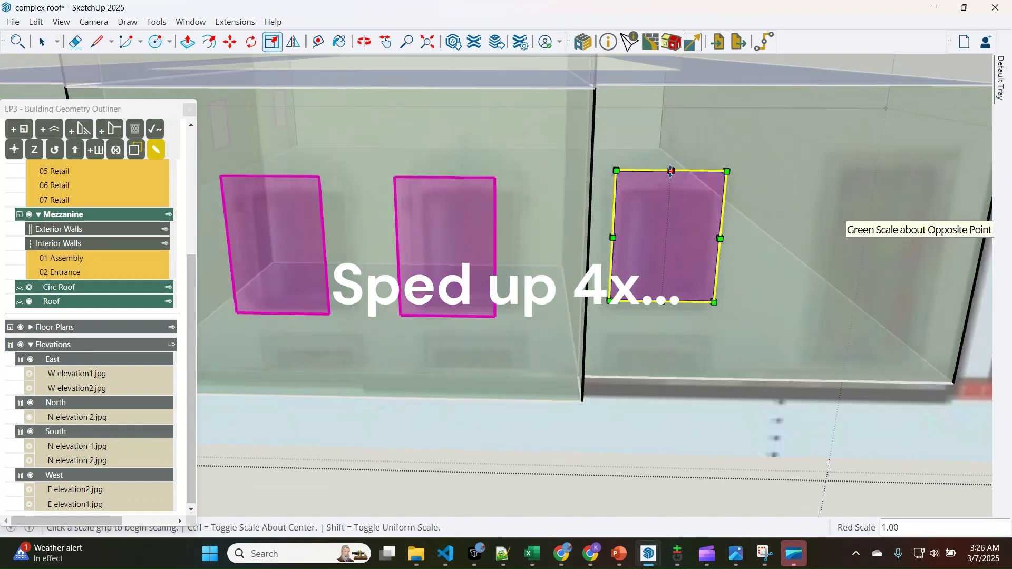
{"action": "key", "text": "space"}
{"action": "scroll", "coordinate": [797, 280], "scroll_direction": "down", "scroll_amount": 4}
Paste the entrance door near the outer end of the right-hand recessed wall on the ground floor
{"action": "left_click", "coordinate": [828, 284]}
{"action": "scroll", "coordinate": [828, 285], "scroll_direction": "up", "scroll_amount": 4}
{"action": "key", "text": "ctrl+v"}
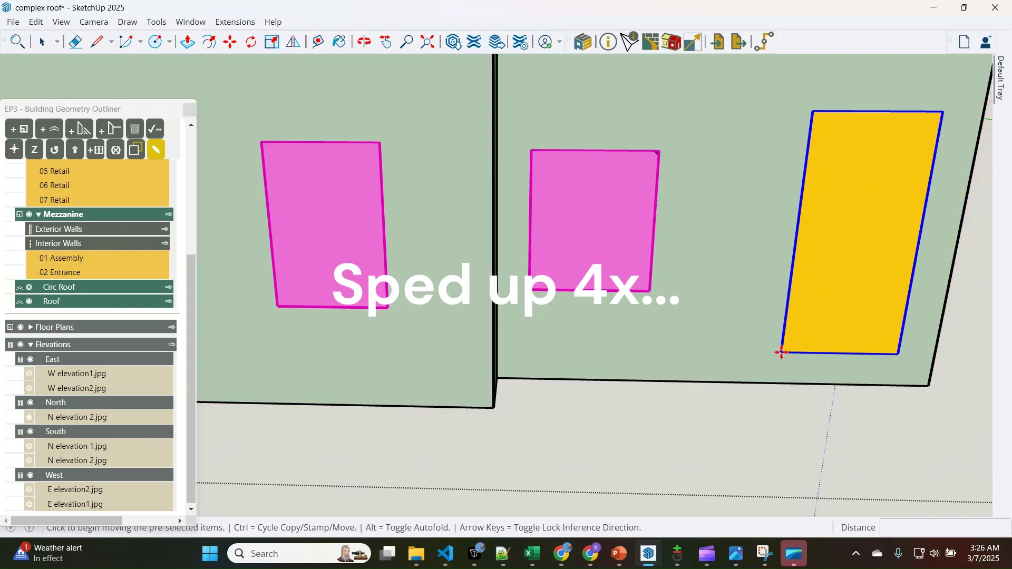
{"action": "scroll", "coordinate": [779, 350], "scroll_direction": "down", "scroll_amount": 4}
{"action": "left_click", "coordinate": [837, 191]}
Copy the row of windows and doors on the ground floor's long side wall and paste it onto the opposite side wall
{"action": "scroll", "coordinate": [837, 191], "scroll_direction": "down", "scroll_amount": 5}
{"action": "scroll", "coordinate": [530, 207], "scroll_direction": "up", "scroll_amount": 3}
{"action": "key", "text": "space"}
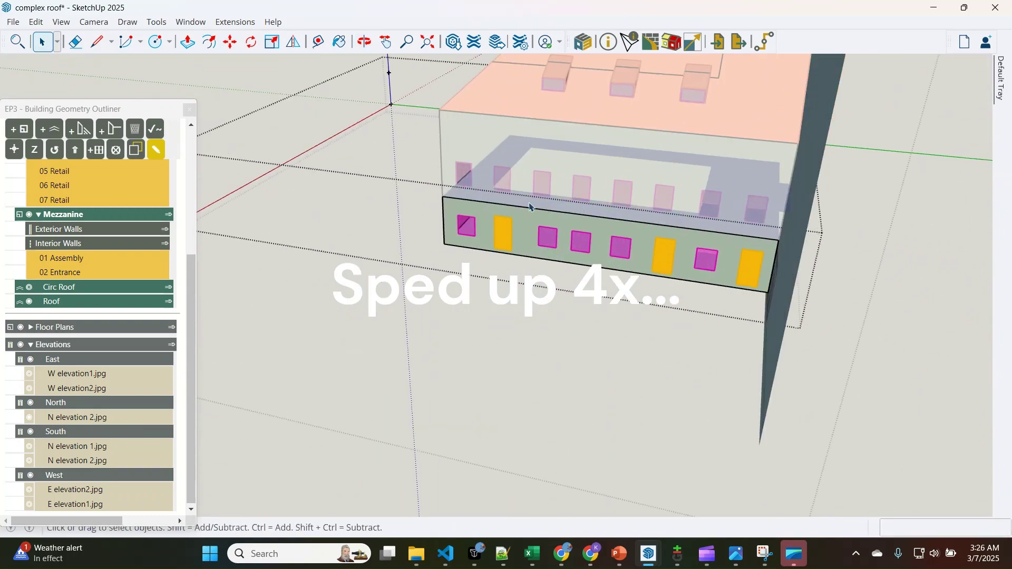
{"action": "left_click", "coordinate": [750, 265], "text": "ctrl"}
{"action": "key", "text": "ctrl+c"}
{"action": "middle_click_drag", "start_coordinate": [750, 265], "coordinate": [181, 361]}
{"action": "key", "text": "ctrl+v"}
{"action": "left_click", "coordinate": [419, 284]}
{"action": "key", "text": "space"}
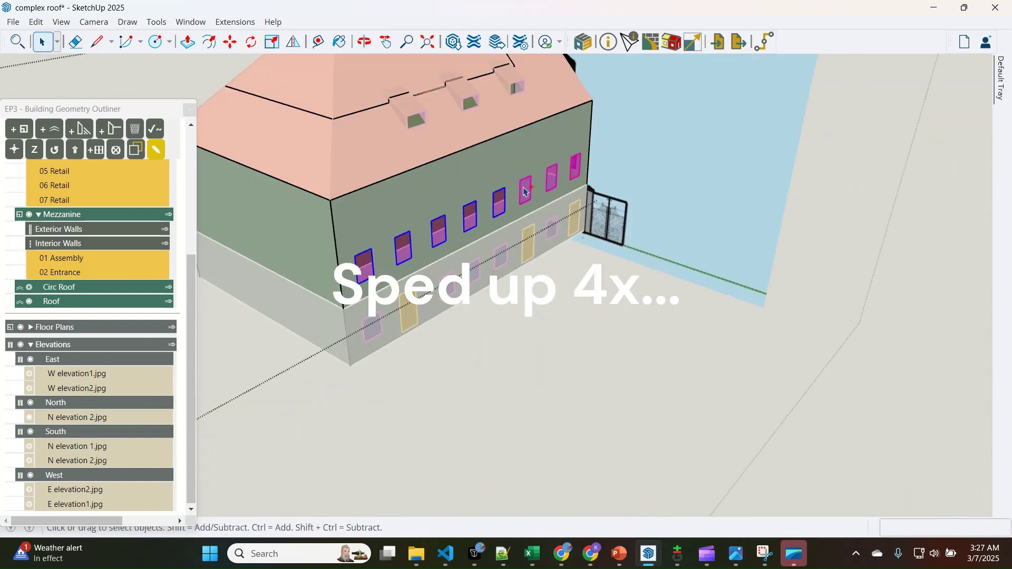
Copy the row of upper-floor windows on the long side wall and paste it onto the opposite side wall
{"action": "key", "text": "ctrl+c"}
{"action": "middle_click_drag", "start_coordinate": [686, 311], "coordinate": [264, 296]}
{"action": "key", "text": "ctrl+v"}
{"action": "left_click", "coordinate": [432, 214]}
{"action": "key", "text": "space"}
Snap the elevation images to the opposite upper side wall and switch the visibility of E elevation2.jpg and E elevation1.jpg under West
{"action": "right_click", "coordinate": [535, 181]}
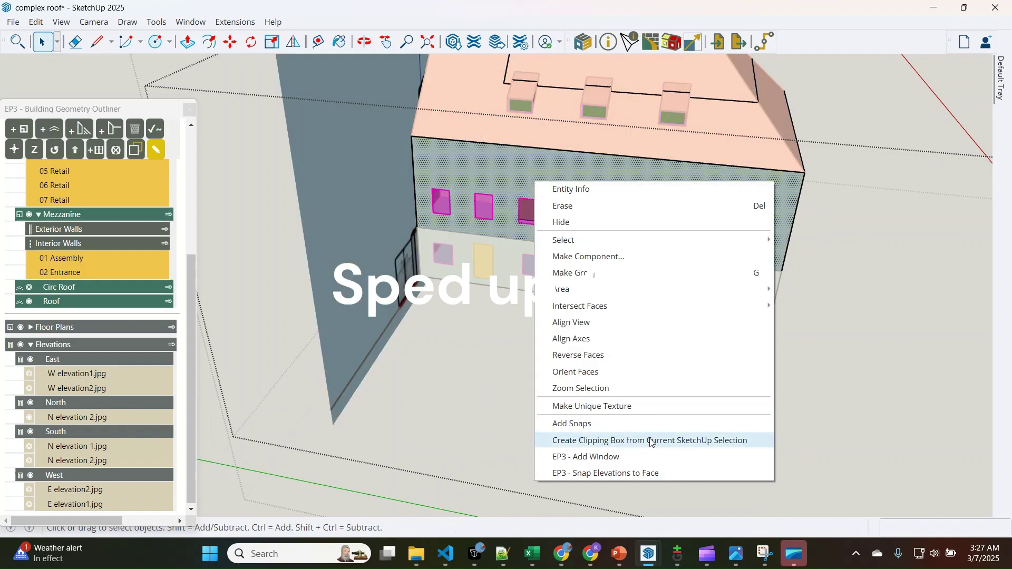
{"action": "left_click", "coordinate": [652, 472]}
{"action": "scroll", "coordinate": [119, 414], "scroll_direction": "down", "scroll_amount": 4}
{"action": "left_click", "coordinate": [29, 490]}
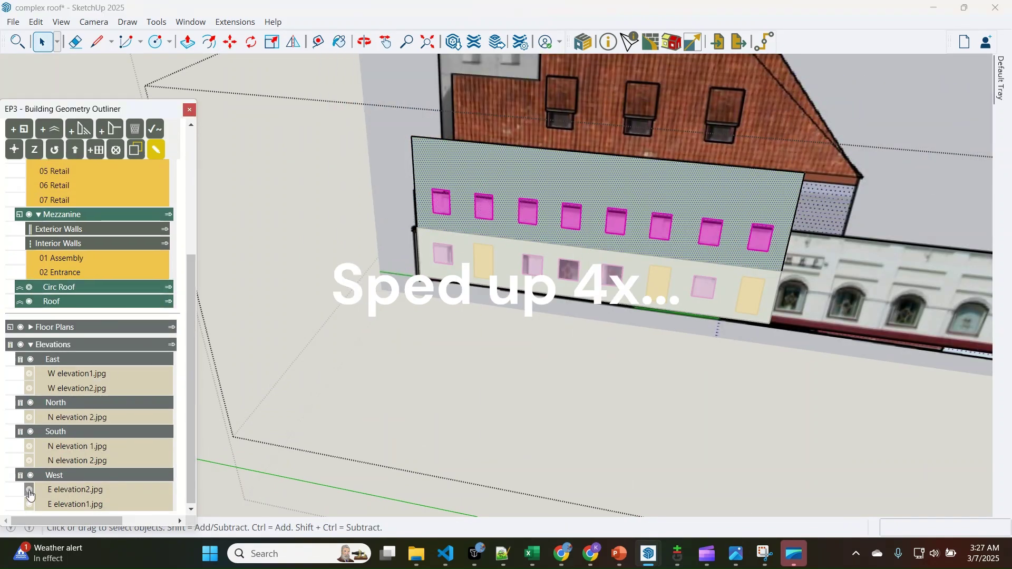
{"action": "left_click", "coordinate": [29, 504]}
{"action": "middle_click_drag", "start_coordinate": [537, 210], "coordinate": [450, 208]}
{"action": "scroll", "coordinate": [475, 237], "scroll_direction": "up", "scroll_amount": 4}
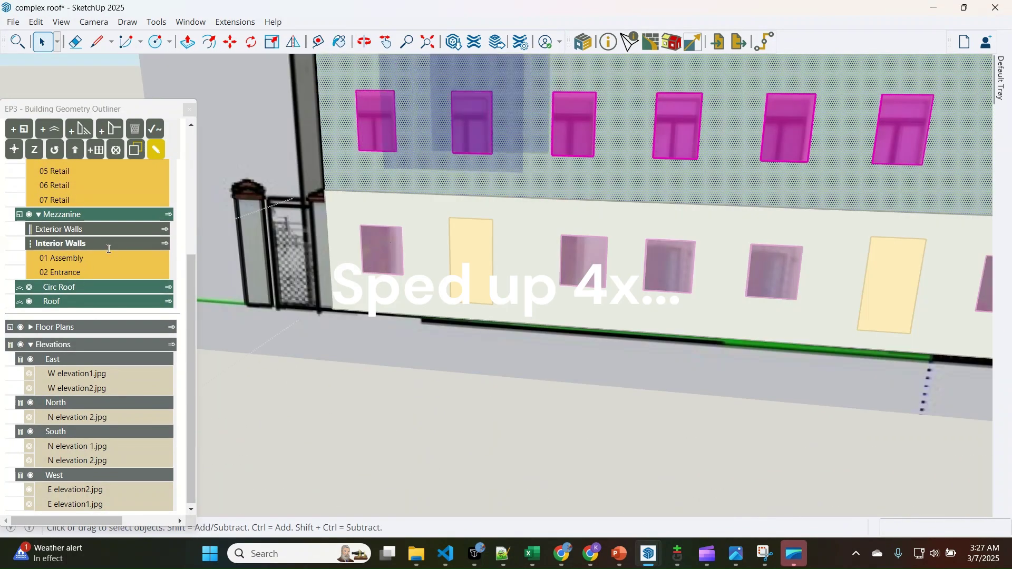
Flip the ground-floor row of windows and doors lengthwise on the opposite side wall, using X-ray view to check it against the image
{"action": "scroll", "coordinate": [142, 213], "scroll_direction": "up", "scroll_amount": 4}
{"action": "left_click", "coordinate": [147, 210]}
{"action": "scroll", "coordinate": [142, 263], "scroll_direction": "down", "scroll_amount": 4}
{"action": "left_click", "coordinate": [382, 263]}
{"action": "key", "text": "x"}
{"action": "middle_click_drag", "start_coordinate": [467, 274], "coordinate": [531, 271]}
{"action": "scroll", "coordinate": [352, 279], "scroll_direction": "down", "scroll_amount": 3}
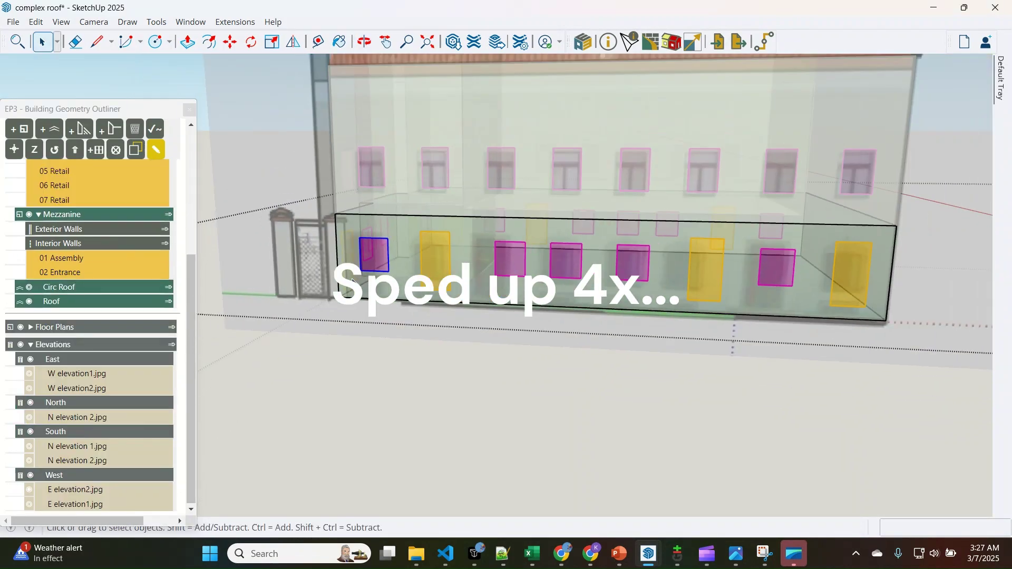
{"action": "right_click", "coordinate": [853, 273]}
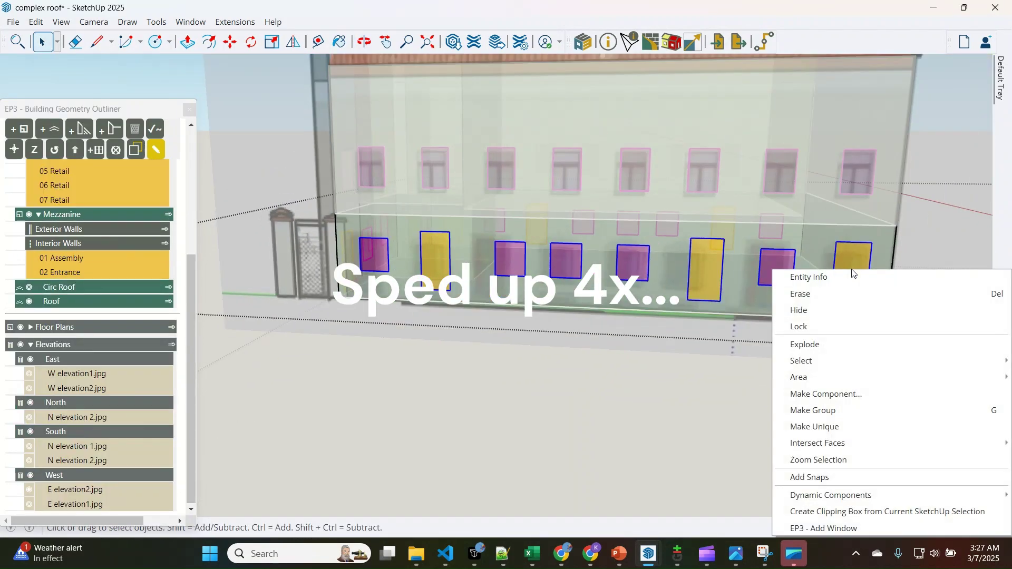
{"action": "left_click", "coordinate": [290, 44]}
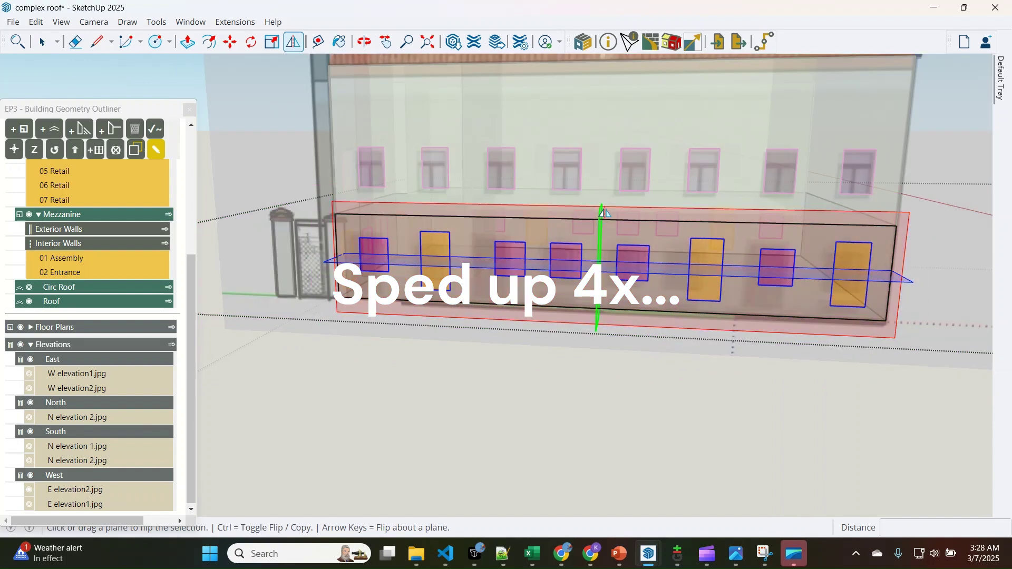
{"action": "middle_click_drag", "start_coordinate": [544, 266], "coordinate": [377, 241]}
{"action": "left_click", "coordinate": [634, 312]}
{"action": "key", "text": "space"}
{"action": "left_click", "coordinate": [653, 335]}
{"action": "scroll", "coordinate": [378, 241], "scroll_direction": "up", "scroll_amount": 3}
{"action": "scroll", "coordinate": [377, 241], "scroll_direction": "down", "scroll_amount": 3}
Snap the elevation images to the ground-floor end wall and adjust the visibility of the N elevation images under South
{"action": "middle_click_drag", "start_coordinate": [680, 253], "coordinate": [385, 295]}
{"action": "right_click", "coordinate": [468, 345]}
{"action": "left_click", "coordinate": [506, 337]}
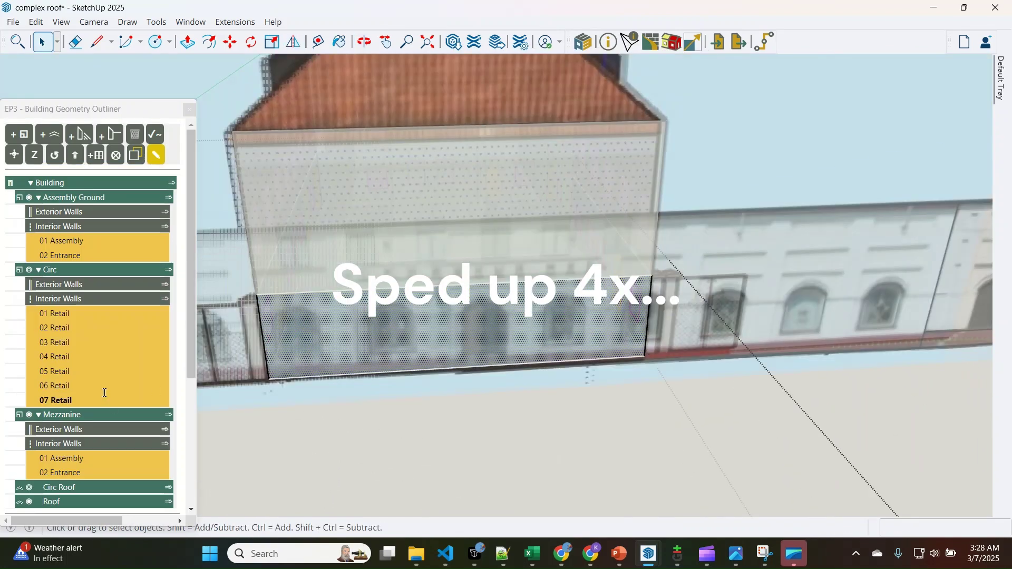
{"action": "scroll", "coordinate": [104, 394], "scroll_direction": "down", "scroll_amount": 5}
{"action": "left_click", "coordinate": [31, 461]}
{"action": "left_click", "coordinate": [31, 462]}
{"action": "left_click", "coordinate": [30, 448]}
Copy a window and an entrance door from the ground-floor side wall and paste them onto the end wall
{"action": "middle_click_drag", "start_coordinate": [566, 320], "coordinate": [417, 332]}
{"action": "left_click", "coordinate": [443, 319]}
{"action": "middle_click_drag", "start_coordinate": [532, 290], "coordinate": [638, 260]}
{"action": "left_click", "coordinate": [491, 307], "text": "shift"}
{"action": "key", "text": "ctrl+c"}
{"action": "scroll", "coordinate": [580, 204], "scroll_direction": "up", "scroll_amount": 5}
{"action": "key", "text": "ctrl+v"}
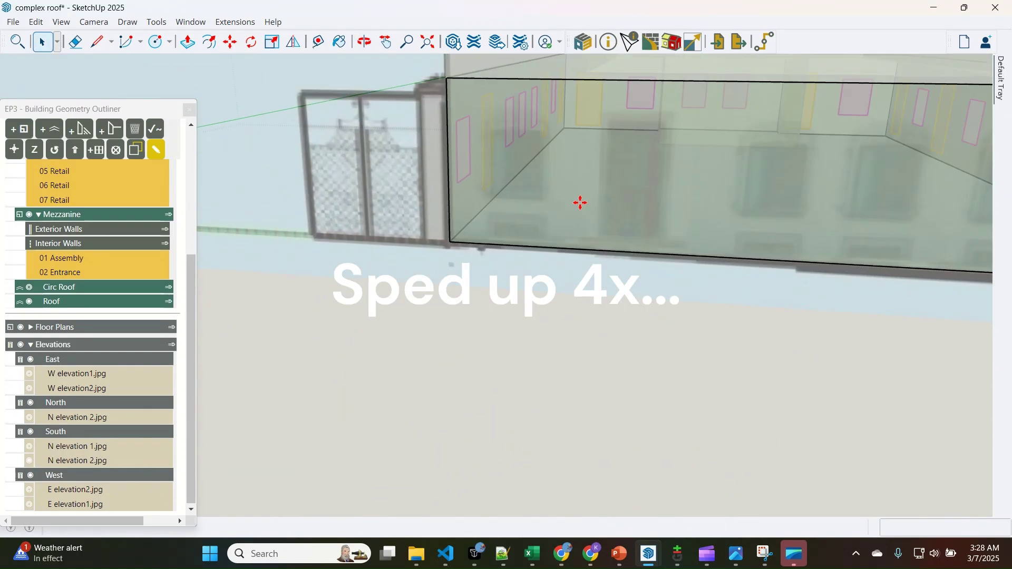
{"action": "left_click", "coordinate": [580, 203]}
Move the pasted ground-floor door and window into line with the pictured openings, shifting the window about 0.12 m
{"action": "key", "text": "m"}
{"action": "left_click", "coordinate": [761, 103]}
{"action": "left_click", "coordinate": [666, 120]}
{"action": "key", "text": "space"}
{"action": "left_click", "coordinate": [528, 161]}
{"action": "key", "text": "m"}
{"action": "left_click", "coordinate": [536, 133]}
{"action": "left_click", "coordinate": [541, 133]}
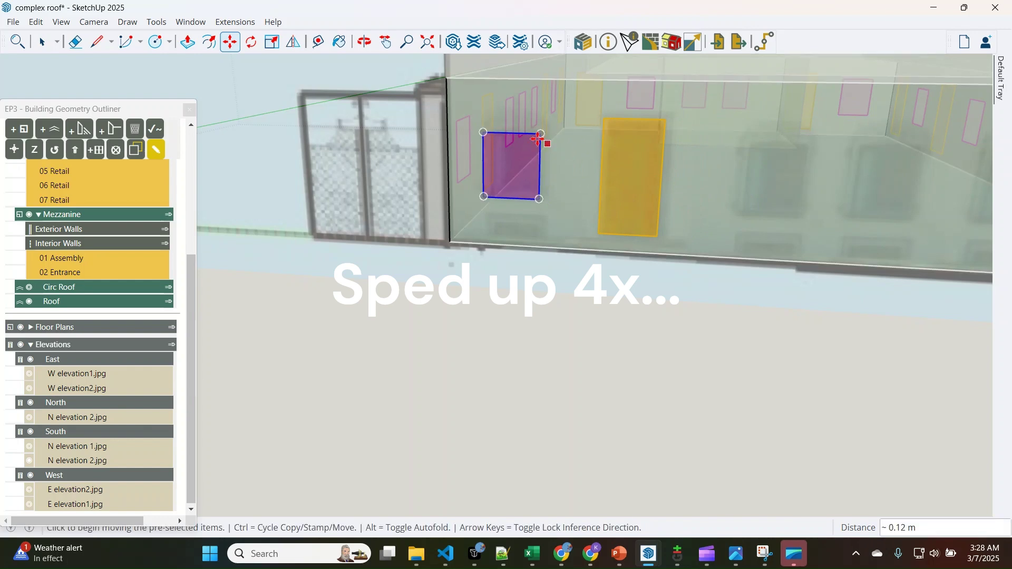
Copy the end wall's ground-floor window across onto the three pictured windows beyond the door
{"action": "left_click", "coordinate": [541, 134]}
{"action": "key", "text": "ctrl"}
{"action": "scroll", "coordinate": [816, 143], "scroll_direction": "down", "scroll_amount": 3}
{"action": "middle_click_drag", "start_coordinate": [659, 222], "coordinate": [581, 326]}
{"action": "scroll", "coordinate": [581, 326], "scroll_direction": "down", "scroll_amount": 2}
{"action": "middle_click_drag", "start_coordinate": [723, 266], "coordinate": [589, 262], "text": "shift"}
{"action": "key", "text": "ctrl"}
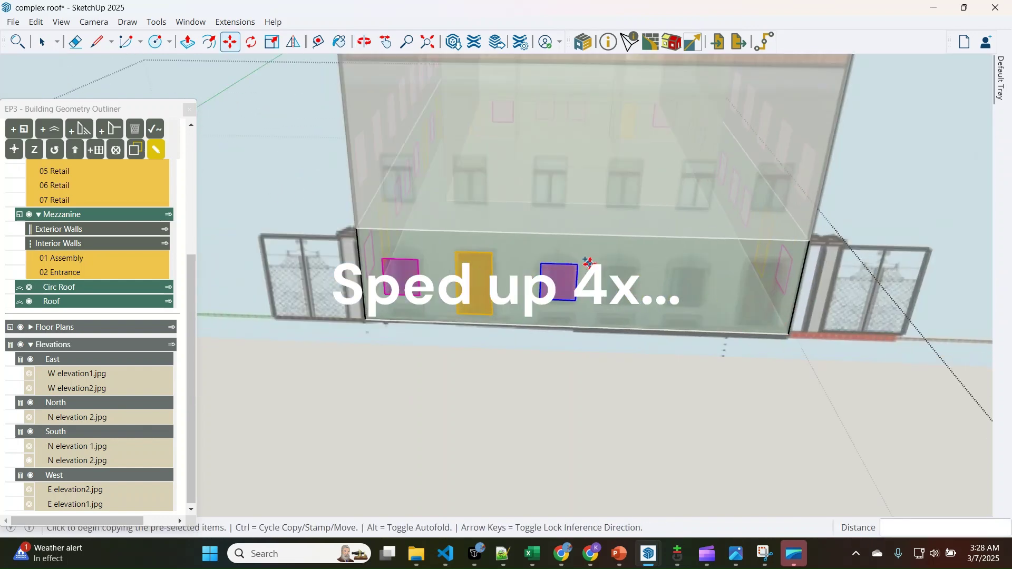
{"action": "left_click", "coordinate": [638, 267]}
{"action": "left_click", "coordinate": [639, 267]}
{"action": "left_click", "coordinate": [707, 267]}
Copy the entrance door to the far end of the ground-floor end wall and adjust its position over the pictured opening
{"action": "key", "text": "space"}
{"action": "left_click", "coordinate": [479, 274]}
{"action": "key", "text": "m"}
{"action": "left_click", "coordinate": [493, 253]}
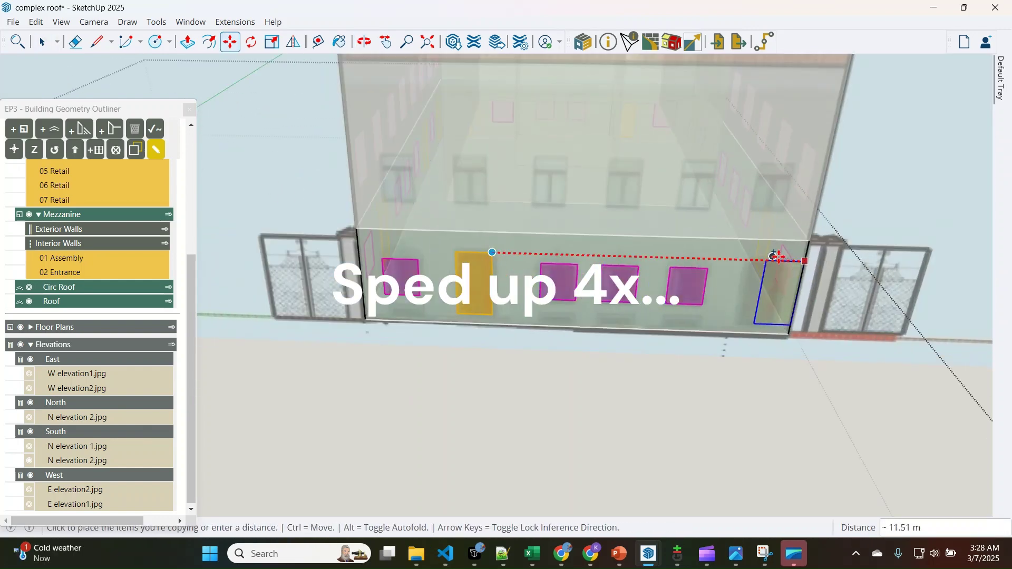
{"action": "scroll", "coordinate": [779, 257], "scroll_direction": "up", "scroll_amount": 5}
{"action": "left_click", "coordinate": [707, 246]}
{"action": "left_click", "coordinate": [707, 246]}
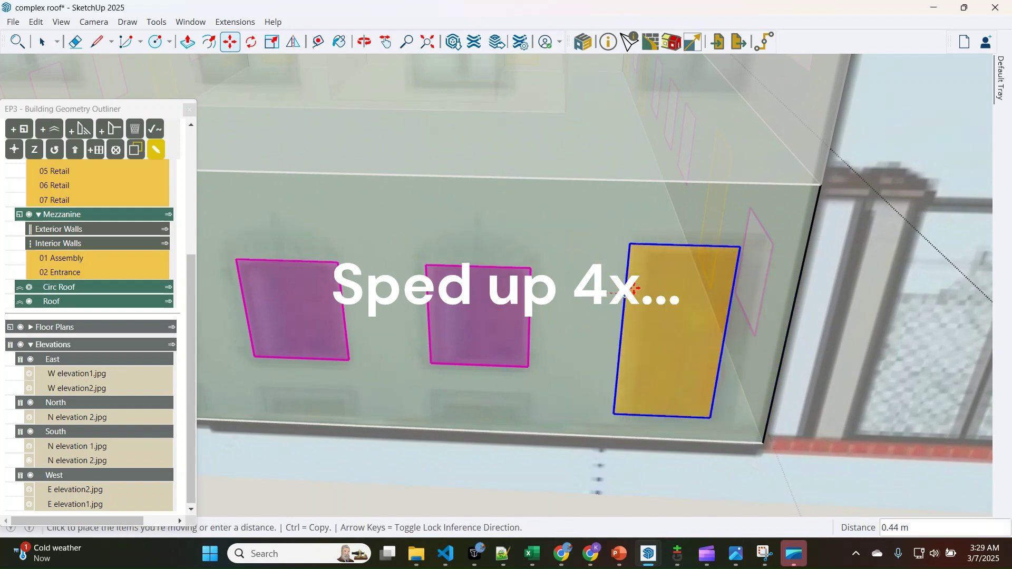
{"action": "left_click", "coordinate": [752, 248]}
Paste an upper-floor window onto the upper end wall and move it about 0.69 m over the first pictured window
{"action": "scroll", "coordinate": [708, 320], "scroll_direction": "down", "scroll_amount": 5}
{"action": "middle_click_drag", "start_coordinate": [707, 324], "coordinate": [548, 311]}
{"action": "key", "text": "space"}
{"action": "double_click", "coordinate": [422, 216]}
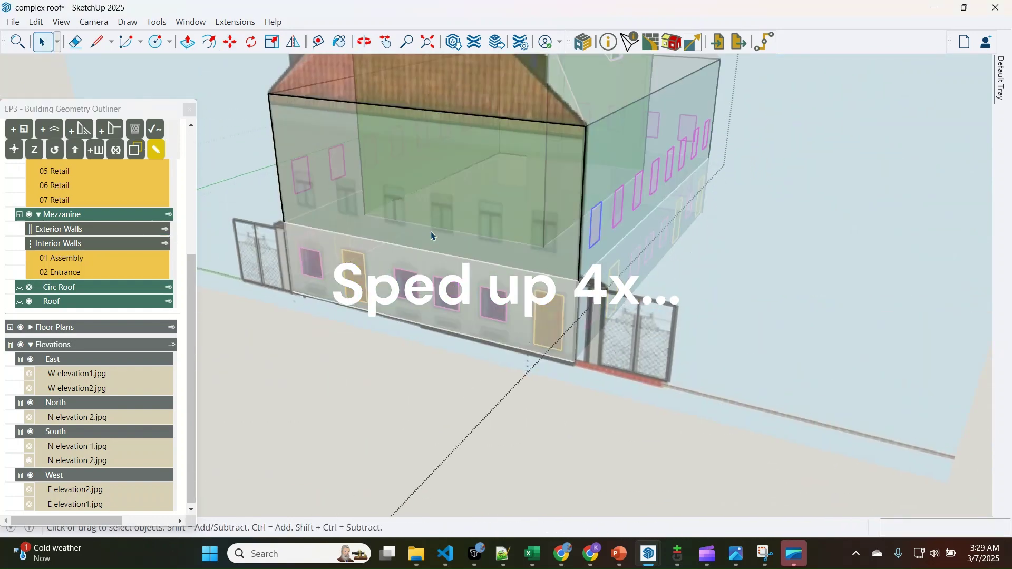
{"action": "middle_click_drag", "start_coordinate": [431, 236], "coordinate": [585, 235]}
{"action": "key", "text": "ctrl+v"}
{"action": "left_click", "coordinate": [537, 239]}
{"action": "scroll", "coordinate": [558, 214], "scroll_direction": "up", "scroll_amount": 5}
{"action": "left_click", "coordinate": [569, 157]}
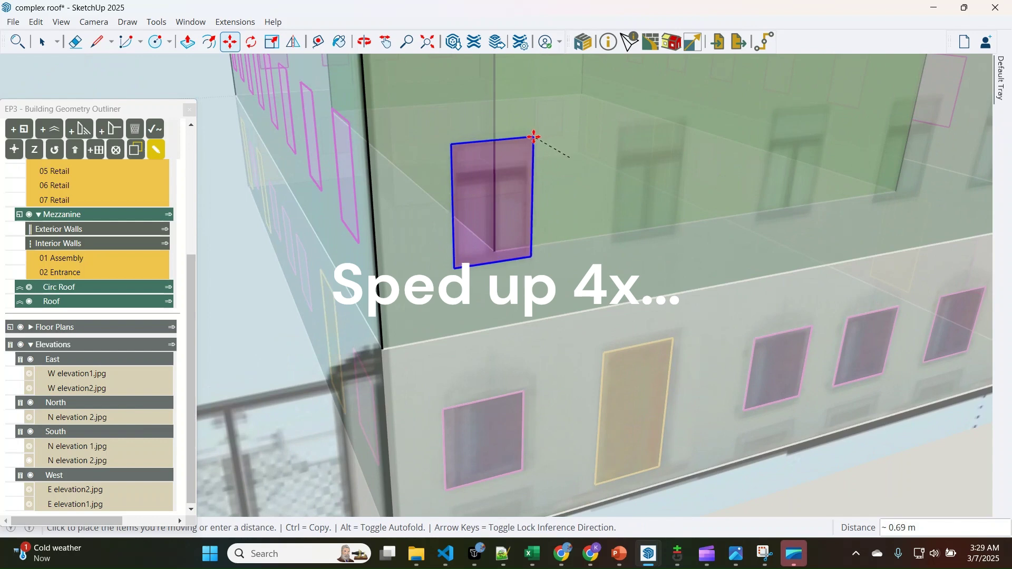
Copy the upper end wall's first window onto the second pictured window and shift it 0.44 m to align
{"action": "key", "text": "ctrl"}
{"action": "scroll", "coordinate": [600, 141], "scroll_direction": "down", "scroll_amount": 2}
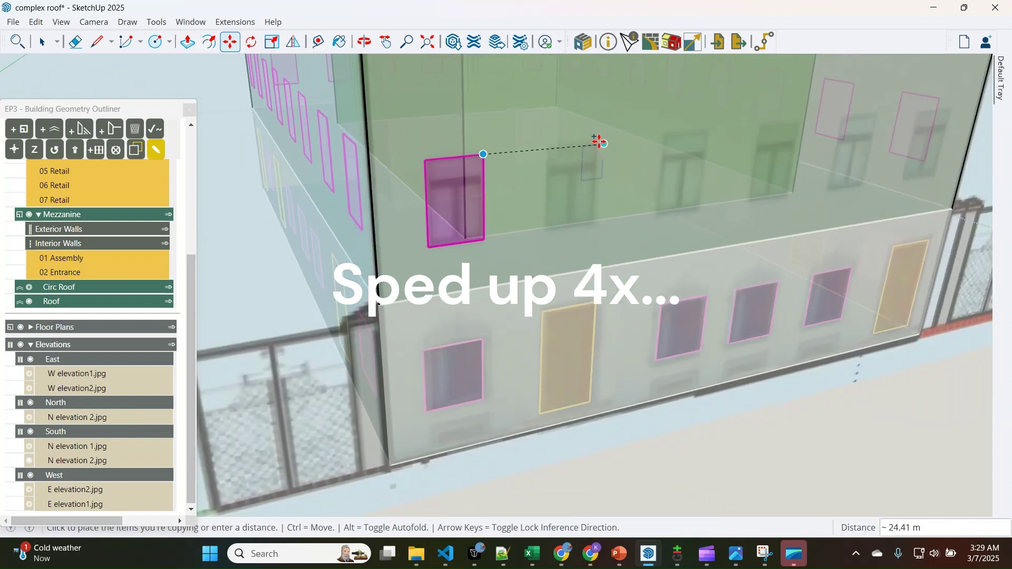
{"action": "left_click", "coordinate": [582, 146]}
{"action": "scroll", "coordinate": [561, 221], "scroll_direction": "up", "scroll_amount": 5}
{"action": "left_click", "coordinate": [471, 260]}
{"action": "left_click", "coordinate": [527, 254]}
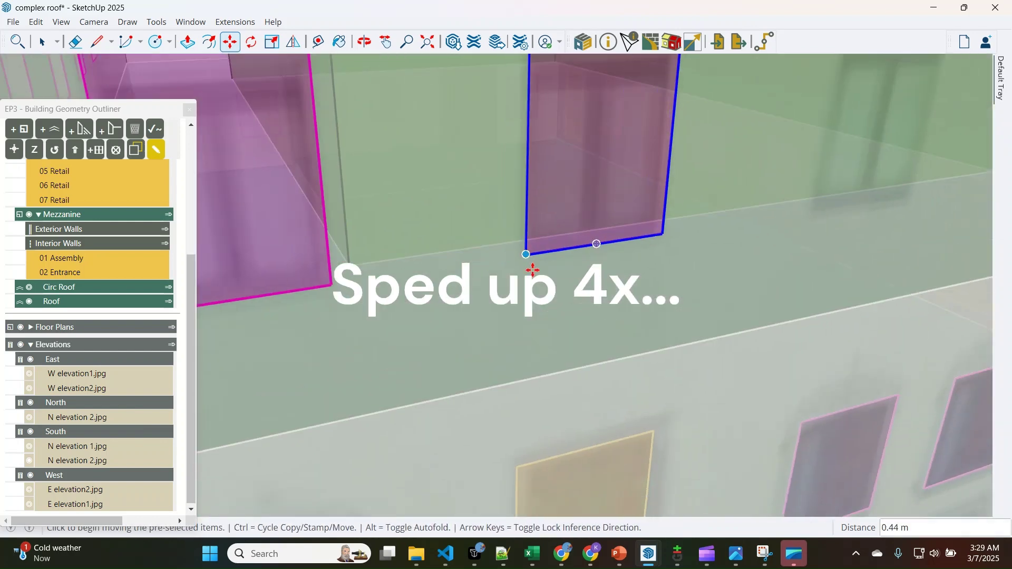
Array the second upper-floor window along the end wall with 4x copies at the spacing of the first two windows
{"action": "scroll", "coordinate": [531, 277], "scroll_direction": "down", "scroll_amount": 2}
{"action": "key", "text": "ctrl"}
{"action": "left_click", "coordinate": [279, 309]}
{"action": "left_click", "coordinate": [528, 269]}
{"action": "type", "text": "4x"}
{"action": "key", "text": "Return"}
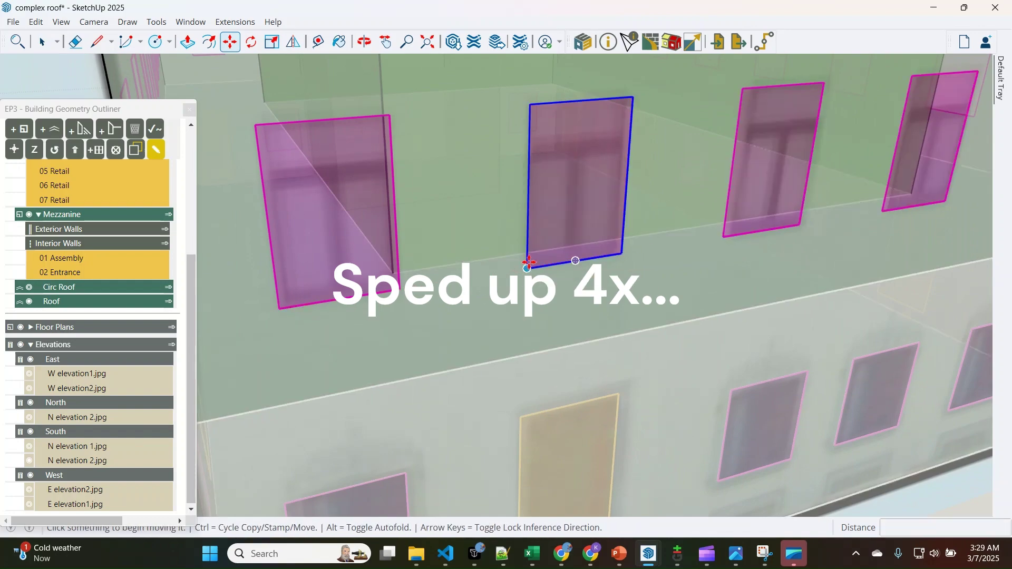
{"action": "scroll", "coordinate": [574, 261], "scroll_direction": "down", "scroll_amount": 5}
{"action": "middle_click_drag", "start_coordinate": [606, 300], "coordinate": [529, 333]}
{"action": "key", "text": "space"}
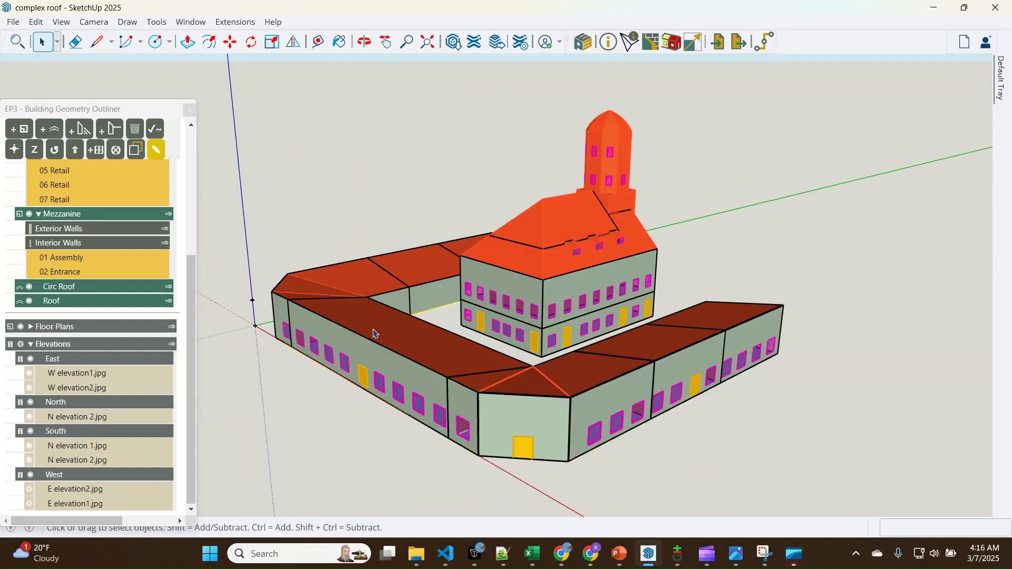
Examine the window and door placement on all sides of the building and tower
{"action": "middle_click_drag", "start_coordinate": [374, 333], "coordinate": [290, 317]}
{"action": "middle_click_drag", "start_coordinate": [383, 291], "coordinate": [426, 342]}
{"action": "scroll", "coordinate": [426, 342], "scroll_direction": "up", "scroll_amount": 2}
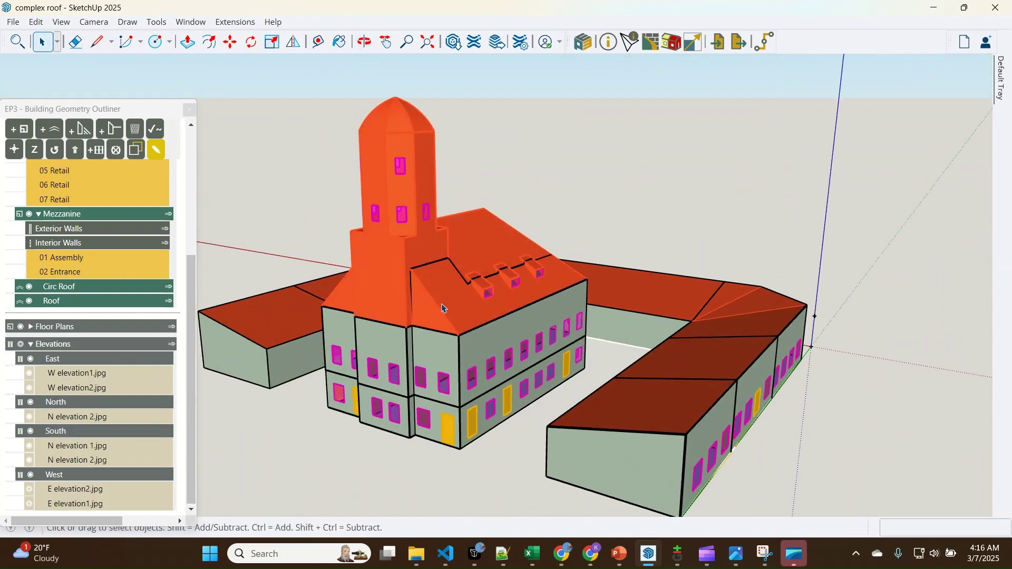
{"action": "middle_click_drag", "start_coordinate": [535, 274], "coordinate": [715, 314]}
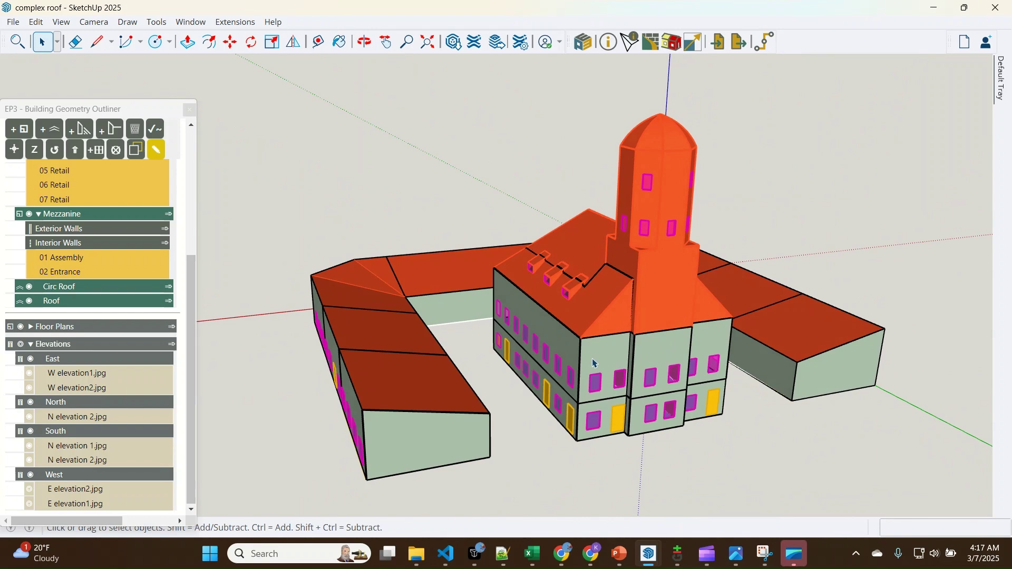
{"action": "middle_click_drag", "start_coordinate": [525, 308], "coordinate": [403, 430]}
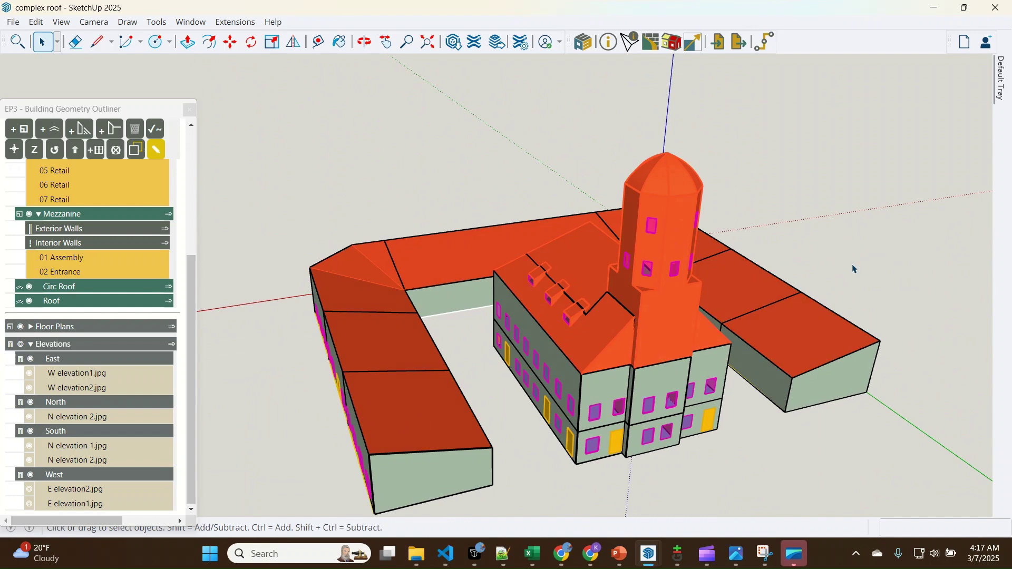
Change the display colour of CZ4 NonResidential Ext Wall Construction to RGB 134, 157, 133 in the Constructions dialog and close it
{"action": "left_click", "coordinate": [653, 44]}
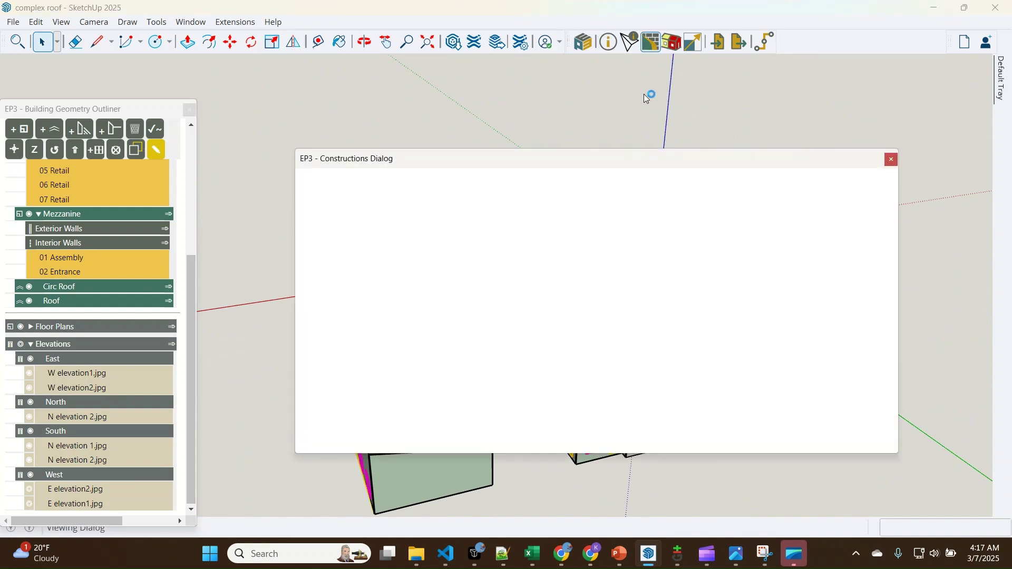
{"action": "left_click_drag", "start_coordinate": [508, 164], "coordinate": [297, 86]}
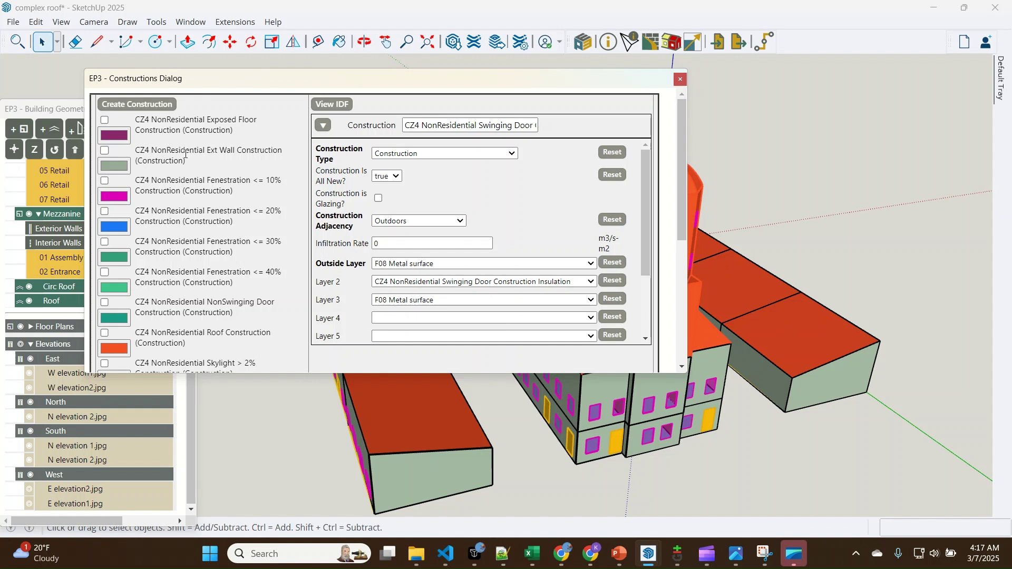
{"action": "left_click", "coordinate": [217, 153]}
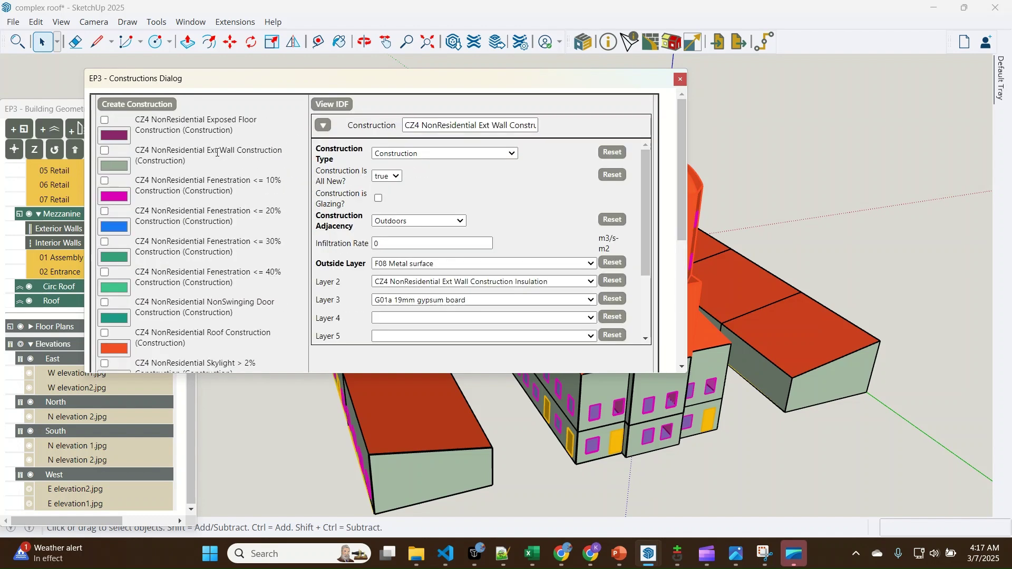
{"action": "left_click", "coordinate": [116, 166]}
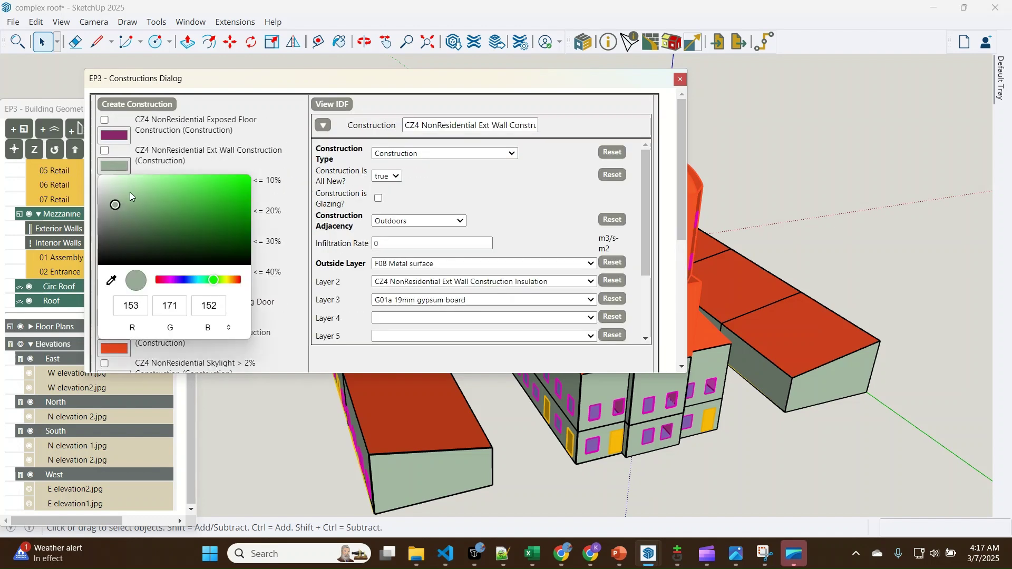
{"action": "mouse_move", "coordinate": [123, 206]}
{"action": "left_mouse_down"}
{"action": "mouse_move", "coordinate": [129, 217]}
{"action": "mouse_move", "coordinate": [125, 201]}
{"action": "mouse_move", "coordinate": [123, 209]}
{"action": "left_mouse_up"}
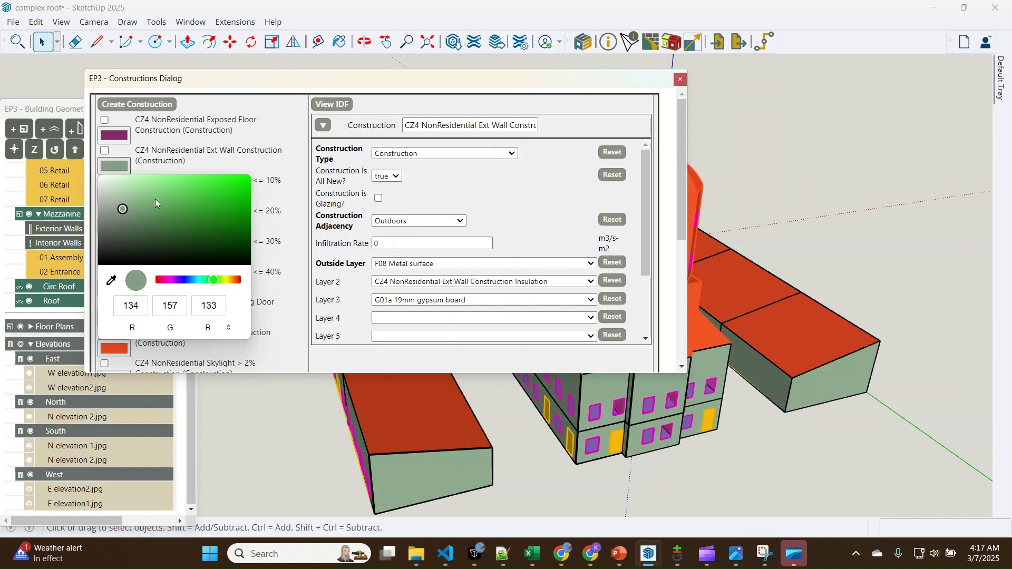
{"action": "left_click", "coordinate": [242, 152]}
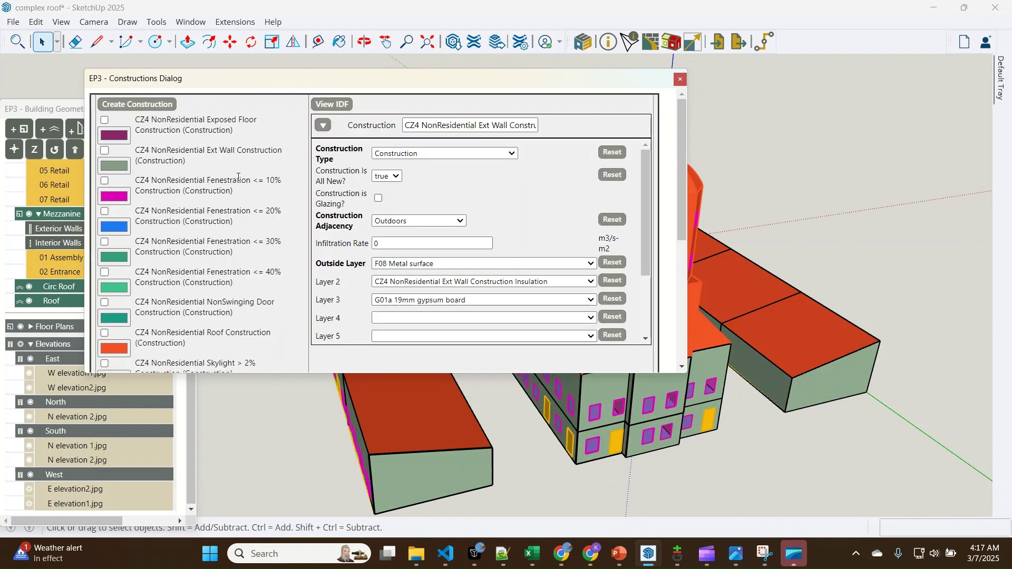
{"action": "scroll", "coordinate": [235, 201], "scroll_direction": "down", "scroll_amount": 1}
{"action": "left_click", "coordinate": [680, 80]}
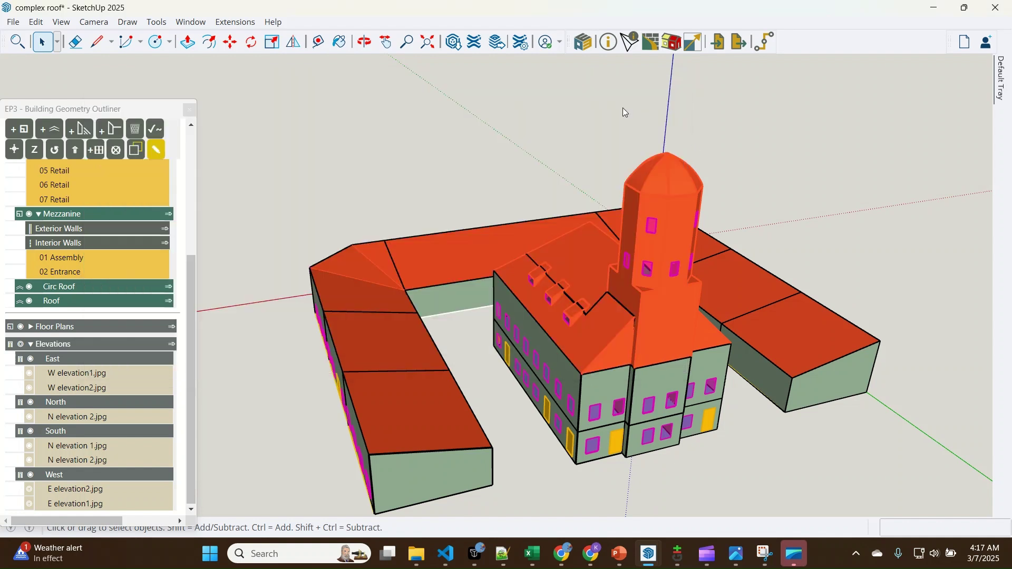
Hide the Roof and Circ Roof to expose the interior walls and floors
{"action": "left_click", "coordinate": [29, 303]}
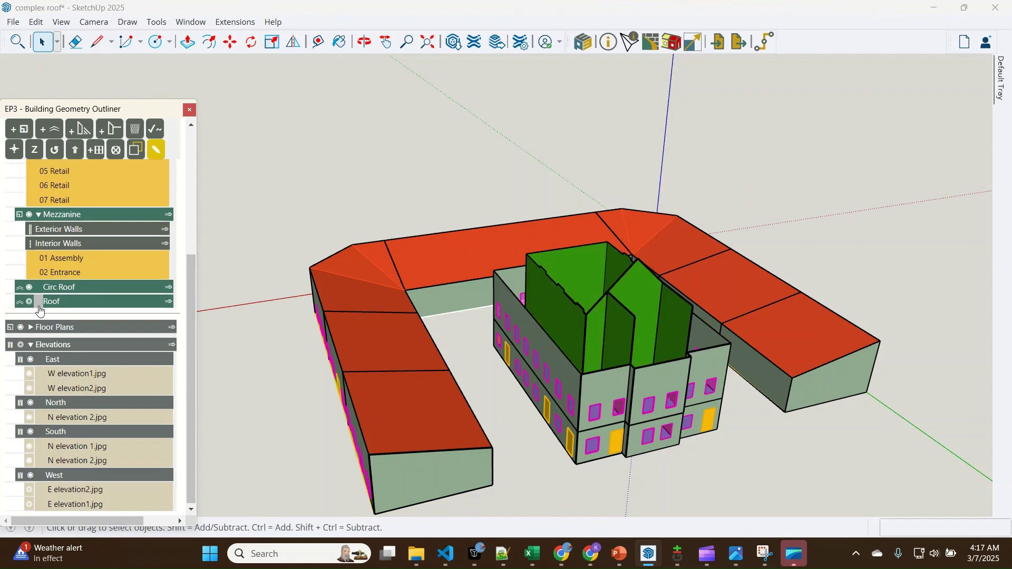
{"action": "middle_click_drag", "start_coordinate": [437, 288], "coordinate": [622, 289]}
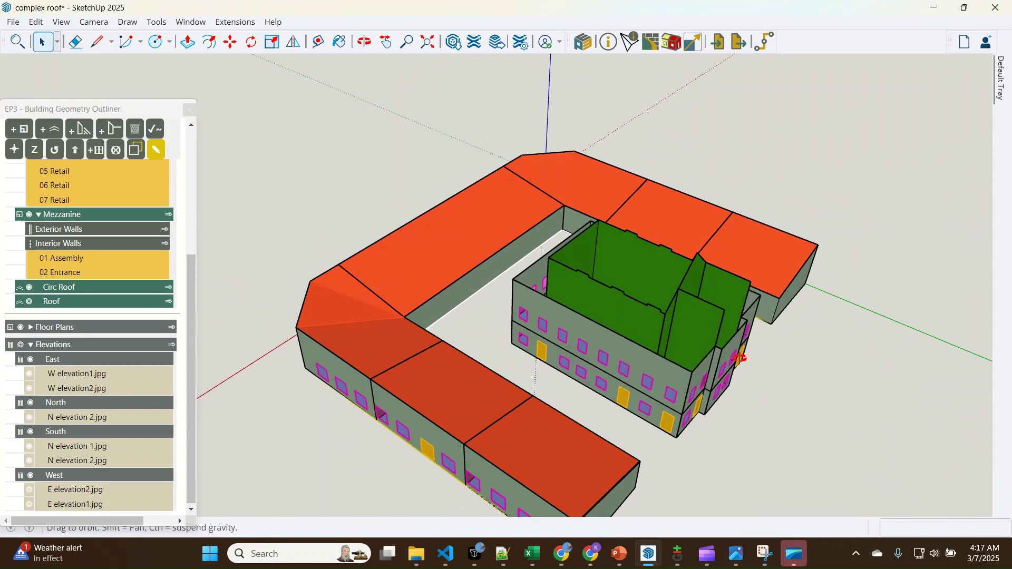
{"action": "middle_click_drag", "start_coordinate": [741, 364], "coordinate": [533, 377]}
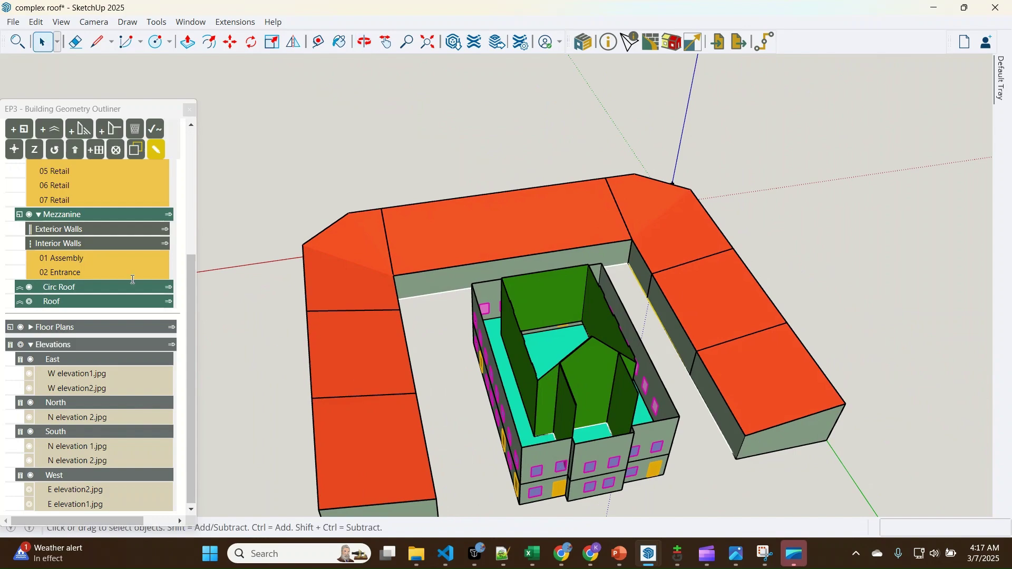
{"action": "left_click", "coordinate": [29, 288]}
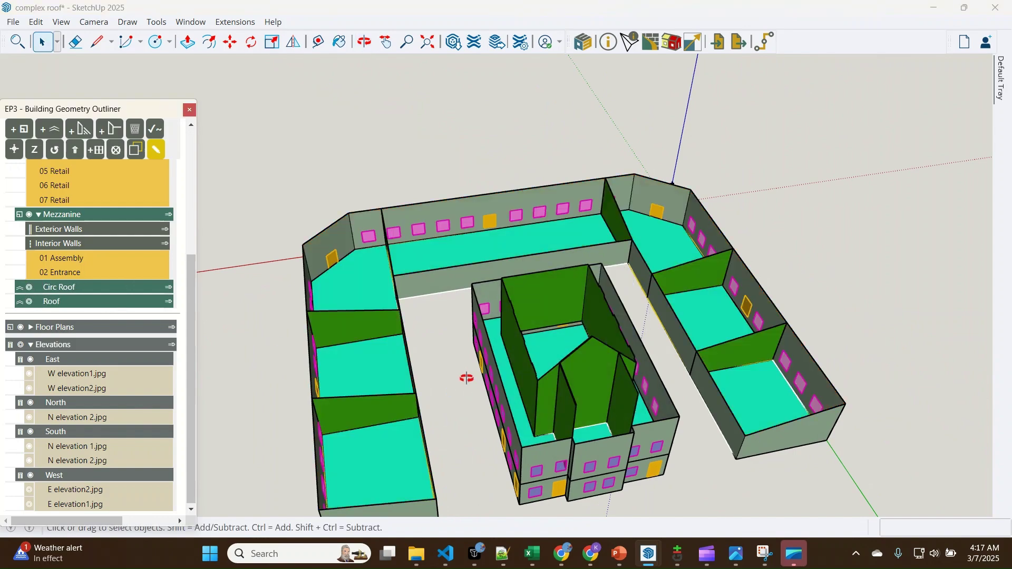
{"action": "middle_click_drag", "start_coordinate": [466, 380], "coordinate": [822, 380]}
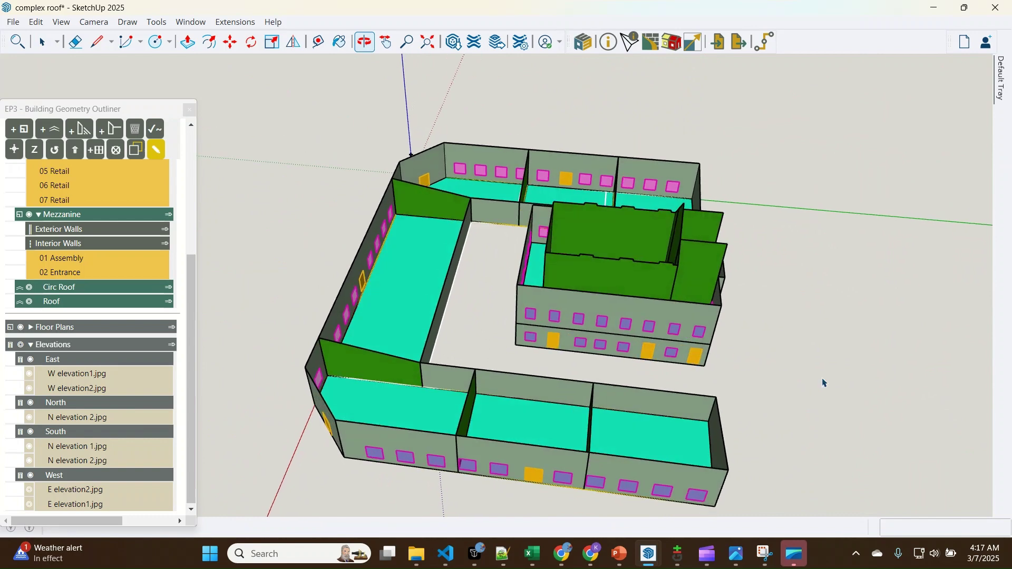
Open the Constructions Dialog beside the model and select the F Factor Material construction used on the ground floors
{"action": "left_click", "coordinate": [649, 43]}
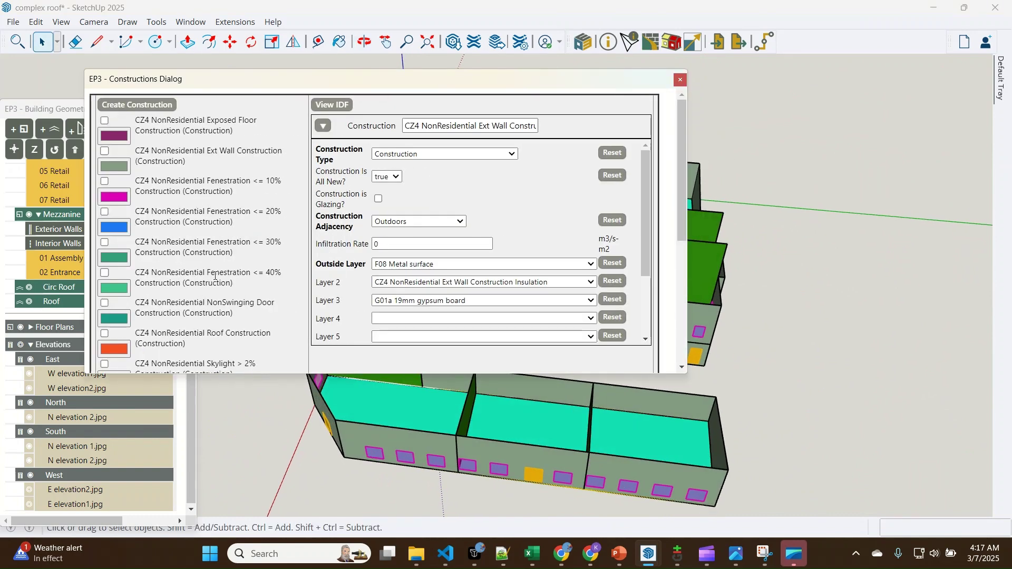
{"action": "scroll", "coordinate": [215, 275], "scroll_direction": "down", "scroll_amount": 3}
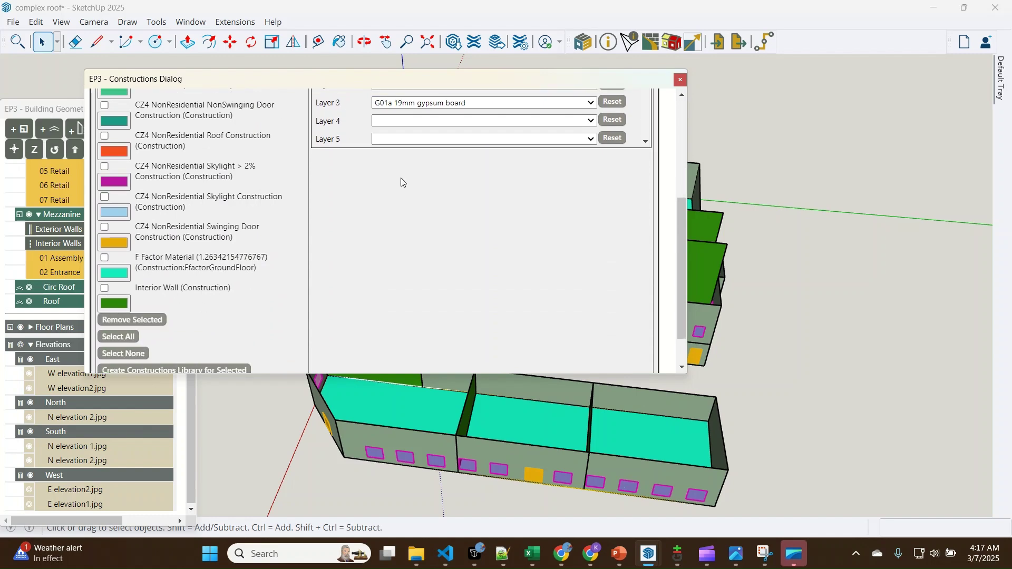
{"action": "left_click_drag", "start_coordinate": [368, 83], "coordinate": [813, 196]}
{"action": "scroll", "coordinate": [272, 272], "scroll_direction": "down", "scroll_amount": 1}
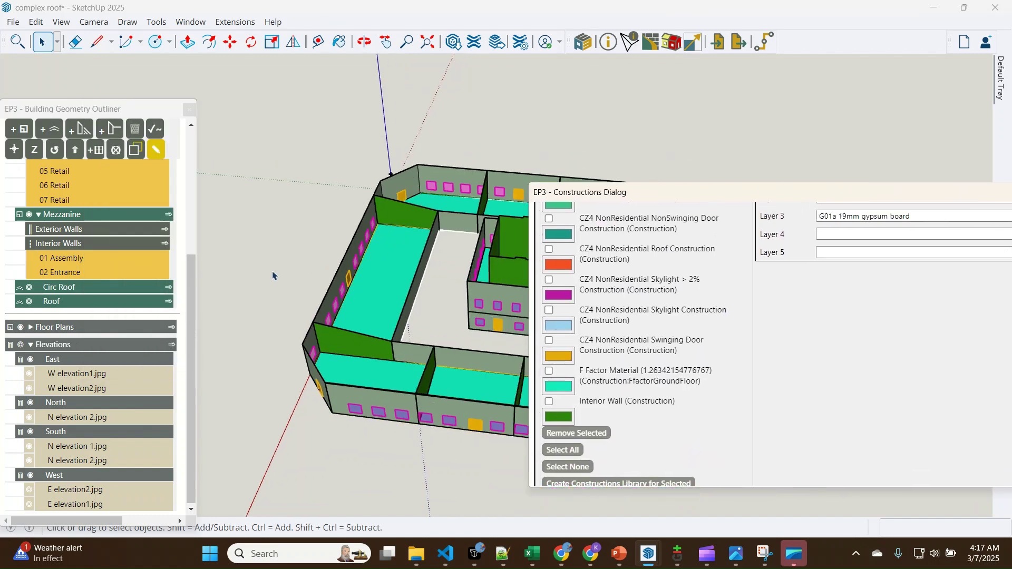
{"action": "middle_click_drag", "start_coordinate": [273, 276], "coordinate": [401, 395]}
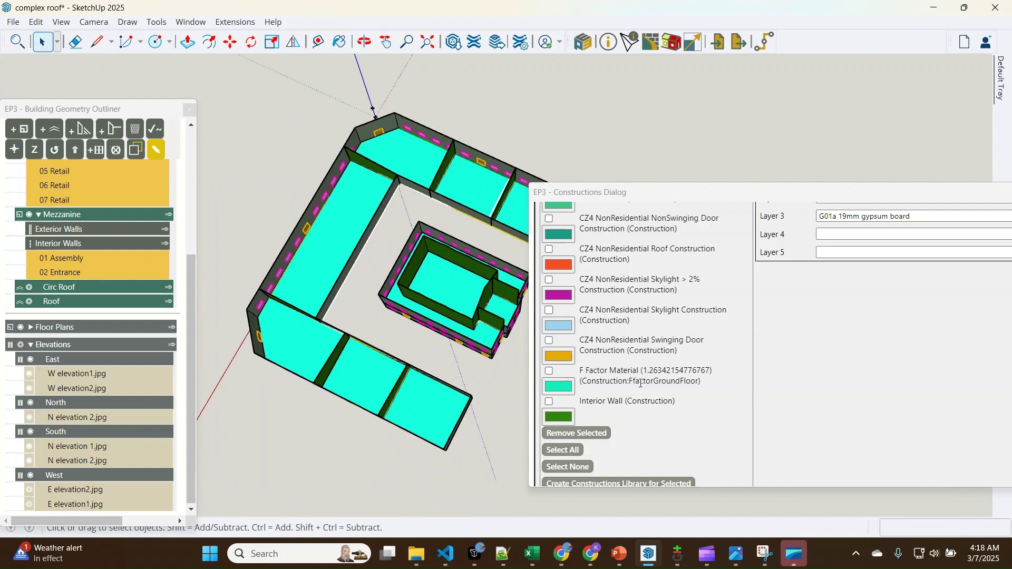
{"action": "left_click", "coordinate": [609, 379]}
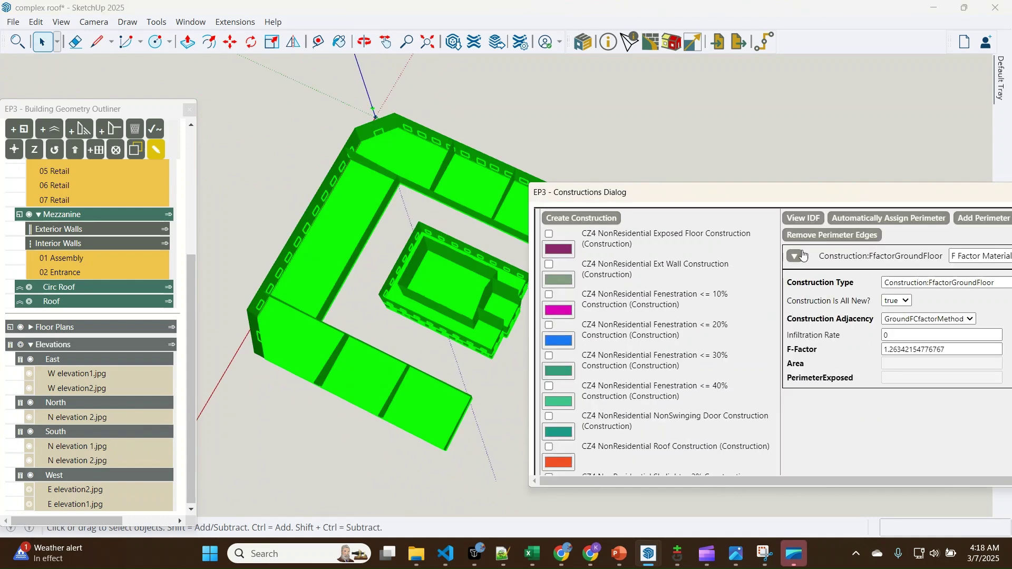
Examine the F Factor Material settings and perimeter options alongside the construction list and the building model
{"action": "left_click_drag", "start_coordinate": [777, 199], "coordinate": [766, 124]}
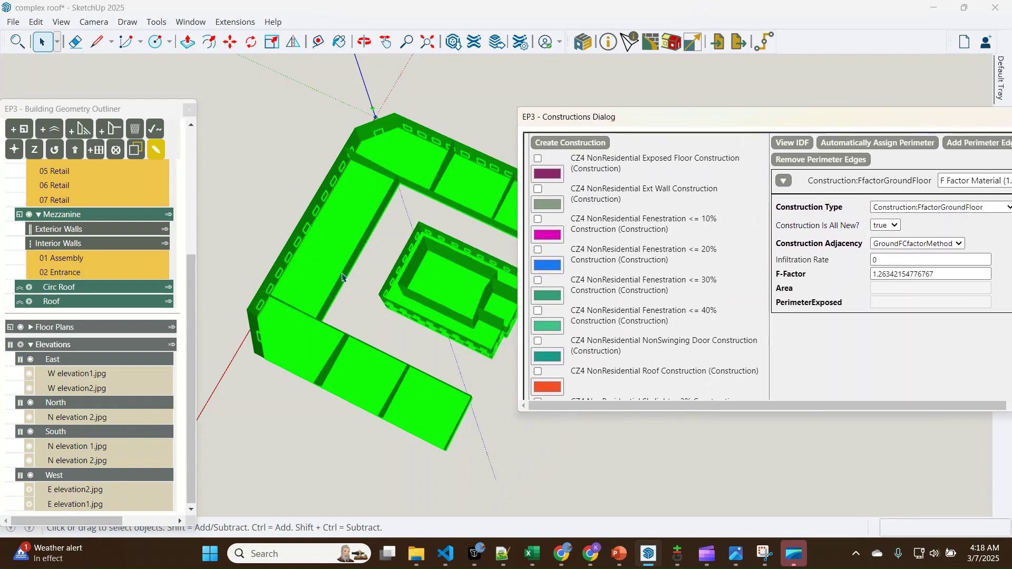
{"action": "scroll", "coordinate": [342, 277], "scroll_direction": "down", "scroll_amount": 2}
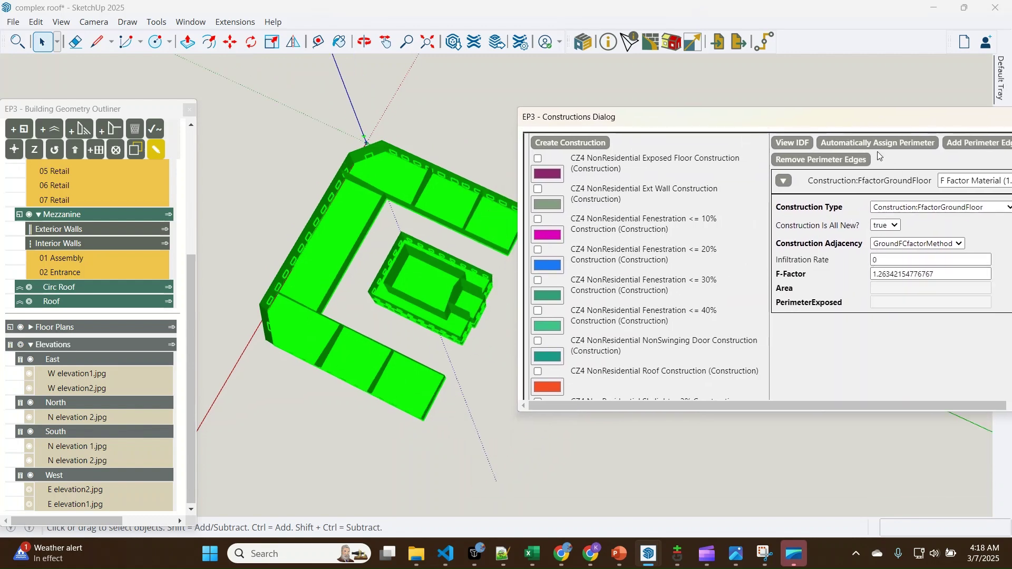
{"action": "left_click_drag", "start_coordinate": [837, 118], "coordinate": [711, 112]}
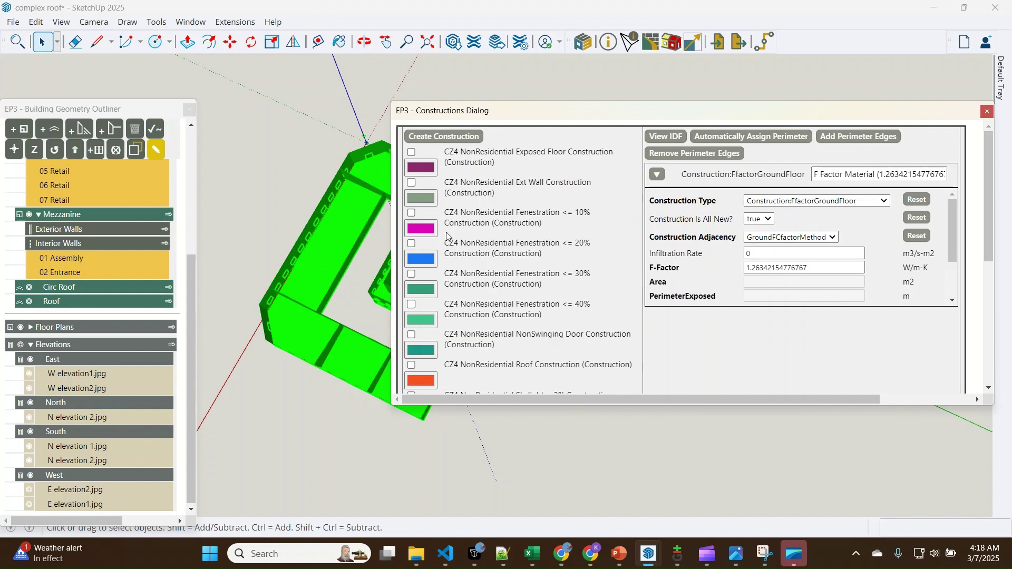
{"action": "scroll", "coordinate": [482, 319], "scroll_direction": "down", "scroll_amount": 5}
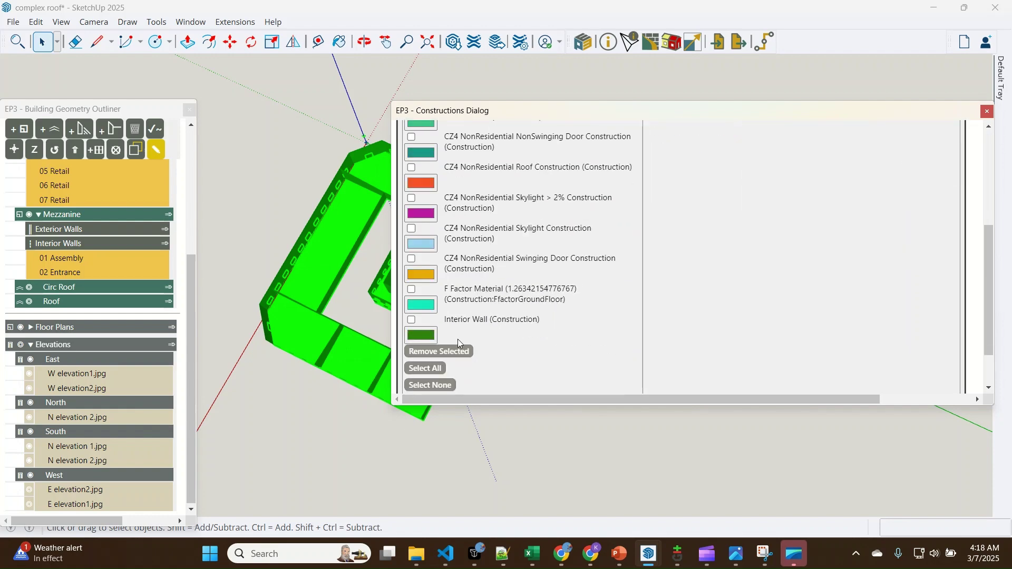
{"action": "mouse_move", "coordinate": [260, 364]}
{"action": "middle_mouse_down"}
{"action": "mouse_move", "coordinate": [283, 327]}
{"action": "mouse_move", "coordinate": [317, 194]}
{"action": "mouse_move", "coordinate": [316, 156]}
{"action": "mouse_move", "coordinate": [233, 369]}
{"action": "mouse_move", "coordinate": [243, 359]}
{"action": "middle_mouse_up"}
{"action": "scroll", "coordinate": [235, 385], "scroll_direction": "down", "scroll_amount": 2}
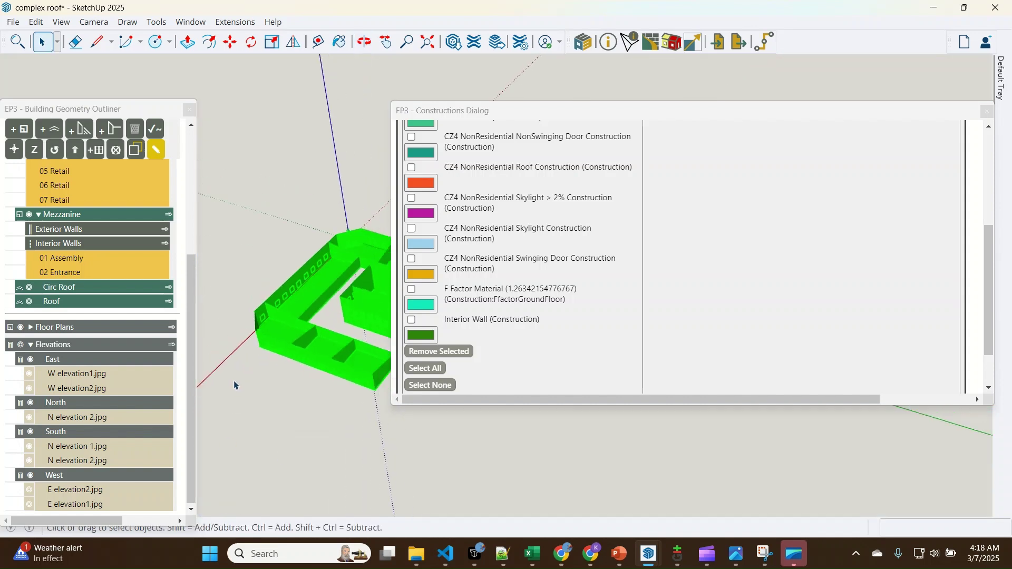
{"action": "scroll", "coordinate": [367, 325], "scroll_direction": "up", "scroll_amount": 1}
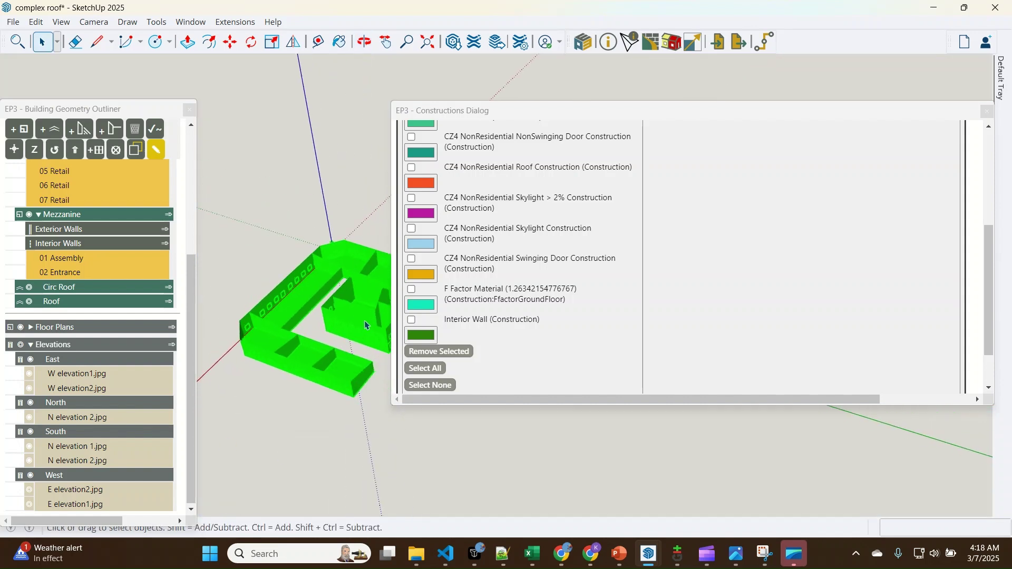
{"action": "left_click", "coordinate": [278, 326]}
{"action": "scroll", "coordinate": [226, 323], "scroll_direction": "up", "scroll_amount": 1}
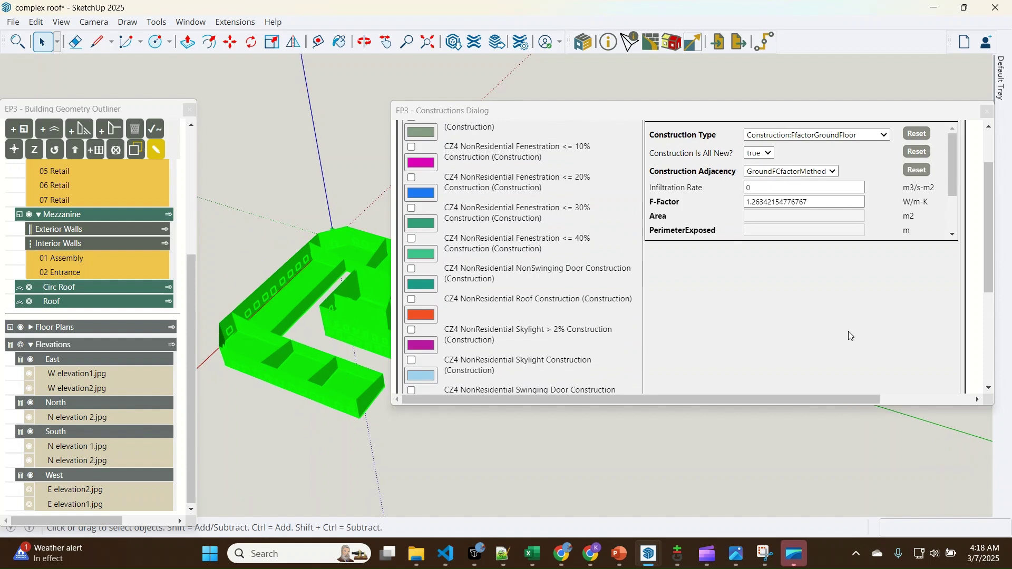
{"action": "left_click", "coordinate": [760, 269]}
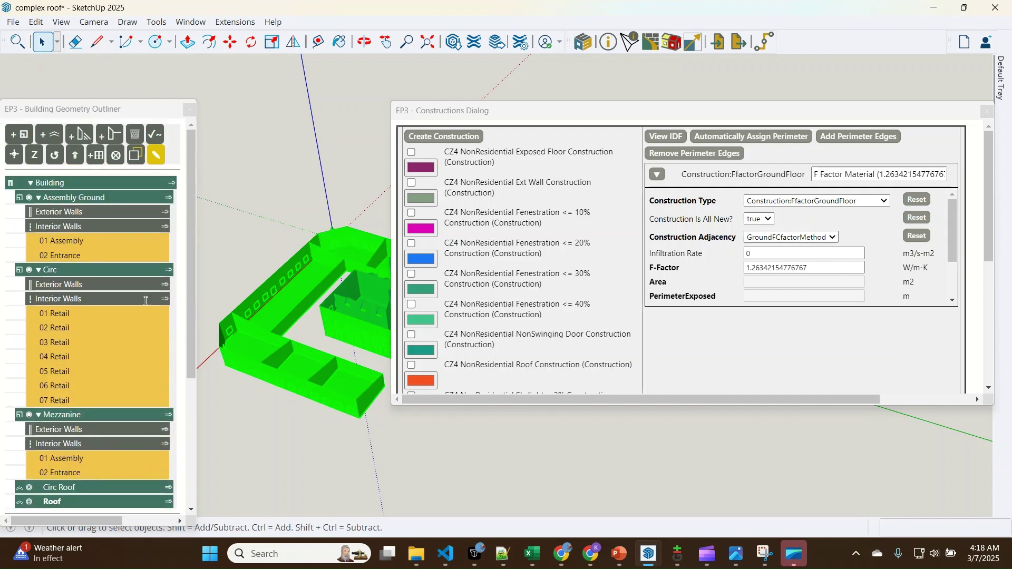
Isolate the floor spaces of the Assembly Ground storey and automatically assign the exposed perimeter edges for the F Factor Material
{"action": "scroll", "coordinate": [62, 200], "scroll_direction": "up", "scroll_amount": 4}
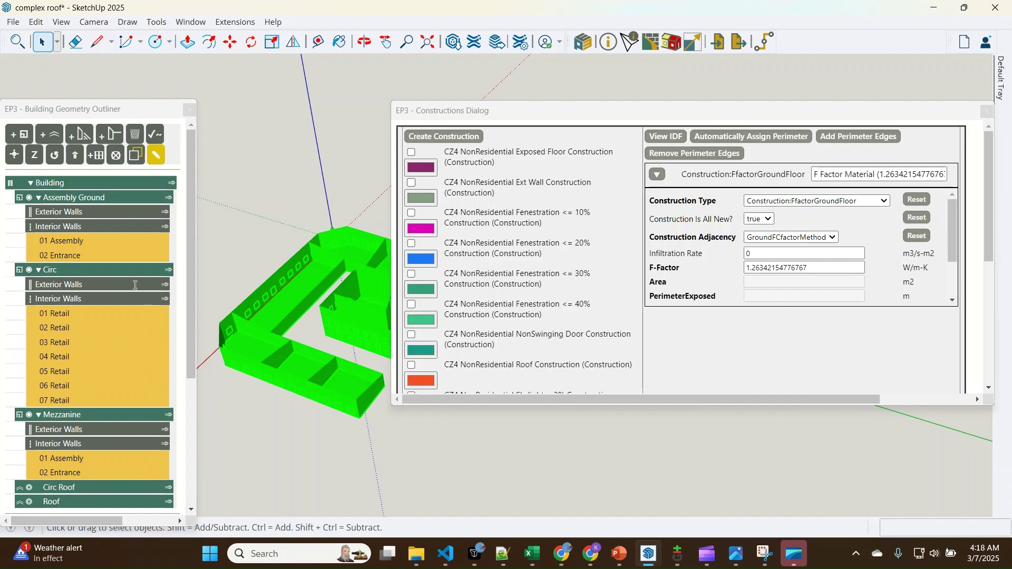
{"action": "left_click", "coordinate": [162, 197]}
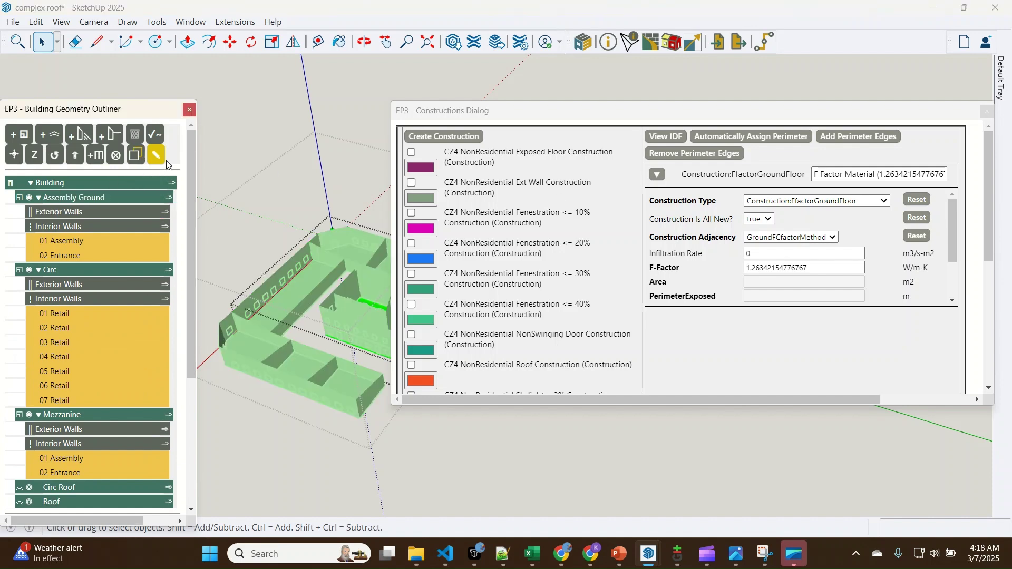
{"action": "left_click", "coordinate": [136, 154]}
{"action": "scroll", "coordinate": [184, 332], "scroll_direction": "down", "scroll_amount": 4}
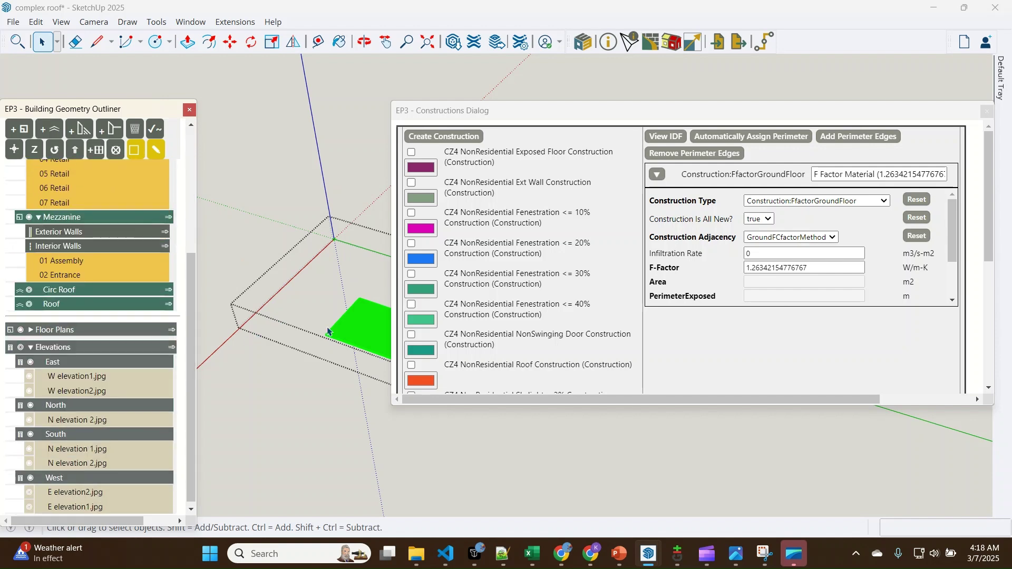
{"action": "scroll", "coordinate": [248, 311], "scroll_direction": "down", "scroll_amount": 3}
{"action": "scroll", "coordinate": [384, 321], "scroll_direction": "up", "scroll_amount": 4}
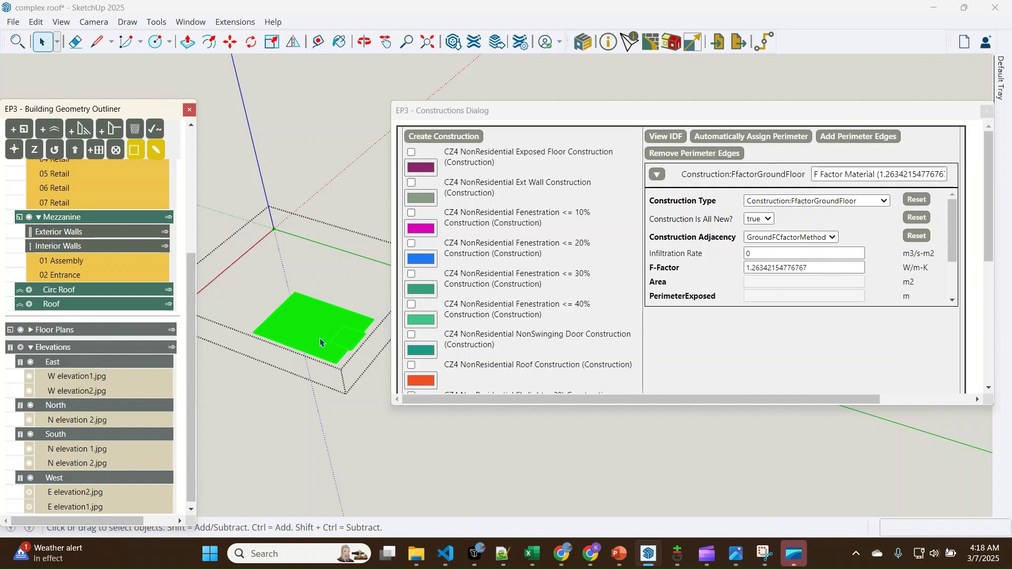
{"action": "left_click", "coordinate": [710, 138]}
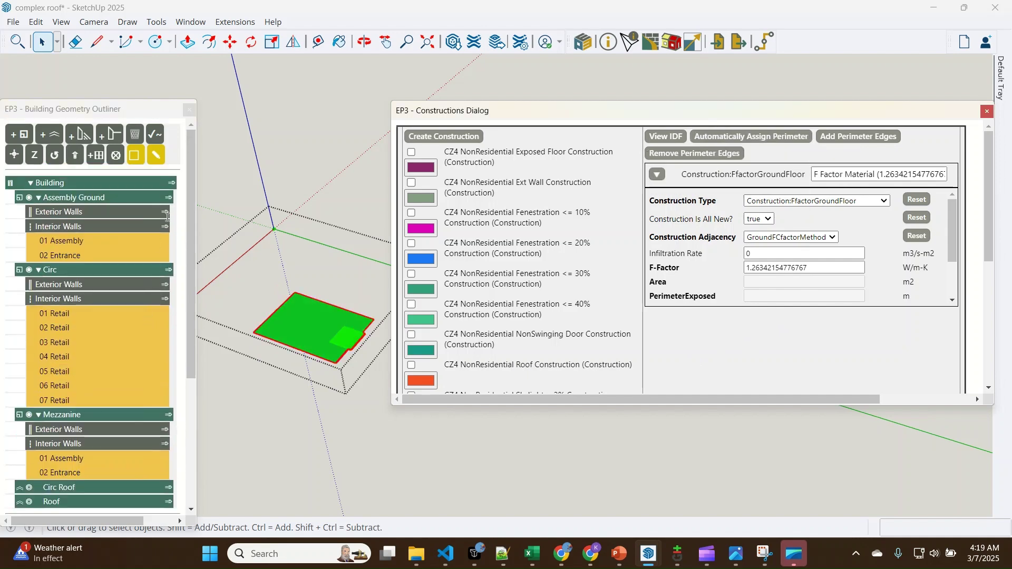
Examine the perimeter edges assigned around the Circ storey's floors, from below the whole building and with Circ isolated
{"action": "left_click", "coordinate": [90, 183]}
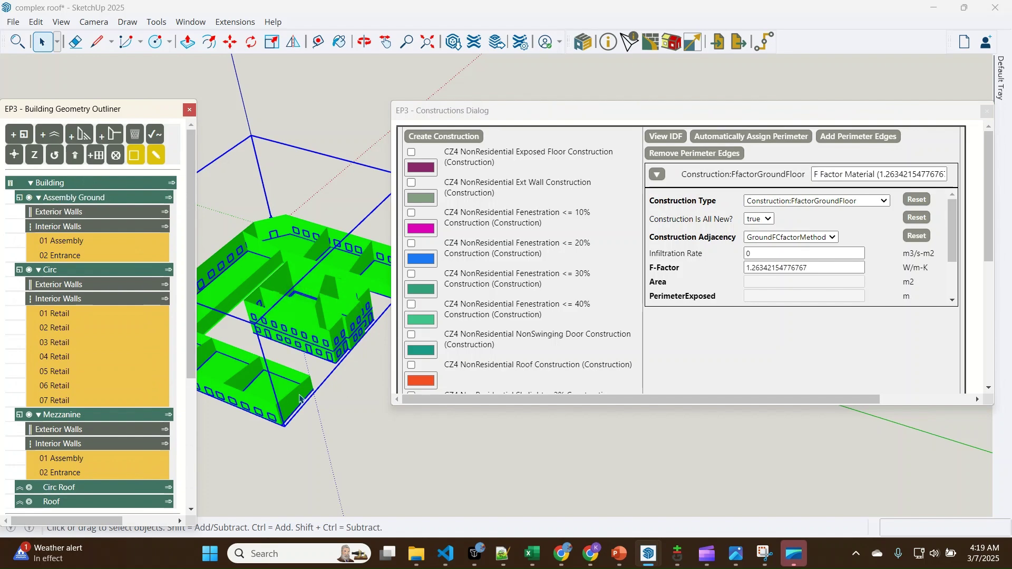
{"action": "middle_click_drag", "start_coordinate": [302, 396], "coordinate": [374, 114]}
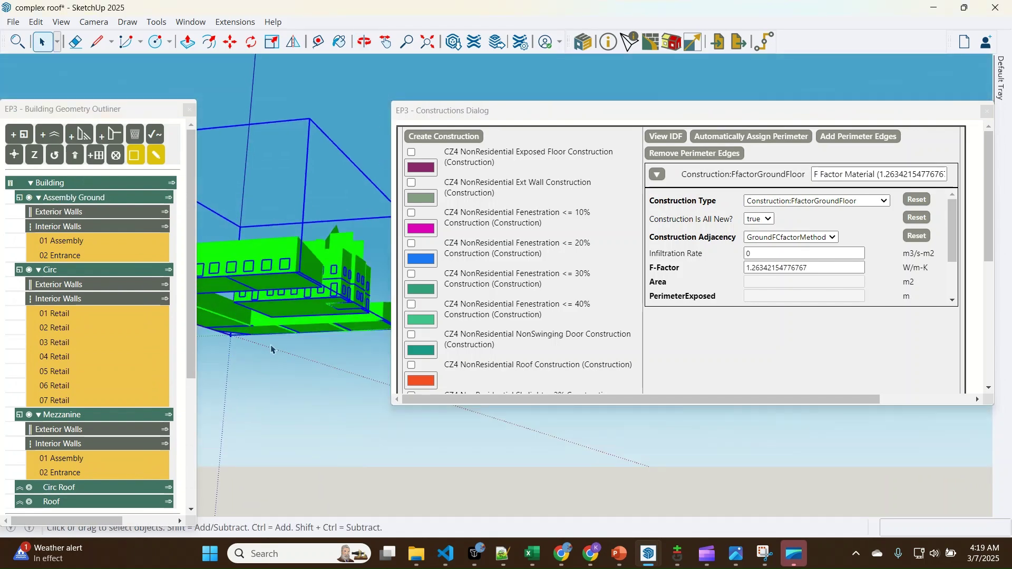
{"action": "middle_click_drag", "start_coordinate": [388, 293], "coordinate": [333, 280]}
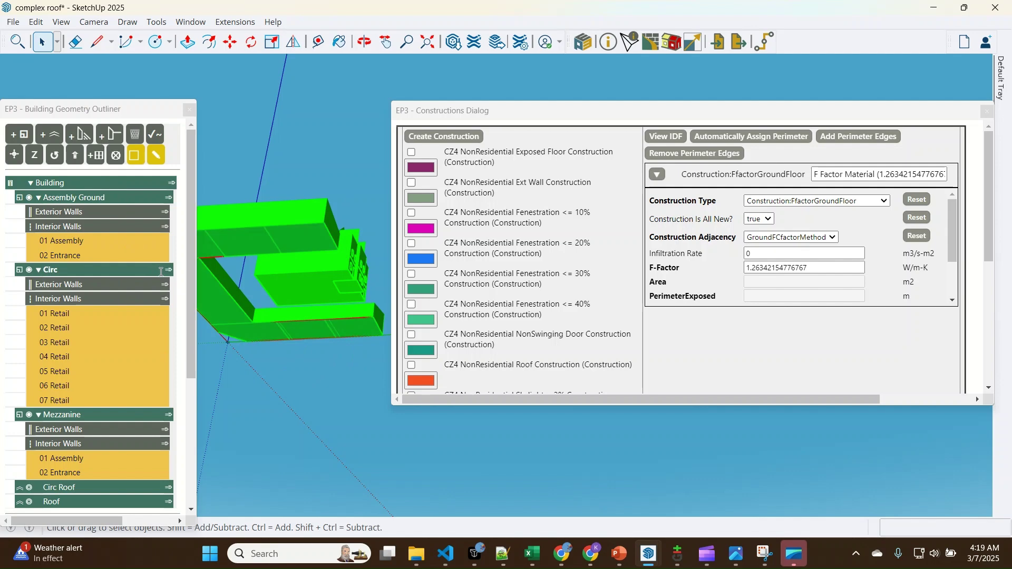
{"action": "left_click", "coordinate": [169, 271]}
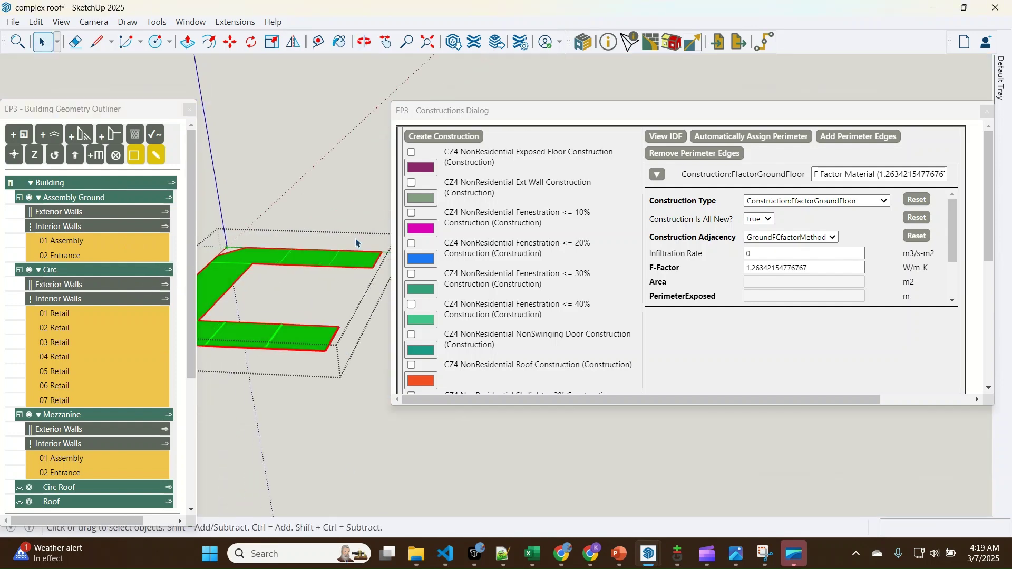
{"action": "middle_click_drag", "start_coordinate": [342, 293], "coordinate": [390, 375]}
{"action": "scroll", "coordinate": [419, 383], "scroll_direction": "down", "scroll_amount": 1}
{"action": "scroll", "coordinate": [420, 384], "scroll_direction": "down", "scroll_amount": 5}
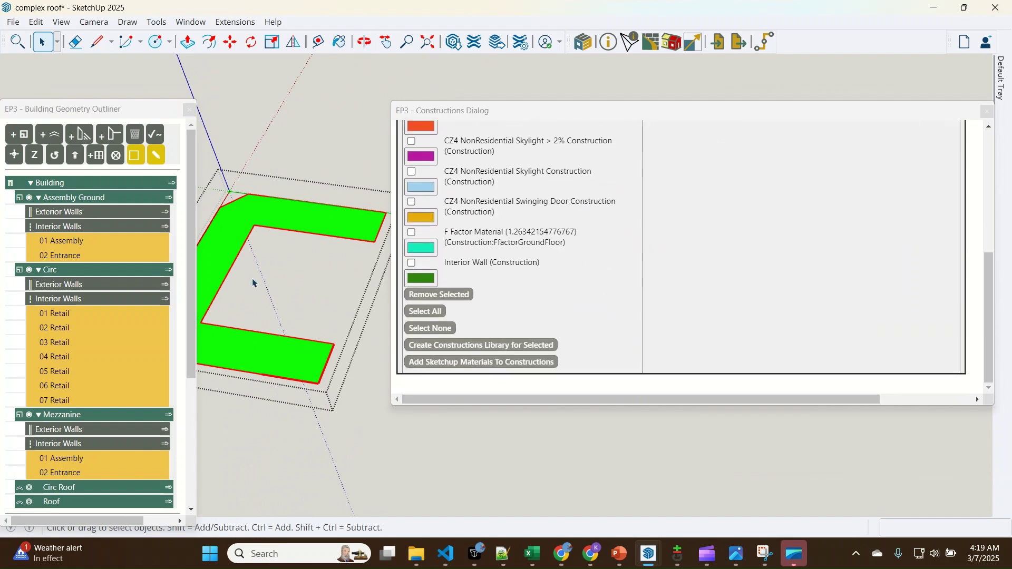
{"action": "middle_click_drag", "start_coordinate": [336, 357], "coordinate": [253, 334]}
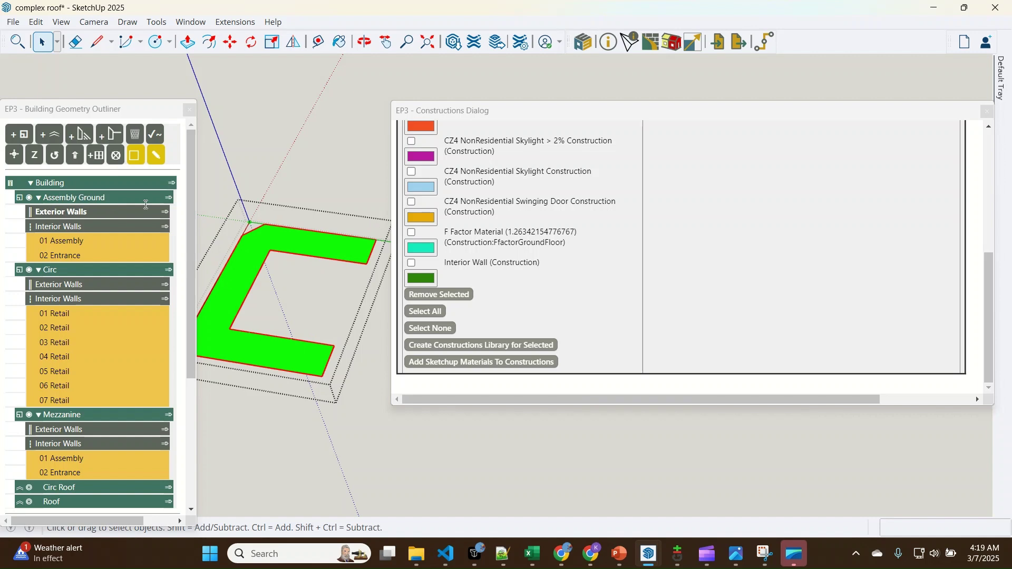
Leave the isolated Circ storey, display the Interior Wall construction, and examine the central building's interior walls and floors
{"action": "left_click", "coordinate": [174, 198]}
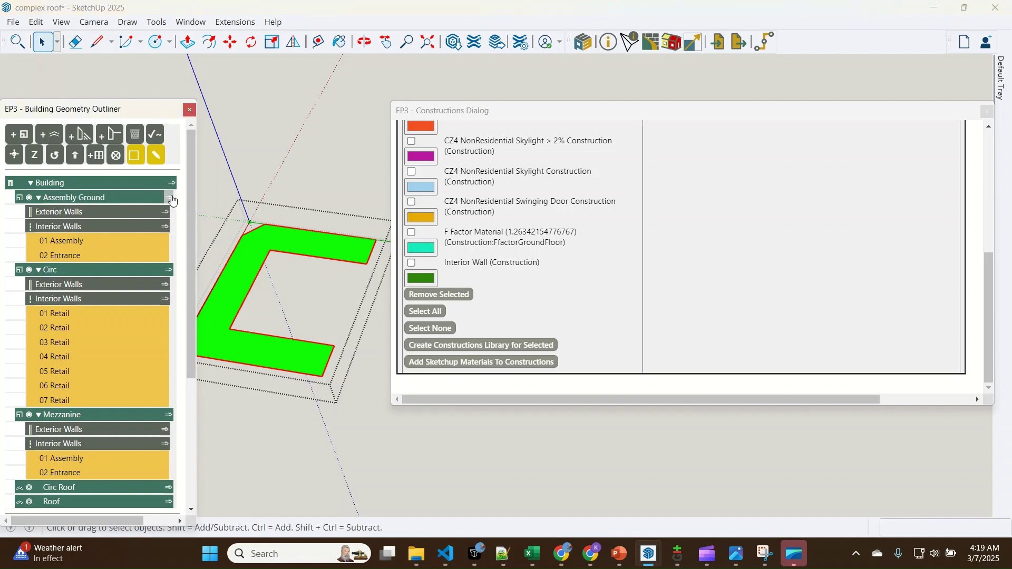
{"action": "left_click", "coordinate": [323, 185]}
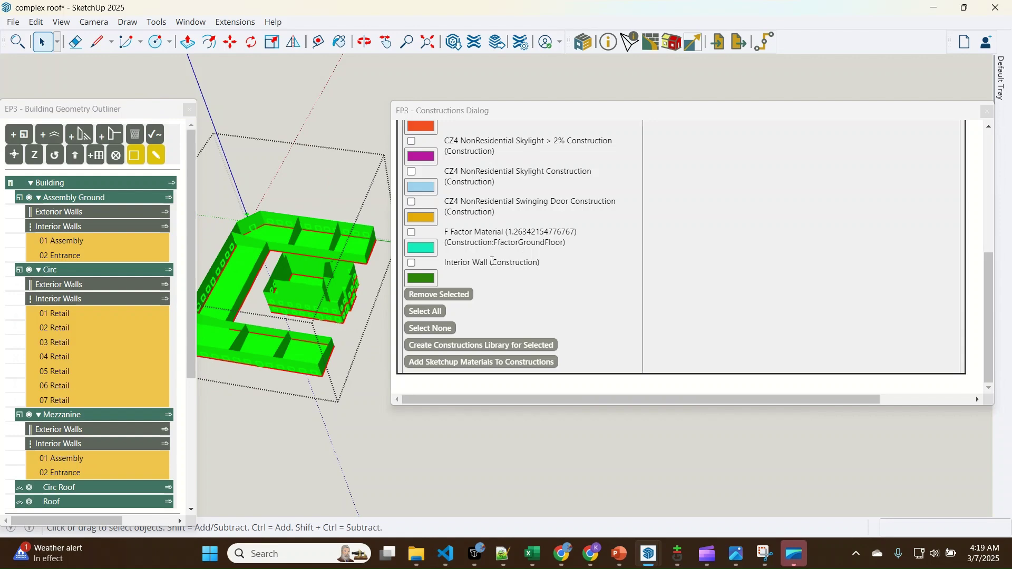
{"action": "left_click", "coordinate": [492, 262]}
{"action": "left_click_drag", "start_coordinate": [493, 117], "coordinate": [538, 109]}
{"action": "middle_click_drag", "start_coordinate": [293, 254], "coordinate": [221, 185]}
{"action": "scroll", "coordinate": [299, 299], "scroll_direction": "up", "scroll_amount": 5}
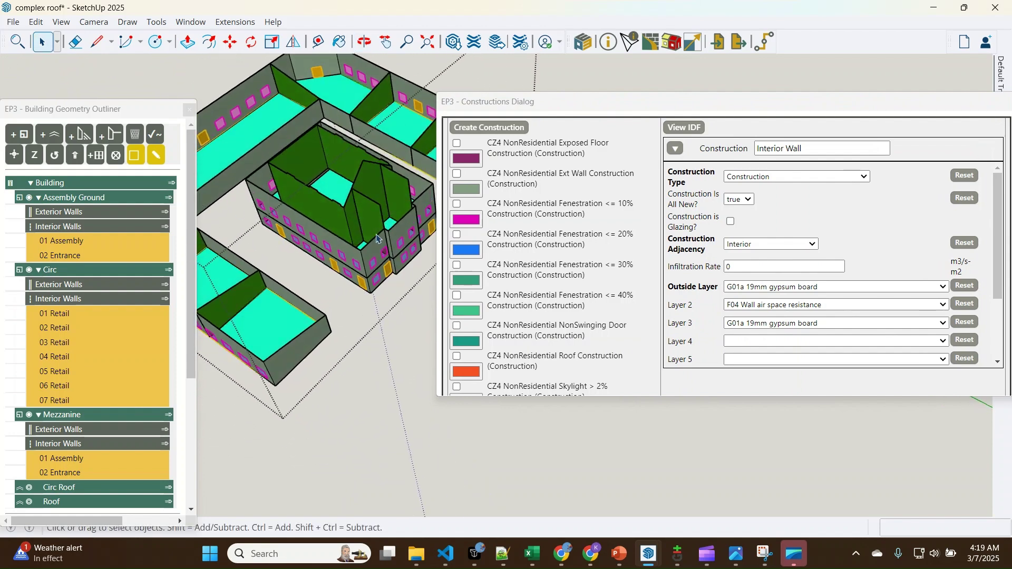
{"action": "scroll", "coordinate": [378, 239], "scroll_direction": "up", "scroll_amount": 3}
{"action": "scroll", "coordinate": [344, 243], "scroll_direction": "up", "scroll_amount": 2}
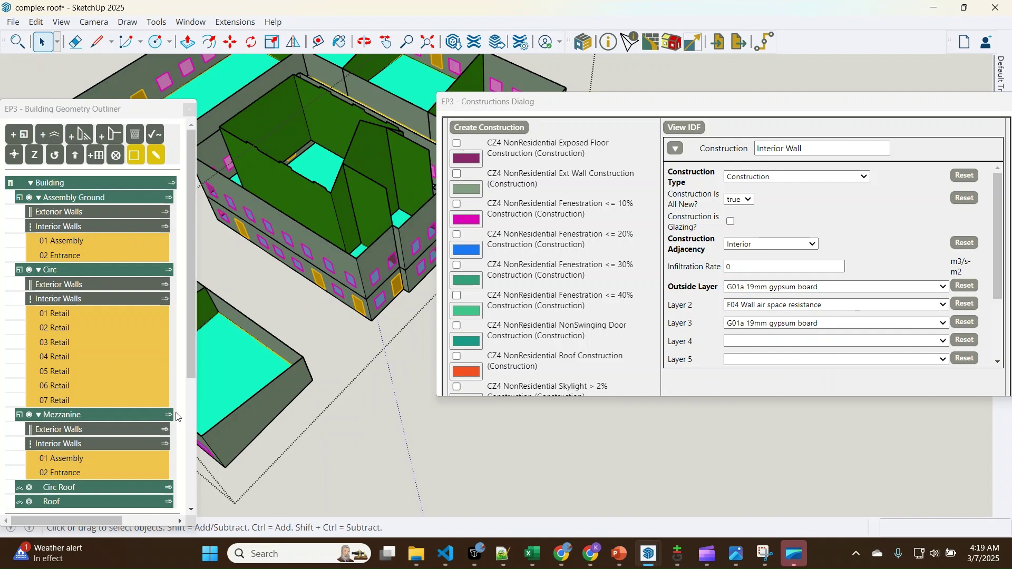
{"action": "middle_click_drag", "start_coordinate": [332, 301], "coordinate": [364, 260]}
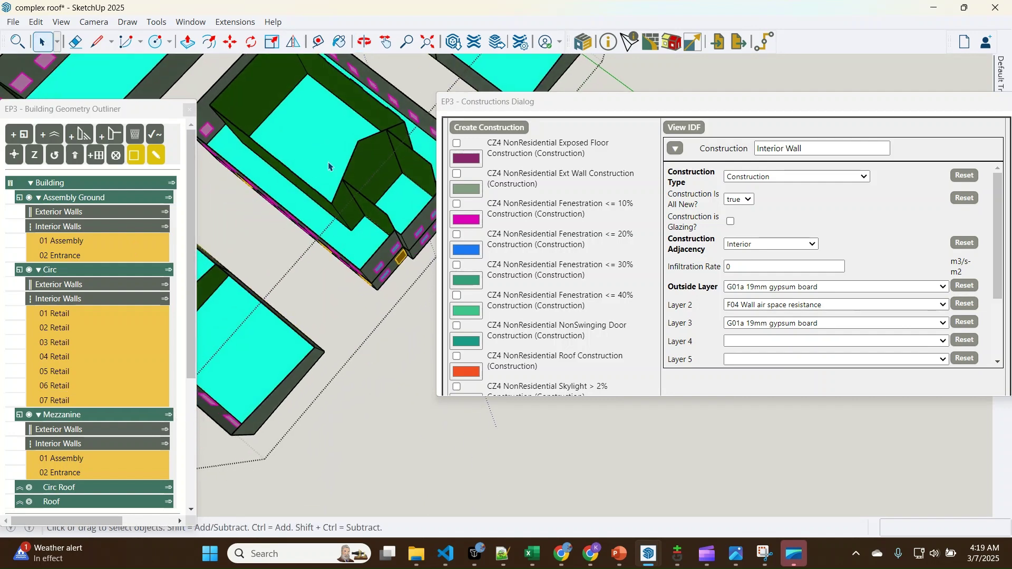
Isolate the Mezzanine's floors, select the 01 Assembly floor, and review the Interior Wall construction's settings
{"action": "left_click", "coordinate": [169, 416]}
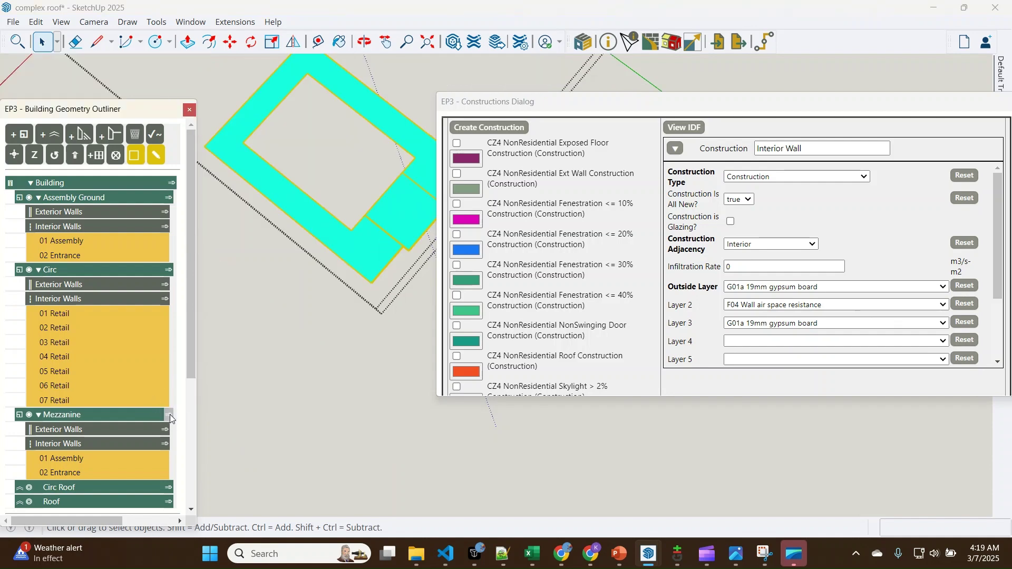
{"action": "left_click", "coordinate": [365, 264]}
{"action": "scroll", "coordinate": [573, 238], "scroll_direction": "down", "scroll_amount": 5}
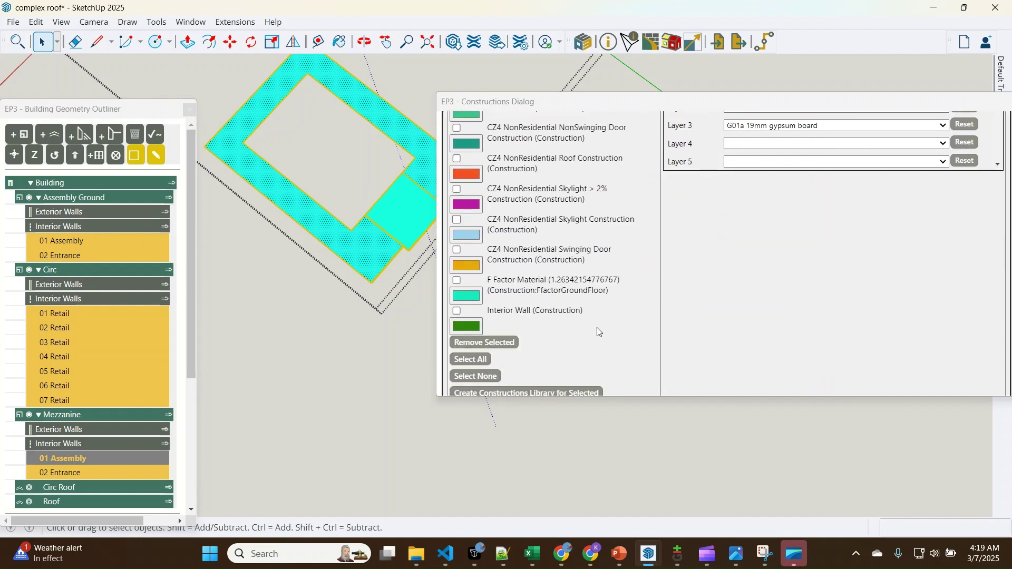
{"action": "left_click", "coordinate": [558, 313]}
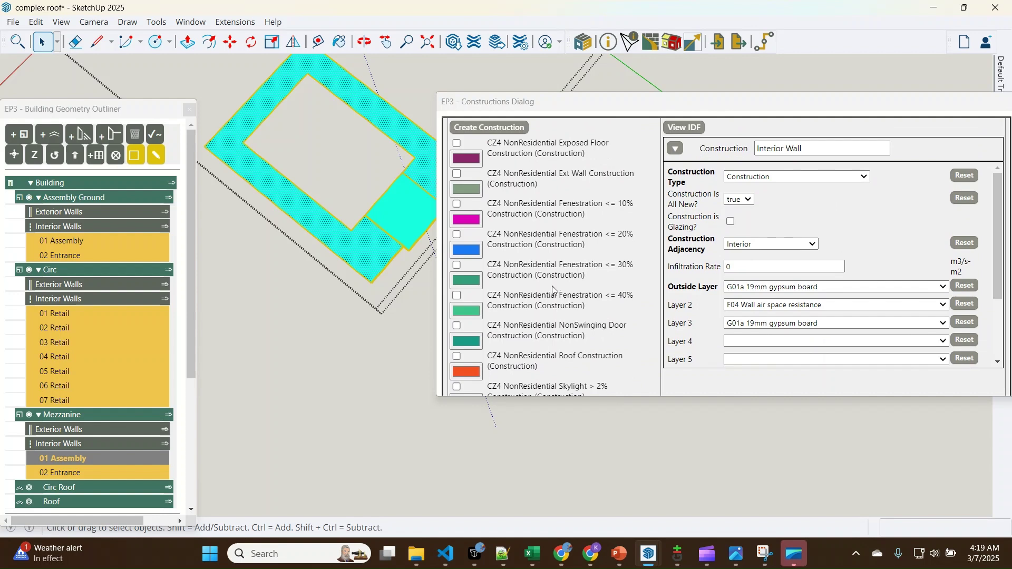
Create a new construction named Interior Floor Ceiling with type Construction and an Interior outside boundary condition
{"action": "left_click", "coordinate": [486, 128]}
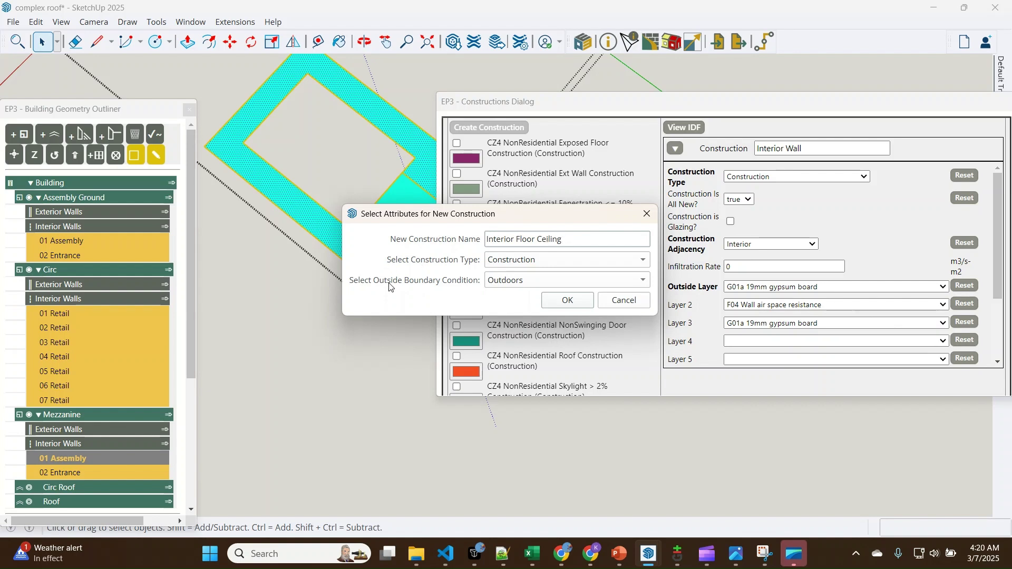
{"action": "left_click", "coordinate": [524, 284]}
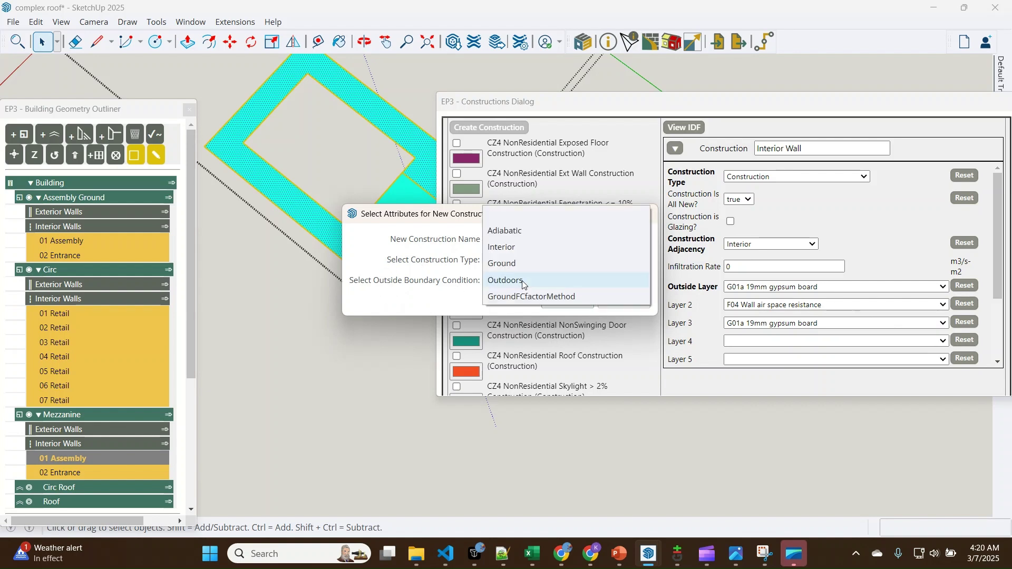
{"action": "left_click", "coordinate": [505, 248]}
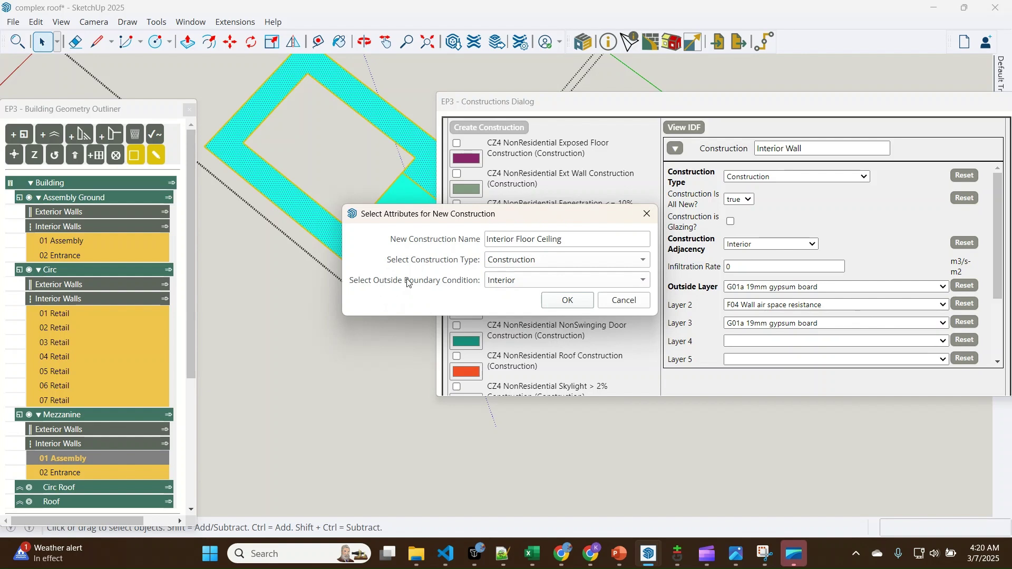
{"action": "left_click", "coordinate": [570, 264]}
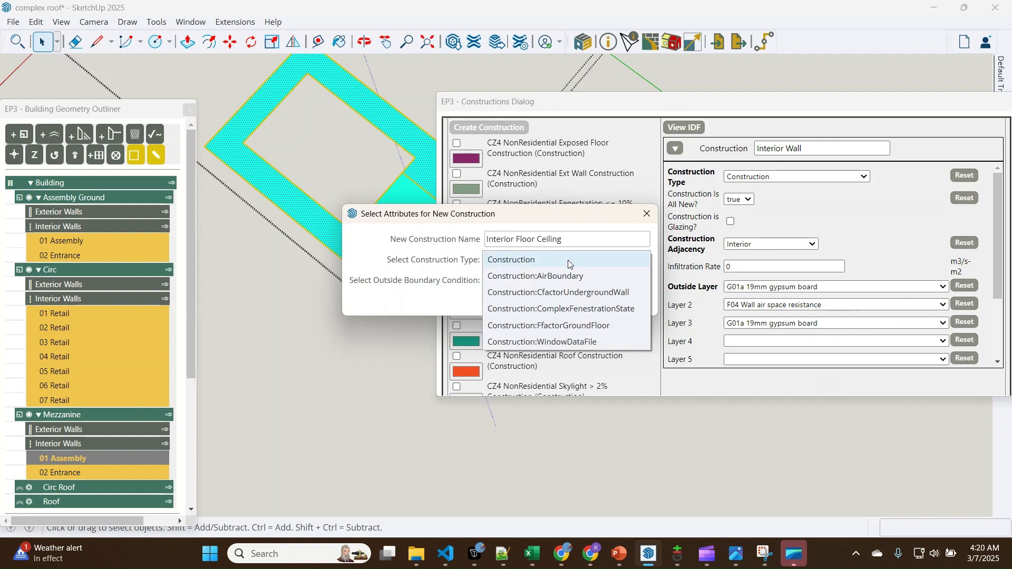
{"action": "left_click", "coordinate": [524, 265]}
{"action": "left_click", "coordinate": [568, 301]}
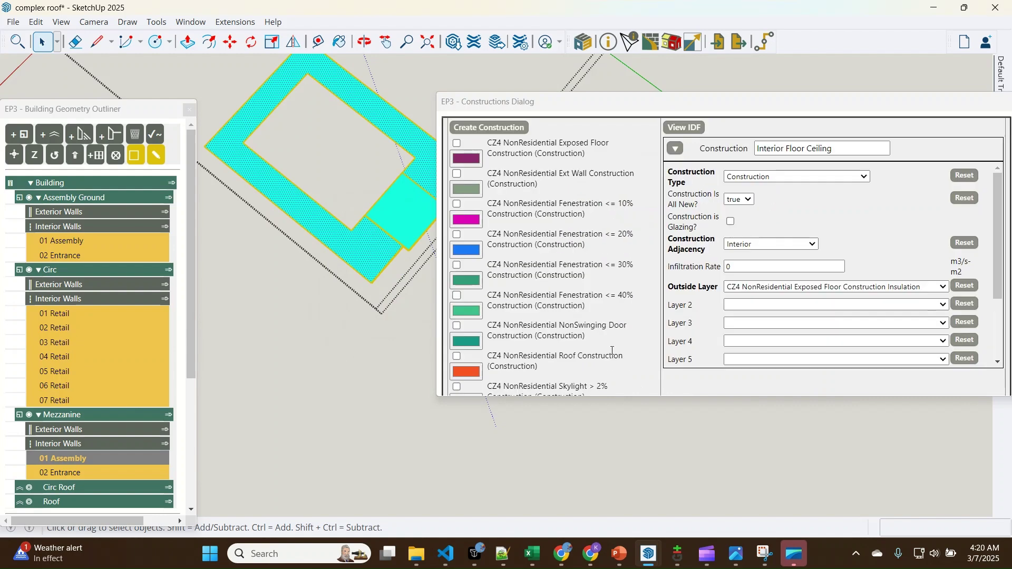
Set the display colour of the Interior Floor Ceiling construction to violet-blue, RGB 112, 111, 206
{"action": "scroll", "coordinate": [509, 246], "scroll_direction": "down", "scroll_amount": 4}
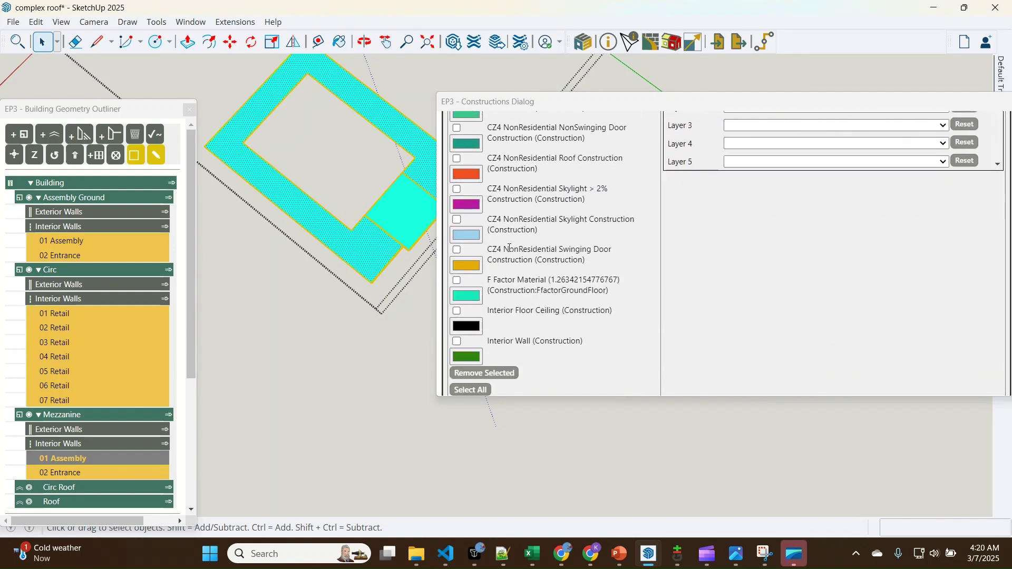
{"action": "left_click", "coordinate": [478, 329]}
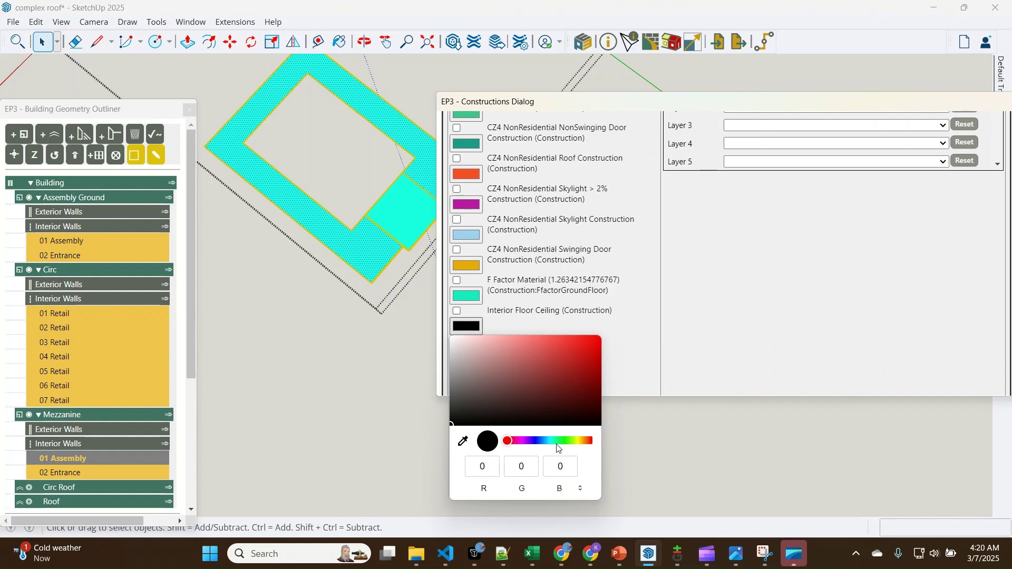
{"action": "left_click", "coordinate": [562, 445]}
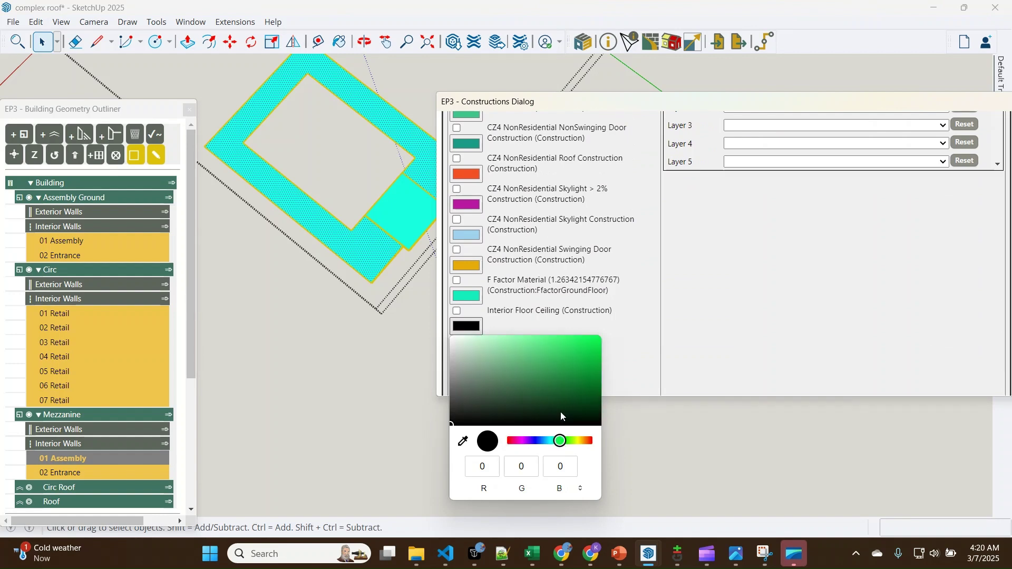
{"action": "left_click", "coordinate": [536, 444]}
{"action": "left_click", "coordinate": [511, 349]}
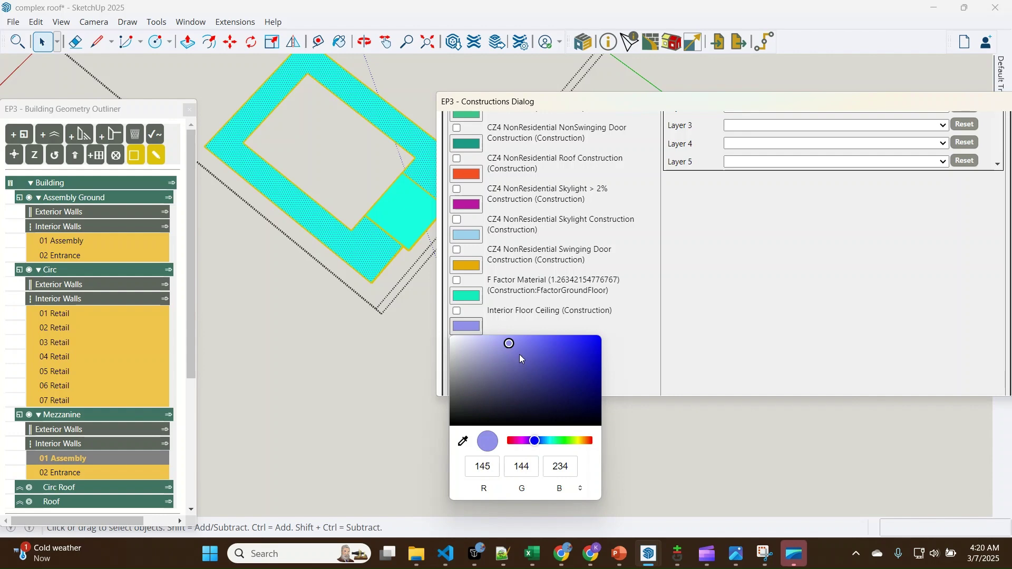
{"action": "left_click", "coordinate": [519, 353]}
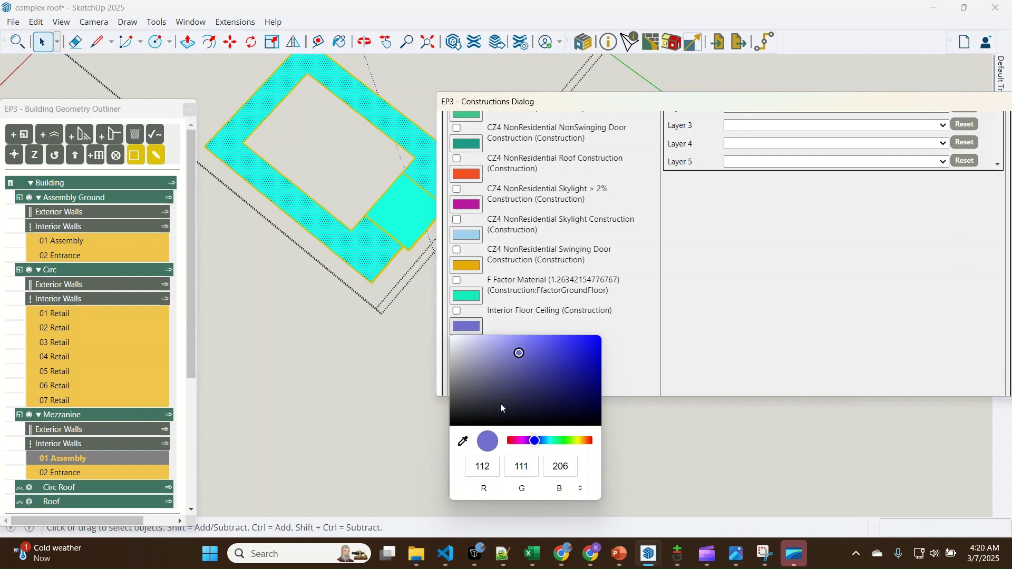
Paint the Mezzanine's 01 Assembly and 02 Entrance floors with the Interior Floor Ceiling construction
{"action": "left_click", "coordinate": [542, 312]}
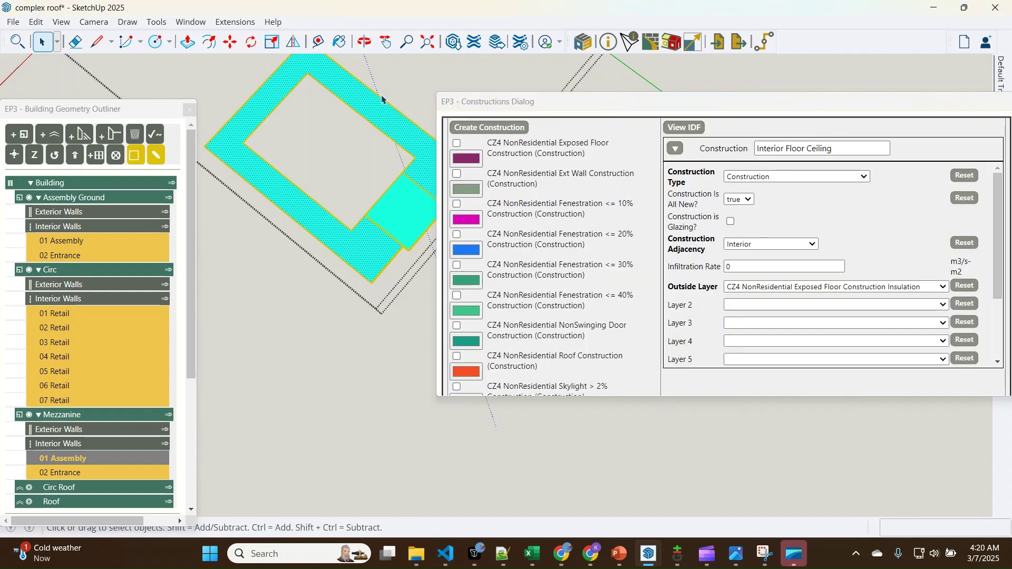
{"action": "left_click", "coordinate": [339, 42]}
{"action": "left_click", "coordinate": [360, 232]}
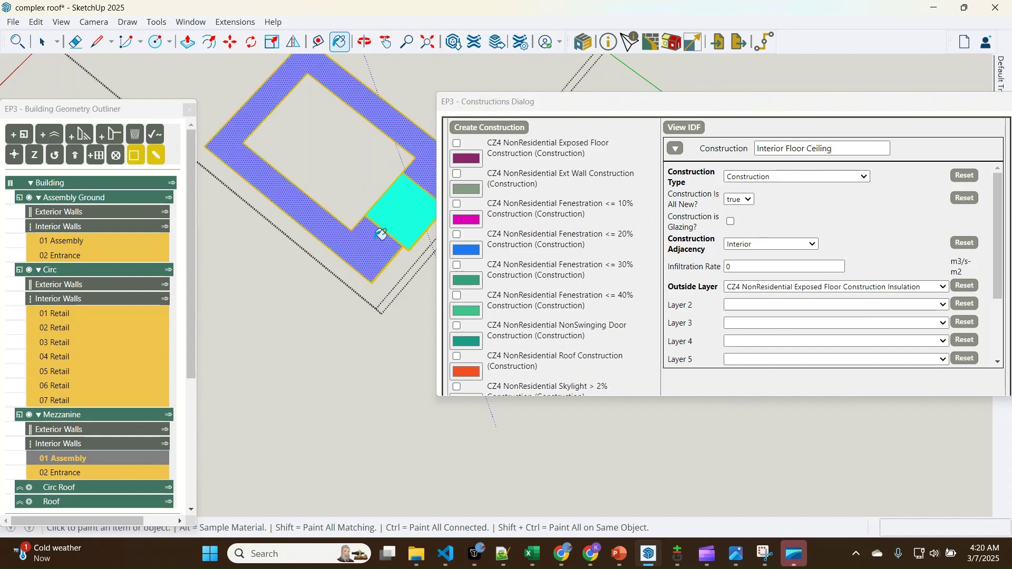
{"action": "left_click", "coordinate": [406, 211]}
{"action": "scroll", "coordinate": [249, 222], "scroll_direction": "down", "scroll_amount": 2}
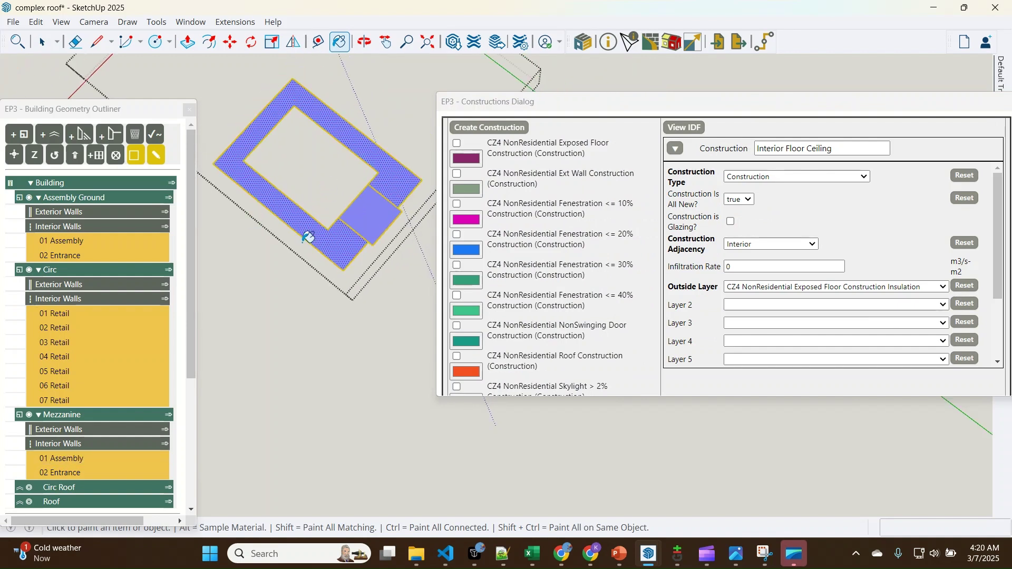
{"action": "key", "text": "space"}
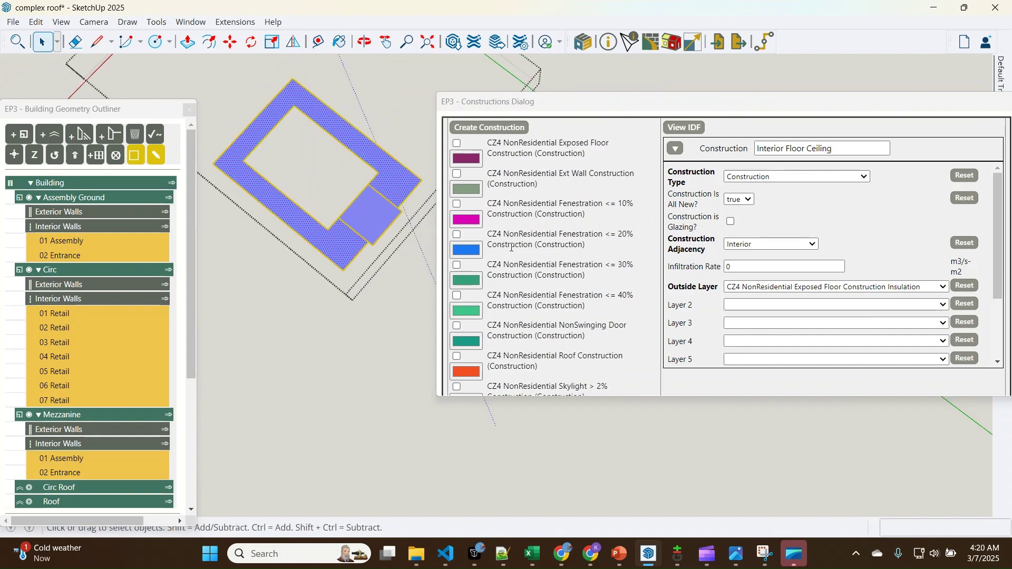
Define the Interior Floor Ceiling layers as G04 13mm wood outside, F05 Ceiling air space resistance, and G04 13mm wood for Layer 3
{"action": "scroll", "coordinate": [511, 248], "scroll_direction": "down", "scroll_amount": 1}
{"action": "scroll", "coordinate": [807, 272], "scroll_direction": "up", "scroll_amount": 1}
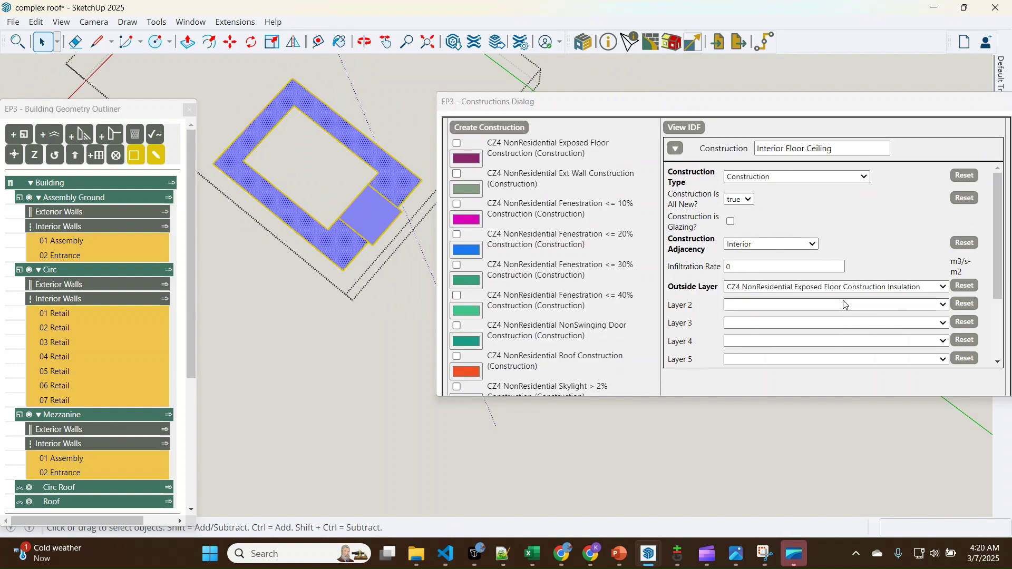
{"action": "left_click", "coordinate": [874, 289]}
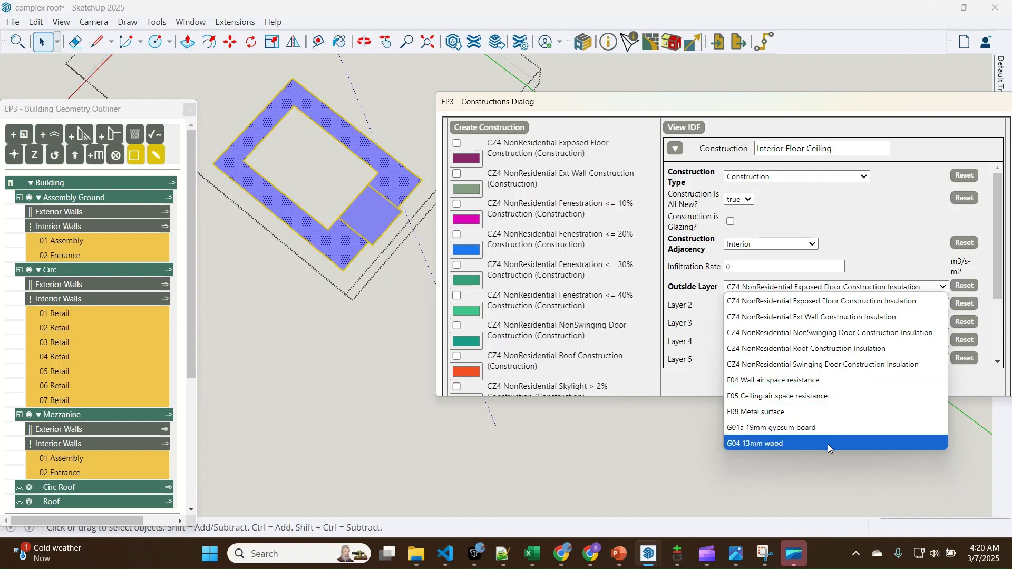
{"action": "left_click", "coordinate": [787, 444]}
{"action": "left_click", "coordinate": [795, 306]}
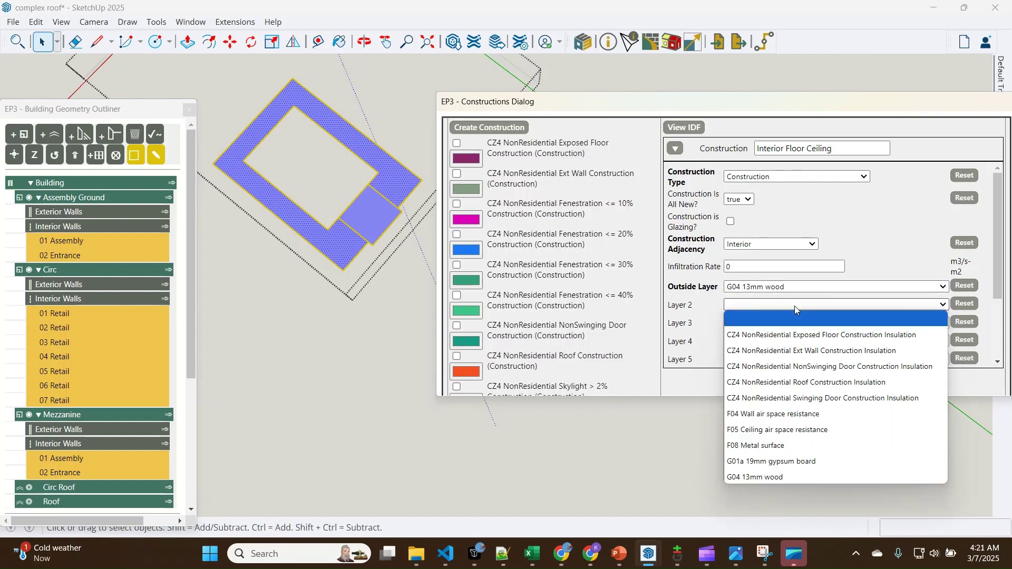
{"action": "left_click", "coordinate": [847, 432]}
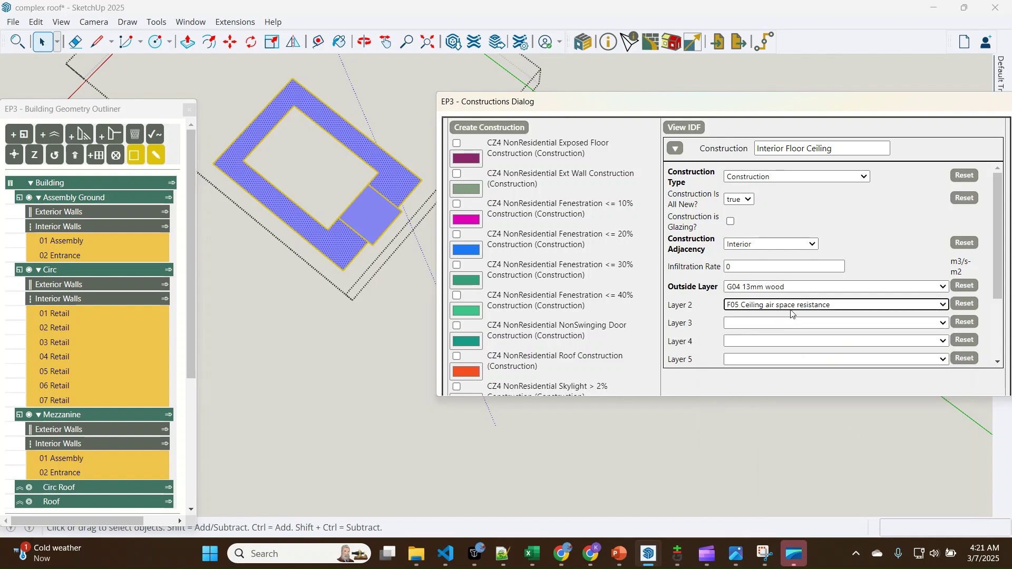
{"action": "left_click", "coordinate": [770, 327]}
{"action": "left_click", "coordinate": [765, 494]}
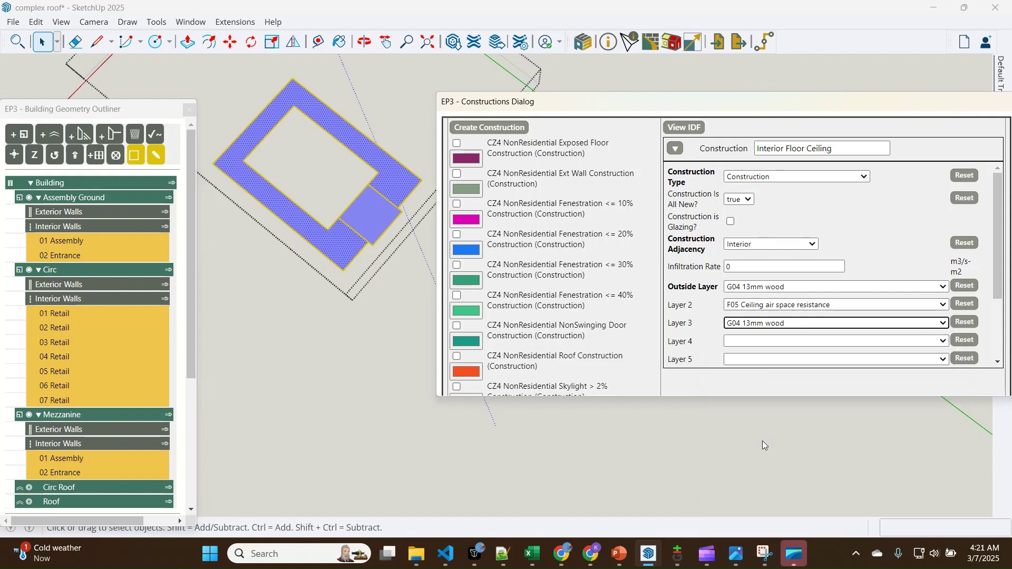
Leave the isolated Mezzanine floors and examine the central building's floors and interior walls within the whole model
{"action": "left_click", "coordinate": [381, 216]}
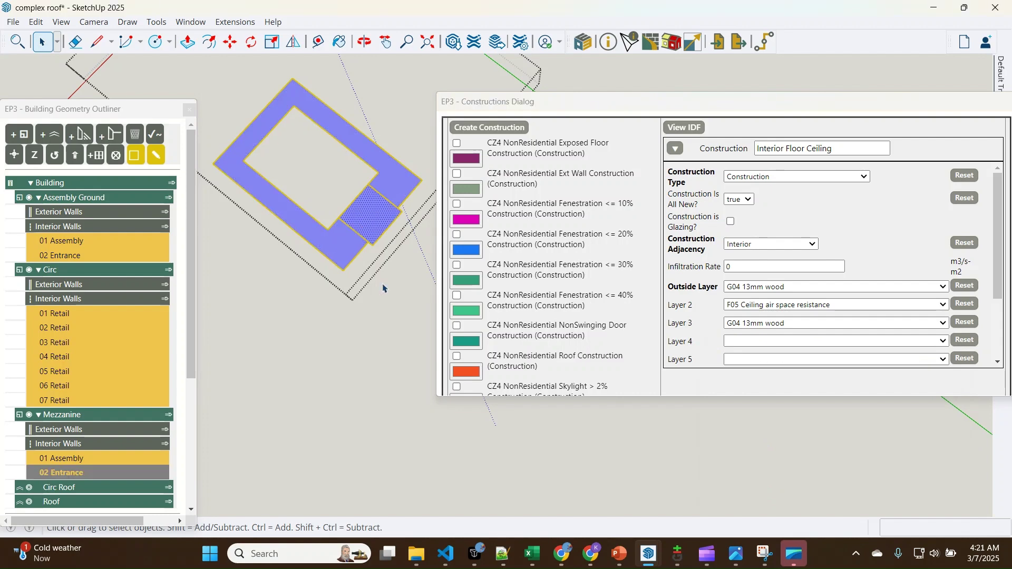
{"action": "scroll", "coordinate": [305, 160], "scroll_direction": "down", "scroll_amount": 2}
{"action": "left_click", "coordinate": [346, 323]}
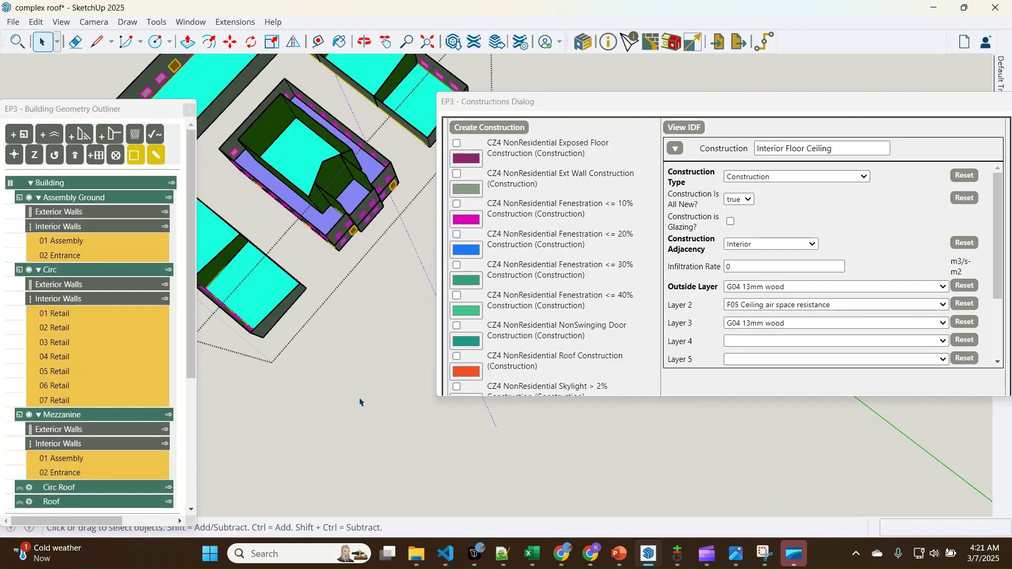
{"action": "middle_click_drag", "start_coordinate": [344, 240], "coordinate": [229, 244]}
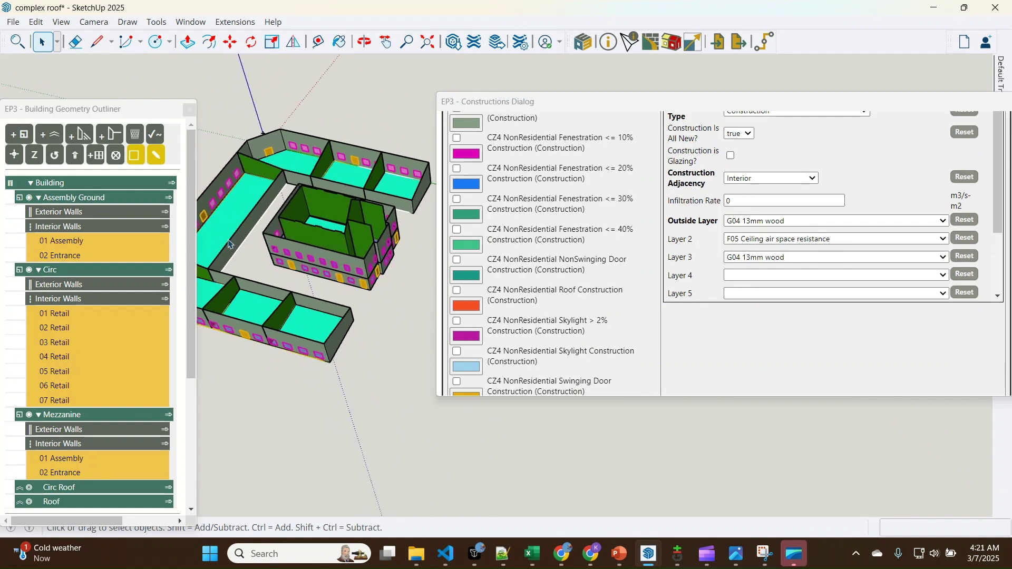
{"action": "scroll", "coordinate": [229, 244], "scroll_direction": "up", "scroll_amount": 3}
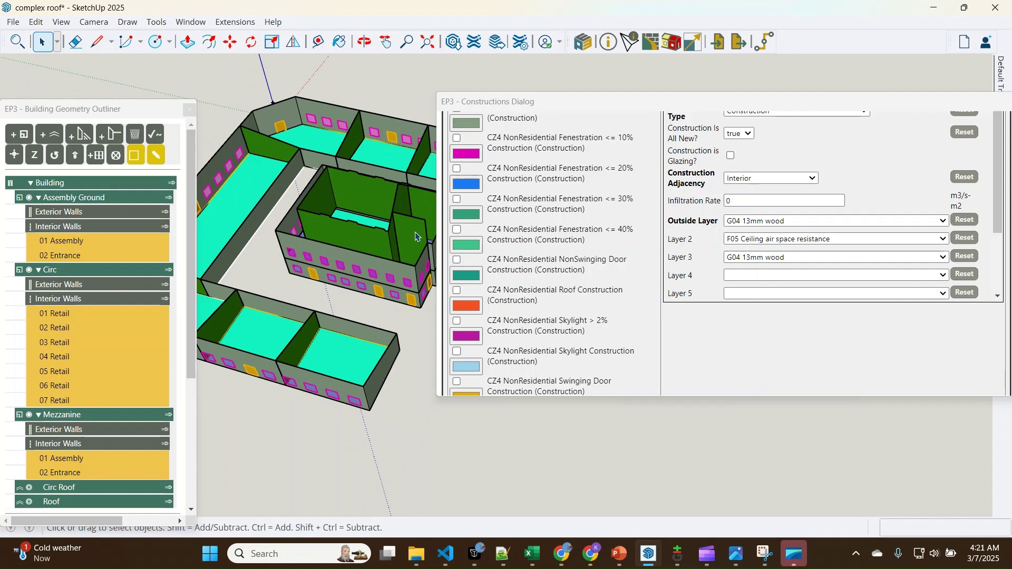
{"action": "scroll", "coordinate": [570, 238], "scroll_direction": "up", "scroll_amount": 3}
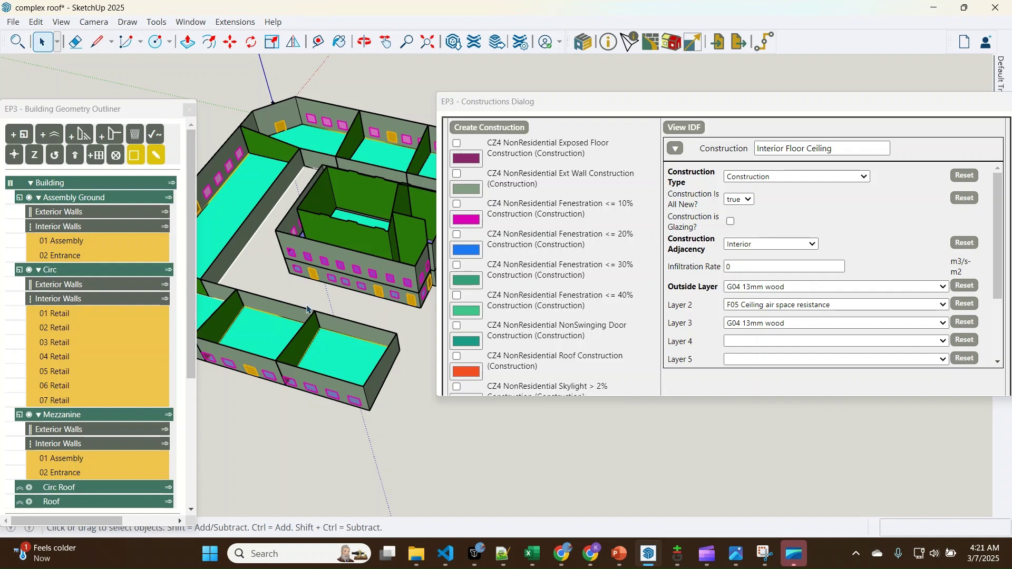
{"action": "scroll", "coordinate": [307, 309], "scroll_direction": "up", "scroll_amount": 3}
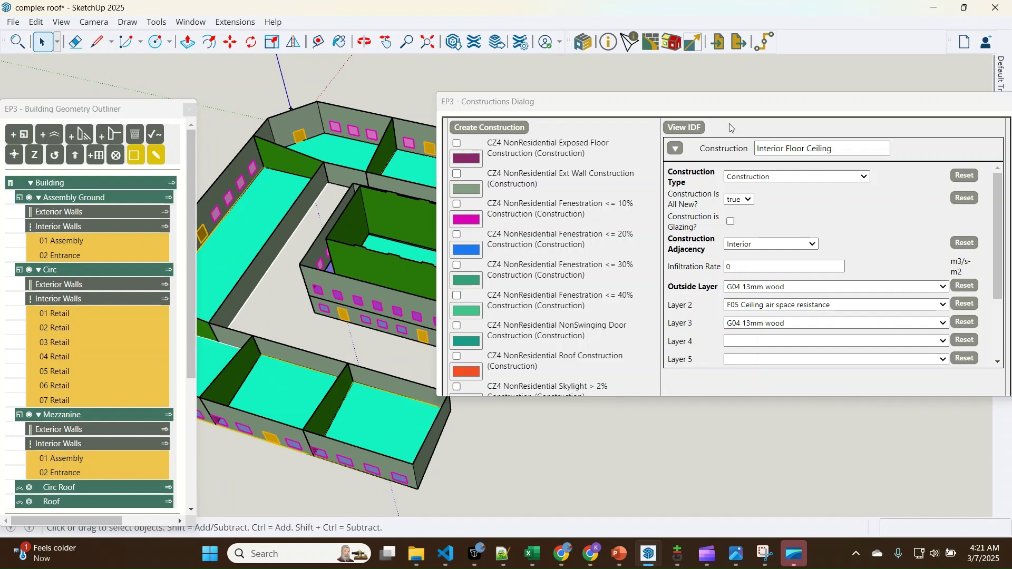
Close the constructions dialog, turn on the Circ Roof and Roof, and view the complete building from outside
{"action": "left_click_drag", "start_coordinate": [736, 105], "coordinate": [569, 153]}
{"action": "left_click", "coordinate": [869, 152]}
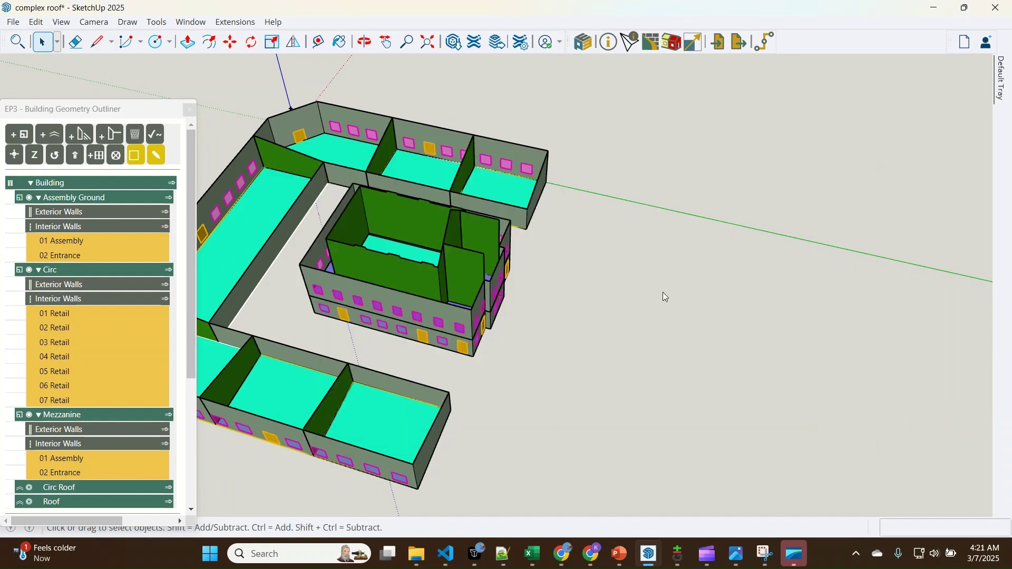
{"action": "scroll", "coordinate": [34, 428], "scroll_direction": "down", "scroll_amount": 2}
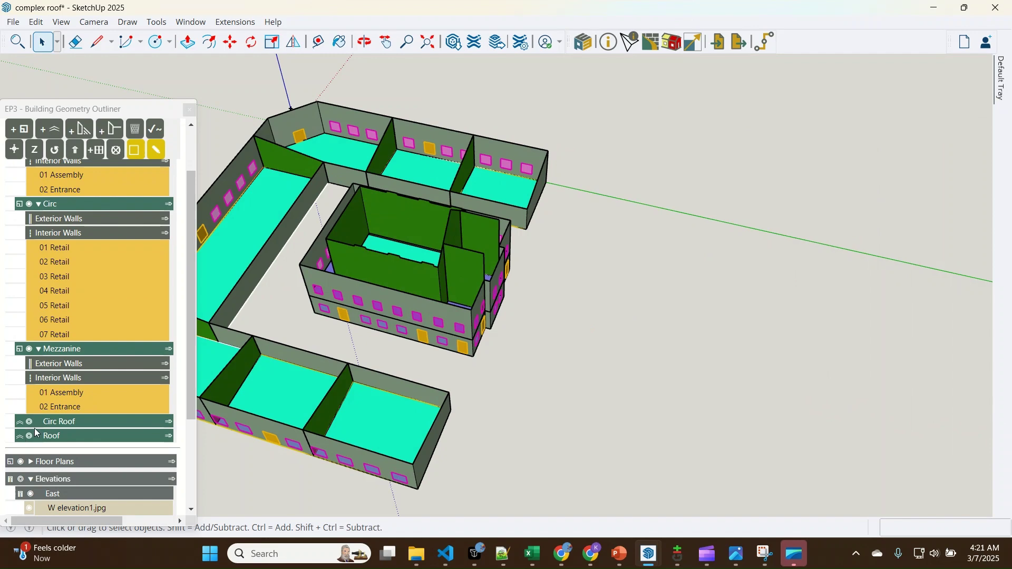
{"action": "left_click", "coordinate": [28, 437]}
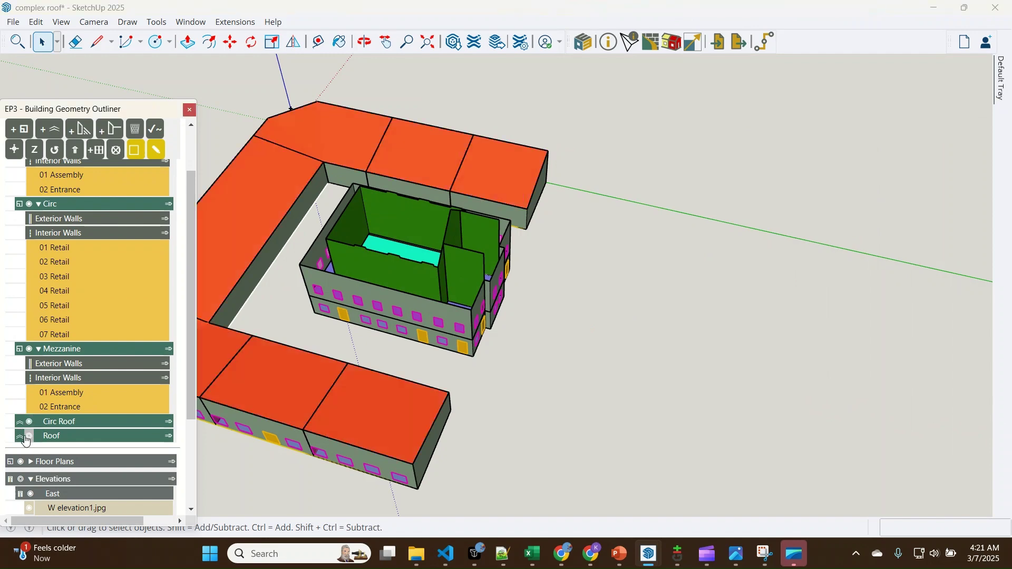
{"action": "left_click", "coordinate": [28, 438]}
{"action": "middle_click_drag", "start_coordinate": [543, 454], "coordinate": [1004, 282]}
{"action": "scroll", "coordinate": [681, 218], "scroll_direction": "down", "scroll_amount": 1}
{"action": "middle_click_drag", "start_coordinate": [552, 290], "coordinate": [441, 343]}
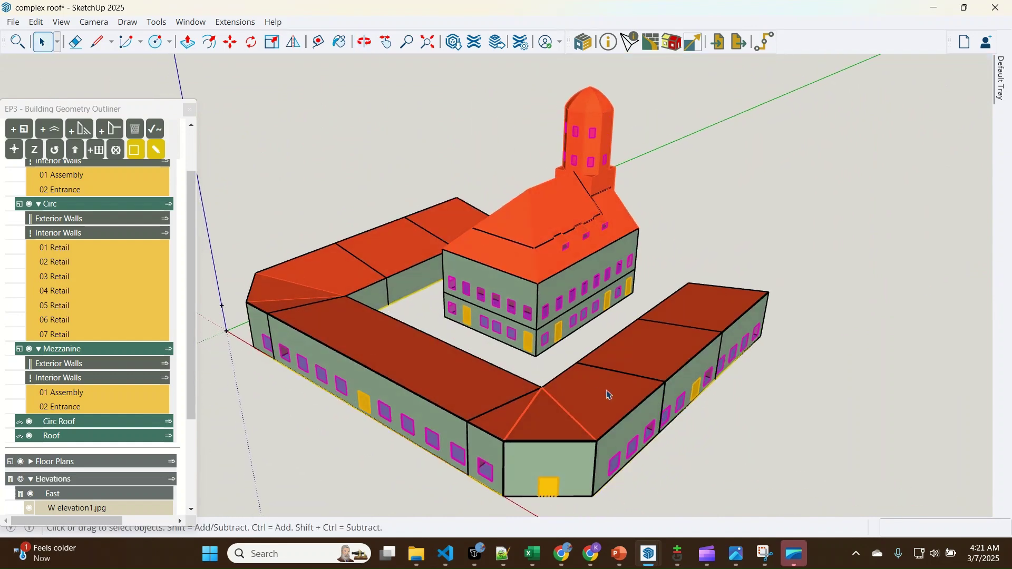